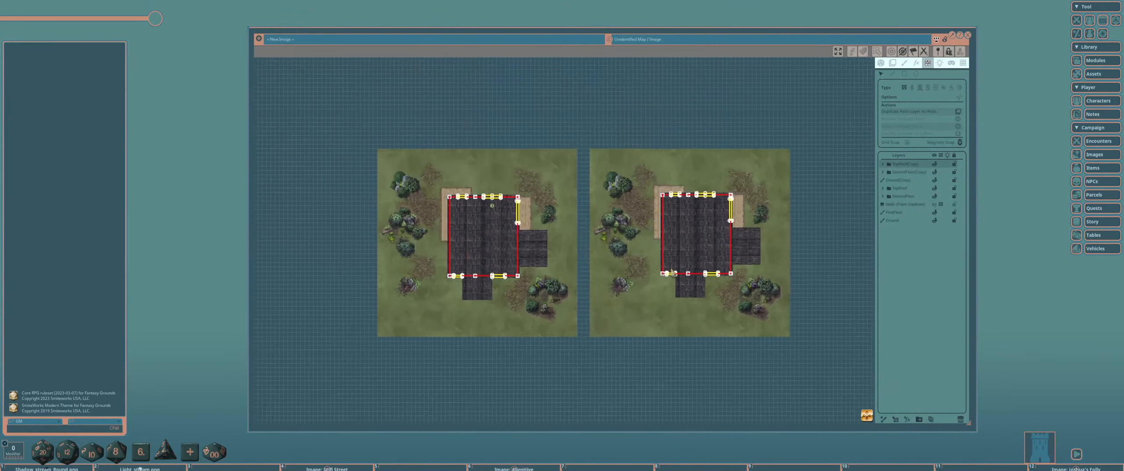
# Examine the two side-by-side copies of the house map with their wall and window line-of-sight outlines.
pyautogui.moveTo(628, 253); pyautogui.dragTo(641, 271)
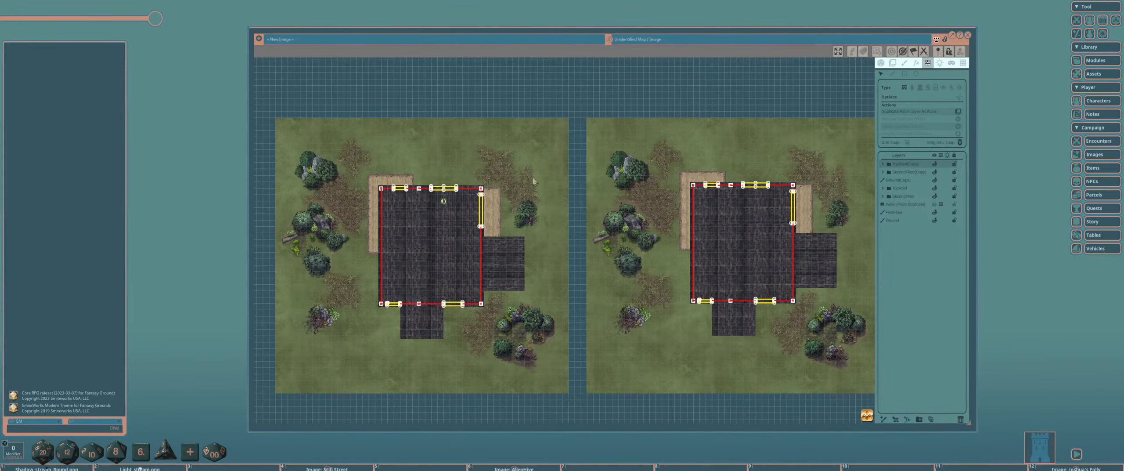
pyautogui.scroll(-3, 606, 239)
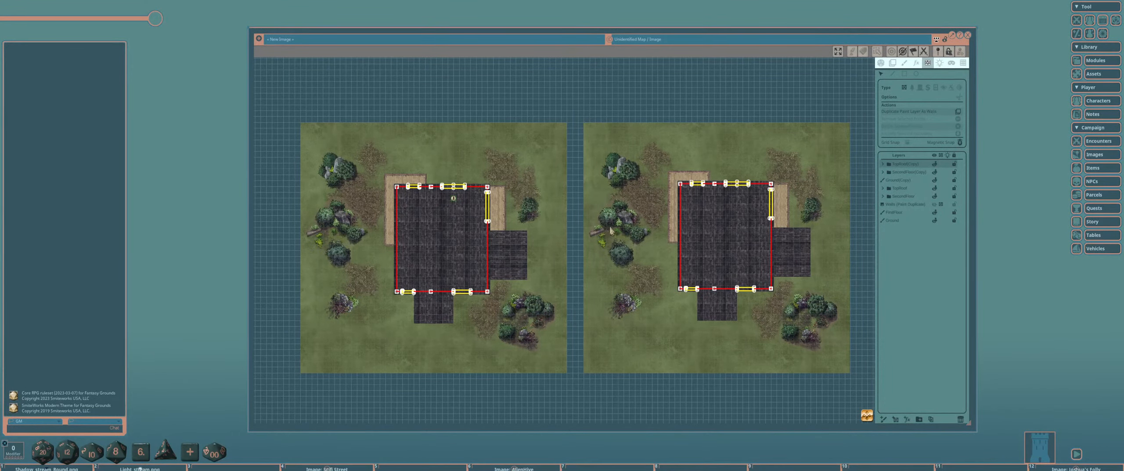
pyautogui.scroll(1, 610, 231)
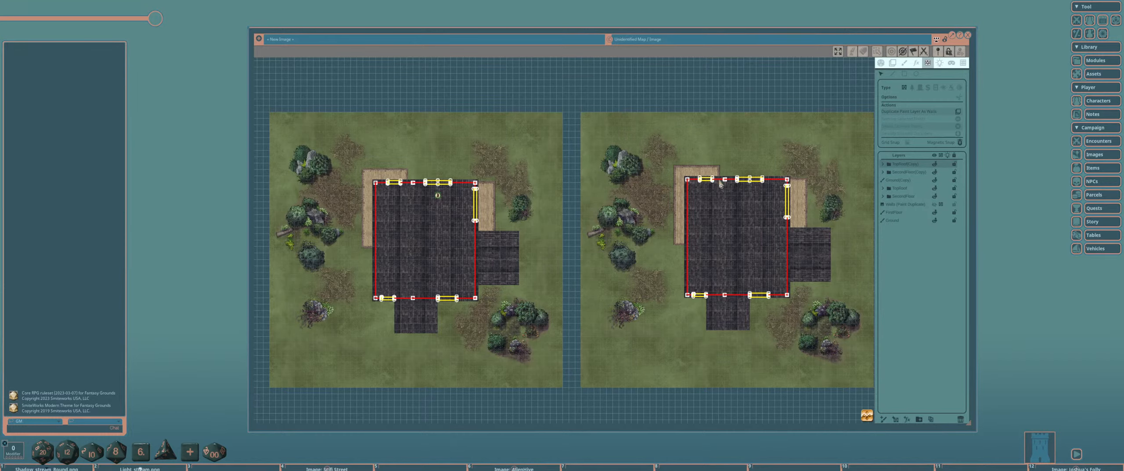
pyautogui.moveTo(719, 180); pyautogui.dragTo(685, 157)
pyautogui.moveTo(553, 167); pyautogui.dragTo(608, 171)
pyautogui.scroll(1, 608, 172)
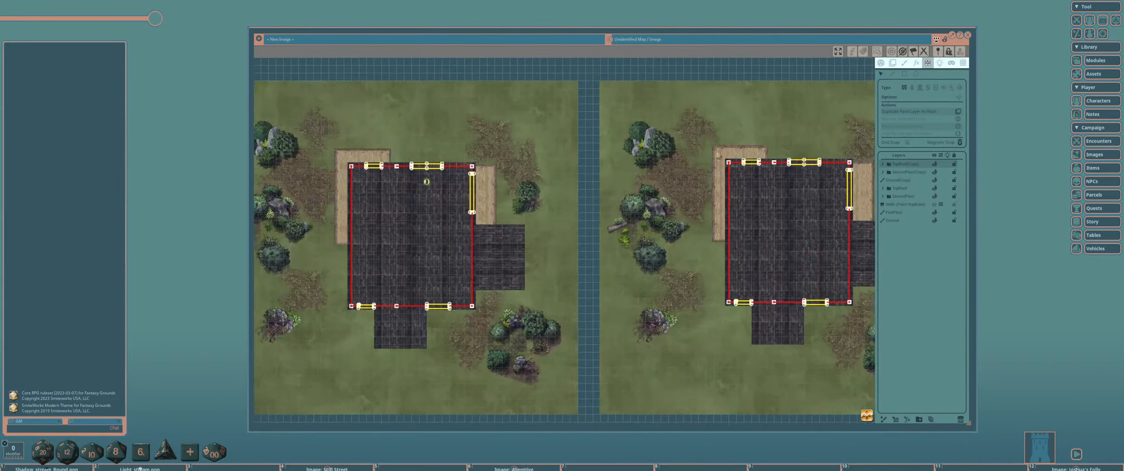
pyautogui.scroll(-1, 715, 156)
pyautogui.scroll(-1, 713, 155)
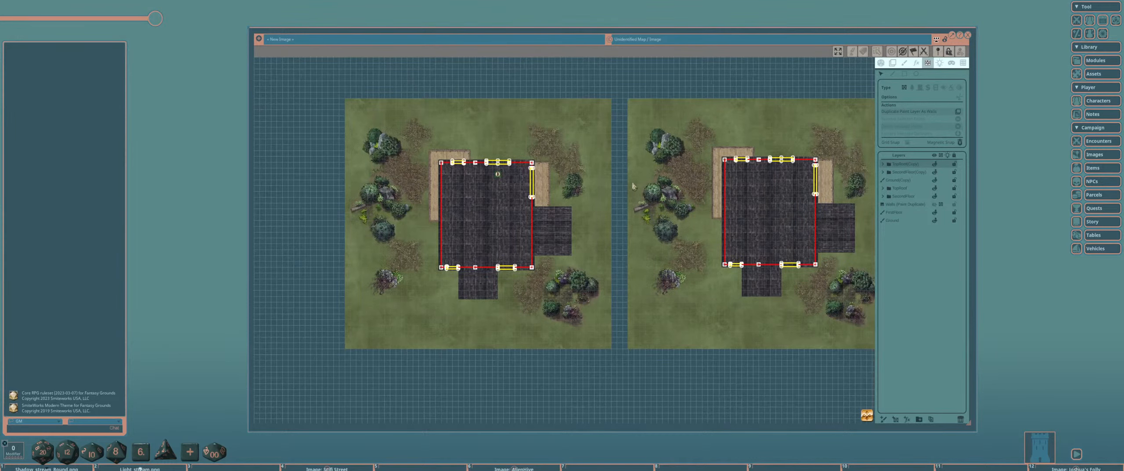
pyautogui.scroll(2, 632, 184)
pyautogui.scroll(-2, 632, 183)
pyautogui.moveTo(632, 184); pyautogui.dragTo(599, 185)
pyautogui.scroll(1, 596, 184)
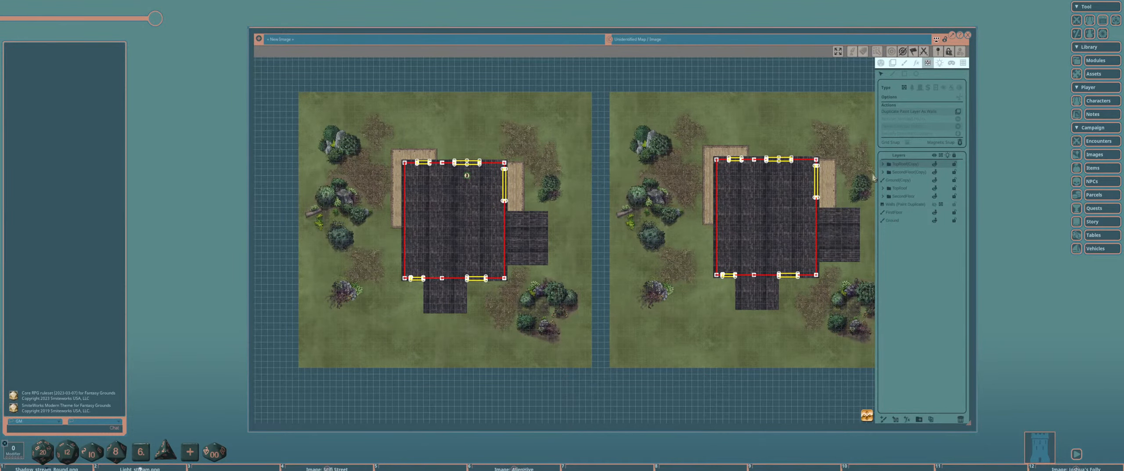
# Toggle the SecondFloor(Copy) group's visibility off and on, and expand the group to show its layers.
pyautogui.click(934, 172)
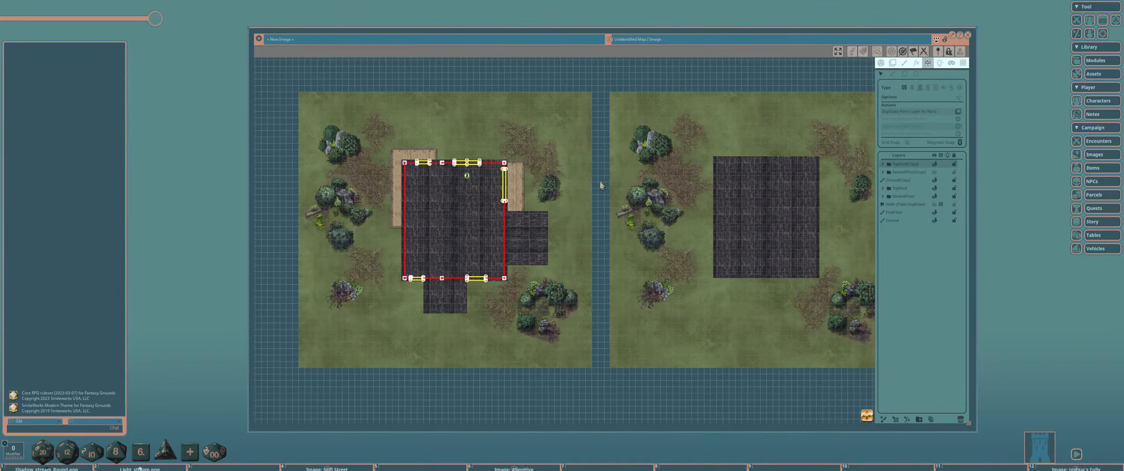
pyautogui.click(935, 172)
pyautogui.click(883, 172)
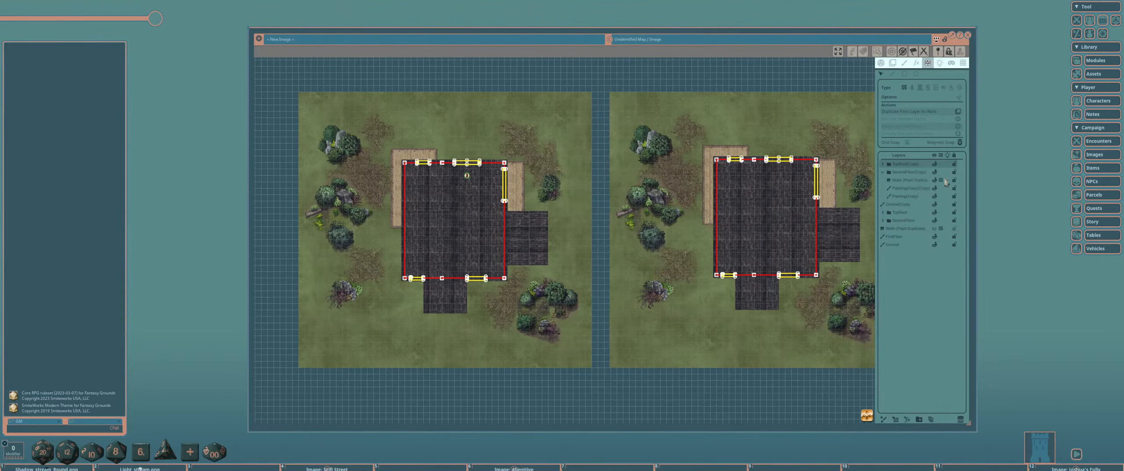
pyautogui.moveTo(679, 181); pyautogui.dragTo(639, 193)
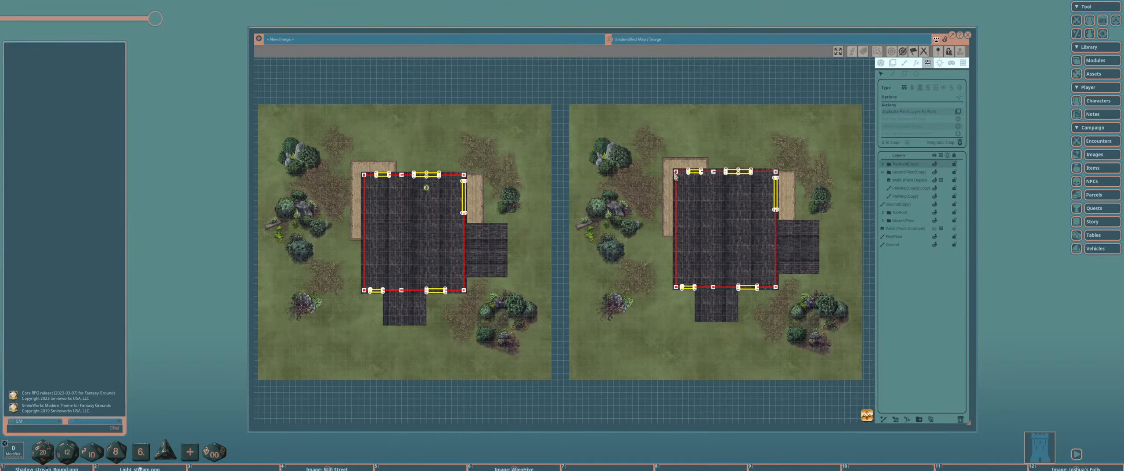
pyautogui.moveTo(512, 202); pyautogui.dragTo(551, 204)
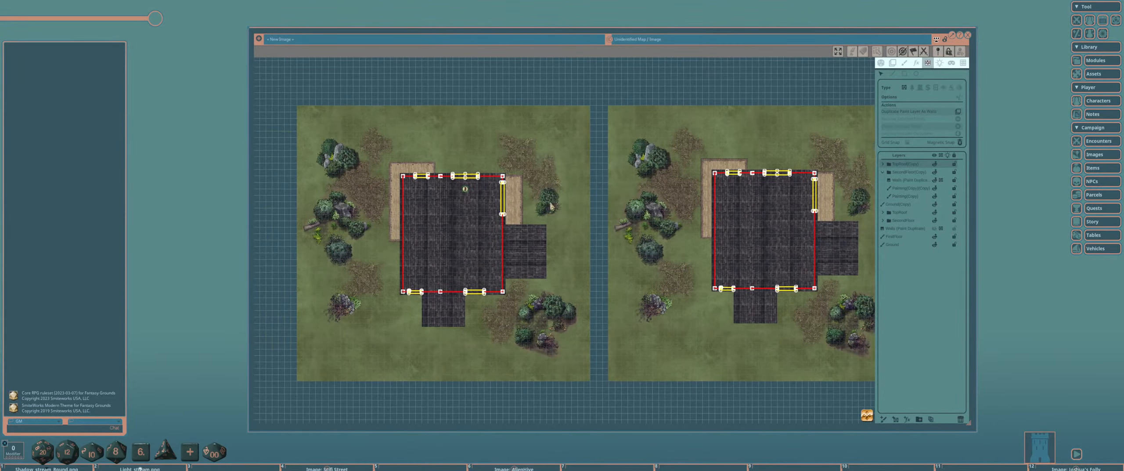
pyautogui.scroll(1, 479, 188)
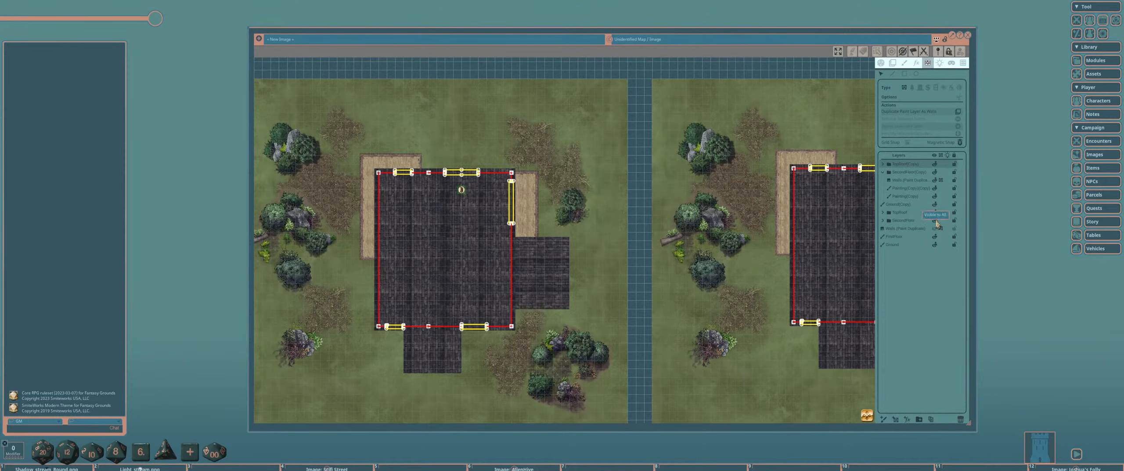
# Expand the SecondFloor group and turn off line-of-sight for its walls layer on the original house map.
pyautogui.click(884, 220)
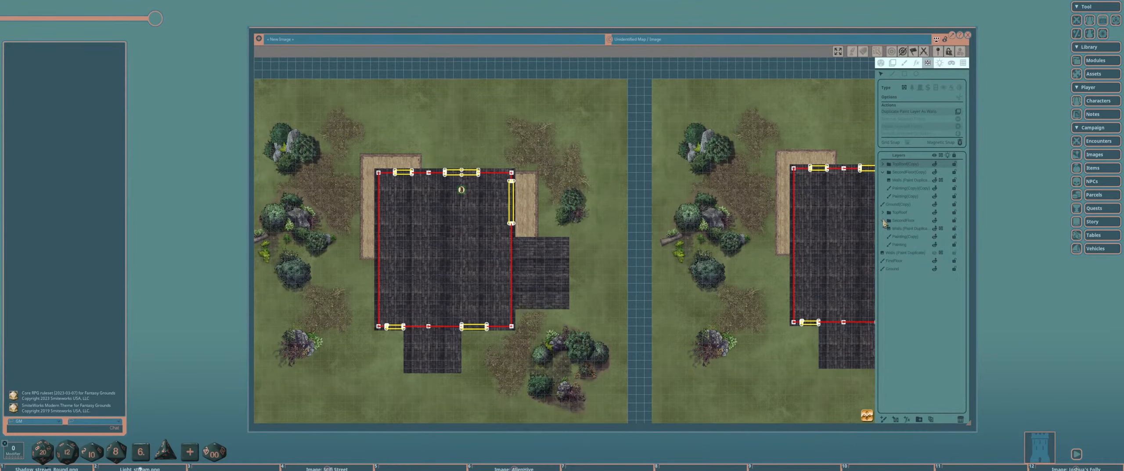
pyautogui.click(941, 228)
pyautogui.scroll(-3, 604, 203)
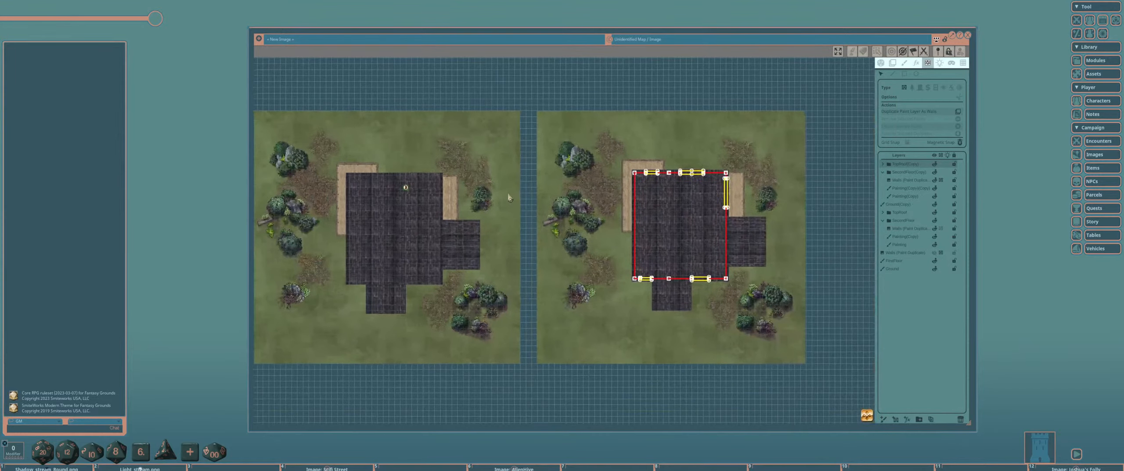
# Hide the TopRoof(Copy) group to expose the wooden floor of the copied house.
pyautogui.scroll(3, 725, 201)
pyautogui.click(934, 165)
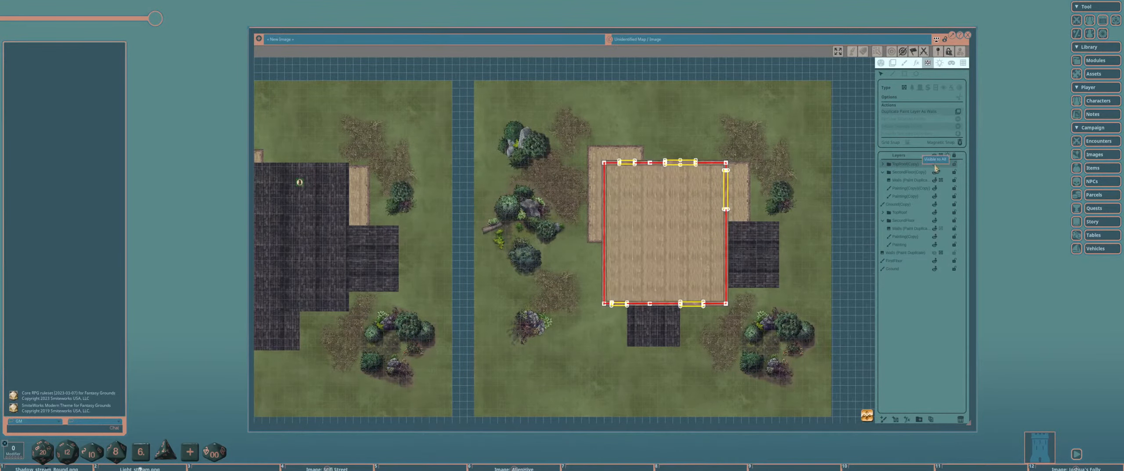
pyautogui.moveTo(629, 207); pyautogui.dragTo(723, 190)
pyautogui.scroll(-1, 724, 190)
pyautogui.scroll(-1, 725, 192)
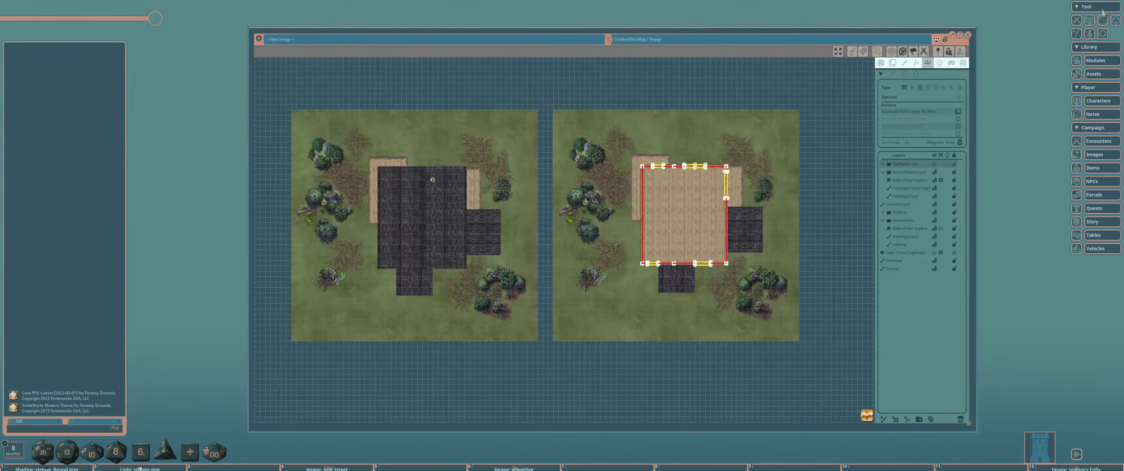
# Change the platform entry's faction in the Combat Tracker and place its token on the copied house's wooden floor.
pyautogui.click(1080, 19)
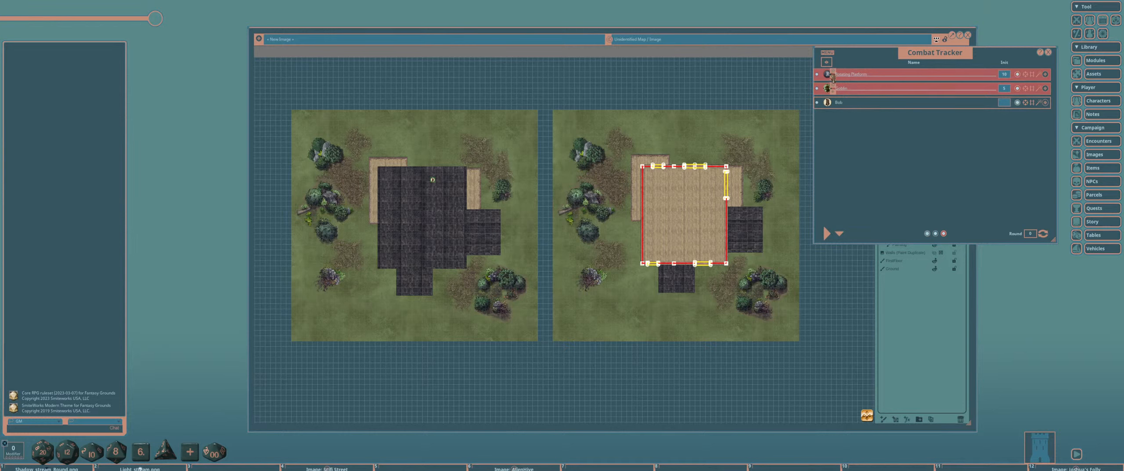
pyautogui.click(1018, 75)
pyautogui.click(1018, 74)
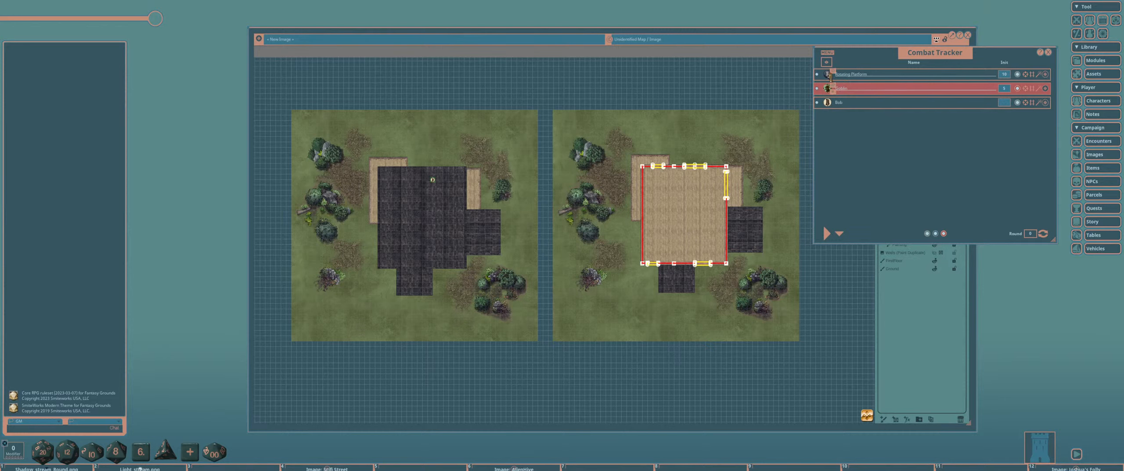
pyautogui.moveTo(829, 75); pyautogui.dragTo(728, 180)
pyautogui.scroll(3, 703, 190)
pyautogui.click(1049, 53)
pyautogui.scroll(-4, 753, 170)
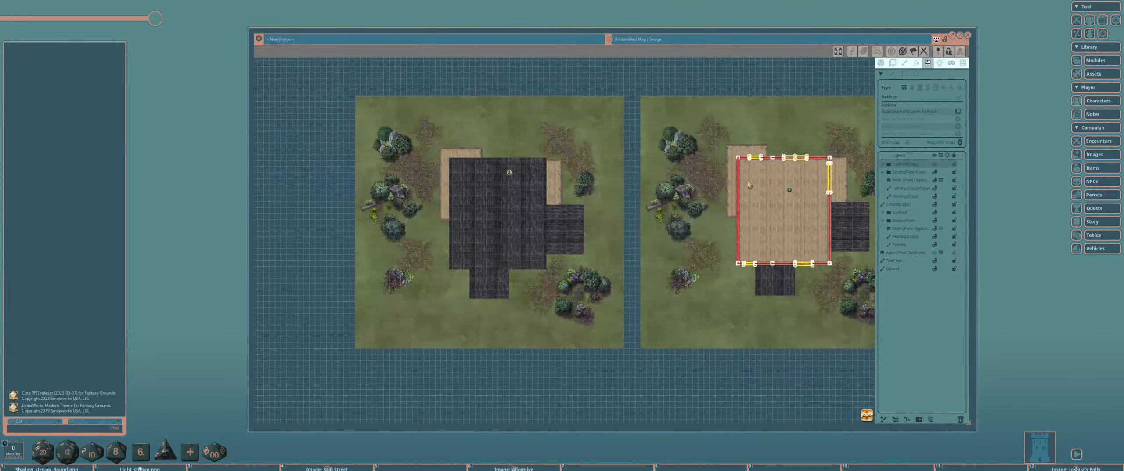
pyautogui.scroll(3, 728, 180)
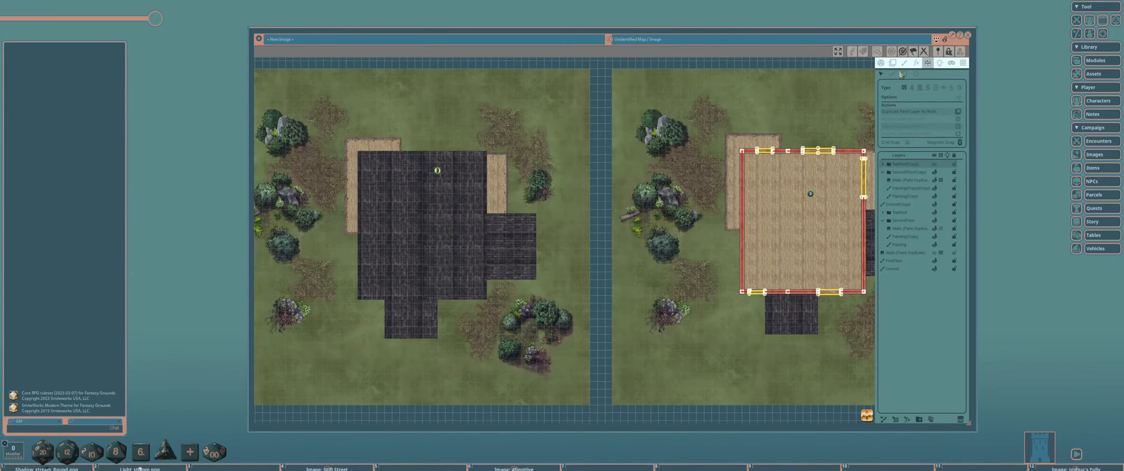
# Enable the player vision preview for tokens on the map.
pyautogui.click(881, 63)
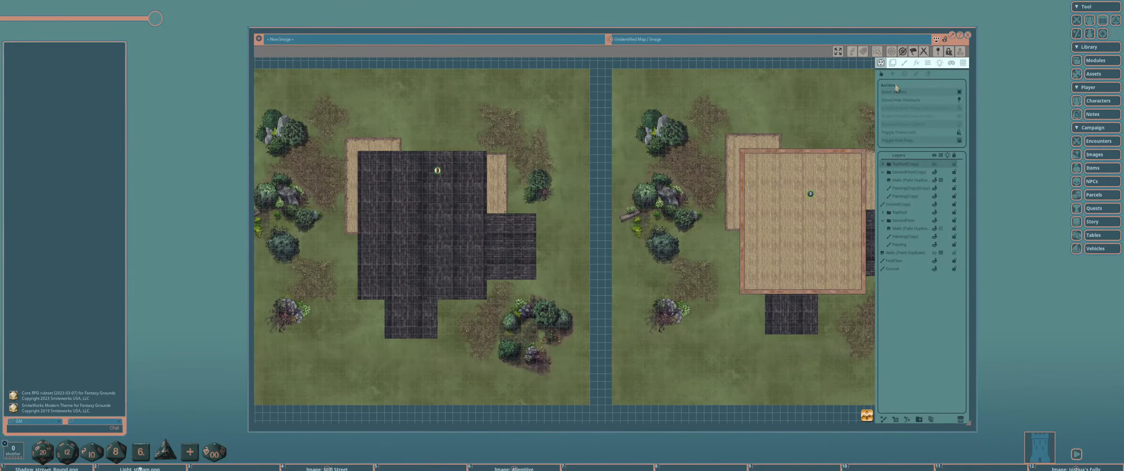
pyautogui.click(960, 110)
pyautogui.moveTo(781, 178); pyautogui.dragTo(727, 194)
pyautogui.moveTo(567, 177); pyautogui.dragTo(731, 171)
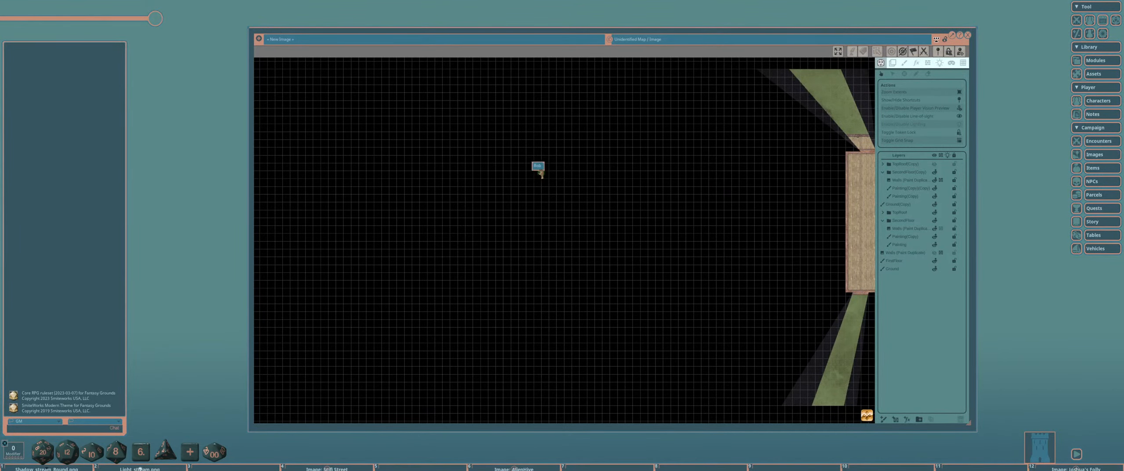
# Compare the player vision of the token on the original house's roof with that of the token inside the copied house.
pyautogui.click(541, 171)
pyautogui.scroll(-4, 554, 174)
pyautogui.moveTo(554, 174); pyautogui.dragTo(630, 174)
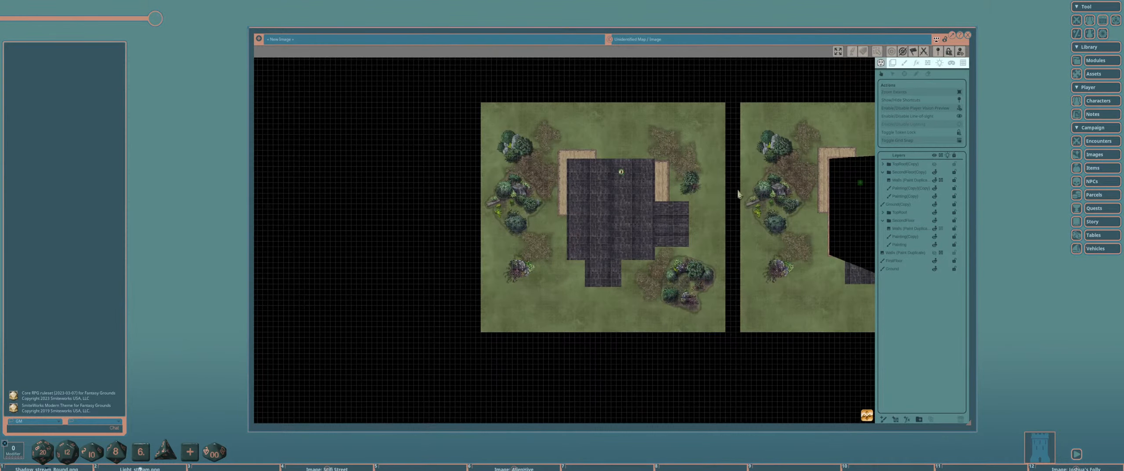
pyautogui.moveTo(741, 201); pyautogui.dragTo(694, 201)
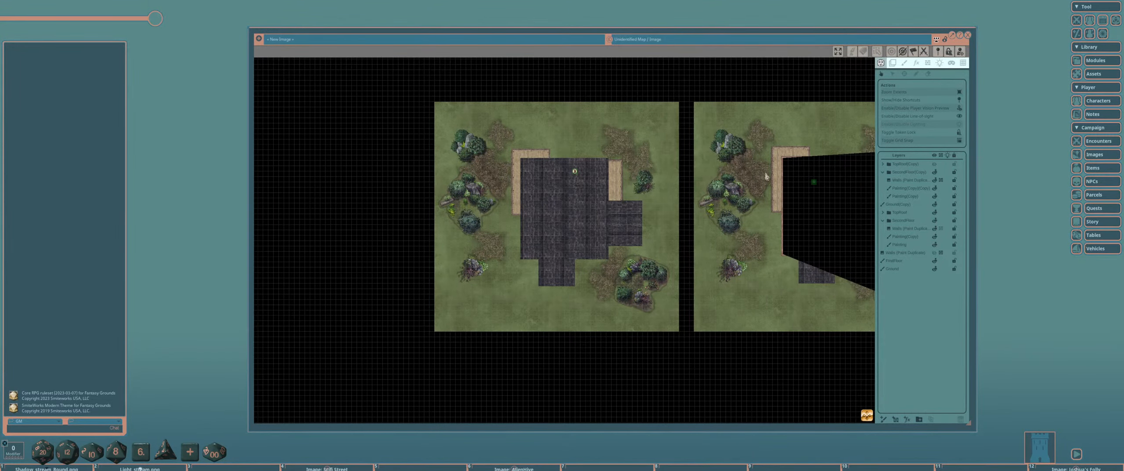
pyautogui.moveTo(766, 178); pyautogui.dragTo(678, 176)
pyautogui.moveTo(654, 209); pyautogui.dragTo(539, 191)
pyautogui.scroll(3, 619, 205)
pyautogui.scroll(-2, 599, 188)
pyautogui.click(637, 184)
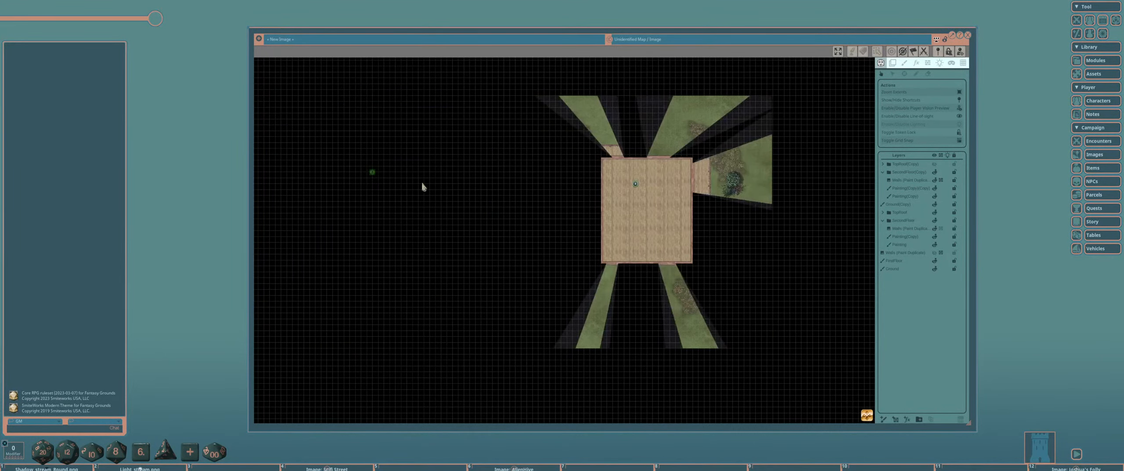
pyautogui.click(372, 172)
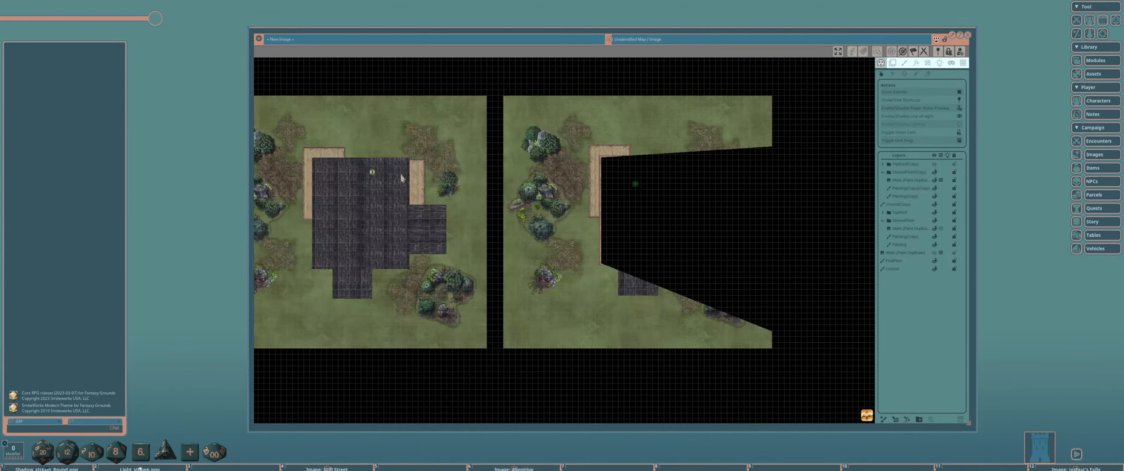
pyautogui.click(636, 185)
pyautogui.moveTo(490, 163); pyautogui.dragTo(547, 170)
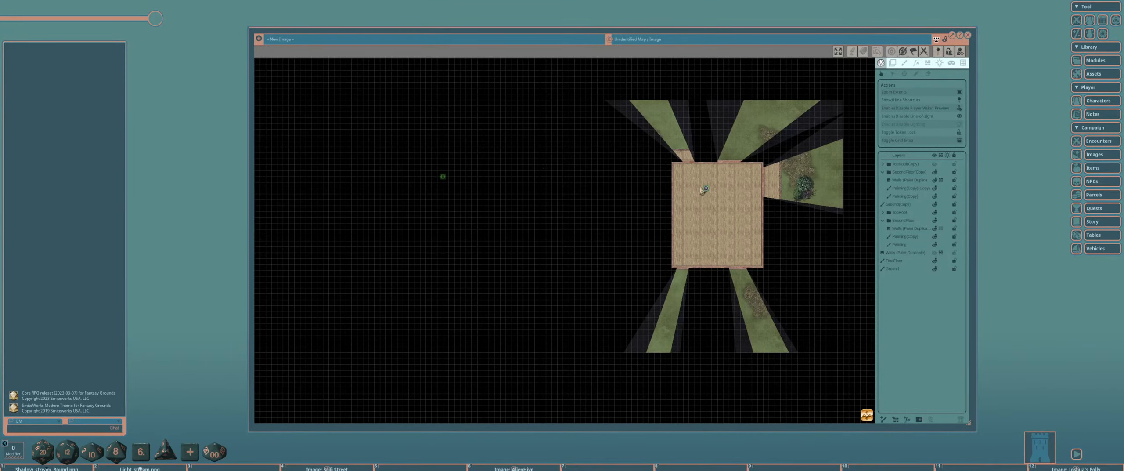
pyautogui.click(440, 177)
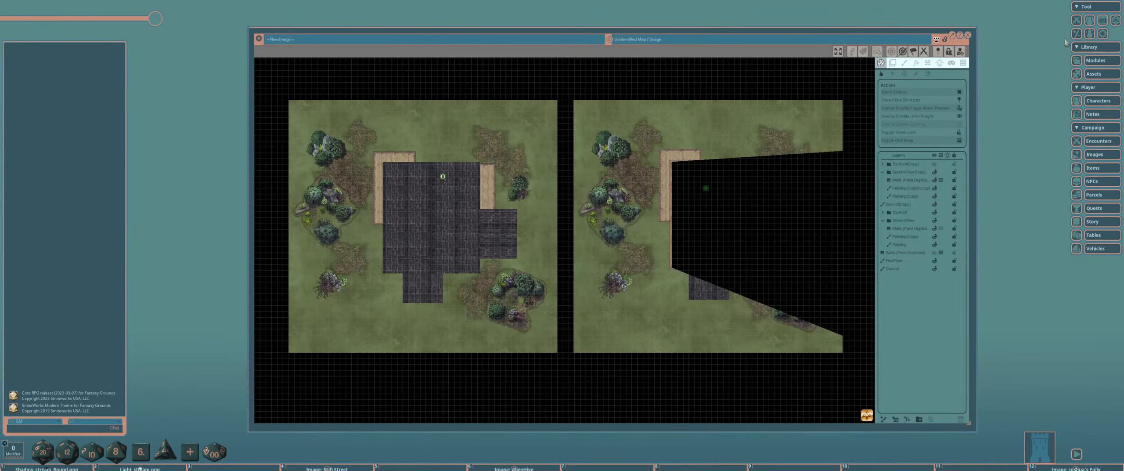
# Open the Combat Tracker and search the token assets for "goblin".
pyautogui.click(1081, 21)
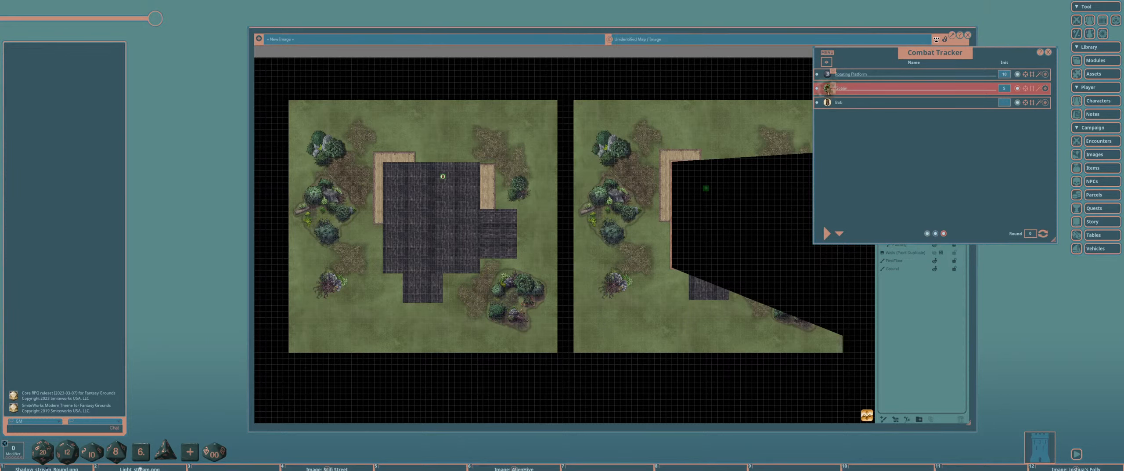
pyautogui.moveTo(1011, 52); pyautogui.dragTo(1005, 40)
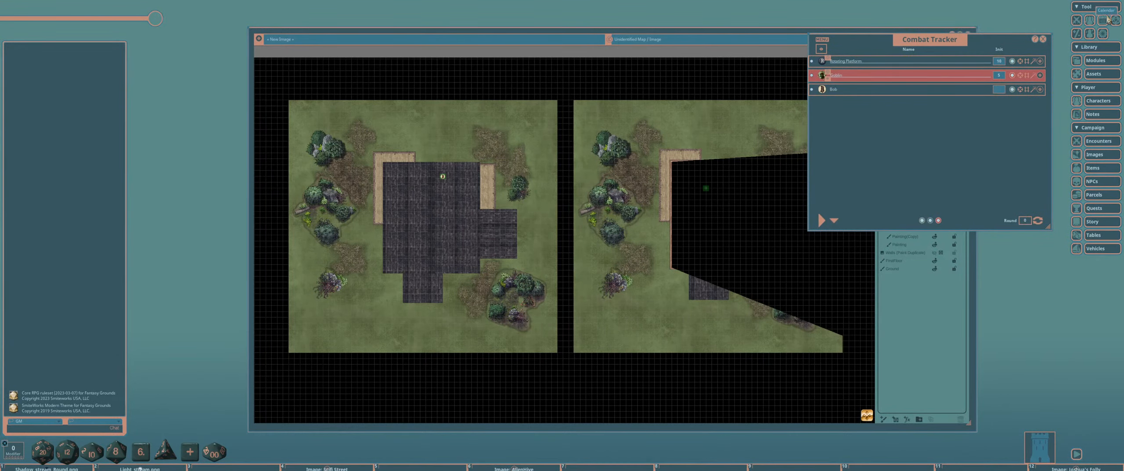
pyautogui.click(1097, 73)
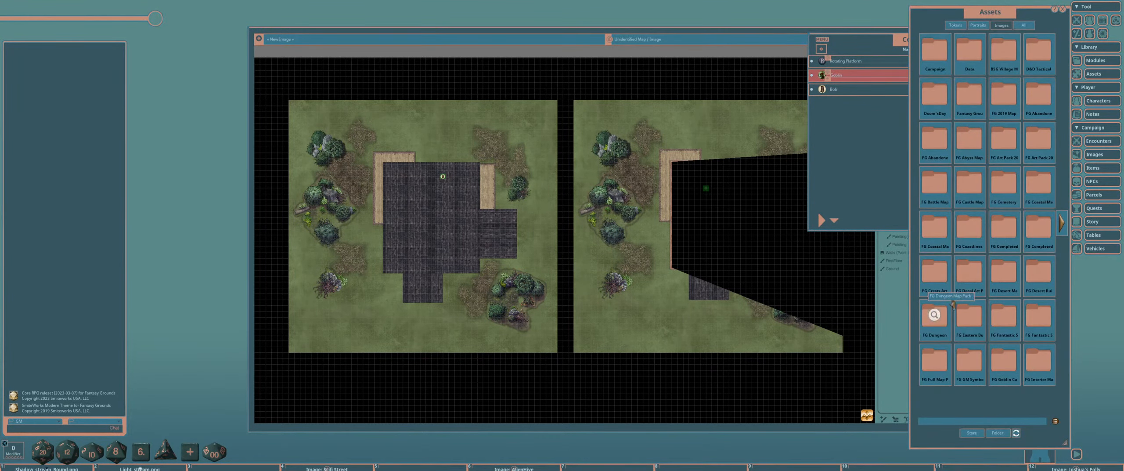
pyautogui.click(962, 26)
pyautogui.click(952, 421)
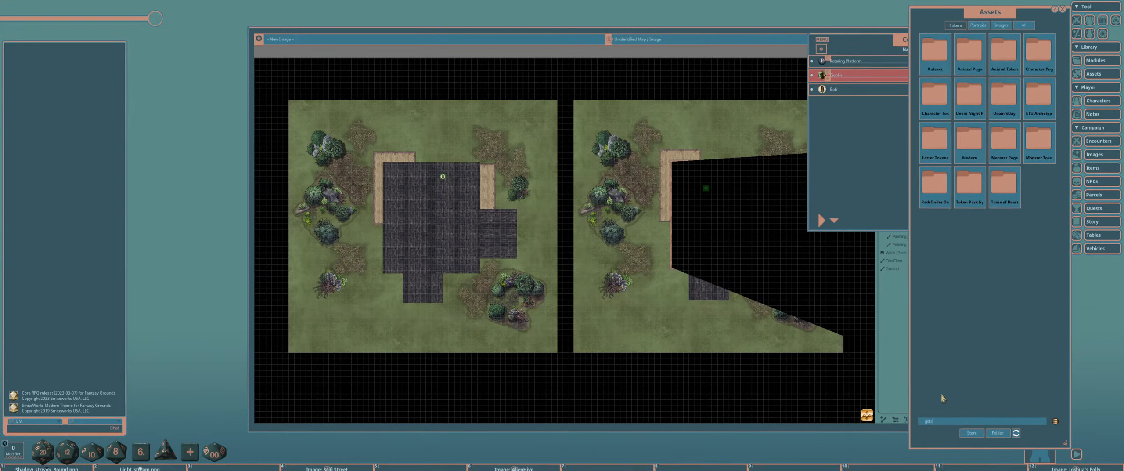
pyautogui.write('goblin')
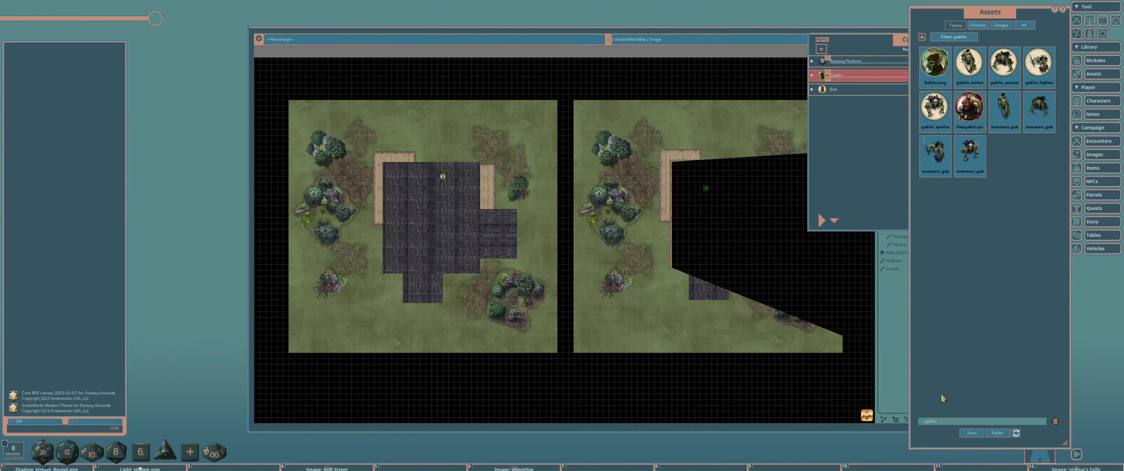
# Place a goblin token on the grass above the house in each map copy, and clear the Assets and Combat Tracker windows out of the way.
pyautogui.moveTo(964, 86); pyautogui.dragTo(400, 127)
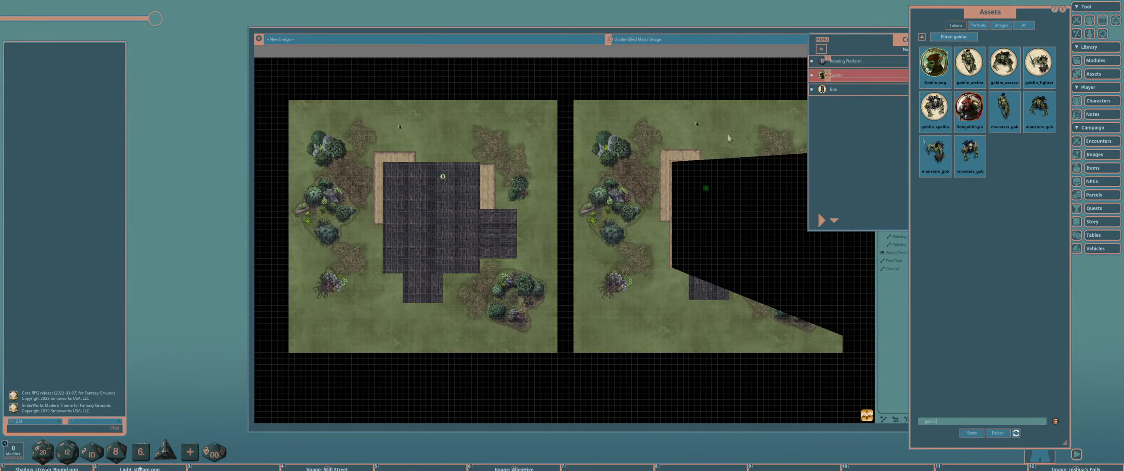
pyautogui.click(1063, 9)
pyautogui.moveTo(858, 43); pyautogui.dragTo(1009, 52)
# Preview the player vision from the goblin token outside the copied house.
pyautogui.scroll(3, 617, 93)
pyautogui.scroll(-2, 606, 121)
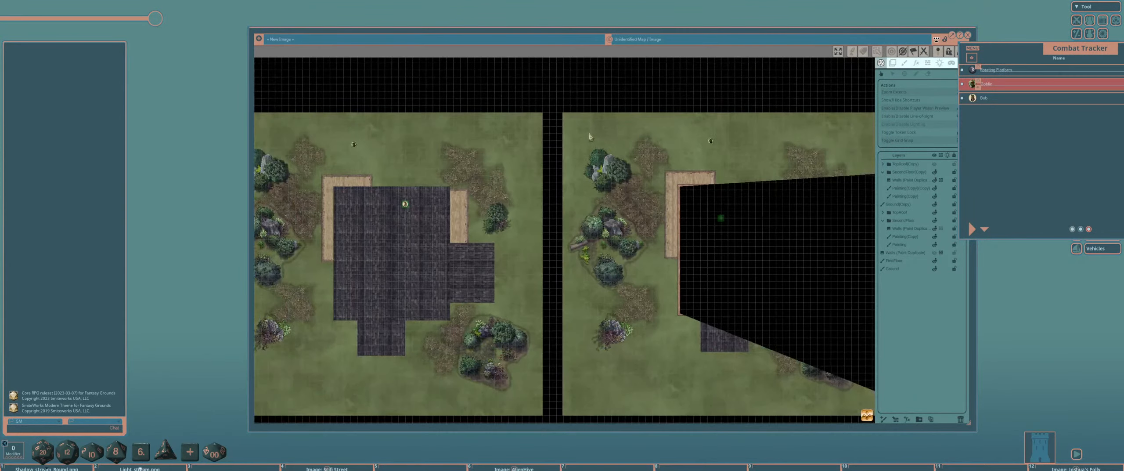
pyautogui.moveTo(591, 137); pyautogui.dragTo(602, 123)
pyautogui.click(723, 130)
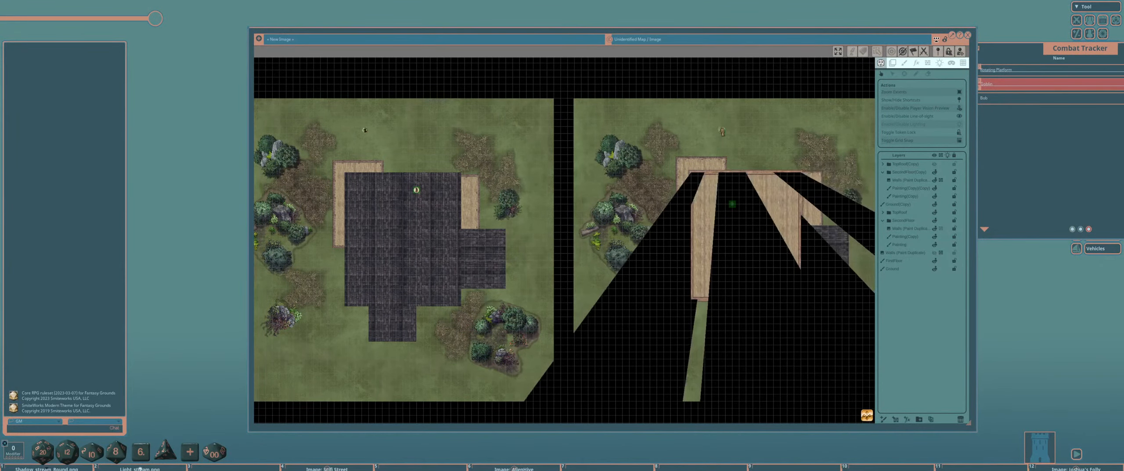
# Move the goblin token in each map copy to the grass near the house's upper-left corner.
pyautogui.click(364, 132)
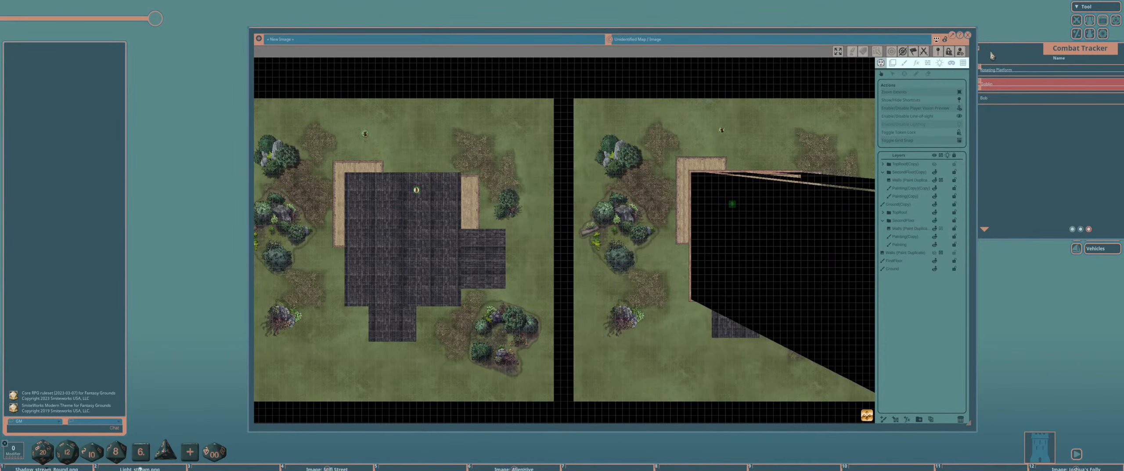
pyautogui.moveTo(1041, 50); pyautogui.dragTo(958, 50)
pyautogui.moveTo(365, 134); pyautogui.dragTo(325, 125)
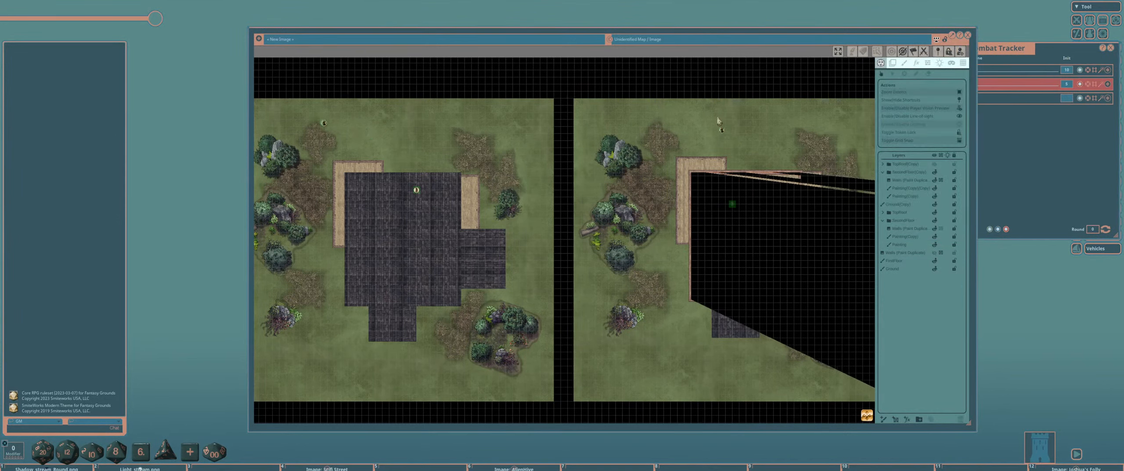
pyautogui.moveTo(721, 132); pyautogui.dragTo(668, 125)
pyautogui.scroll(-3, 546, 128)
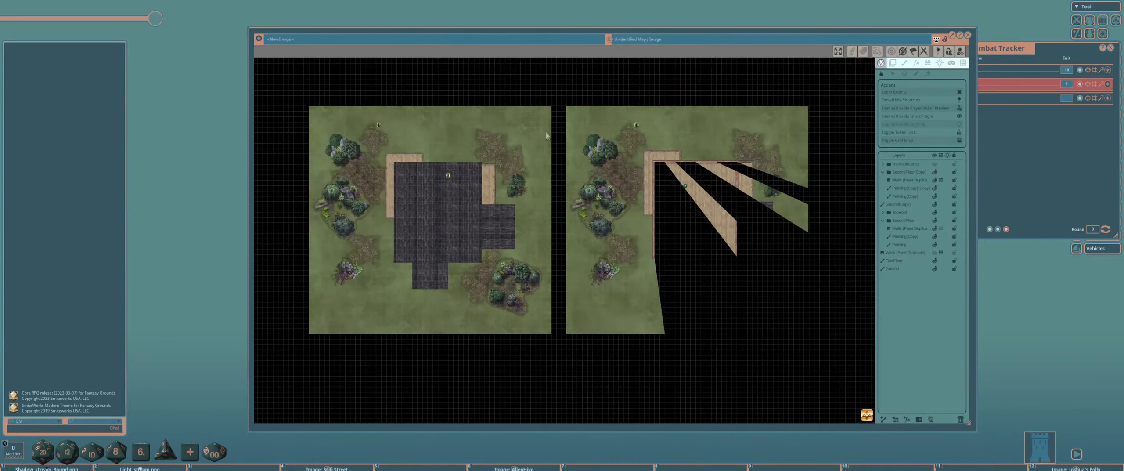
pyautogui.moveTo(537, 133); pyautogui.dragTo(505, 139)
pyautogui.scroll(1, 504, 139)
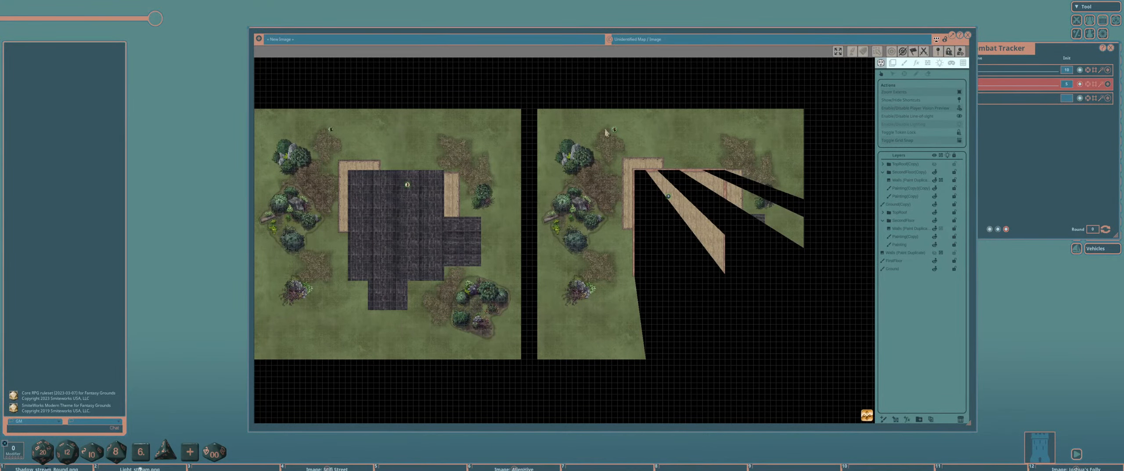
# Preview the player vision of the goblin token on the original map, and rearrange the map window and Combat Tracker side by side.
pyautogui.moveTo(1021, 47); pyautogui.dragTo(960, 135)
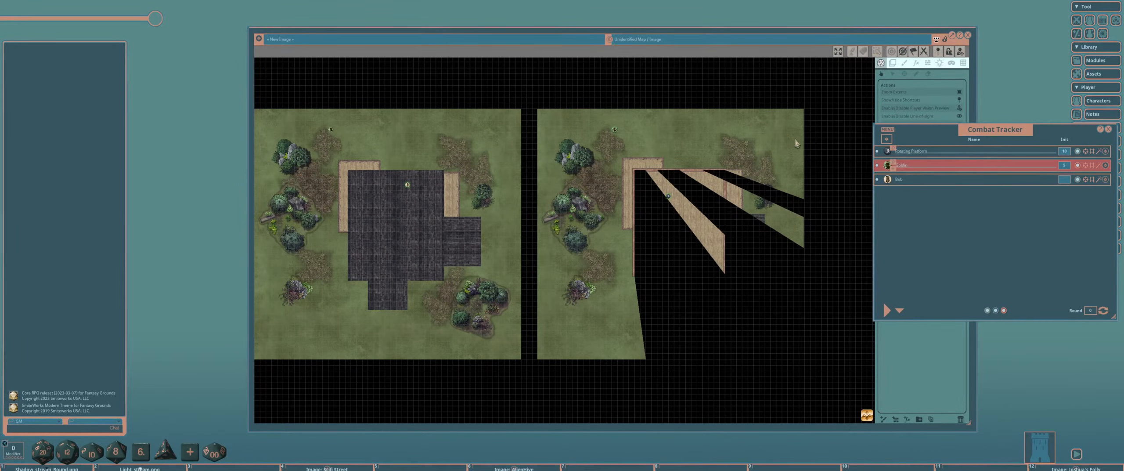
pyautogui.click(331, 130)
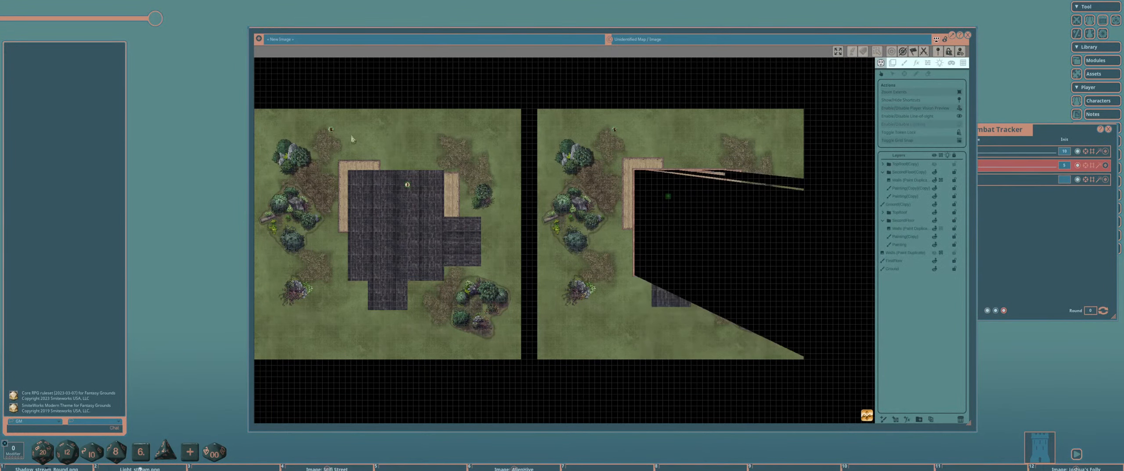
pyautogui.scroll(2, 404, 169)
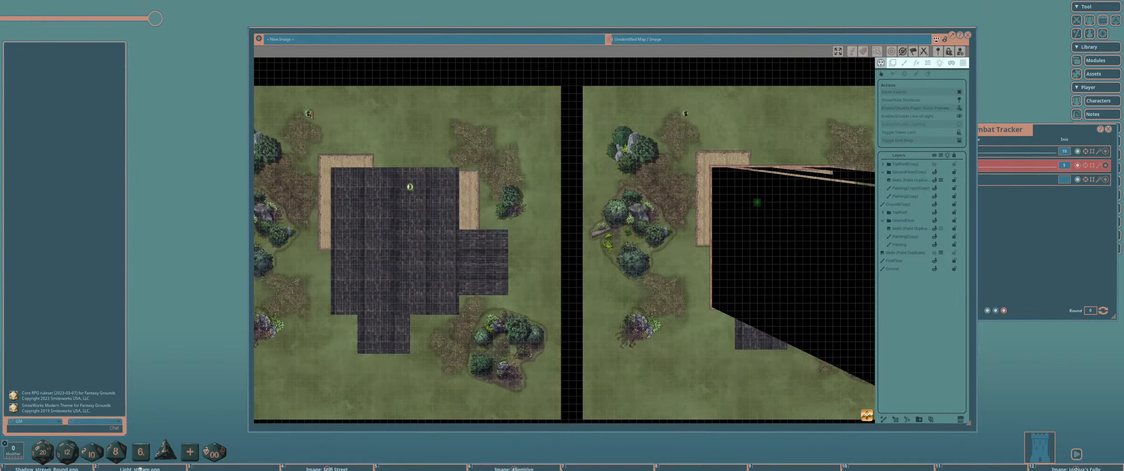
pyautogui.press('ctrl')
pyautogui.moveTo(285, 96); pyautogui.dragTo(227, 98)
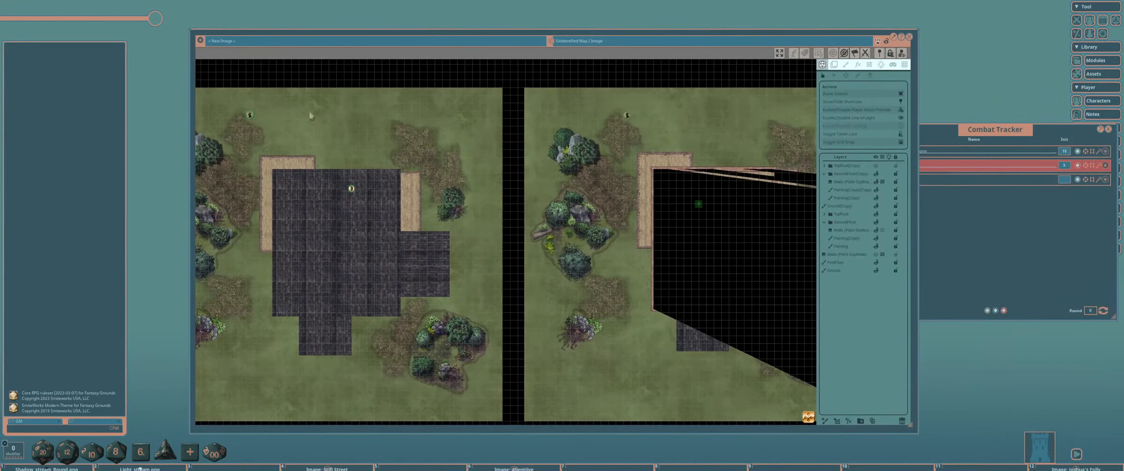
pyautogui.click(958, 140)
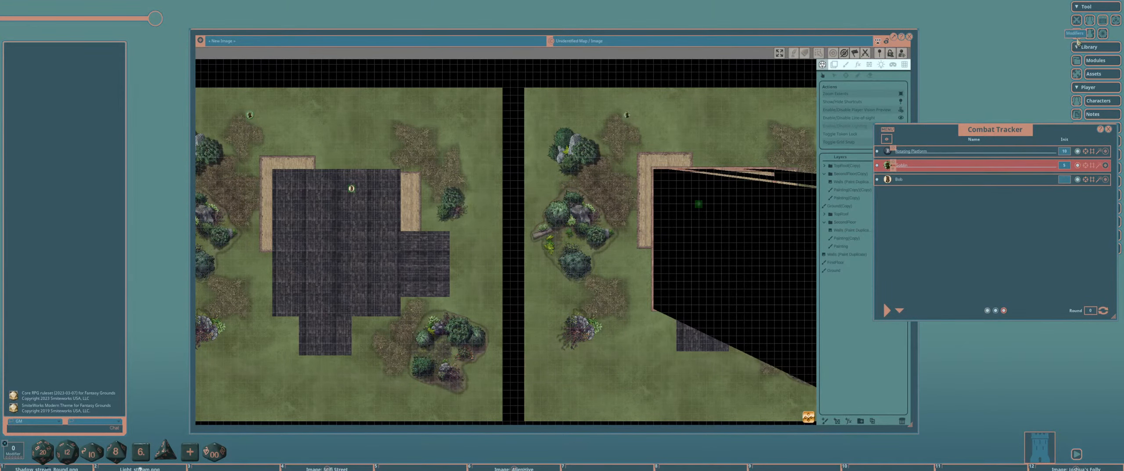
pyautogui.moveTo(970, 133); pyautogui.dragTo(949, 115)
pyautogui.click(543, 102)
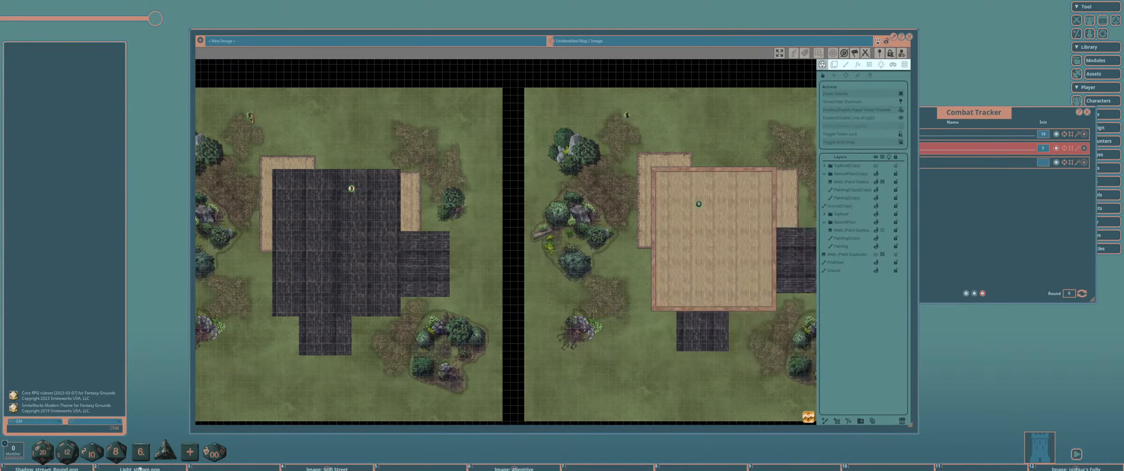
# Delete the goblin tokens from the original map and from its copy.
pyautogui.rightClick(250, 114)
pyautogui.click(252, 88)
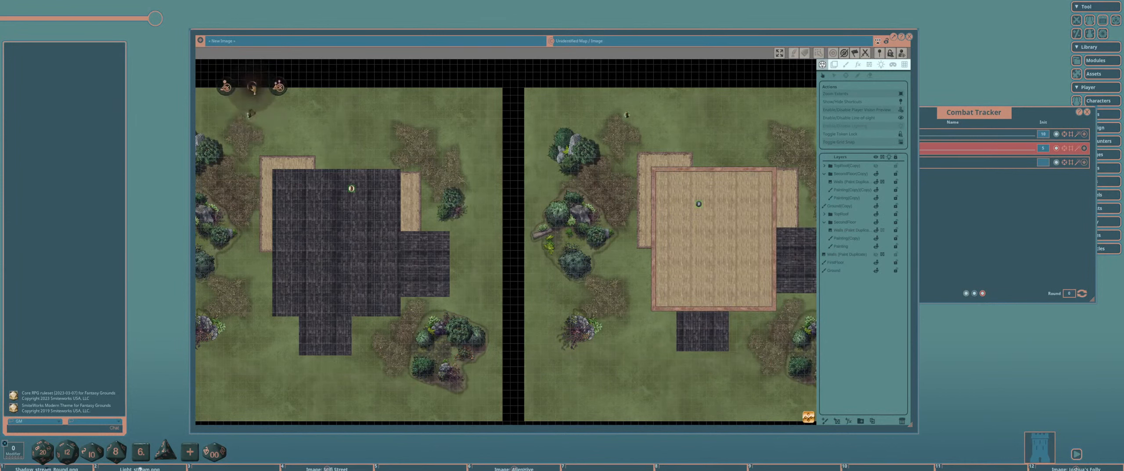
pyautogui.click(226, 88)
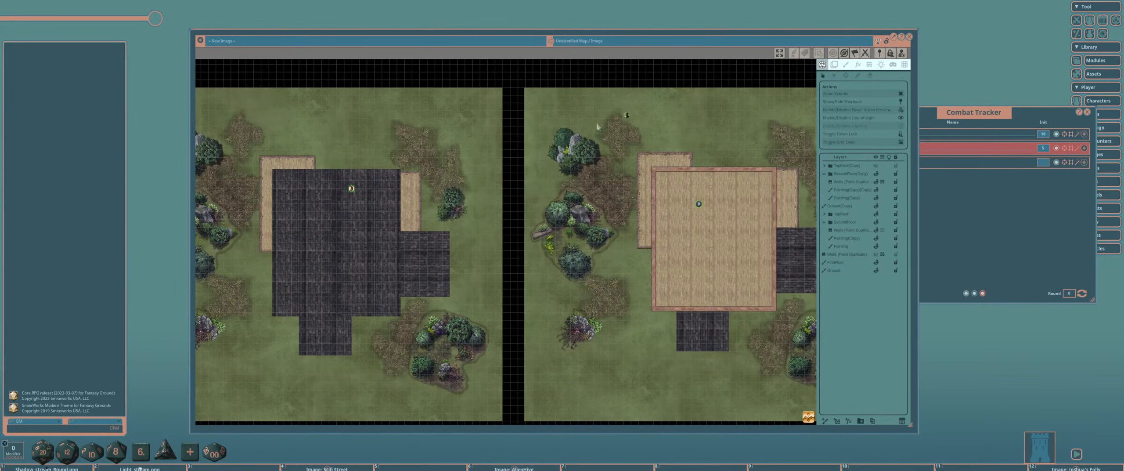
pyautogui.rightClick(629, 114)
pyautogui.click(693, 101)
pyautogui.rightClick(627, 115)
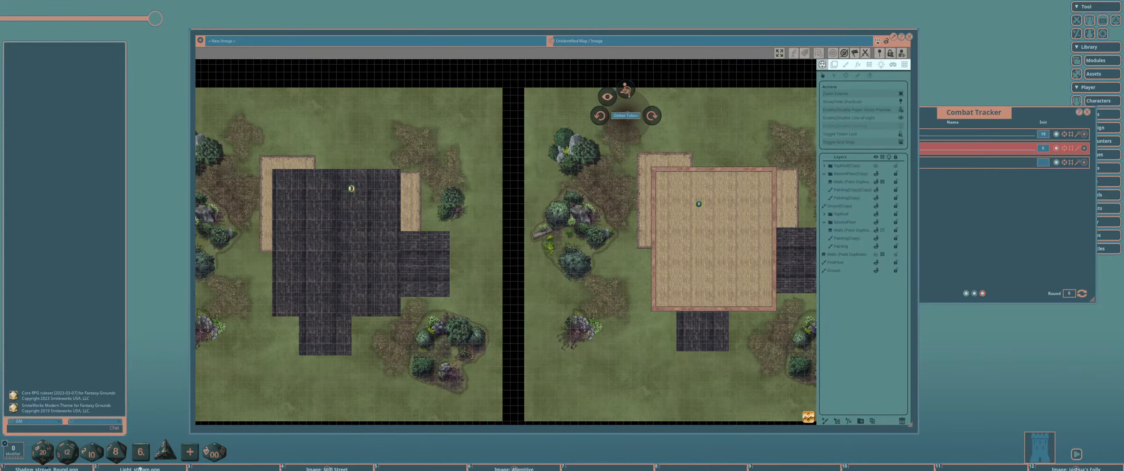
pyautogui.click(626, 91)
pyautogui.click(601, 96)
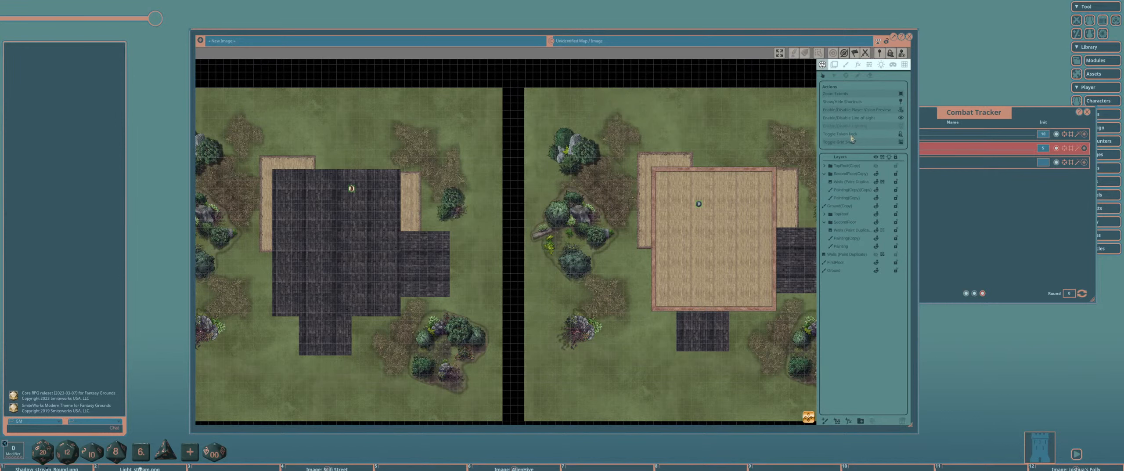
# Add a new paint layer above all other layers and name it "Goblin".
pyautogui.click(825, 421)
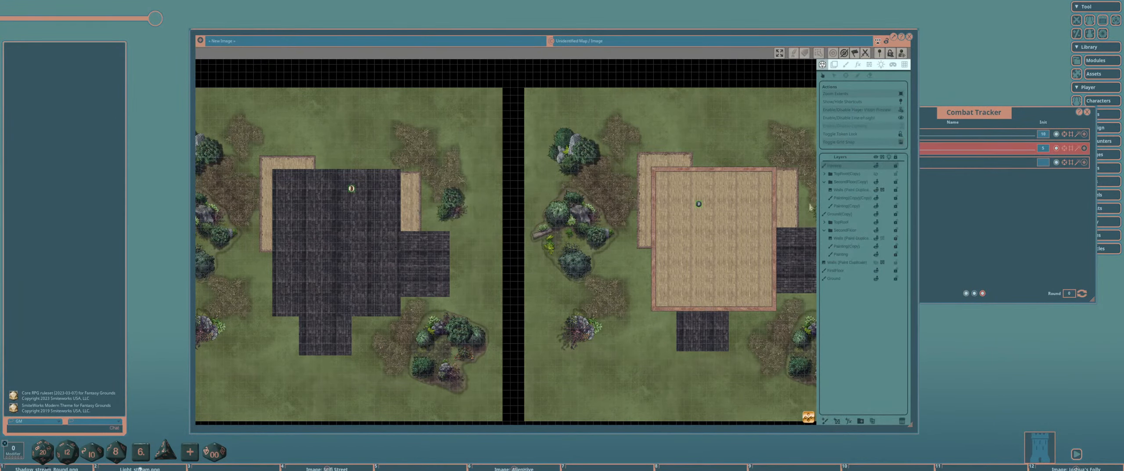
pyautogui.doubleClick(859, 166)
pyautogui.write('Goblin')
pyautogui.press('Return')
# Close the Combat Tracker and search the token assets for "goblin".
pyautogui.moveTo(972, 120); pyautogui.dragTo(935, 107)
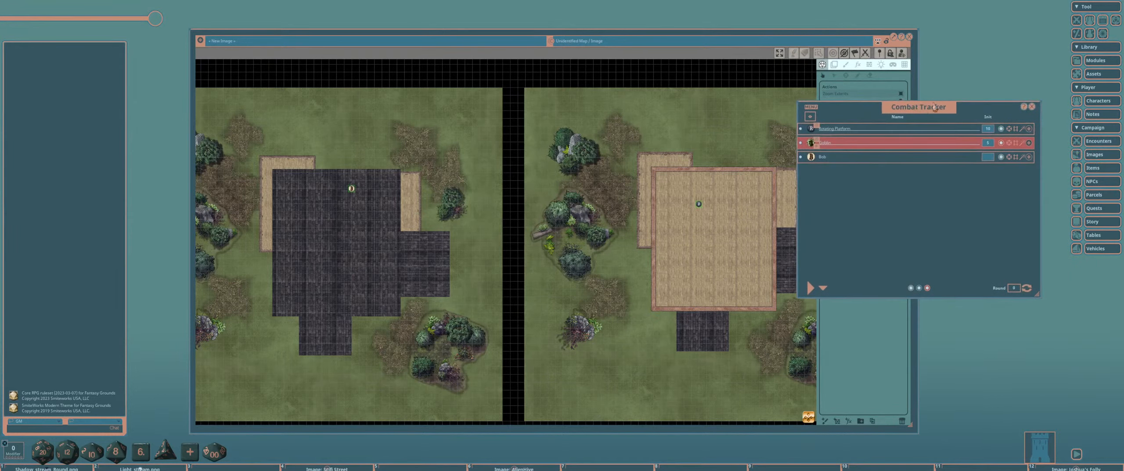
pyautogui.click(1032, 107)
pyautogui.click(1104, 73)
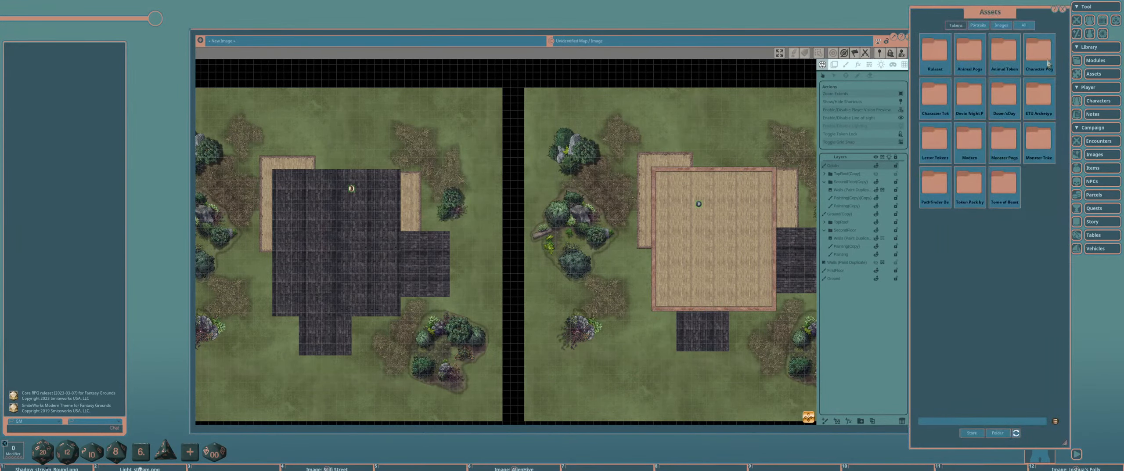
pyautogui.click(946, 420)
pyautogui.write('goblin')
pyautogui.press('Return')
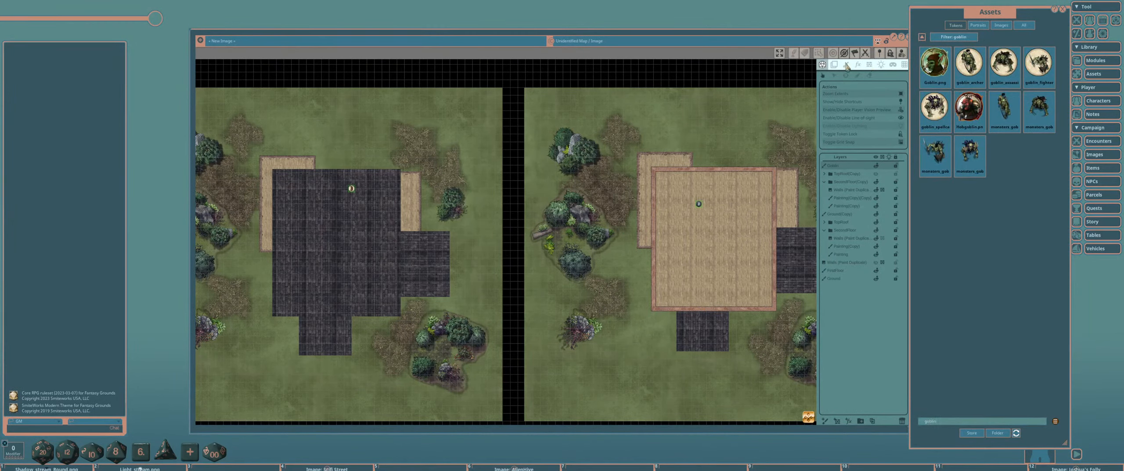
# Load the first goblin token as a stamp and paint one goblin on the grass near each house's upper-left corner.
pyautogui.click(846, 65)
pyautogui.moveTo(935, 63); pyautogui.dragTo(840, 100)
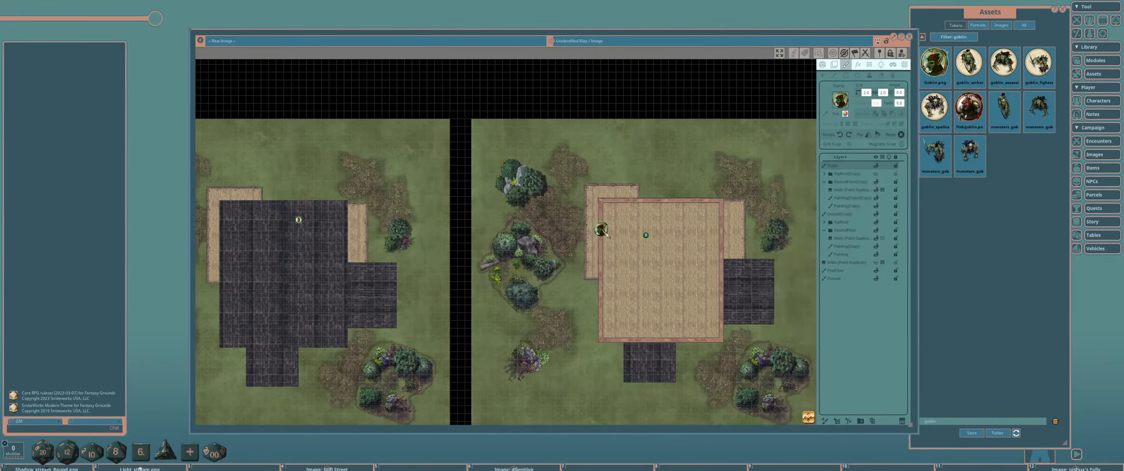
pyautogui.scroll(3, 602, 230)
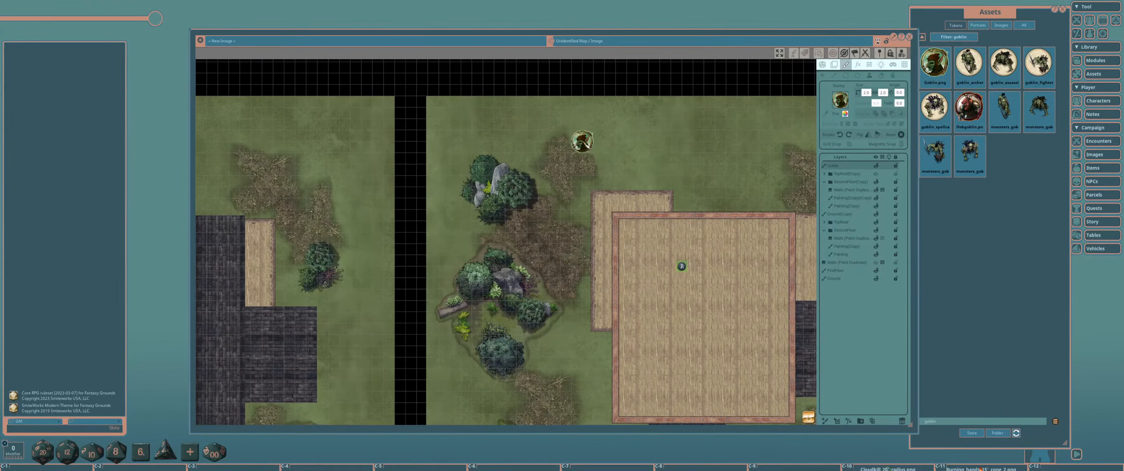
pyautogui.moveTo(393, 226); pyautogui.dragTo(521, 207)
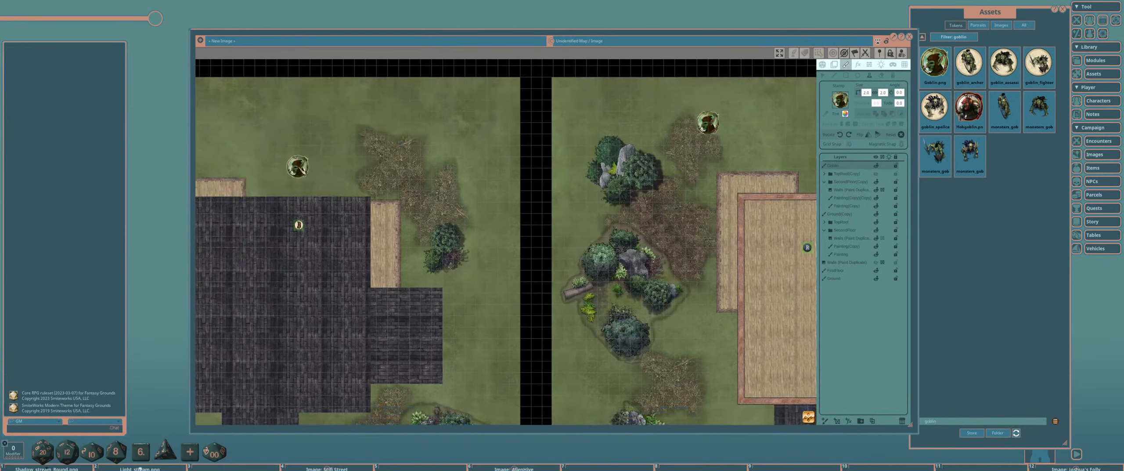
pyautogui.moveTo(343, 180); pyautogui.dragTo(501, 193)
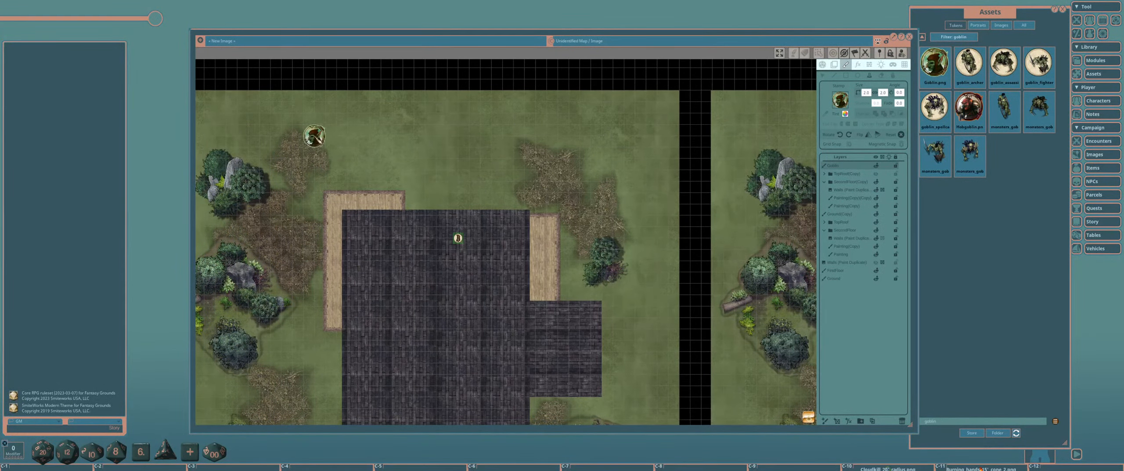
pyautogui.click(314, 136)
pyautogui.scroll(-5, 436, 202)
pyautogui.moveTo(576, 244); pyautogui.dragTo(500, 193)
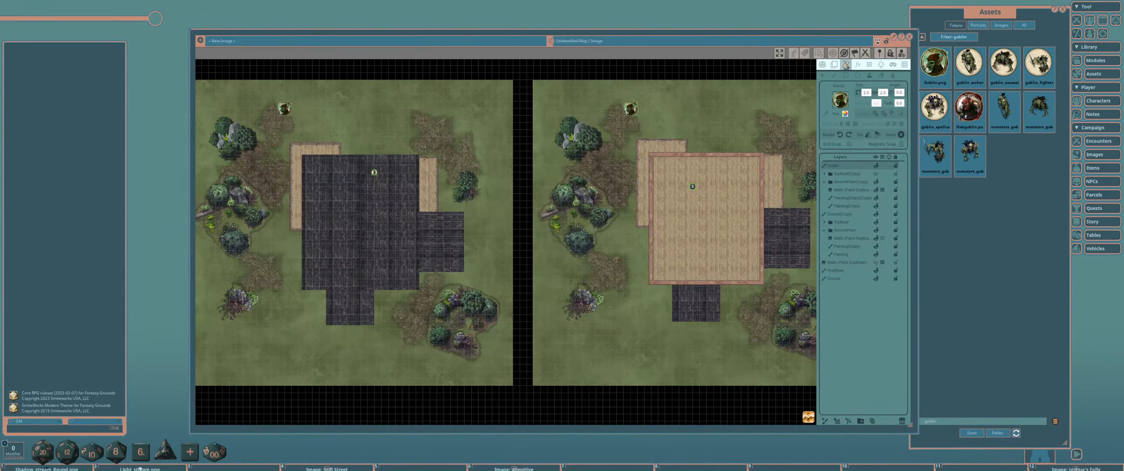
# Select both painted goblins and shift them sideways until they sit on the grass above the roof or room of each house.
pyautogui.click(834, 65)
pyautogui.scroll(2, 597, 160)
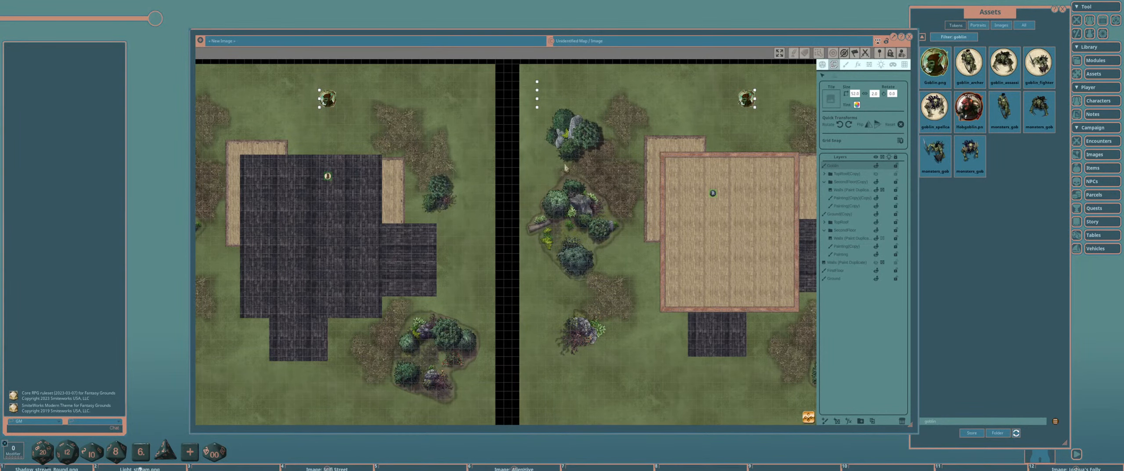
pyautogui.scroll(-2, 566, 166)
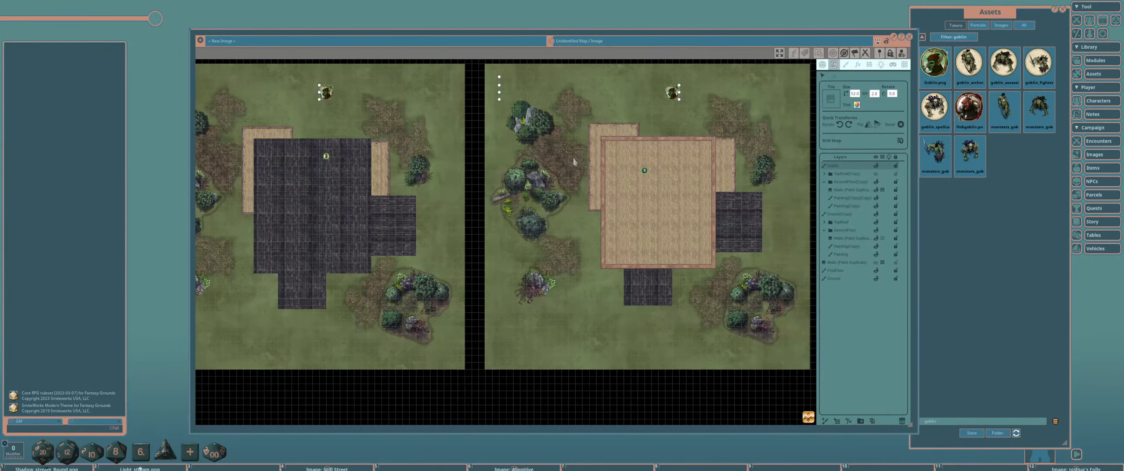
# Close the Assets window, reopen the Combat Tracker beside the map, and make it taller.
pyautogui.click(1063, 8)
pyautogui.click(1077, 20)
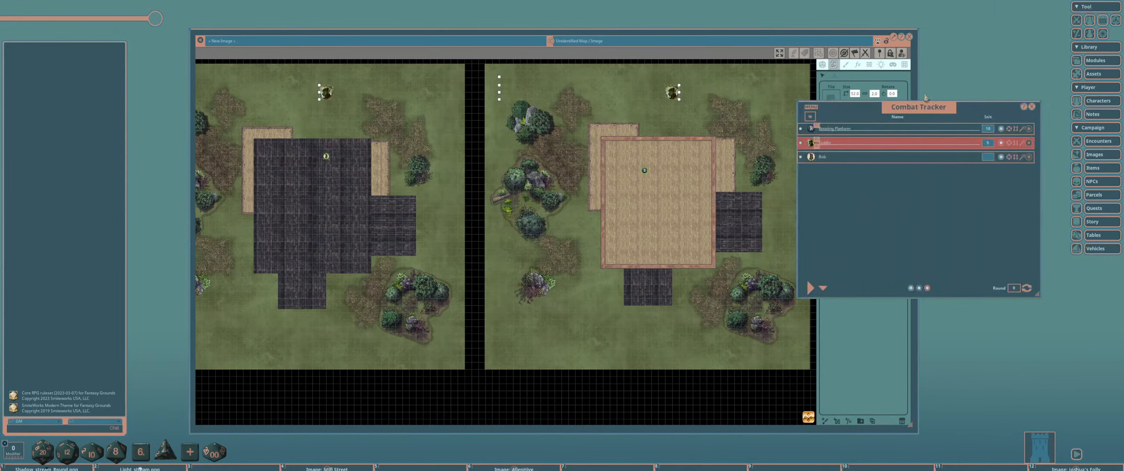
pyautogui.moveTo(878, 124); pyautogui.dragTo(934, 96)
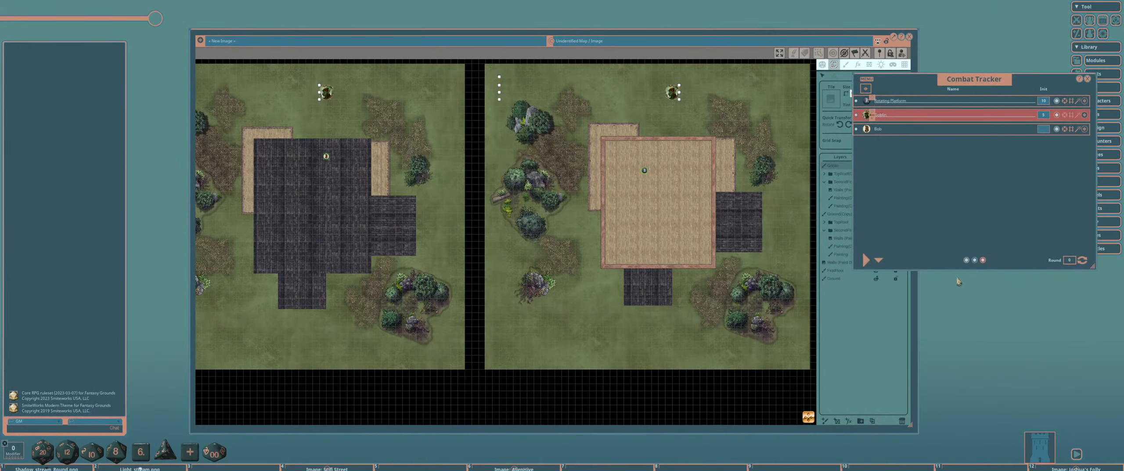
pyautogui.moveTo(955, 271); pyautogui.dragTo(961, 311)
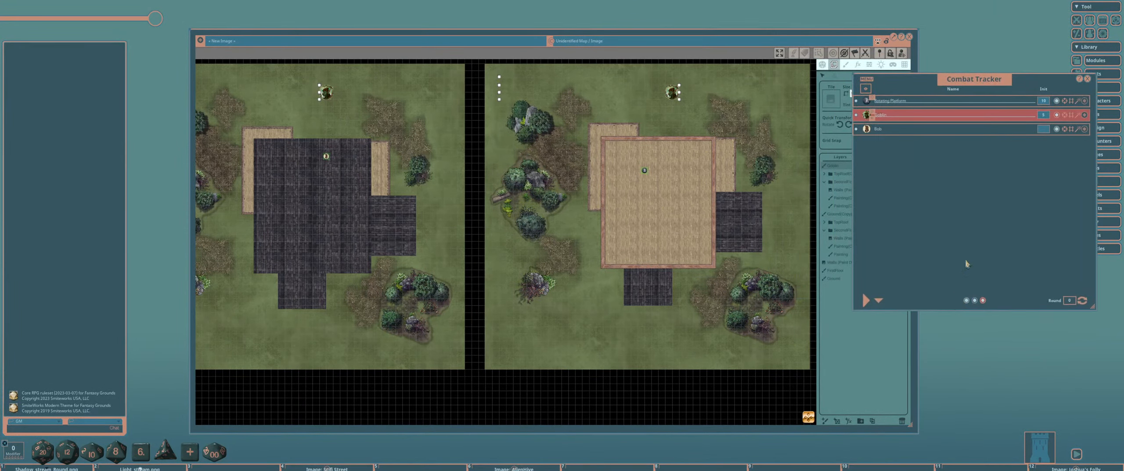
# Add the goblin as a target of both other combatants in the Combat Tracker.
pyautogui.click(1065, 130)
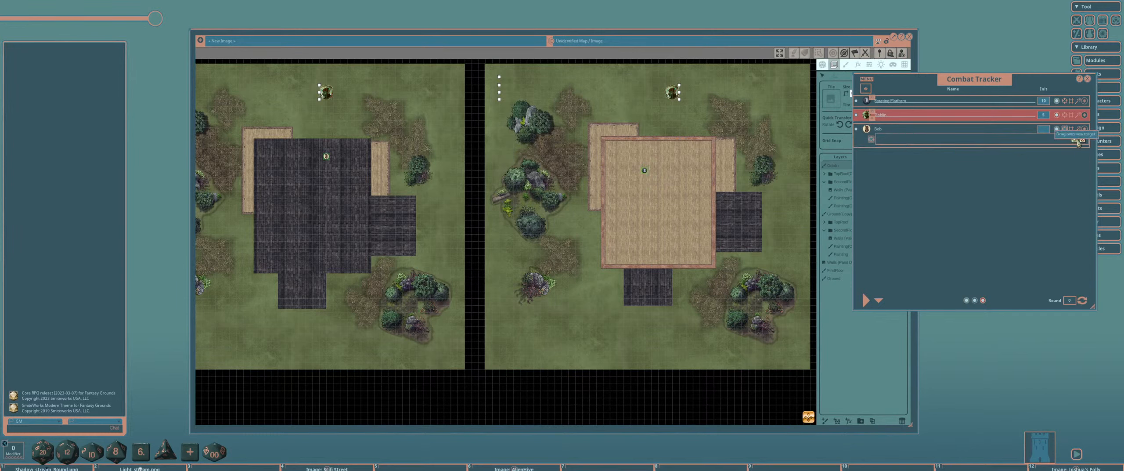
pyautogui.moveTo(866, 115); pyautogui.dragTo(879, 145)
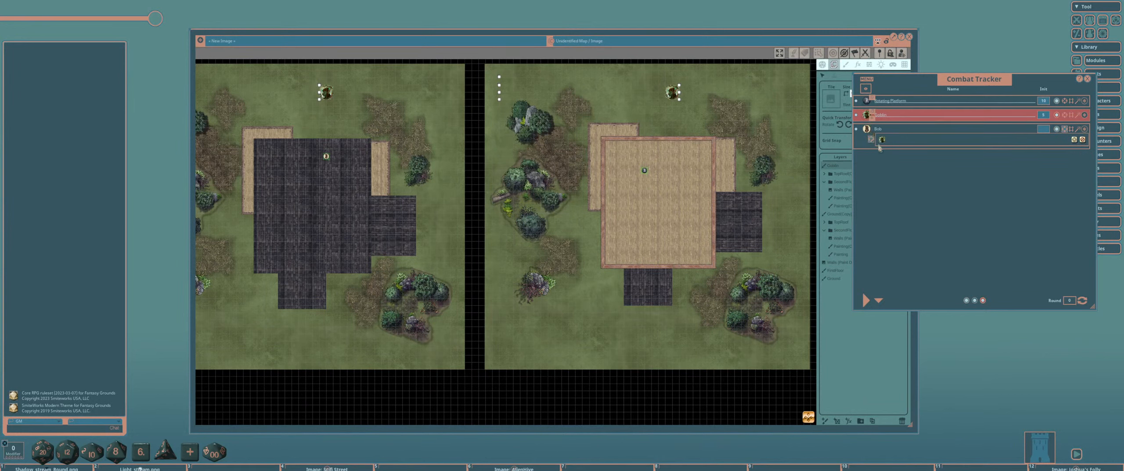
pyautogui.click(1067, 103)
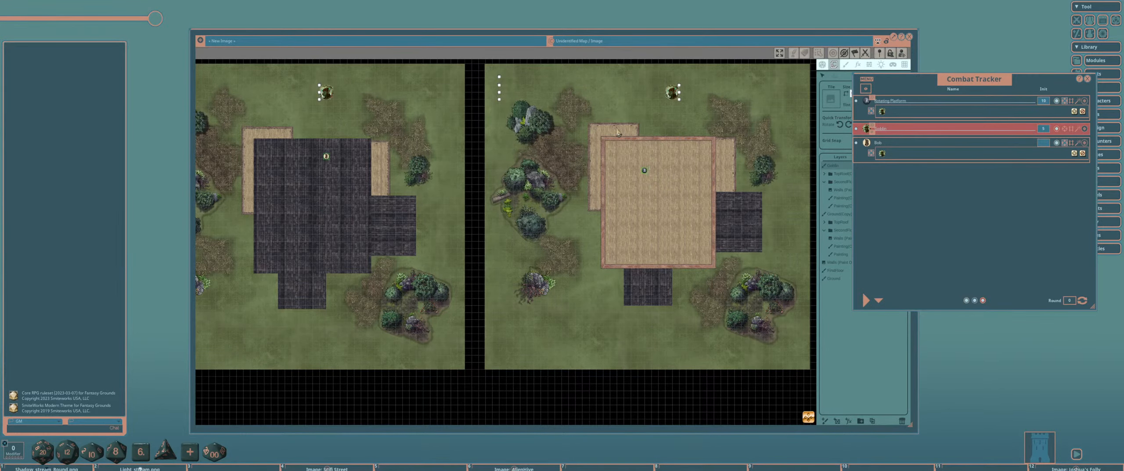
# Move the token inside the copied house to its upper wall, facing the painted goblin, to preview its player vision.
pyautogui.moveTo(845, 37); pyautogui.dragTo(815, 38)
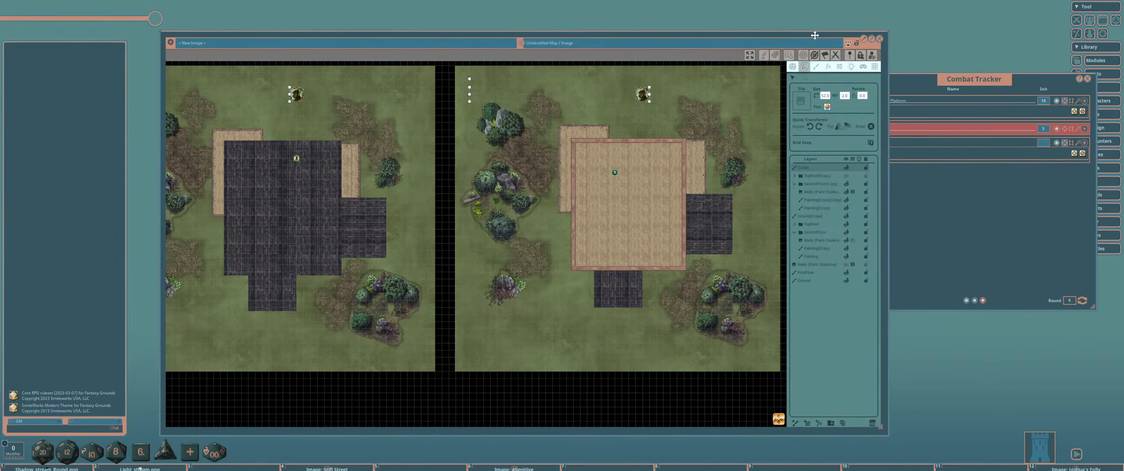
pyautogui.click(793, 66)
pyautogui.click(615, 172)
pyautogui.moveTo(611, 181); pyautogui.dragTo(645, 156)
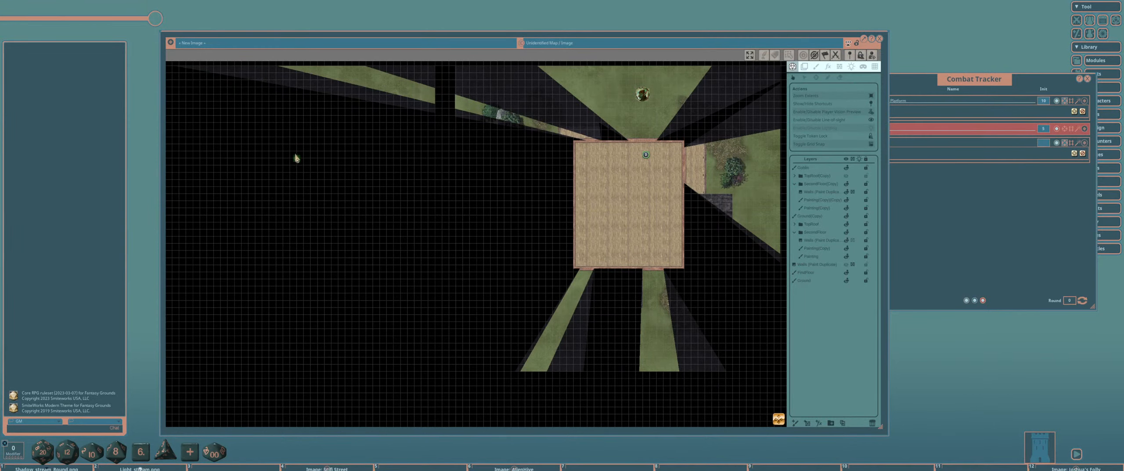
# Move the token on the original roof toward the upper edge and compare its player vision with the token inside the copied house.
pyautogui.click(297, 158)
pyautogui.moveTo(298, 159); pyautogui.dragTo(310, 148)
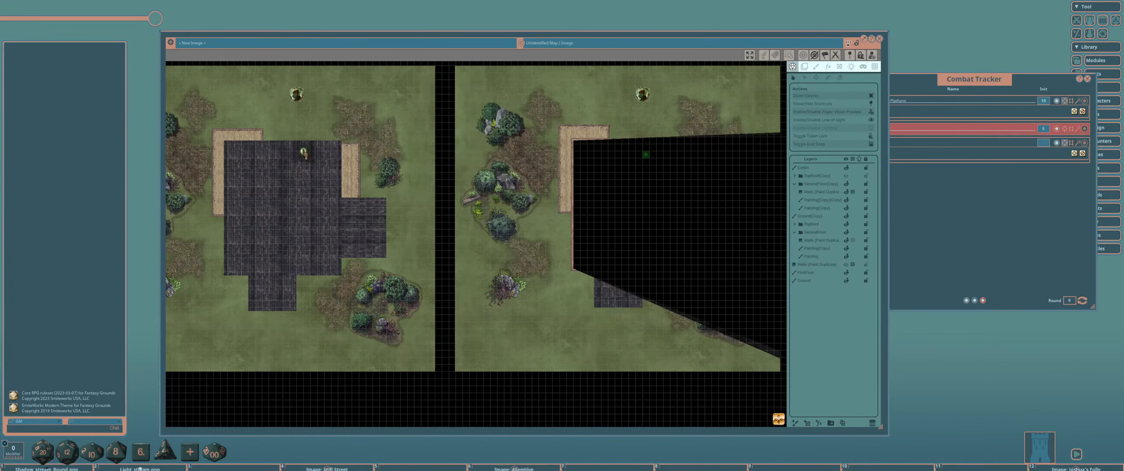
pyautogui.scroll(-3, 441, 161)
pyautogui.moveTo(440, 163); pyautogui.dragTo(464, 148)
pyautogui.click(619, 131)
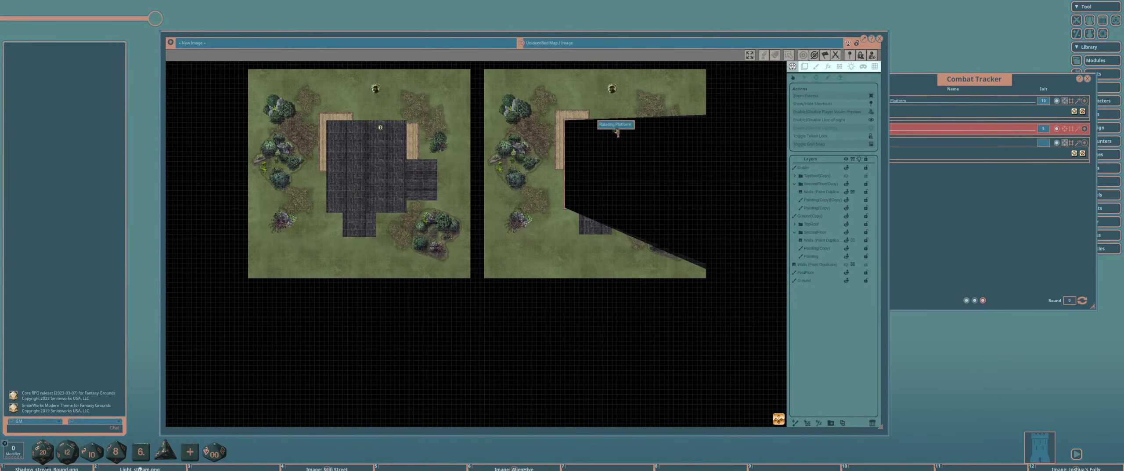
# Switch between the token on the original roof and the token inside the copied house to compare their player vision.
pyautogui.click(381, 129)
pyautogui.moveTo(381, 129); pyautogui.dragTo(385, 130)
pyautogui.click(615, 130)
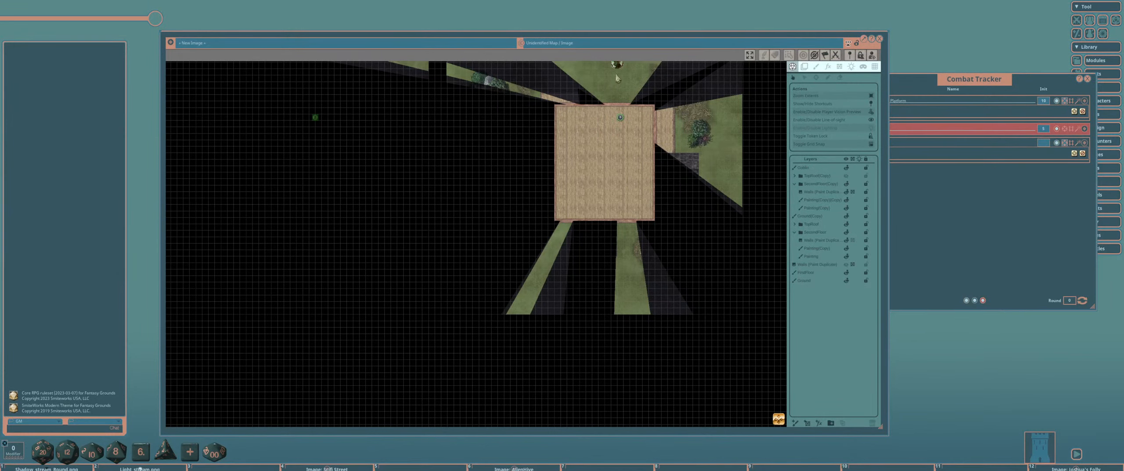
pyautogui.moveTo(315, 113); pyautogui.dragTo(317, 114)
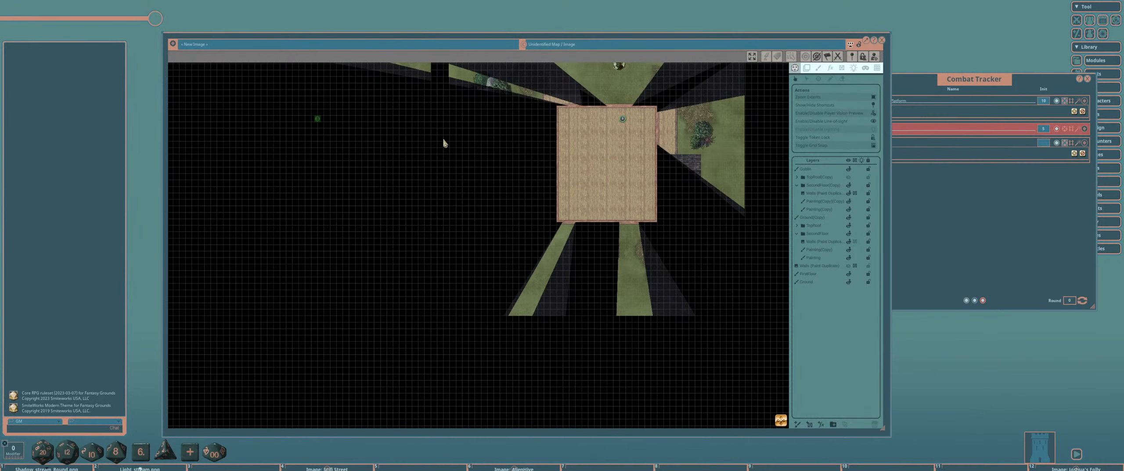
pyautogui.click(314, 119)
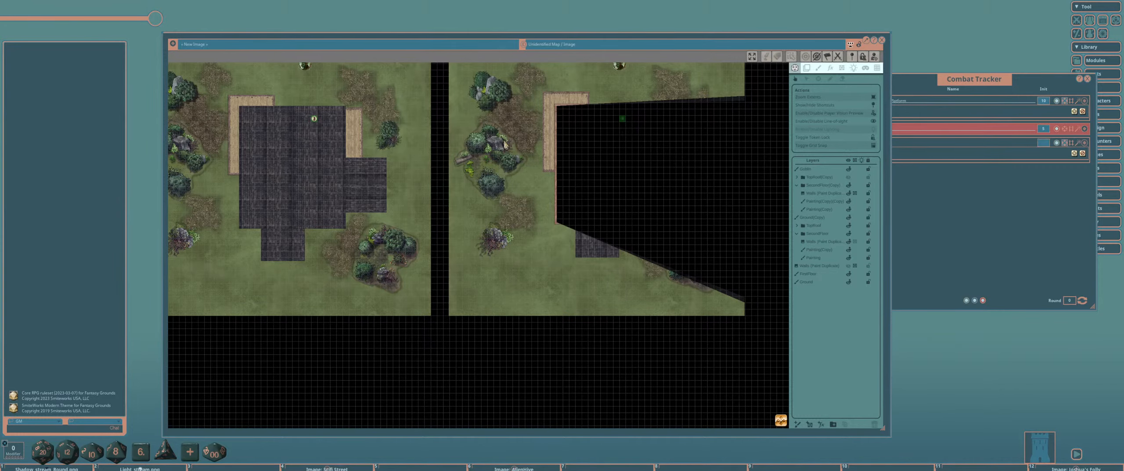
pyautogui.moveTo(477, 103); pyautogui.dragTo(479, 124)
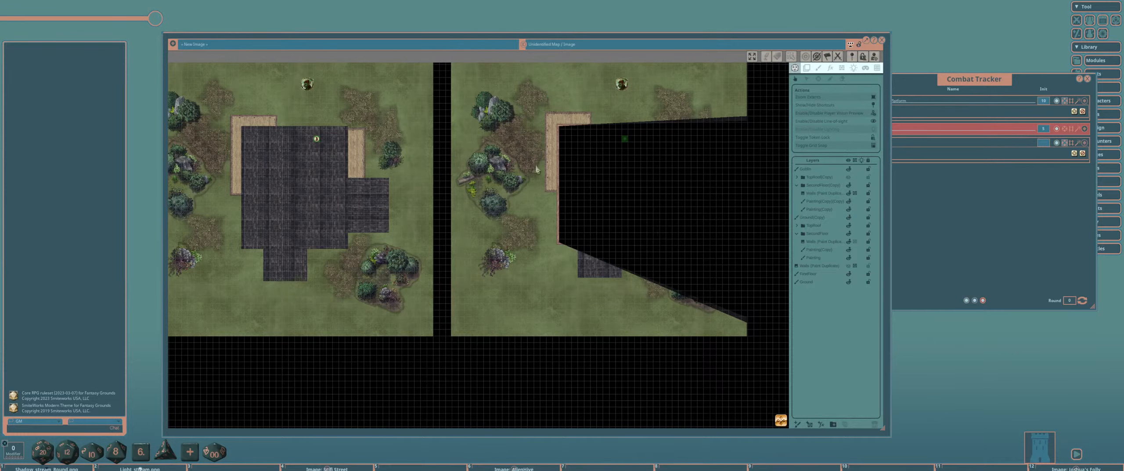
# Delete the copied TopRoof folder from the layer list.
pyautogui.click(828, 194)
pyautogui.click(797, 185)
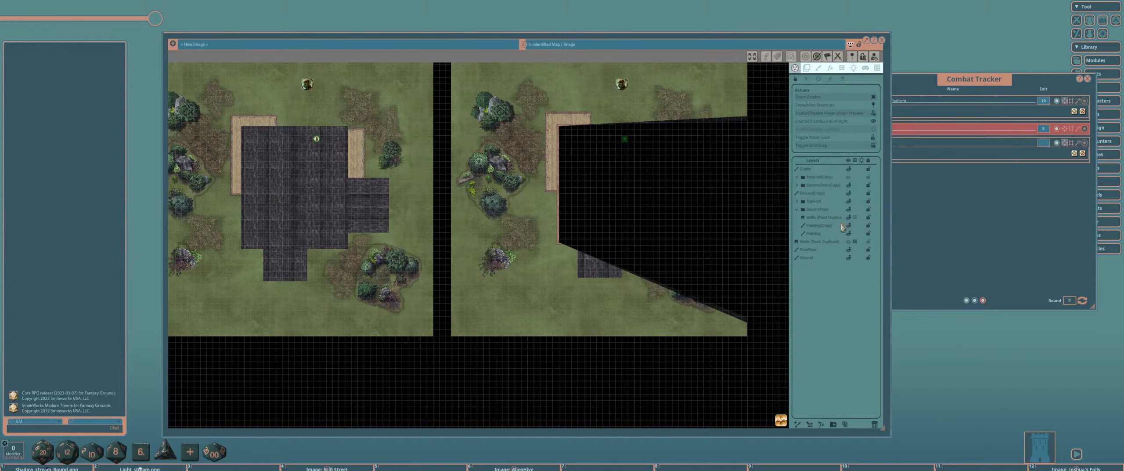
pyautogui.click(820, 177)
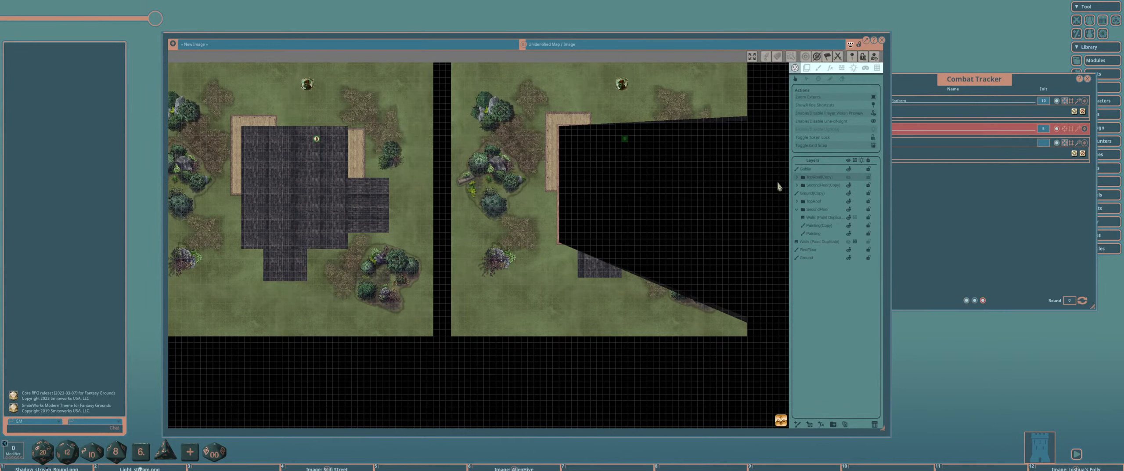
pyautogui.click(874, 424)
# Delete the original SecondFloor folder and undo the deletion.
pyautogui.click(829, 203)
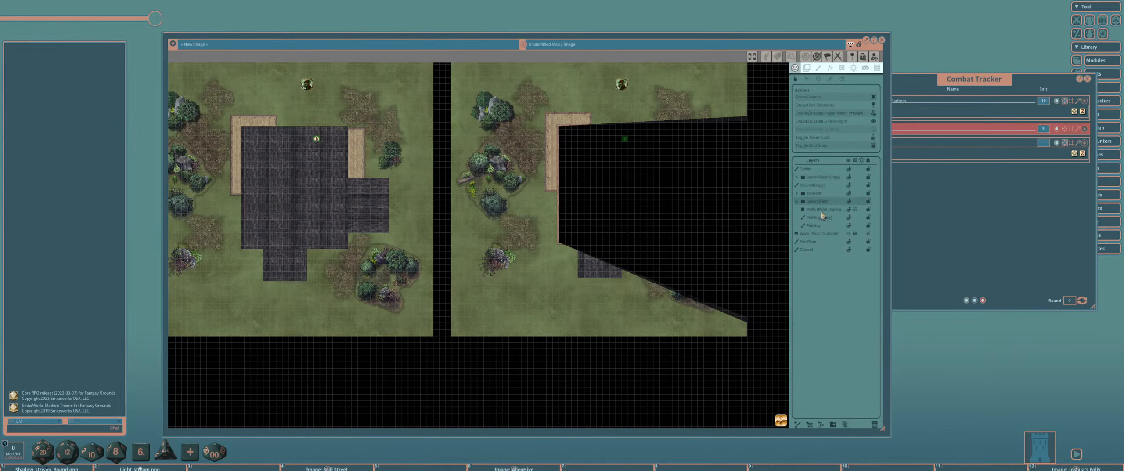
pyautogui.click(797, 201)
pyautogui.click(875, 422)
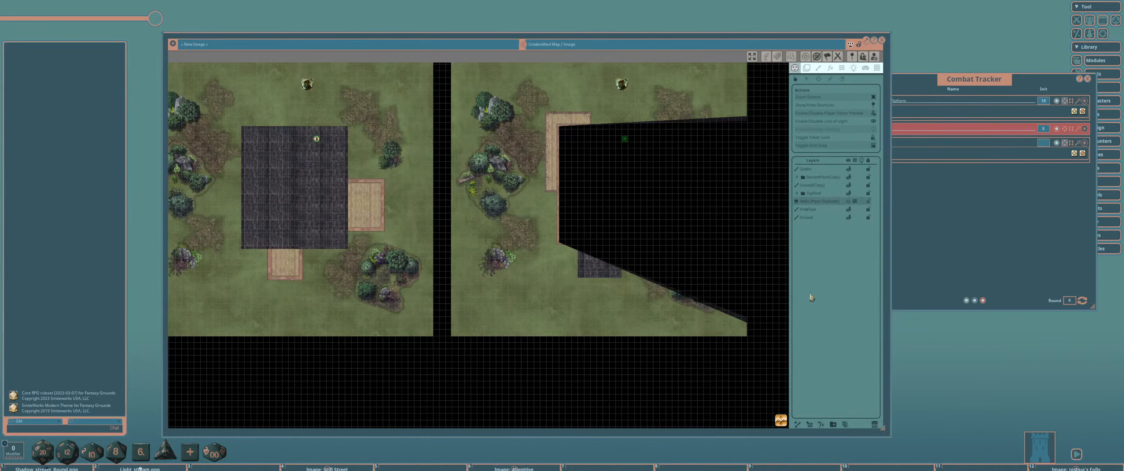
pyautogui.hotkey('ctrl', 'z')
# Toggle the visibility of the copied Ground layer inside the SecondFloor folder to check what it shows on the map.
pyautogui.click(831, 212)
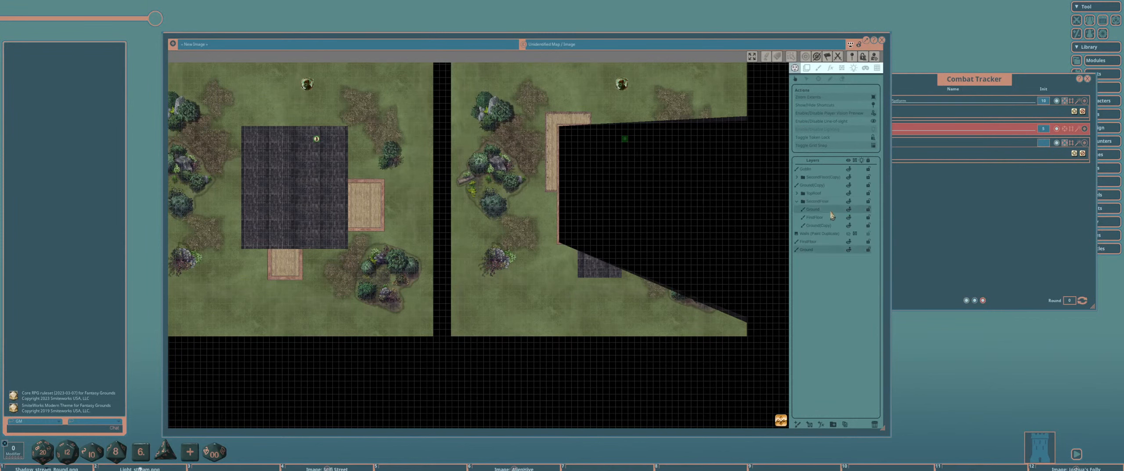
pyautogui.click(850, 226)
pyautogui.click(849, 227)
pyautogui.click(849, 226)
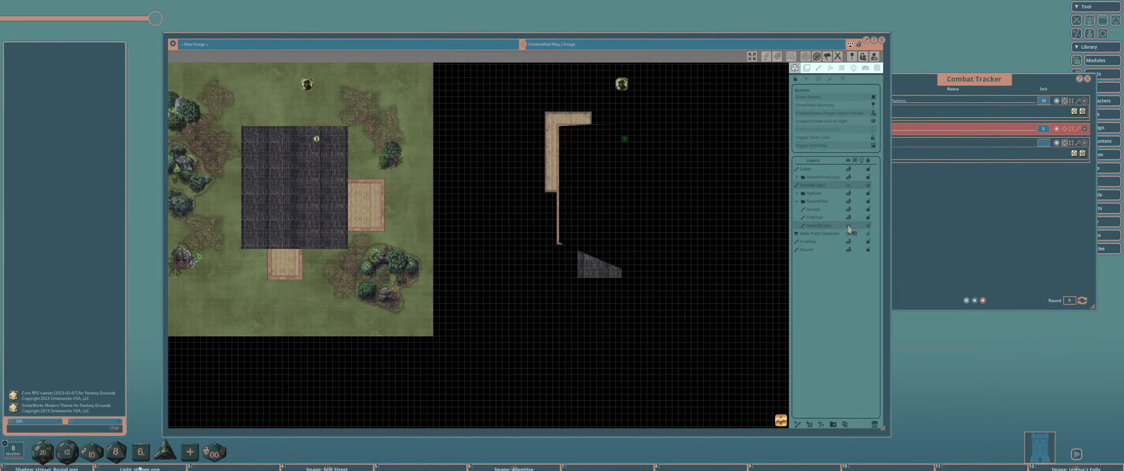
pyautogui.click(850, 227)
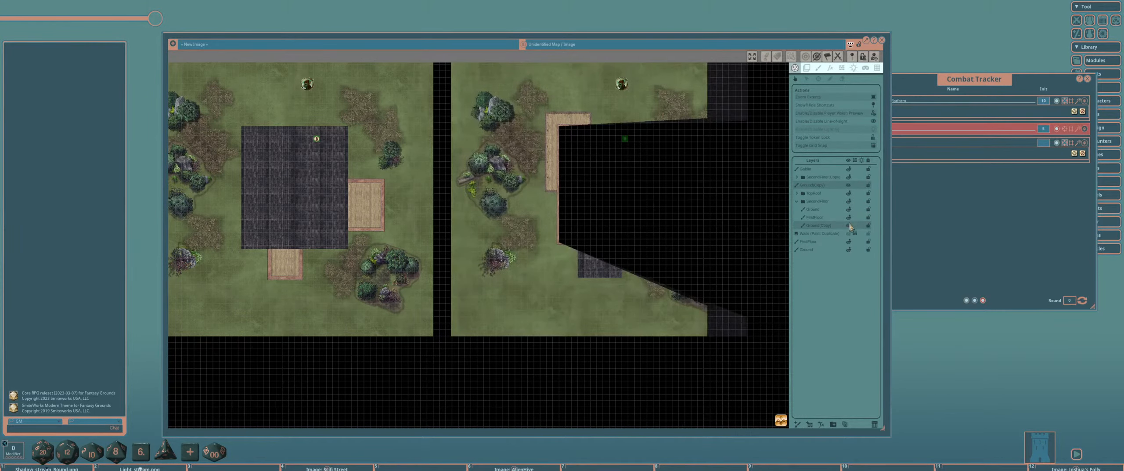
pyautogui.click(797, 201)
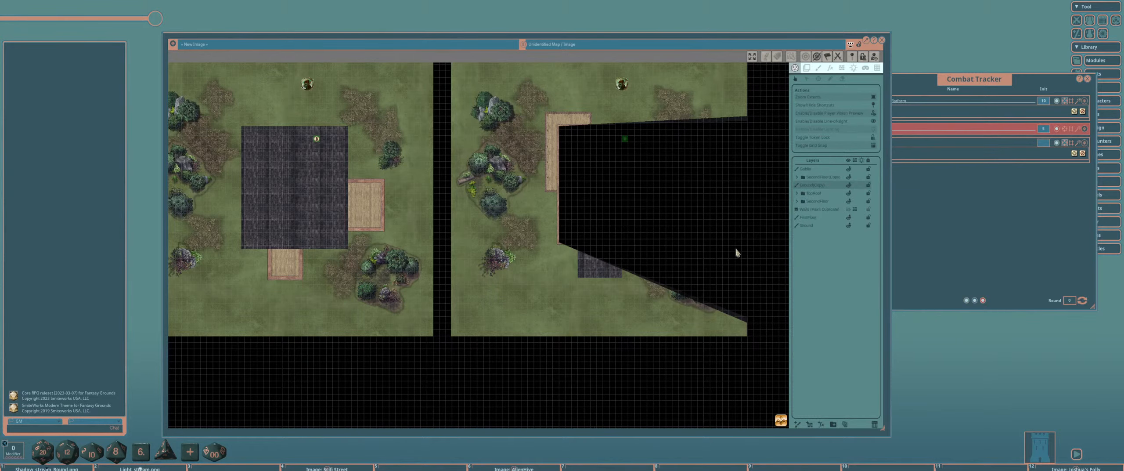
# Delete the original SecondFloor folder together with the layers it contains.
pyautogui.scroll(-3, 586, 263)
pyautogui.scroll(3, 541, 259)
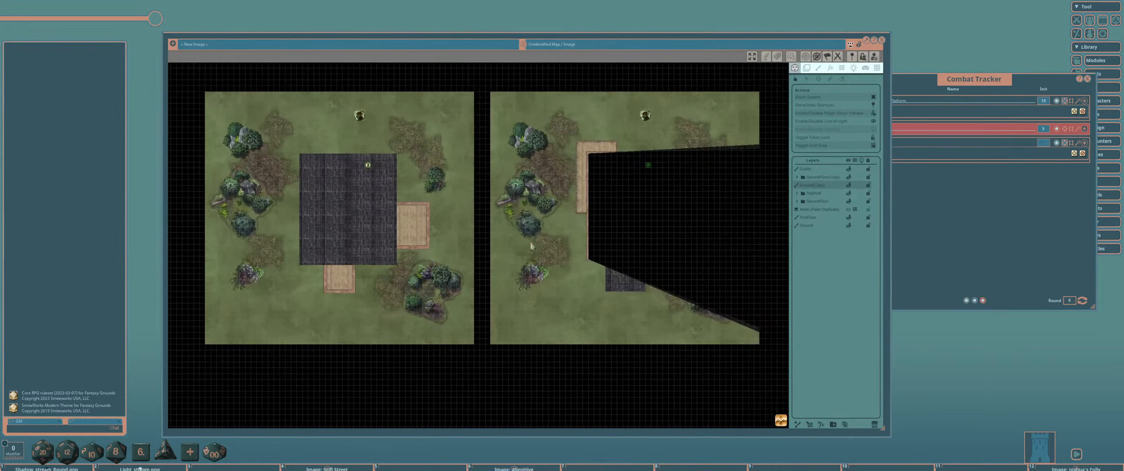
pyautogui.scroll(-2, 532, 242)
pyautogui.scroll(3, 453, 237)
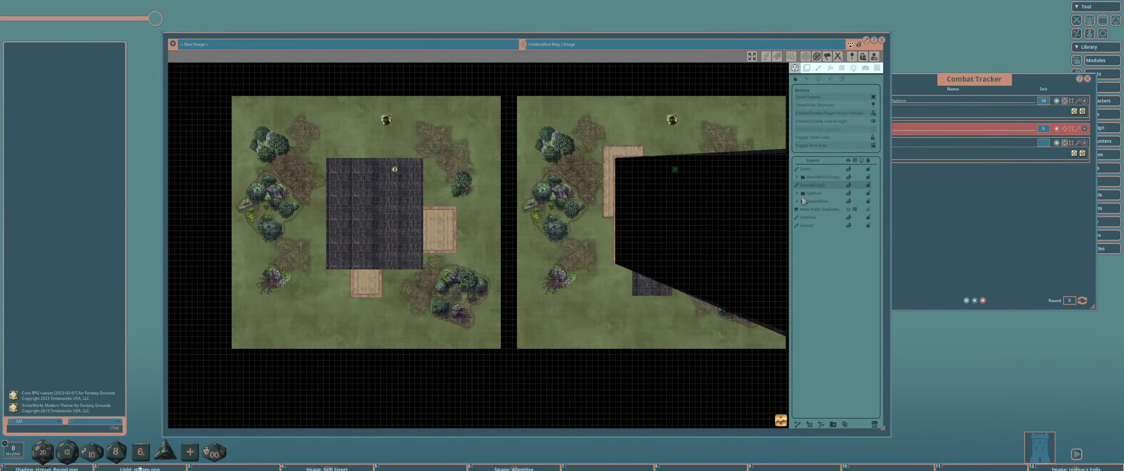
pyautogui.click(834, 202)
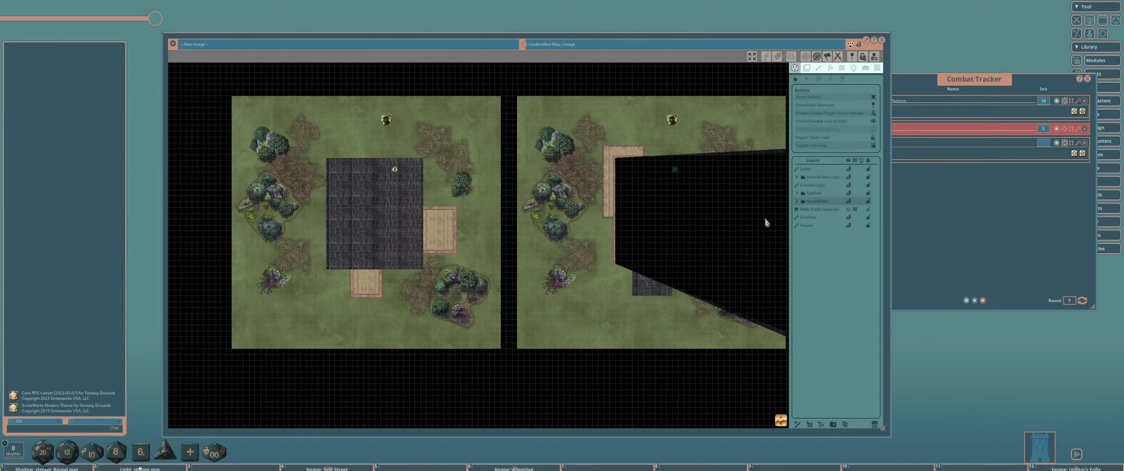
pyautogui.click(874, 424)
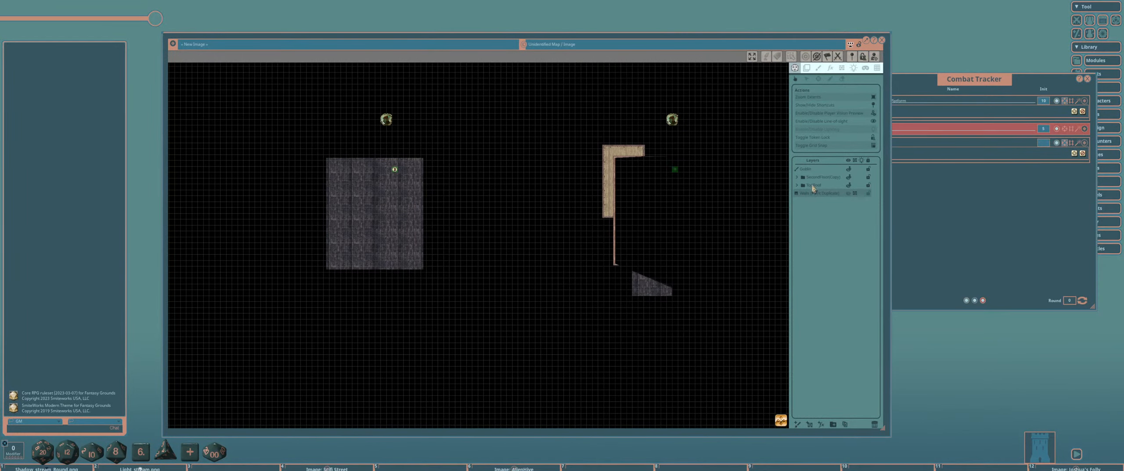
# Inspect the contents of the TopRoof and copied SecondFloor folders, and delete the separate Walls layer below them.
pyautogui.click(797, 185)
pyautogui.click(798, 177)
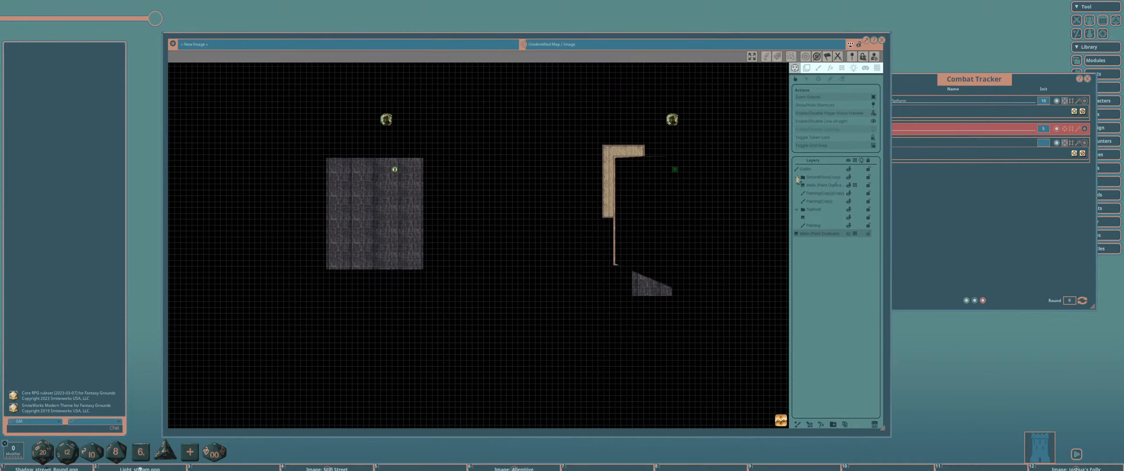
pyautogui.click(797, 177)
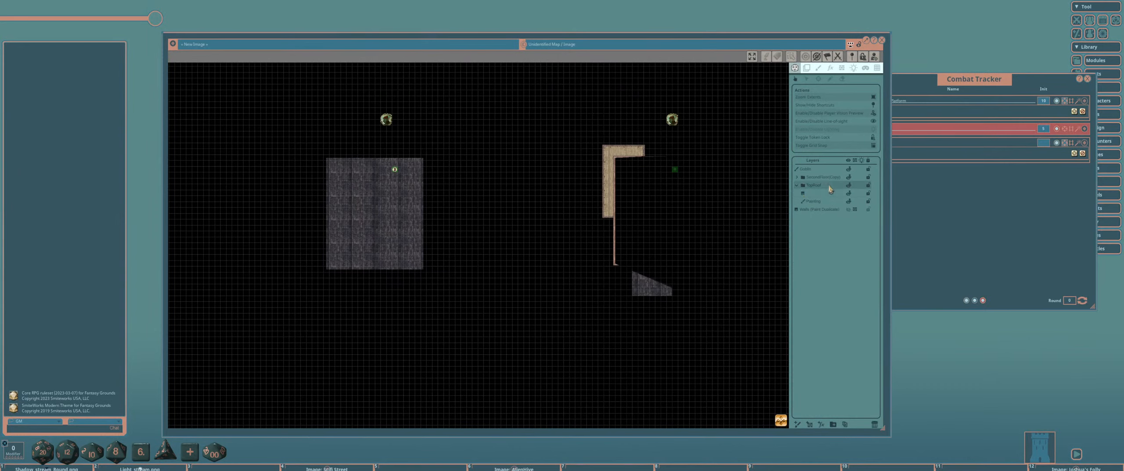
pyautogui.click(849, 186)
pyautogui.click(849, 186)
pyautogui.click(797, 185)
pyautogui.click(874, 424)
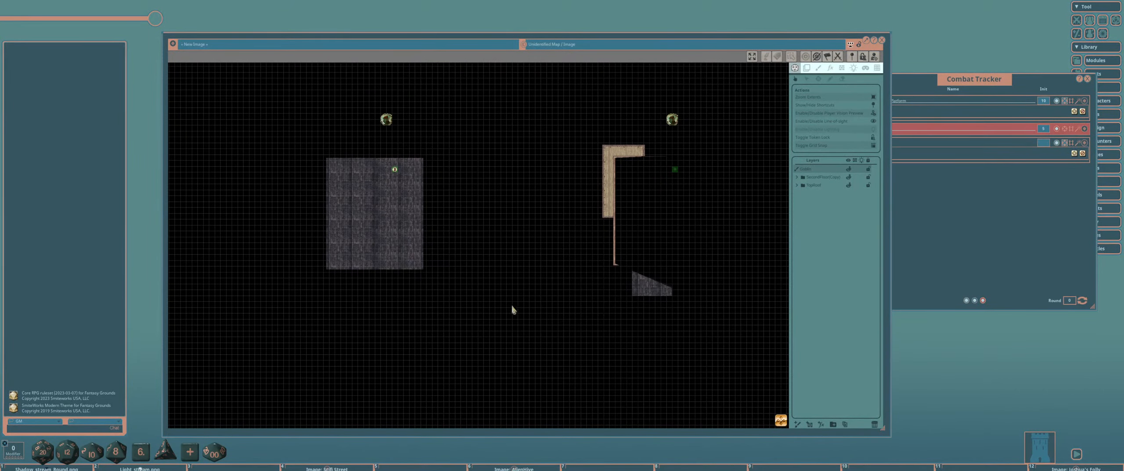
# Move the token inside the copied house slightly away from the upper wall and compare its player vision with the roof token's.
pyautogui.moveTo(512, 306); pyautogui.dragTo(472, 309)
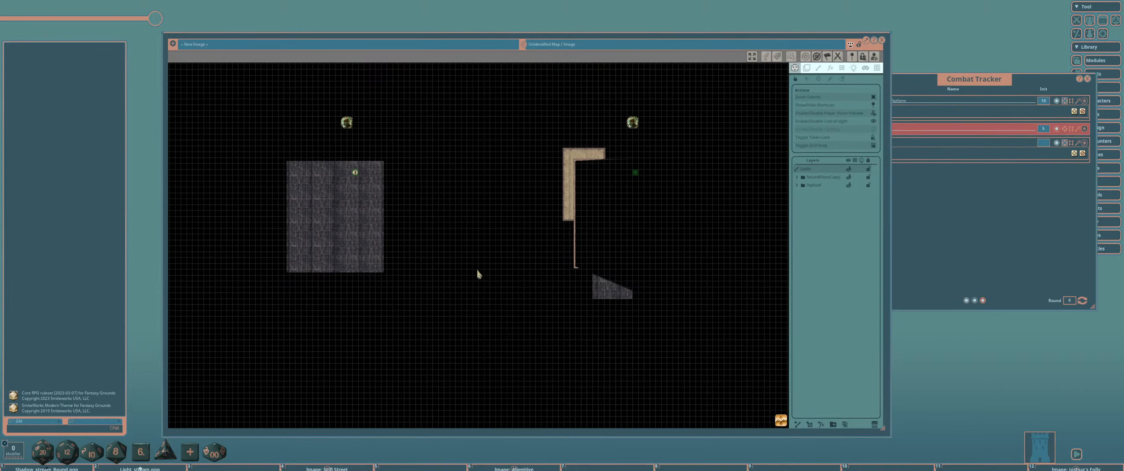
pyautogui.click(636, 174)
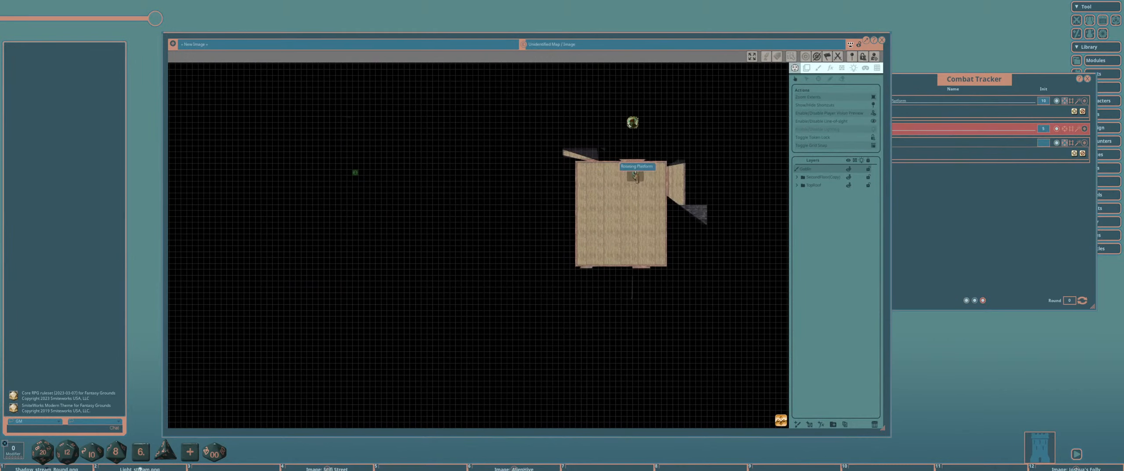
pyautogui.moveTo(637, 173); pyautogui.dragTo(639, 176)
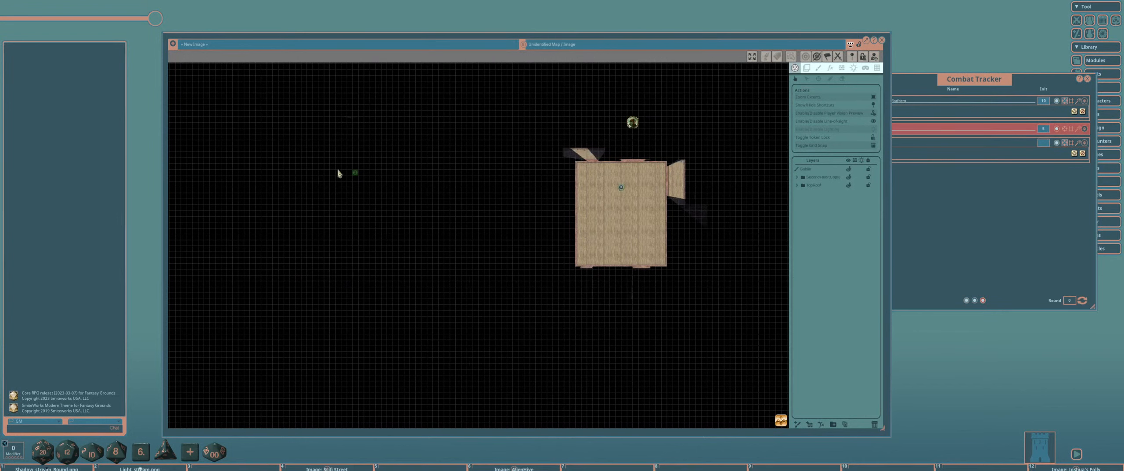
pyautogui.click(356, 172)
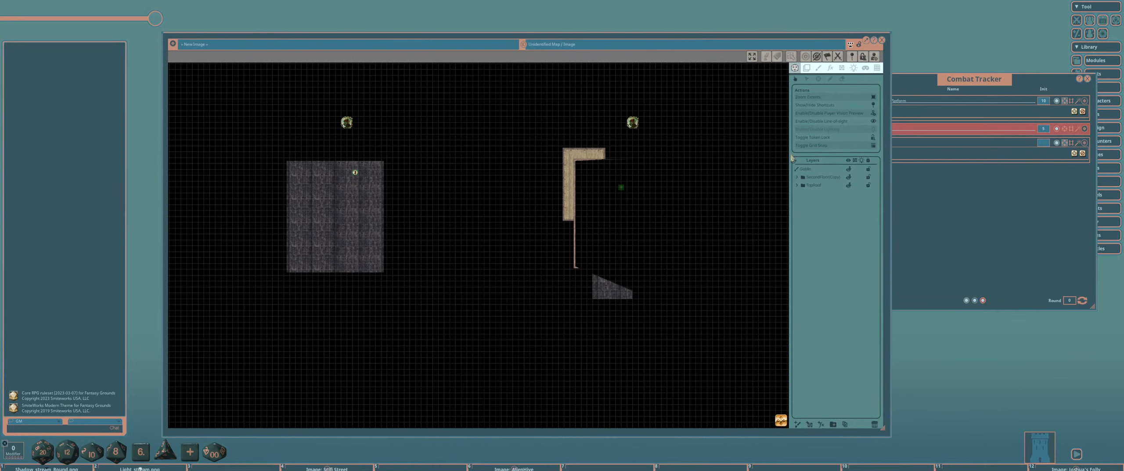
# Move the pair of painted goblins together to the upper-left corners of the two houses.
pyautogui.click(807, 68)
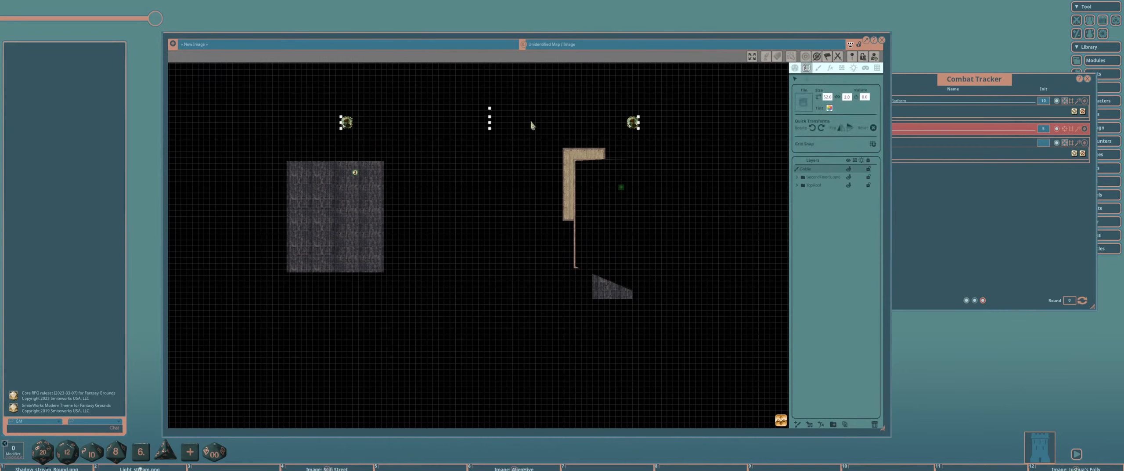
pyautogui.moveTo(523, 119); pyautogui.dragTo(460, 157)
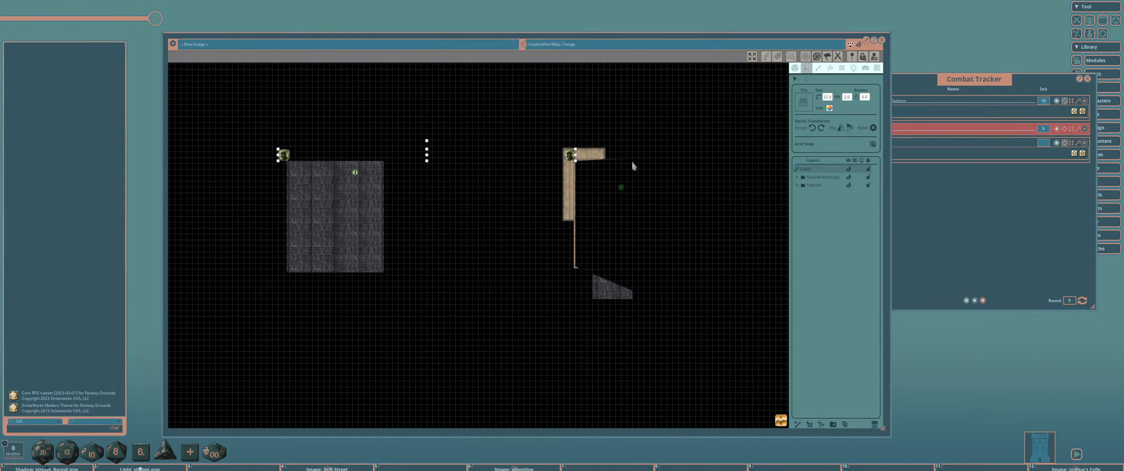
pyautogui.click(795, 68)
# Move the token inside the copied house into its upper-left corner and compare its player vision with the roof token's.
pyautogui.click(623, 190)
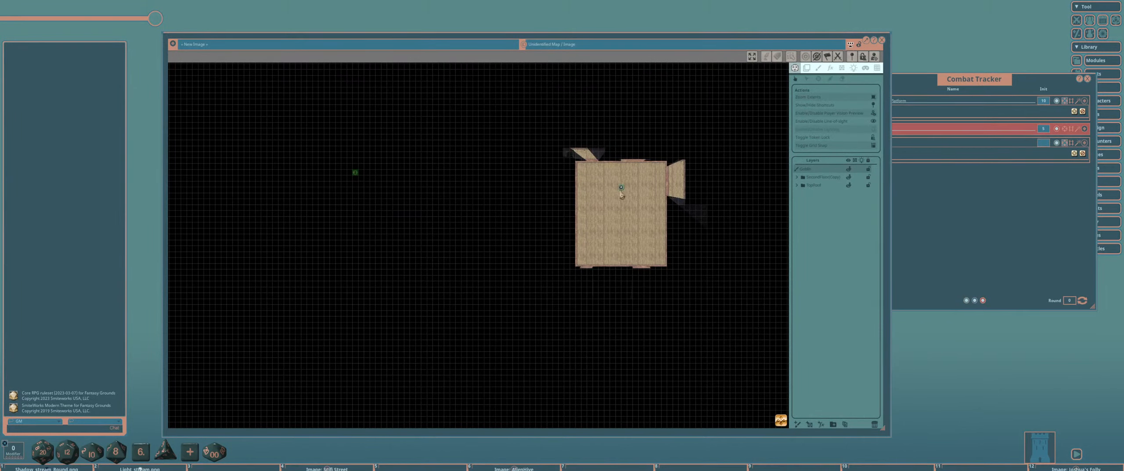
pyautogui.moveTo(620, 189); pyautogui.dragTo(588, 177)
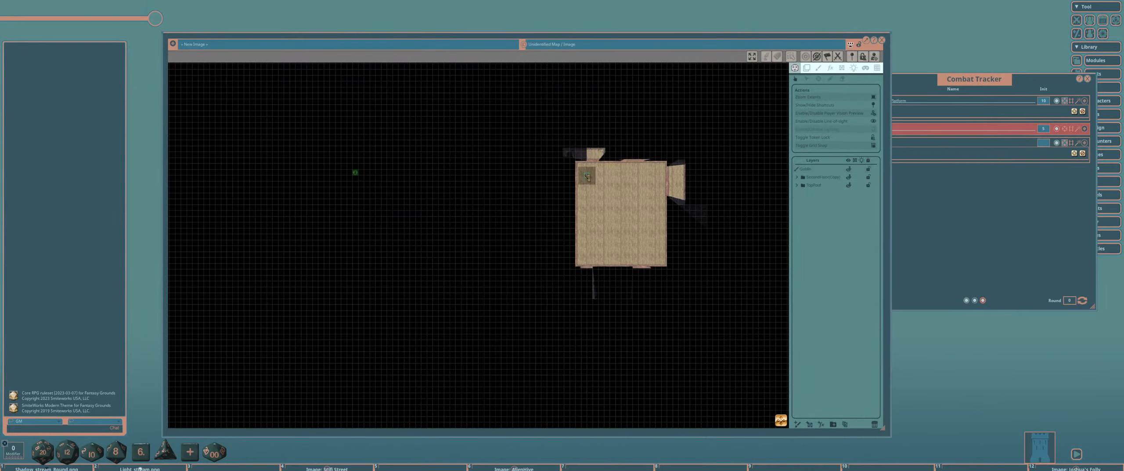
pyautogui.click(356, 172)
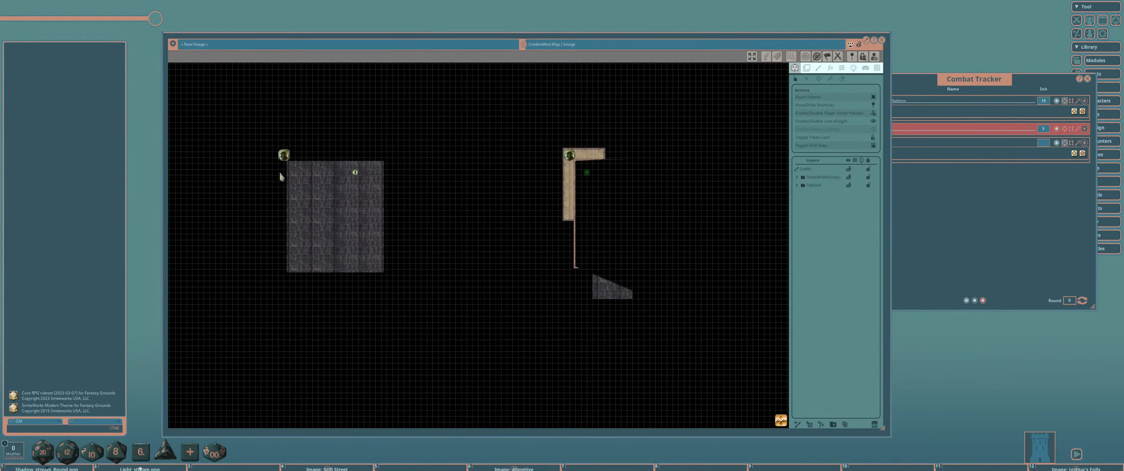
# Move the painted goblin layer below the copied SecondFloor folder in the layer order.
pyautogui.click(819, 172)
pyautogui.moveTo(822, 170); pyautogui.dragTo(829, 177)
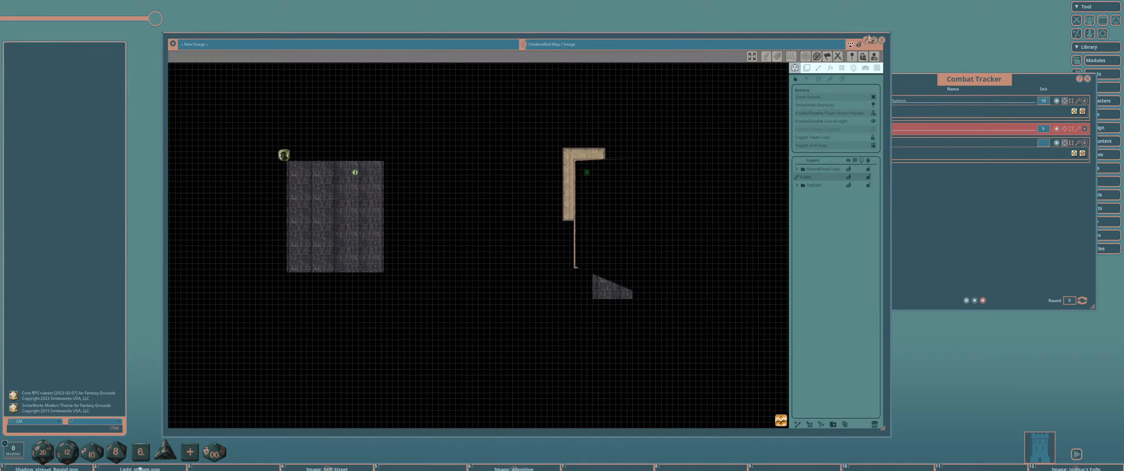
# Turn off the player vision preview and delete all remaining layers, including the copied SecondFloor and TopRoof folders.
pyautogui.click(821, 185)
pyautogui.keyDown('shift'); pyautogui.click(823, 172); pyautogui.keyUp('shift')
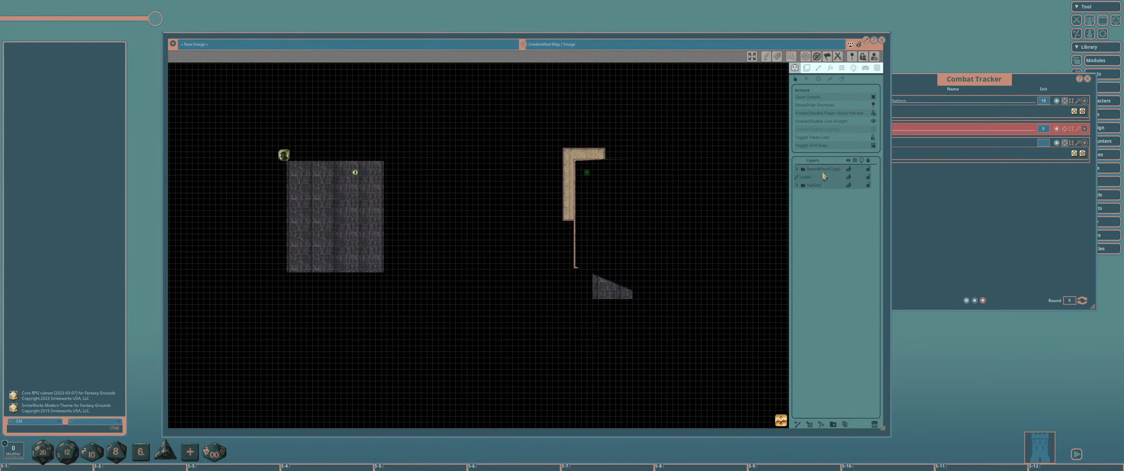
pyautogui.click(873, 113)
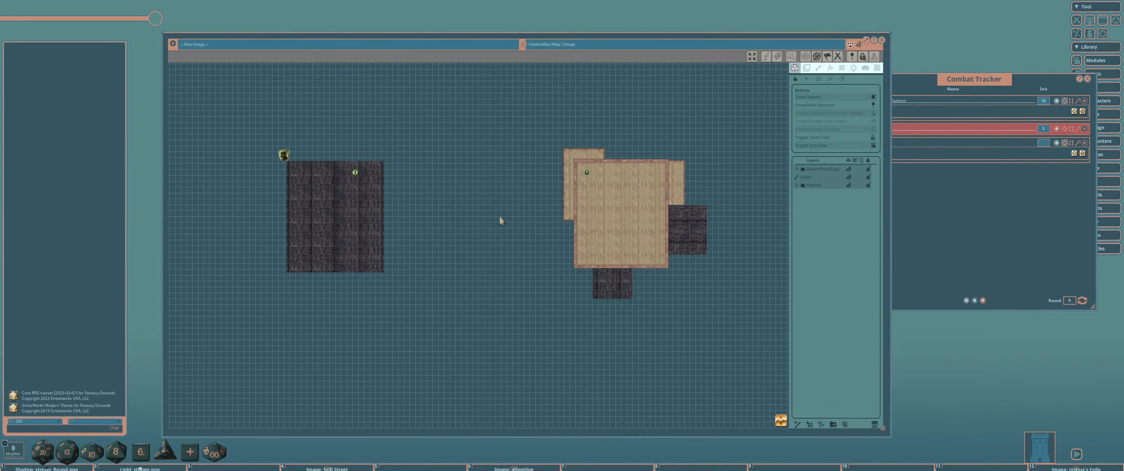
pyautogui.click(874, 424)
# Delete the leftover tokens from the emptied map.
pyautogui.moveTo(317, 150); pyautogui.dragTo(361, 162)
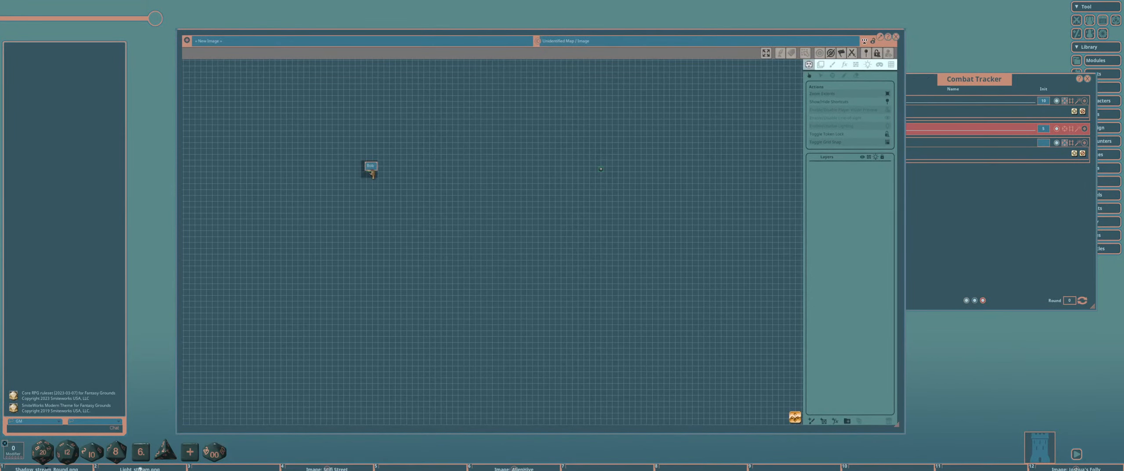
pyautogui.rightClick(370, 170)
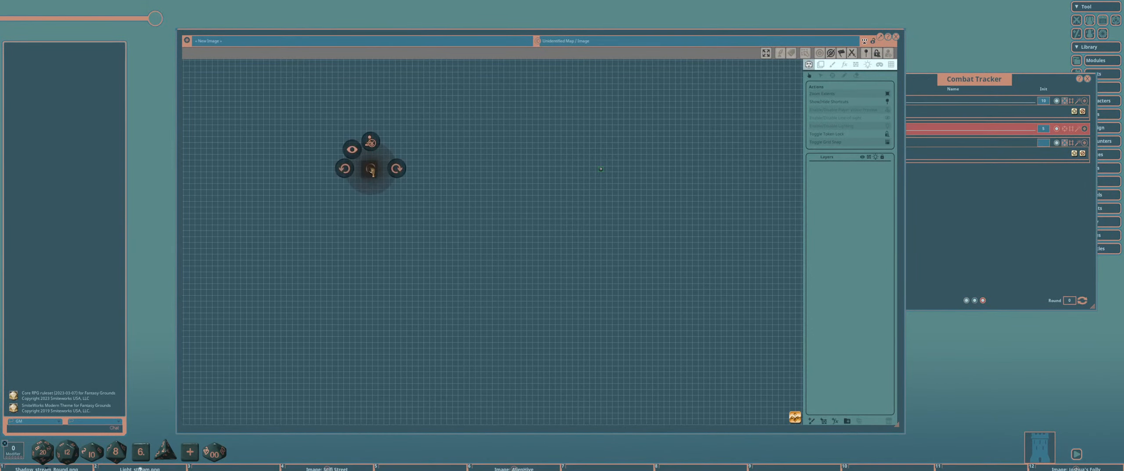
pyautogui.click(370, 144)
pyautogui.click(394, 145)
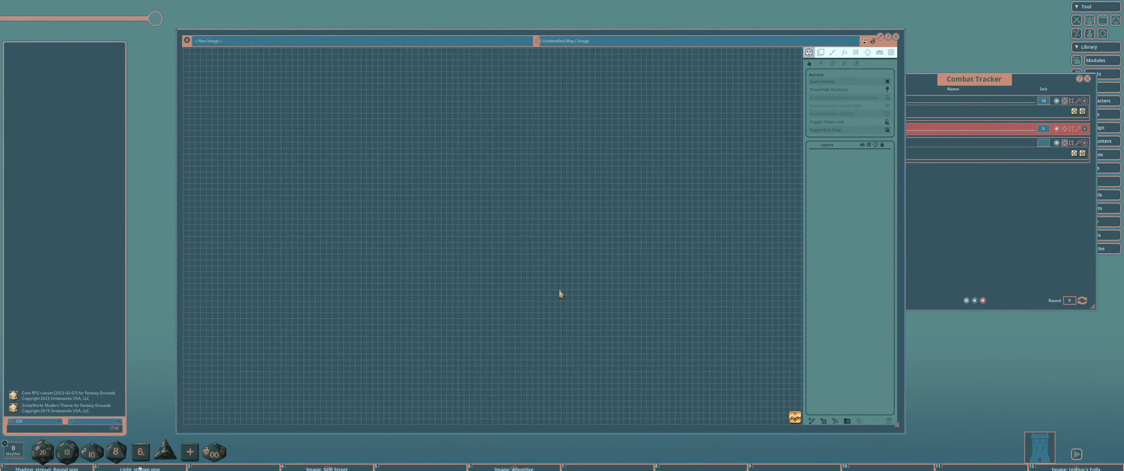
# Close the Combat Tracker and move the map window toward the upper-left of the desktop.
pyautogui.moveTo(980, 87); pyautogui.dragTo(871, 97)
pyautogui.click(979, 89)
pyautogui.moveTo(839, 41); pyautogui.dragTo(797, 22)
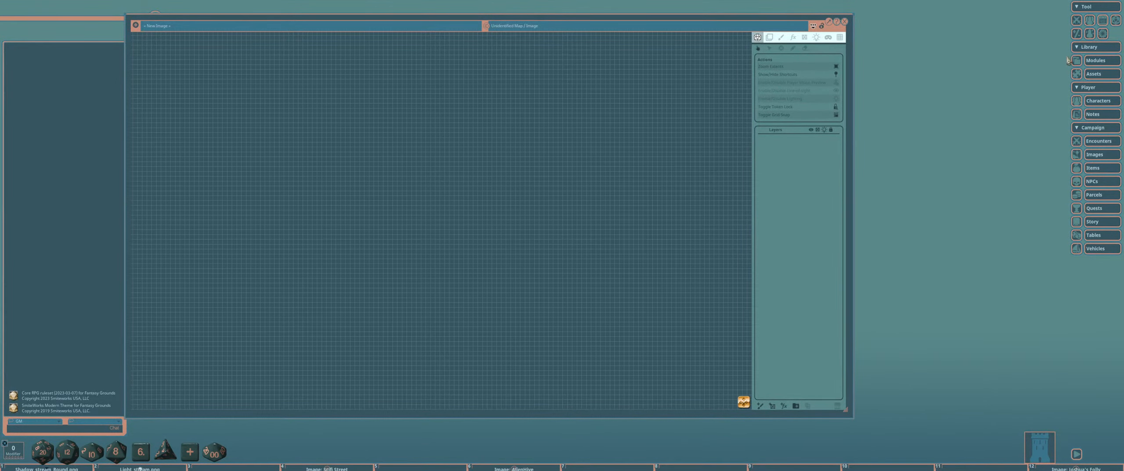
# Browse the image assets to the Tiles folder of the FG Art Pack 2019 pack.
pyautogui.click(1089, 74)
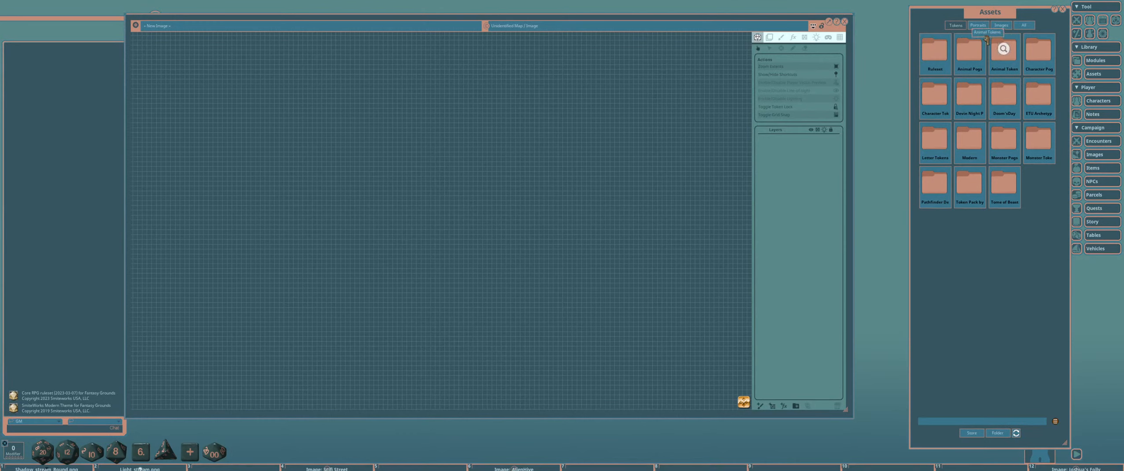
pyautogui.click(1001, 26)
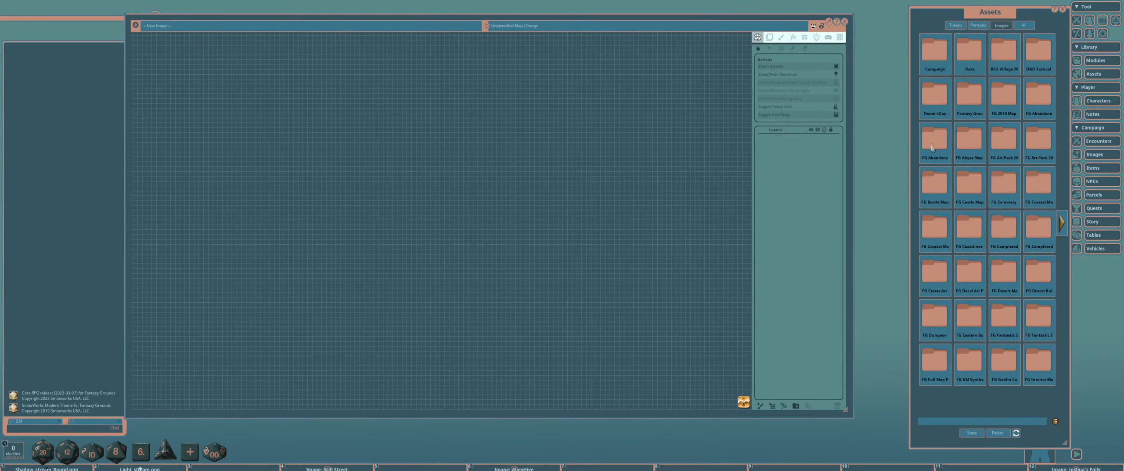
pyautogui.click(1005, 141)
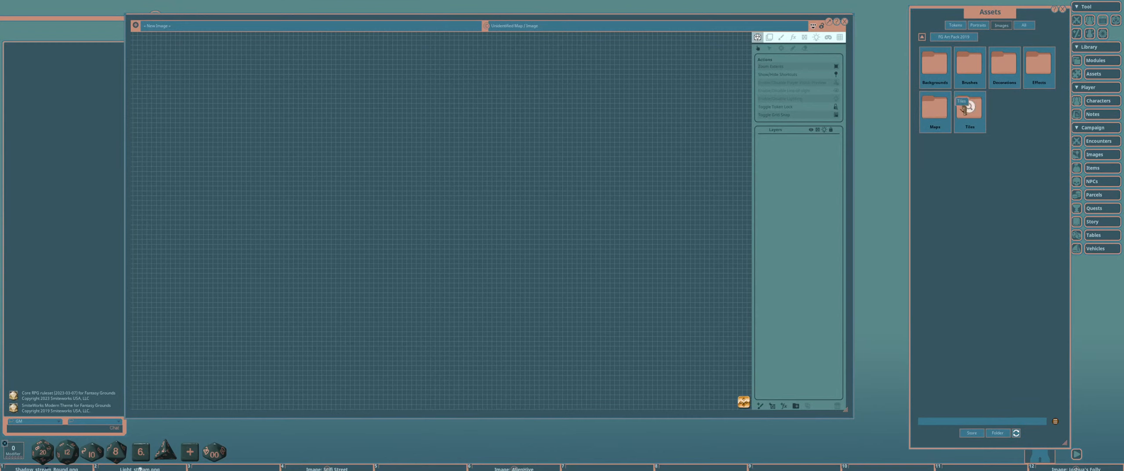
# Paint a large rectangular area of the empty map with the Ground_light tile as its fill.
pyautogui.click(781, 37)
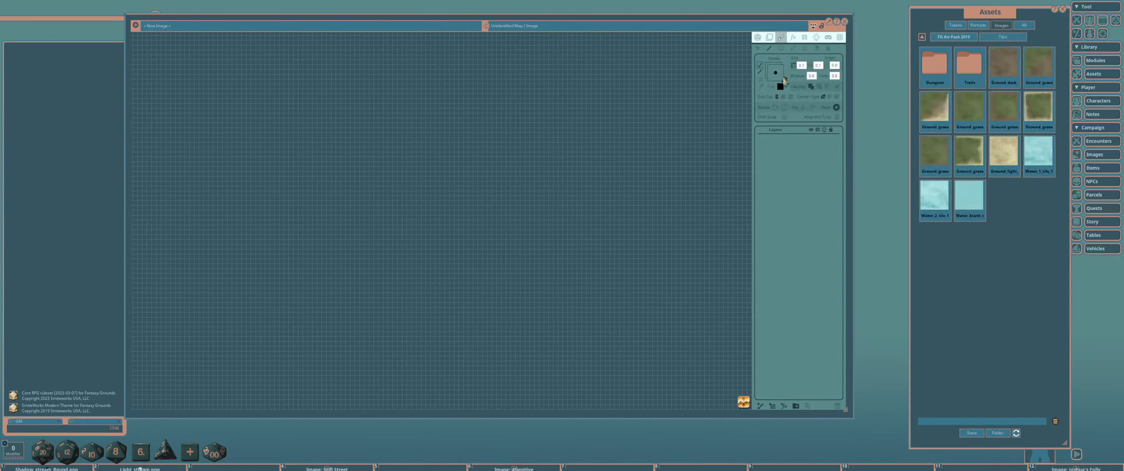
pyautogui.click(781, 47)
pyautogui.click(785, 80)
pyautogui.moveTo(1004, 147)
pyautogui.mouseDown()
pyautogui.moveTo(959, 118)
pyautogui.moveTo(775, 72)
pyautogui.mouseUp()
pyautogui.press('ctrl')
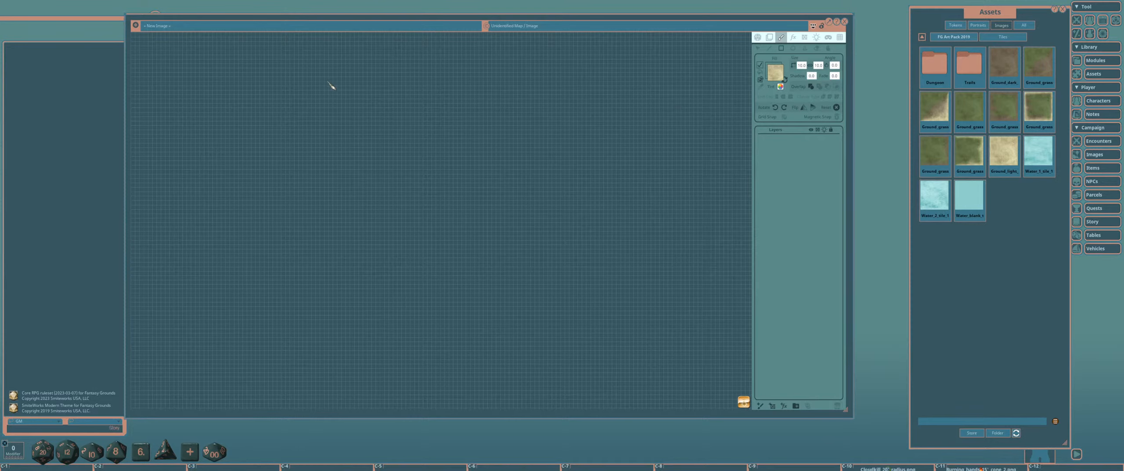
pyautogui.moveTo(328, 82)
pyautogui.mouseDown()
pyautogui.moveTo(487, 243)
pyautogui.moveTo(520, 243)
pyautogui.moveTo(504, 238)
pyautogui.mouseUp()
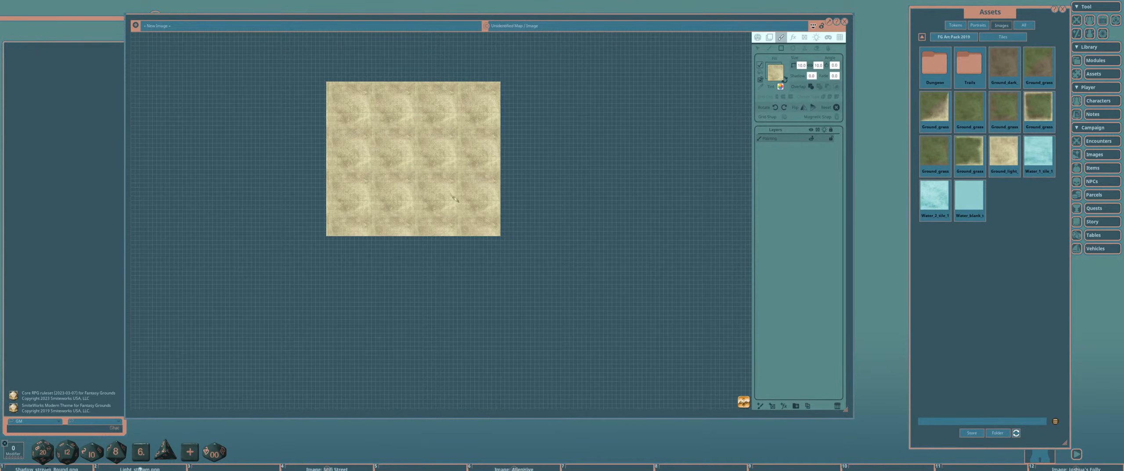
pyautogui.scroll(5, 455, 199)
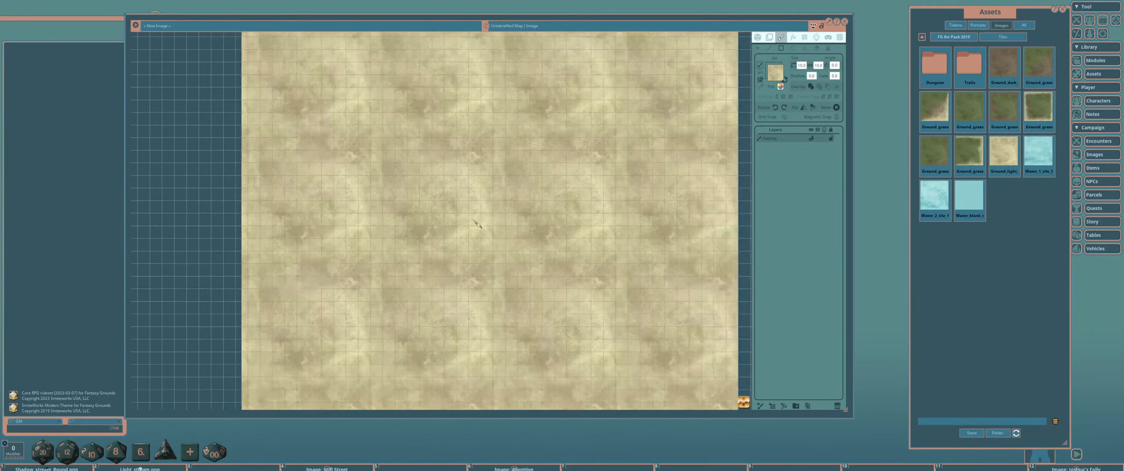
pyautogui.scroll(-1, 478, 224)
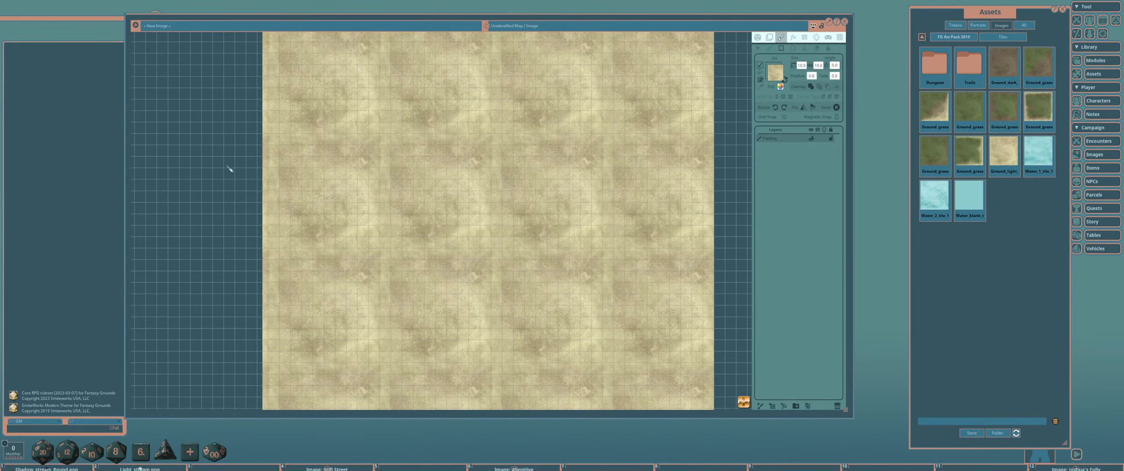
pyautogui.scroll(3, 452, 208)
pyautogui.scroll(1, 452, 208)
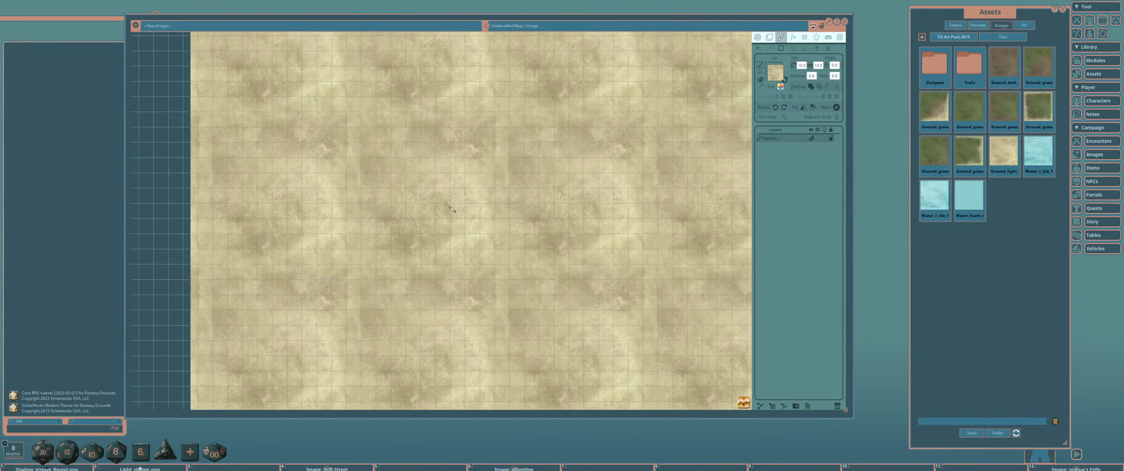
pyautogui.scroll(-1, 452, 209)
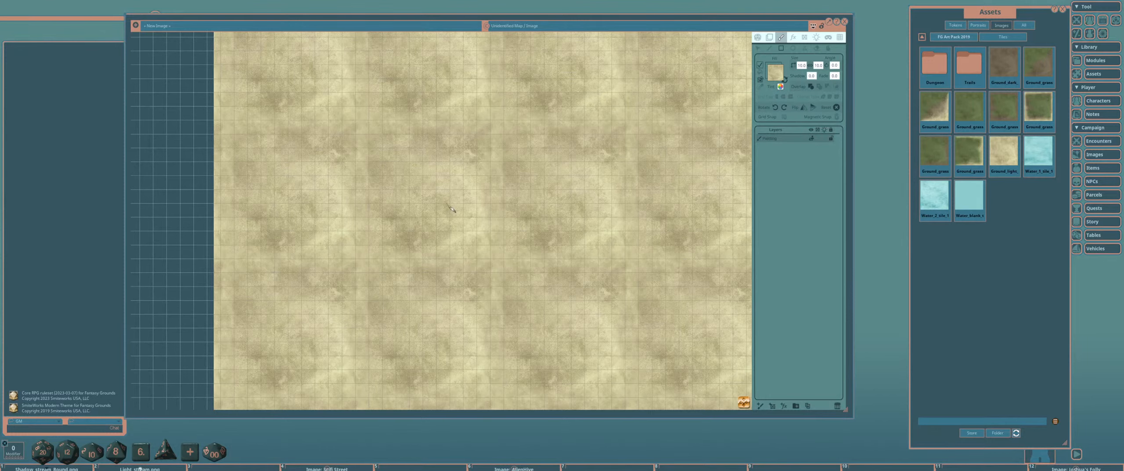
# Search all image assets for "trail", look through the result pages, and narrow the filter to "trail brush".
pyautogui.click(922, 38)
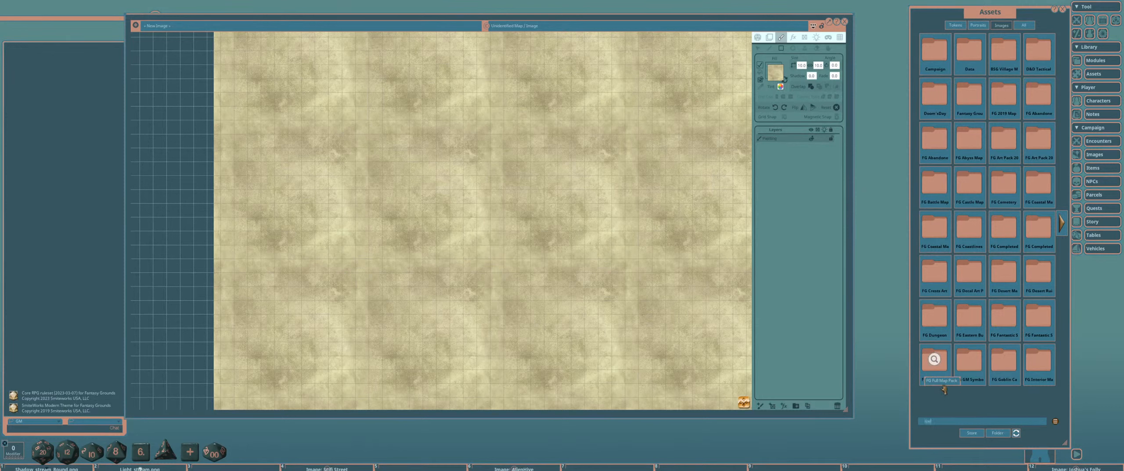
pyautogui.press('Return')
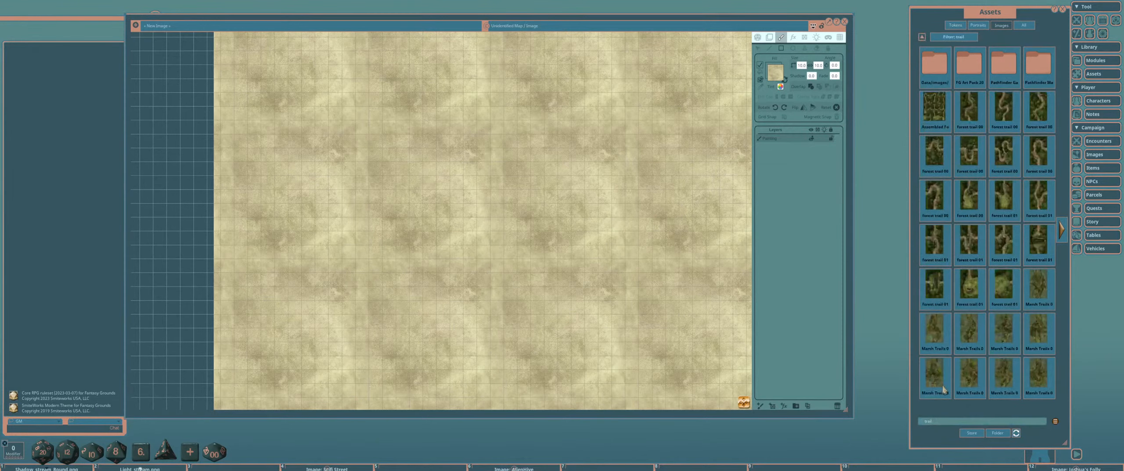
pyautogui.click(1062, 229)
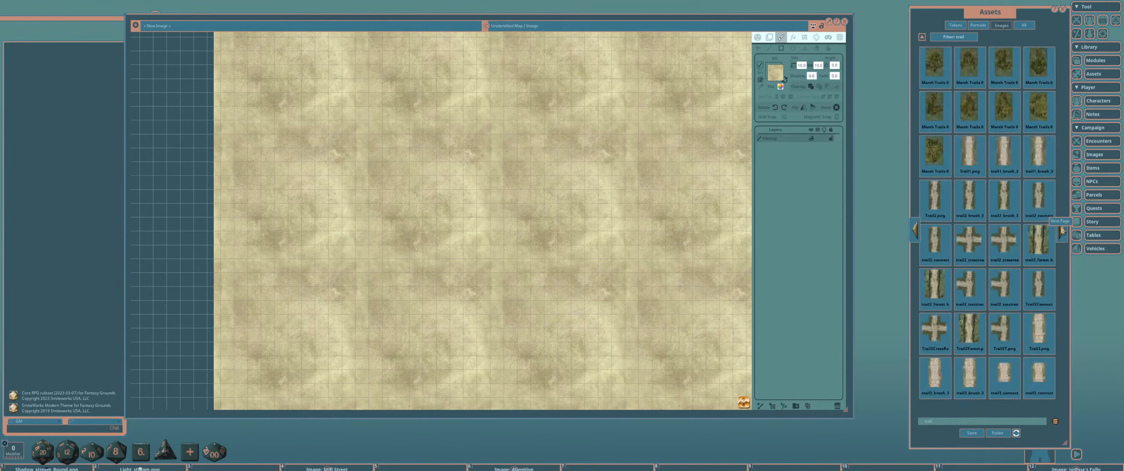
pyautogui.click(915, 229)
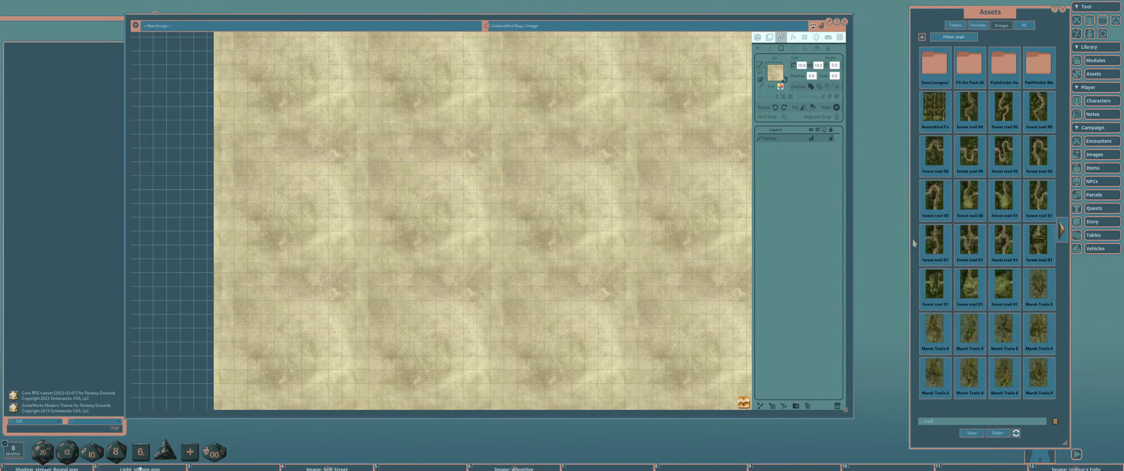
pyautogui.click(947, 422)
pyautogui.write('brush')
pyautogui.press('Return')
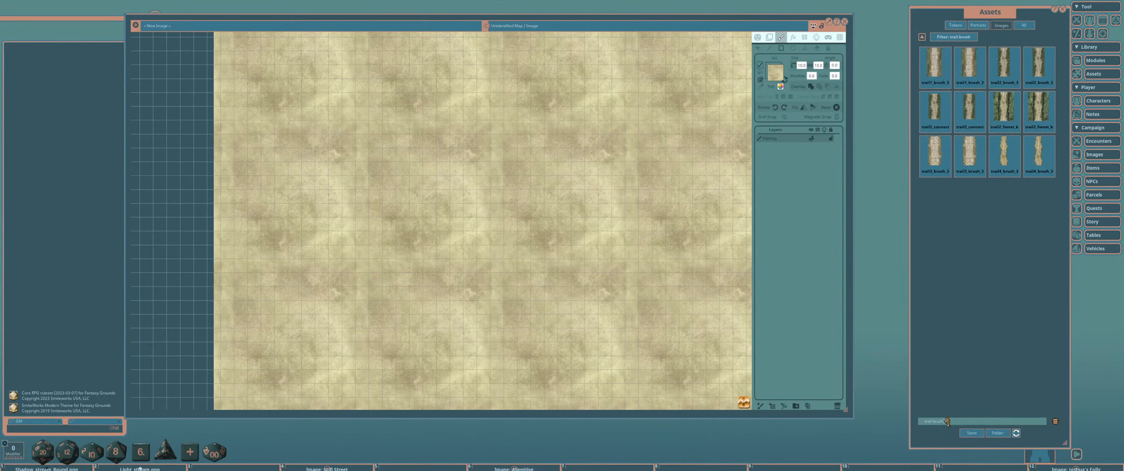
# Search the image assets for "track brush", look through the result pages, and return to the full folder list.
pyautogui.click(922, 37)
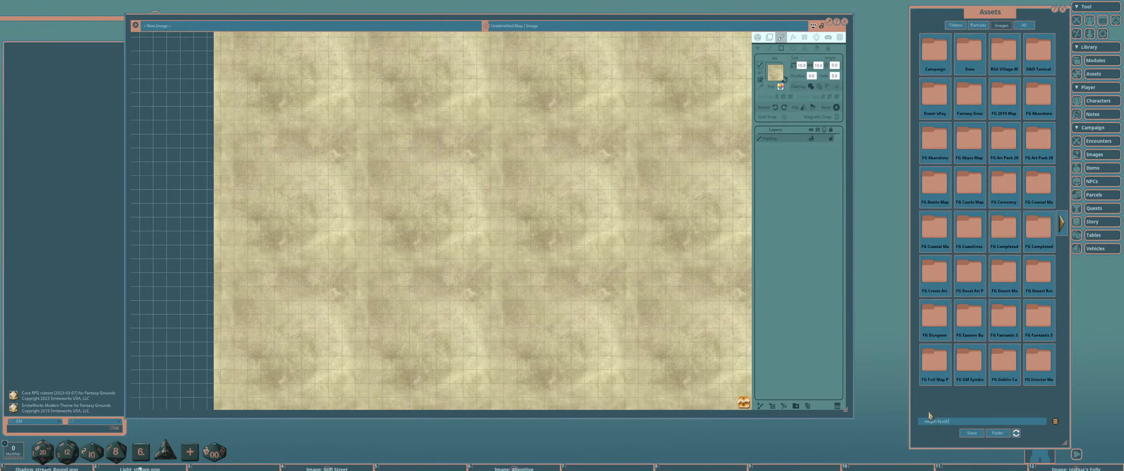
pyautogui.press('Return')
pyautogui.click(930, 418)
pyautogui.write('track brush')
pyautogui.press('Return')
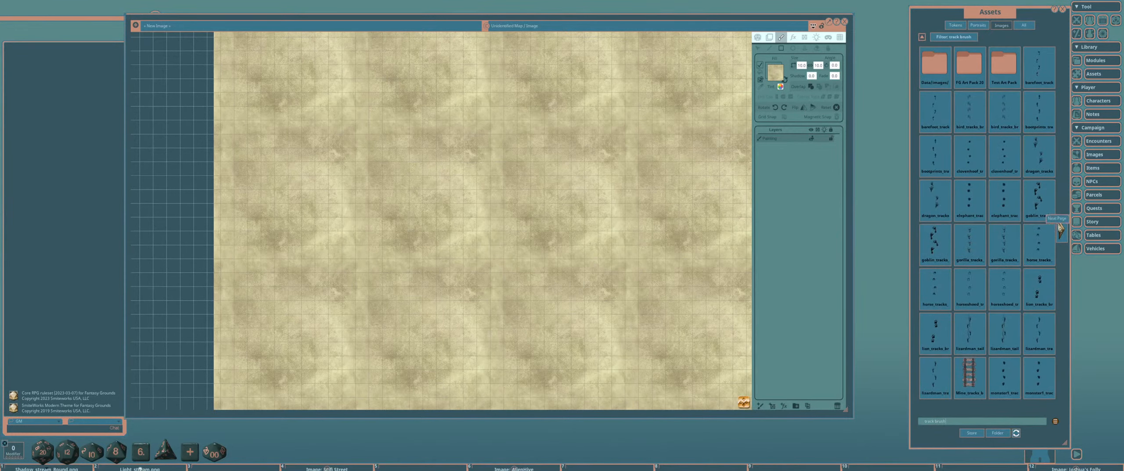
pyautogui.click(1064, 228)
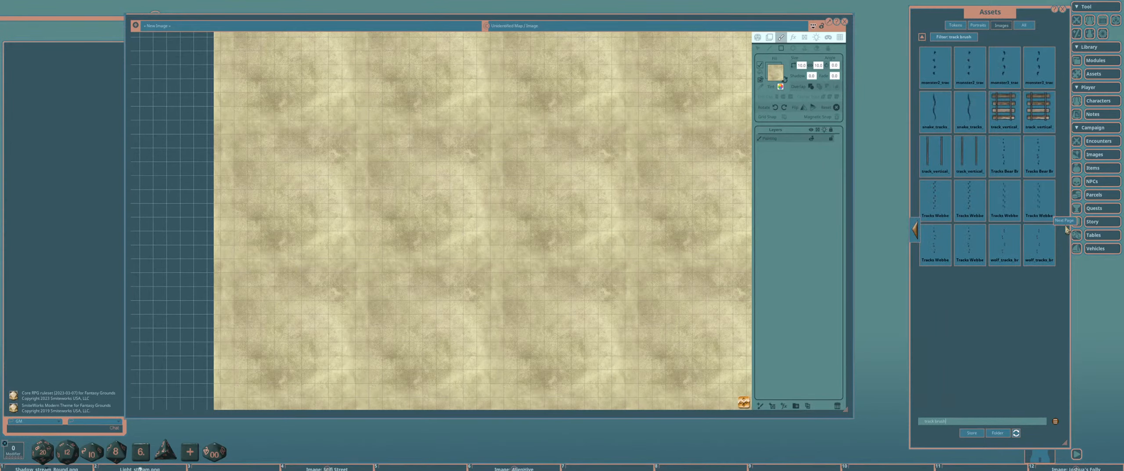
pyautogui.click(913, 231)
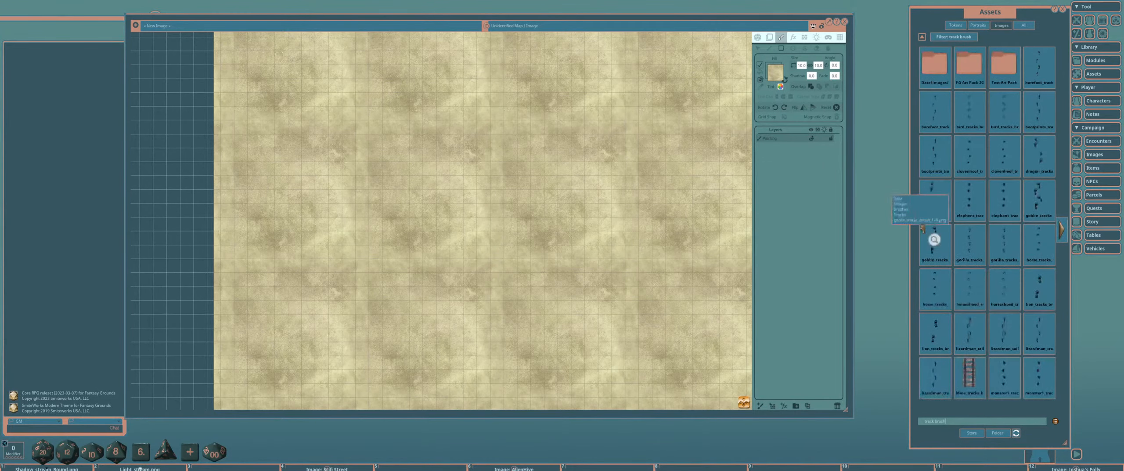
pyautogui.click(923, 39)
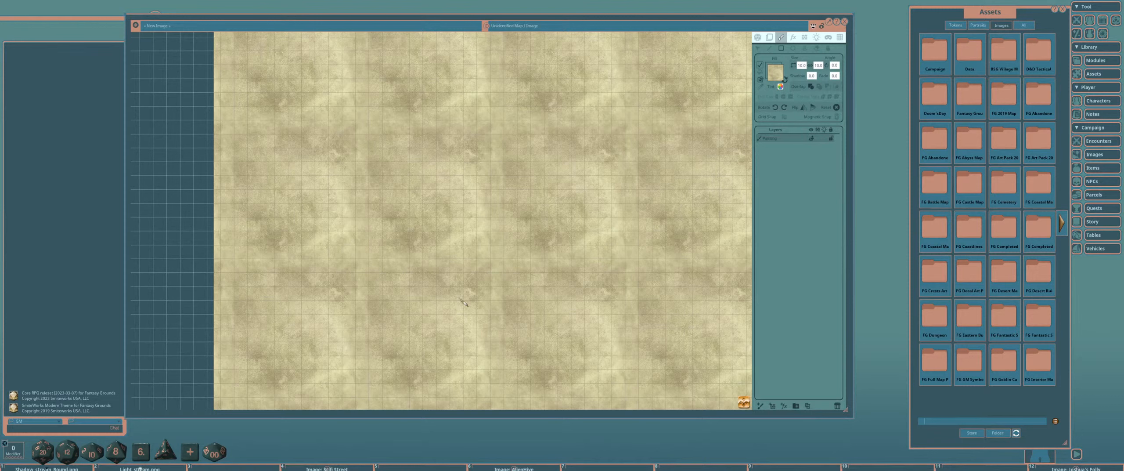
# Move the Assets window closer to the map and switch to the stroke painting tool with its default brush.
pyautogui.moveTo(976, 14); pyautogui.dragTo(951, 15)
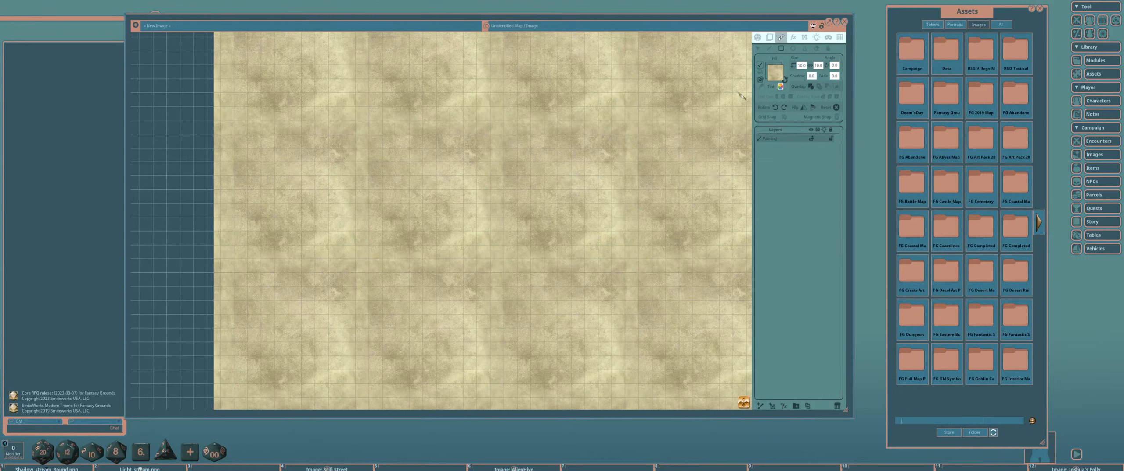
pyautogui.click(765, 66)
pyautogui.moveTo(545, 207); pyautogui.dragTo(548, 212)
pyautogui.click(785, 80)
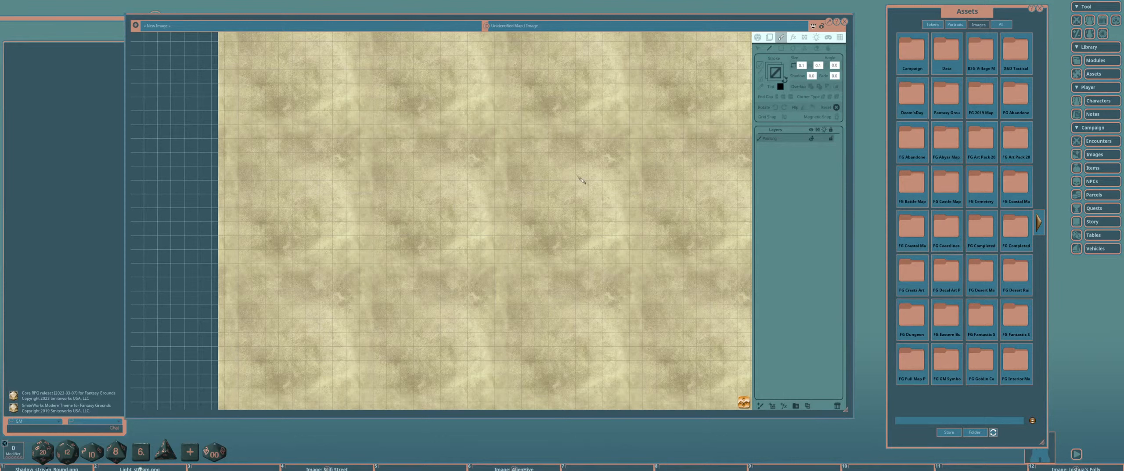
# Add a new paint layer above the ground and open the FG Winter Map Pack folder in the image assets.
pyautogui.moveTo(889, 203); pyautogui.dragTo(870, 203)
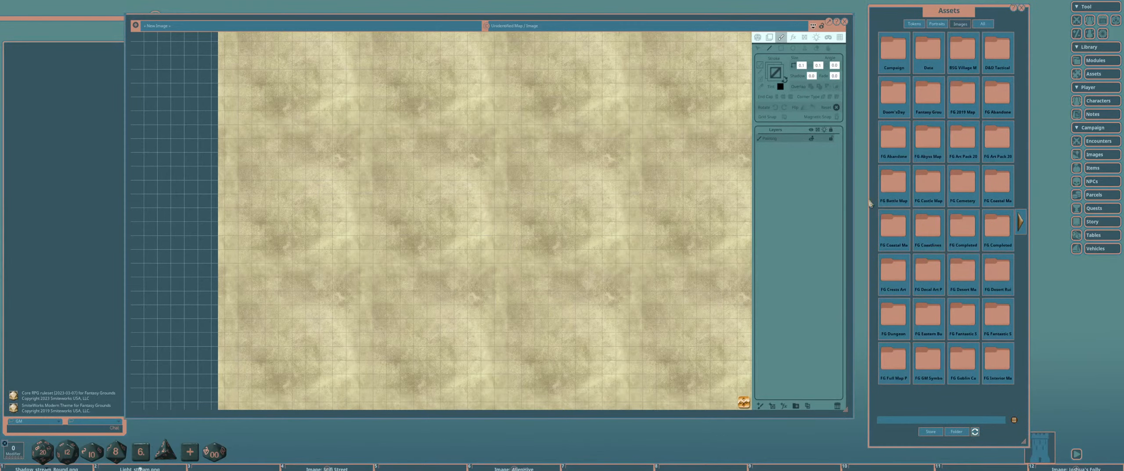
pyautogui.click(760, 405)
pyautogui.click(1020, 221)
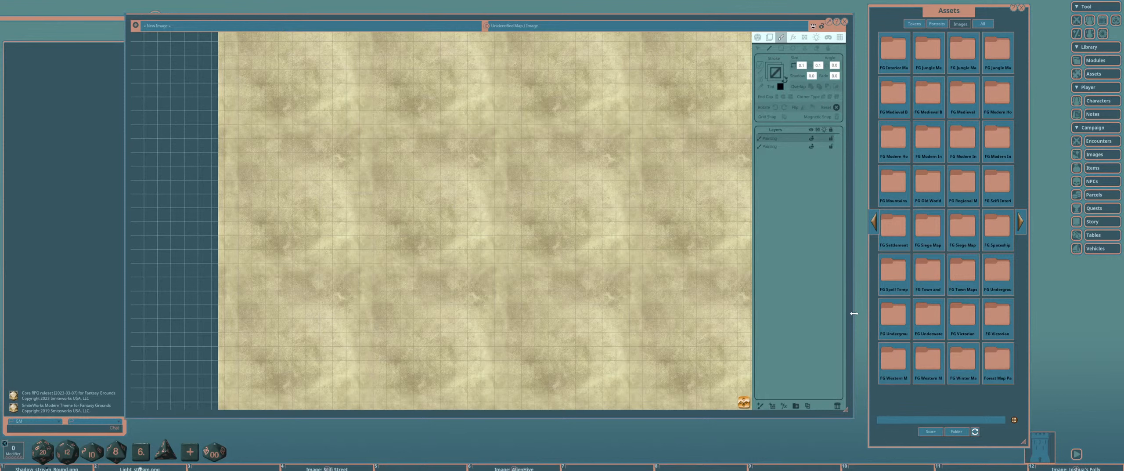
pyautogui.click(963, 359)
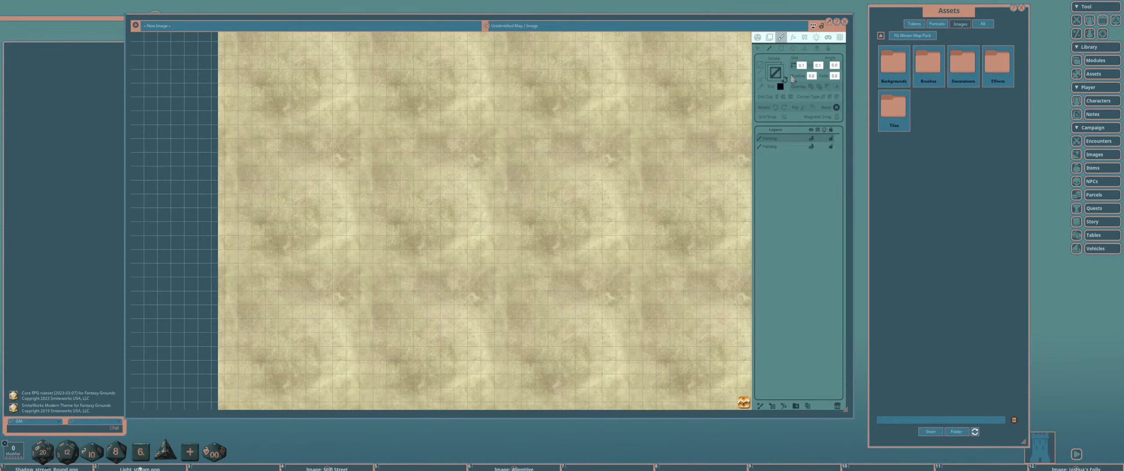
# Darken the fill tint of the ground texture on the lower paint layer.
pyautogui.click(799, 146)
pyautogui.click(829, 48)
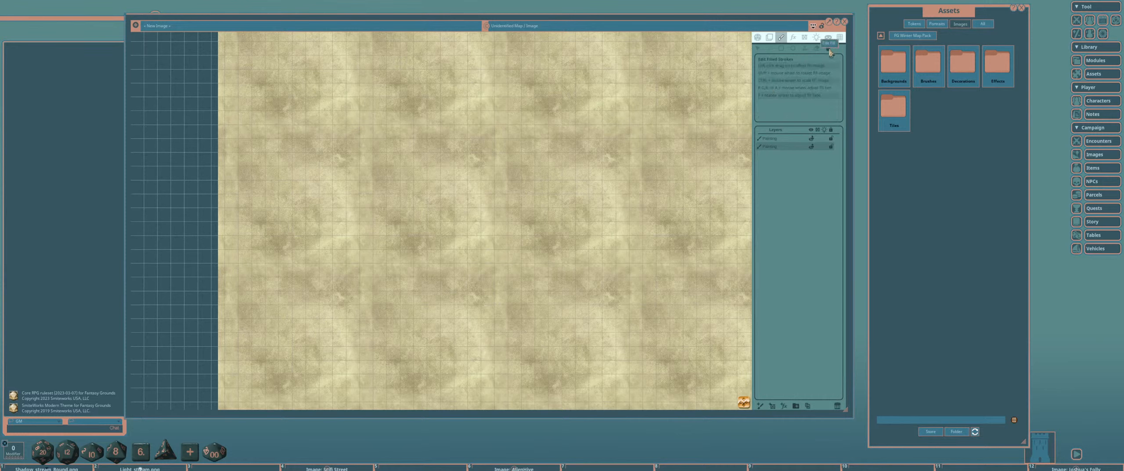
pyautogui.scroll(-8, 540, 167)
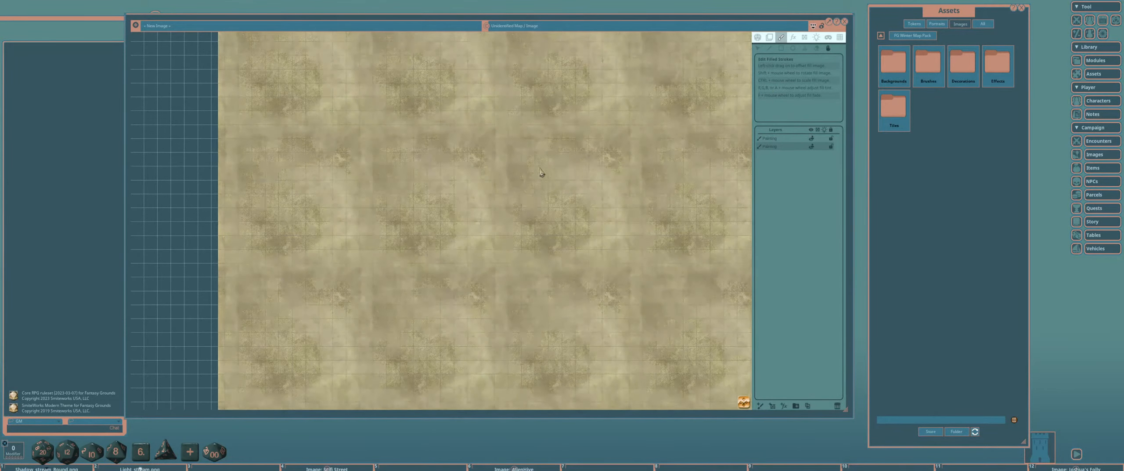
pyautogui.moveTo(614, 174); pyautogui.dragTo(566, 185)
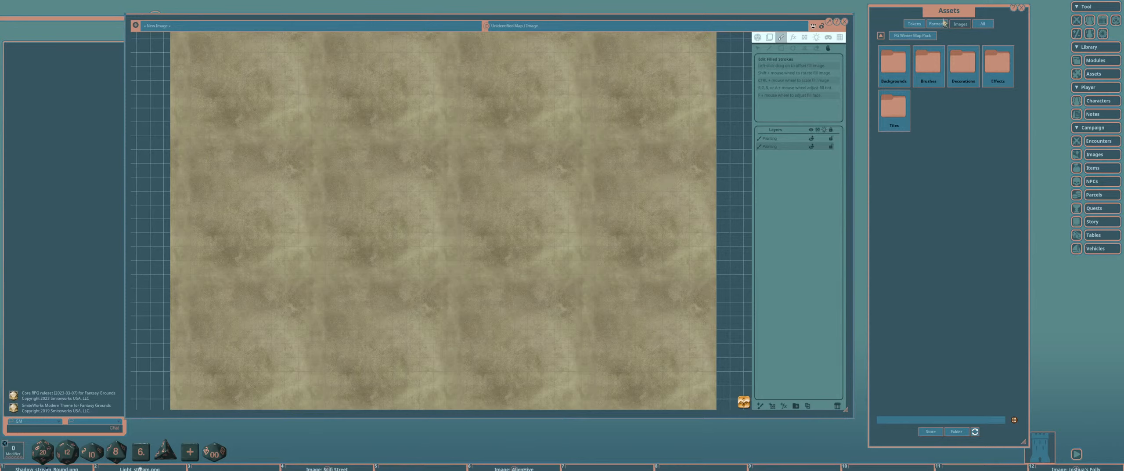
# Open the winter pack's Brushes folder and preview the Road_winter and ridge brush images.
pyautogui.moveTo(944, 23); pyautogui.dragTo(958, 25)
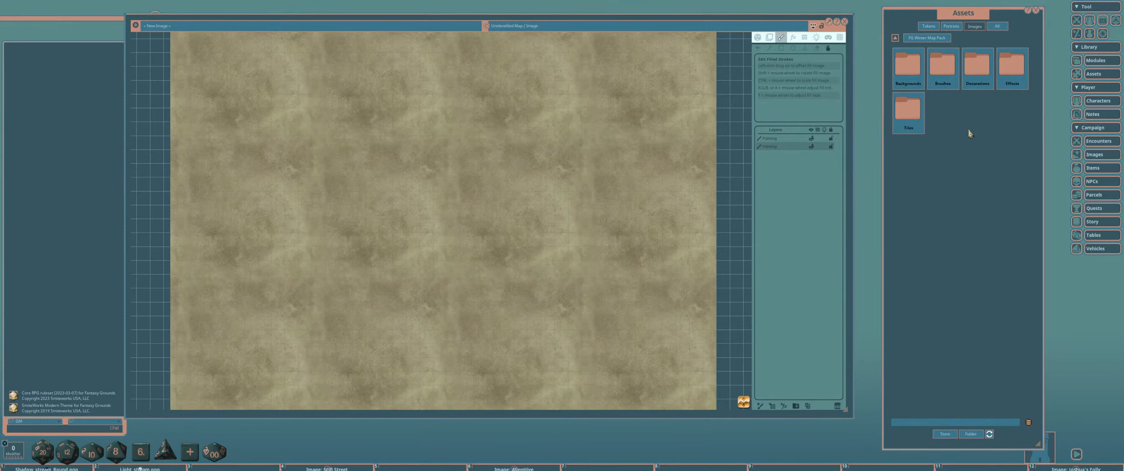
pyautogui.click(943, 67)
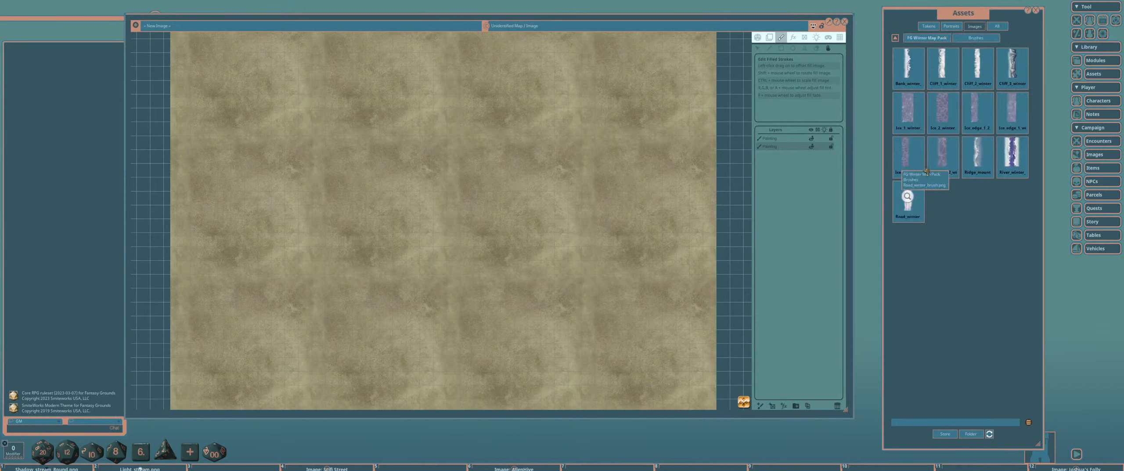
pyautogui.click(904, 205)
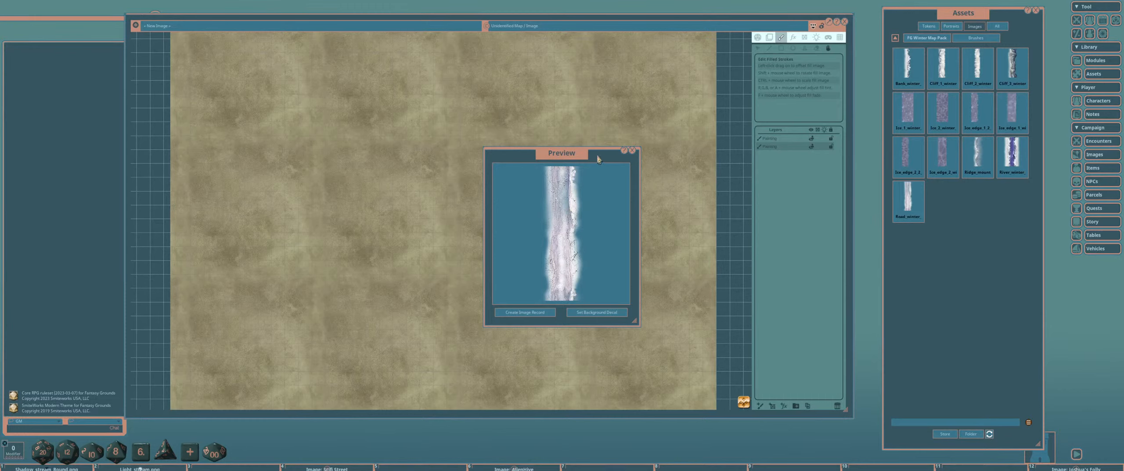
pyautogui.click(633, 150)
pyautogui.click(978, 154)
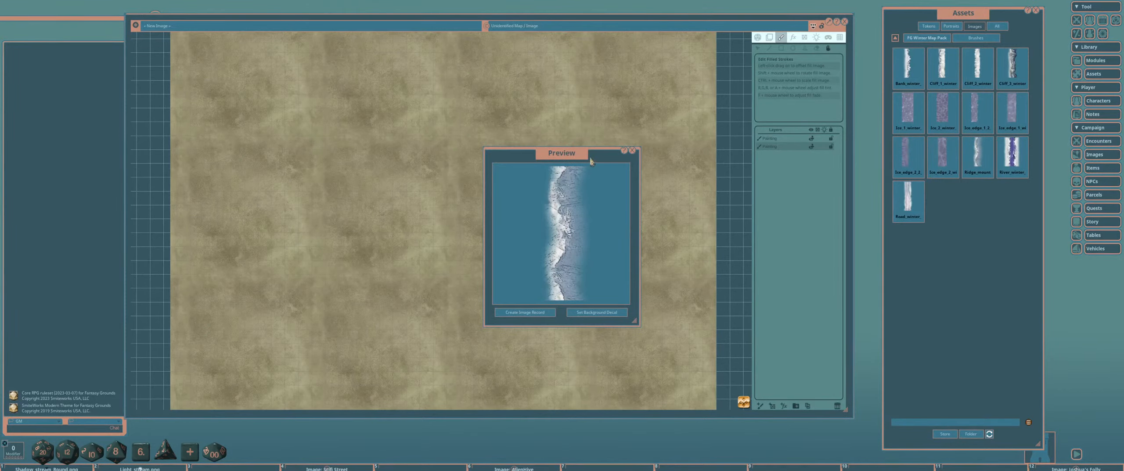
pyautogui.click(632, 150)
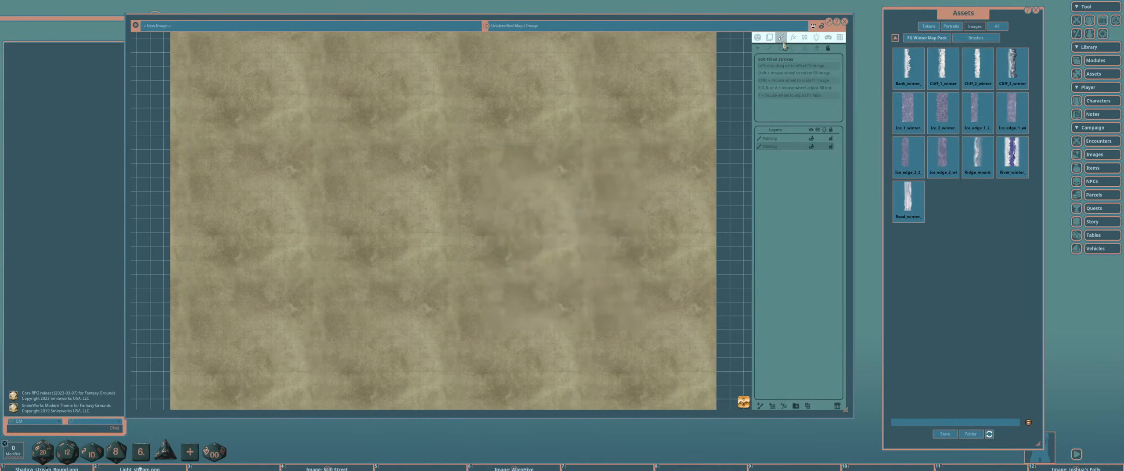
# Load the Road_winter image as the brush of the stroke painting tool.
pyautogui.click(771, 49)
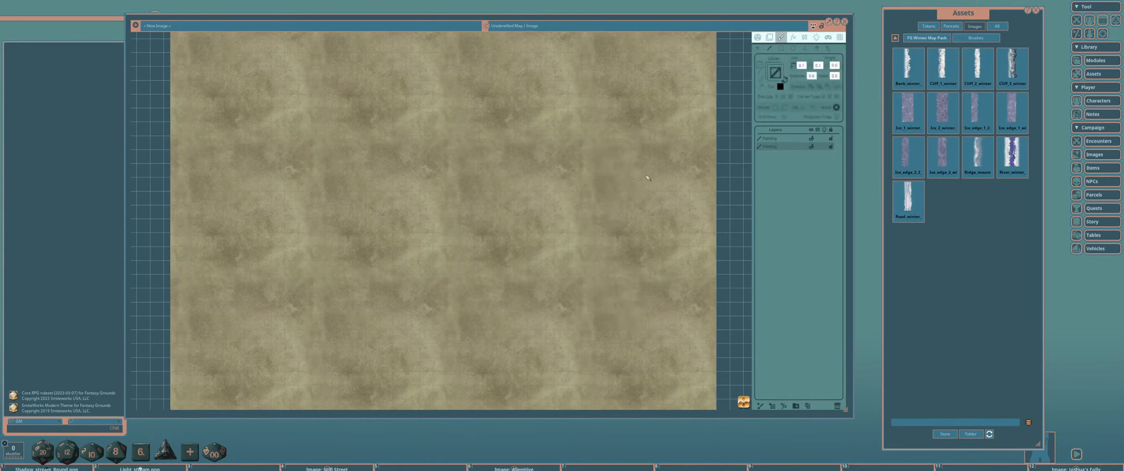
pyautogui.moveTo(908, 199)
pyautogui.mouseDown()
pyautogui.moveTo(789, 99)
pyautogui.moveTo(776, 74)
pyautogui.mouseUp()
pyautogui.scroll(10, 545, 216)
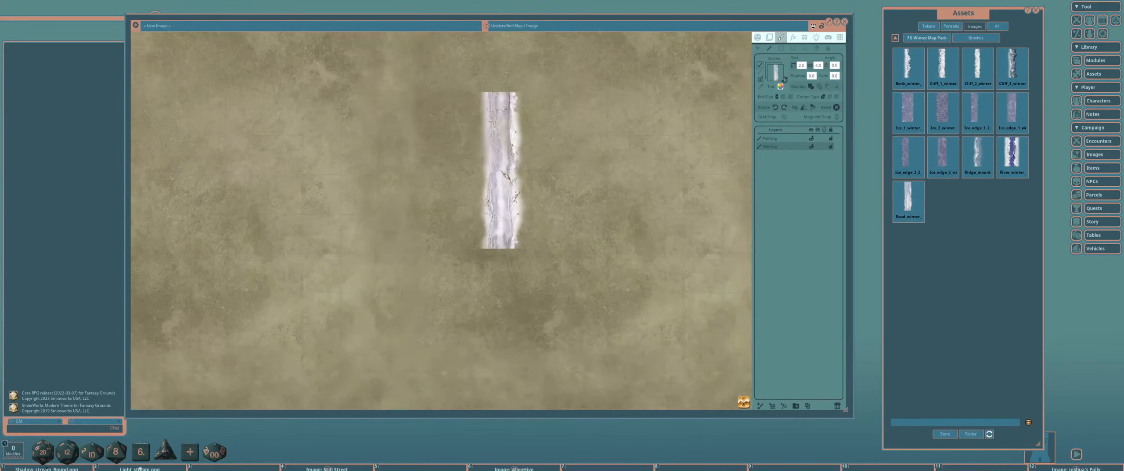
# Tint the road brush with a brown color sampled from the ground texture.
pyautogui.scroll(-3, 521, 205)
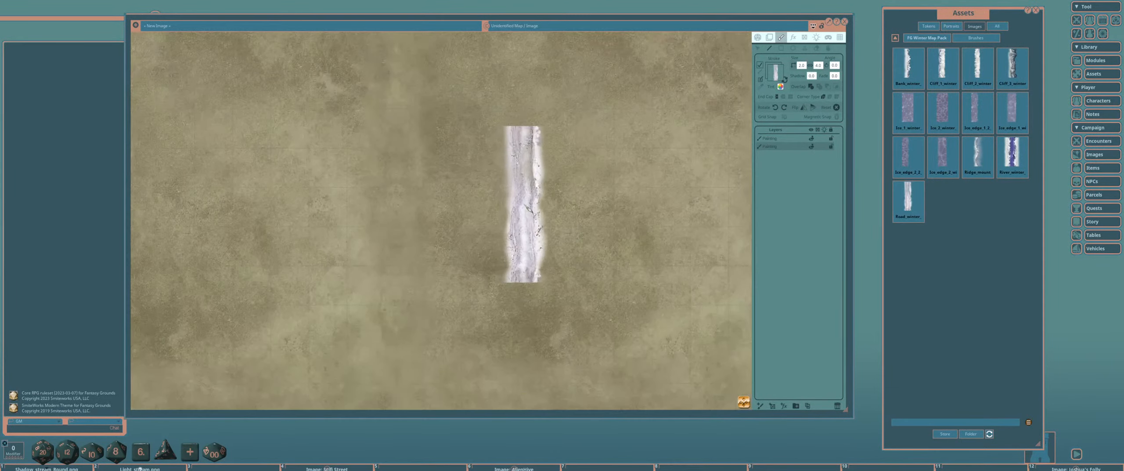
pyautogui.click(781, 88)
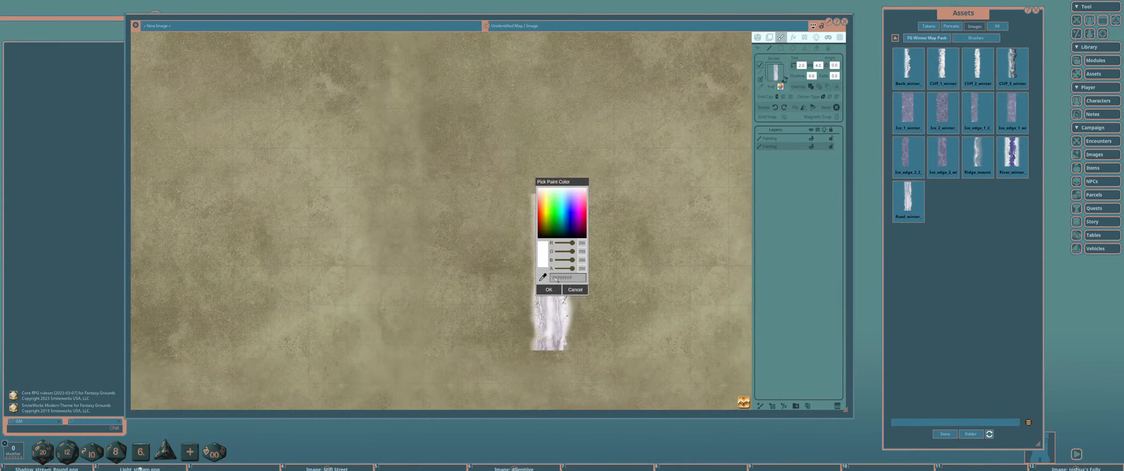
pyautogui.click(419, 167)
pyautogui.scroll(1, 466, 231)
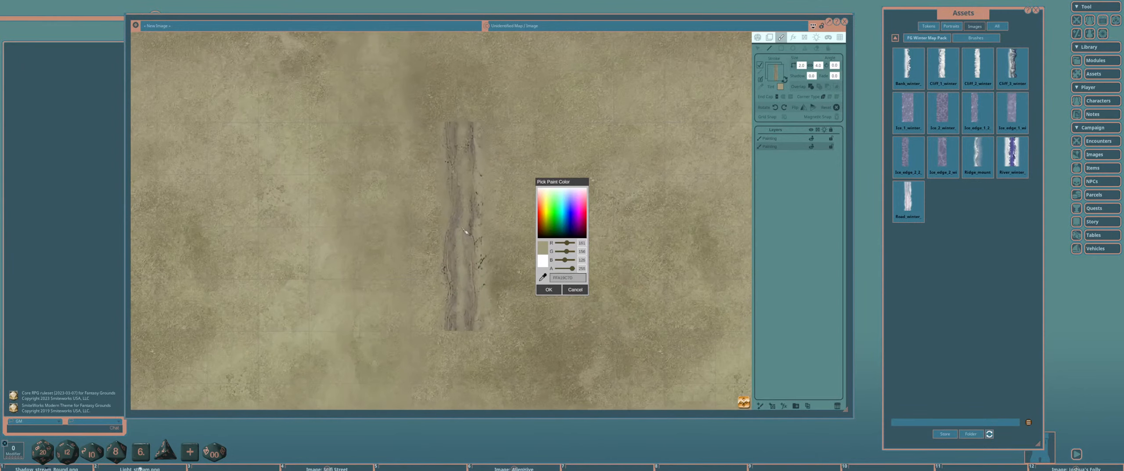
pyautogui.scroll(-2, 465, 231)
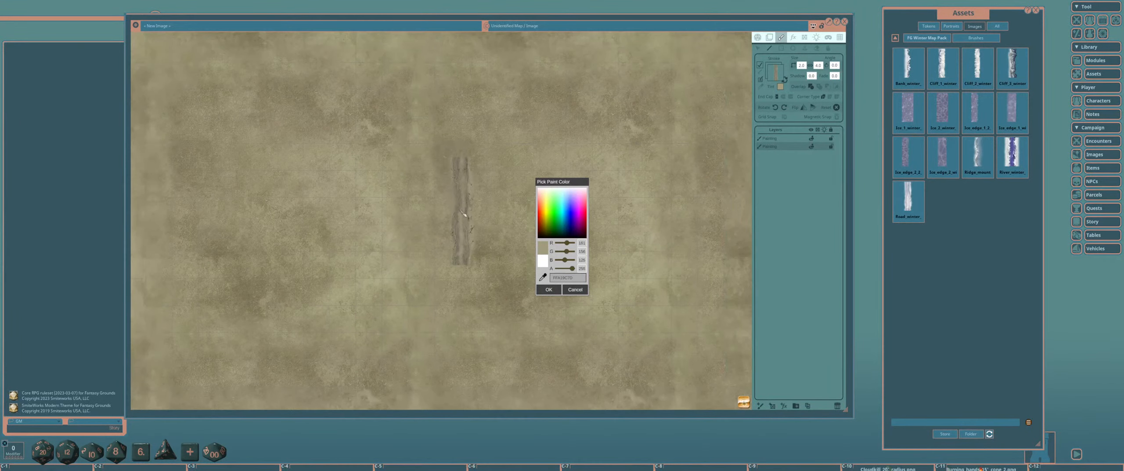
pyautogui.click(549, 289)
# Scale the road brush down to a narrow track on the map.
pyautogui.scroll(2, 537, 229)
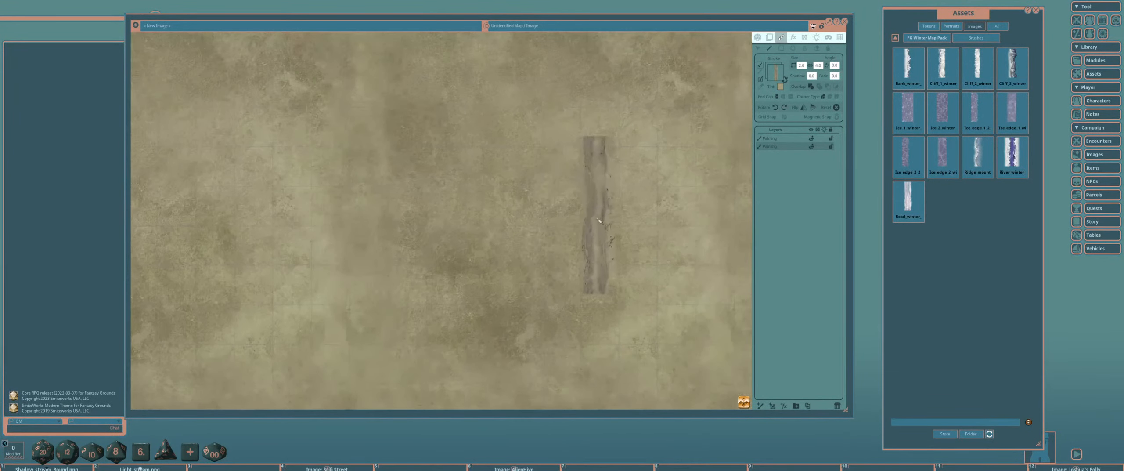
pyautogui.keyDown('ctrl'); pyautogui.scroll(-4, 532, 225); pyautogui.keyUp('ctrl')
pyautogui.keyDown('ctrl'); pyautogui.scroll(-2, 556, 225); pyautogui.keyUp('ctrl')
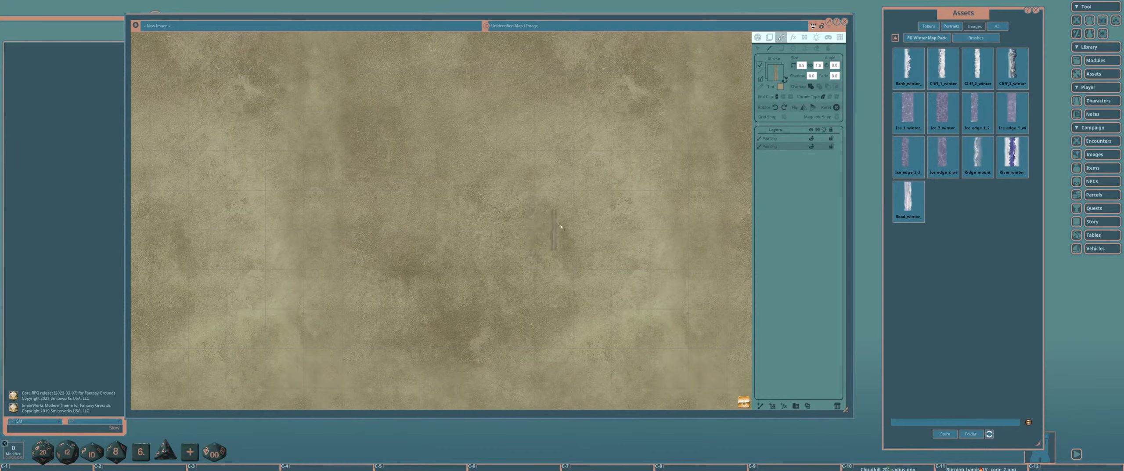
pyautogui.scroll(2, 570, 224)
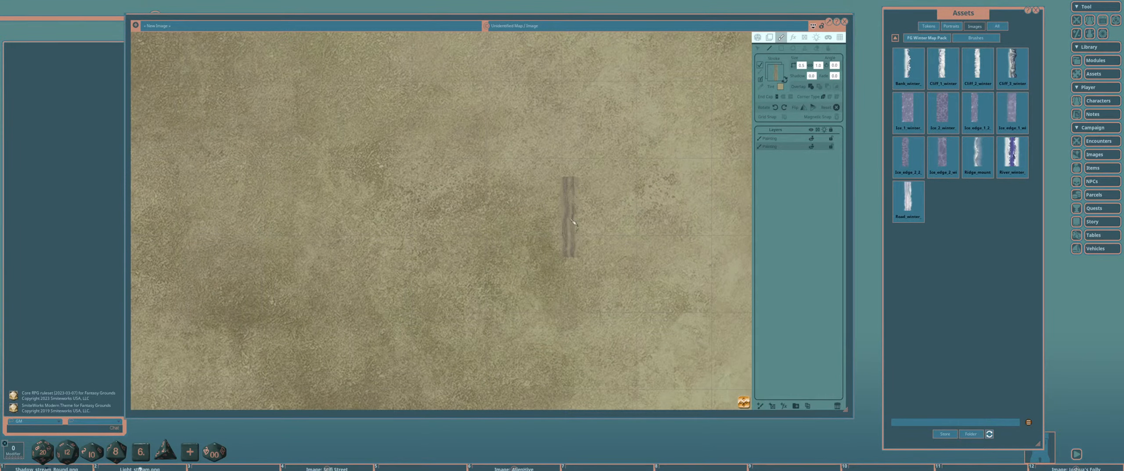
# Retint the road brush, trying a darker shade and settling on a brown sampled from another patch of ground.
pyautogui.click(762, 87)
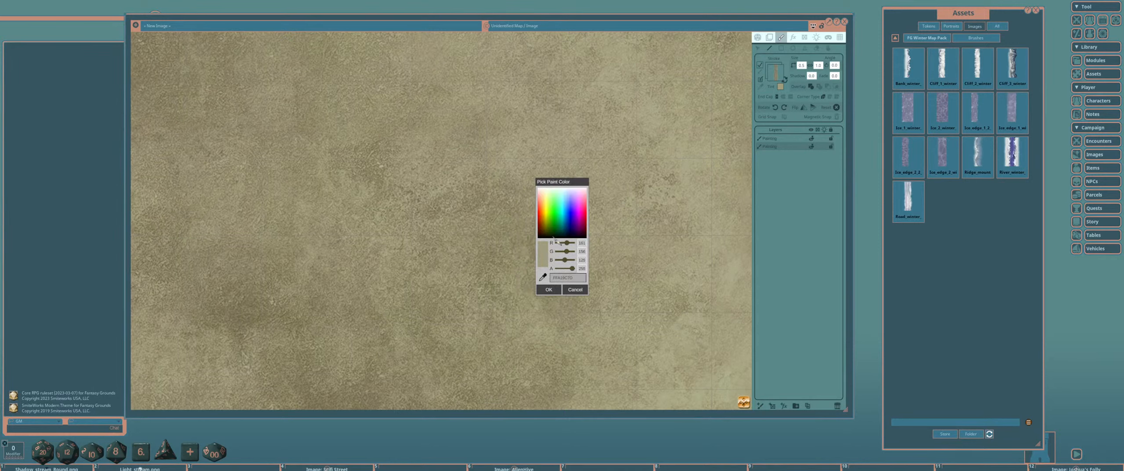
pyautogui.moveTo(565, 260); pyautogui.dragTo(565, 242)
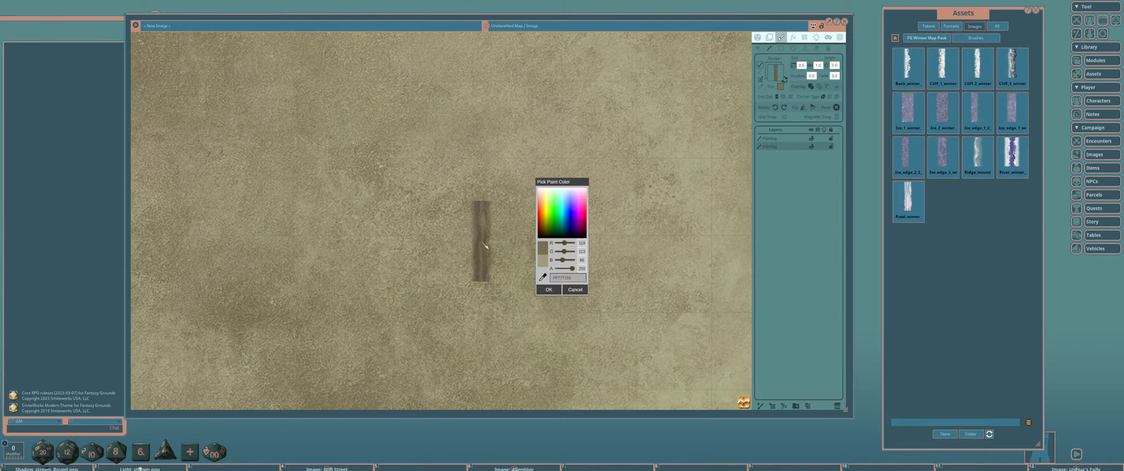
pyautogui.click(543, 278)
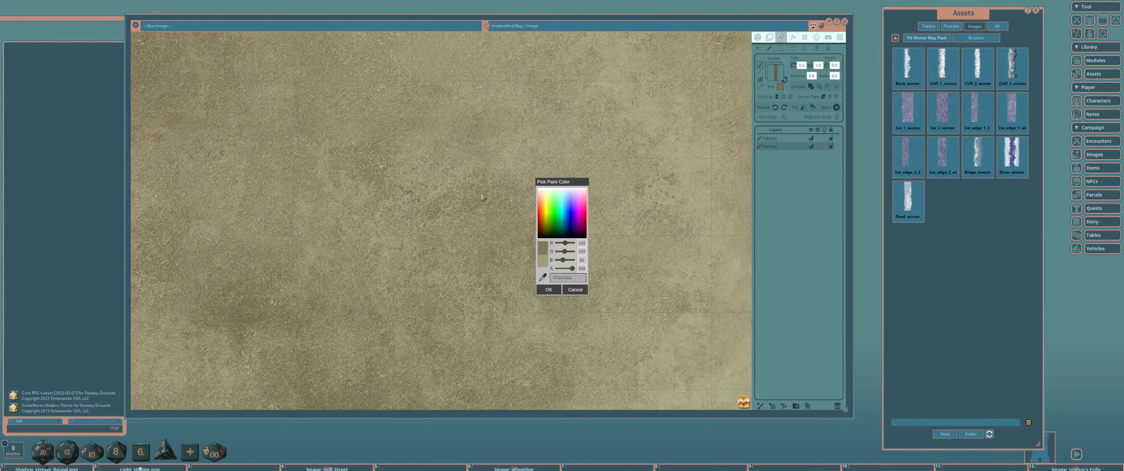
pyautogui.click(677, 203)
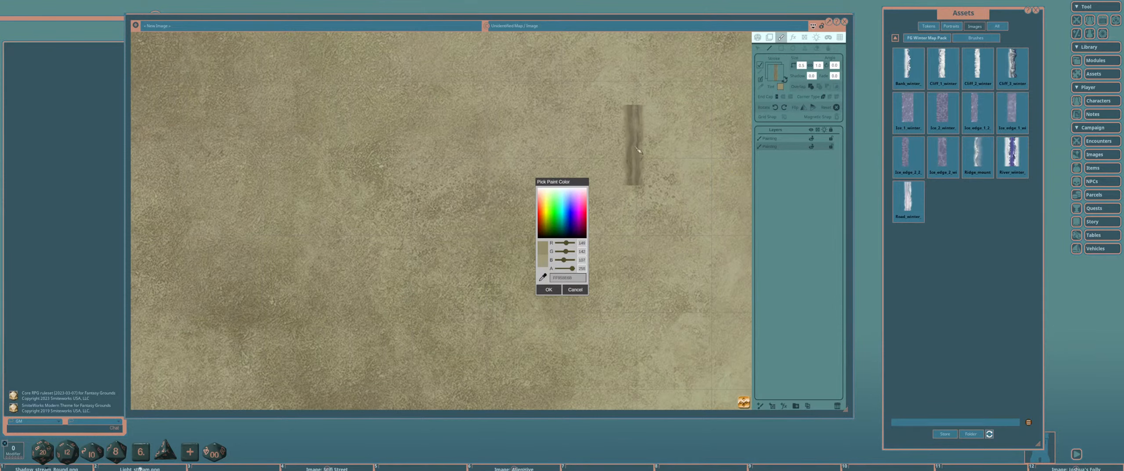
pyautogui.scroll(-5, 635, 149)
pyautogui.click(549, 289)
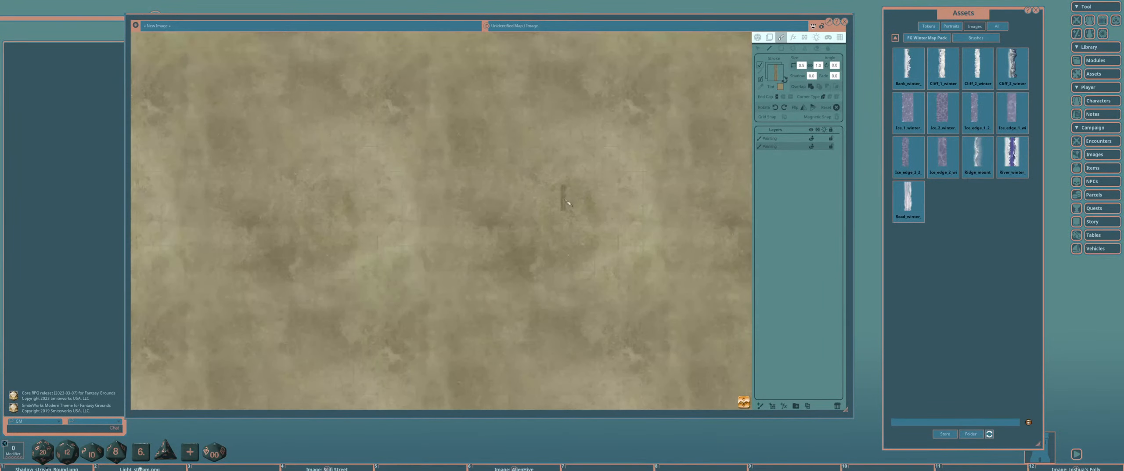
# Make the upper paint layer active and adjust the road brush to a slightly larger size.
pyautogui.scroll(3, 565, 188)
pyautogui.moveTo(583, 193); pyautogui.dragTo(541, 213)
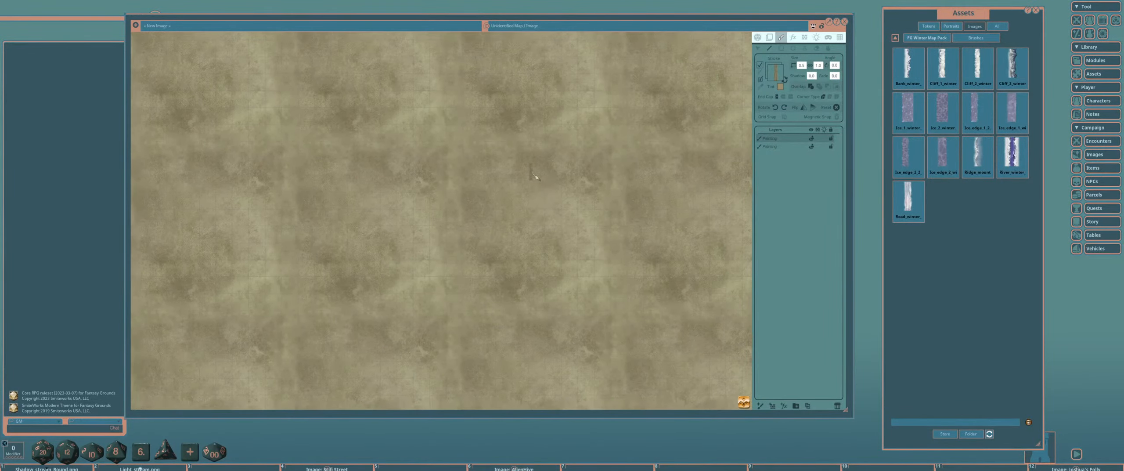
pyautogui.scroll(-3, 543, 190)
pyautogui.scroll(5, 543, 190)
pyautogui.keyDown('ctrl'); pyautogui.scroll(11, 580, 161); pyautogui.keyUp('ctrl')
pyautogui.keyDown('ctrl'); pyautogui.scroll(-6, 580, 162); pyautogui.keyUp('ctrl')
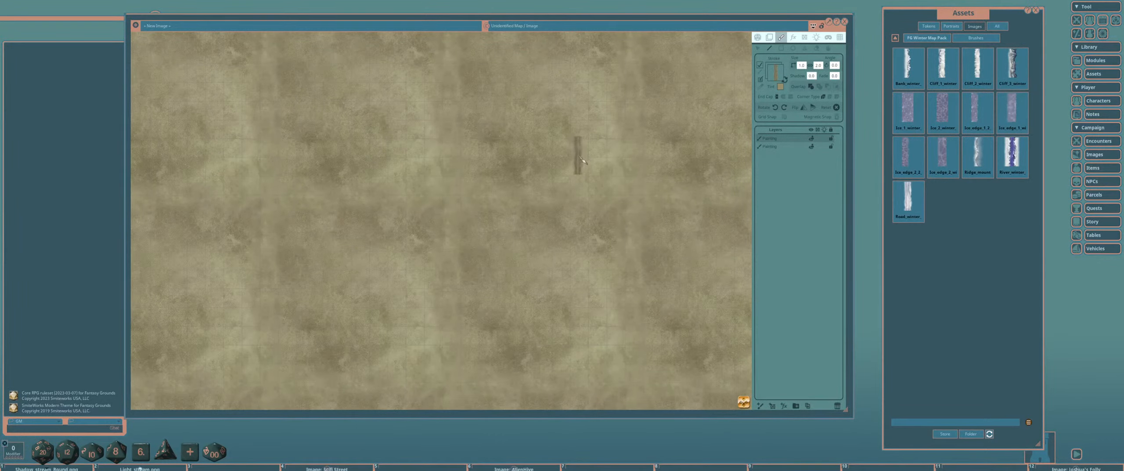
# Paint a winding road stroke running diagonally across the ground from the upper left toward the lower right.
pyautogui.moveTo(580, 157); pyautogui.dragTo(604, 197)
pyautogui.moveTo(424, 159); pyautogui.dragTo(530, 151)
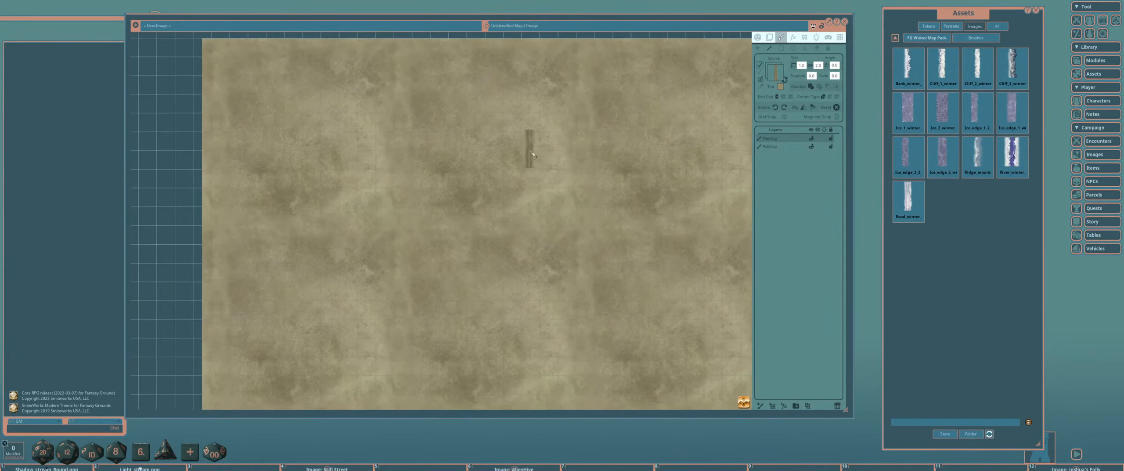
pyautogui.scroll(5, 453, 138)
pyautogui.scroll(-3, 461, 149)
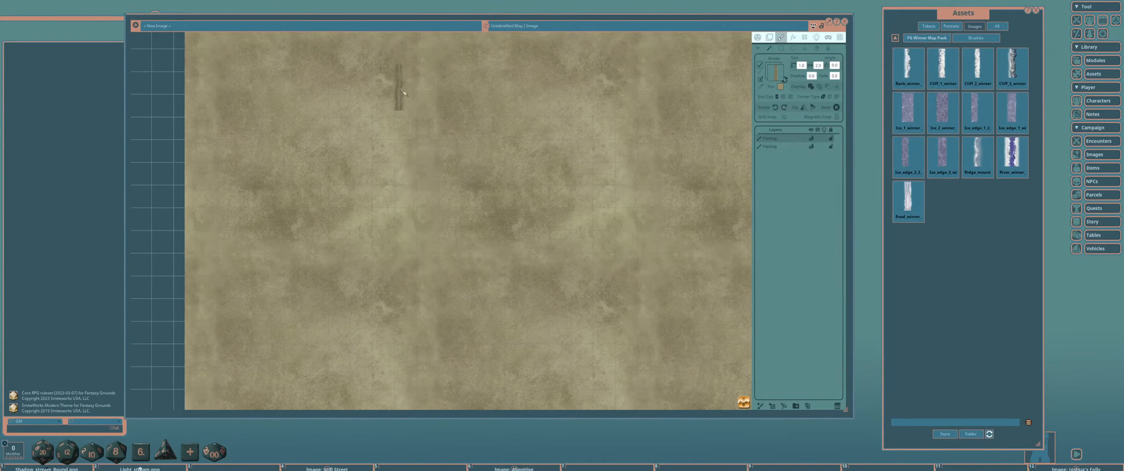
pyautogui.moveTo(395, 111)
pyautogui.mouseDown()
pyautogui.moveTo(482, 181)
pyautogui.moveTo(628, 378)
pyautogui.moveTo(663, 387)
pyautogui.mouseUp()
pyautogui.scroll(5, 557, 188)
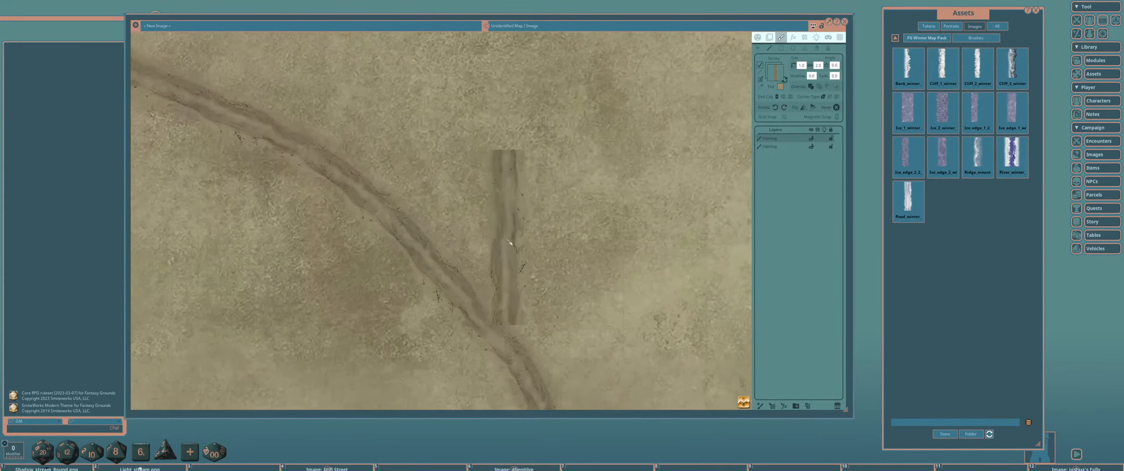
pyautogui.scroll(-5, 510, 241)
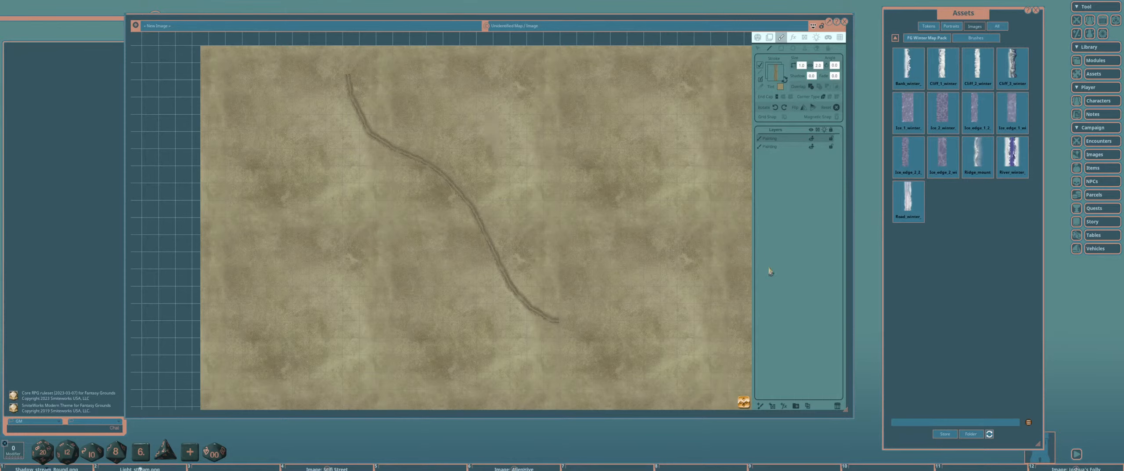
# Duplicate the painted road layer and shift one road slightly sideways to form two parallel tracks.
pyautogui.click(808, 407)
pyautogui.click(758, 48)
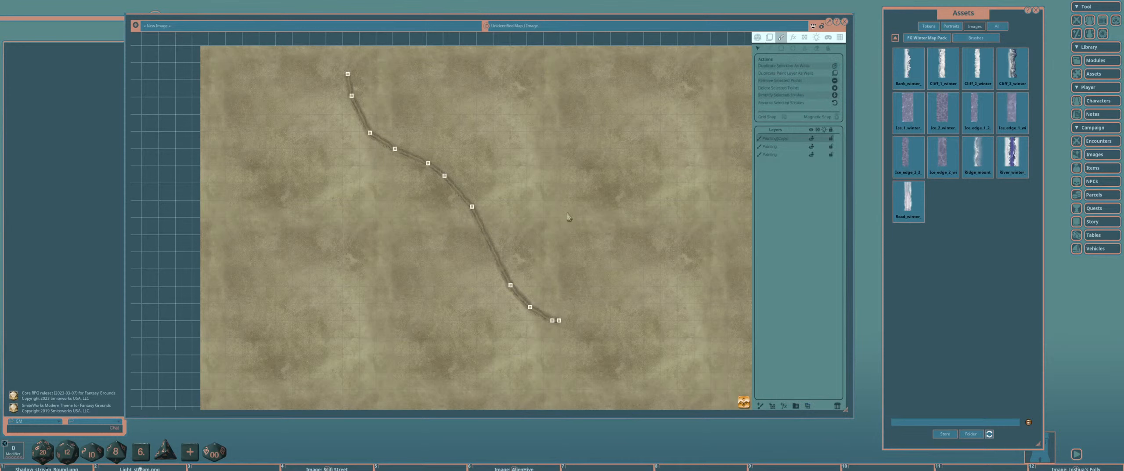
pyautogui.click(770, 37)
pyautogui.moveTo(514, 173); pyautogui.dragTo(509, 180)
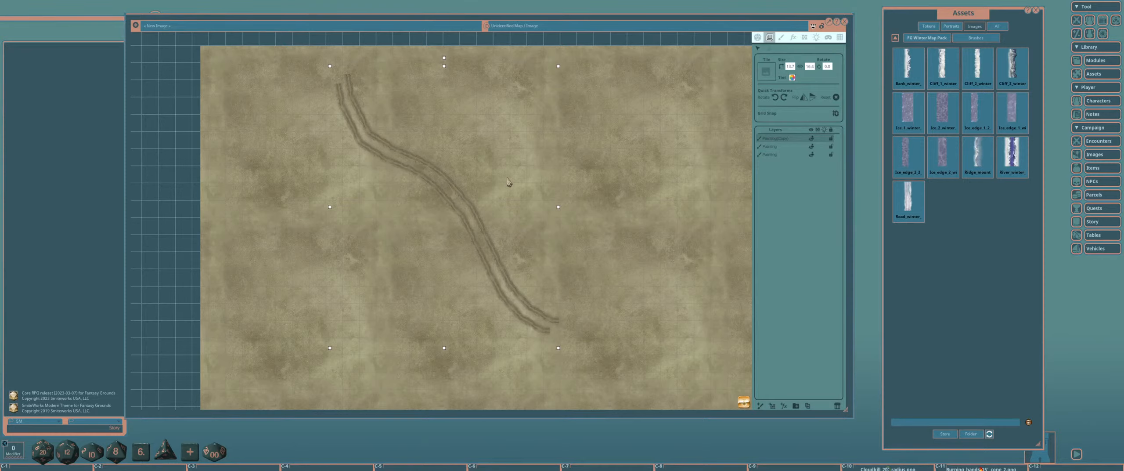
pyautogui.scroll(3, 508, 182)
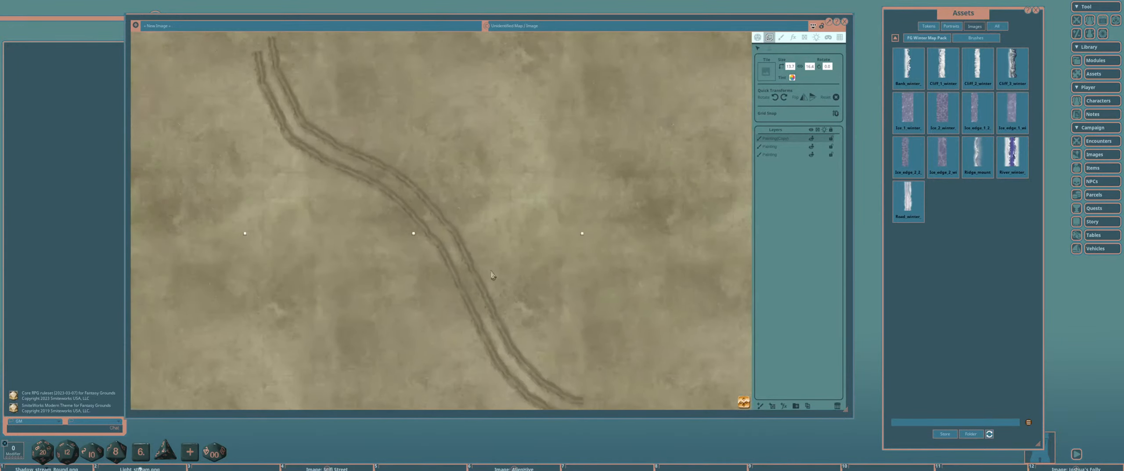
pyautogui.scroll(-3, 492, 275)
pyautogui.scroll(3, 450, 272)
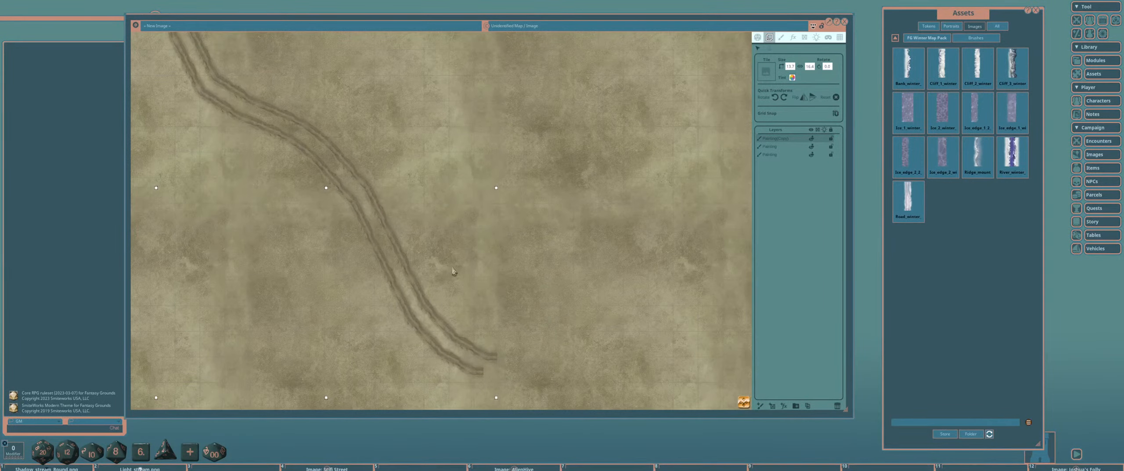
# Add a folder to the layer list, move both road layers into it and collapse the folder.
pyautogui.click(785, 406)
pyautogui.click(776, 146)
pyautogui.keyDown('ctrl'); pyautogui.click(777, 155); pyautogui.keyUp('ctrl')
pyautogui.moveTo(777, 153); pyautogui.dragTo(778, 137)
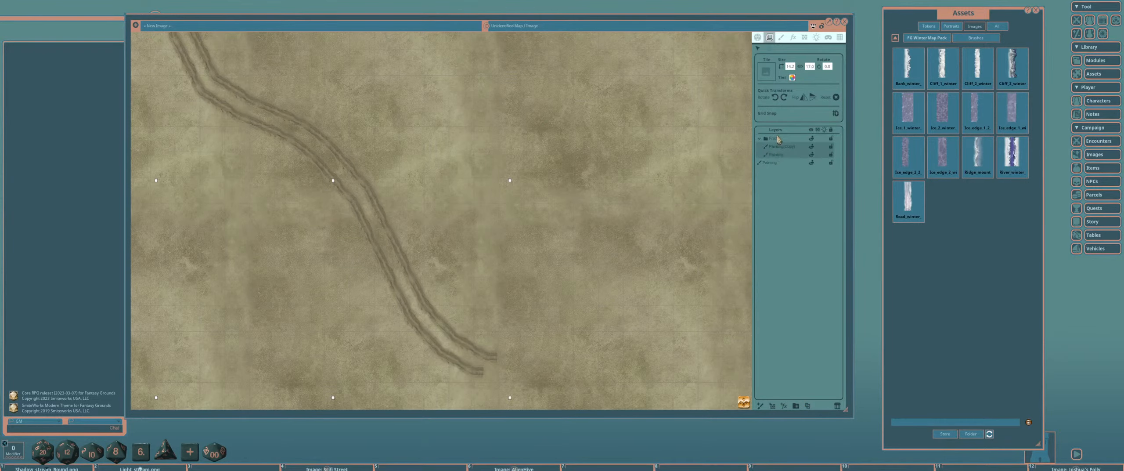
pyautogui.click(760, 138)
pyautogui.scroll(-4, 549, 260)
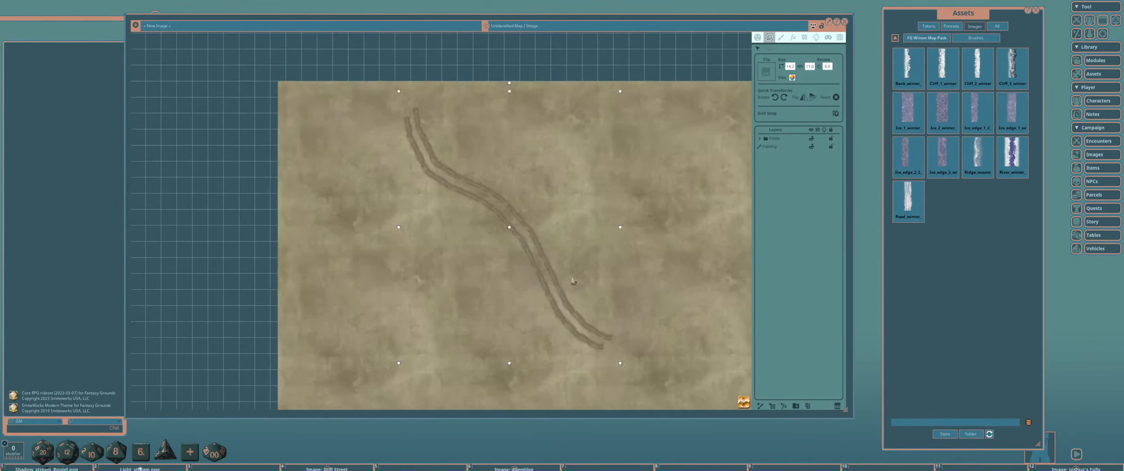
# Try a green tint on the road folder, restore its color to white and leave its opacity slightly reduced.
pyautogui.scroll(2, 548, 253)
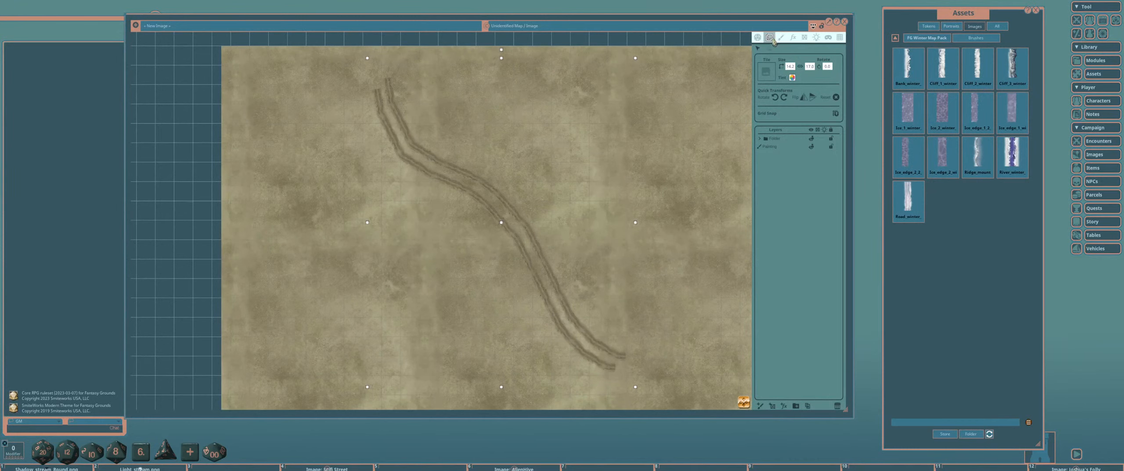
pyautogui.click(792, 77)
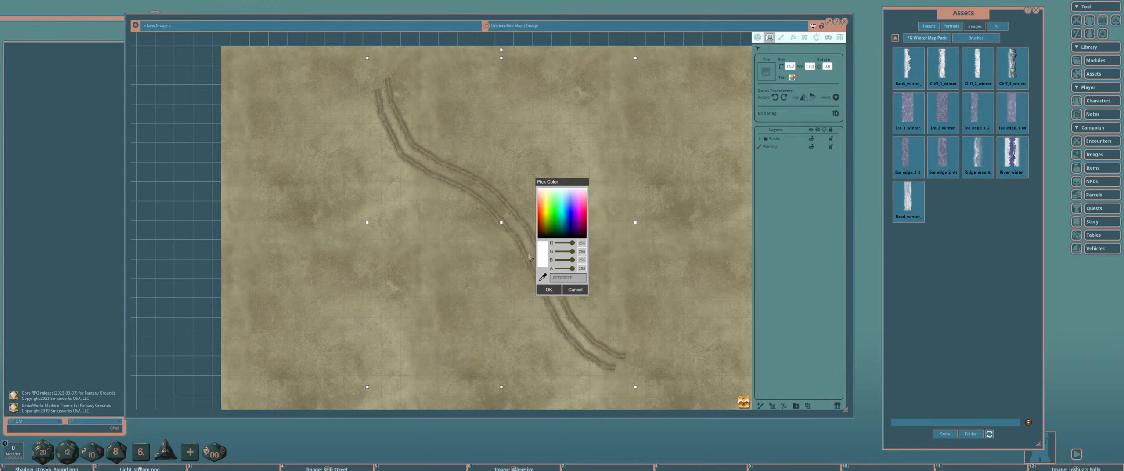
pyautogui.moveTo(572, 269); pyautogui.dragTo(574, 254)
pyautogui.moveTo(568, 244); pyautogui.dragTo(570, 255)
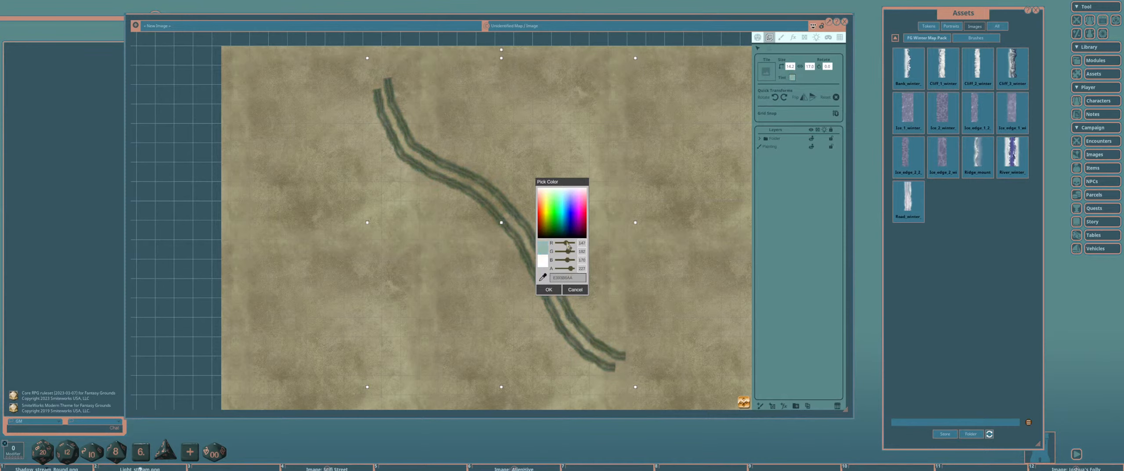
pyautogui.moveTo(570, 255)
pyautogui.mouseDown()
pyautogui.moveTo(557, 252)
pyautogui.moveTo(591, 250)
pyautogui.moveTo(588, 263)
pyautogui.mouseUp()
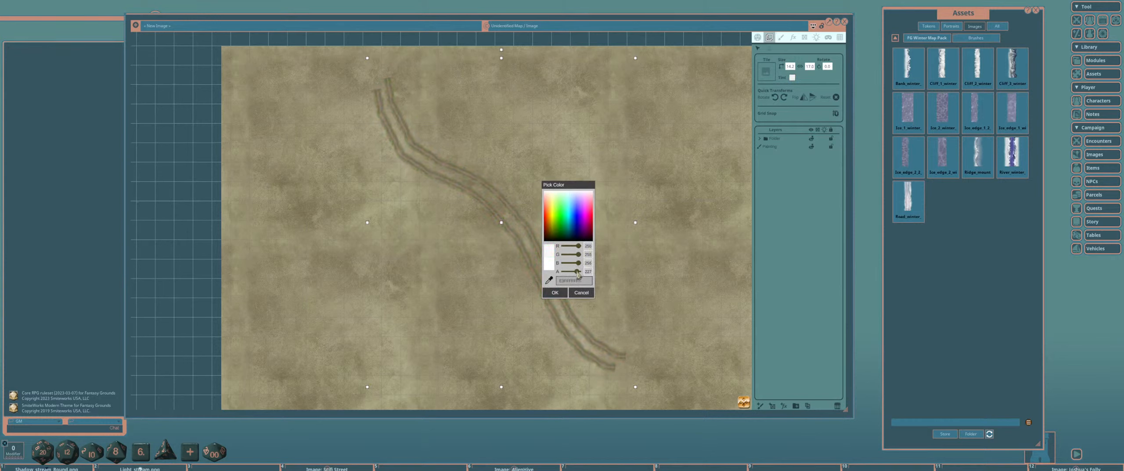
pyautogui.click(558, 293)
pyautogui.scroll(-3, 571, 246)
pyautogui.scroll(2, 508, 211)
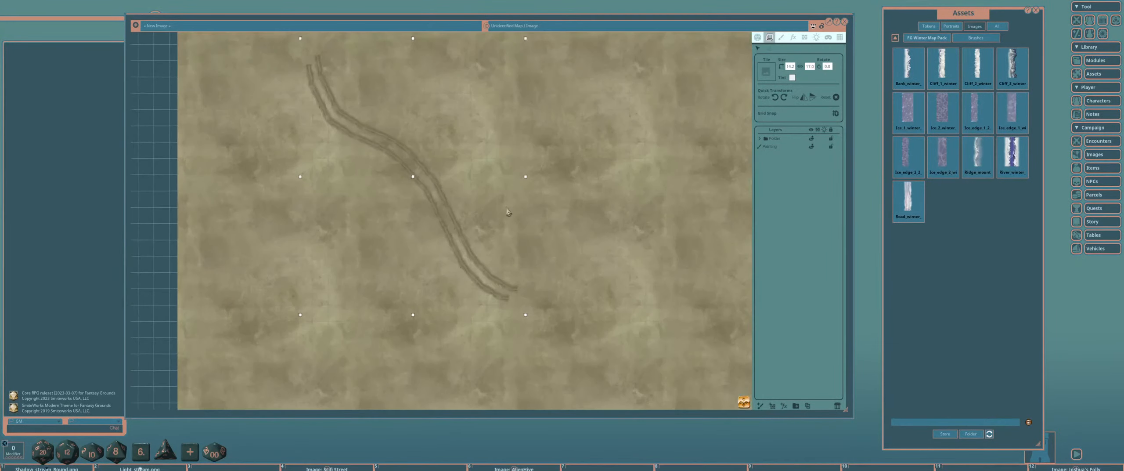
pyautogui.scroll(2, 508, 211)
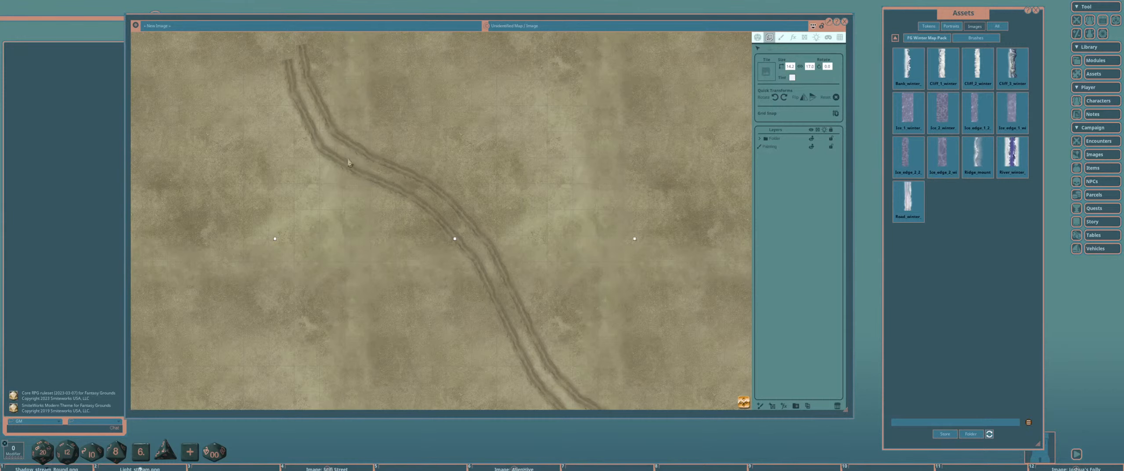
pyautogui.scroll(-2, 554, 234)
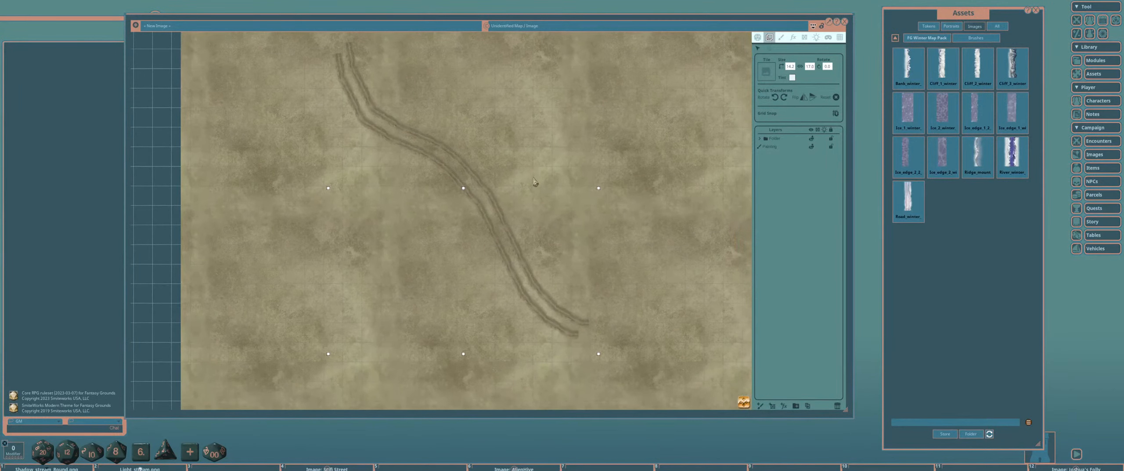
# Expand the road folder and compare its two road layers, leaving the copied one selected.
pyautogui.click(760, 139)
pyautogui.click(787, 154)
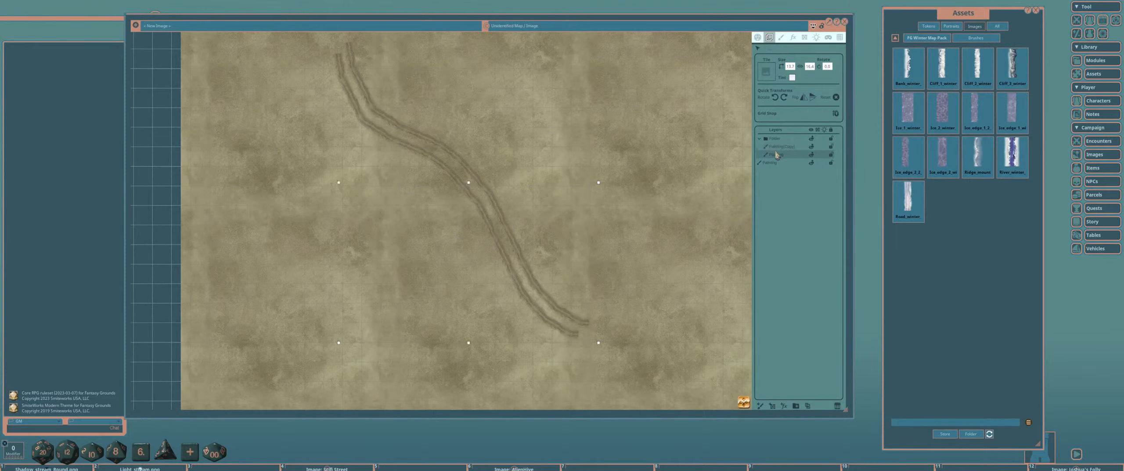
pyautogui.moveTo(486, 185); pyautogui.dragTo(539, 221)
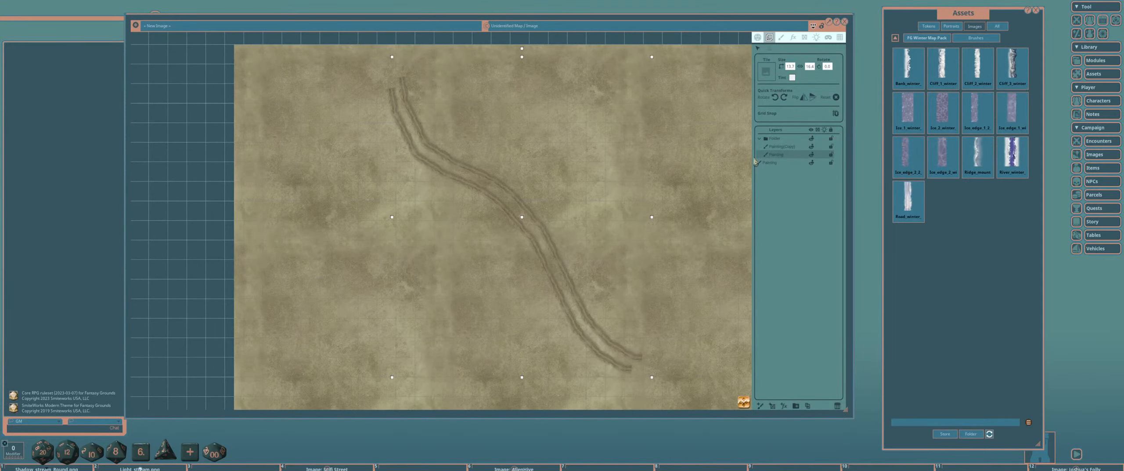
pyautogui.click(782, 146)
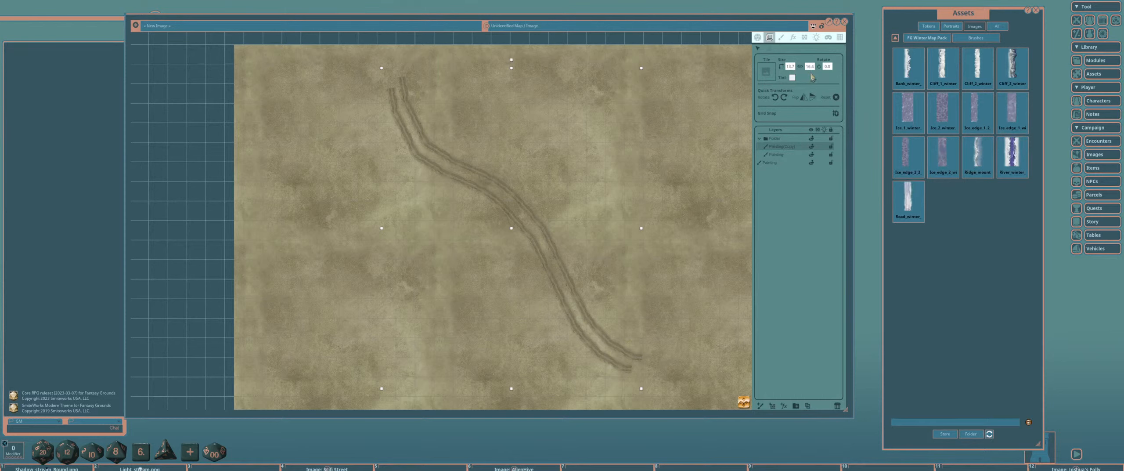
# Load the winter pack's mountain ridge brush as the stroke image and give it the tan paint color of the previous brush.
pyautogui.click(781, 38)
pyautogui.click(781, 87)
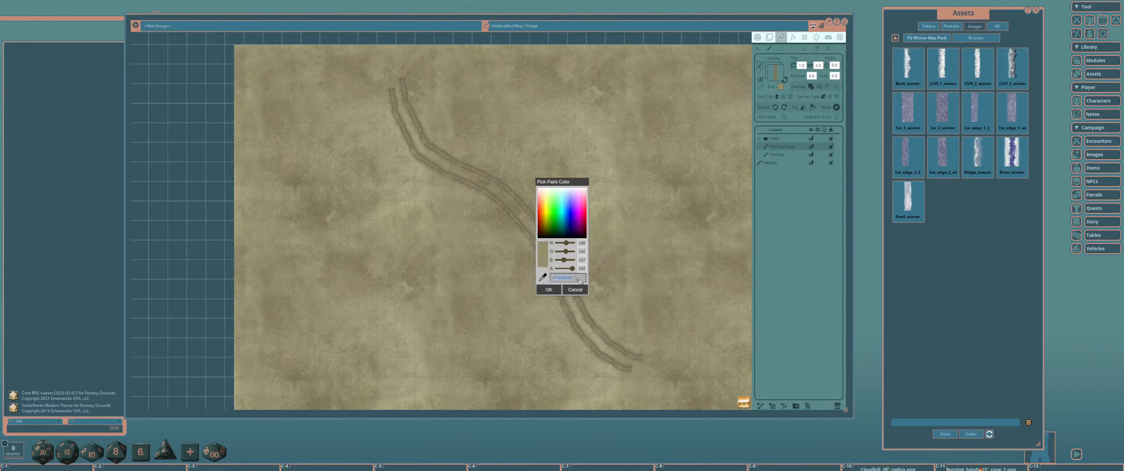
pyautogui.click(549, 289)
pyautogui.moveTo(979, 158); pyautogui.dragTo(777, 73)
pyautogui.click(781, 88)
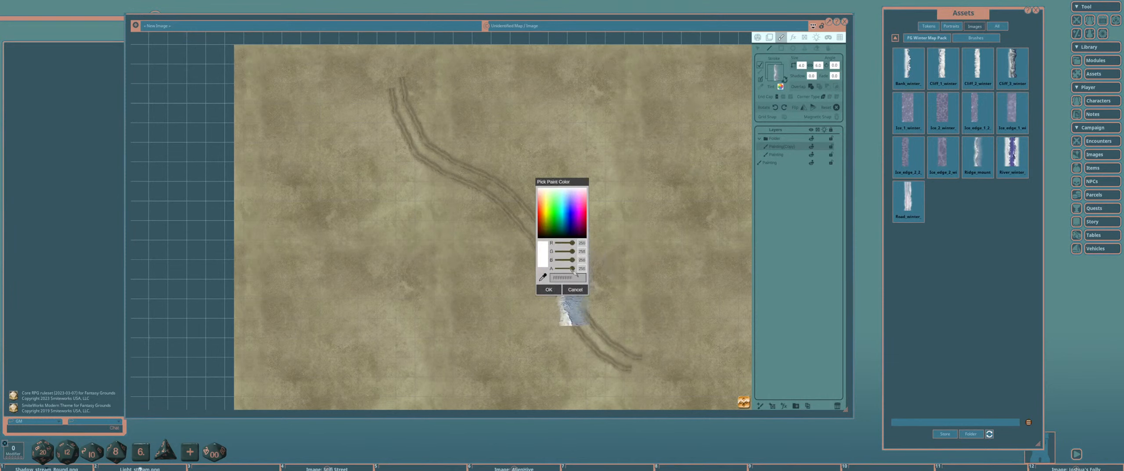
pyautogui.click(557, 288)
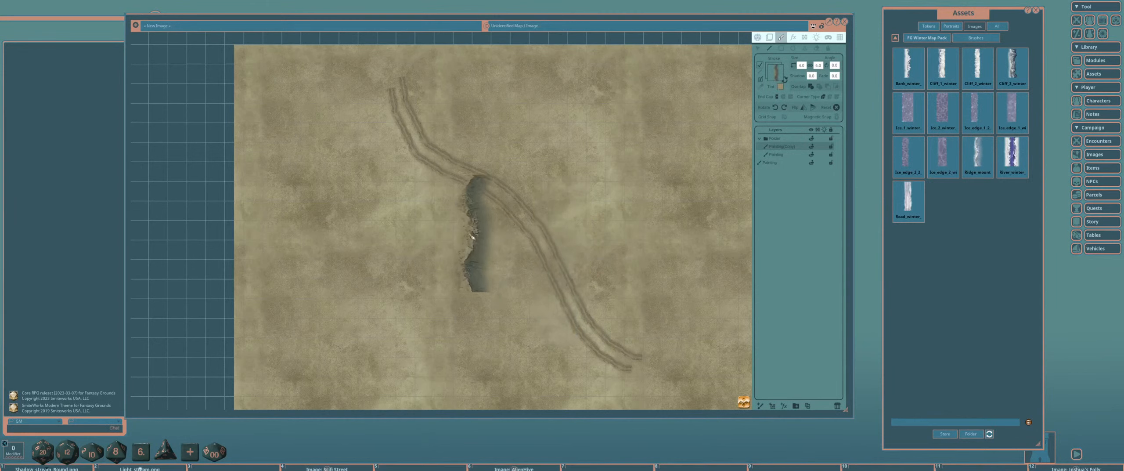
# Shrink the ridge brush to about the width of the tracks and add a painting layer inside the road folder.
pyautogui.scroll(-3, 468, 233)
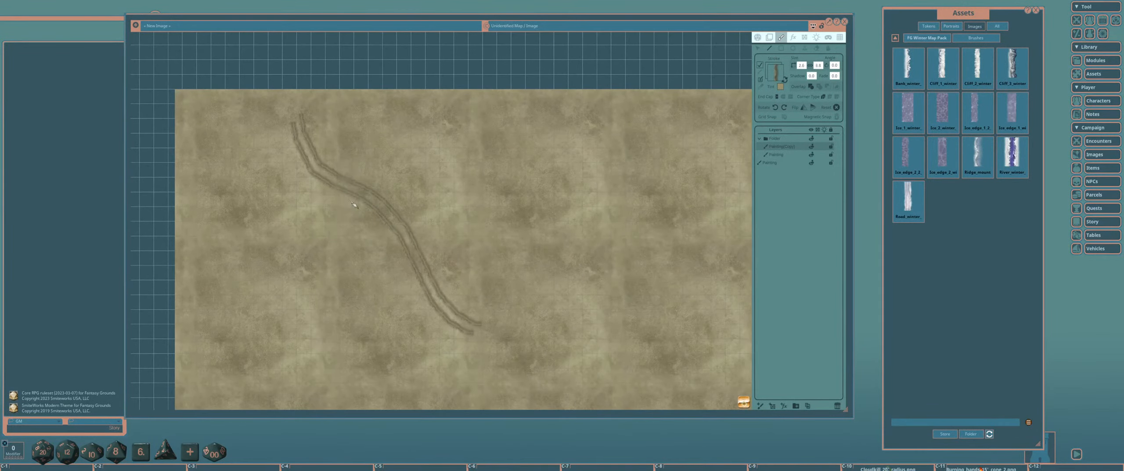
pyautogui.scroll(3, 316, 167)
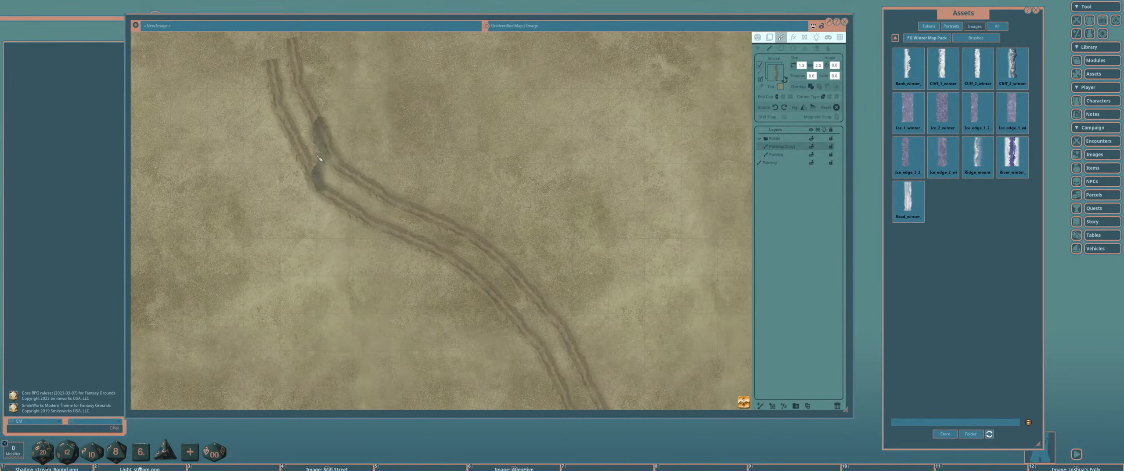
pyautogui.scroll(-3, 320, 164)
pyautogui.moveTo(322, 136); pyautogui.dragTo(282, 118)
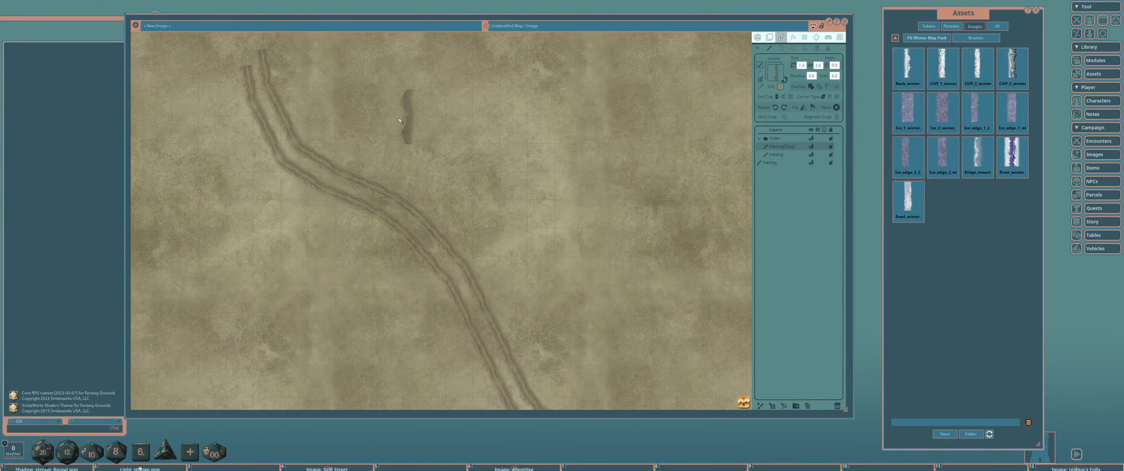
pyautogui.click(760, 405)
pyautogui.moveTo(790, 139); pyautogui.dragTo(786, 155)
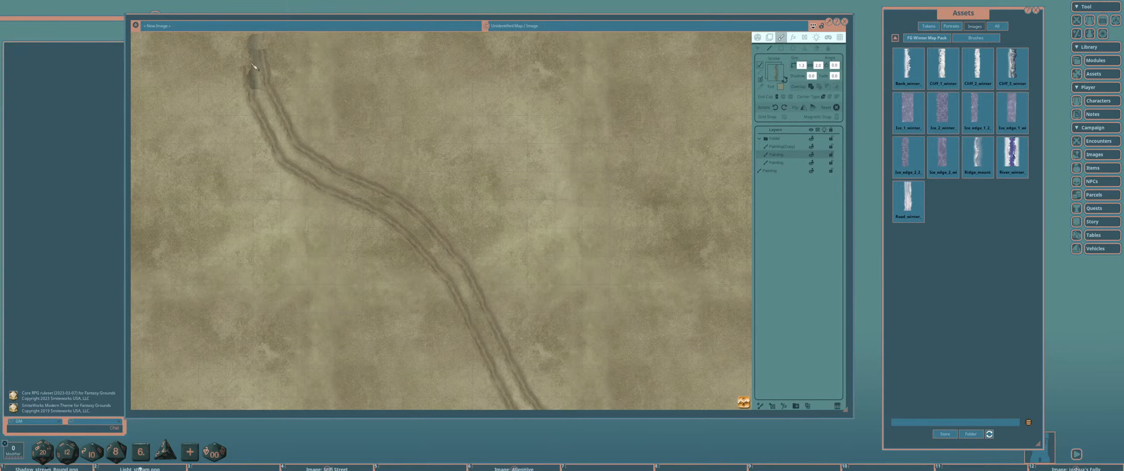
# Paint a ridge stroke between the two parallel tracks, following the road from its upper end to its lower end.
pyautogui.moveTo(256, 65)
pyautogui.mouseDown()
pyautogui.moveTo(305, 175)
pyautogui.moveTo(405, 208)
pyautogui.moveTo(418, 227)
pyautogui.mouseUp()
pyautogui.click(415, 223)
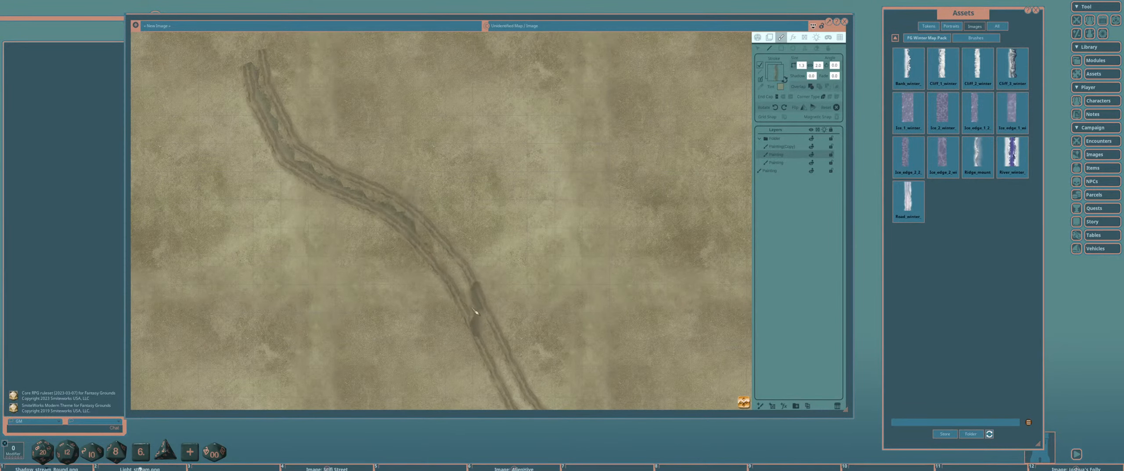
pyautogui.click(478, 313)
pyautogui.moveTo(488, 331); pyautogui.dragTo(447, 244)
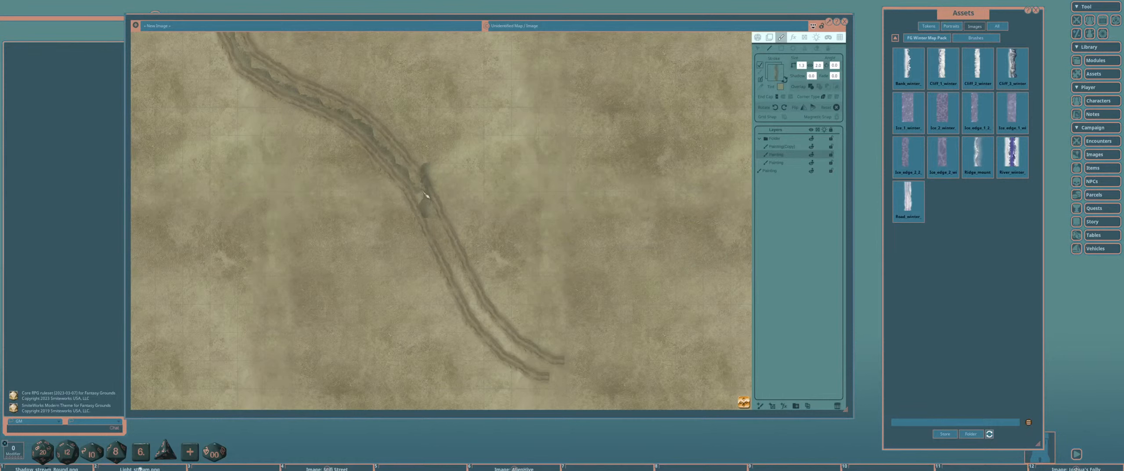
pyautogui.moveTo(426, 196)
pyautogui.mouseDown()
pyautogui.moveTo(474, 310)
pyautogui.moveTo(499, 341)
pyautogui.moveTo(570, 377)
pyautogui.mouseUp()
pyautogui.scroll(-3, 627, 326)
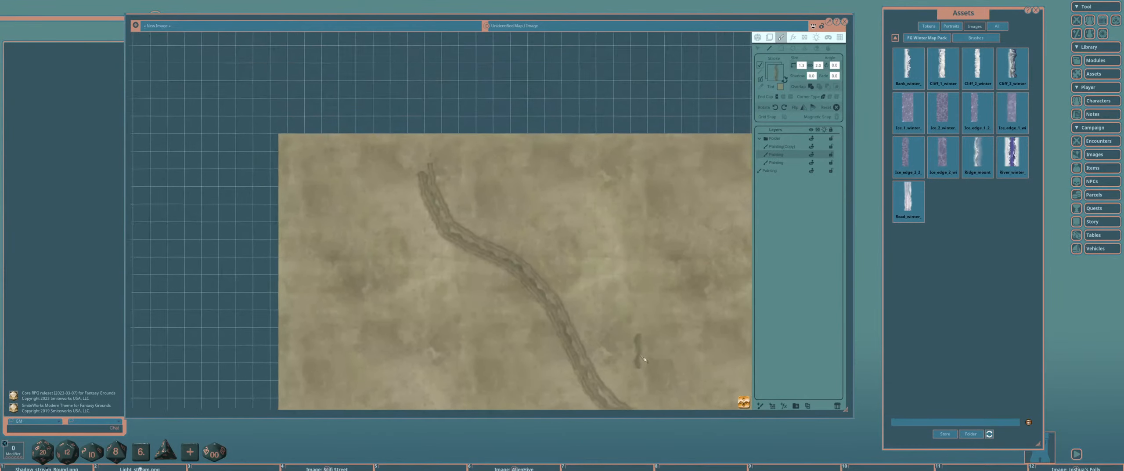
pyautogui.scroll(4, 632, 347)
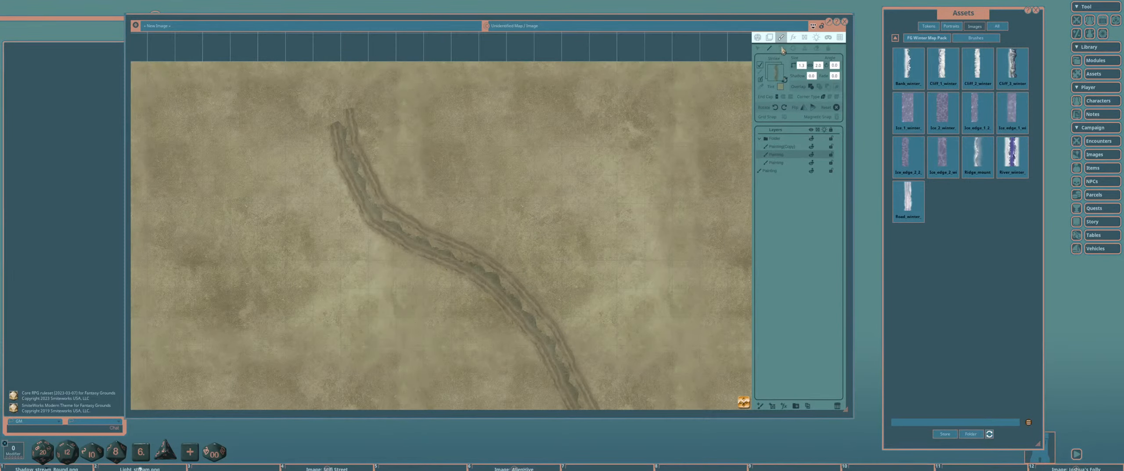
# Lower the opacity of the ridge layer and give it a pale grayish tint.
pyautogui.click(770, 38)
pyautogui.click(792, 78)
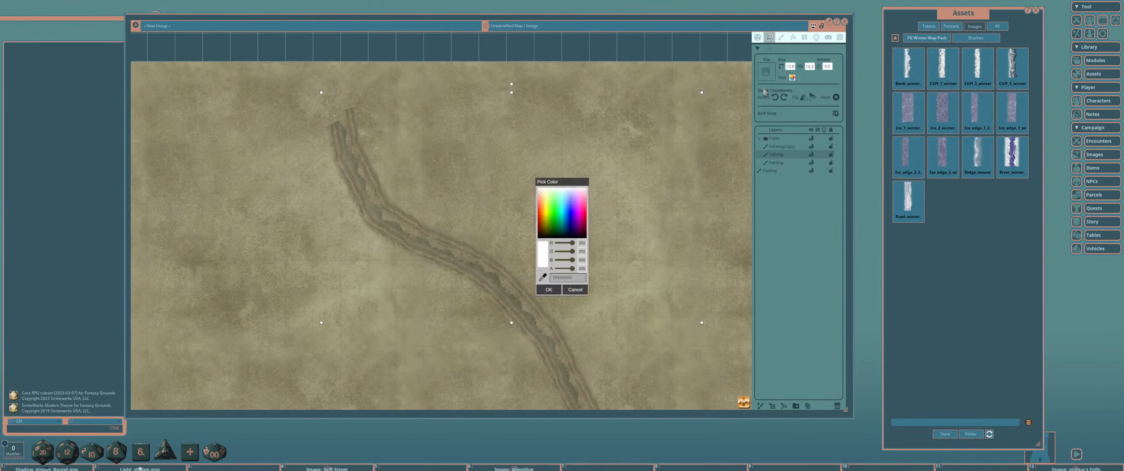
pyautogui.moveTo(572, 268); pyautogui.dragTo(568, 269)
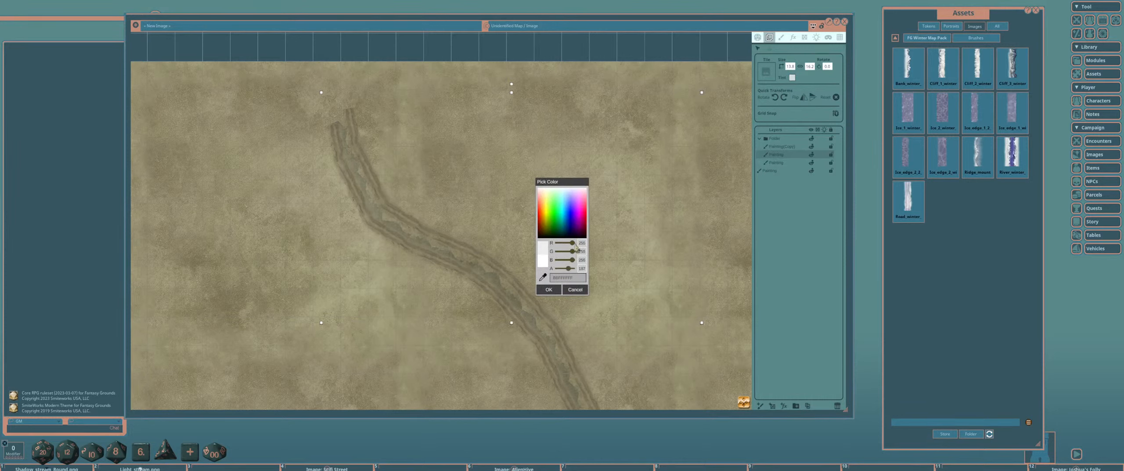
pyautogui.moveTo(574, 243); pyautogui.dragTo(570, 251)
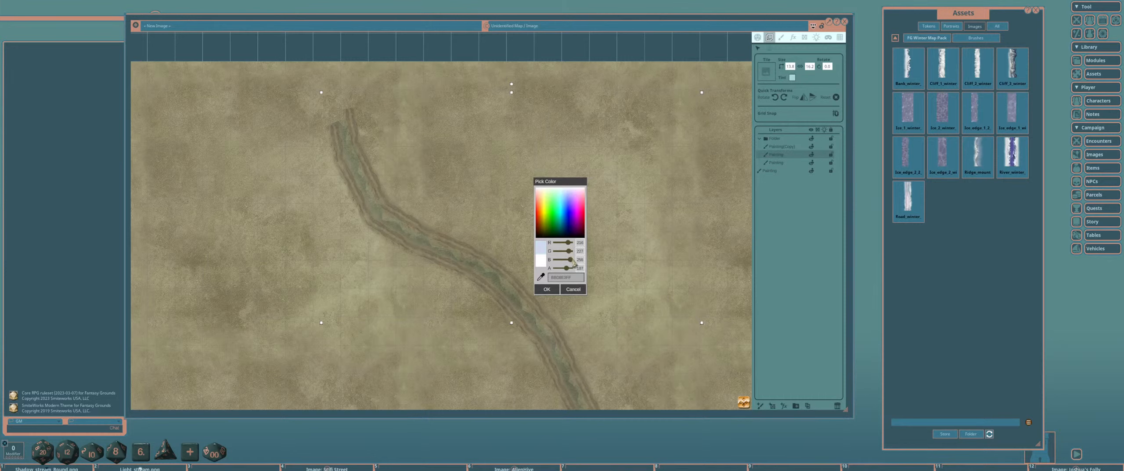
pyautogui.click(550, 289)
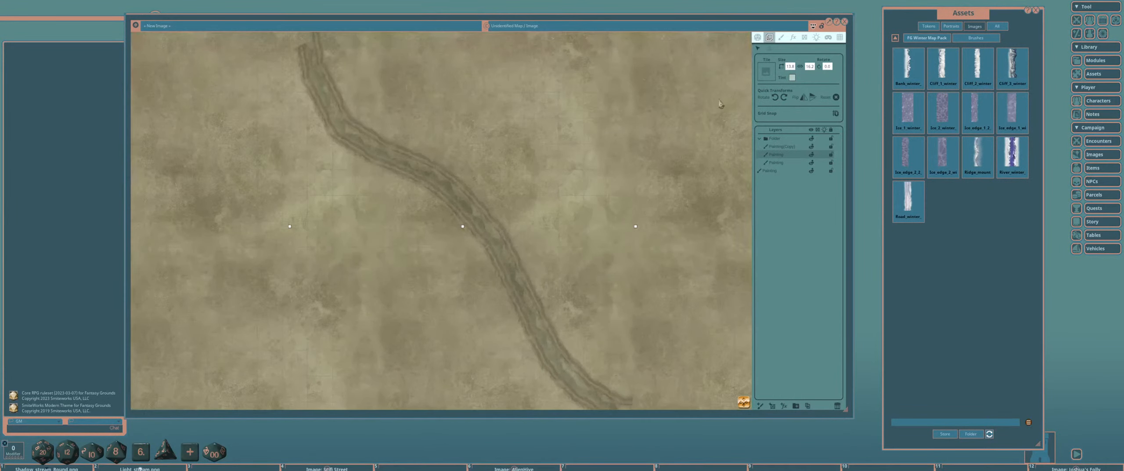
# Switch to editing the painted stroke's points and reverse the ridge stroke's direction.
pyautogui.click(782, 38)
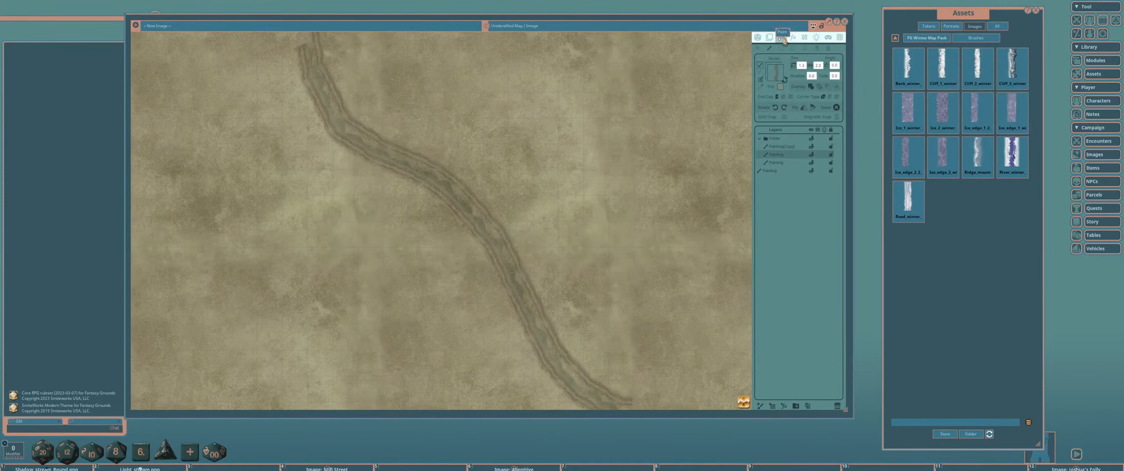
pyautogui.click(757, 48)
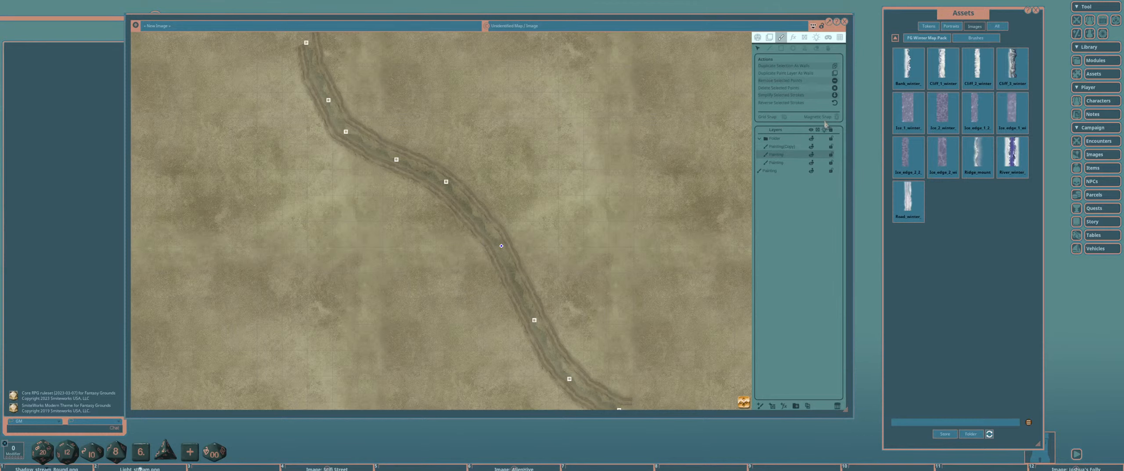
pyautogui.click(835, 104)
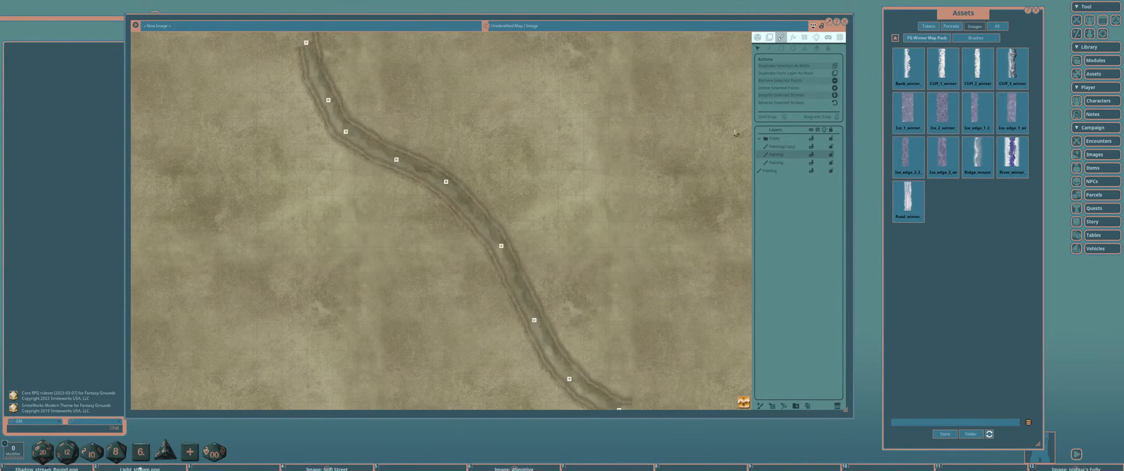
# Adjust the control points along the lower half of the ridge stroke so that it sits between the tracks.
pyautogui.moveTo(562, 198); pyautogui.dragTo(630, 205)
pyautogui.scroll(2, 578, 202)
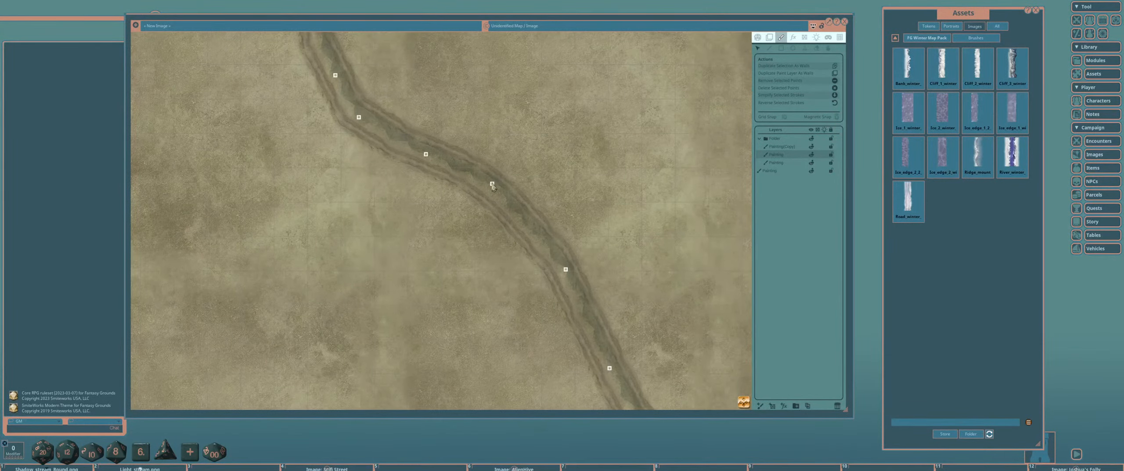
pyautogui.moveTo(566, 269); pyautogui.dragTo(575, 110)
pyautogui.scroll(-1, 574, 206)
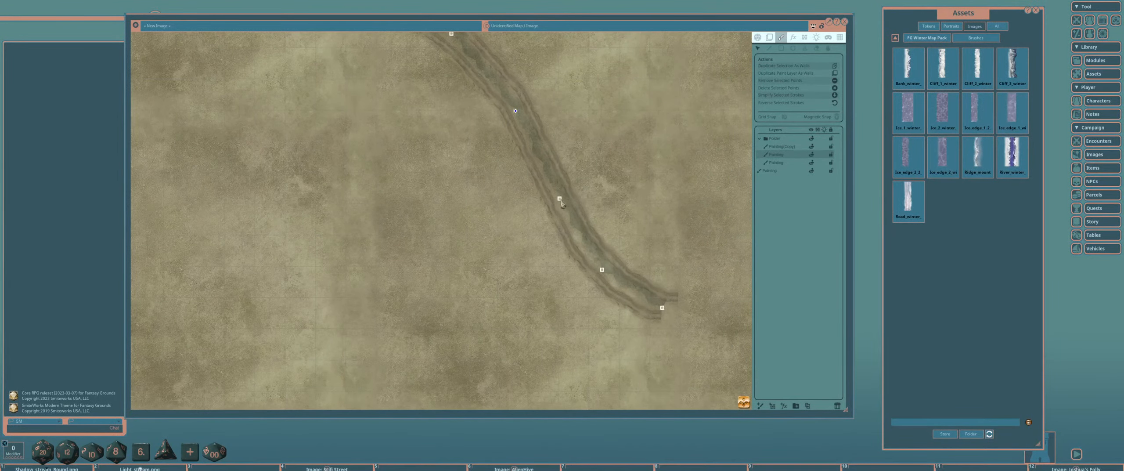
pyautogui.moveTo(560, 199); pyautogui.dragTo(559, 202)
pyautogui.moveTo(602, 270); pyautogui.dragTo(594, 261)
pyautogui.scroll(-2, 650, 299)
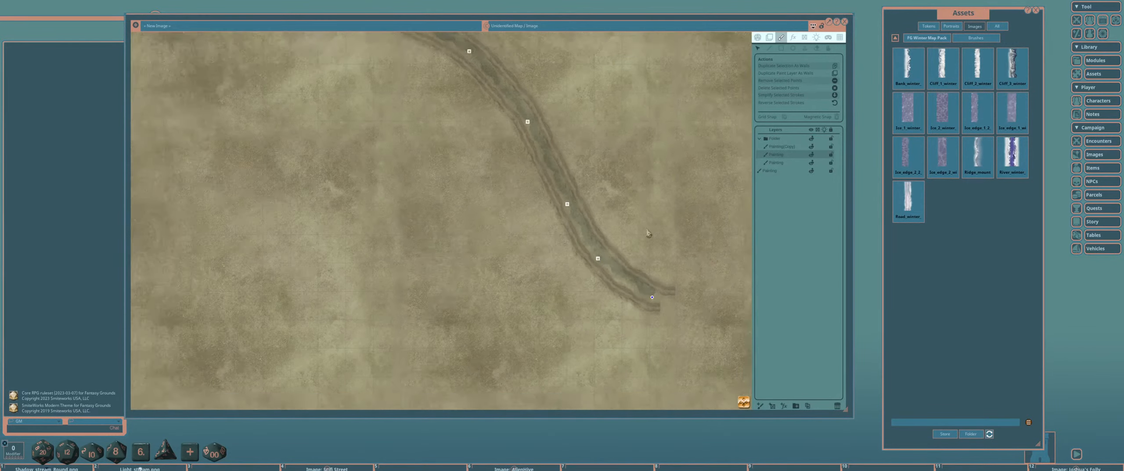
# Shift the ridge stroke's second control point near the road's upper end slightly to center it between the tracks.
pyautogui.scroll(3, 571, 228)
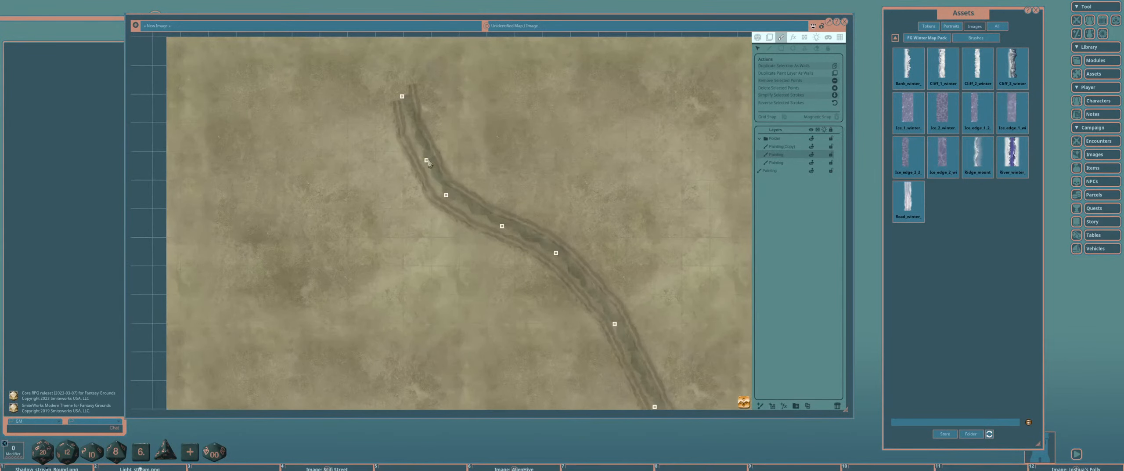
pyautogui.click(423, 164)
pyautogui.moveTo(626, 246); pyautogui.dragTo(543, 144)
pyautogui.scroll(-3, 506, 136)
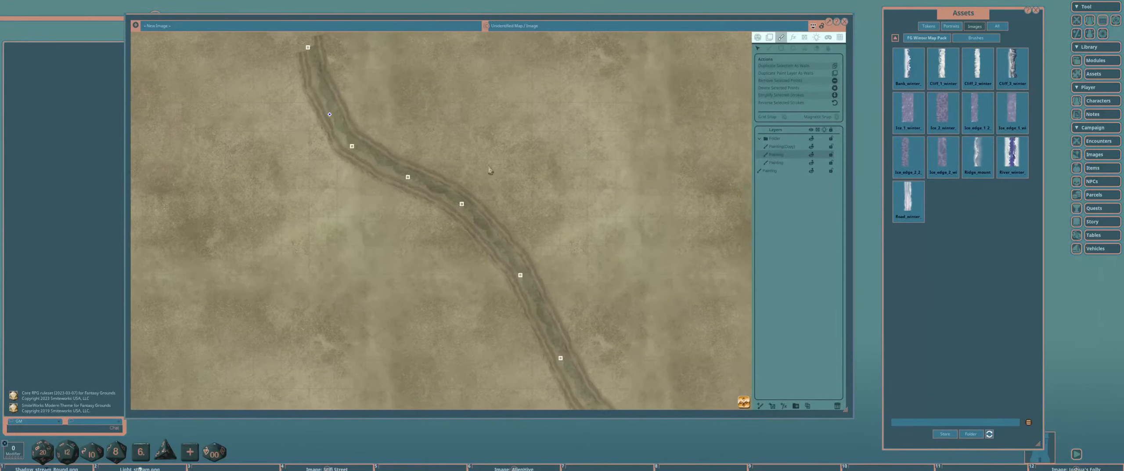
pyautogui.scroll(1, 571, 197)
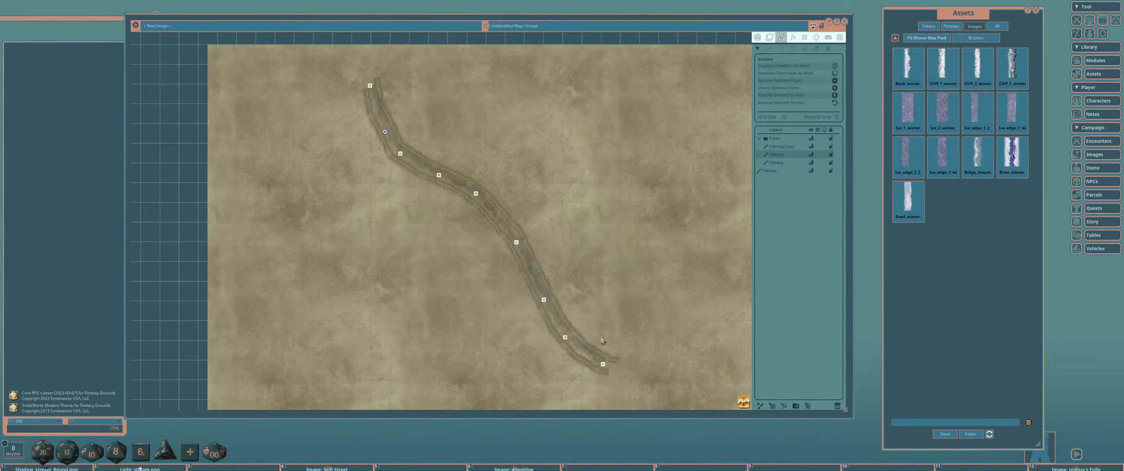
# Try nesting a second folder inside the road folder and remove it again.
pyautogui.click(796, 405)
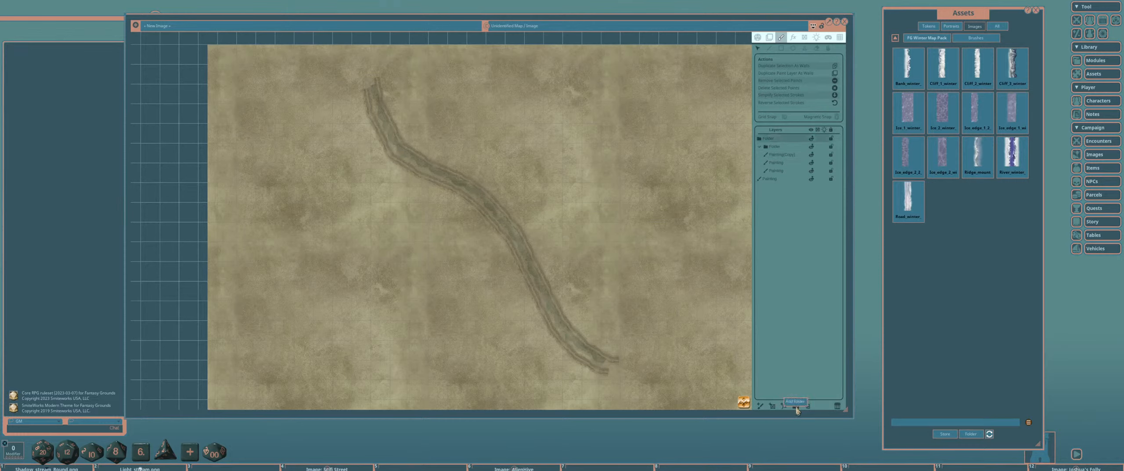
pyautogui.moveTo(788, 140)
pyautogui.mouseDown()
pyautogui.moveTo(792, 164)
pyautogui.moveTo(791, 152)
pyautogui.mouseUp()
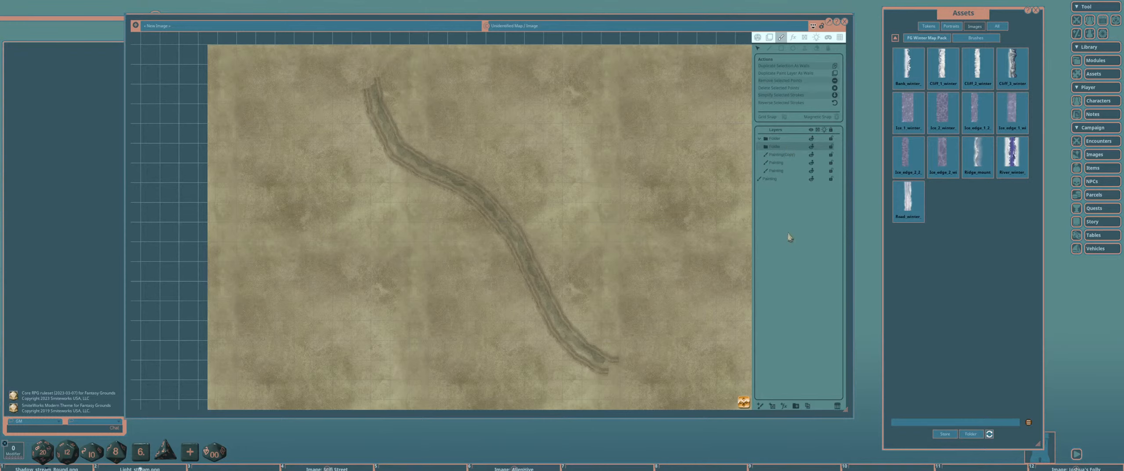
pyautogui.click(801, 157)
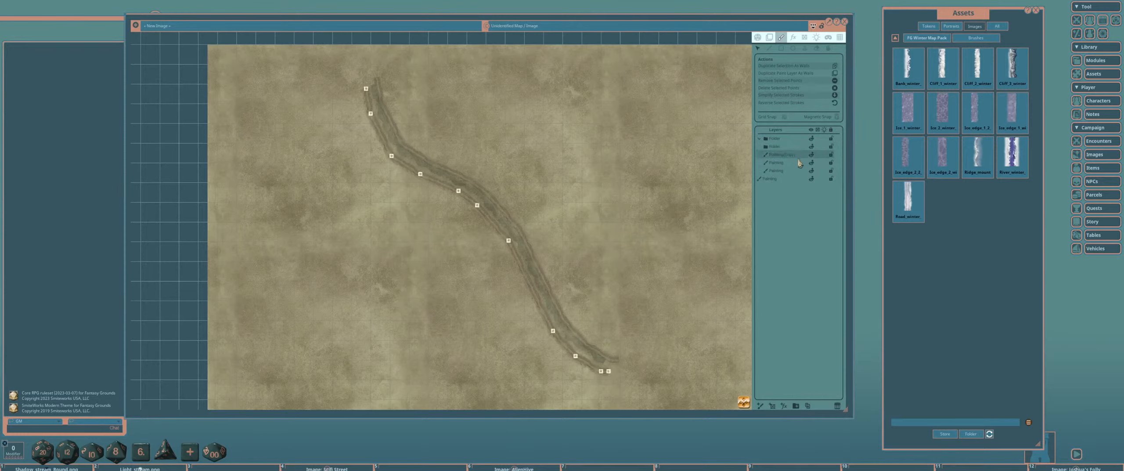
pyautogui.click(793, 149)
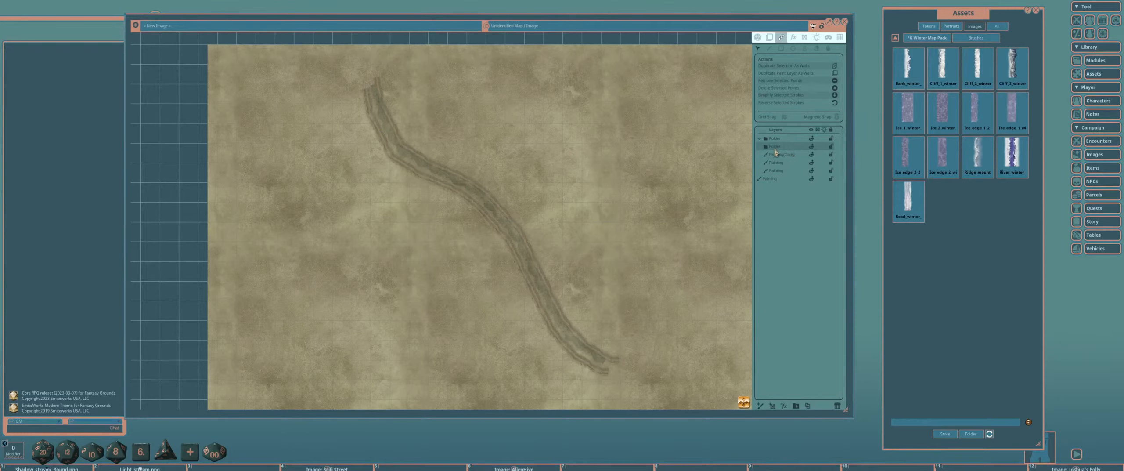
pyautogui.click(837, 408)
# Duplicate the ridge layer and move all points of the copied stroke up and right, along the road's outer edge.
pyautogui.moveTo(553, 248); pyautogui.dragTo(596, 283)
pyautogui.click(787, 158)
pyautogui.click(808, 407)
pyautogui.scroll(2, 564, 232)
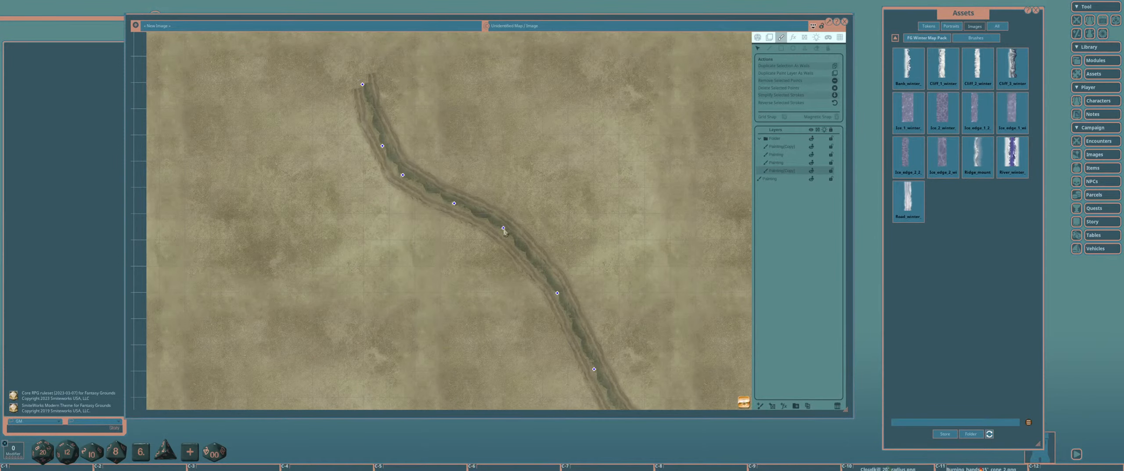
pyautogui.moveTo(506, 236); pyautogui.dragTo(520, 222)
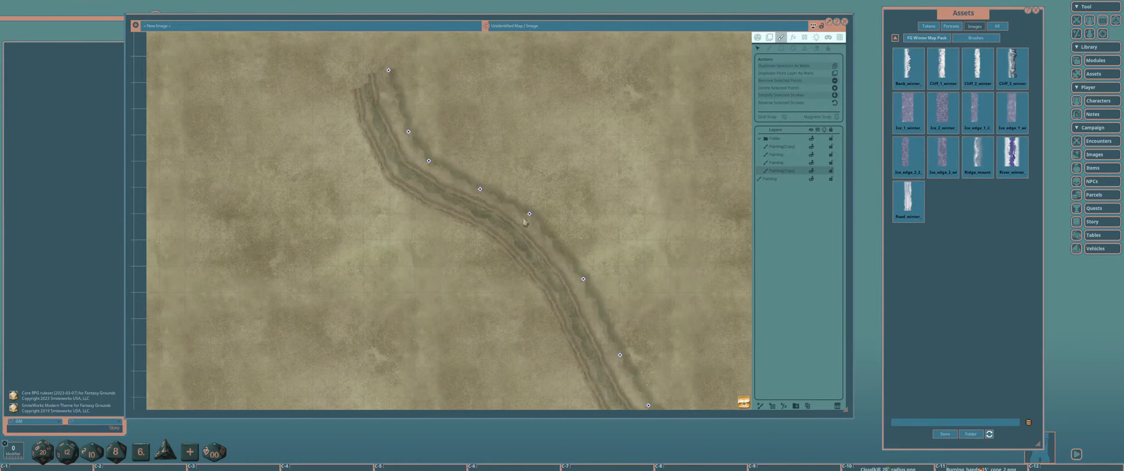
pyautogui.scroll(-4, 580, 227)
pyautogui.moveTo(601, 244); pyautogui.dragTo(587, 220)
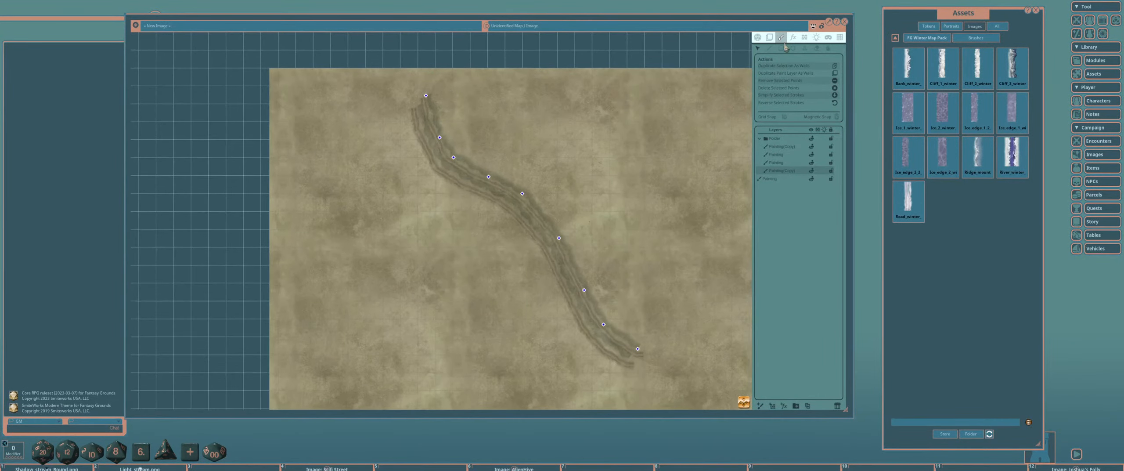
# Switch to whole-layer editing and nudge the duplicated ridge layer slightly along the road's outer edge.
pyautogui.click(769, 37)
pyautogui.scroll(3, 578, 215)
pyautogui.moveTo(578, 216); pyautogui.dragTo(580, 214)
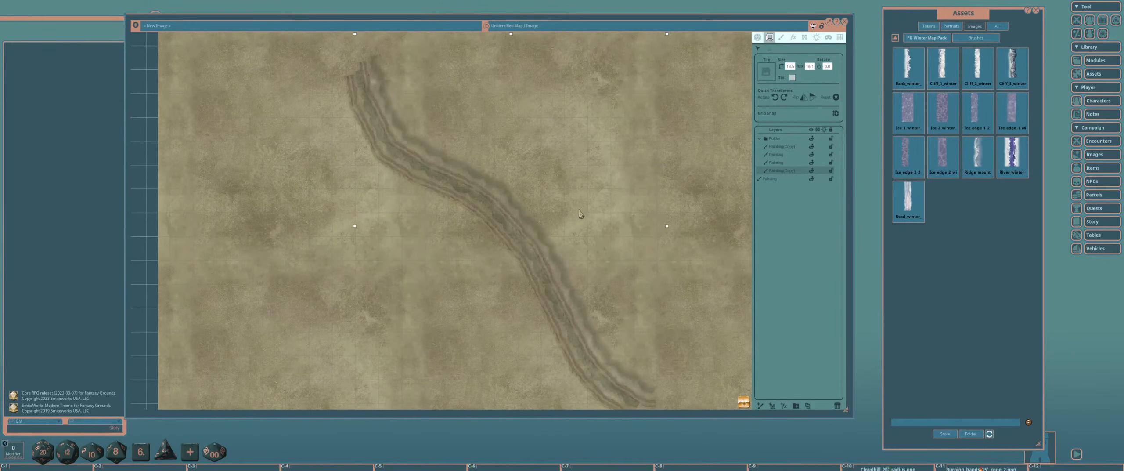
# Duplicate the ridge layer again and shift the copy down and left along the road's opposite edge.
pyautogui.scroll(-3, 580, 216)
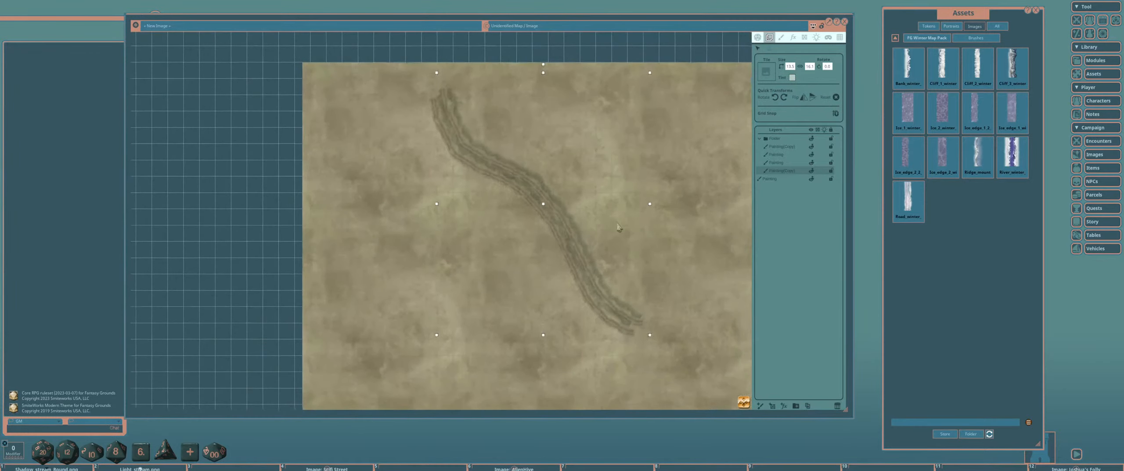
pyautogui.click(812, 405)
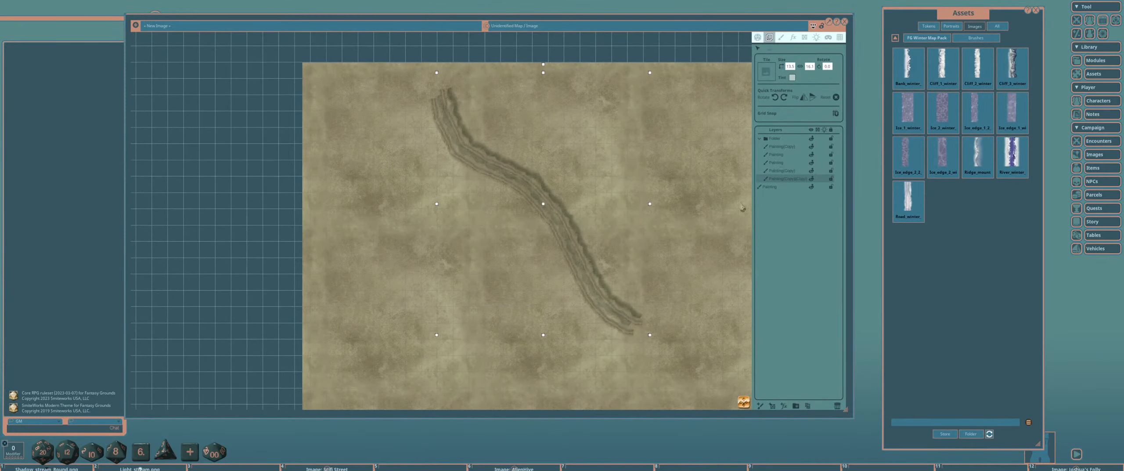
pyautogui.moveTo(576, 203); pyautogui.dragTo(562, 208)
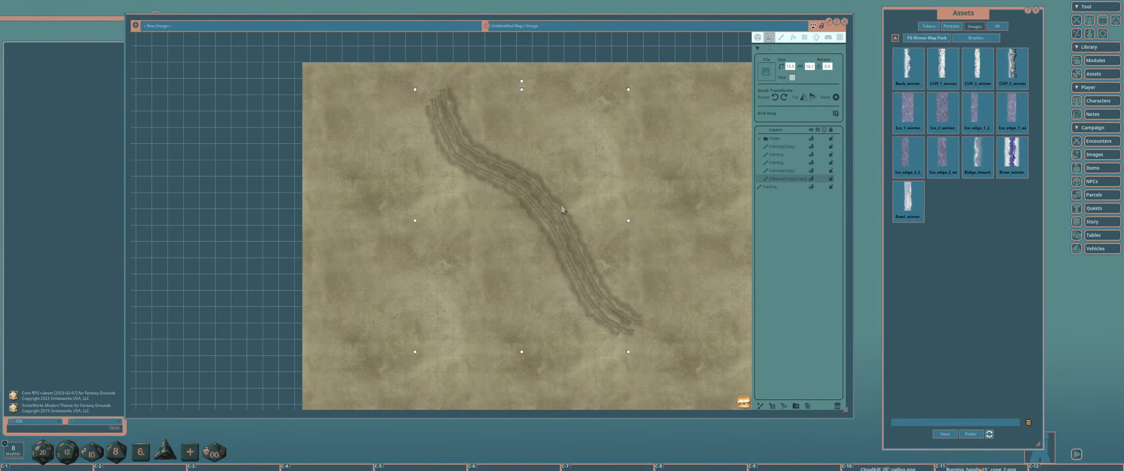
pyautogui.scroll(3, 567, 211)
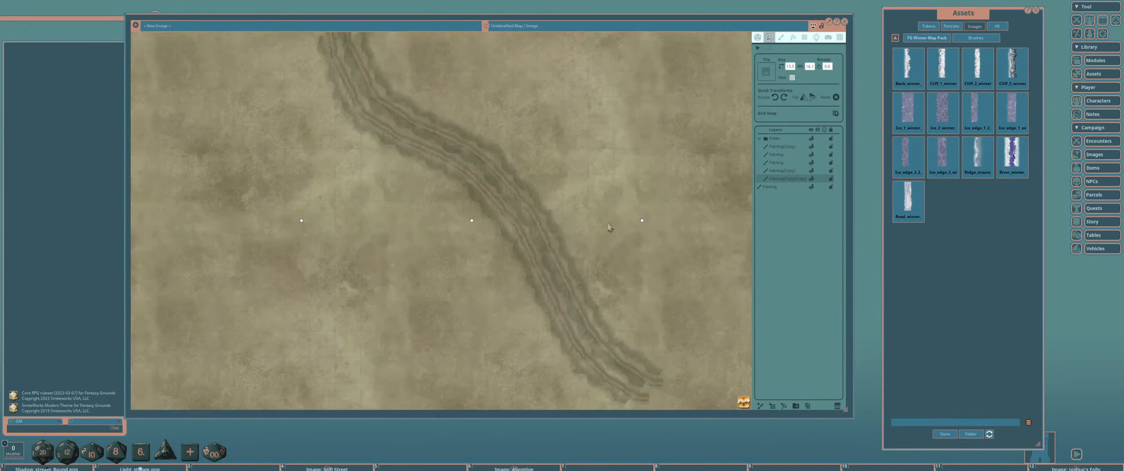
pyautogui.scroll(-3, 611, 228)
pyautogui.scroll(-5, 594, 293)
pyautogui.moveTo(594, 293); pyautogui.dragTo(542, 283)
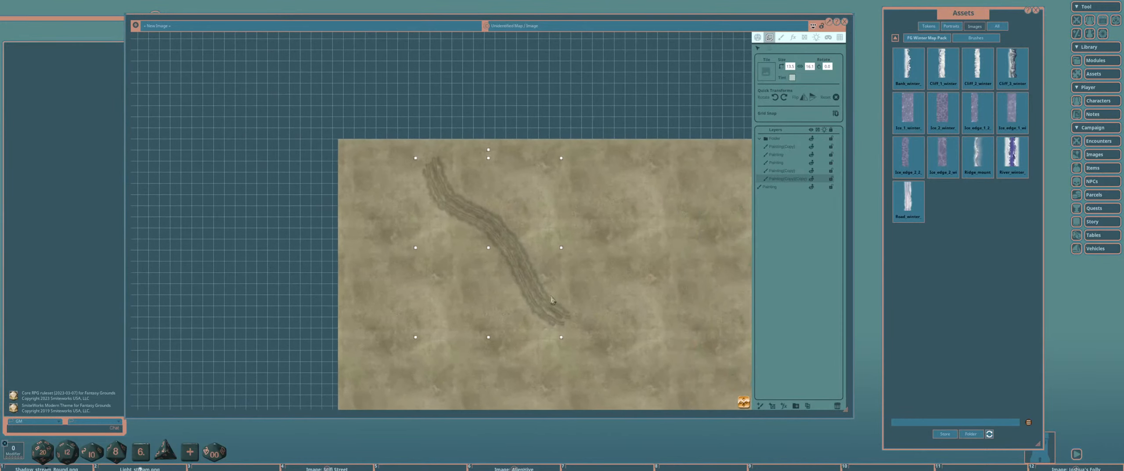
pyautogui.scroll(3, 544, 282)
pyautogui.scroll(2, 459, 203)
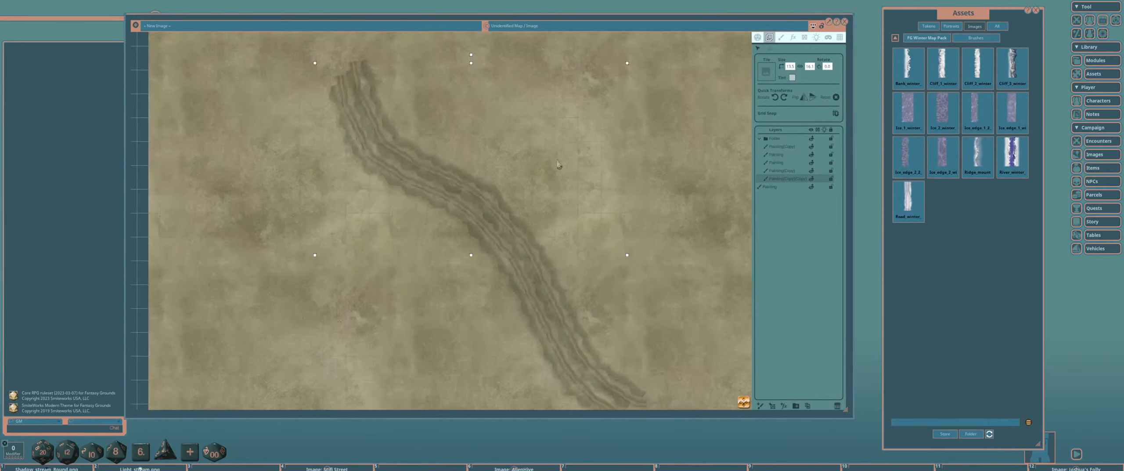
# Delete the two most recently duplicated ridge layers from the road folder.
pyautogui.click(838, 405)
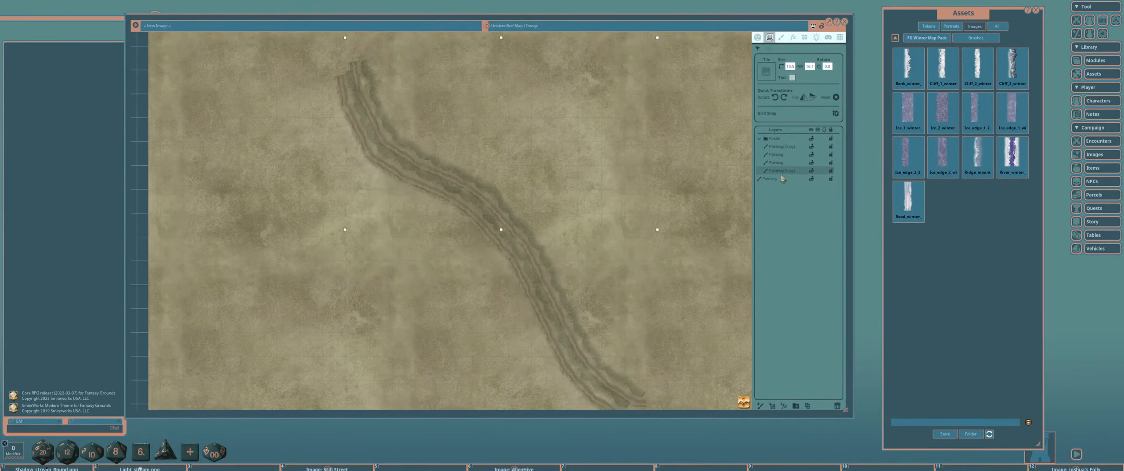
pyautogui.click(837, 406)
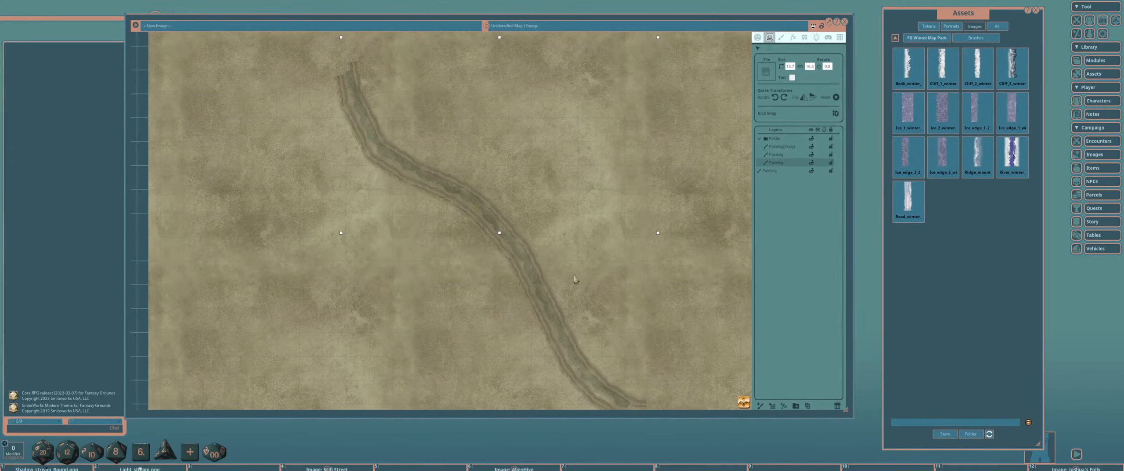
# Lower the opacity of the lowest painting layer in the road folder through its color's alpha value.
pyautogui.scroll(-2, 576, 279)
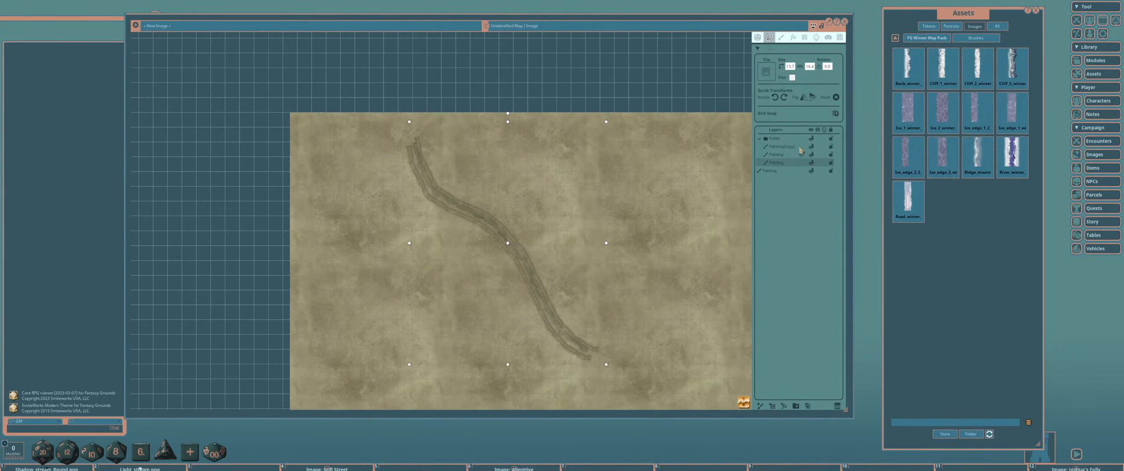
pyautogui.click(793, 78)
pyautogui.moveTo(573, 269); pyautogui.dragTo(564, 273)
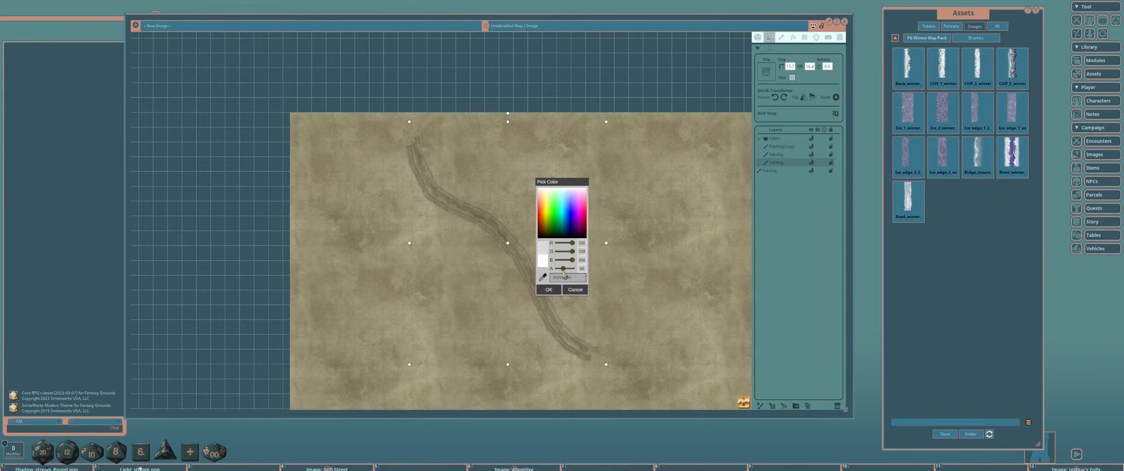
pyautogui.click(549, 289)
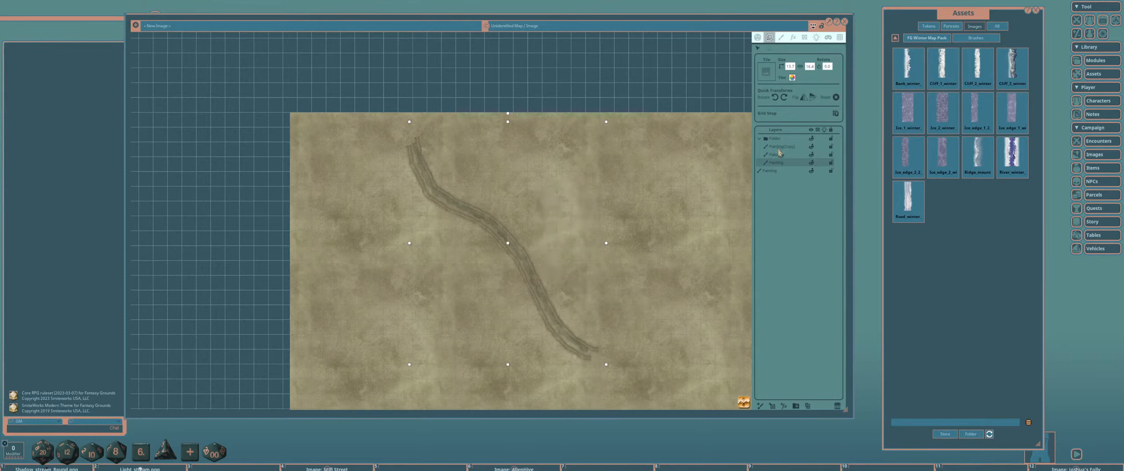
# Select the painting layer just above in the road folder and slightly lower its alpha.
pyautogui.click(778, 154)
pyautogui.click(792, 79)
pyautogui.moveTo(572, 268); pyautogui.dragTo(568, 269)
pyautogui.scroll(4, 492, 226)
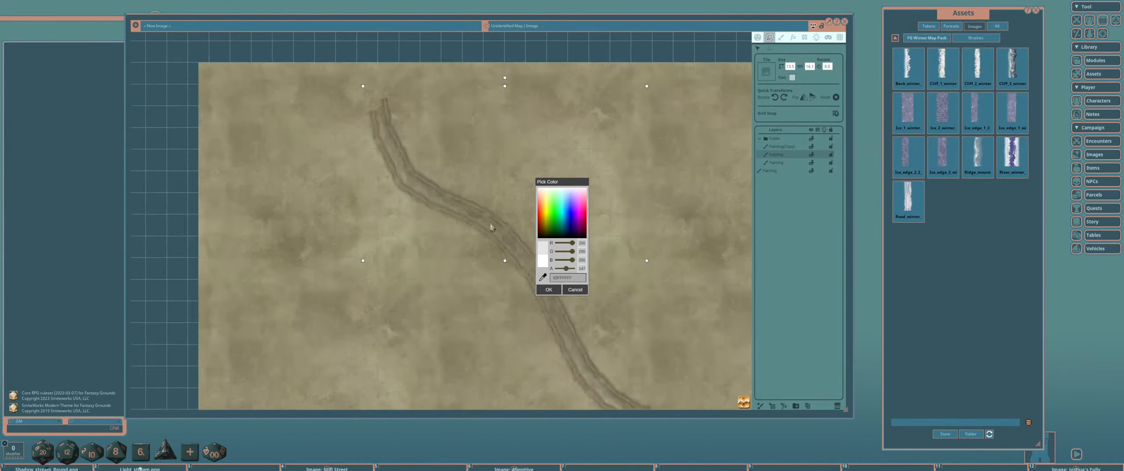
pyautogui.click(544, 290)
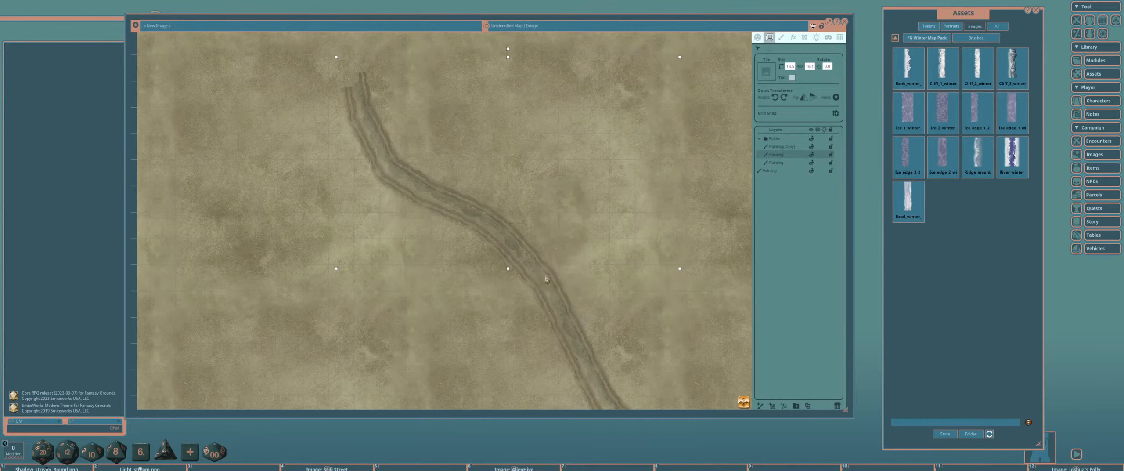
# Add a new empty painting layer at the top of the road folder.
pyautogui.scroll(-4, 516, 261)
pyautogui.scroll(4, 519, 259)
pyautogui.scroll(-2, 523, 252)
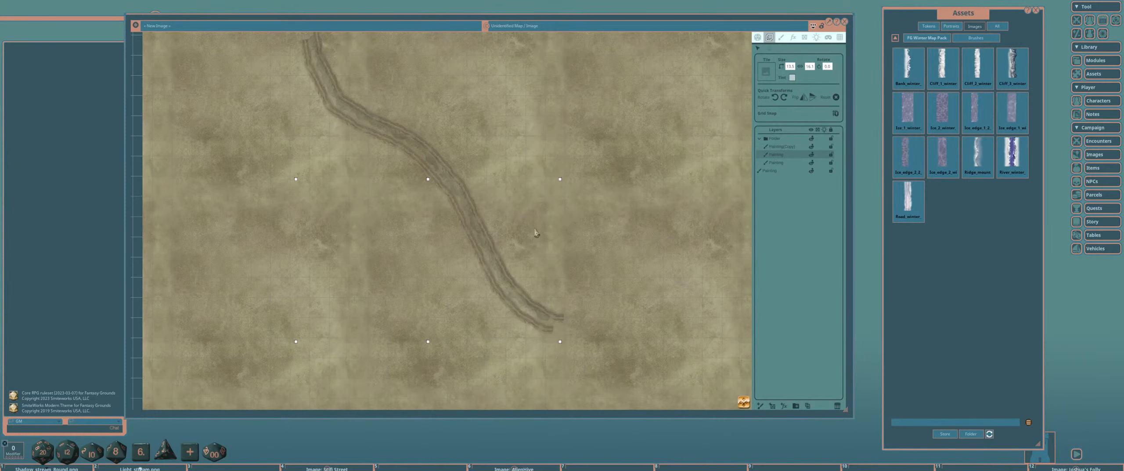
pyautogui.scroll(3, 531, 242)
pyautogui.scroll(-2, 571, 250)
pyautogui.moveTo(578, 250); pyautogui.dragTo(528, 231)
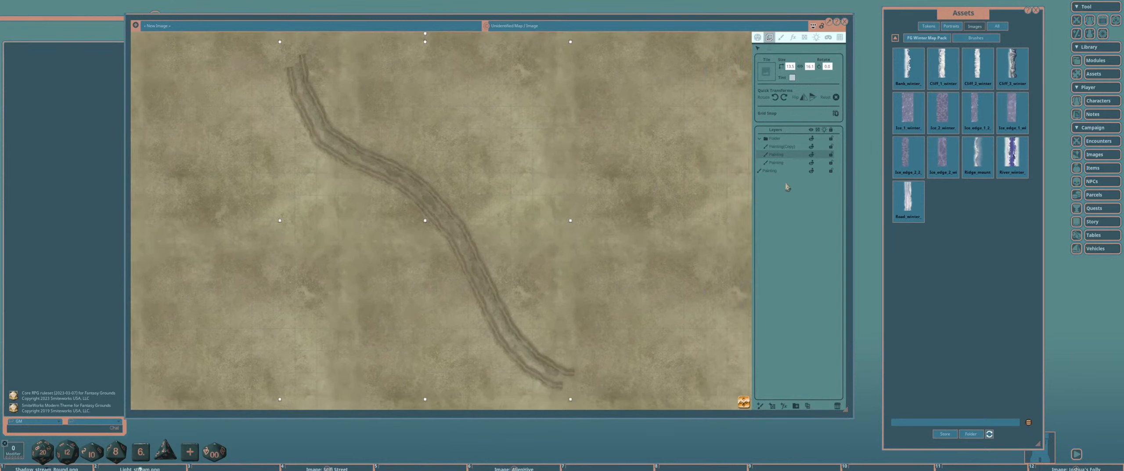
pyautogui.moveTo(793, 141); pyautogui.dragTo(784, 149)
pyautogui.scroll(2, 501, 196)
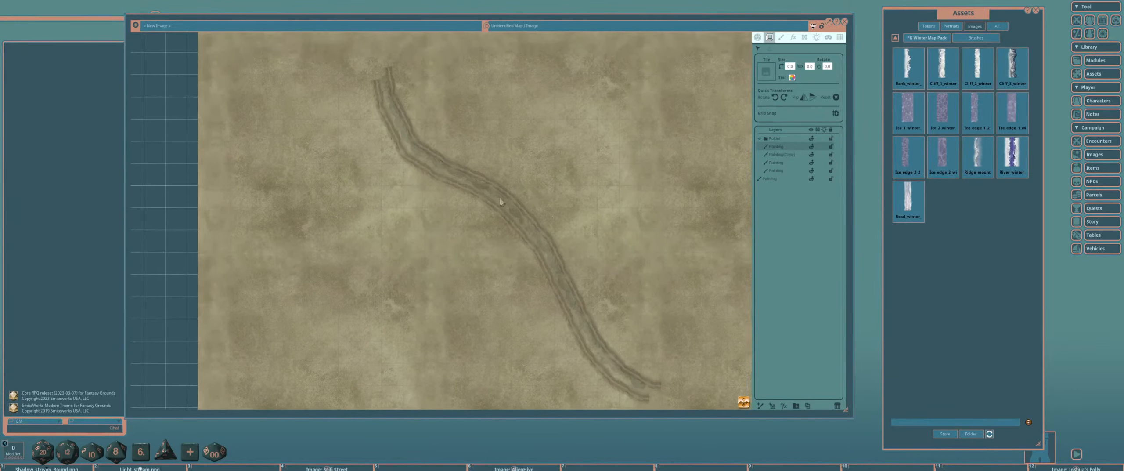
# Examine the softened road and its ridged edges closely along its full length.
pyautogui.scroll(2, 564, 136)
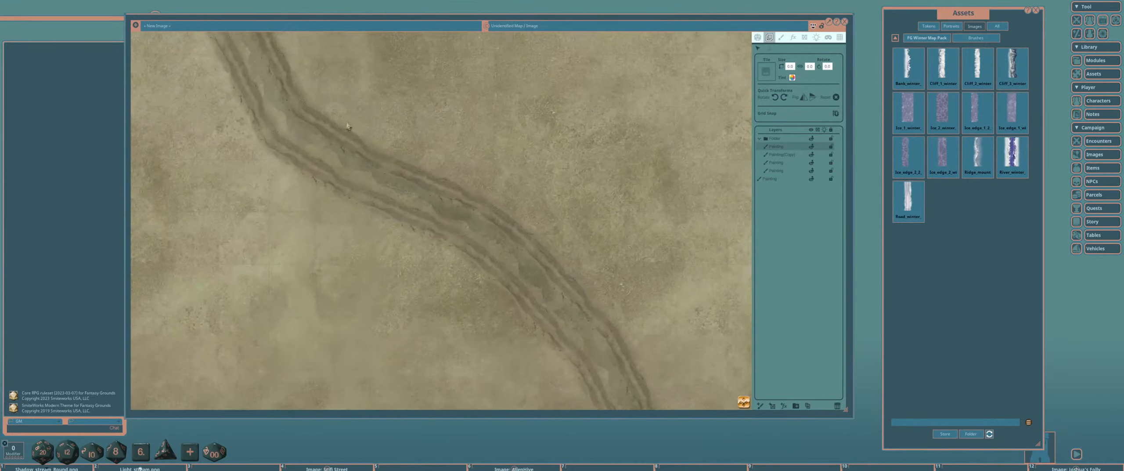
pyautogui.scroll(-2, 628, 258)
pyautogui.moveTo(629, 258); pyautogui.dragTo(504, 134)
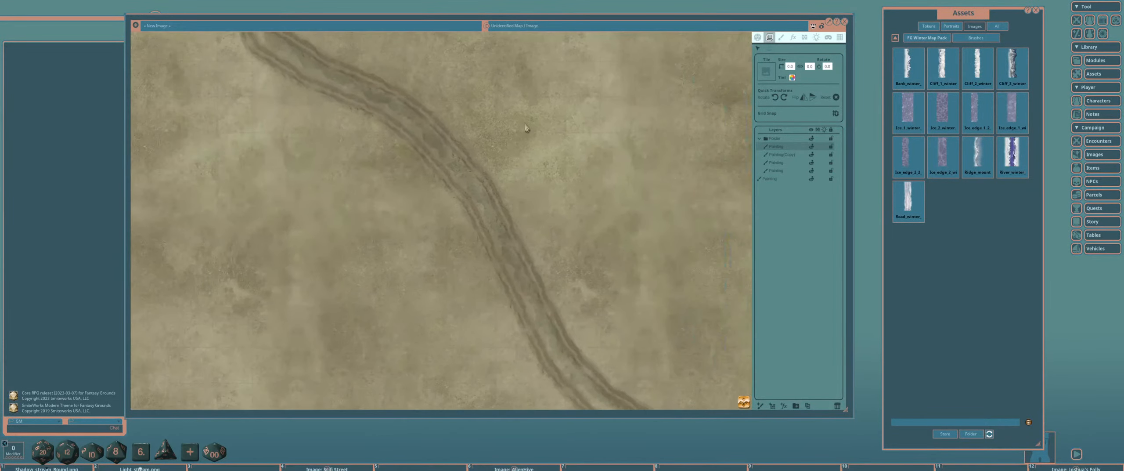
pyautogui.moveTo(626, 356); pyautogui.dragTo(589, 225)
pyautogui.scroll(1, 529, 211)
pyautogui.scroll(-4, 528, 207)
pyautogui.scroll(2, 537, 183)
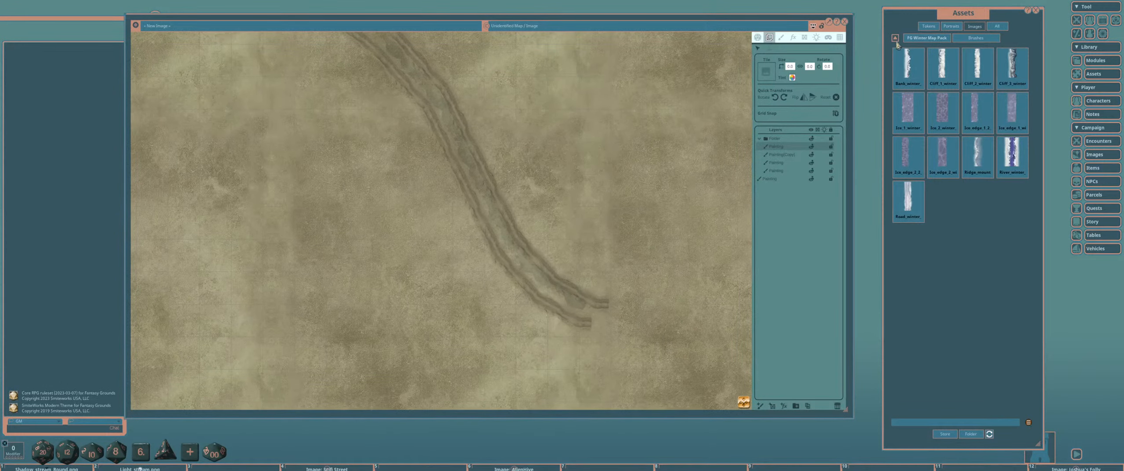
# Browse to the Effects folder of the FG Winter Map Pack and preview several snow patch images.
pyautogui.click(919, 39)
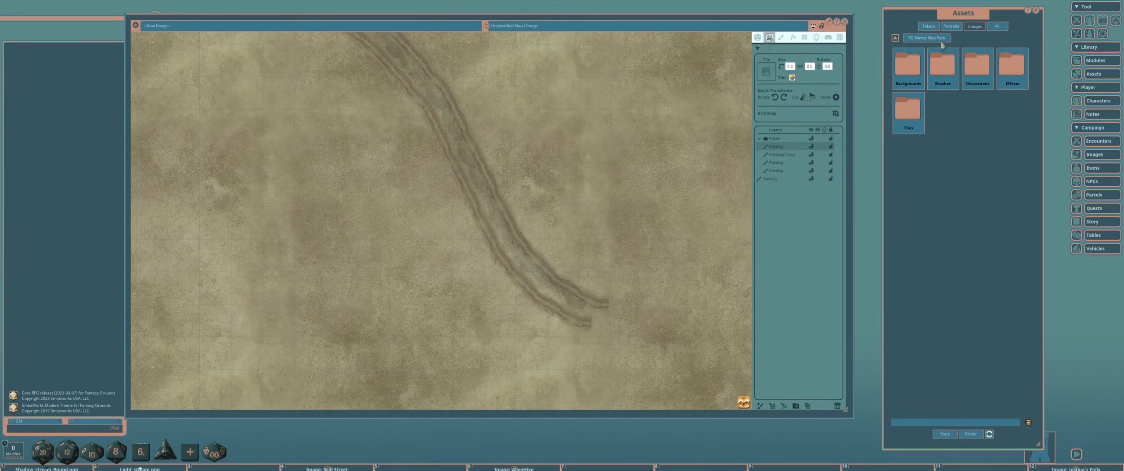
pyautogui.click(1012, 62)
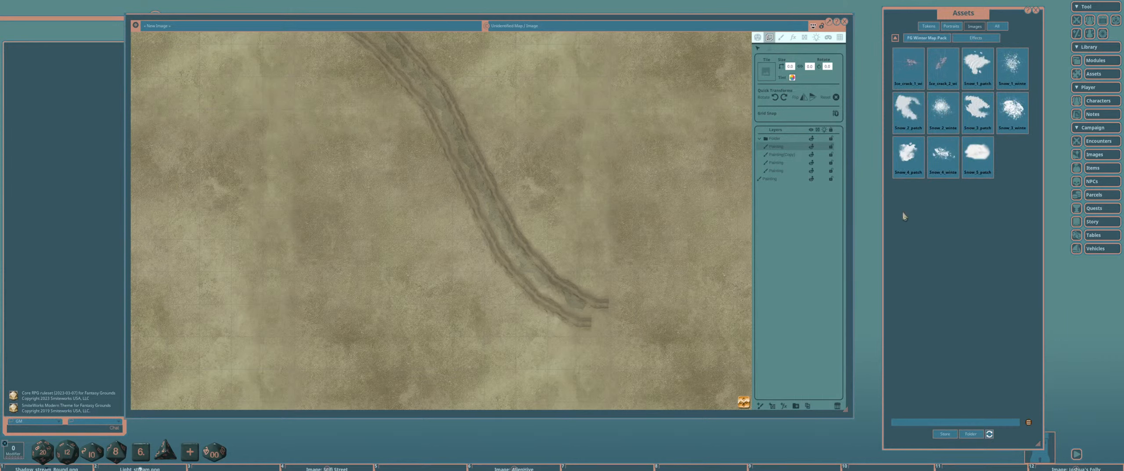
pyautogui.click(908, 153)
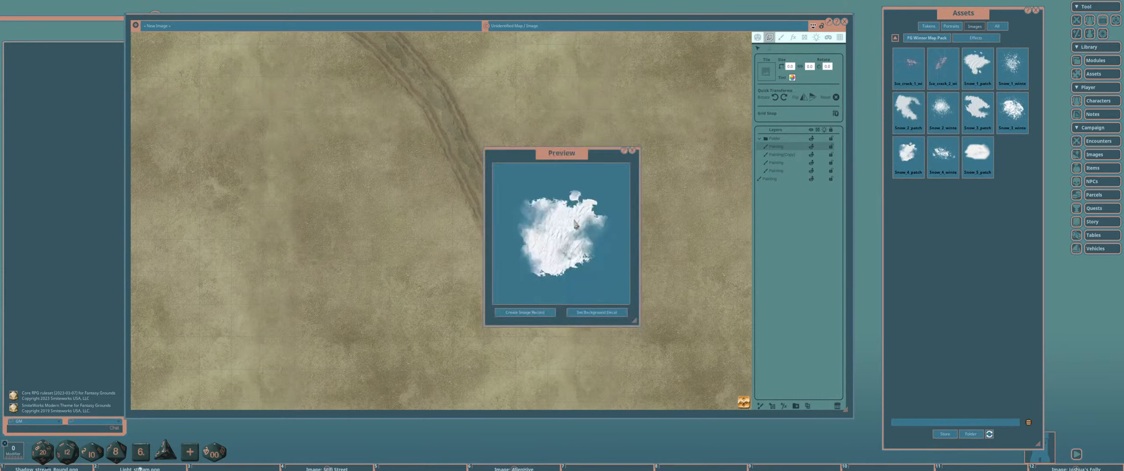
pyautogui.click(632, 151)
pyautogui.click(977, 153)
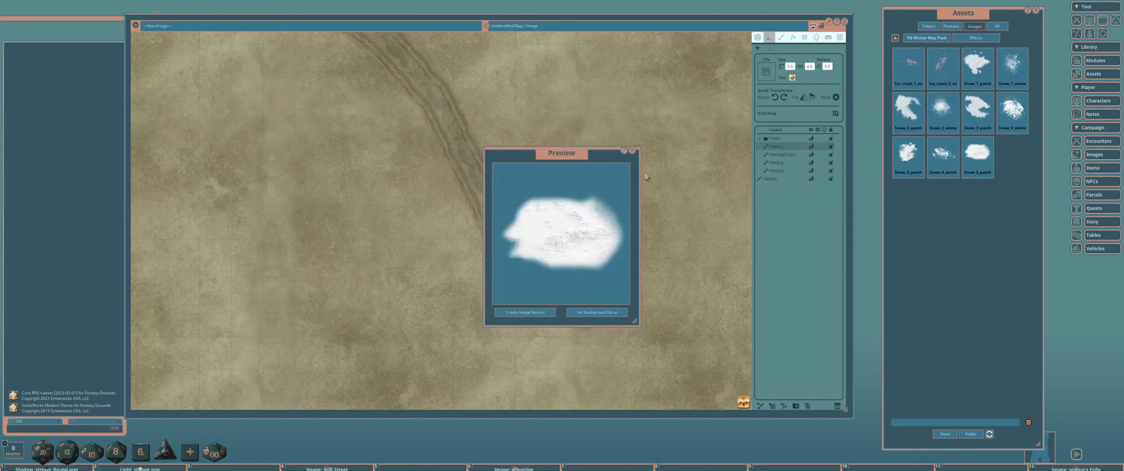
pyautogui.click(635, 150)
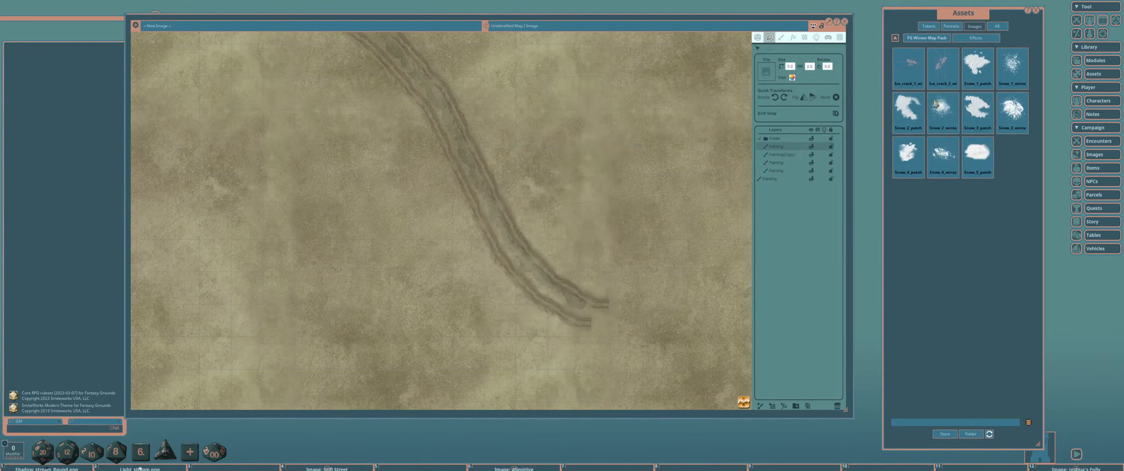
pyautogui.click(978, 109)
pyautogui.click(635, 151)
pyautogui.click(978, 65)
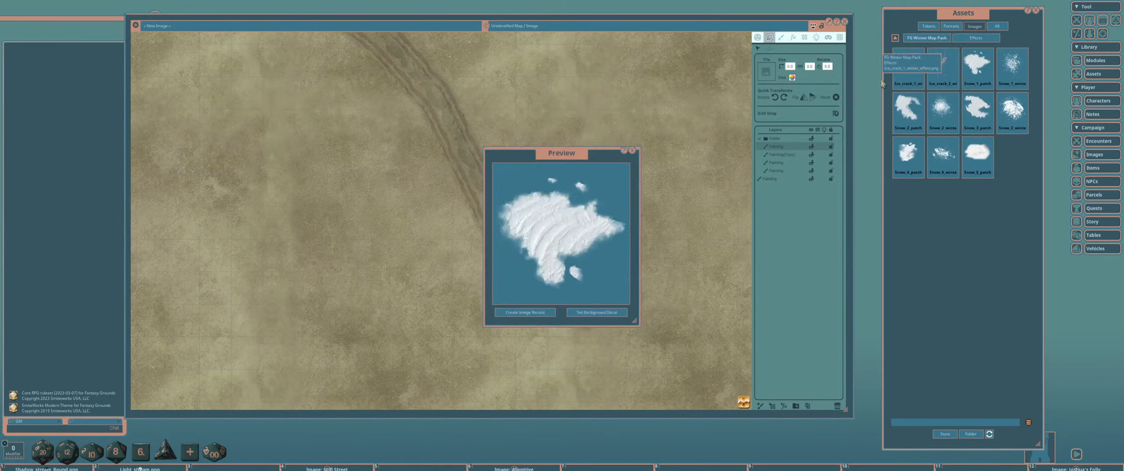
pyautogui.click(632, 151)
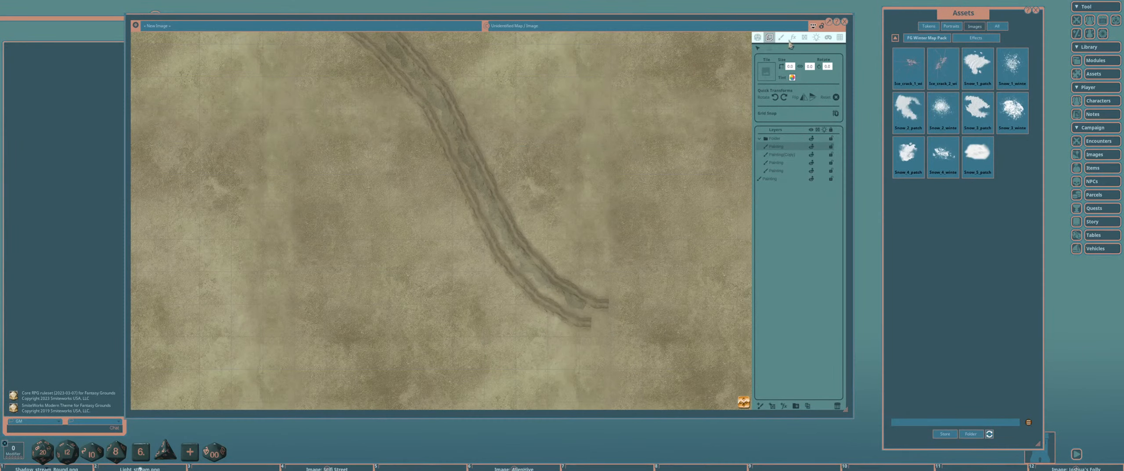
# Switch to painting with the stamp tool and load the Snow_1_patch image as its brush.
pyautogui.click(782, 38)
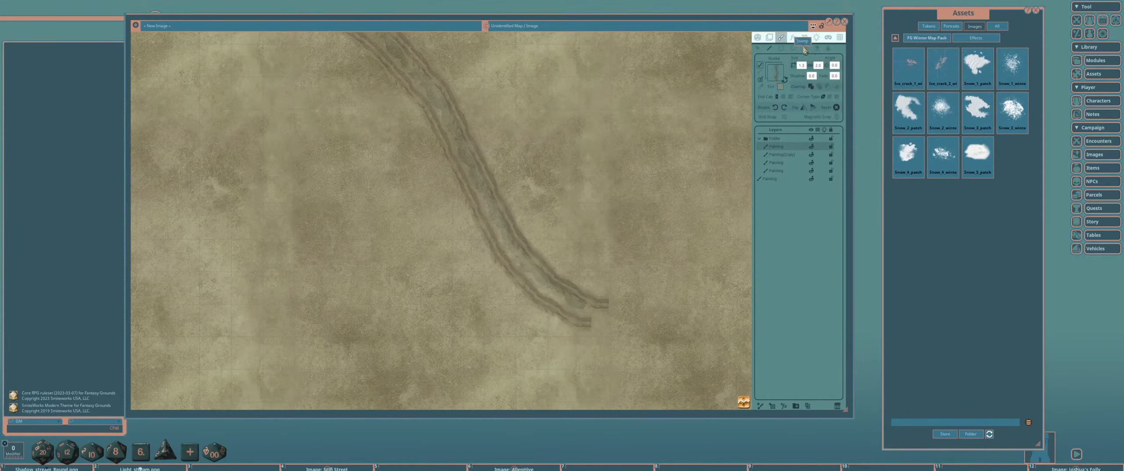
pyautogui.click(805, 48)
pyautogui.moveTo(975, 68); pyautogui.dragTo(776, 71)
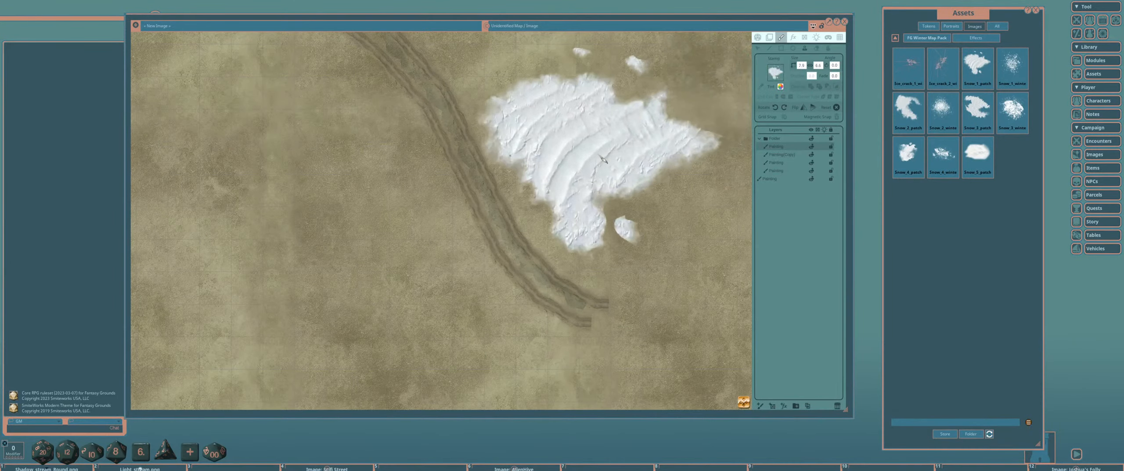
pyautogui.scroll(1, 606, 163)
# Tint the snow patch stamp with color FF958E6B and scale it down beside the road.
pyautogui.click(780, 86)
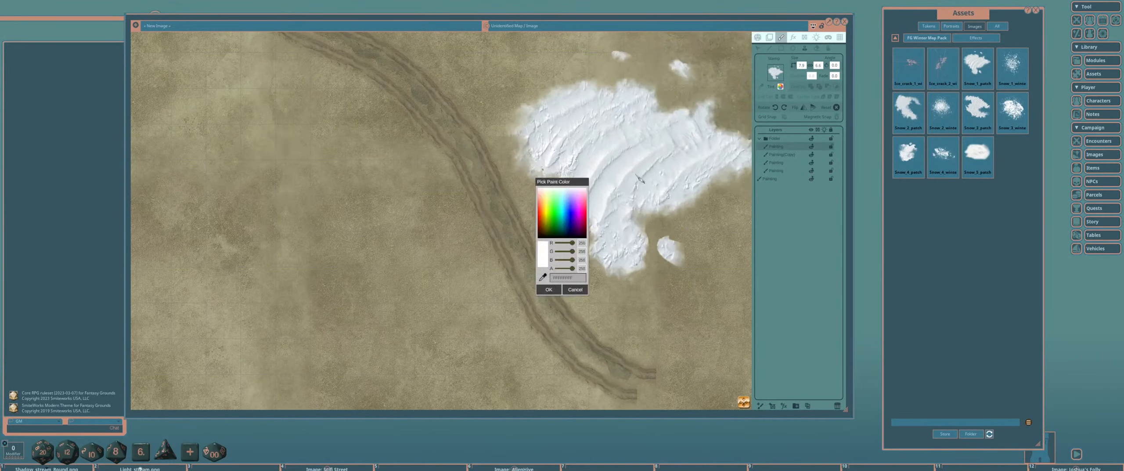
pyautogui.click(573, 277)
pyautogui.write('FF958E6B')
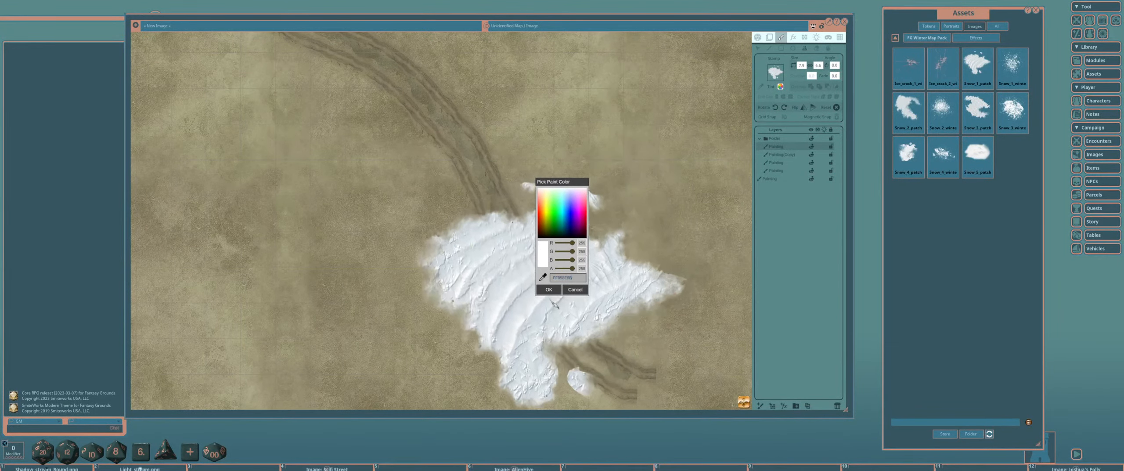
pyautogui.click(551, 291)
pyautogui.moveTo(552, 170); pyautogui.dragTo(612, 274)
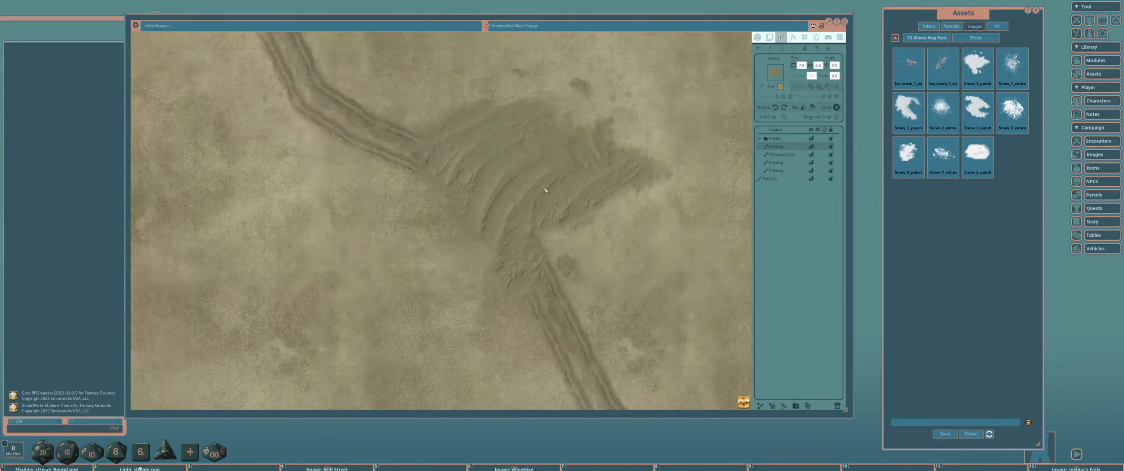
pyautogui.scroll(-5, 544, 189)
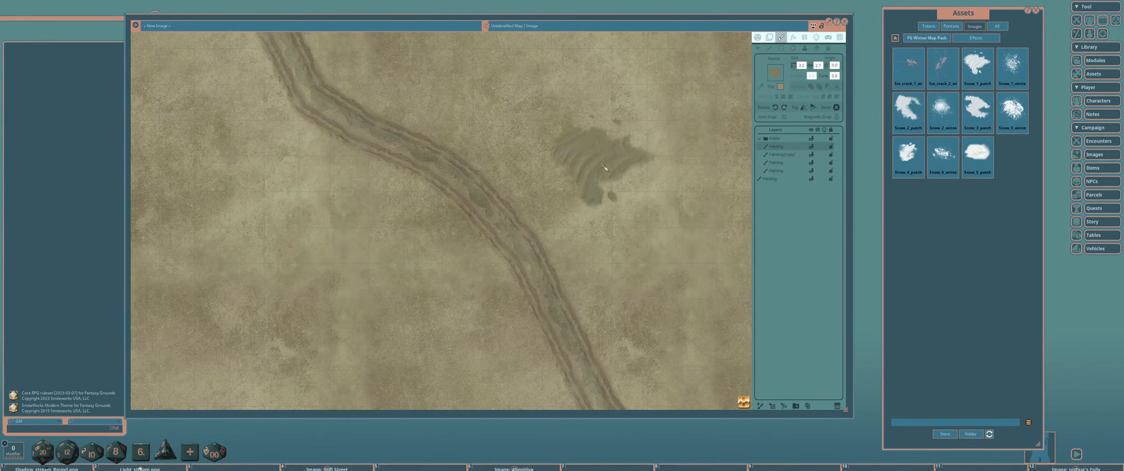
# Readjust the paint color of the snow patch stamp to blend with the ground.
pyautogui.click(781, 87)
pyautogui.click(662, 167)
pyautogui.click(549, 290)
pyautogui.moveTo(441, 127); pyautogui.dragTo(590, 275)
# Scale down and rotate the tinted patch stamp and place patches over the road's edges near its upper bend.
pyautogui.scroll(5, 507, 222)
pyautogui.scroll(-6, 508, 219)
pyautogui.scroll(5, 501, 219)
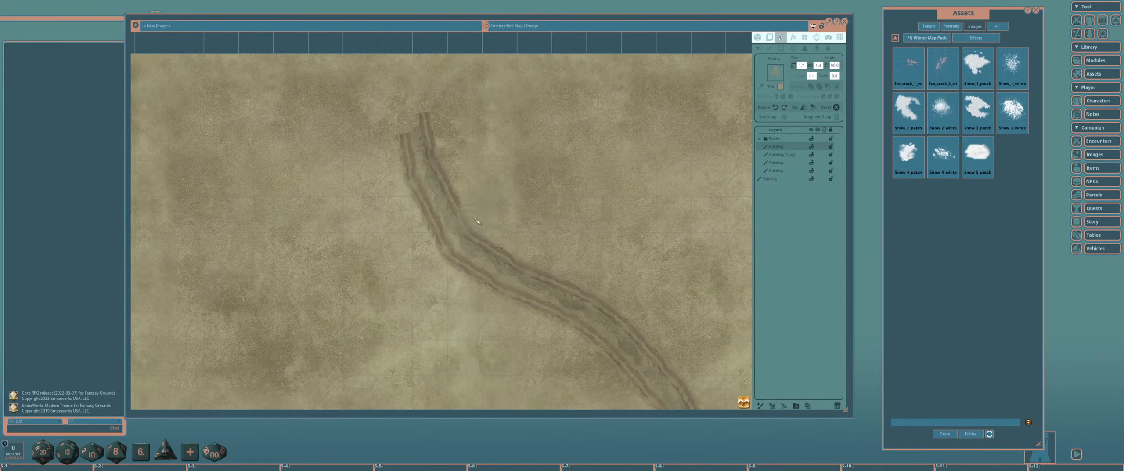
pyautogui.scroll(-4, 476, 223)
pyautogui.click(479, 221)
pyautogui.scroll(-5, 405, 178)
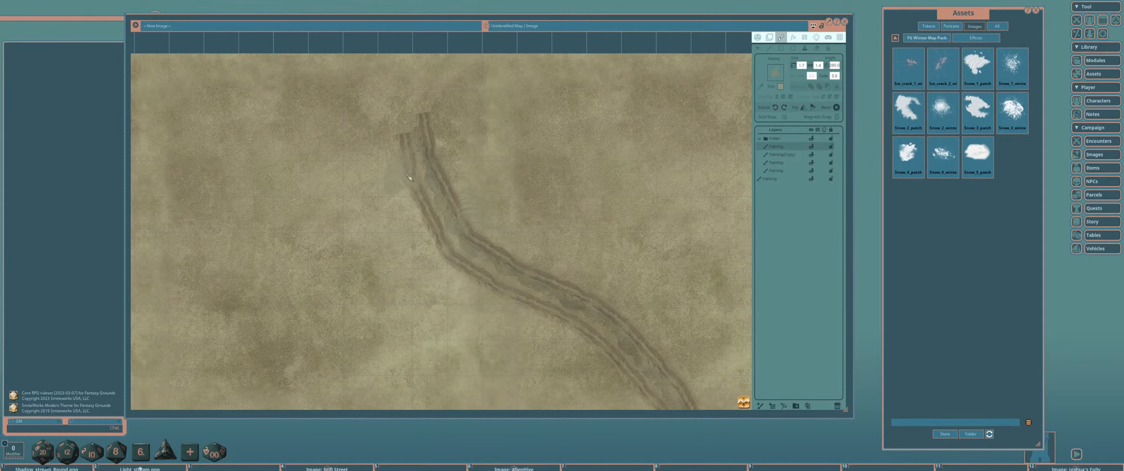
pyautogui.scroll(2, 366, 201)
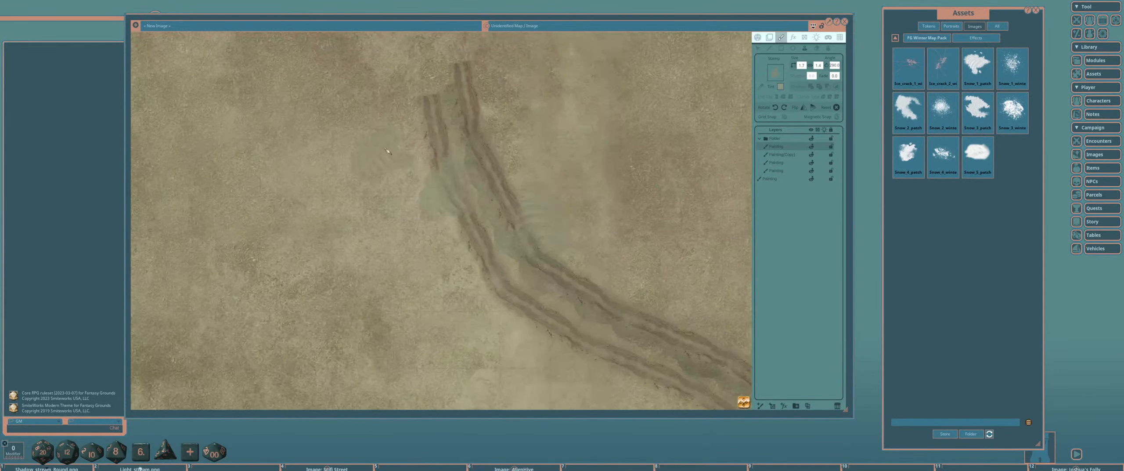
# Rotate the tinted patch stamp and place patches over the road's upper end to fade it into the ground.
pyautogui.scroll(-5, 364, 160)
pyautogui.scroll(2, 364, 76)
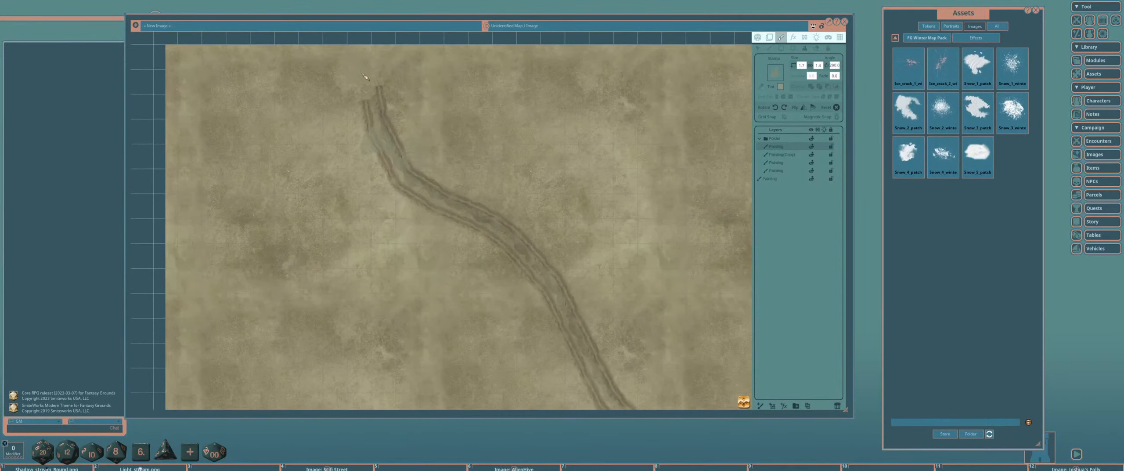
pyautogui.scroll(5, 360, 105)
pyautogui.scroll(10, 364, 88)
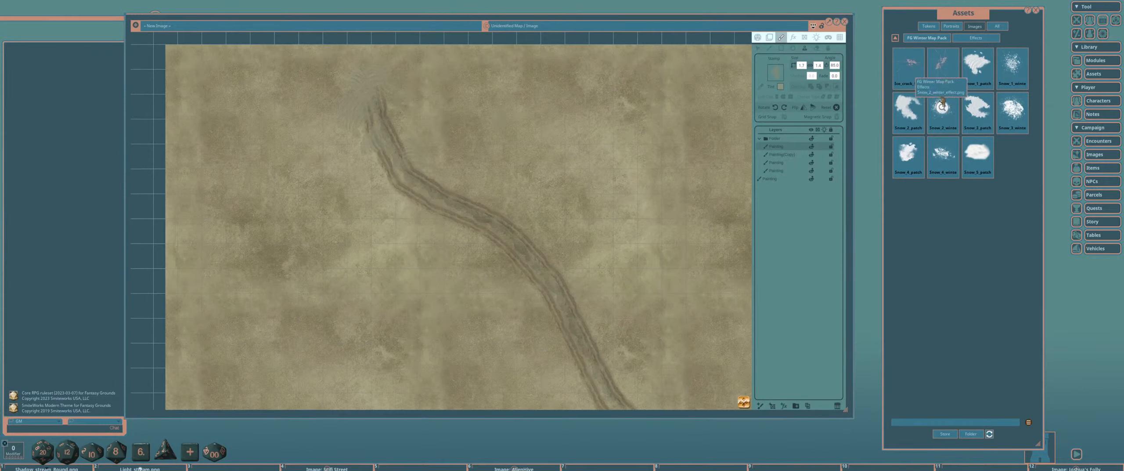
# Load the Snow_2_winter image as the stamp and tint it to the brown color of the ground.
pyautogui.moveTo(937, 105); pyautogui.dragTo(774, 75)
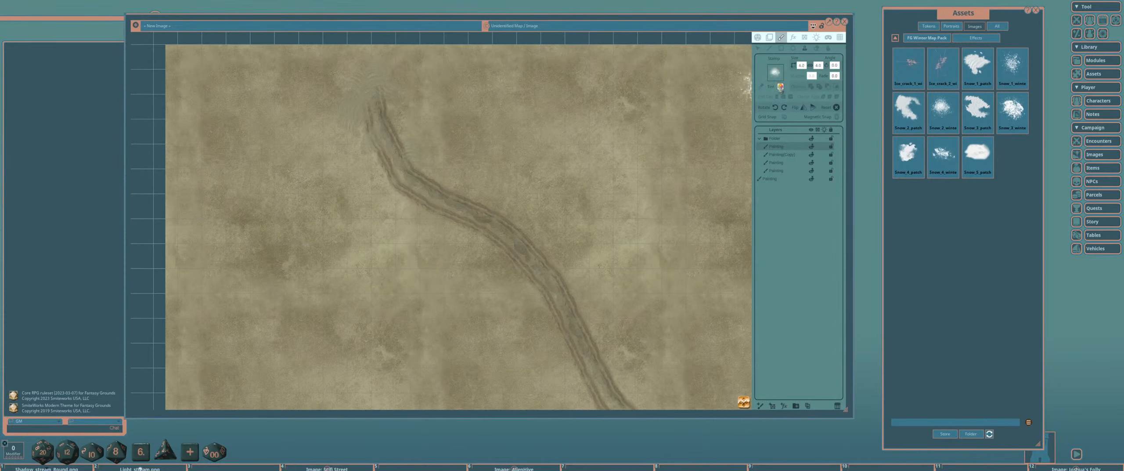
pyautogui.click(782, 90)
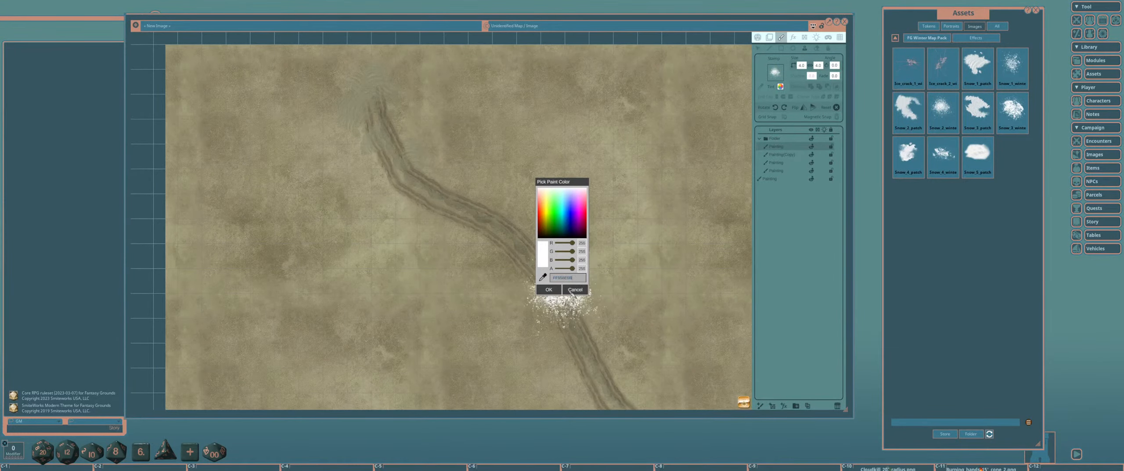
pyautogui.click(550, 289)
# Stamp the tinted snow scatter over the road from its upper end along the bends, rotating it between placements.
pyautogui.moveTo(378, 109); pyautogui.dragTo(487, 222)
pyautogui.scroll(5, 483, 223)
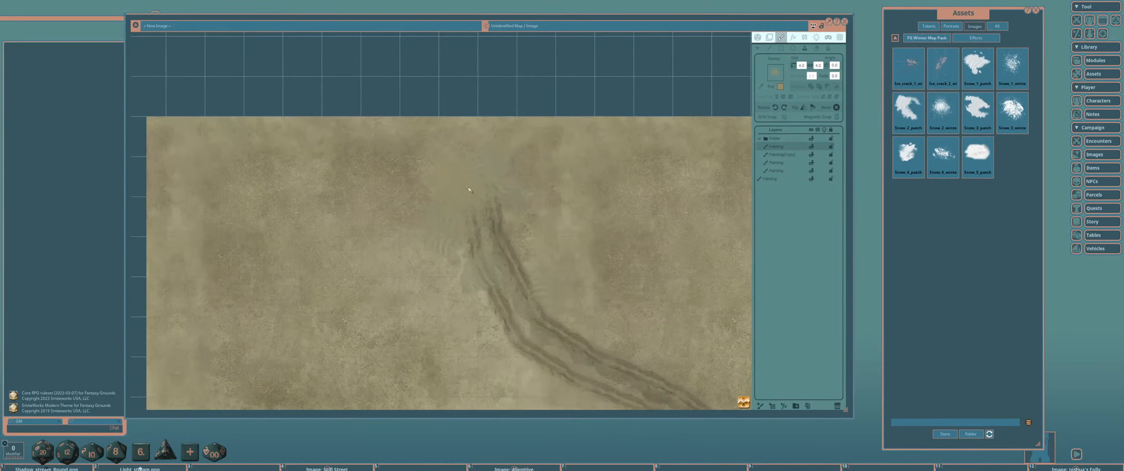
pyautogui.keyDown('shift'); pyautogui.scroll(-1, 316, 181); pyautogui.keyUp('shift')
pyautogui.moveTo(549, 358); pyautogui.dragTo(410, 169)
pyautogui.scroll(-5, 413, 169)
pyautogui.moveTo(620, 225); pyautogui.dragTo(562, 154)
pyautogui.scroll(-7, 589, 199)
pyautogui.moveTo(594, 205); pyautogui.dragTo(497, 193)
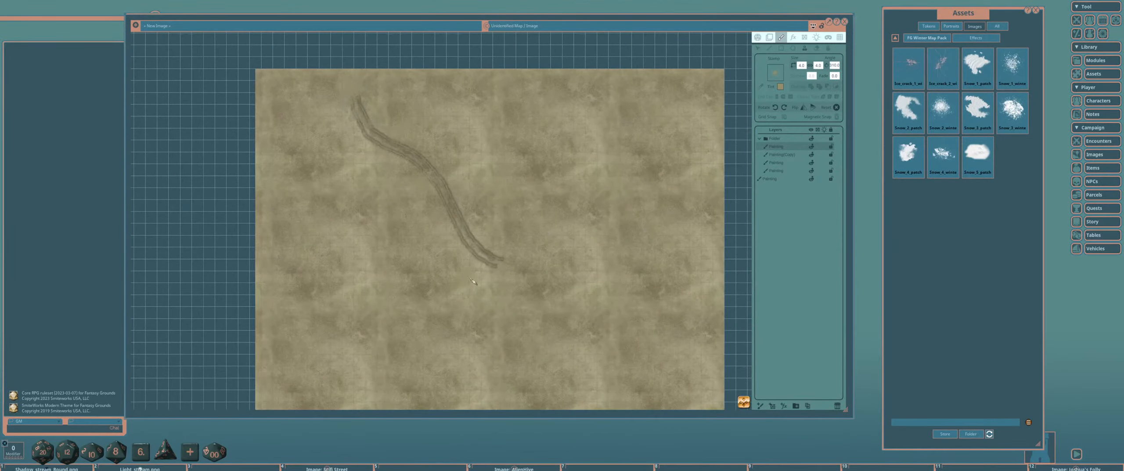
# Rotate and scale down the tinted scatter stamp and blend the road's lower end into the ground.
pyautogui.keyDown('shift'); pyautogui.scroll(-14, 475, 269); pyautogui.keyUp('shift')
pyautogui.keyDown('ctrl'); pyautogui.scroll(-8, 476, 213); pyautogui.keyUp('ctrl')
pyautogui.moveTo(498, 139); pyautogui.dragTo(415, 75)
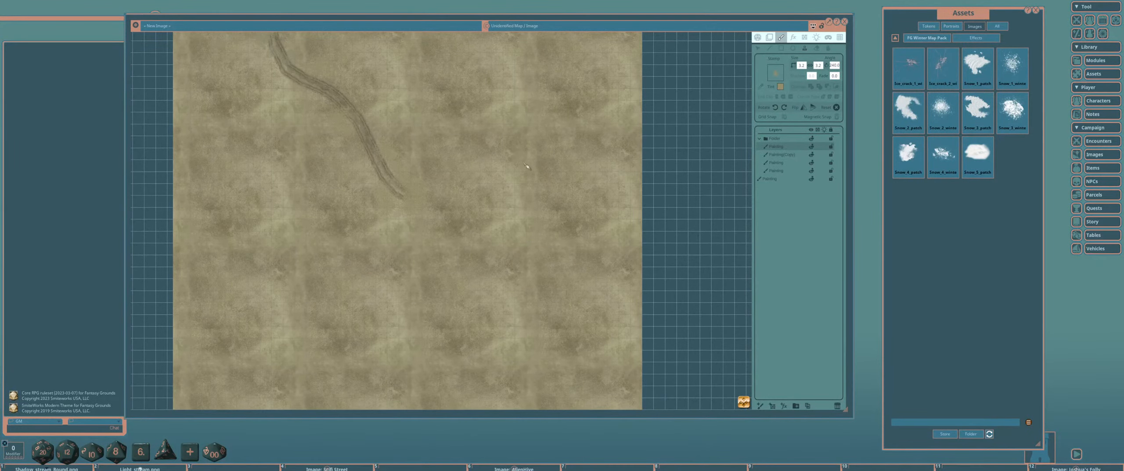
# Examine how the blended road and its faded ends look against the surrounding ground.
pyautogui.moveTo(524, 163); pyautogui.dragTo(546, 186)
pyautogui.scroll(3, 335, 114)
pyautogui.moveTo(335, 114); pyautogui.dragTo(405, 172)
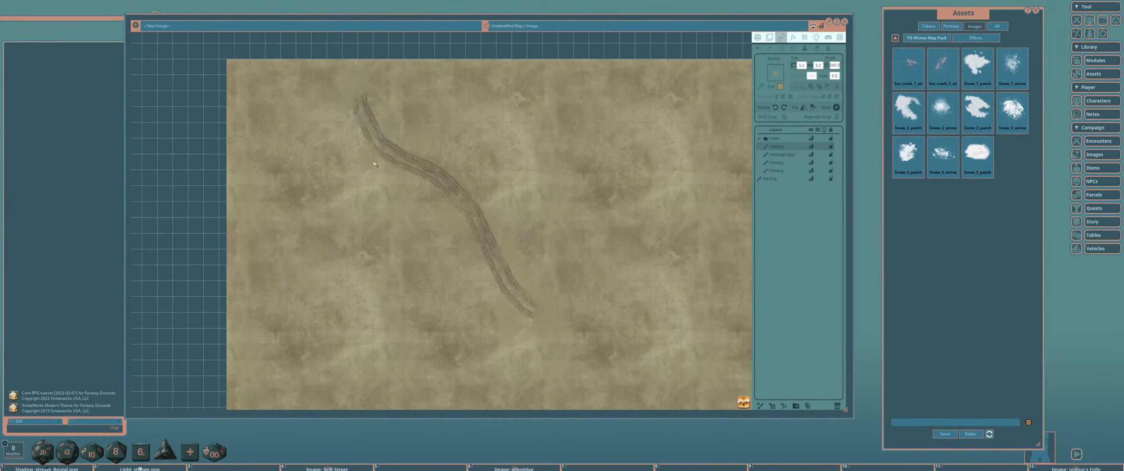
pyautogui.scroll(2, 524, 181)
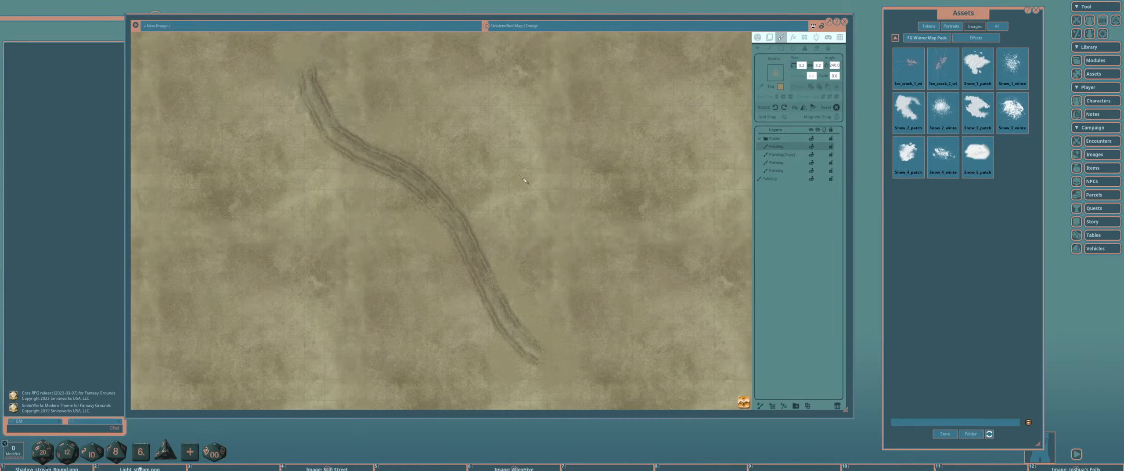
pyautogui.scroll(2, 509, 172)
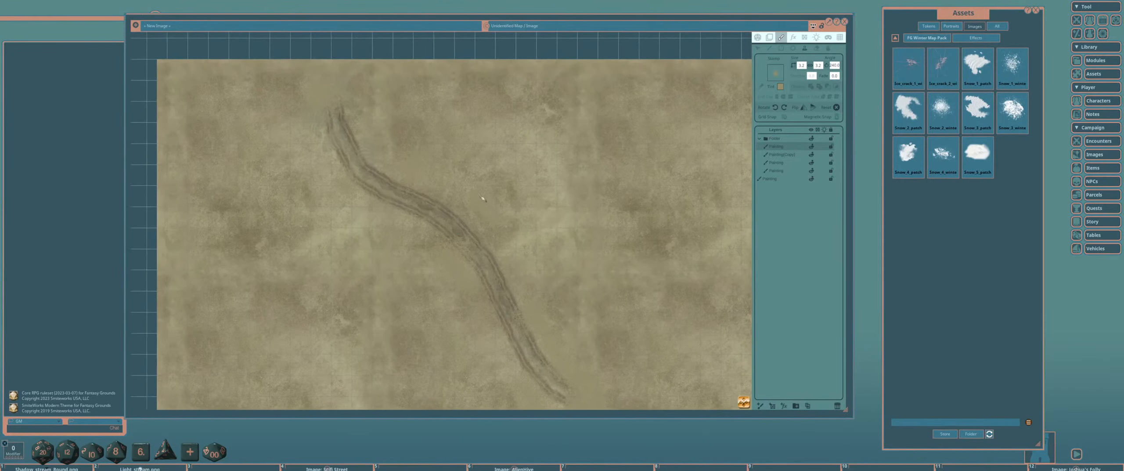
pyautogui.scroll(-2, 476, 183)
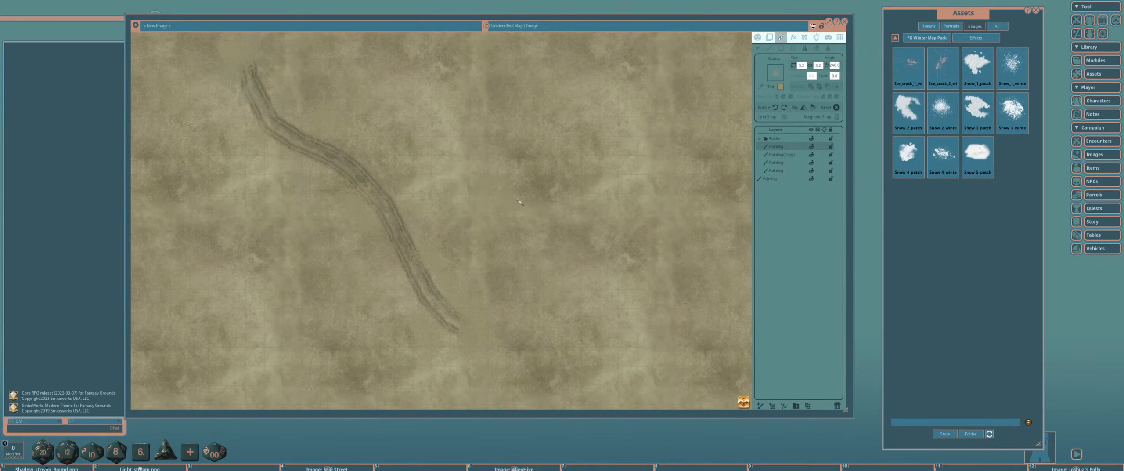
pyautogui.moveTo(723, 197); pyautogui.dragTo(641, 179)
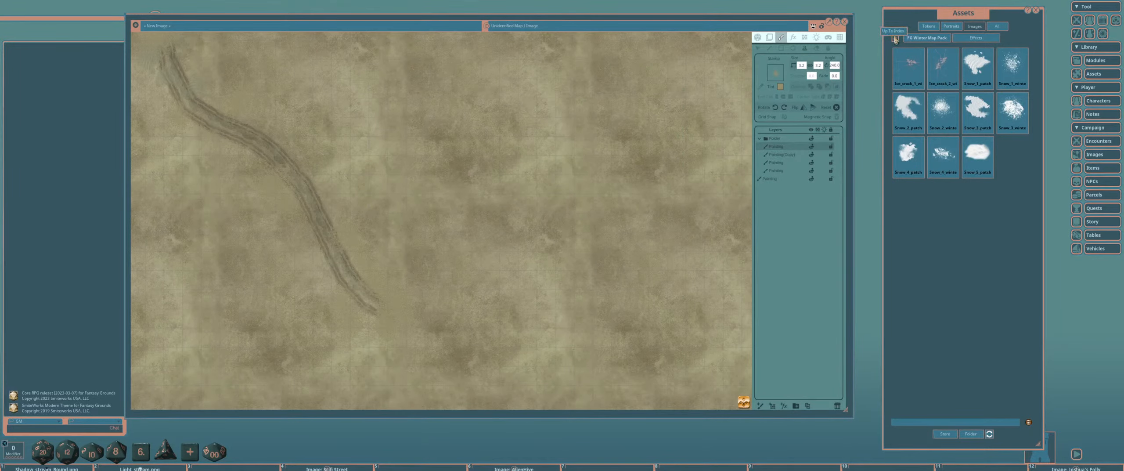
pyautogui.moveTo(529, 133); pyautogui.dragTo(486, 161)
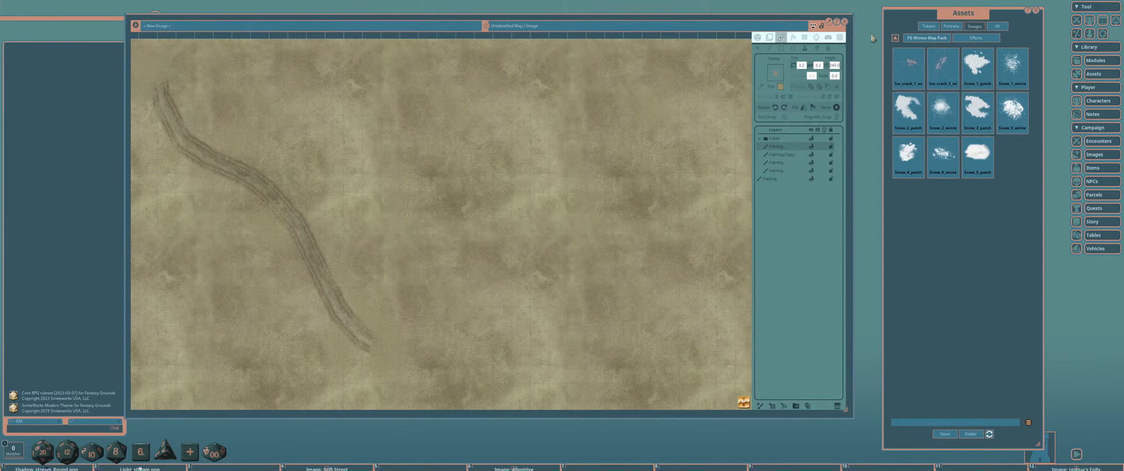
# Return the assets to the top-level folder list, collapse the road layers' folder and select the base Painting layer.
pyautogui.click(896, 38)
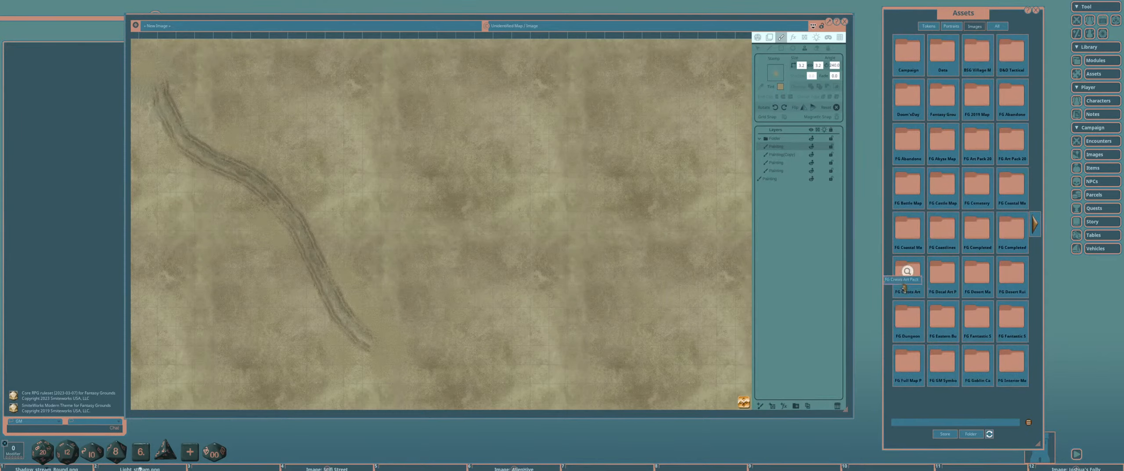
pyautogui.click(761, 139)
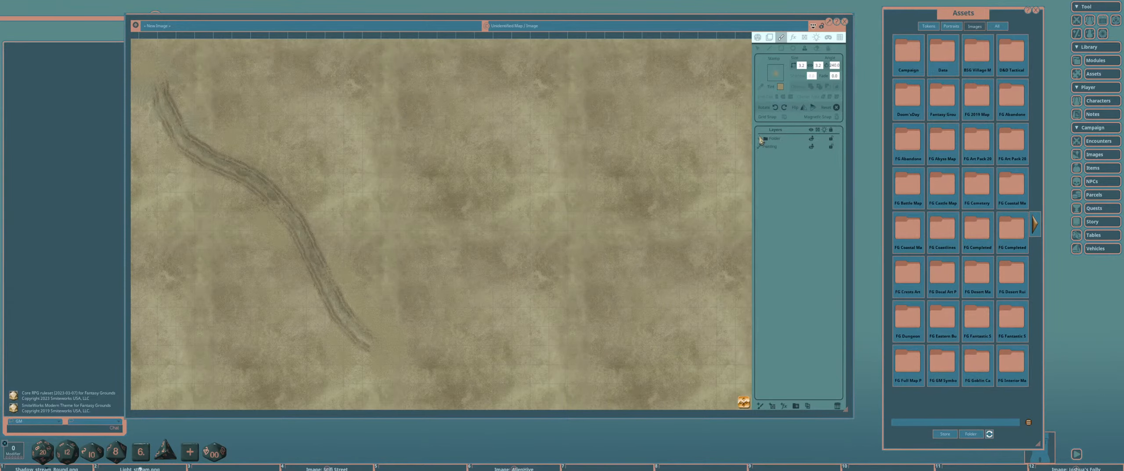
pyautogui.click(776, 147)
pyautogui.moveTo(636, 196); pyautogui.dragTo(579, 186)
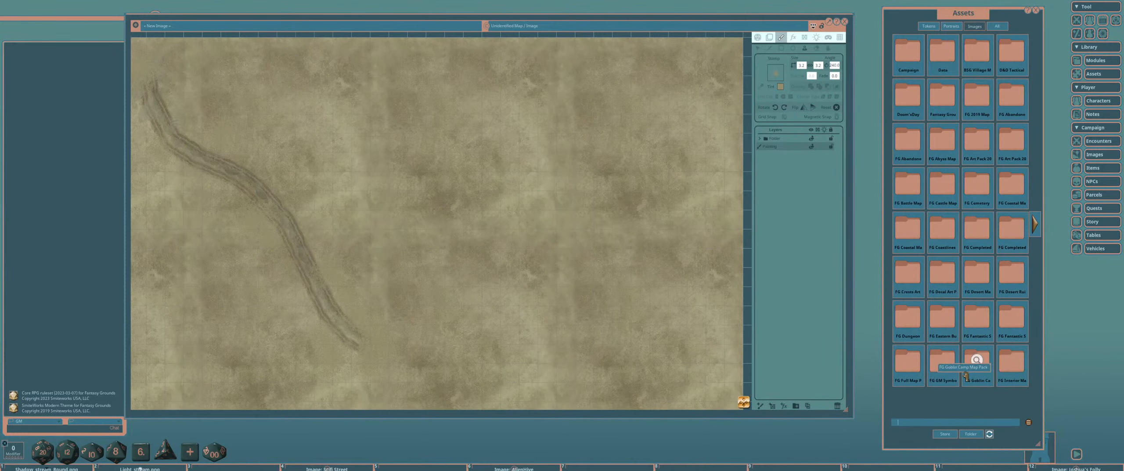
# Load a green grass decoration from FG Art Pack 2019 as the stamp and place the first patches east of the road.
pyautogui.click(977, 140)
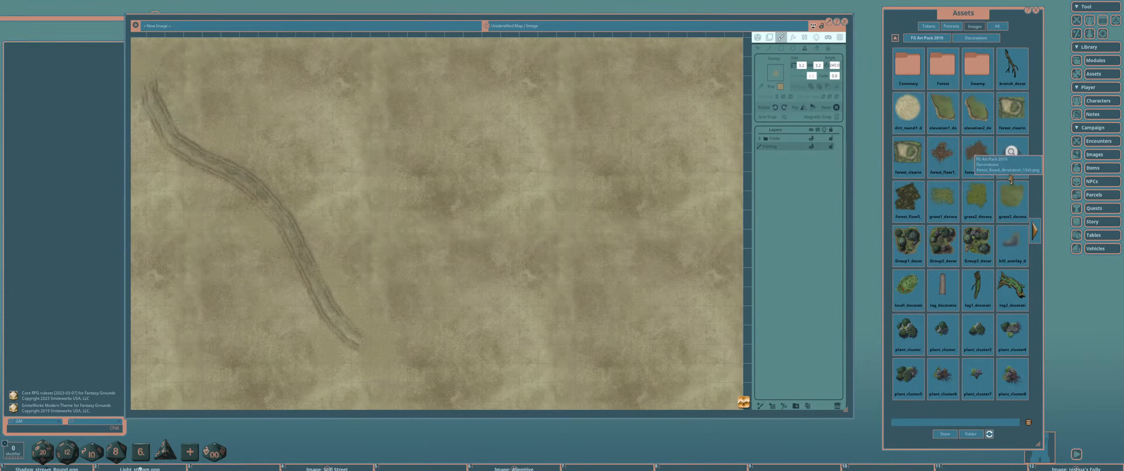
pyautogui.moveTo(785, 82); pyautogui.dragTo(782, 79)
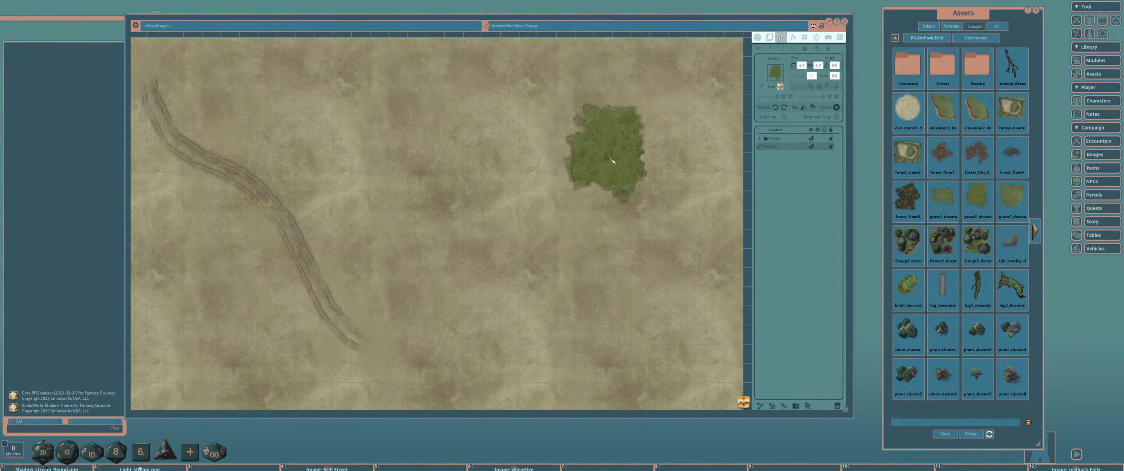
pyautogui.moveTo(611, 156); pyautogui.dragTo(645, 195)
pyautogui.click(612, 168)
pyautogui.scroll(4, 674, 235)
pyautogui.click(684, 202)
# Extend the greenery with more rotated grass patches, forming a large irregular area with gaps on the map's eastern half.
pyautogui.moveTo(682, 281); pyautogui.dragTo(597, 136)
pyautogui.scroll(-3, 593, 189)
pyautogui.moveTo(594, 189); pyautogui.dragTo(606, 218)
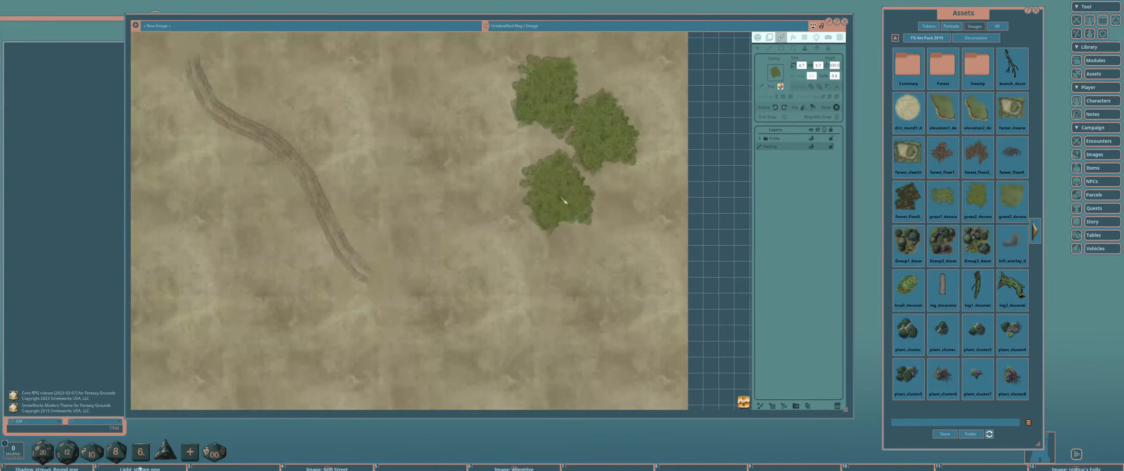
pyautogui.click(557, 206)
pyautogui.scroll(7, 500, 197)
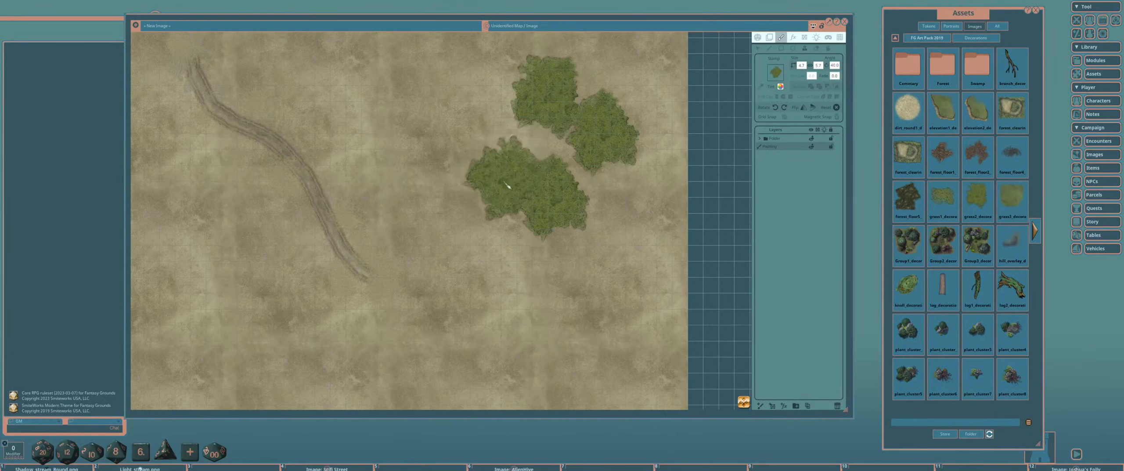
pyautogui.click(465, 173)
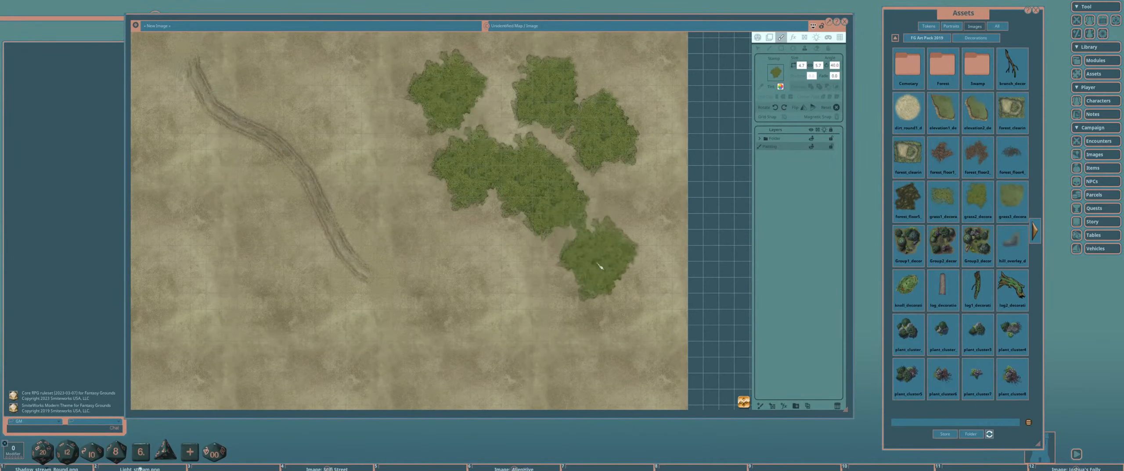
pyautogui.scroll(1, 596, 258)
pyautogui.scroll(-4, 577, 244)
pyautogui.click(576, 245)
pyautogui.scroll(-4, 642, 192)
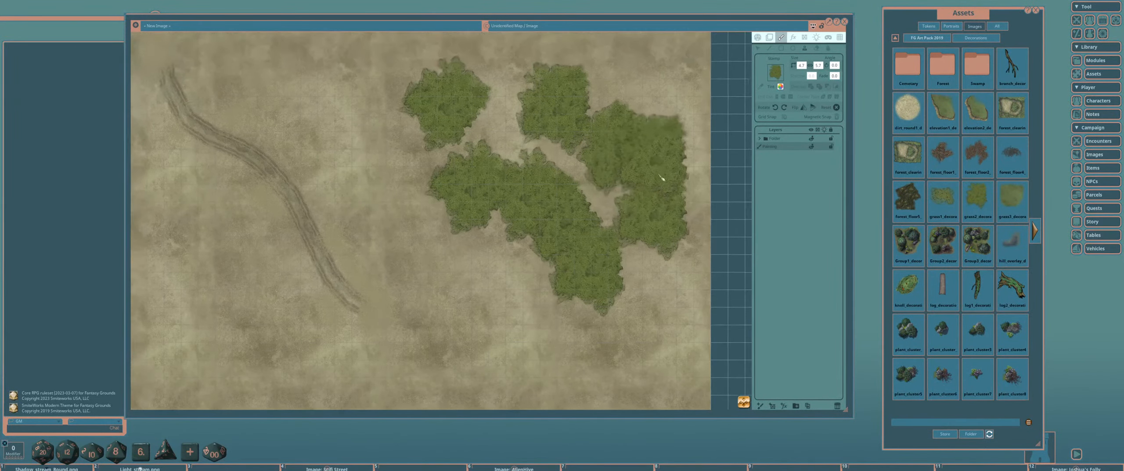
pyautogui.scroll(2, 617, 164)
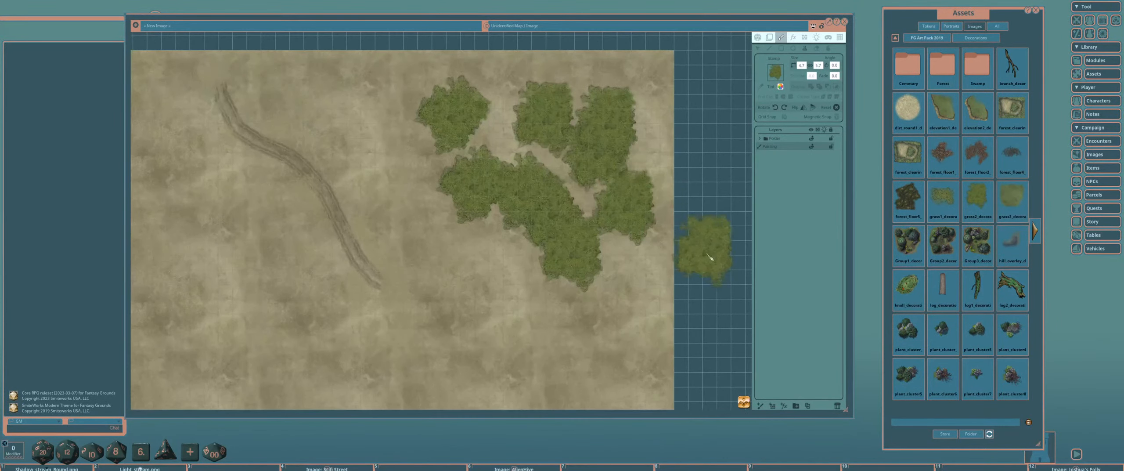
# Add a new painting layer above the folder and open the Brushes folder of FG Art Pack 2019.
pyautogui.click(760, 407)
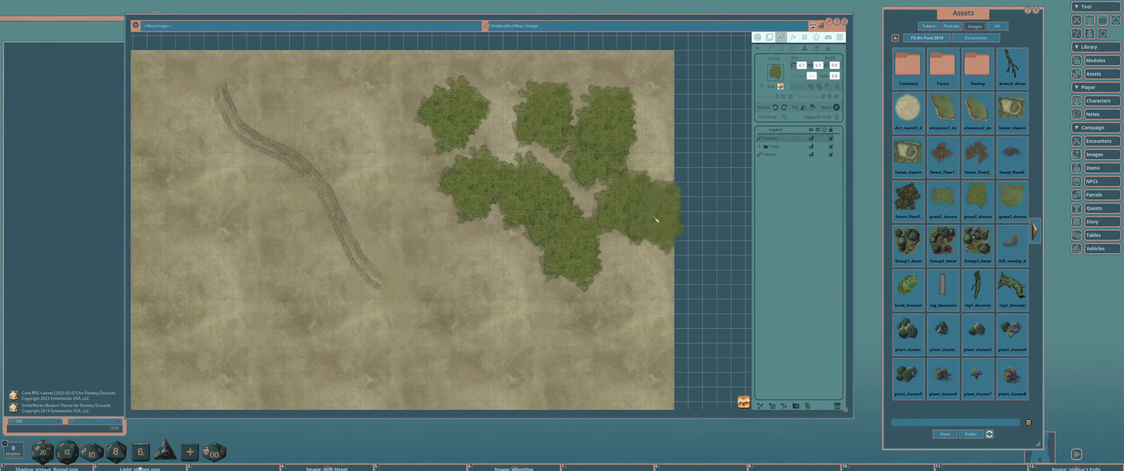
pyautogui.moveTo(652, 212); pyautogui.dragTo(661, 241)
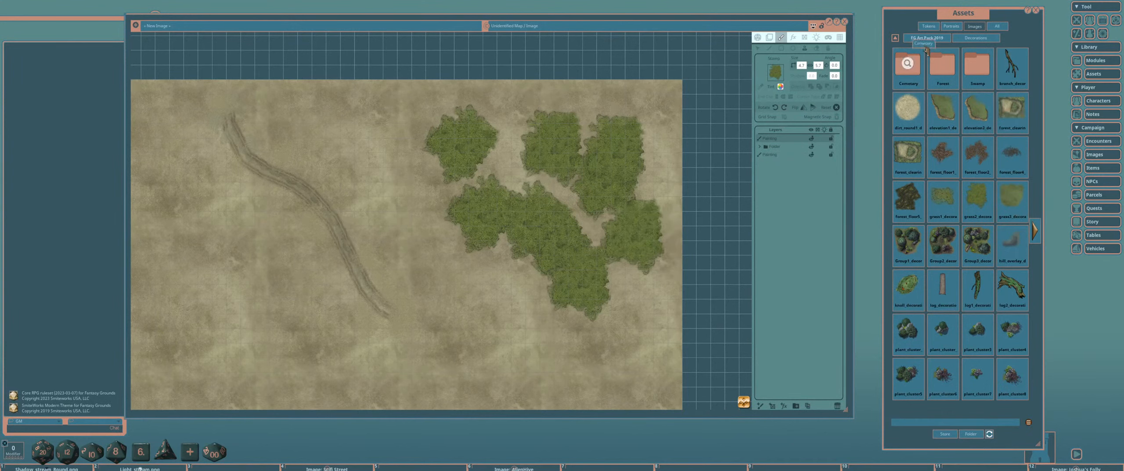
pyautogui.click(935, 38)
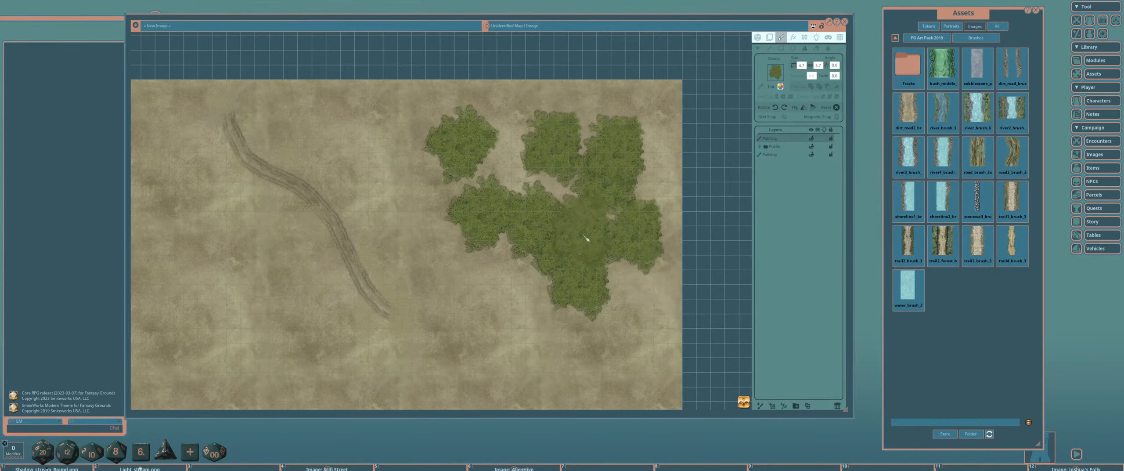
pyautogui.scroll(1, 720, 249)
# Preview several of the trail brush images to compare their path textures and edges.
pyautogui.click(908, 244)
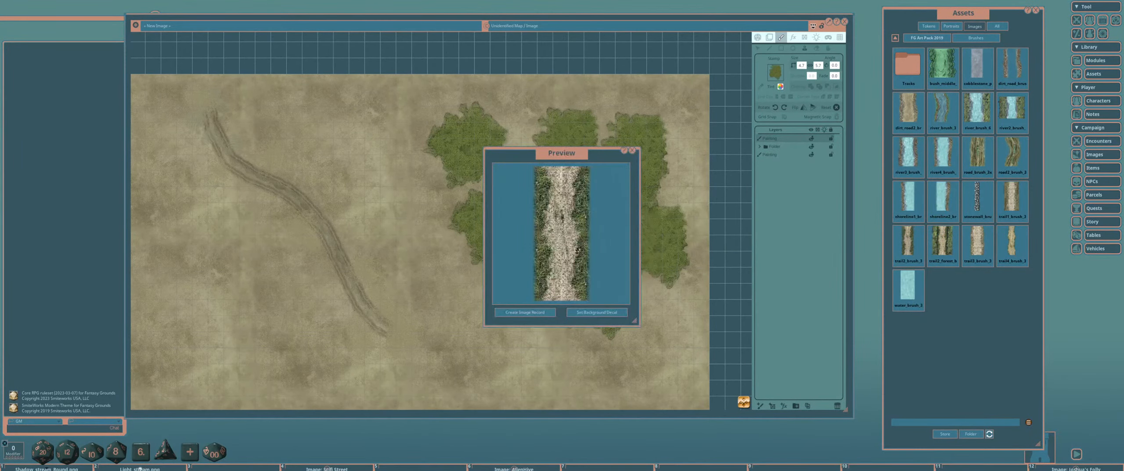
pyautogui.click(633, 151)
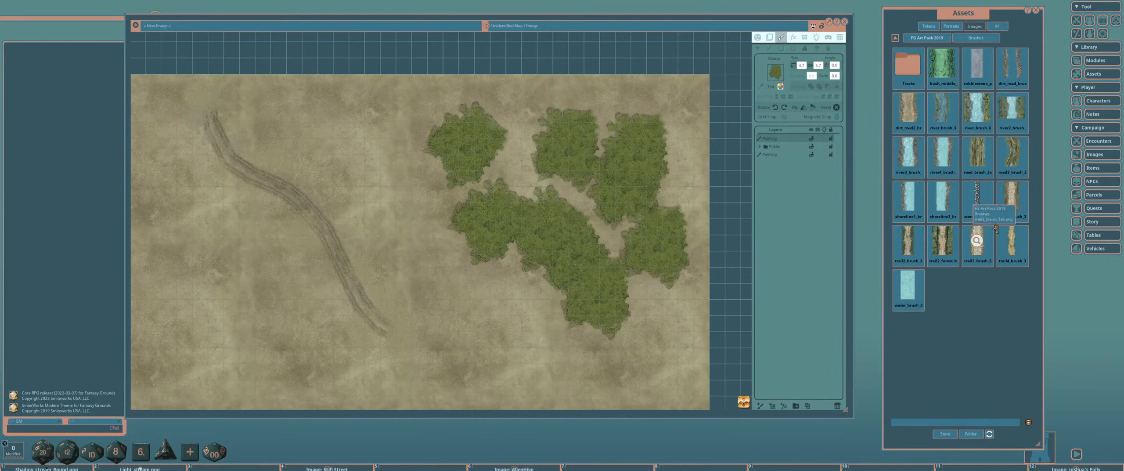
pyautogui.click(984, 237)
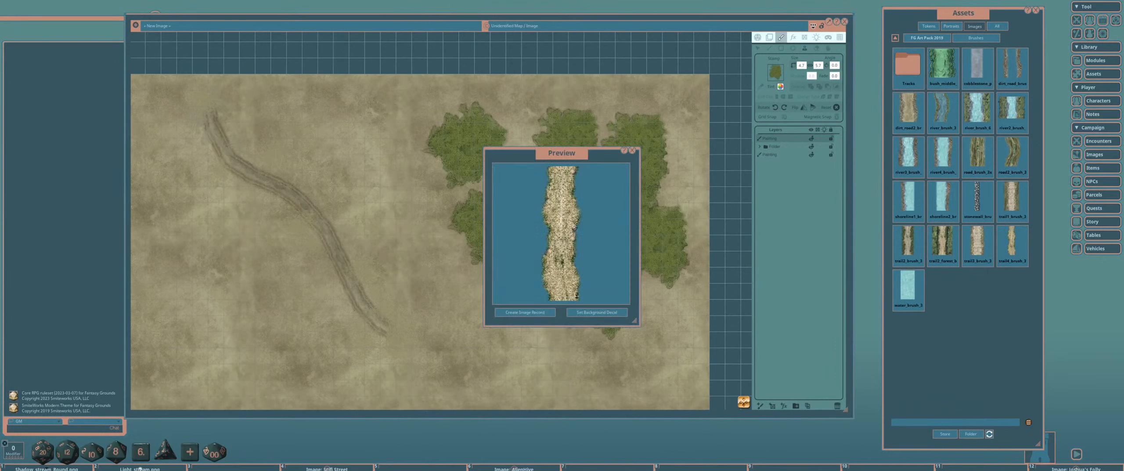
pyautogui.click(632, 150)
pyautogui.click(980, 237)
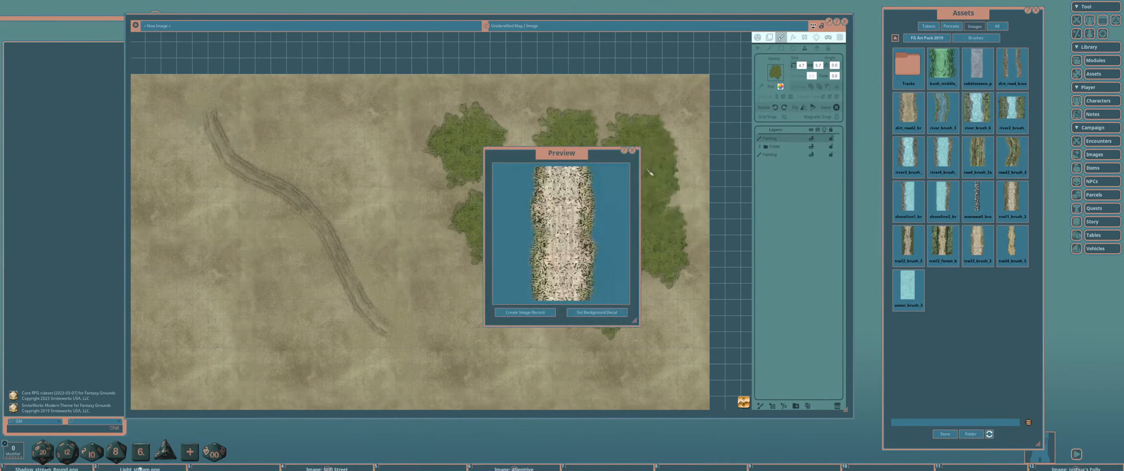
pyautogui.click(632, 150)
# Switch from stamping to brush-stroke painting, load the narrow trail4 brush and scale it down over the greenery.
pyautogui.click(769, 49)
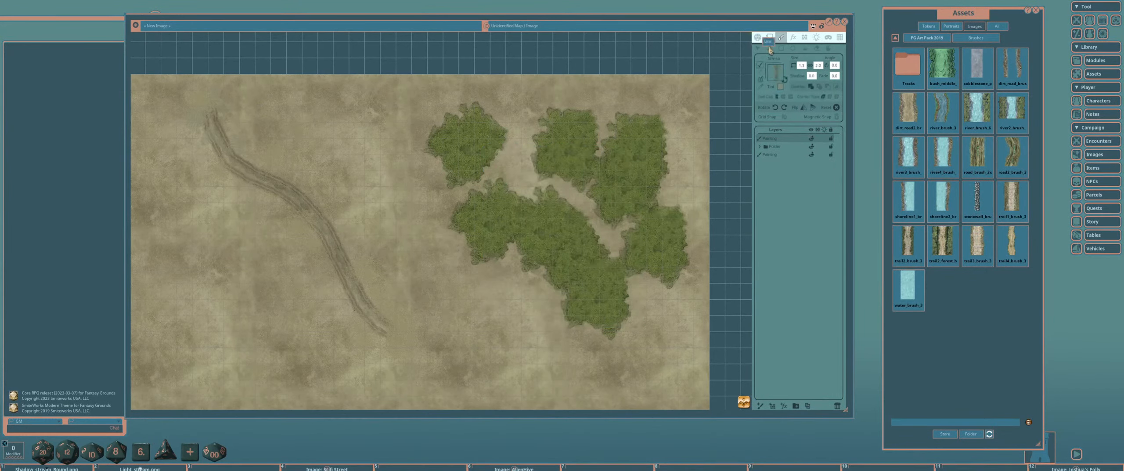
pyautogui.moveTo(1011, 241)
pyautogui.mouseDown()
pyautogui.moveTo(978, 154)
pyautogui.moveTo(777, 74)
pyautogui.mouseUp()
pyautogui.scroll(1, 617, 203)
pyautogui.moveTo(632, 178); pyautogui.dragTo(651, 197)
pyautogui.scroll(-4, 655, 194)
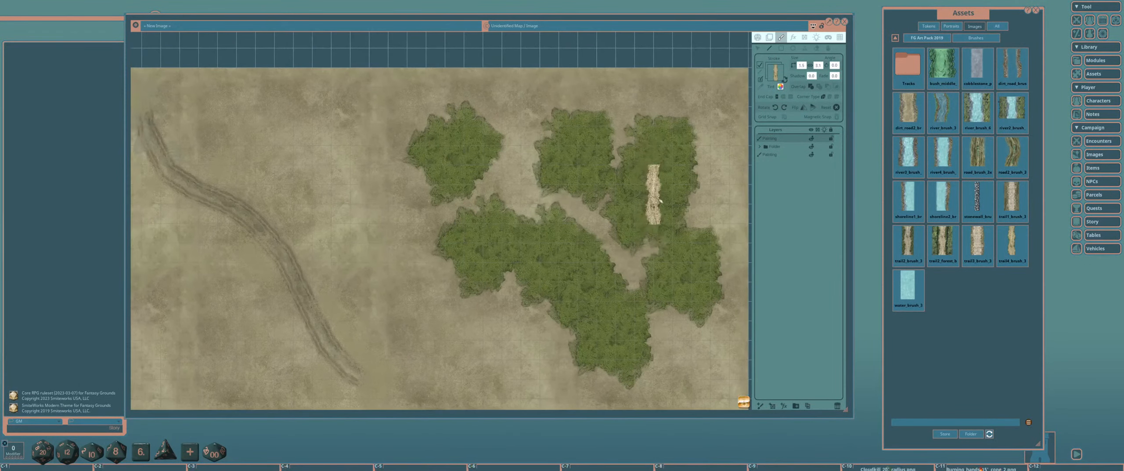
pyautogui.scroll(2, 665, 196)
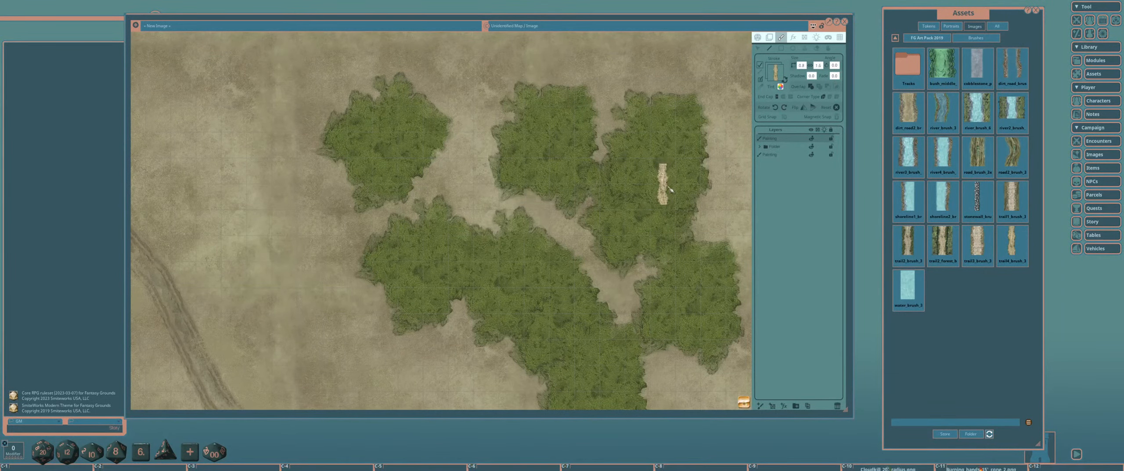
pyautogui.moveTo(675, 231); pyautogui.dragTo(605, 189)
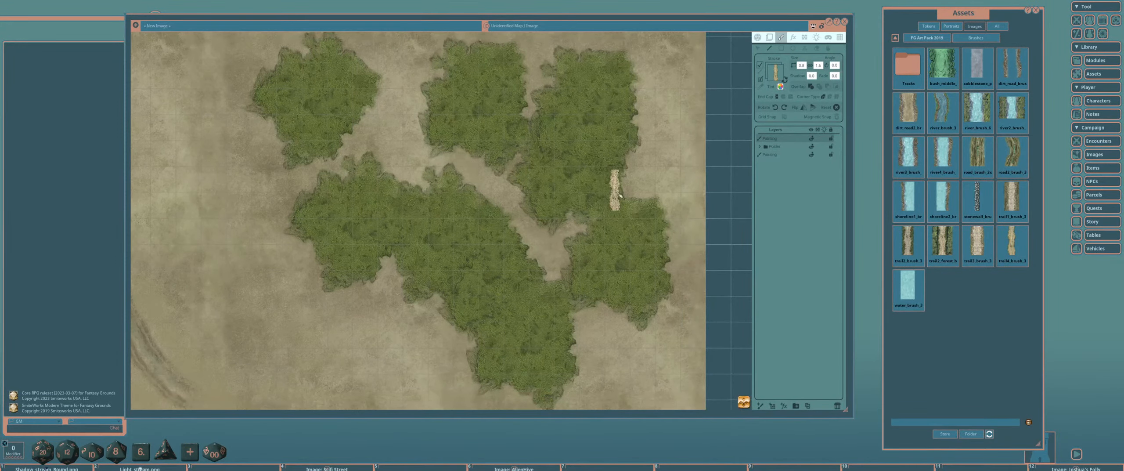
# Replace the brush with the wider trail3 image and scale it down.
pyautogui.moveTo(978, 241); pyautogui.dragTo(776, 74)
pyautogui.scroll(-3, 591, 176)
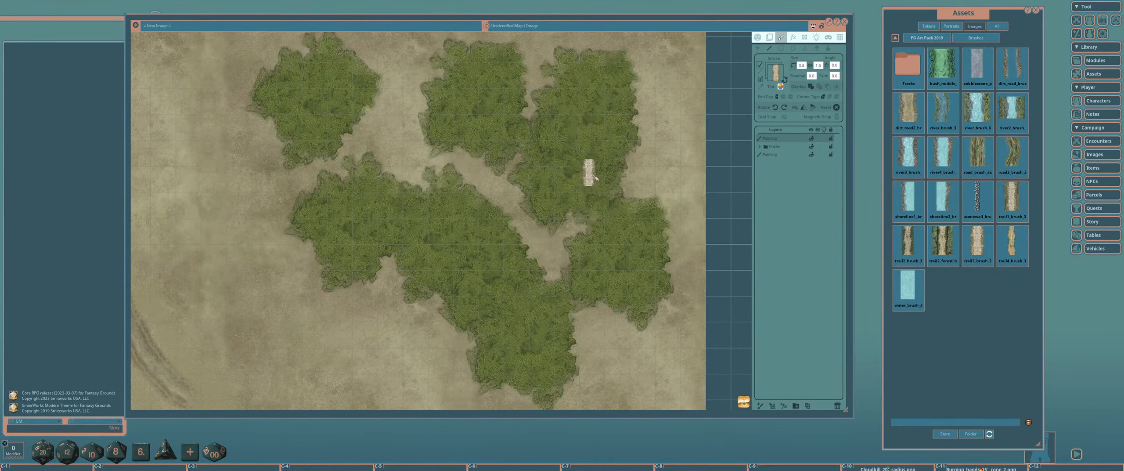
# Reload the narrow trail4 brush from the Brushes folder and scale it down over the greenery.
pyautogui.moveTo(1011, 239); pyautogui.dragTo(777, 75)
pyautogui.scroll(-4, 595, 174)
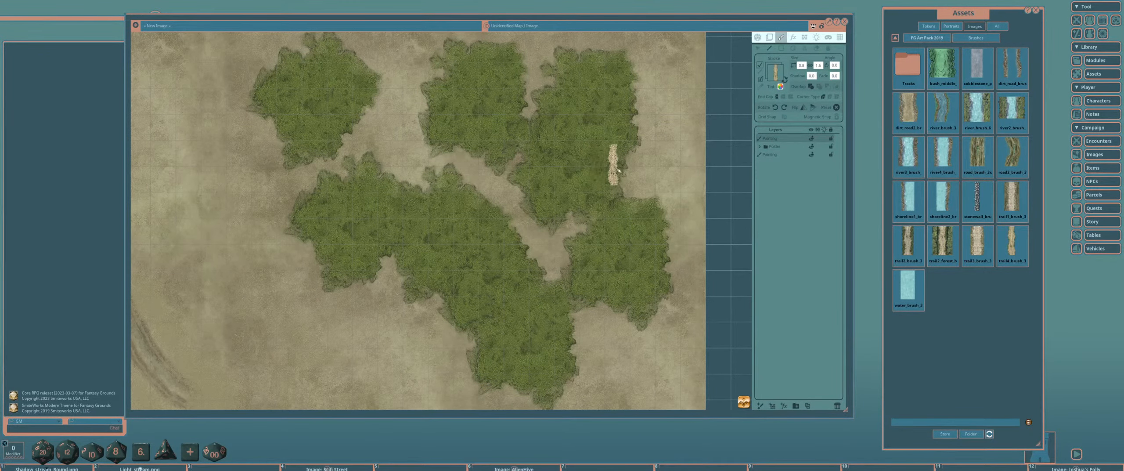
pyautogui.moveTo(579, 181); pyautogui.dragTo(618, 186)
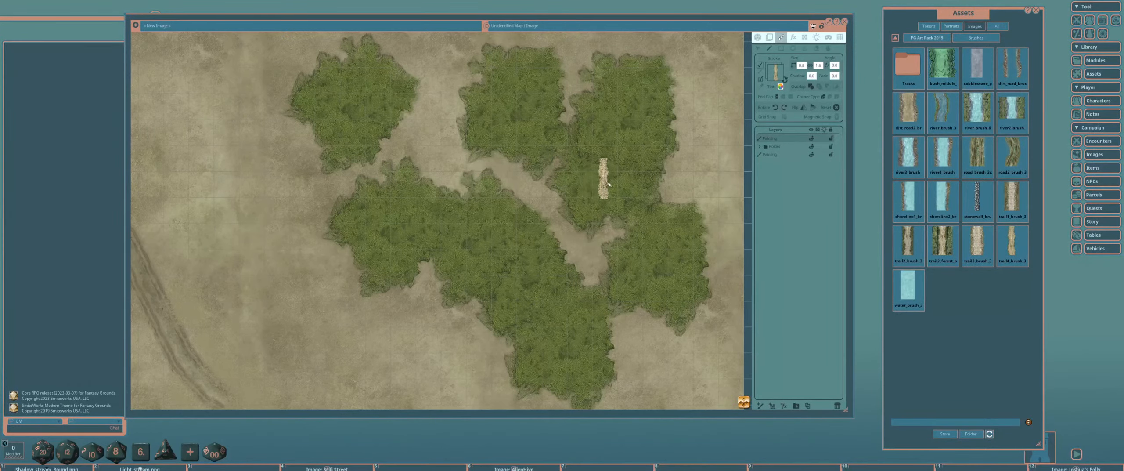
pyautogui.moveTo(661, 194); pyautogui.dragTo(600, 171)
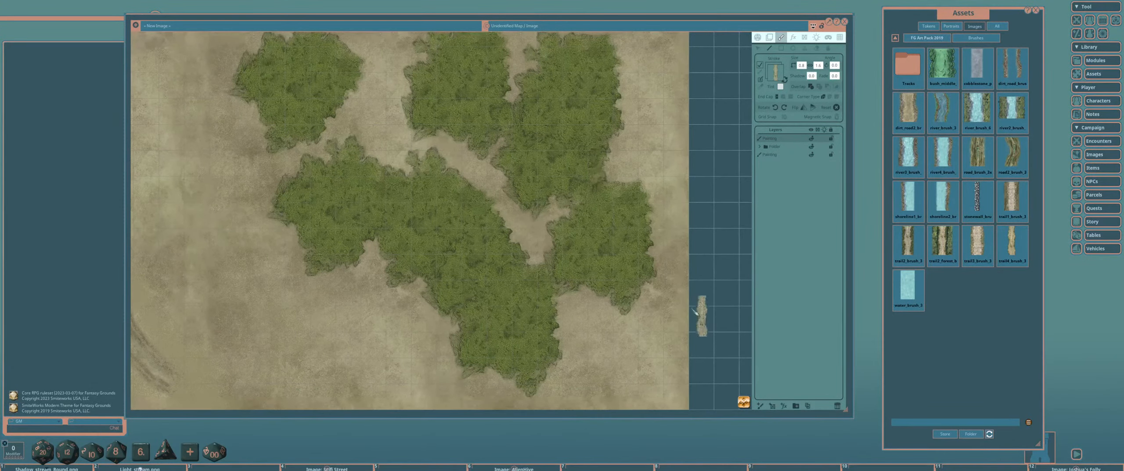
pyautogui.moveTo(605, 215)
pyautogui.mouseDown()
pyautogui.moveTo(604, 259)
pyautogui.moveTo(519, 225)
pyautogui.moveTo(528, 248)
pyautogui.moveTo(481, 233)
pyautogui.mouseUp()
pyautogui.scroll(-2, 527, 237)
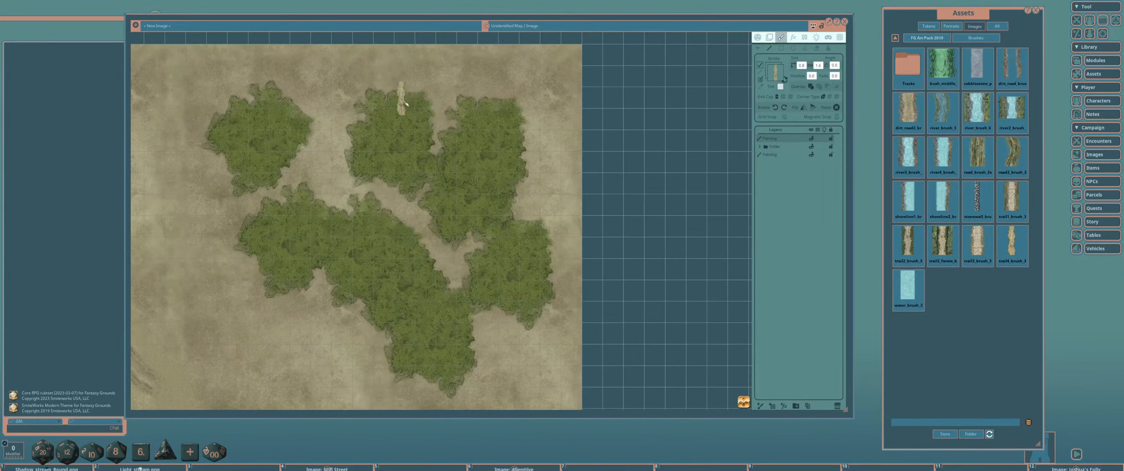
# Paint one curved trail southward across the eastern greenery, bending outward past the gaps between the patches.
pyautogui.scroll(-3, 414, 128)
pyautogui.moveTo(443, 148)
pyautogui.mouseDown()
pyautogui.moveTo(474, 165)
pyautogui.moveTo(512, 226)
pyautogui.moveTo(508, 266)
pyautogui.moveTo(444, 396)
pyautogui.mouseUp()
pyautogui.scroll(3, 449, 218)
pyautogui.scroll(-3, 452, 221)
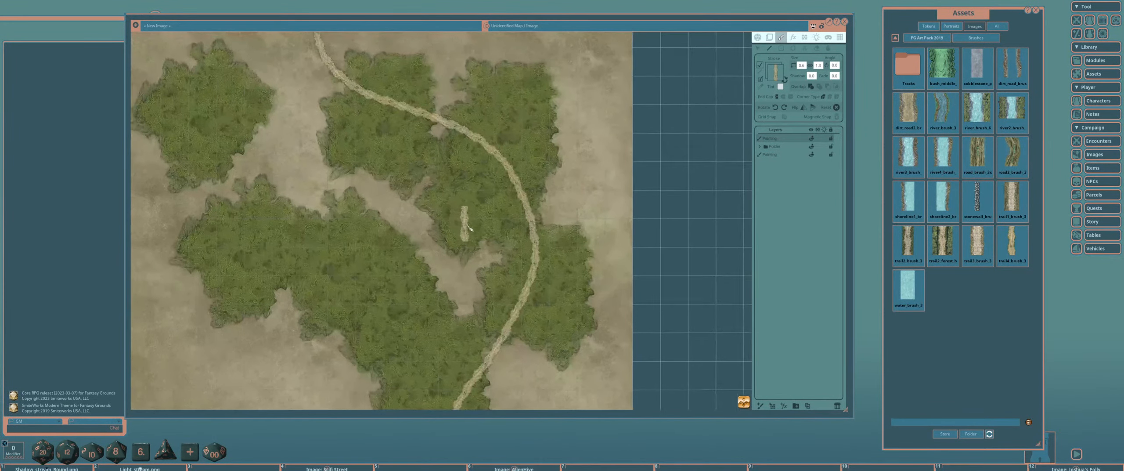
# Duplicate the trail's painting layer and shift the copy slightly east so two parallel tracks form.
pyautogui.click(807, 405)
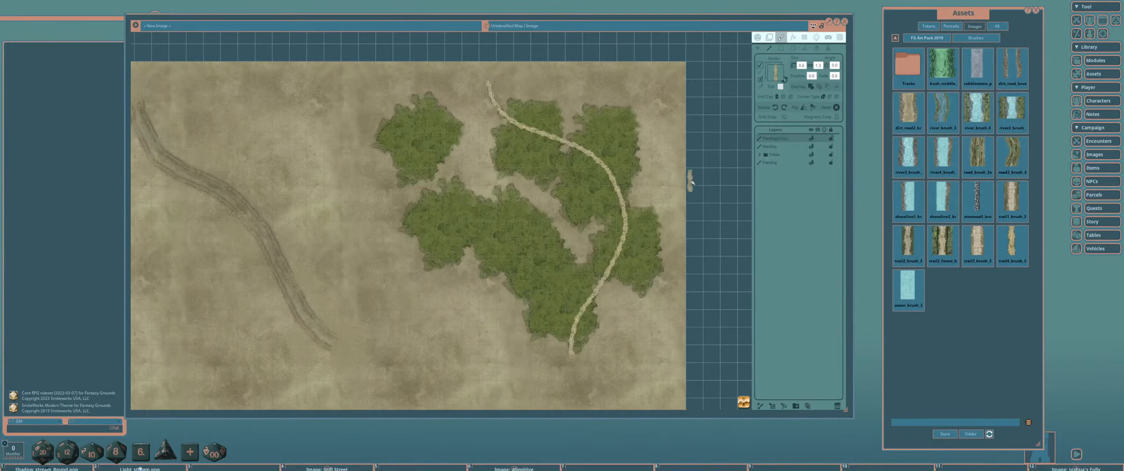
pyautogui.click(770, 37)
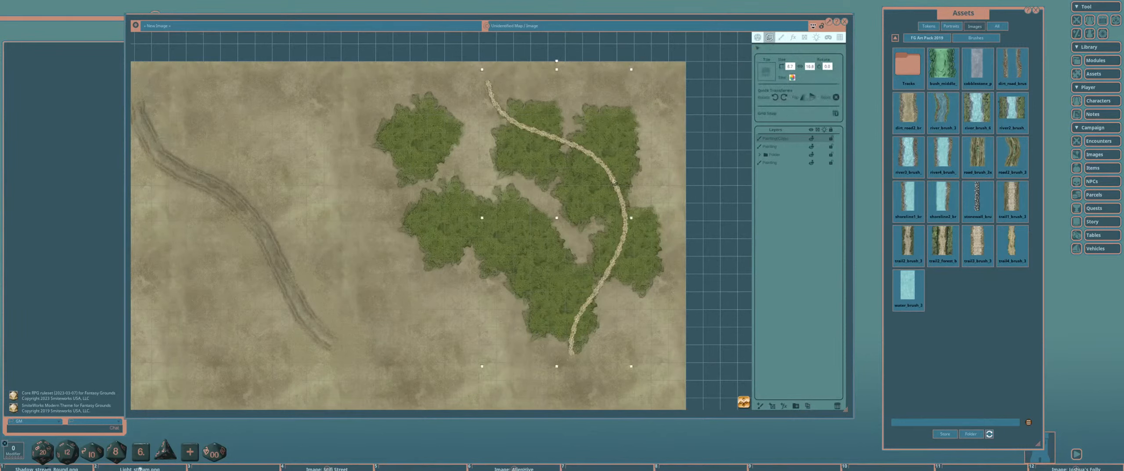
pyautogui.moveTo(612, 170)
pyautogui.mouseDown()
pyautogui.moveTo(601, 174)
pyautogui.moveTo(633, 163)
pyautogui.moveTo(623, 165)
pyautogui.mouseUp()
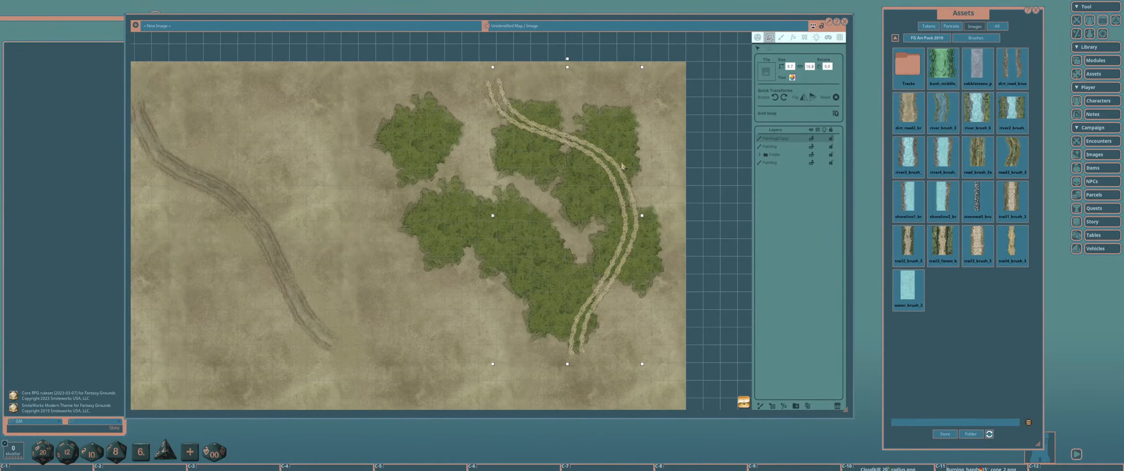
pyautogui.scroll(3, 640, 159)
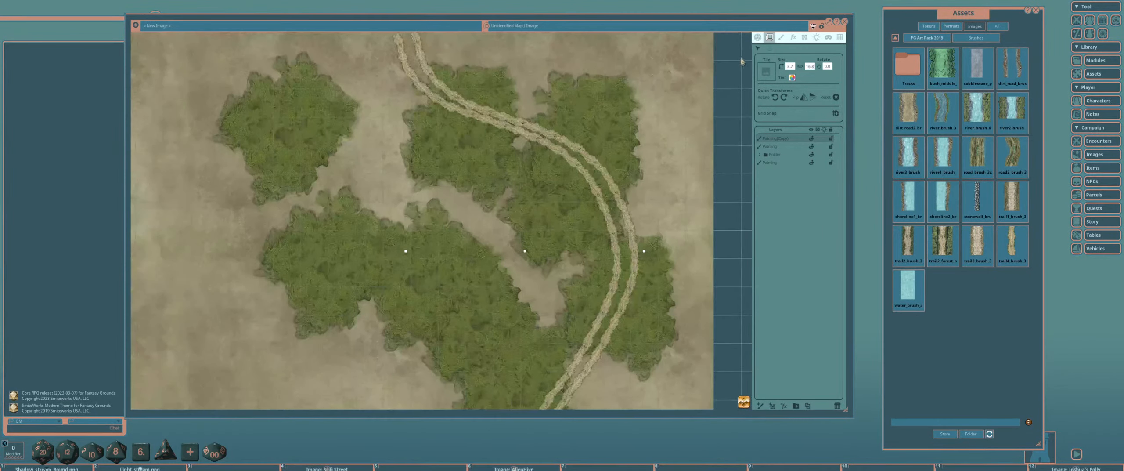
# Switch to editing paint points and nudge the copied trail's points along its outer bend to vary the track spacing.
pyautogui.click(781, 39)
pyautogui.click(758, 48)
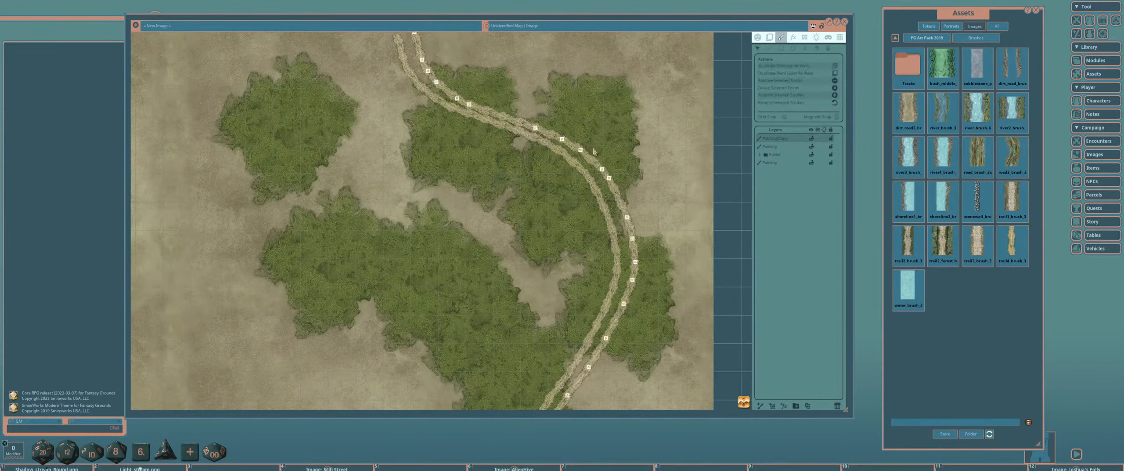
pyautogui.scroll(2, 545, 137)
pyautogui.moveTo(502, 95)
pyautogui.mouseDown()
pyautogui.moveTo(585, 149)
pyautogui.moveTo(567, 133)
pyautogui.moveTo(608, 234)
pyautogui.mouseUp()
pyautogui.moveTo(484, 197)
pyautogui.mouseDown()
pyautogui.moveTo(487, 187)
pyautogui.moveTo(428, 152)
pyautogui.mouseUp()
pyautogui.scroll(-1, 669, 295)
pyautogui.moveTo(669, 296); pyautogui.dragTo(558, 191)
pyautogui.scroll(1, 557, 185)
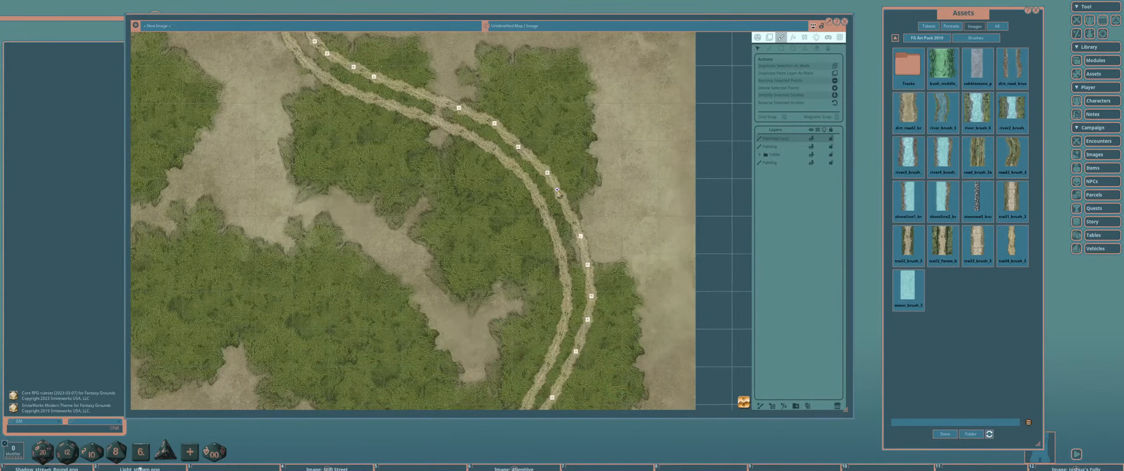
pyautogui.moveTo(580, 237); pyautogui.dragTo(587, 297)
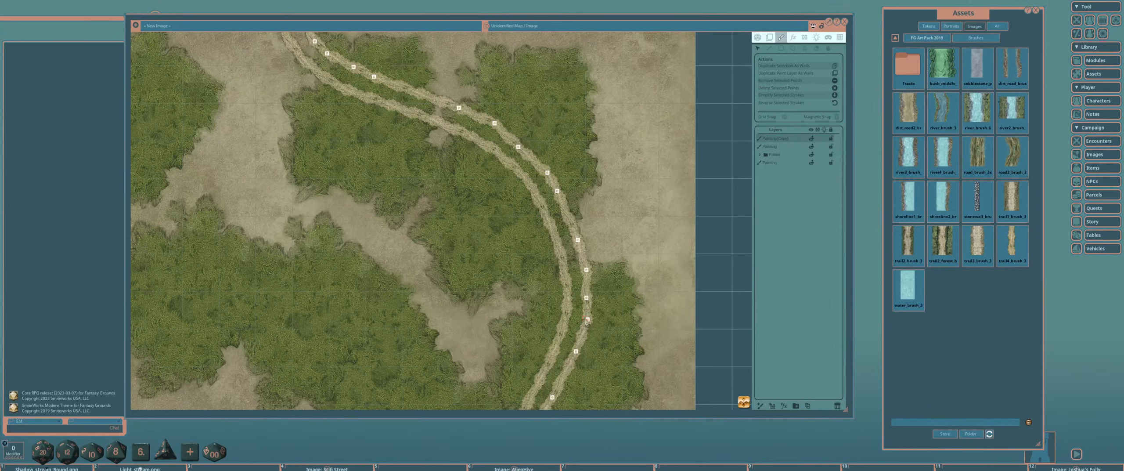
# Adjust the copied trail's points along its southern stretch so it no longer exactly mirrors the original track.
pyautogui.moveTo(586, 320); pyautogui.dragTo(598, 130)
pyautogui.scroll(-2, 586, 324)
pyautogui.scroll(2, 598, 130)
pyautogui.moveTo(513, 279); pyautogui.dragTo(514, 281)
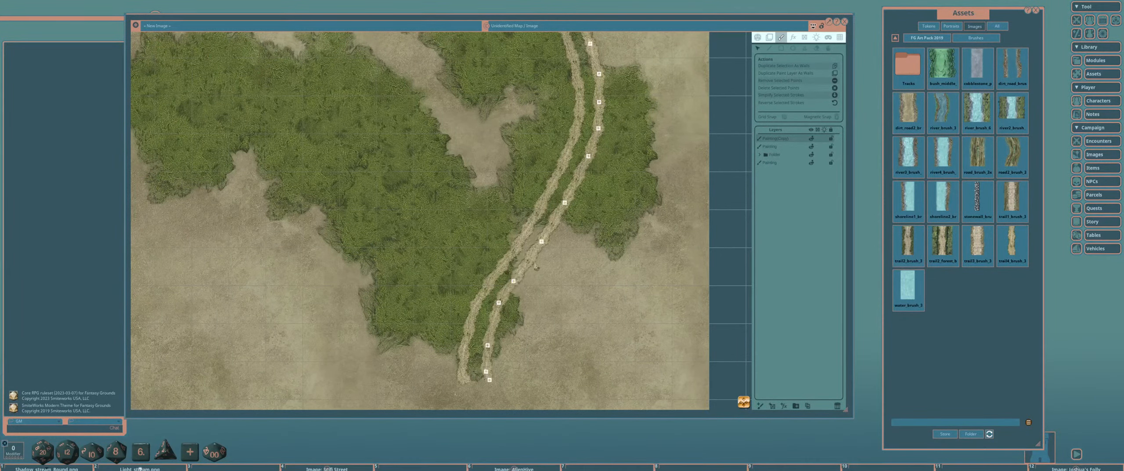
pyautogui.moveTo(542, 241); pyautogui.dragTo(540, 245)
pyautogui.moveTo(581, 175); pyautogui.dragTo(597, 339)
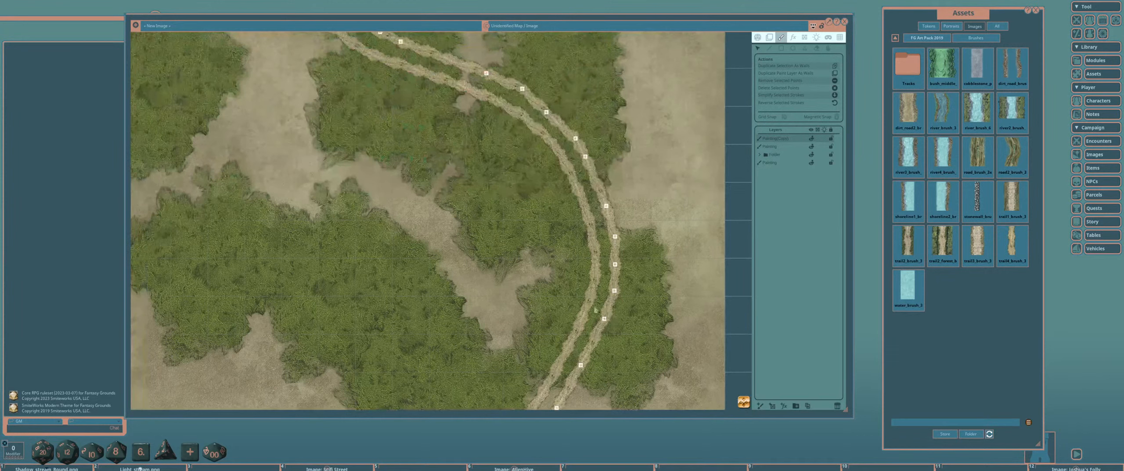
pyautogui.moveTo(525, 137); pyautogui.dragTo(587, 272)
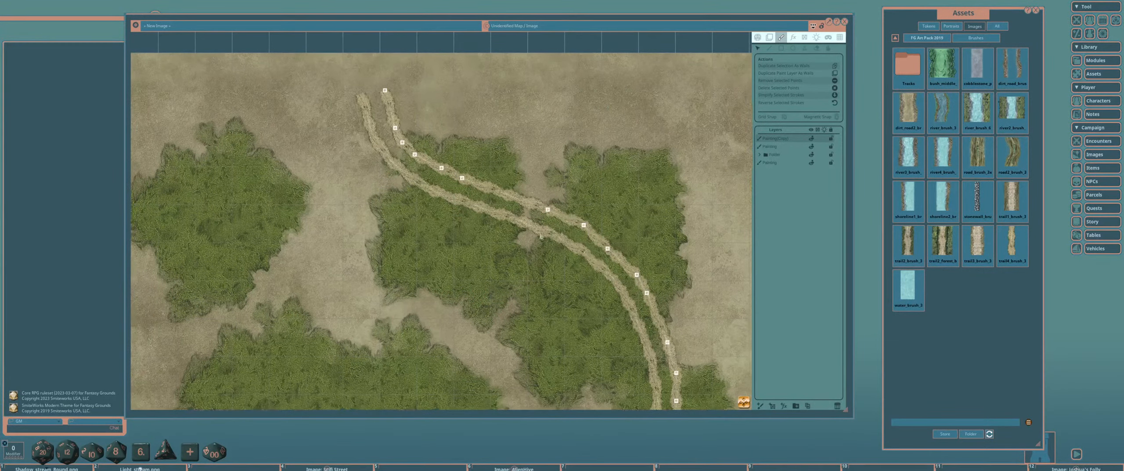
pyautogui.scroll(-3, 457, 163)
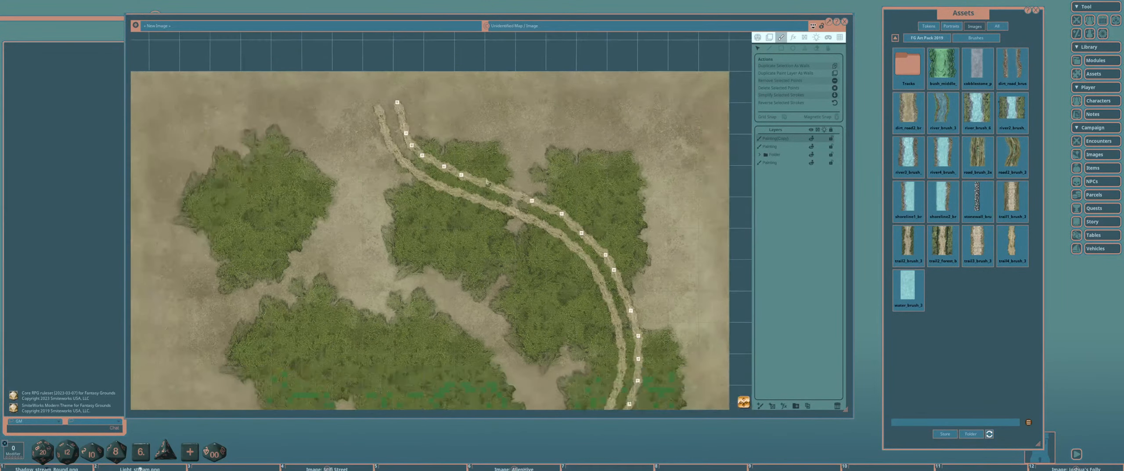
pyautogui.moveTo(606, 301); pyautogui.dragTo(572, 194)
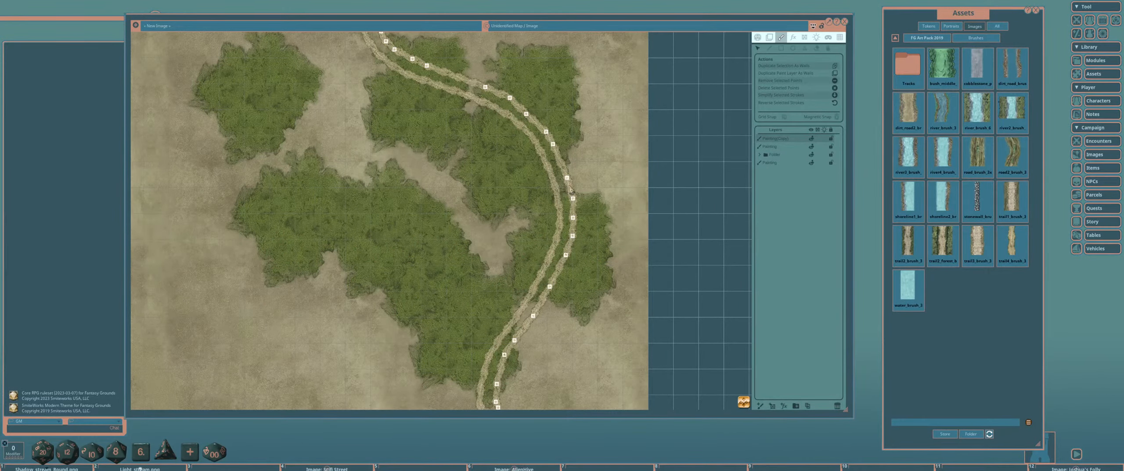
pyautogui.moveTo(528, 158); pyautogui.dragTo(546, 190)
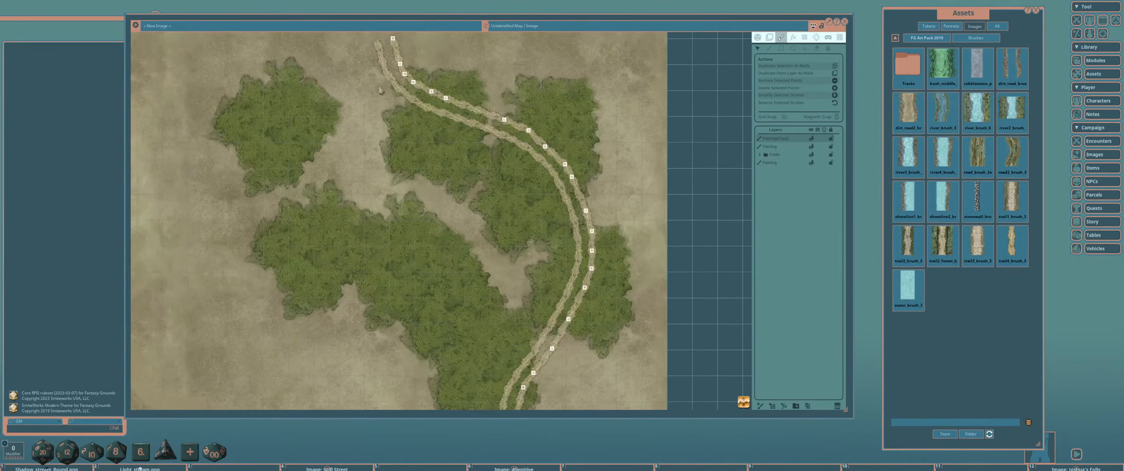
pyautogui.scroll(-2, 593, 226)
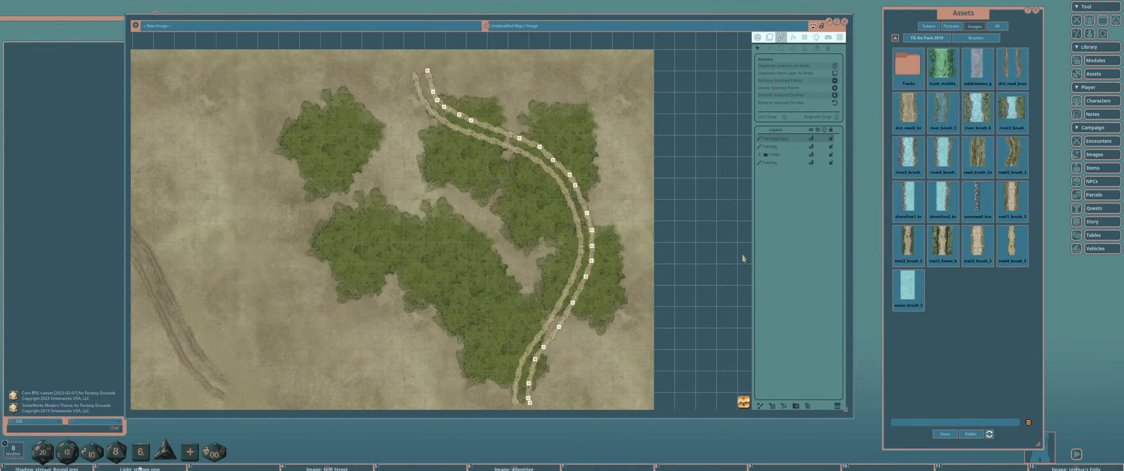
# Add a new layer folder, move the two trail painting layers into it and collapse it.
pyautogui.click(795, 405)
pyautogui.moveTo(786, 149); pyautogui.dragTo(754, 143)
pyautogui.click(759, 138)
# Tint the whole trail folder a pale pink so both tracks take on a reddish-brown tone.
pyautogui.click(769, 38)
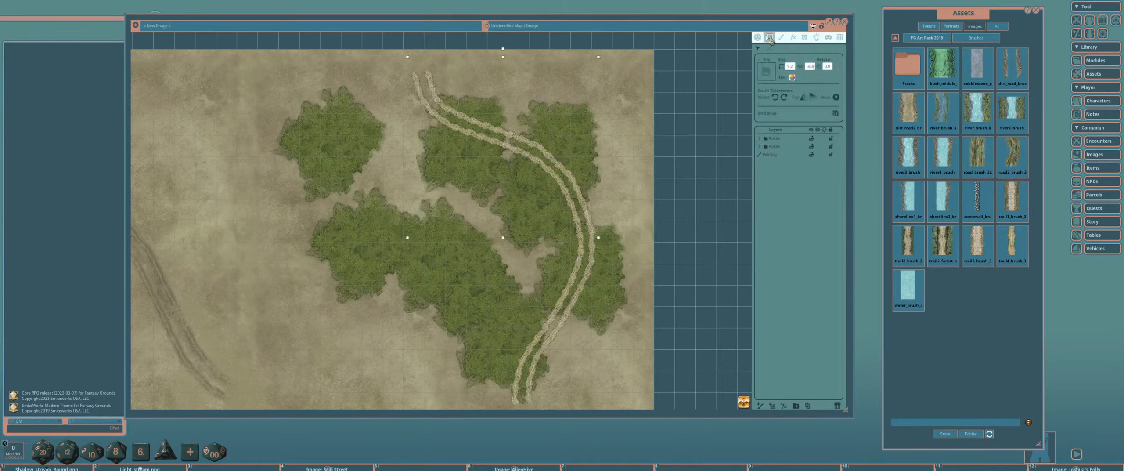
pyautogui.click(792, 77)
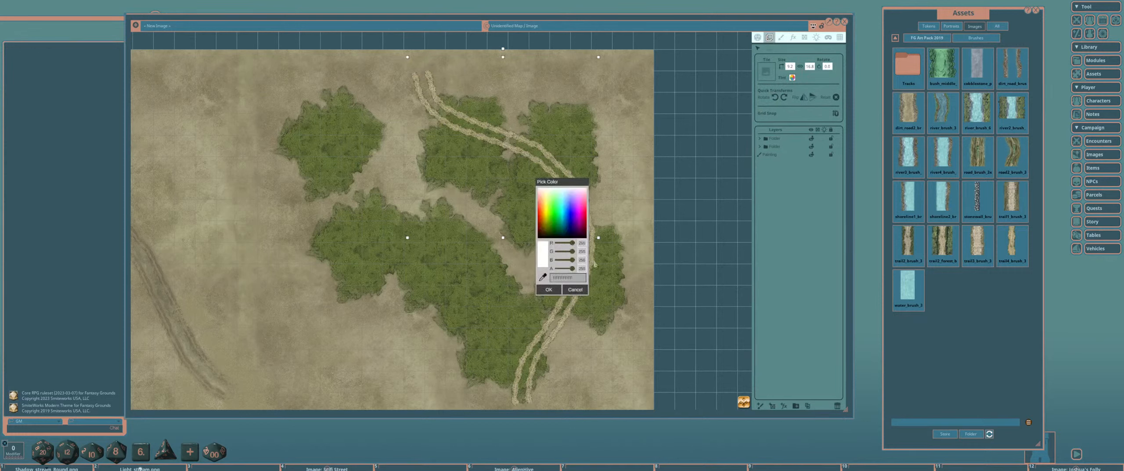
pyautogui.moveTo(573, 268); pyautogui.dragTo(570, 269)
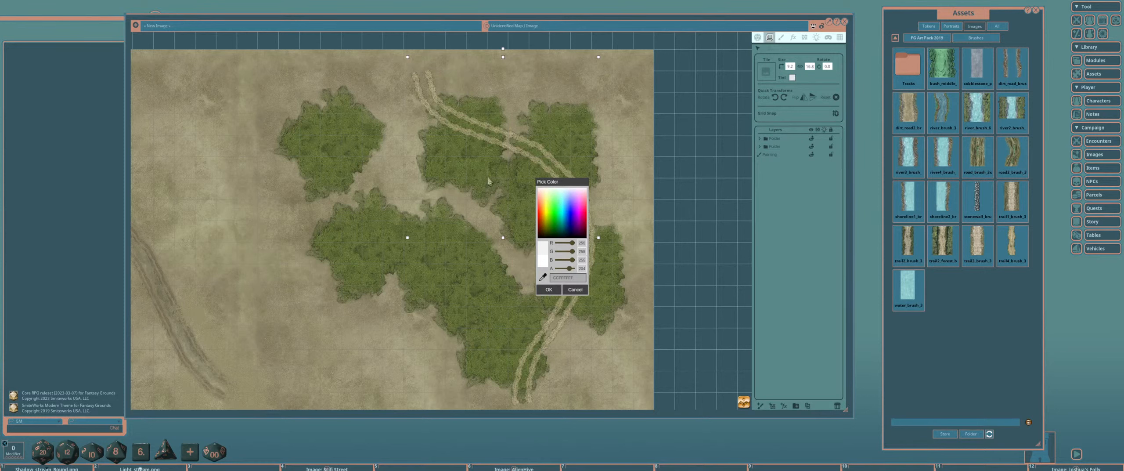
pyautogui.scroll(4, 488, 177)
pyautogui.moveTo(572, 249); pyautogui.dragTo(572, 256)
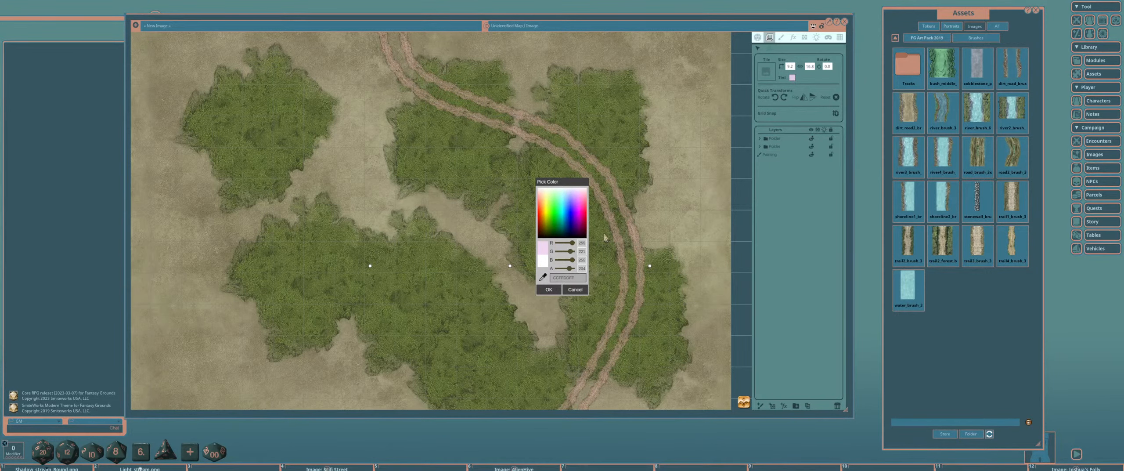
pyautogui.click(553, 290)
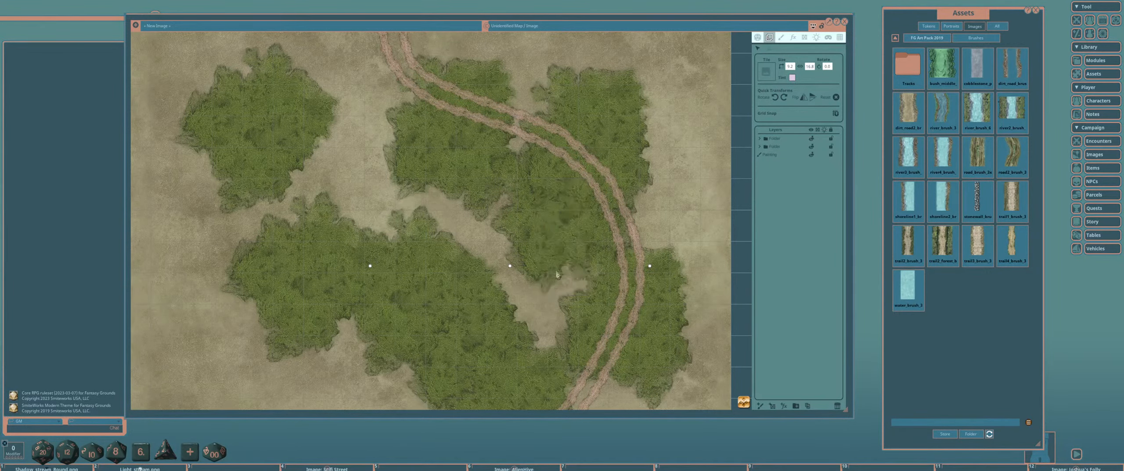
# Select the dirt road's folder and try moving it east over the greenery to check how it blends.
pyautogui.scroll(-6, 554, 264)
pyautogui.moveTo(476, 252); pyautogui.dragTo(433, 204)
pyautogui.scroll(4, 364, 212)
pyautogui.scroll(-3, 500, 237)
pyautogui.click(777, 148)
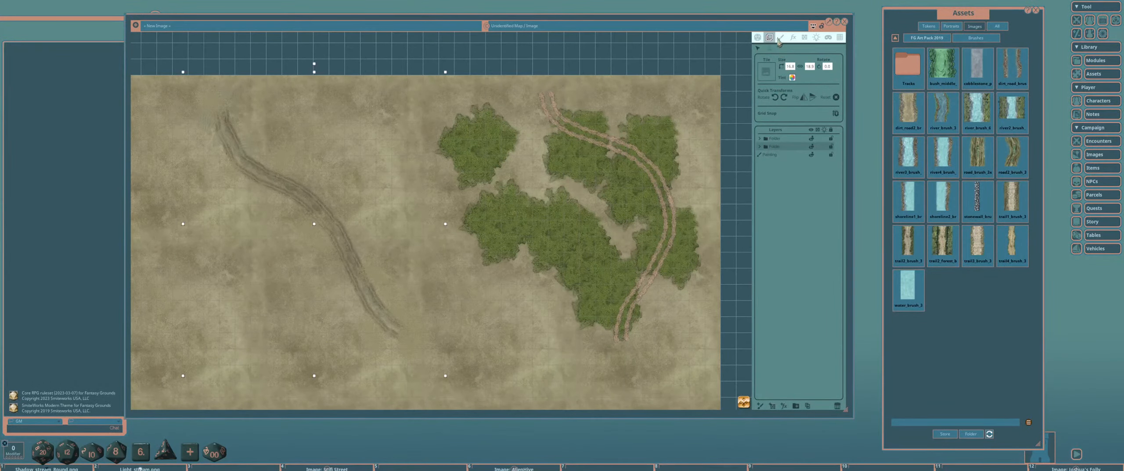
pyautogui.moveTo(378, 242); pyautogui.dragTo(569, 224)
pyautogui.scroll(3, 561, 221)
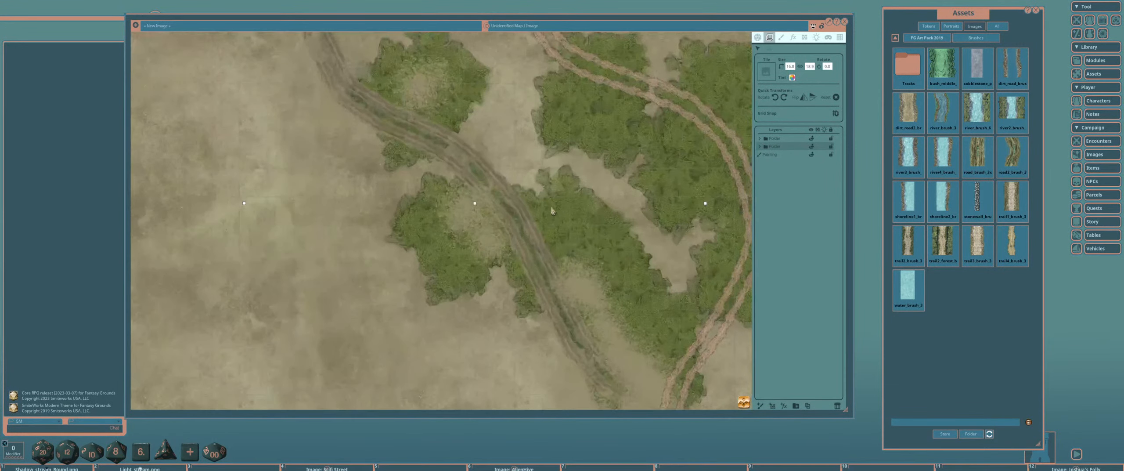
pyautogui.scroll(-2, 542, 198)
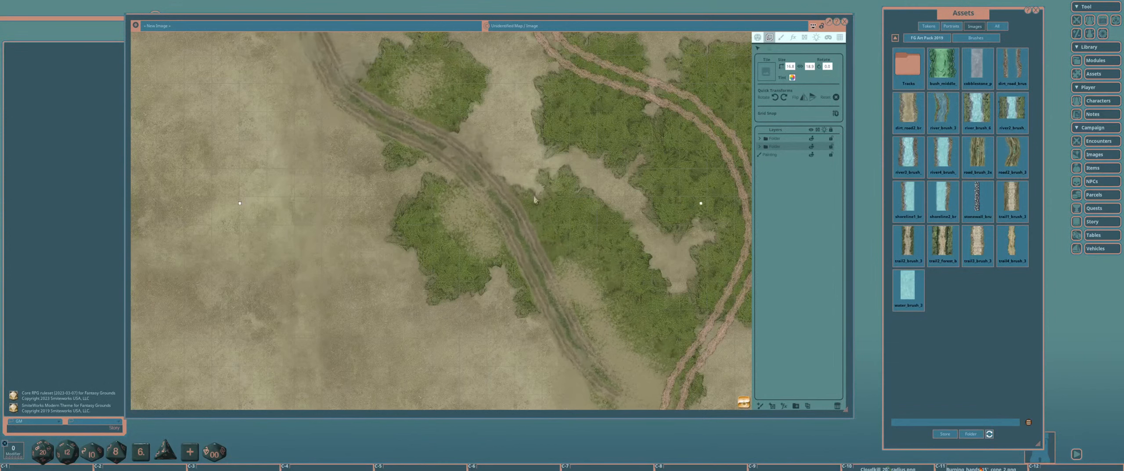
pyautogui.scroll(-1, 571, 212)
pyautogui.scroll(-1, 571, 211)
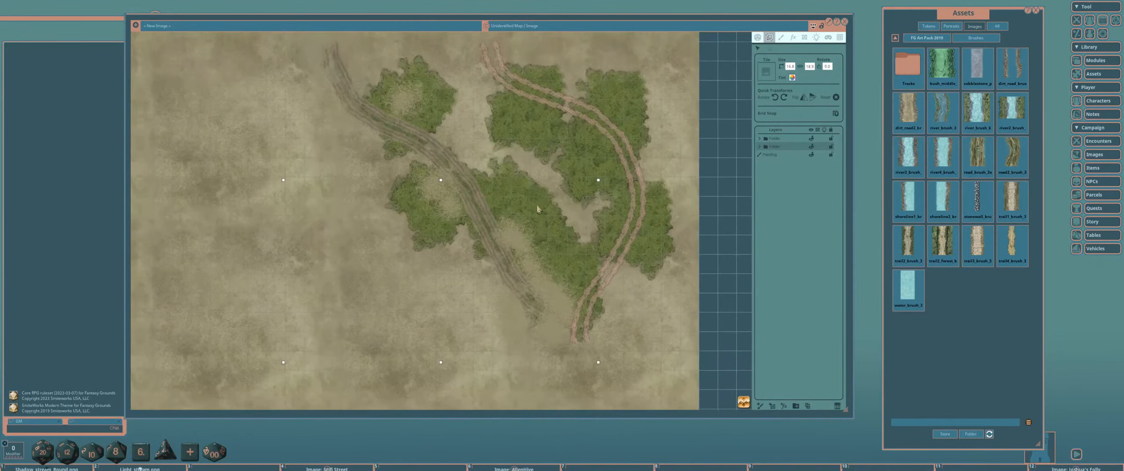
pyautogui.scroll(-1, 590, 191)
pyautogui.scroll(1, 591, 190)
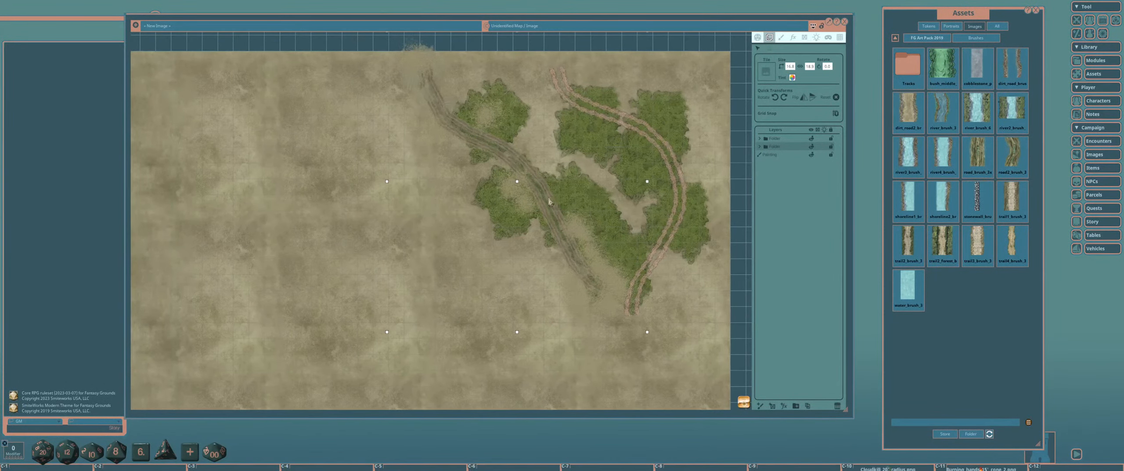
# Move the dirt road folder back west onto the open ground beside the greenery.
pyautogui.moveTo(591, 190); pyautogui.dragTo(456, 233)
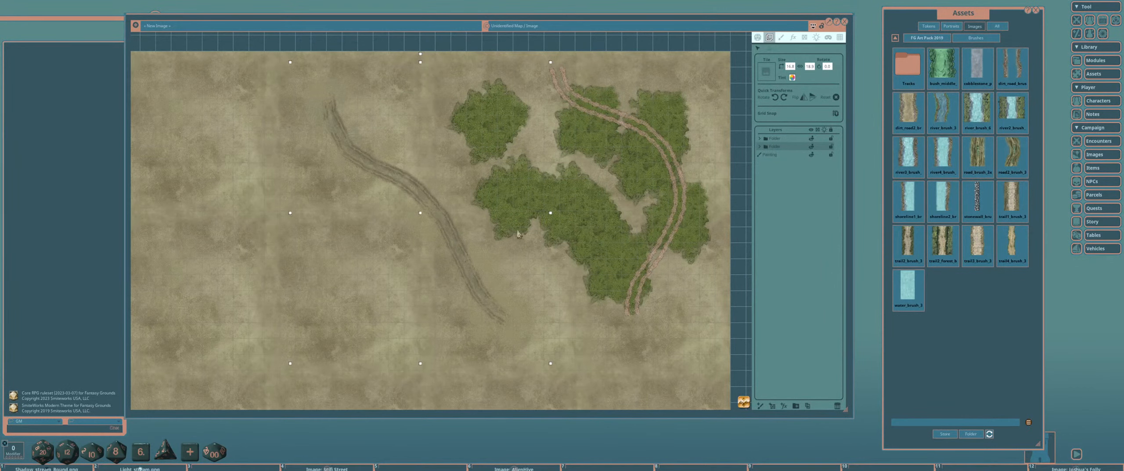
pyautogui.scroll(-1, 530, 239)
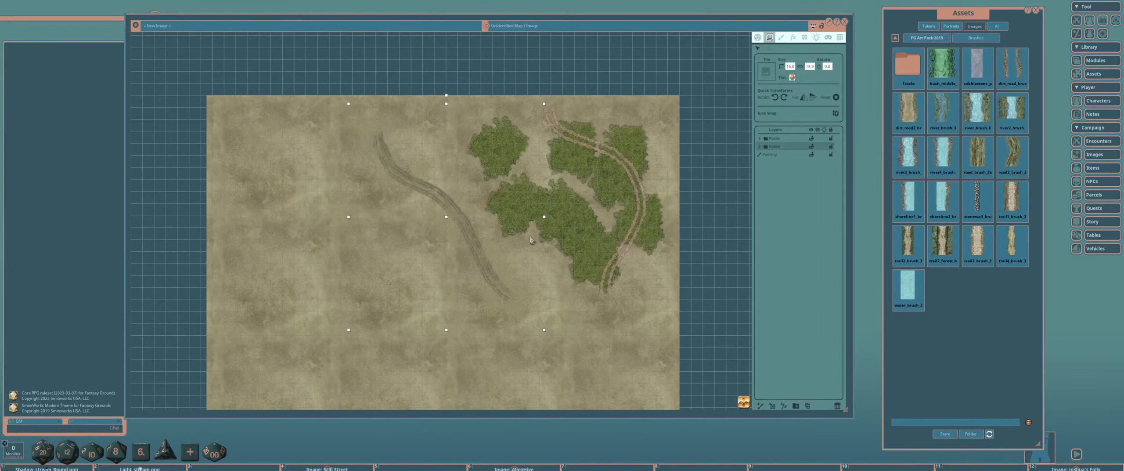
pyautogui.moveTo(501, 249); pyautogui.dragTo(519, 220)
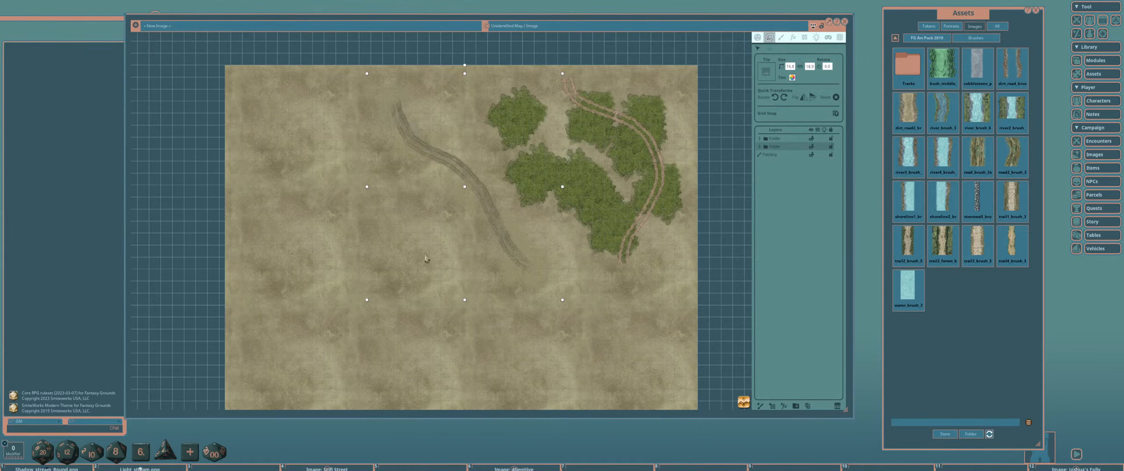
pyautogui.moveTo(422, 260); pyautogui.dragTo(440, 244)
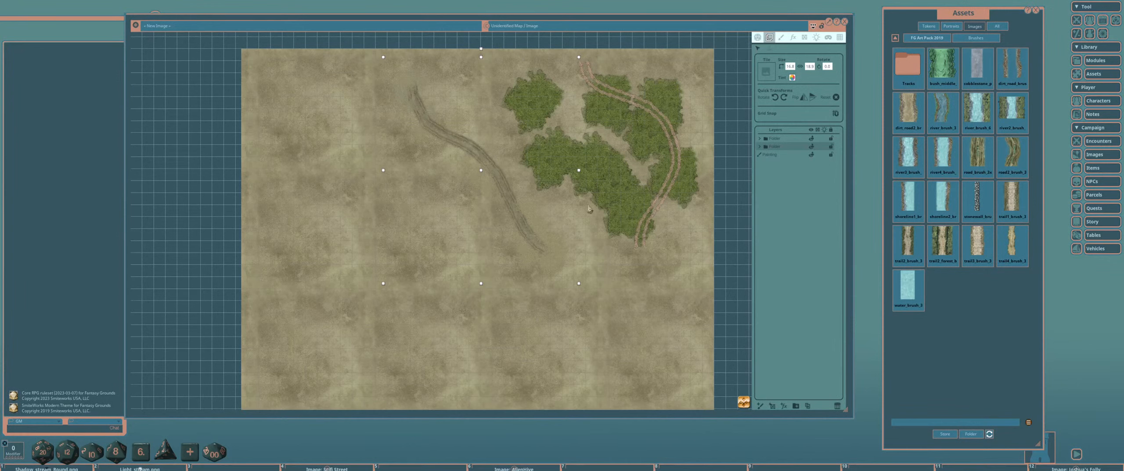
# Shift the image window slightly and switch from layer transforming to the painting tools.
pyautogui.moveTo(536, 17); pyautogui.dragTo(540, 14)
pyautogui.moveTo(600, 266); pyautogui.dragTo(581, 267)
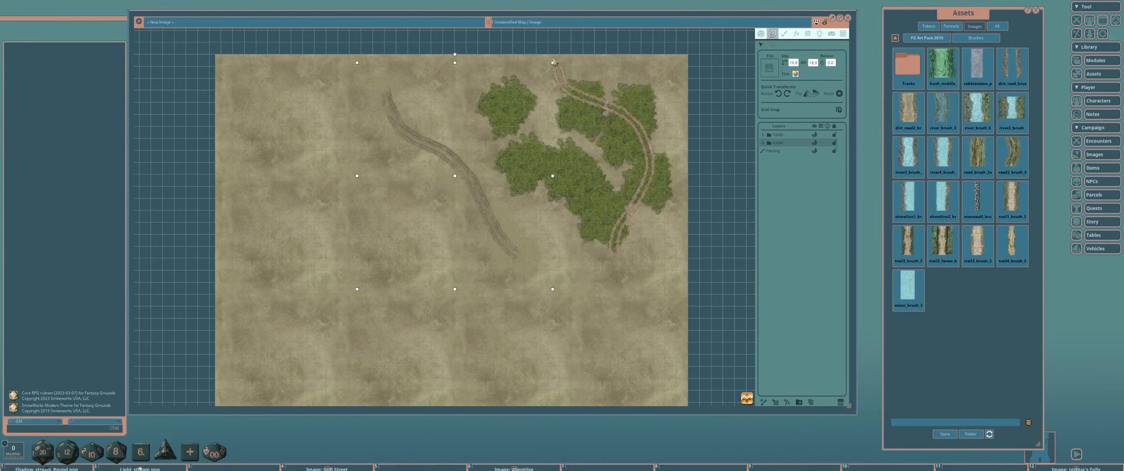
pyautogui.click(785, 34)
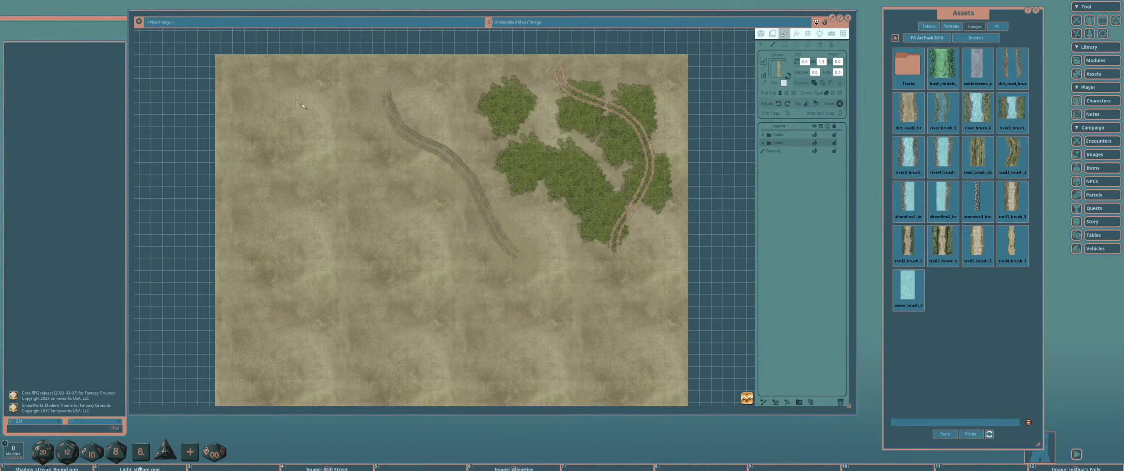
# Paint a narrow winding trail with the current path brush on the open ground west of the dirt road.
pyautogui.moveTo(290, 94); pyautogui.dragTo(317, 156)
pyautogui.moveTo(335, 194); pyautogui.dragTo(361, 215)
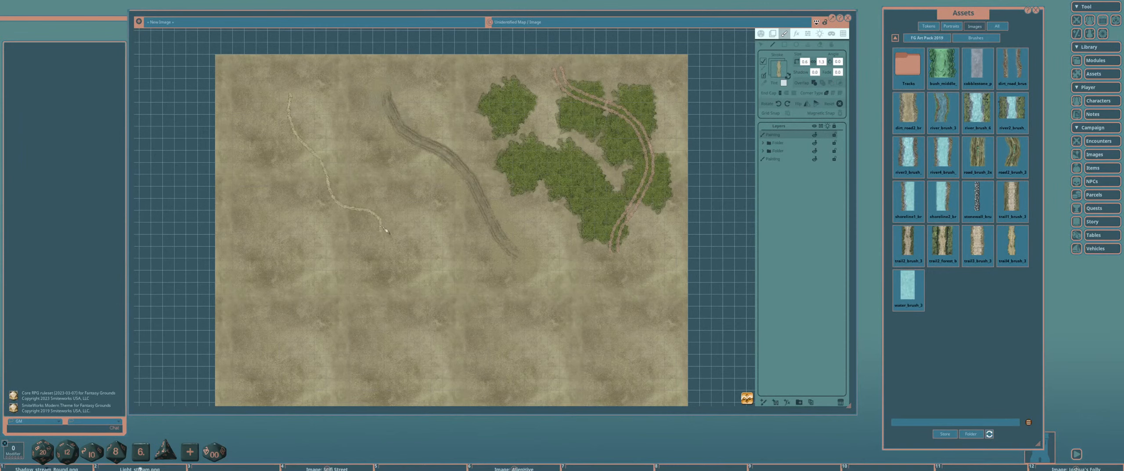
pyautogui.scroll(6, 317, 157)
pyautogui.scroll(-4, 356, 84)
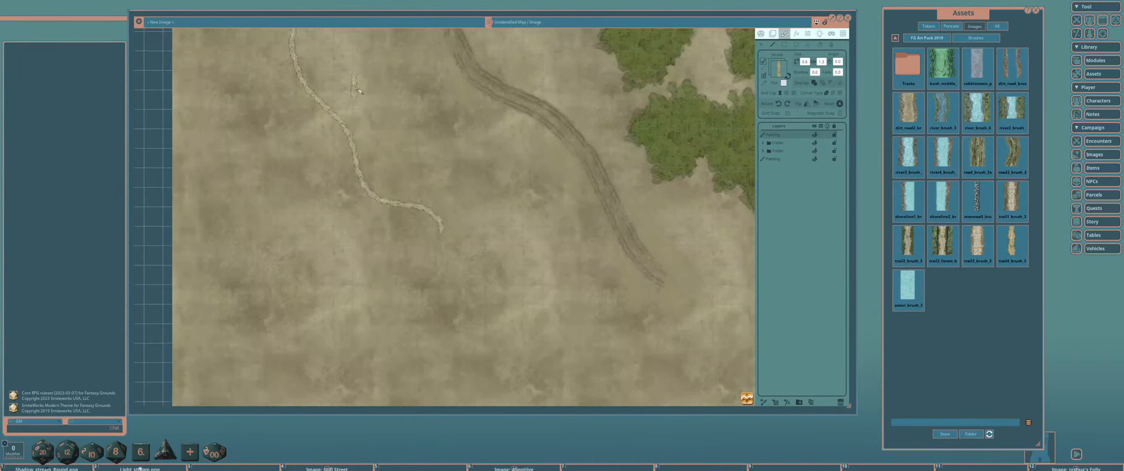
pyautogui.scroll(-2, 316, 123)
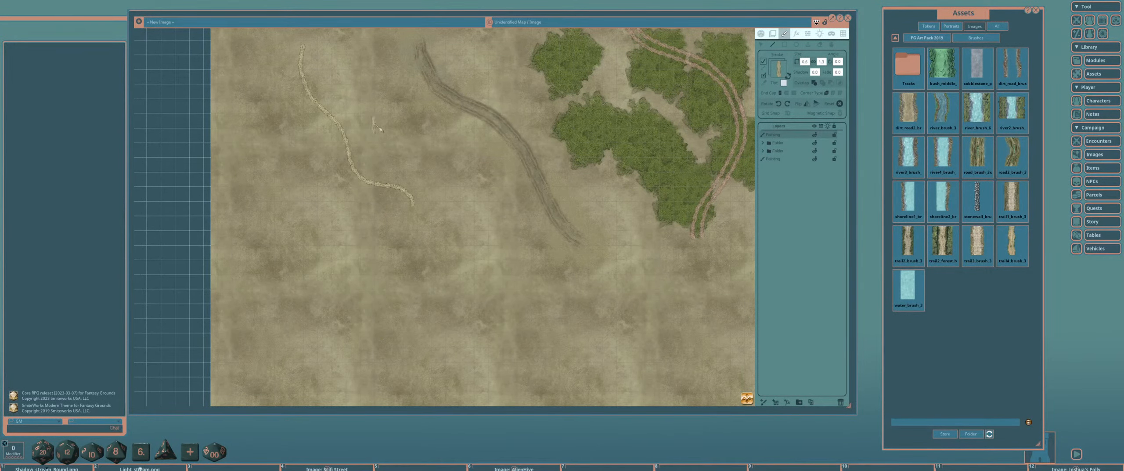
# Paint two more narrow trails running southeast, one on each side of the first narrow trail.
pyautogui.scroll(-1, 354, 115)
pyautogui.moveTo(380, 126)
pyautogui.mouseDown()
pyautogui.moveTo(432, 244)
pyautogui.moveTo(497, 303)
pyautogui.mouseUp()
pyautogui.scroll(2, 397, 108)
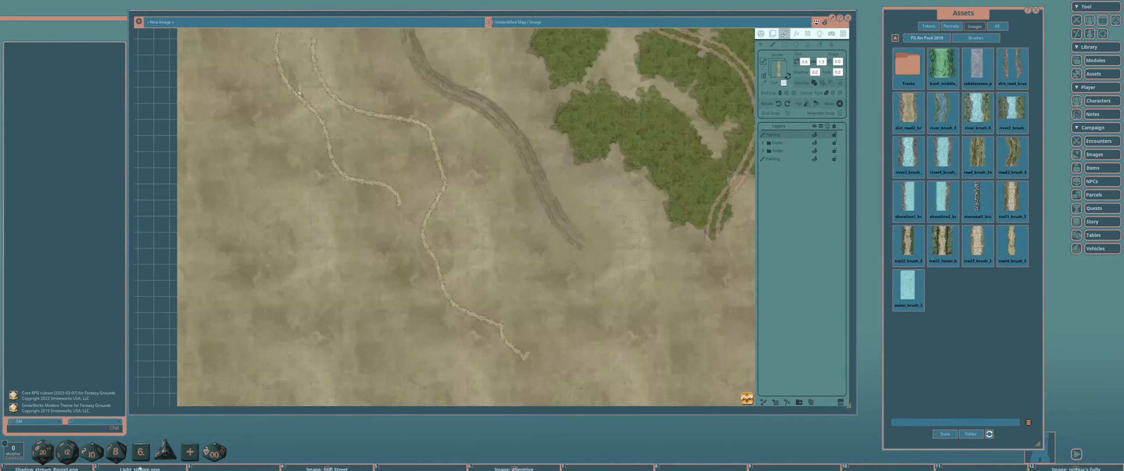
pyautogui.moveTo(252, 74)
pyautogui.mouseDown()
pyautogui.moveTo(325, 270)
pyautogui.moveTo(369, 300)
pyautogui.mouseUp()
# Delete the two additional narrow trails, keeping only the first one west of the dirt road.
pyautogui.click(761, 44)
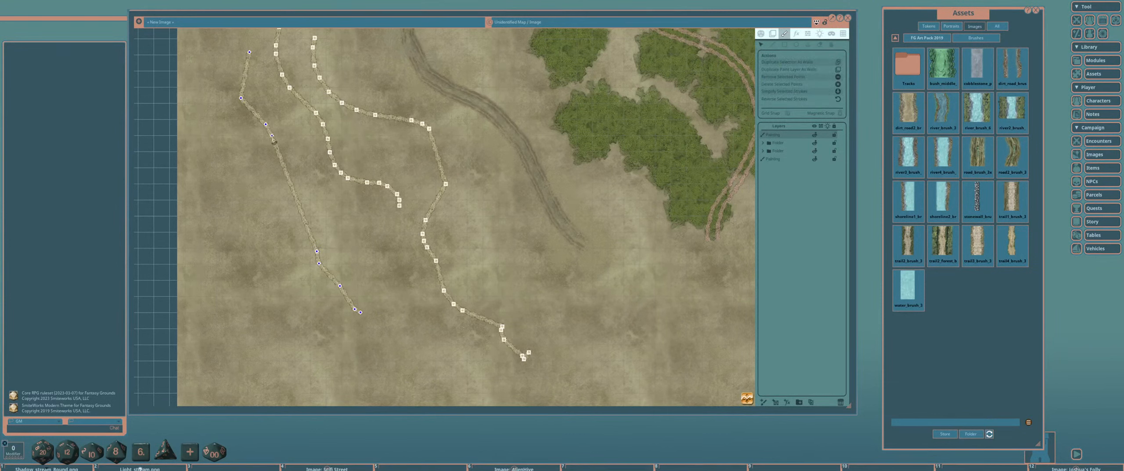
pyautogui.press('Delete')
pyautogui.click(415, 123)
pyautogui.press('Delete')
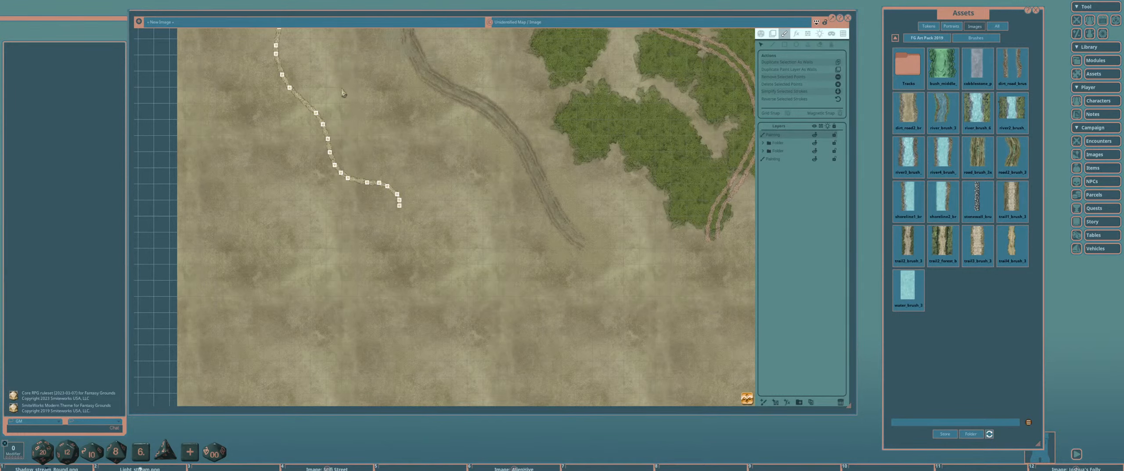
# Paint a narrow hairpin trail between the remaining narrow trail and the dirt road, undoing the stray strokes.
pyautogui.moveTo(409, 131); pyautogui.dragTo(372, 159)
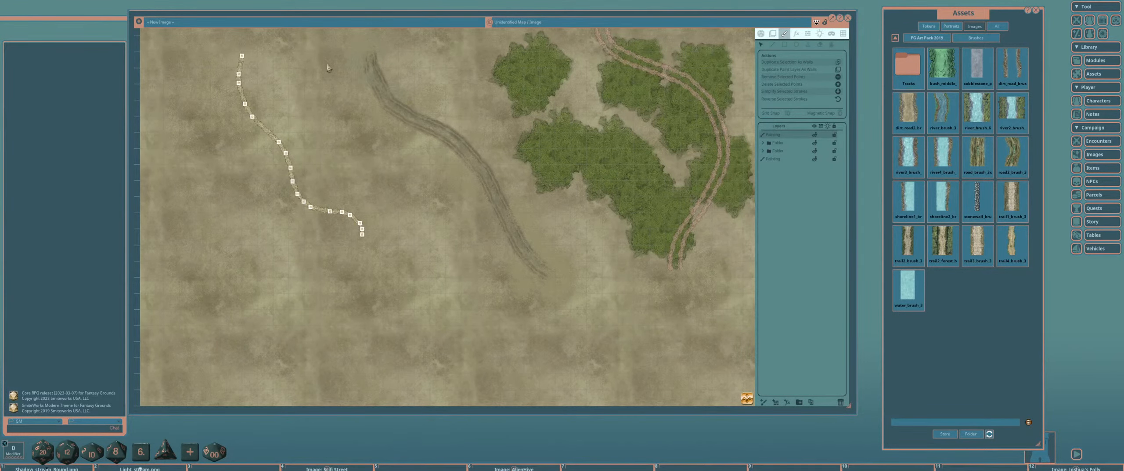
pyautogui.click(777, 44)
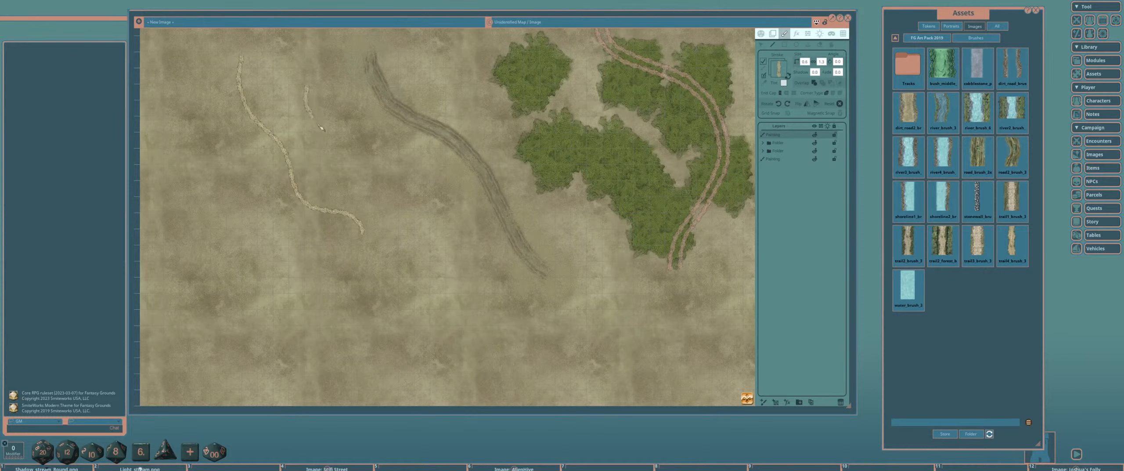
pyautogui.moveTo(322, 129)
pyautogui.mouseDown()
pyautogui.moveTo(397, 205)
pyautogui.moveTo(423, 256)
pyautogui.moveTo(454, 275)
pyautogui.moveTo(456, 243)
pyautogui.mouseUp()
pyautogui.moveTo(426, 214); pyautogui.dragTo(382, 131)
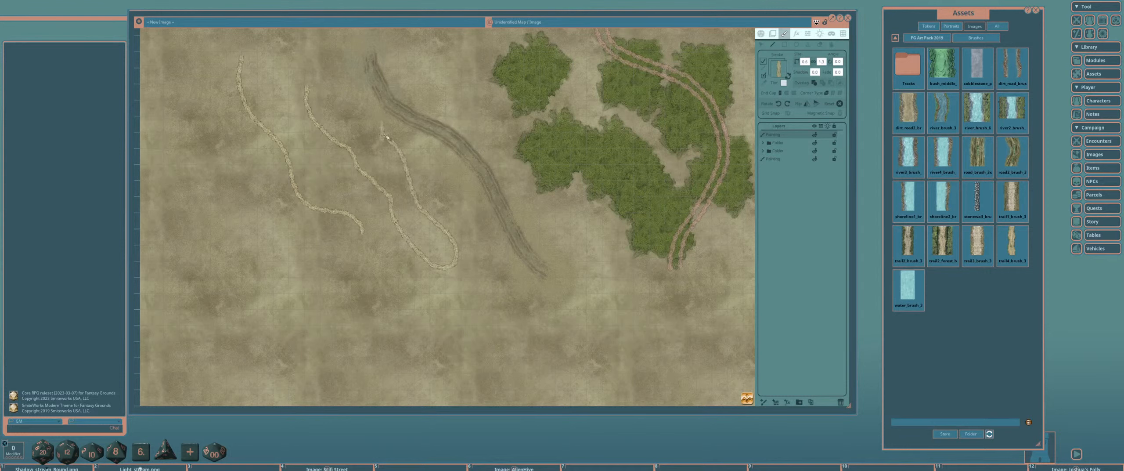
pyautogui.moveTo(192, 171)
pyautogui.mouseDown()
pyautogui.moveTo(194, 156)
pyautogui.moveTo(200, 169)
pyautogui.mouseUp()
pyautogui.hotkey('ctrl', 'z')
pyautogui.moveTo(392, 161); pyautogui.dragTo(398, 159)
pyautogui.hotkey('ctrl', 'z')
# Delete both the hairpin trail and the remaining narrow trail from the painting layer.
pyautogui.click(762, 46)
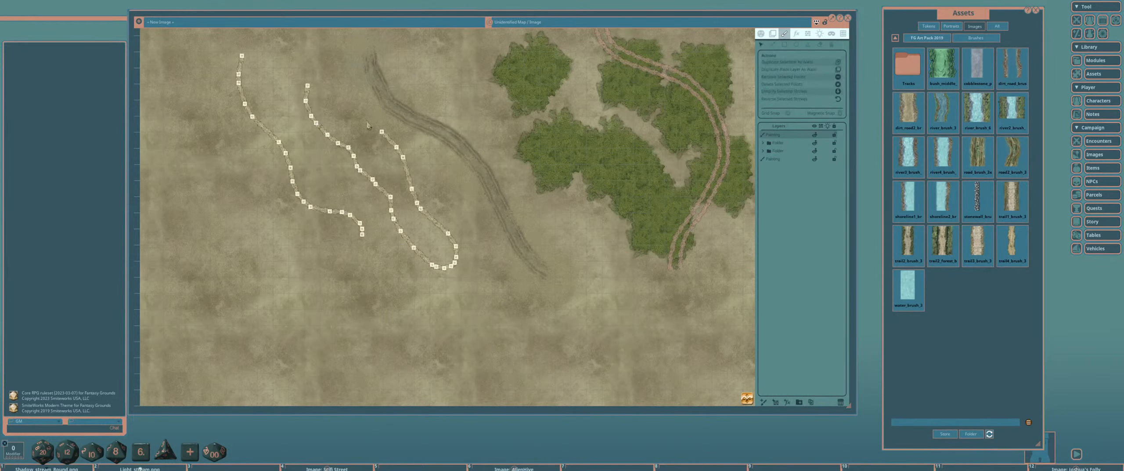
pyautogui.scroll(2, 381, 159)
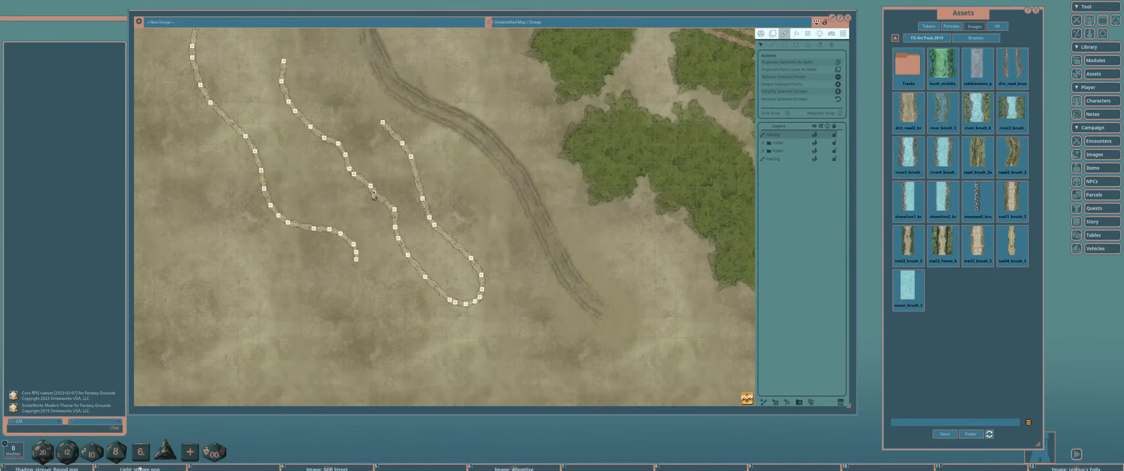
pyautogui.doubleClick(374, 192)
pyautogui.press('Delete')
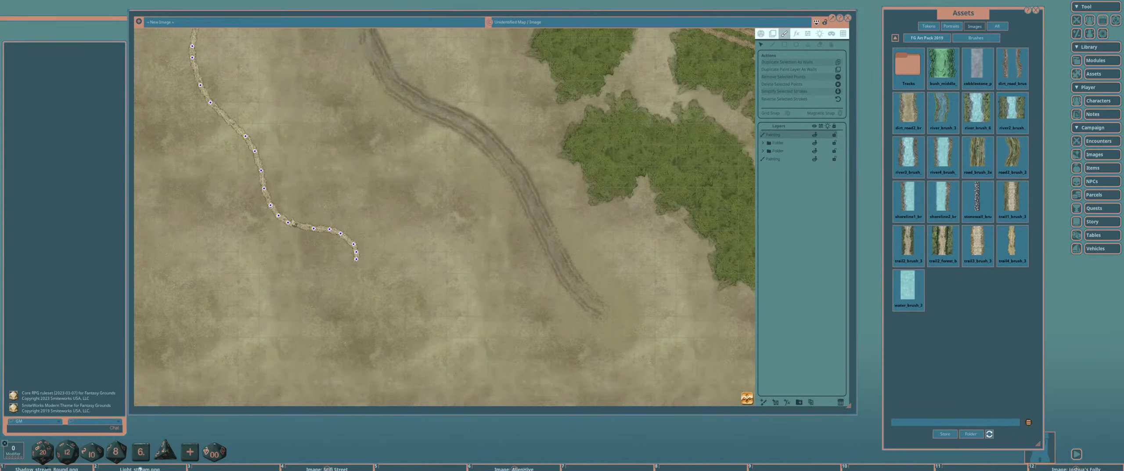
pyautogui.press('Delete')
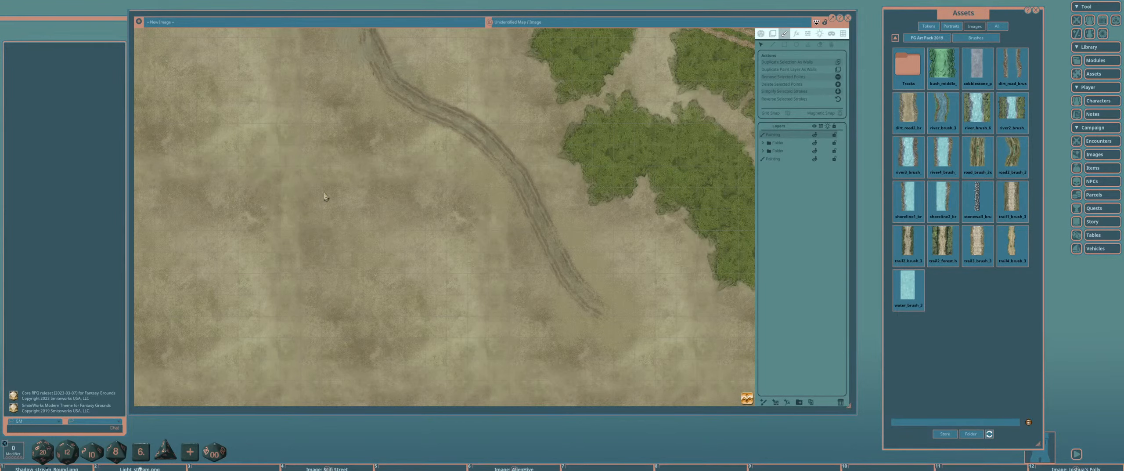
# Make the bottom painting layer active and search all image assets for "rock brush".
pyautogui.scroll(-3, 328, 193)
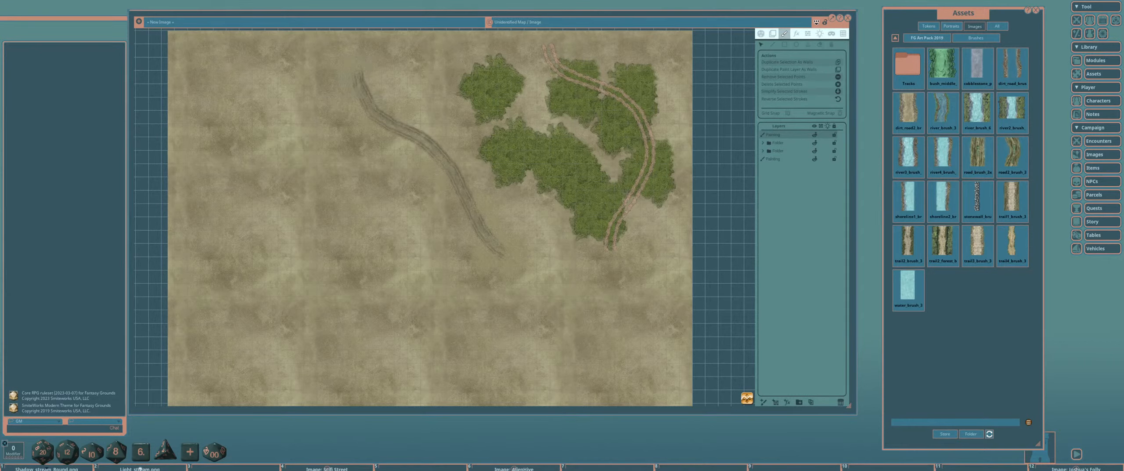
pyautogui.scroll(4, 518, 141)
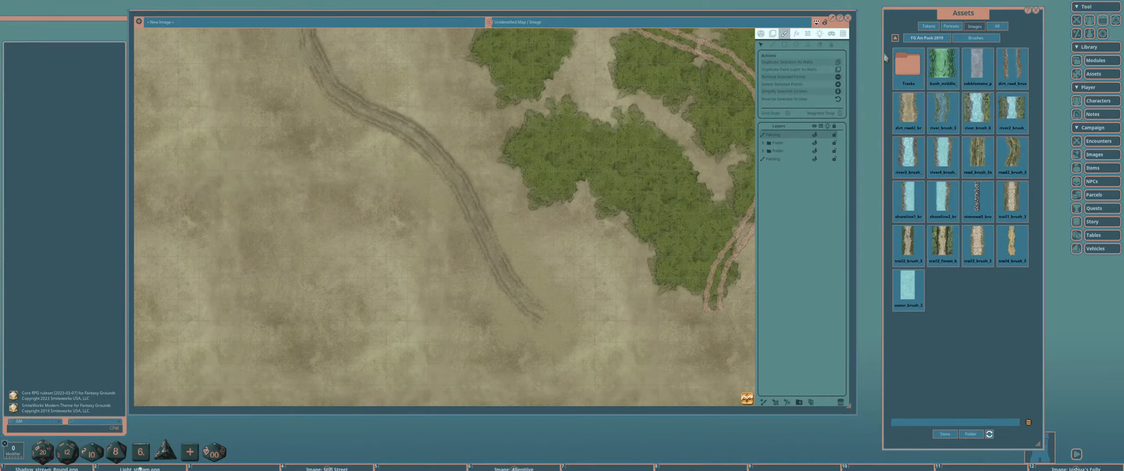
pyautogui.click(920, 39)
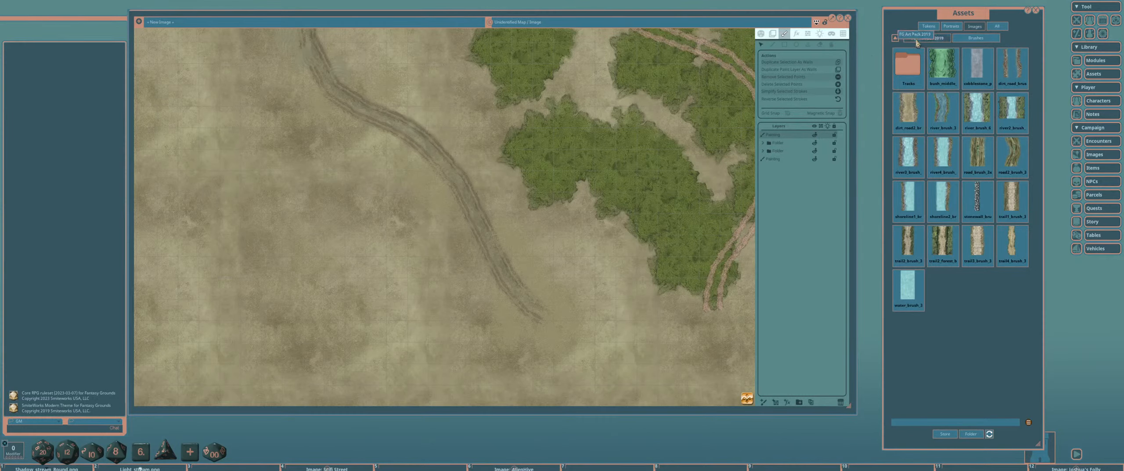
pyautogui.click(781, 161)
pyautogui.scroll(3, 358, 70)
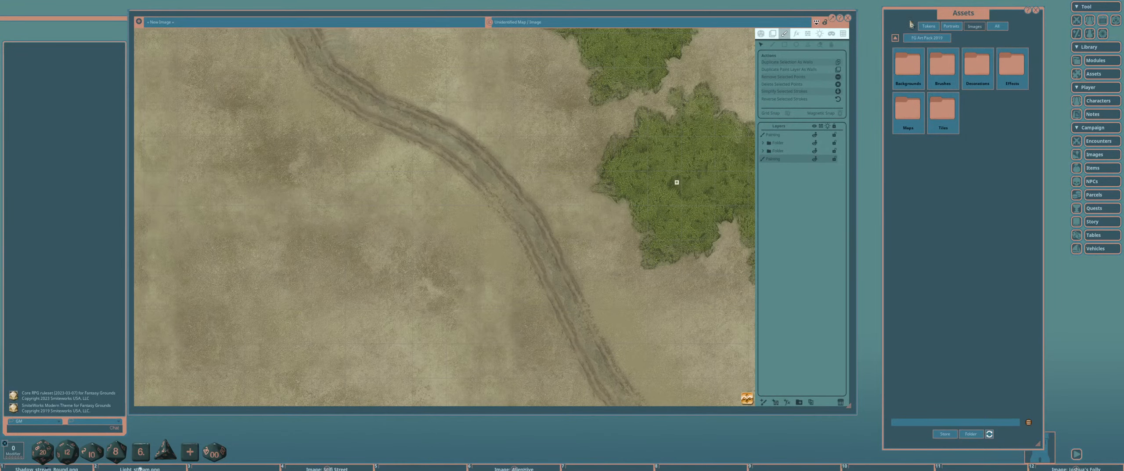
pyautogui.click(894, 40)
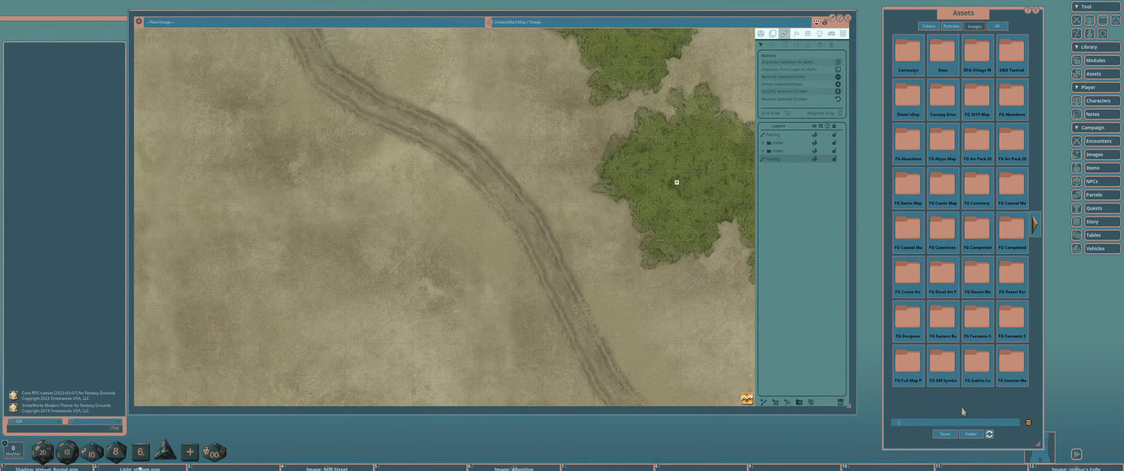
pyautogui.write('ush')
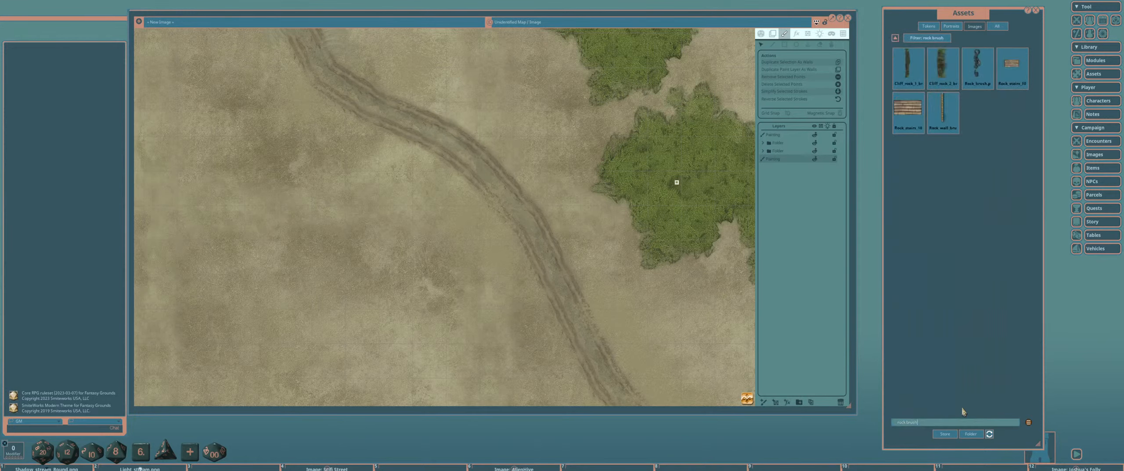
# Preview the boulder-row rock brush and load it as the texture for freehand painting.
pyautogui.click(978, 65)
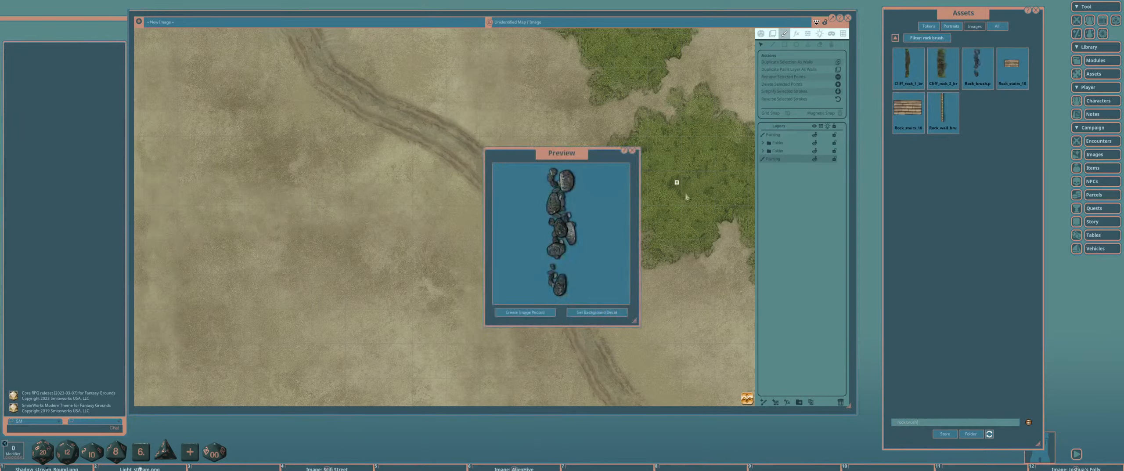
pyautogui.click(633, 152)
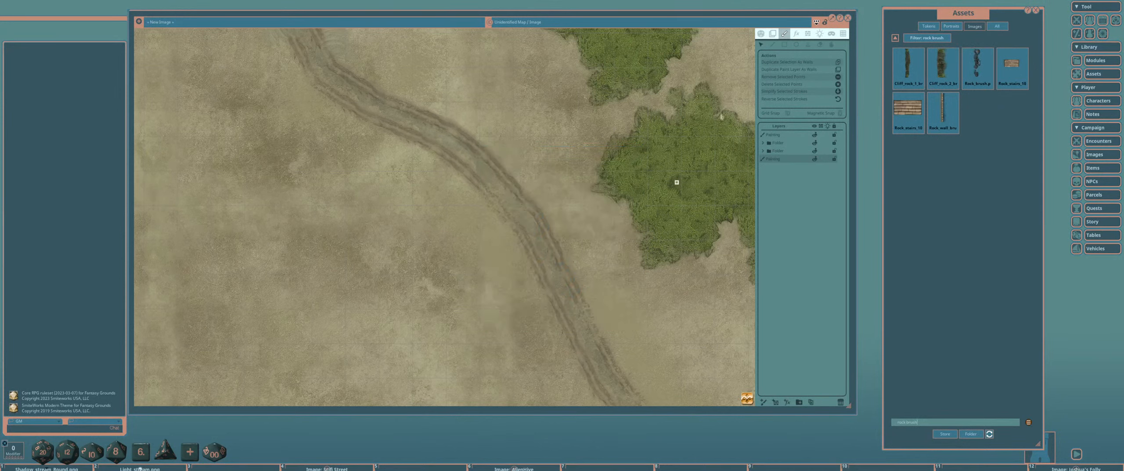
pyautogui.click(773, 45)
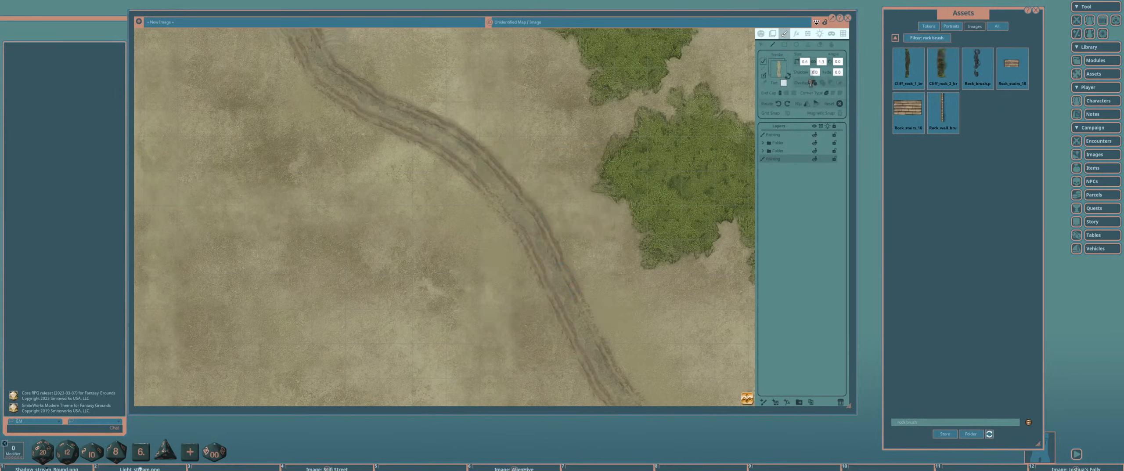
pyautogui.moveTo(811, 82); pyautogui.dragTo(779, 70)
# Paint a line of rocks along the northeastern edge of the dirt road's upper bend.
pyautogui.moveTo(505, 177); pyautogui.dragTo(574, 205)
pyautogui.scroll(-5, 521, 187)
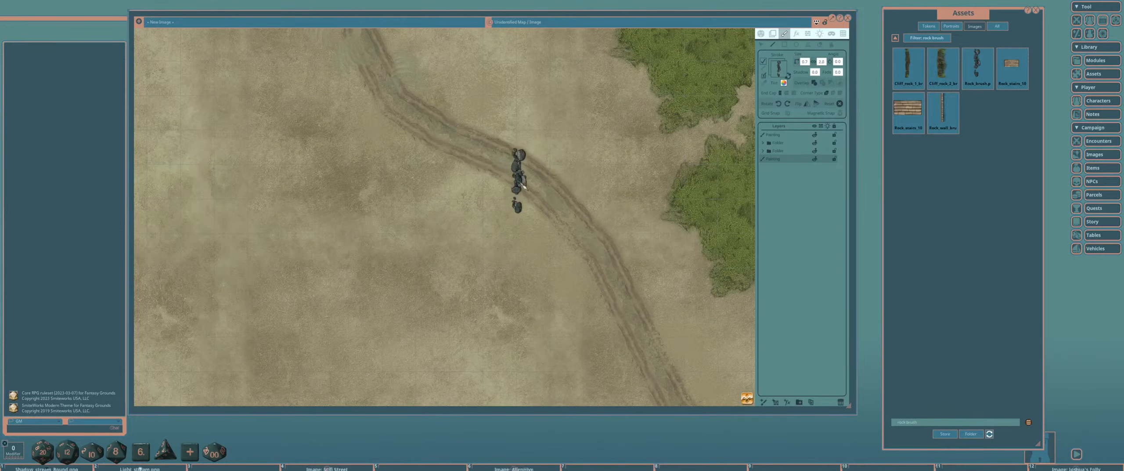
pyautogui.scroll(2, 523, 187)
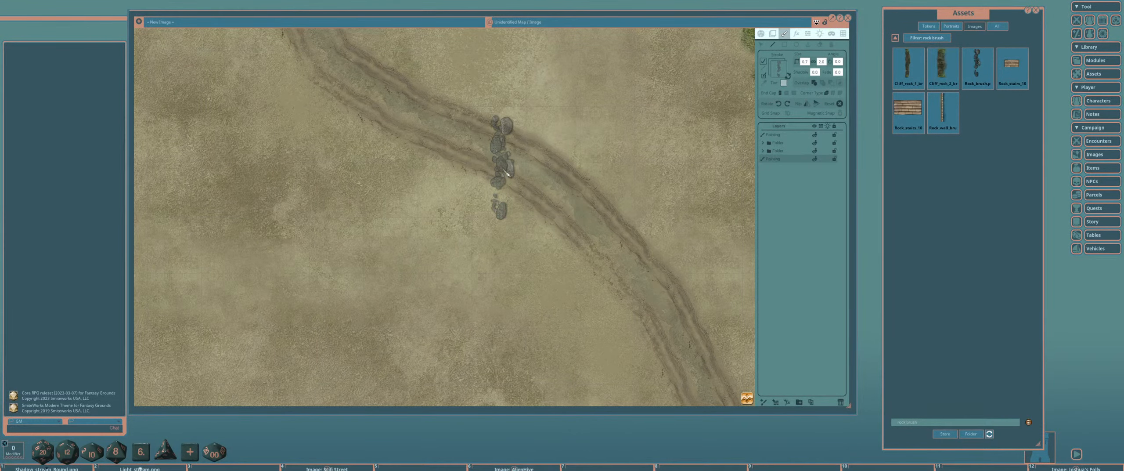
pyautogui.scroll(-2, 507, 173)
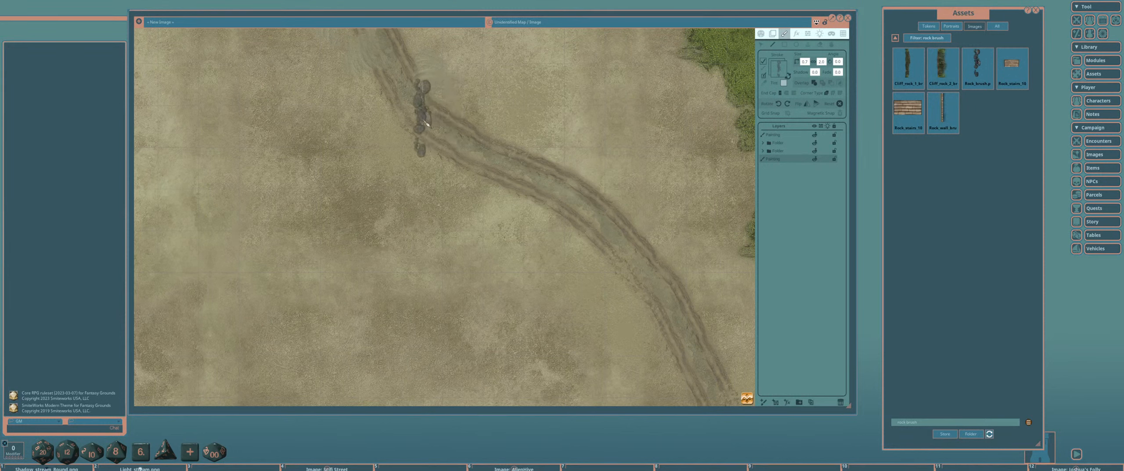
pyautogui.moveTo(472, 122)
pyautogui.mouseDown()
pyautogui.moveTo(624, 206)
pyautogui.moveTo(680, 296)
pyautogui.mouseUp()
pyautogui.scroll(2, 676, 215)
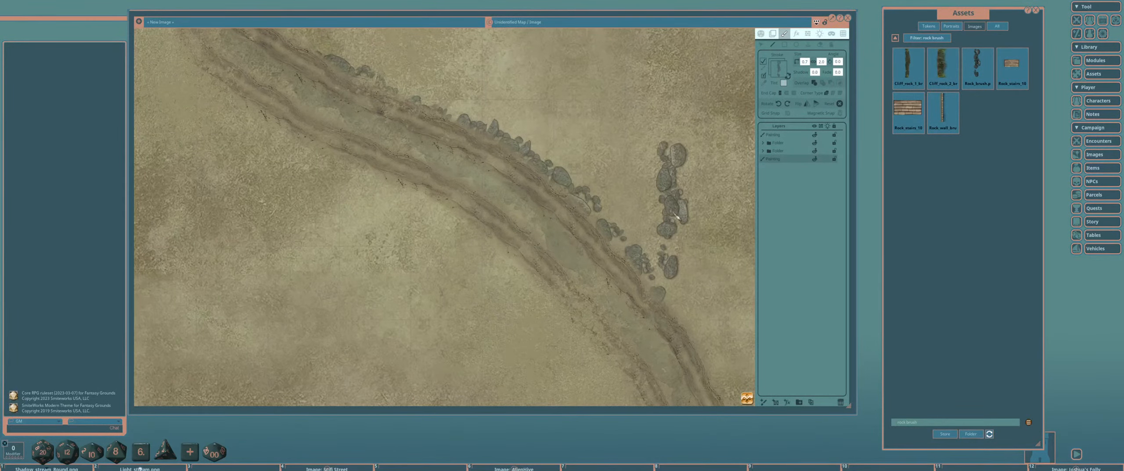
pyautogui.scroll(-3, 676, 215)
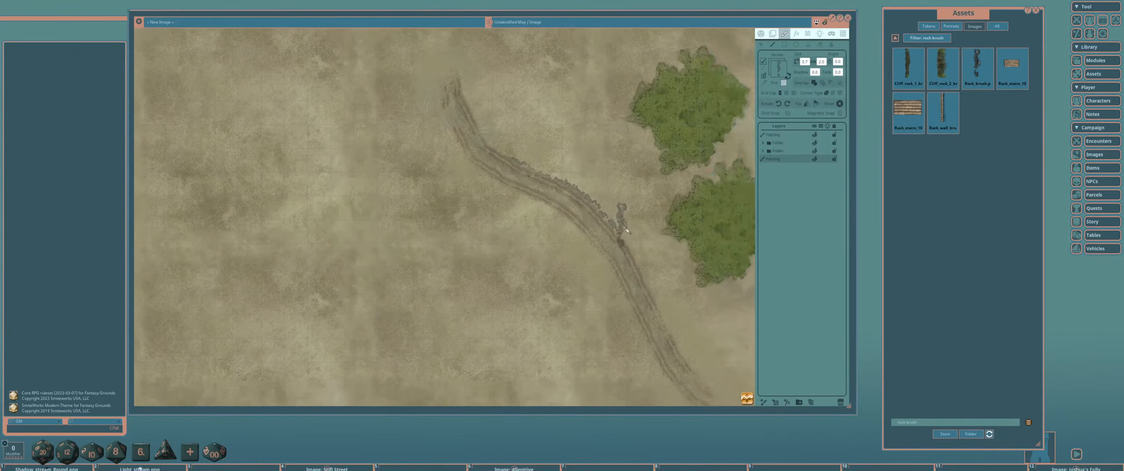
pyautogui.scroll(2, 628, 231)
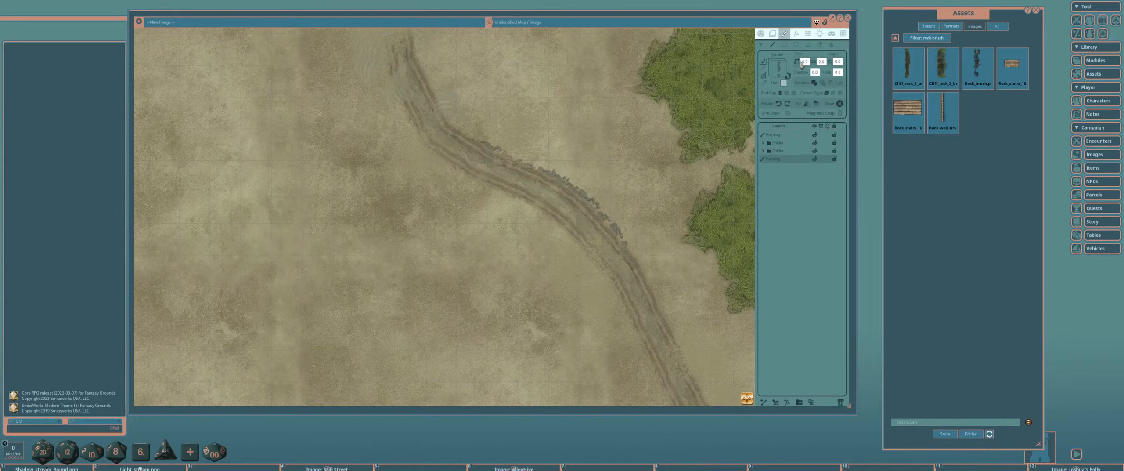
# Reposition individual points of the rock stroke to scatter the boulders across and beside the dirt road.
pyautogui.click(761, 44)
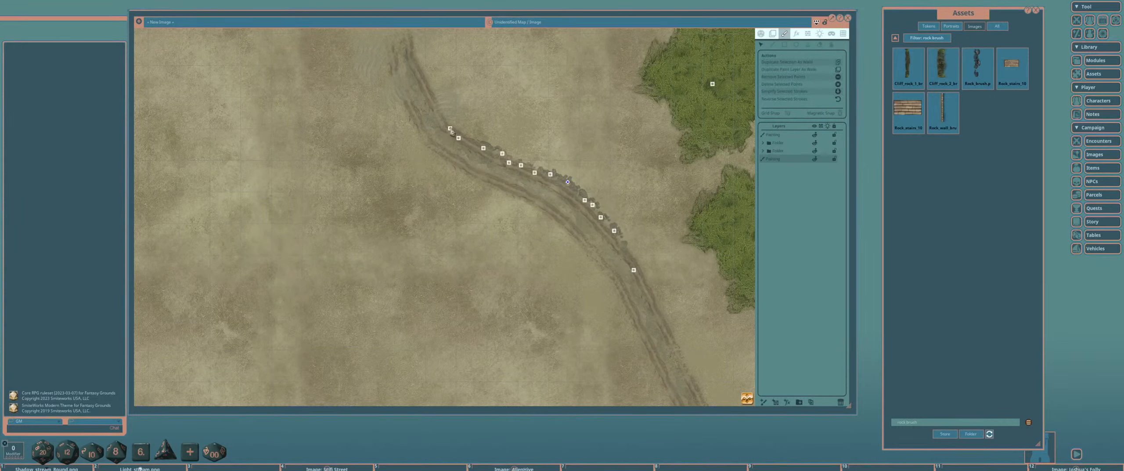
pyautogui.moveTo(450, 128)
pyautogui.mouseDown()
pyautogui.moveTo(432, 85)
pyautogui.moveTo(377, 61)
pyautogui.mouseUp()
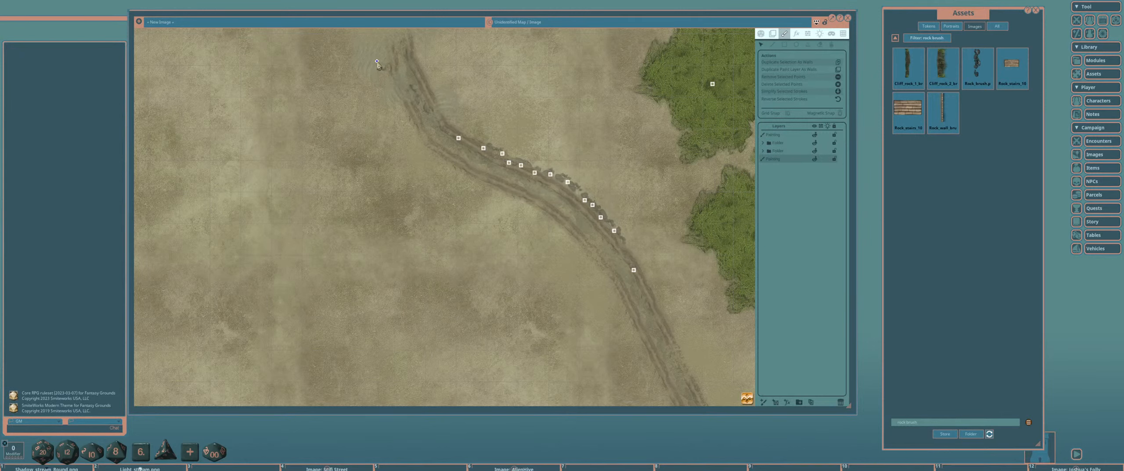
pyautogui.moveTo(483, 149)
pyautogui.mouseDown()
pyautogui.moveTo(480, 166)
pyautogui.moveTo(515, 193)
pyautogui.mouseUp()
pyautogui.moveTo(509, 163)
pyautogui.mouseDown()
pyautogui.moveTo(544, 215)
pyautogui.moveTo(555, 219)
pyautogui.moveTo(525, 169)
pyautogui.moveTo(660, 271)
pyautogui.moveTo(628, 185)
pyautogui.moveTo(586, 226)
pyautogui.moveTo(610, 259)
pyautogui.mouseUp()
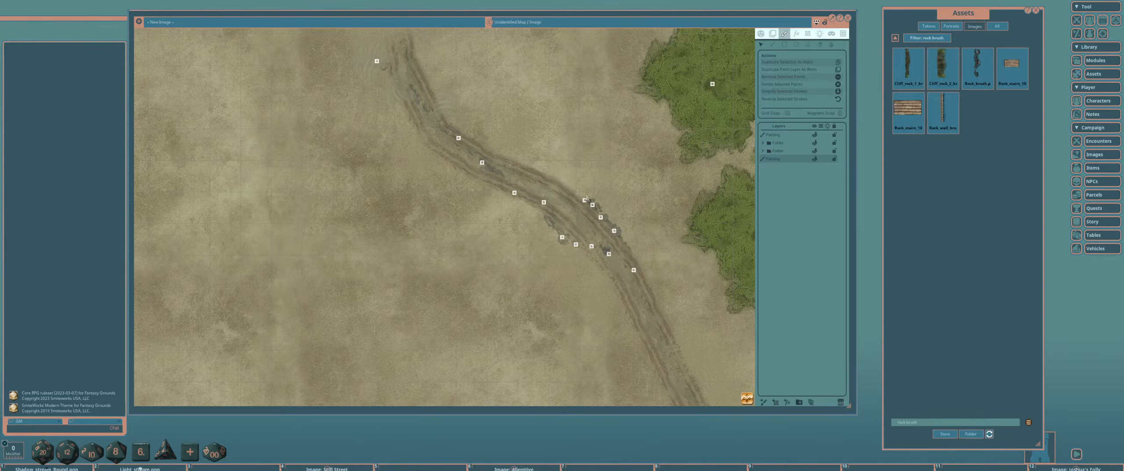
pyautogui.moveTo(573, 186)
pyautogui.mouseDown()
pyautogui.moveTo(598, 222)
pyautogui.moveTo(608, 215)
pyautogui.mouseUp()
pyautogui.moveTo(633, 270)
pyautogui.mouseDown()
pyautogui.moveTo(630, 296)
pyautogui.moveTo(651, 297)
pyautogui.moveTo(637, 268)
pyautogui.mouseUp()
# Paint another rock stroke down the southern stretch of the dirt road to its lower end.
pyautogui.scroll(4, 536, 169)
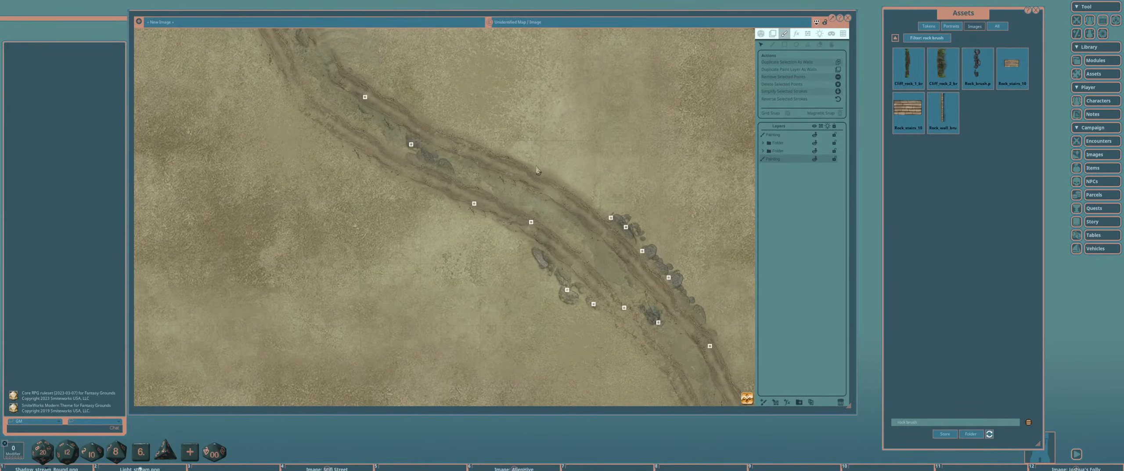
pyautogui.scroll(3, 536, 170)
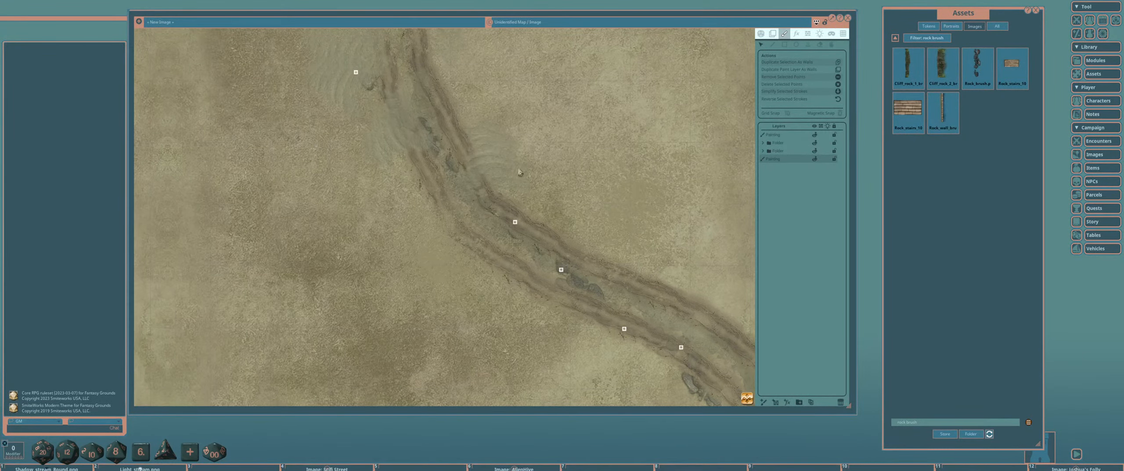
pyautogui.scroll(-3, 521, 171)
pyautogui.moveTo(522, 175); pyautogui.dragTo(349, 71)
pyautogui.moveTo(583, 225); pyautogui.dragTo(563, 194)
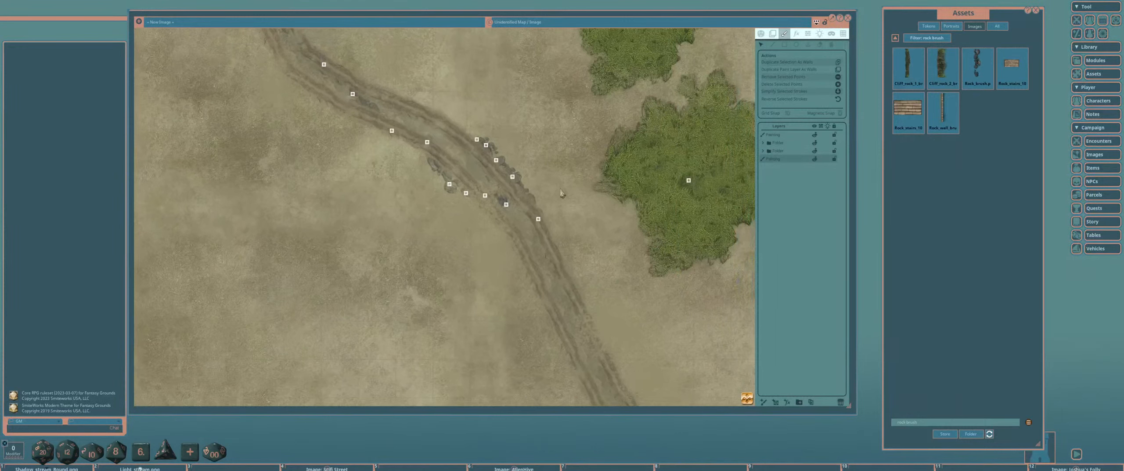
pyautogui.click(773, 45)
pyautogui.moveTo(557, 257); pyautogui.dragTo(508, 158)
pyautogui.moveTo(507, 125)
pyautogui.mouseDown()
pyautogui.moveTo(501, 195)
pyautogui.moveTo(559, 269)
pyautogui.moveTo(562, 318)
pyautogui.moveTo(601, 375)
pyautogui.mouseUp()
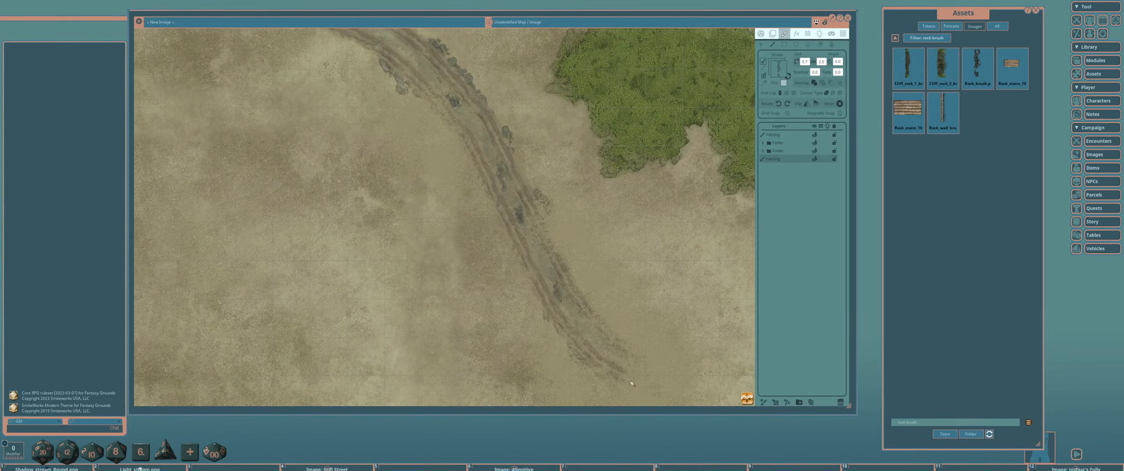
# Reposition two points of the rock stroke beside the middle of the dirt road's southern stretch.
pyautogui.click(761, 45)
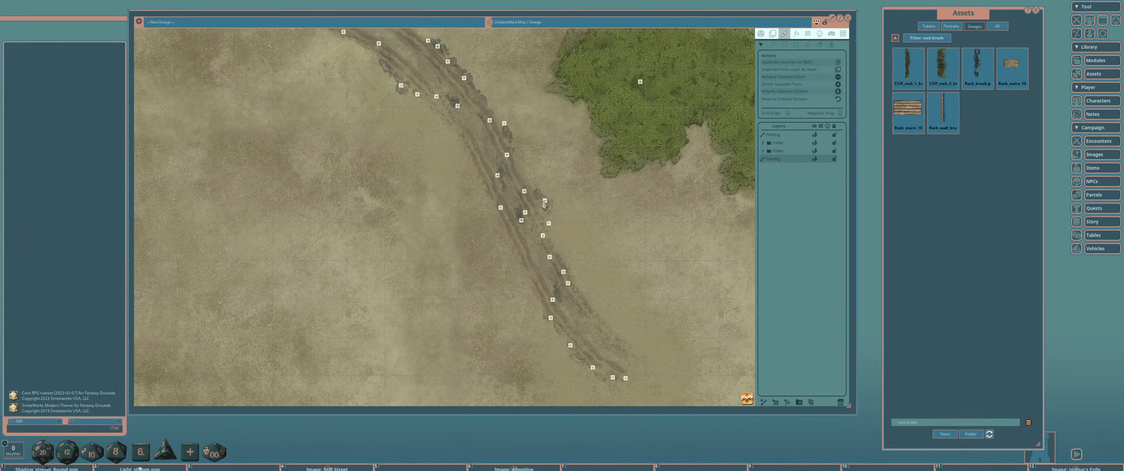
pyautogui.moveTo(545, 201); pyautogui.dragTo(522, 187)
pyautogui.moveTo(550, 257); pyautogui.dragTo(537, 252)
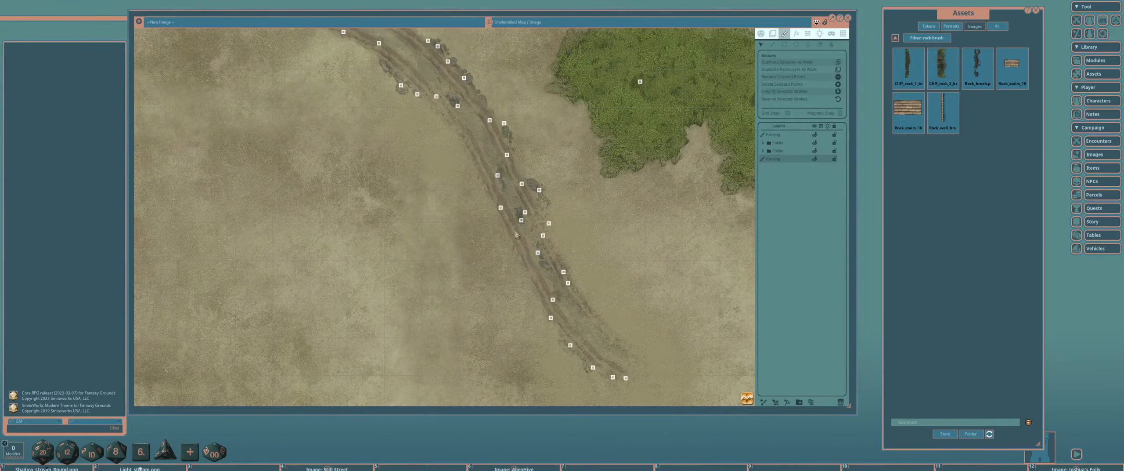
pyautogui.scroll(2, 552, 306)
pyautogui.scroll(2, 552, 307)
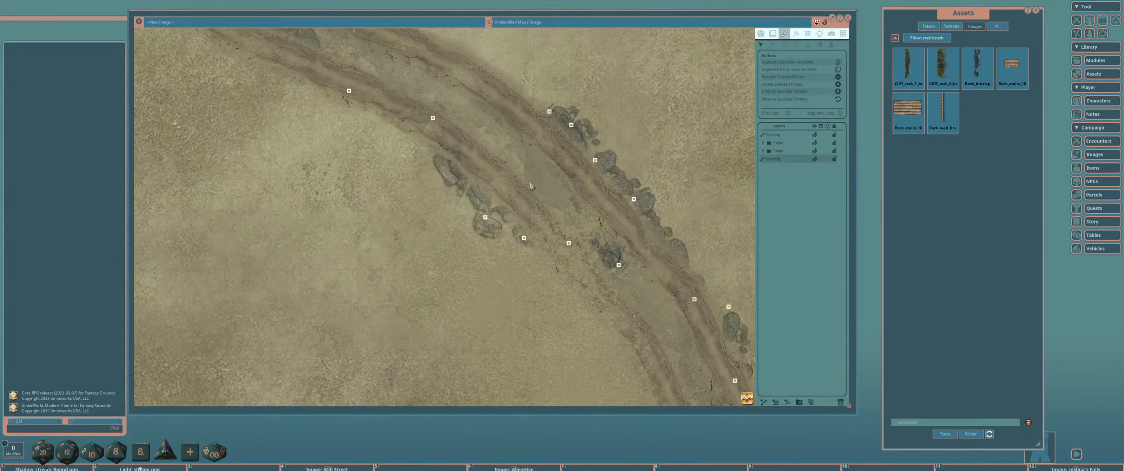
pyautogui.scroll(-5, 530, 186)
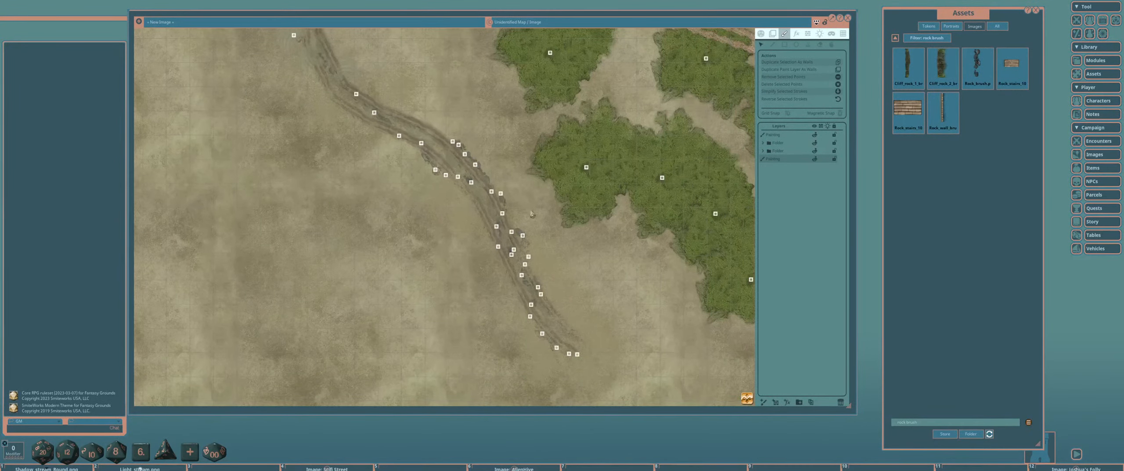
pyautogui.moveTo(530, 213); pyautogui.dragTo(591, 272)
# Select the topmost painting layer and search the image assets for grass, previewing a green grass tuft.
pyautogui.click(897, 39)
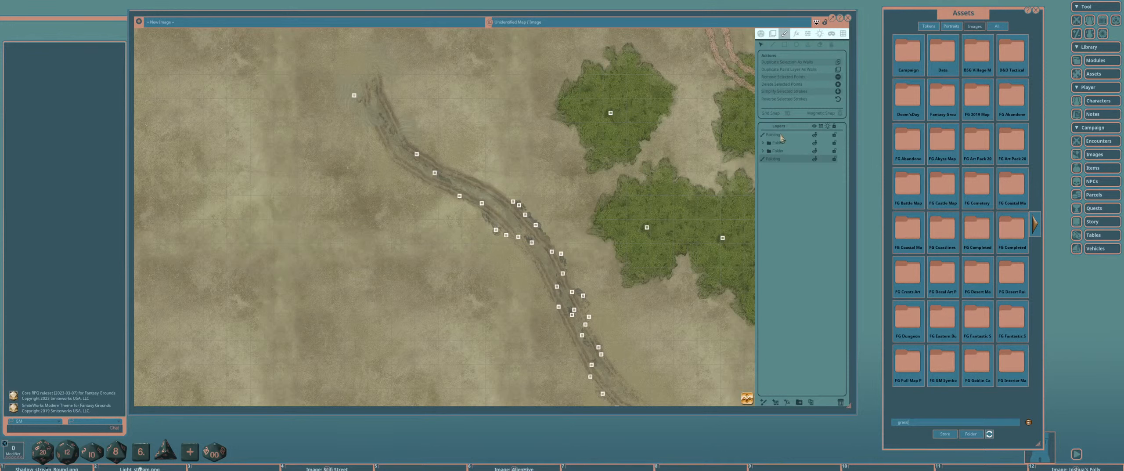
pyautogui.press('Return')
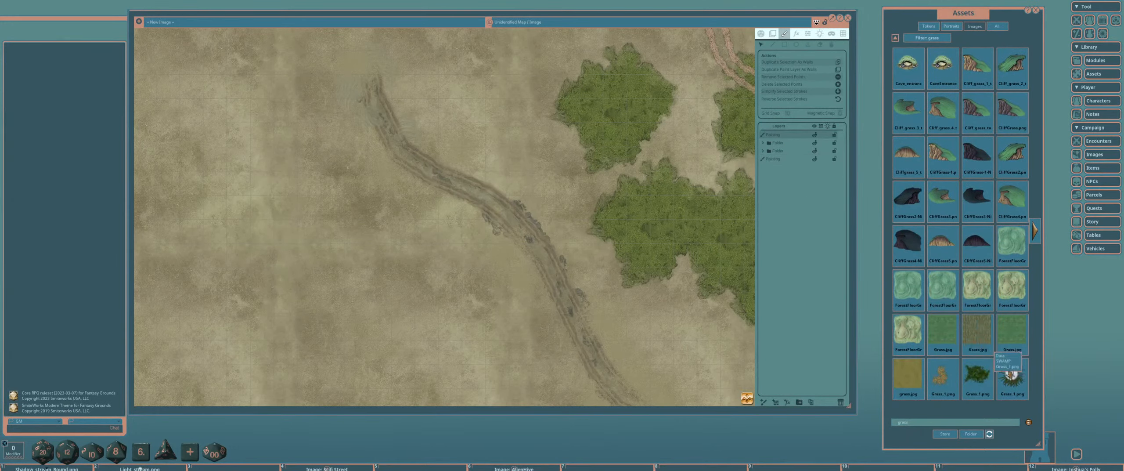
pyautogui.click(1012, 377)
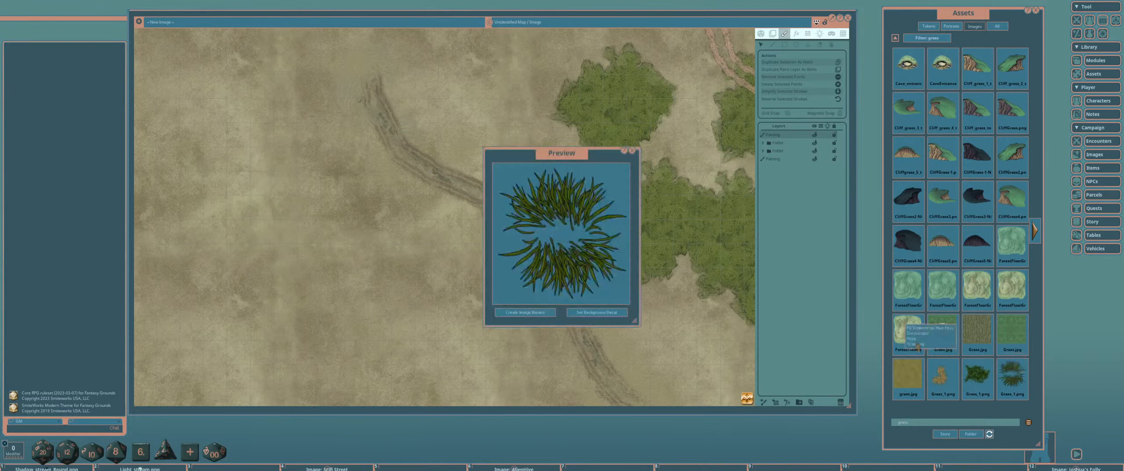
pyautogui.click(635, 153)
# Browse the following page of grass images and preview the brown grass decorations.
pyautogui.click(1042, 230)
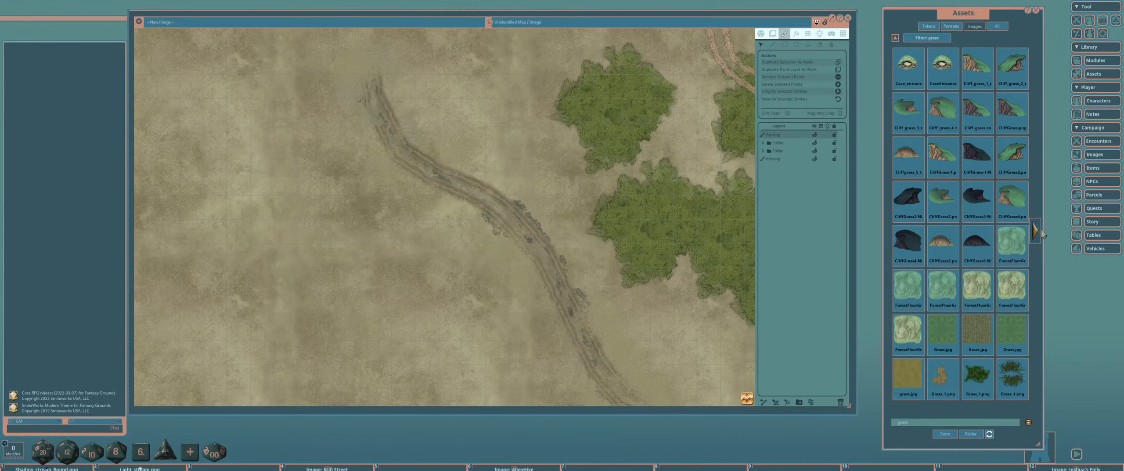
pyautogui.click(1042, 234)
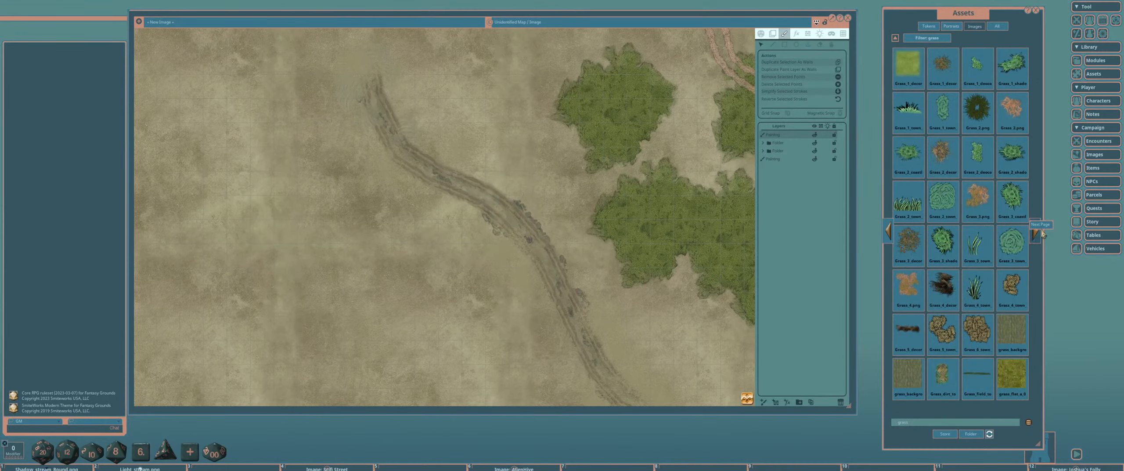
pyautogui.click(889, 231)
pyautogui.click(909, 329)
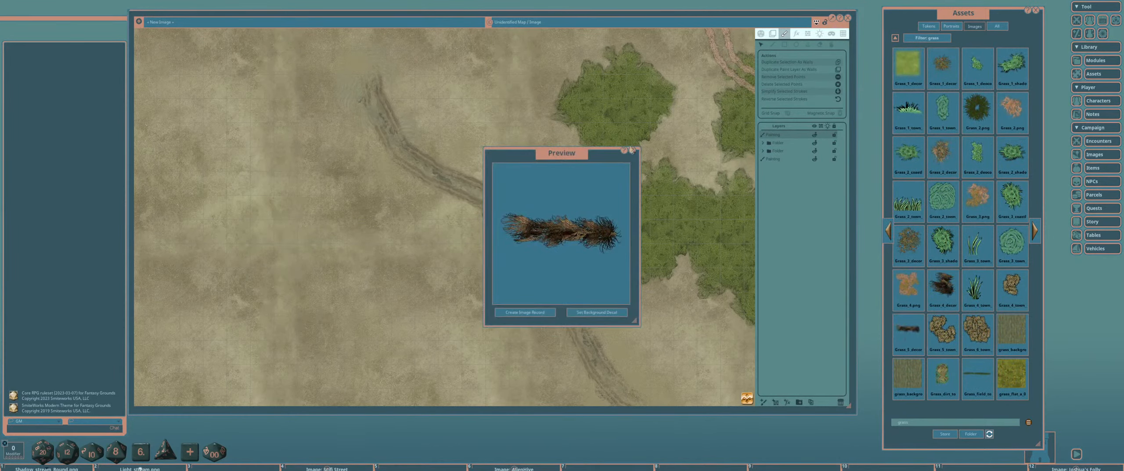
pyautogui.click(631, 150)
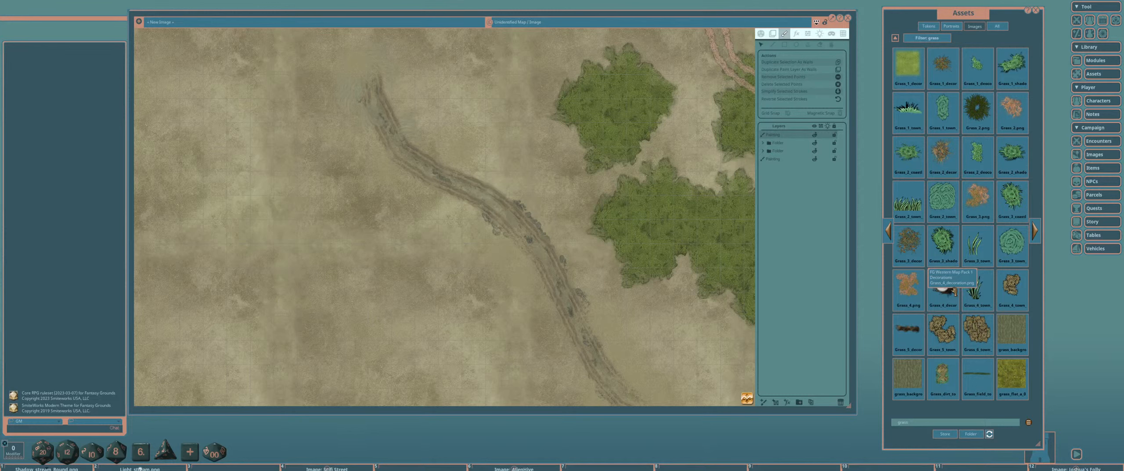
pyautogui.click(943, 149)
pyautogui.click(636, 153)
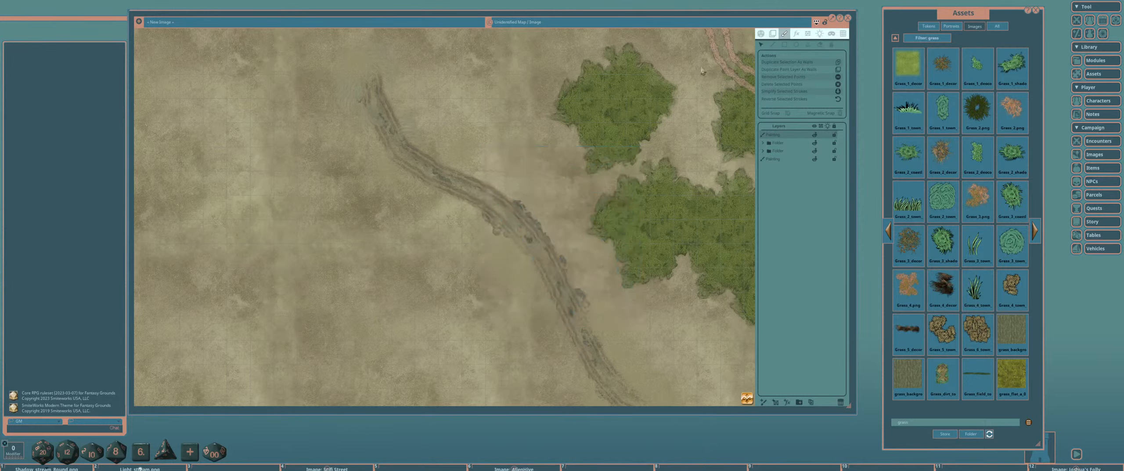
# Load the round brown grass decoration as the stamp image and shrink it to fit inside the dirt road.
pyautogui.click(807, 44)
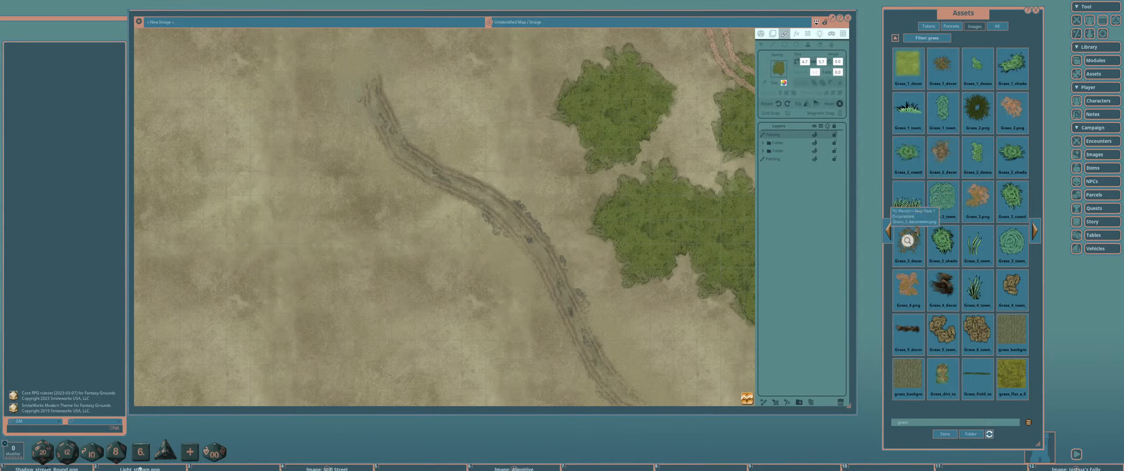
pyautogui.moveTo(943, 152); pyautogui.dragTo(779, 69)
pyautogui.moveTo(565, 181); pyautogui.dragTo(639, 206)
pyautogui.scroll(5, 527, 188)
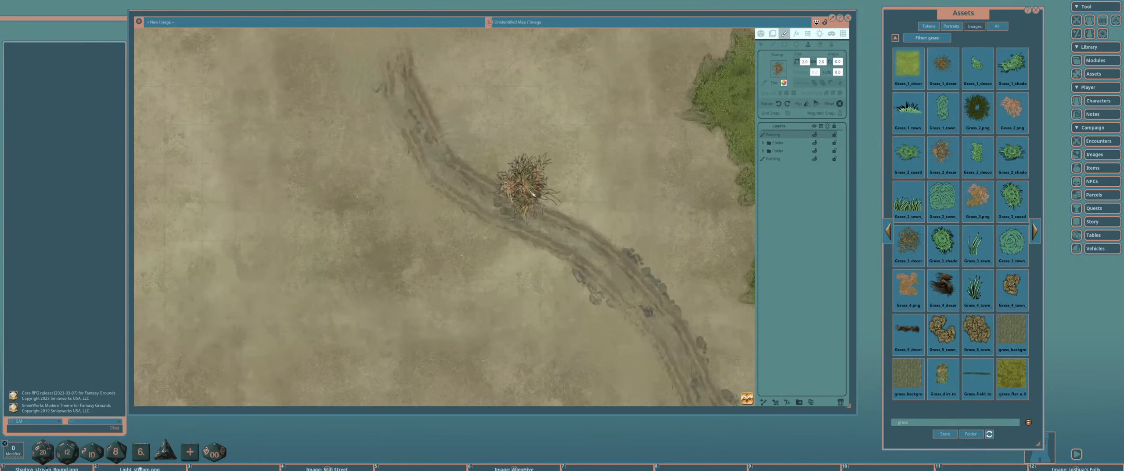
pyautogui.scroll(-12, 523, 197)
pyautogui.scroll(4, 488, 195)
pyautogui.scroll(-3, 490, 196)
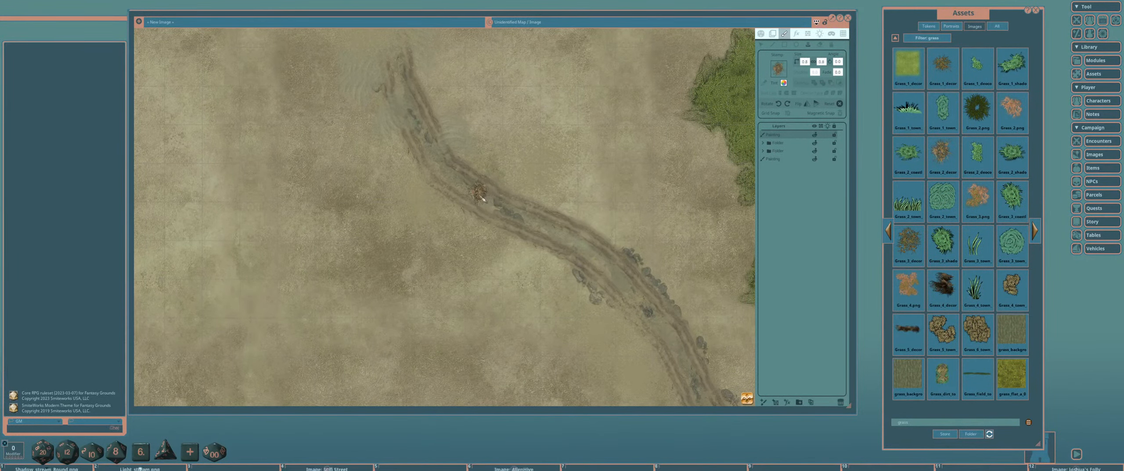
# Rotate the brown grass stamp and place clumps between the wheel ruts in the road's upper bend.
pyautogui.scroll(-1, 492, 201)
pyautogui.scroll(4, 474, 192)
pyautogui.scroll(3, 476, 193)
pyautogui.click(474, 192)
pyautogui.scroll(4, 495, 143)
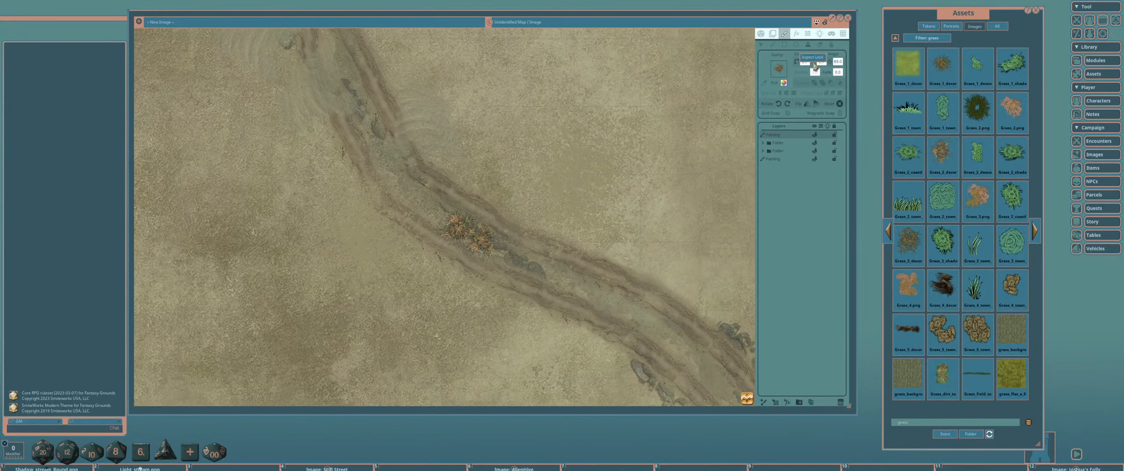
# Adjust the grass stamp's size and rotation and place clumps farther up the road toward its northern end.
pyautogui.write('1.0')
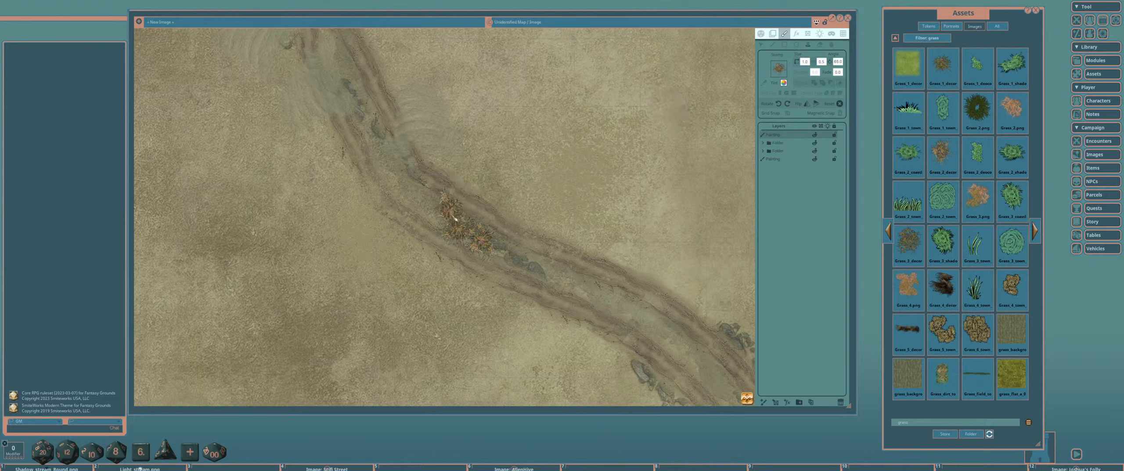
pyautogui.click(408, 186)
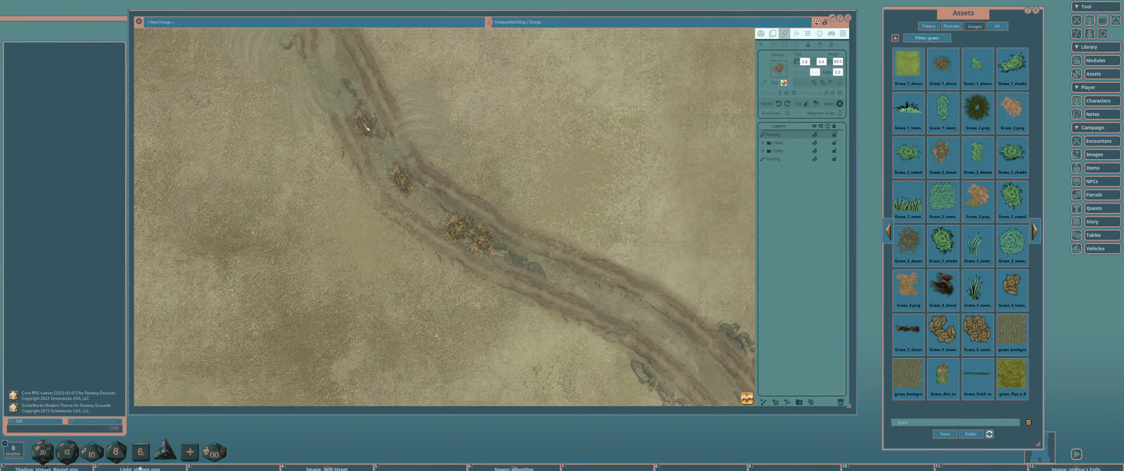
pyautogui.scroll(4, 384, 143)
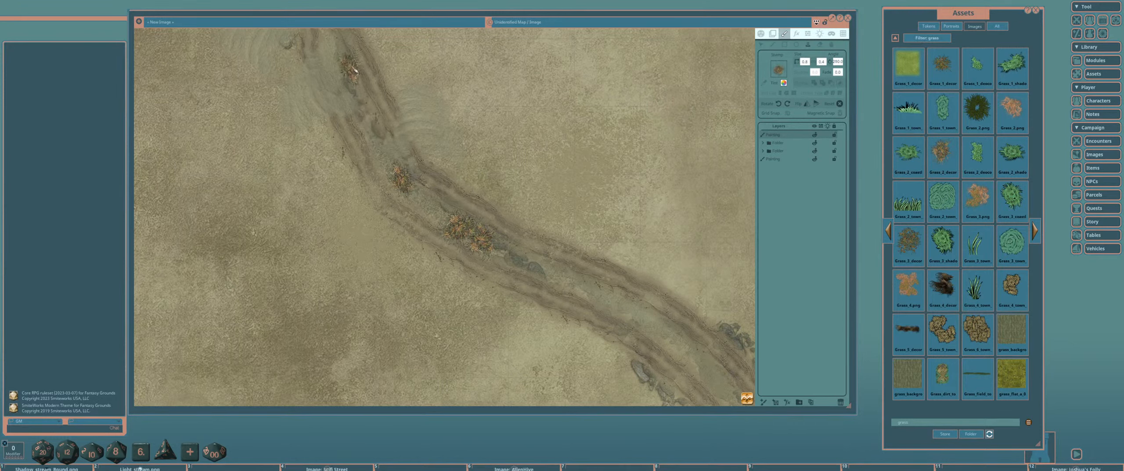
pyautogui.click(349, 68)
# Stamp a smaller grass clump beside the first ones and two rotated clumps mid-road just before the boulders.
pyautogui.moveTo(629, 249); pyautogui.dragTo(575, 212)
pyautogui.scroll(-2, 571, 210)
pyautogui.scroll(-4, 475, 180)
pyautogui.scroll(-2, 459, 170)
pyautogui.click(460, 170)
pyautogui.moveTo(592, 233); pyautogui.dragTo(510, 145)
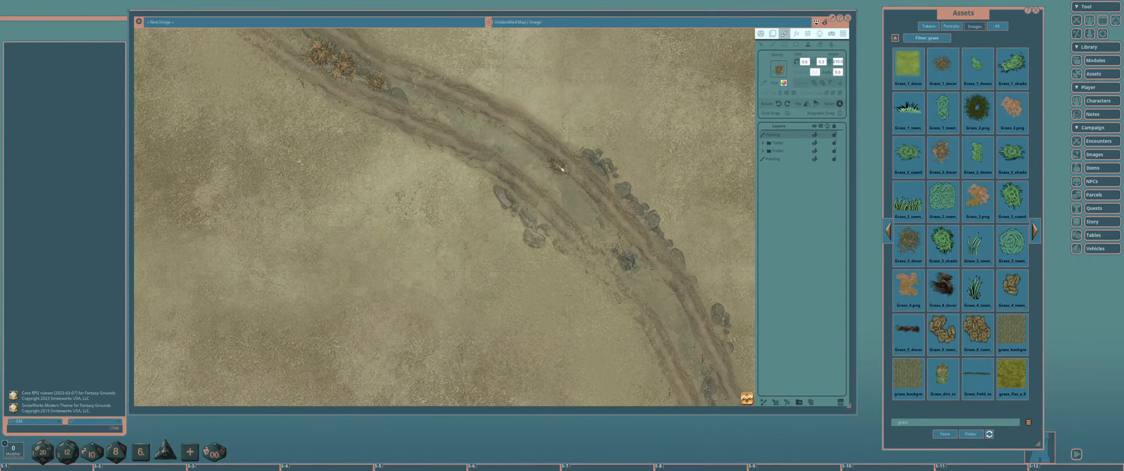
pyautogui.scroll(3, 544, 165)
pyautogui.click(513, 148)
pyautogui.scroll(7, 536, 165)
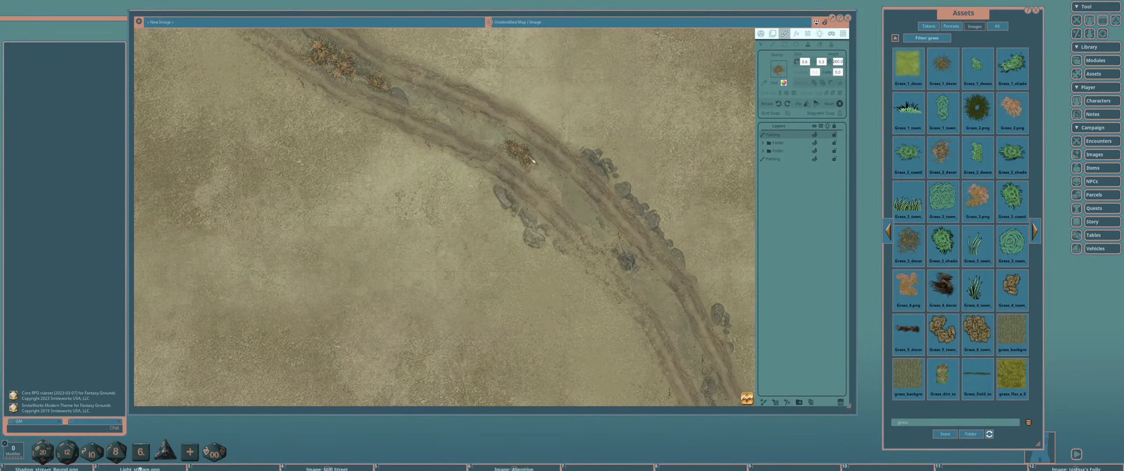
pyautogui.click(530, 158)
# Stamp two smaller, rotated grass clumps farther down the middle of the road, between the boulder rows.
pyautogui.moveTo(618, 187); pyautogui.dragTo(706, 296)
pyautogui.scroll(-2, 641, 246)
pyautogui.moveTo(623, 228); pyautogui.dragTo(504, 147)
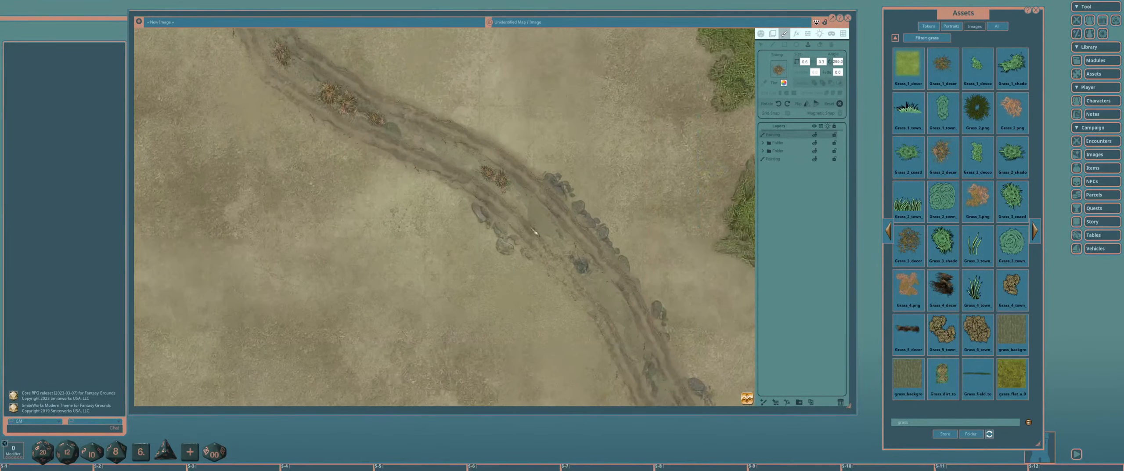
pyautogui.scroll(-10, 531, 210)
pyautogui.scroll(-2, 522, 197)
pyautogui.click(523, 198)
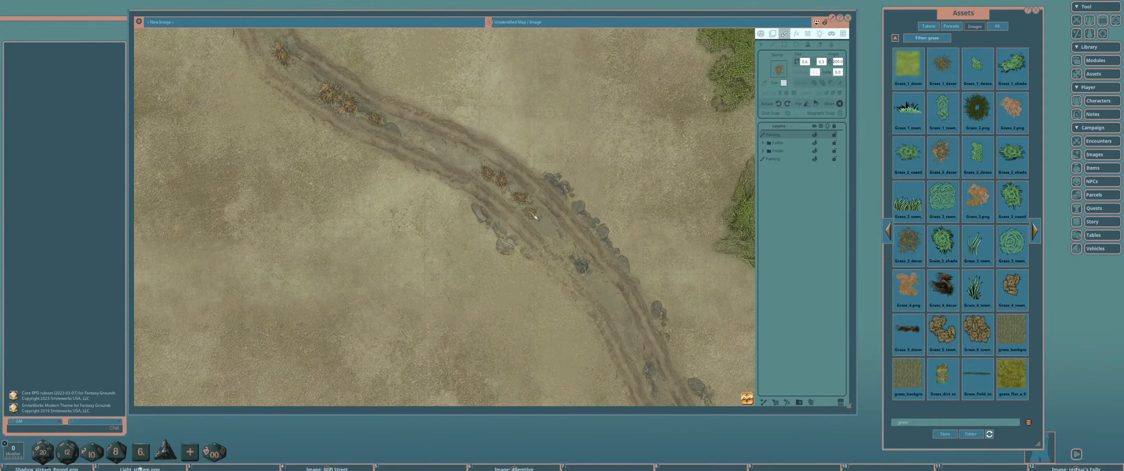
pyautogui.scroll(3, 534, 215)
pyautogui.click(532, 206)
pyautogui.scroll(5, 532, 221)
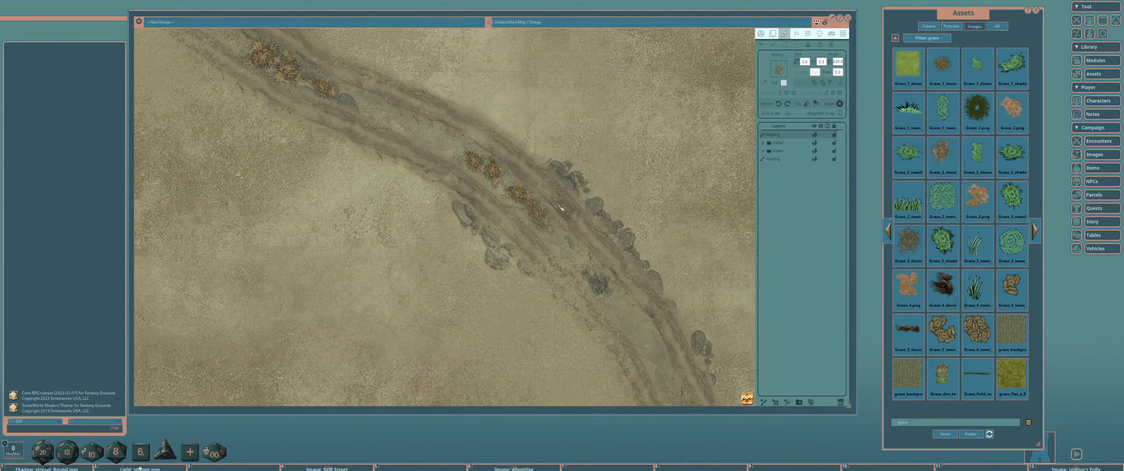
# Add more resized and rotated grass clumps among the existing ones, from the boulders back up toward the road's northern end.
pyautogui.moveTo(578, 216); pyautogui.dragTo(709, 294)
pyautogui.scroll(-9, 594, 231)
pyautogui.click(593, 230)
pyautogui.scroll(7, 443, 144)
pyautogui.moveTo(369, 105); pyautogui.dragTo(510, 222)
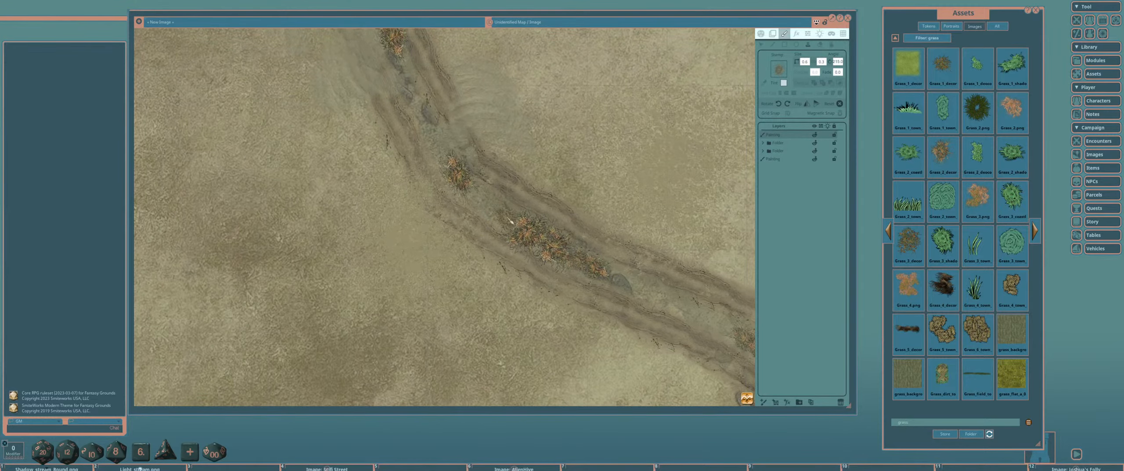
pyautogui.scroll(-3, 440, 150)
pyautogui.scroll(8, 440, 151)
pyautogui.click(440, 151)
pyautogui.moveTo(493, 115)
pyautogui.mouseDown()
pyautogui.moveTo(551, 218)
pyautogui.moveTo(433, 71)
pyautogui.mouseUp()
pyautogui.click(441, 130)
pyautogui.click(423, 75)
pyautogui.scroll(-5, 491, 167)
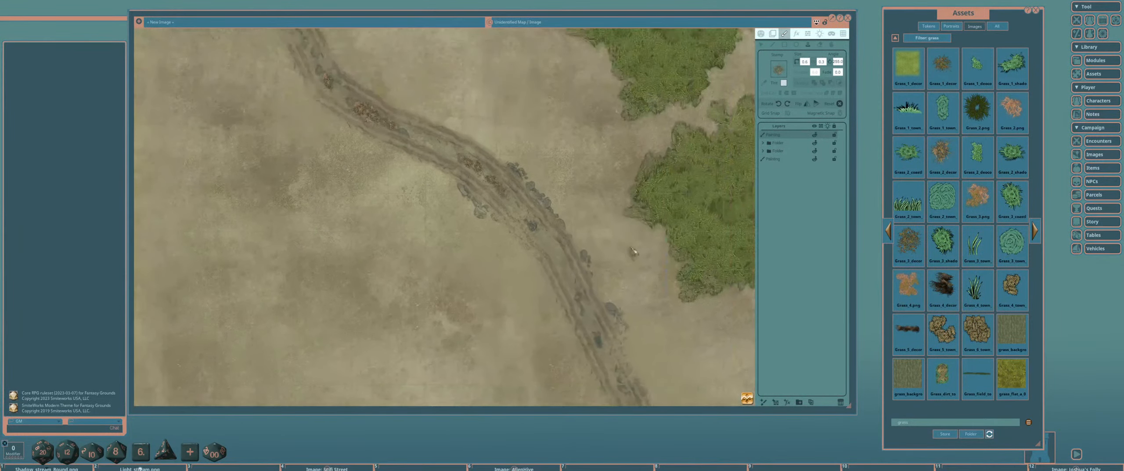
# Examine the rocks and grass on the dirt road up close and against the whole map.
pyautogui.scroll(4, 634, 252)
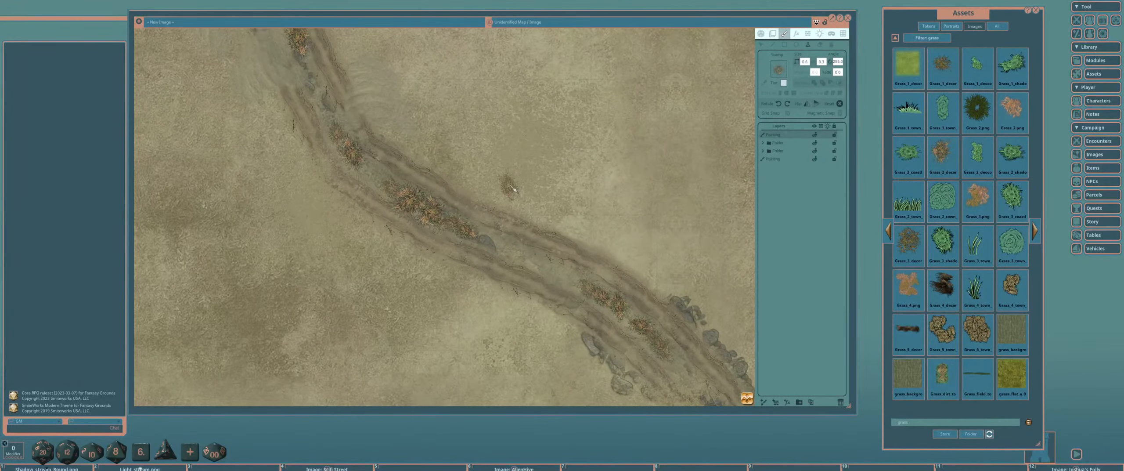
pyautogui.scroll(-3, 513, 189)
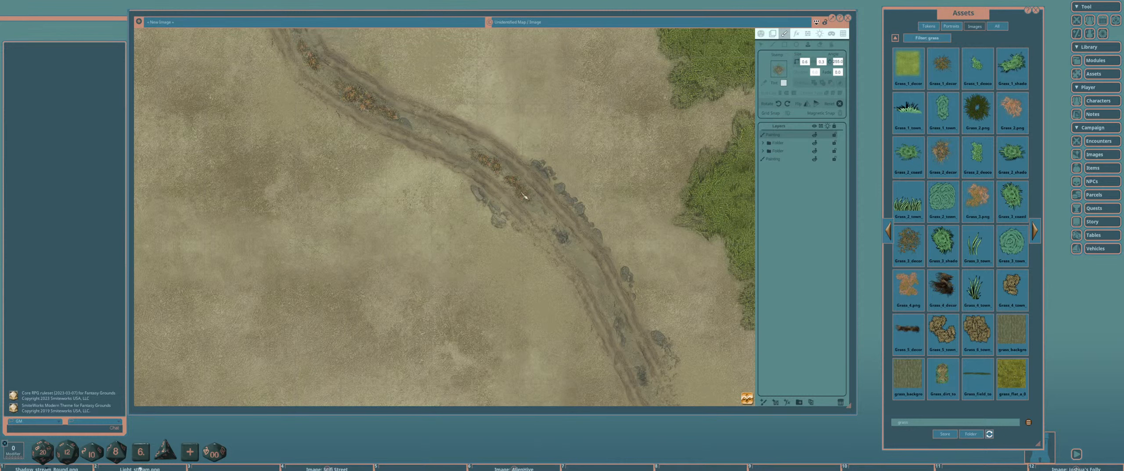
pyautogui.scroll(-5, 524, 196)
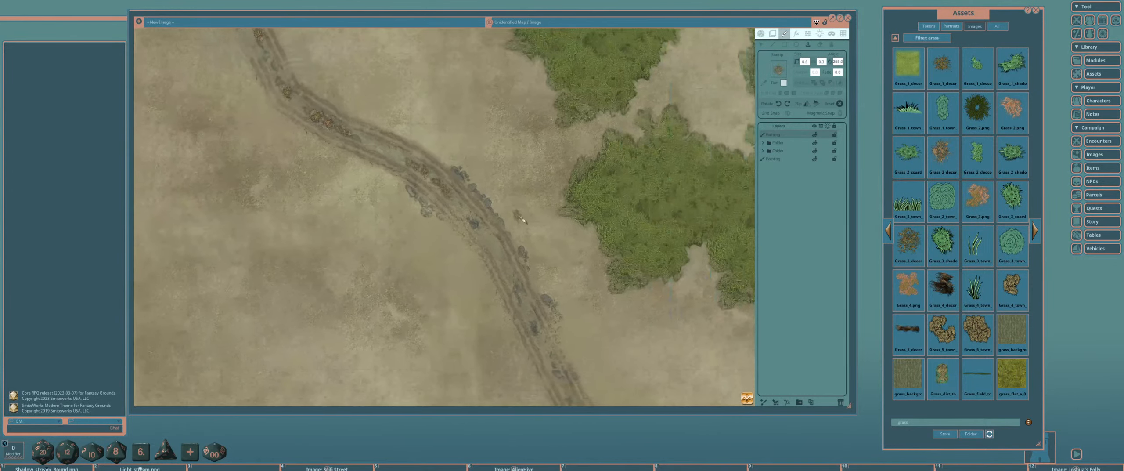
pyautogui.scroll(-3, 543, 218)
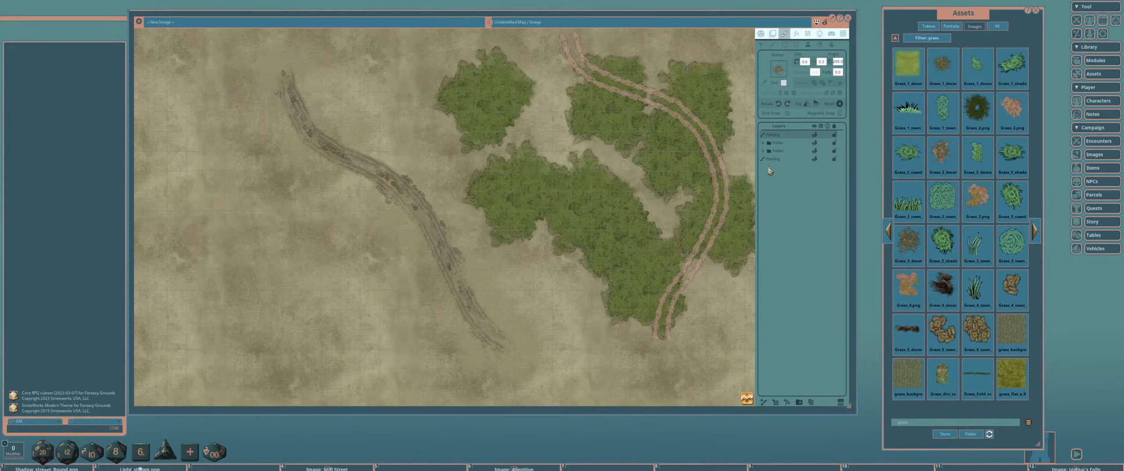
pyautogui.scroll(3, 420, 249)
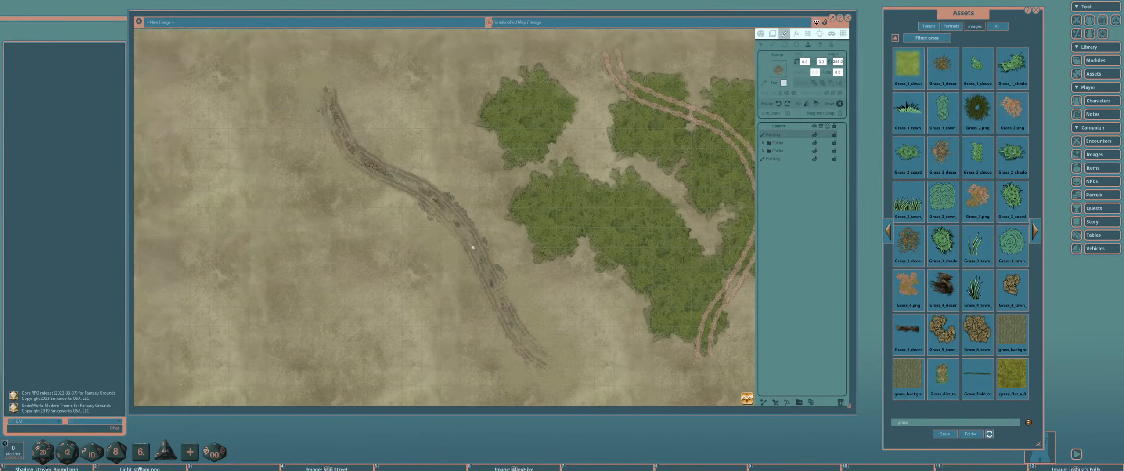
pyautogui.scroll(1, 472, 231)
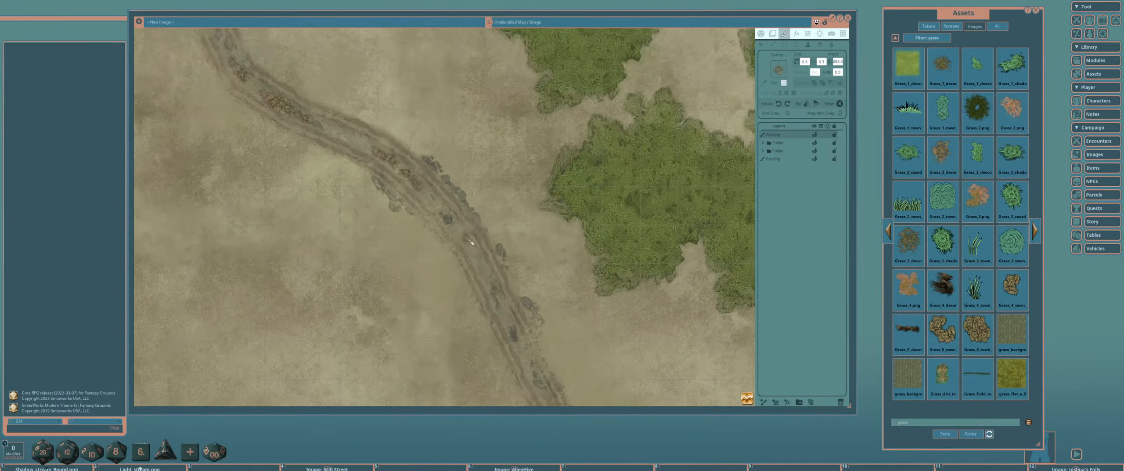
pyautogui.moveTo(492, 297); pyautogui.dragTo(464, 269)
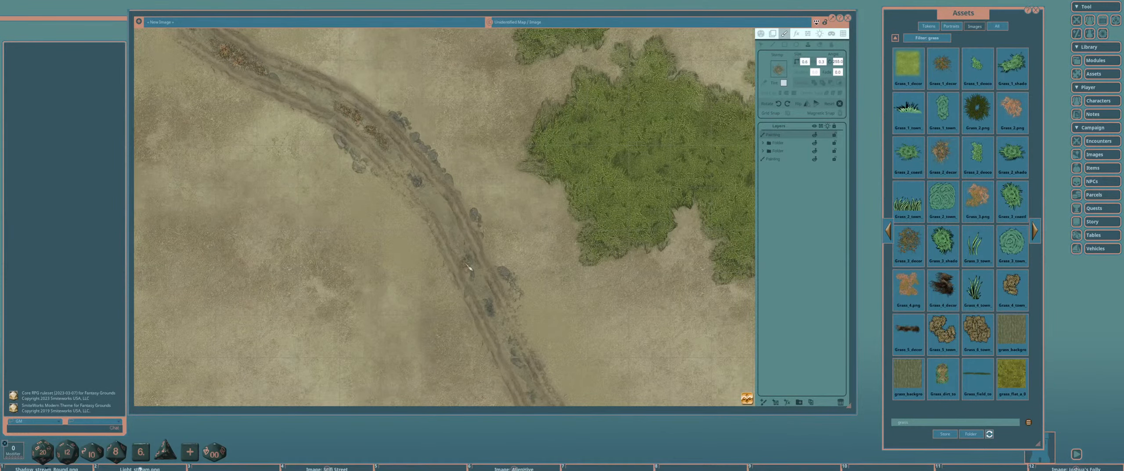
pyautogui.scroll(-1, 469, 267)
pyautogui.moveTo(507, 279); pyautogui.dragTo(439, 263)
pyautogui.scroll(-2, 470, 264)
pyautogui.moveTo(547, 269); pyautogui.dragTo(558, 290)
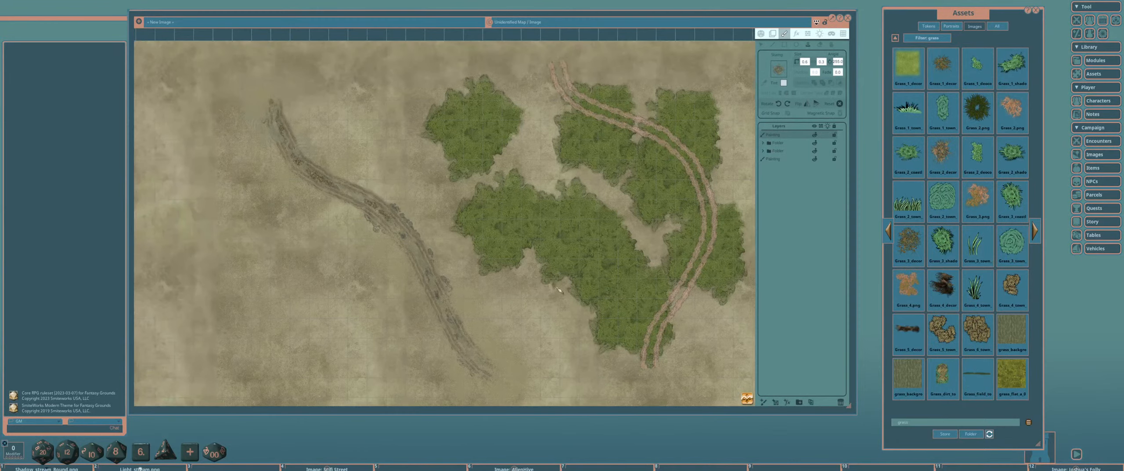
pyautogui.scroll(-1, 632, 265)
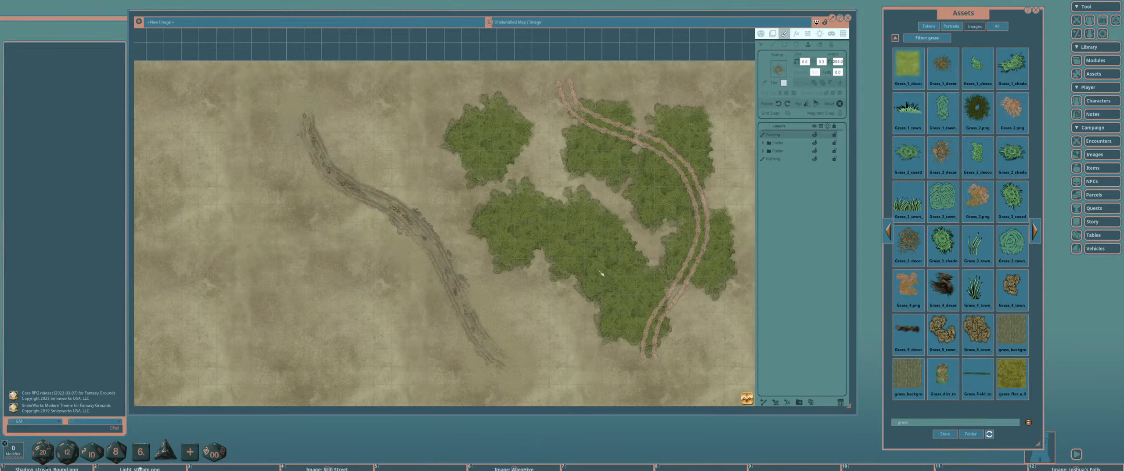
pyautogui.scroll(5, 530, 194)
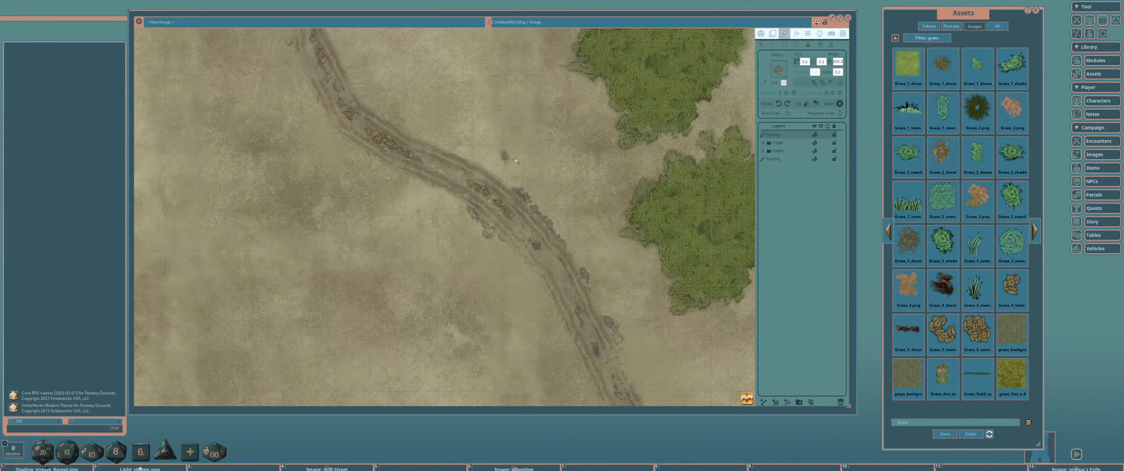
# Adjust the size and rotation of the debris stamp over the open ground beside the rutted dirt track.
pyautogui.scroll(6, 516, 161)
pyautogui.scroll(-4, 532, 152)
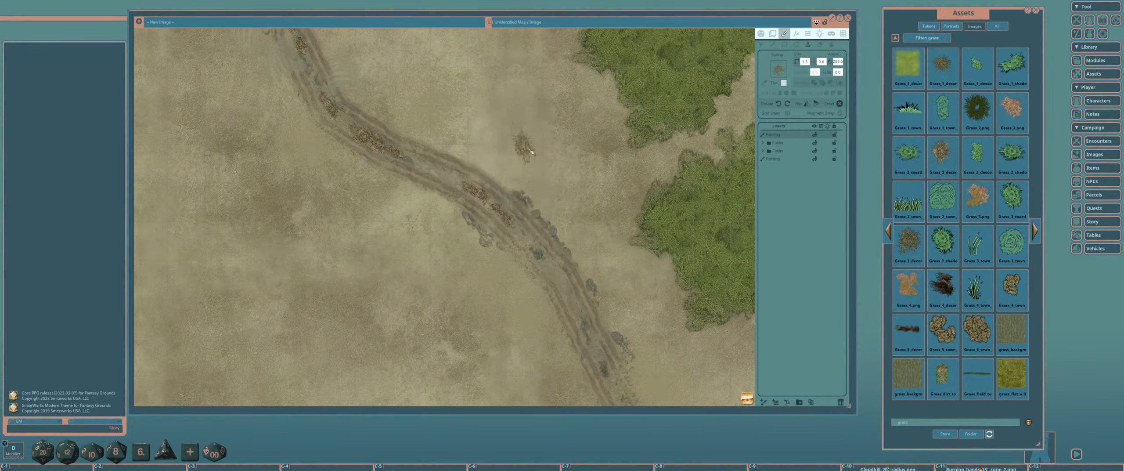
pyautogui.scroll(-2, 531, 152)
pyautogui.moveTo(374, 215); pyautogui.dragTo(562, 225)
pyautogui.scroll(-3, 380, 152)
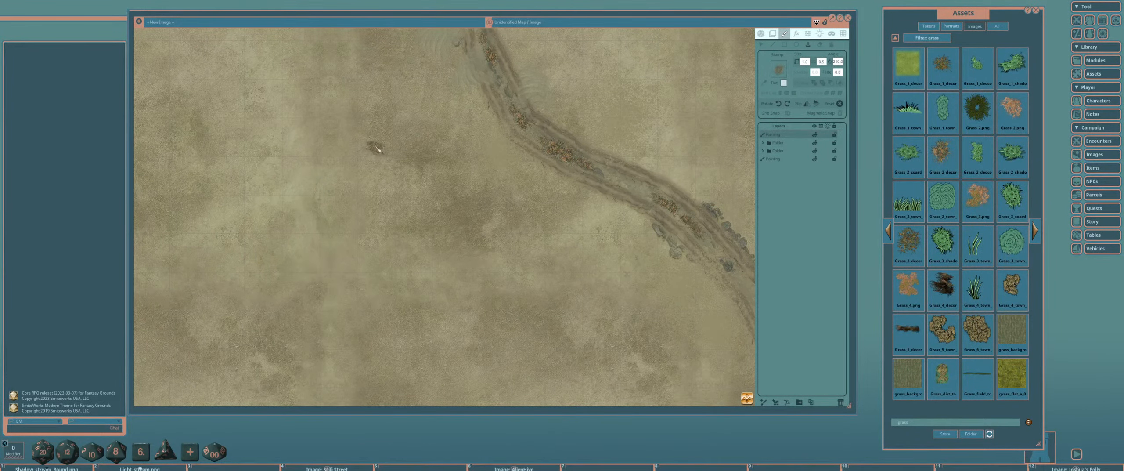
pyautogui.scroll(-3, 389, 215)
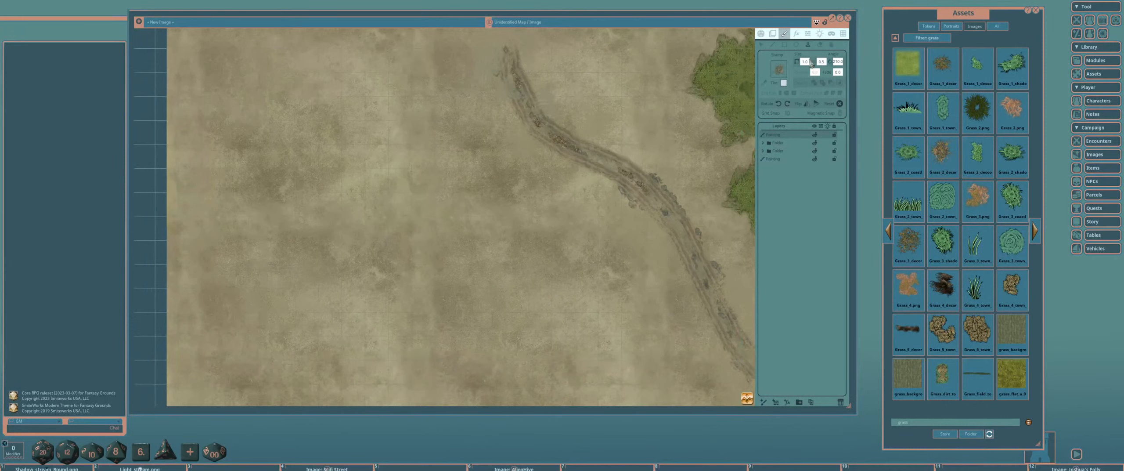
# Switch to the drawing tool that paints rows of stones and adjust the scale of its stone brush.
pyautogui.click(797, 44)
pyautogui.moveTo(441, 231); pyautogui.dragTo(437, 213)
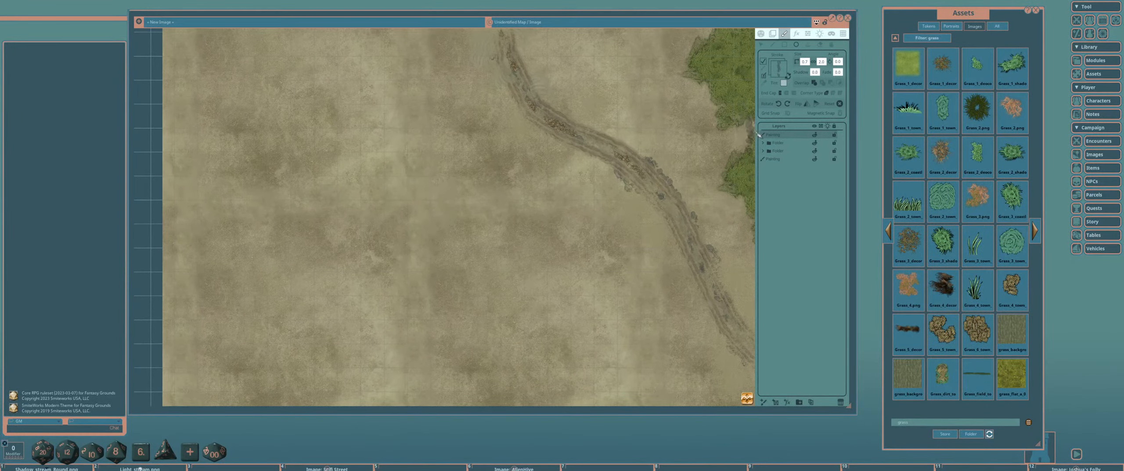
pyautogui.scroll(8, 414, 158)
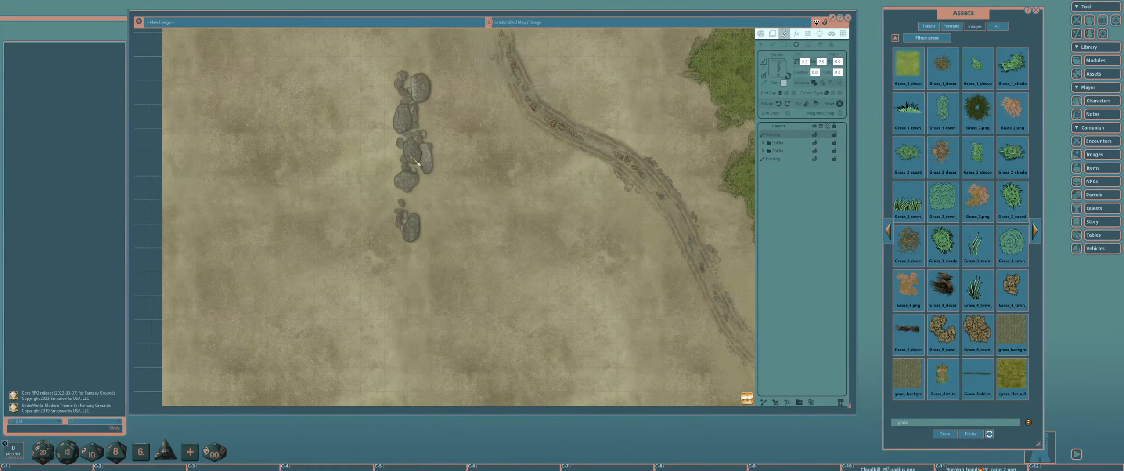
pyautogui.scroll(-5, 418, 162)
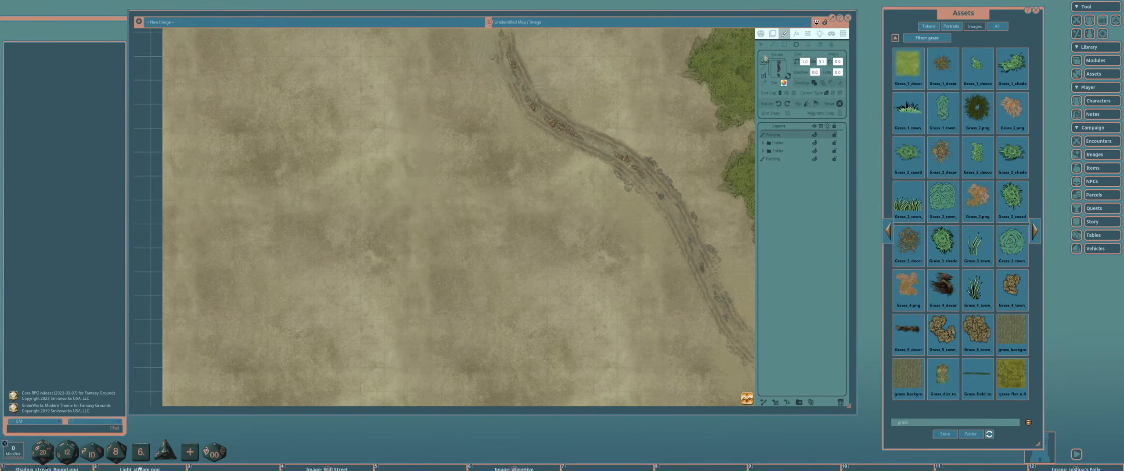
# Draw overlapping rings of stones that build up a dense round rock pile on the ground west of the dirt track.
pyautogui.scroll(3, 490, 183)
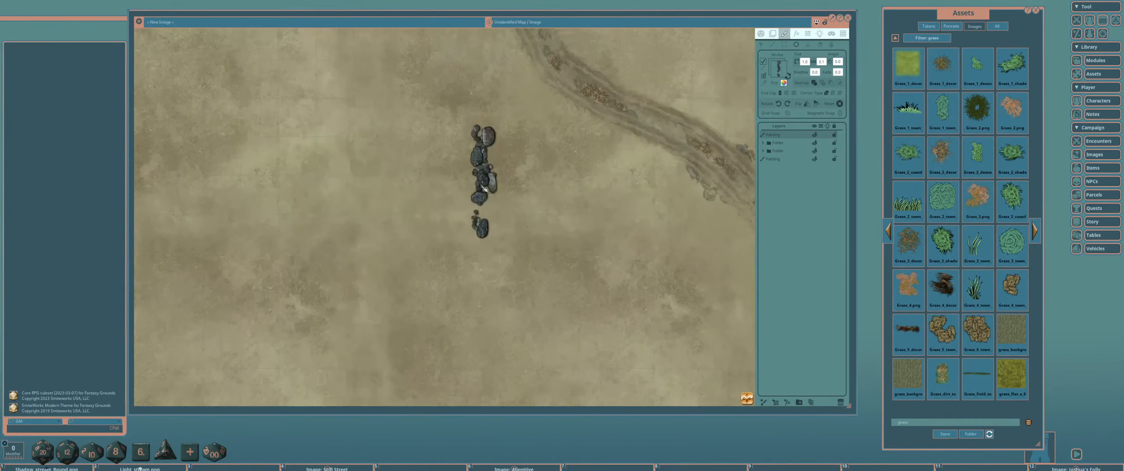
pyautogui.scroll(3, 404, 199)
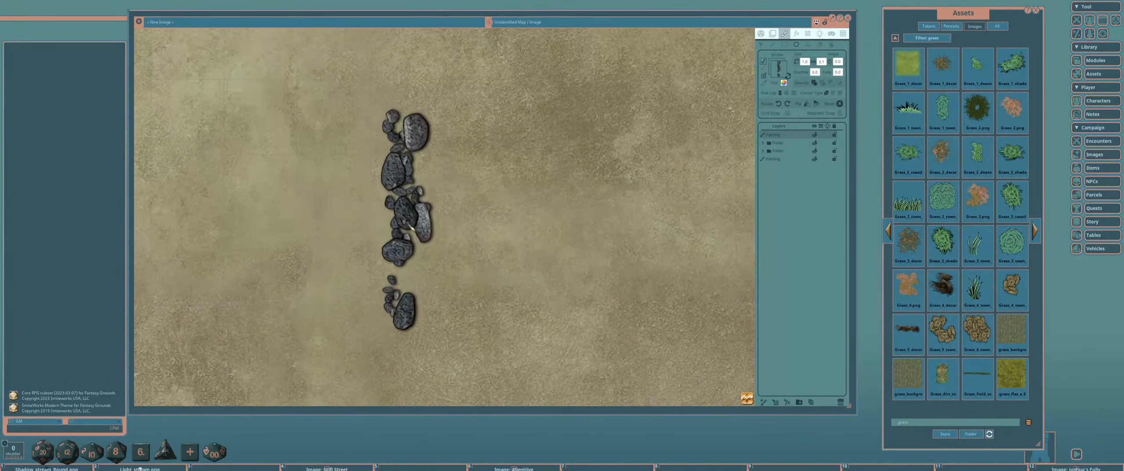
pyautogui.scroll(2, 409, 224)
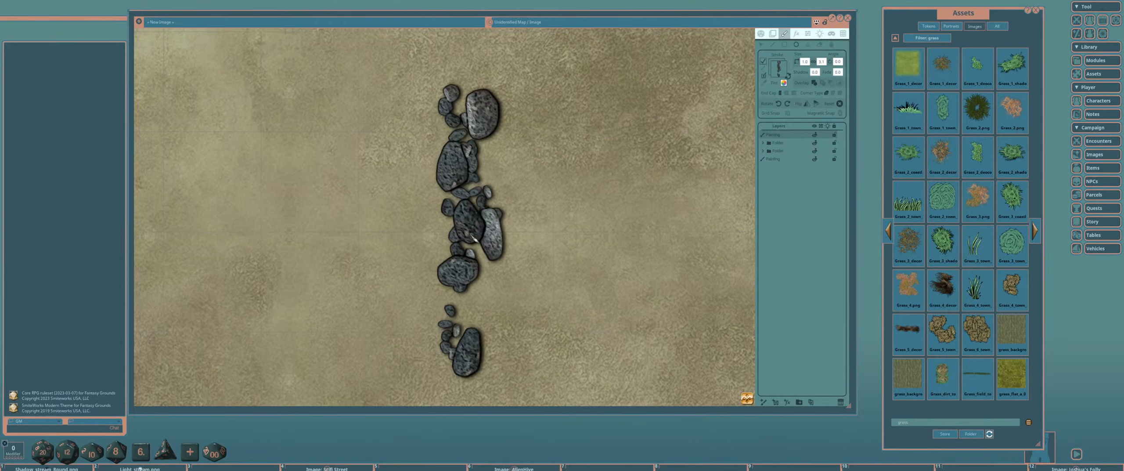
pyautogui.scroll(-3, 508, 108)
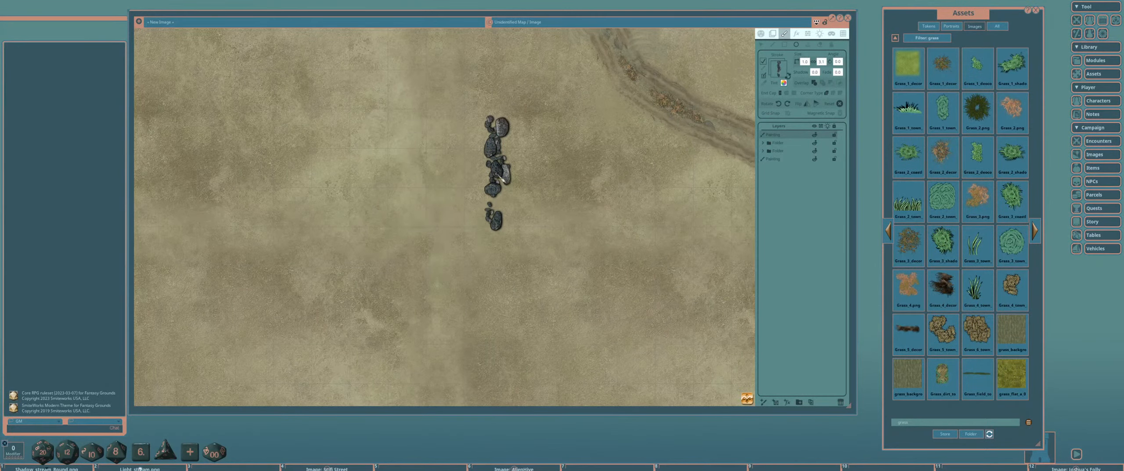
pyautogui.scroll(3, 487, 189)
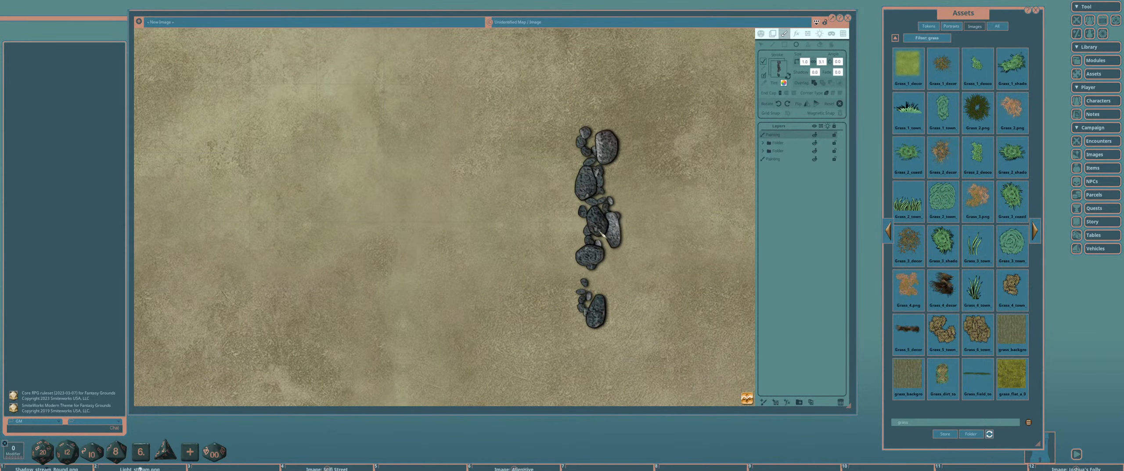
pyautogui.scroll(-5, 601, 234)
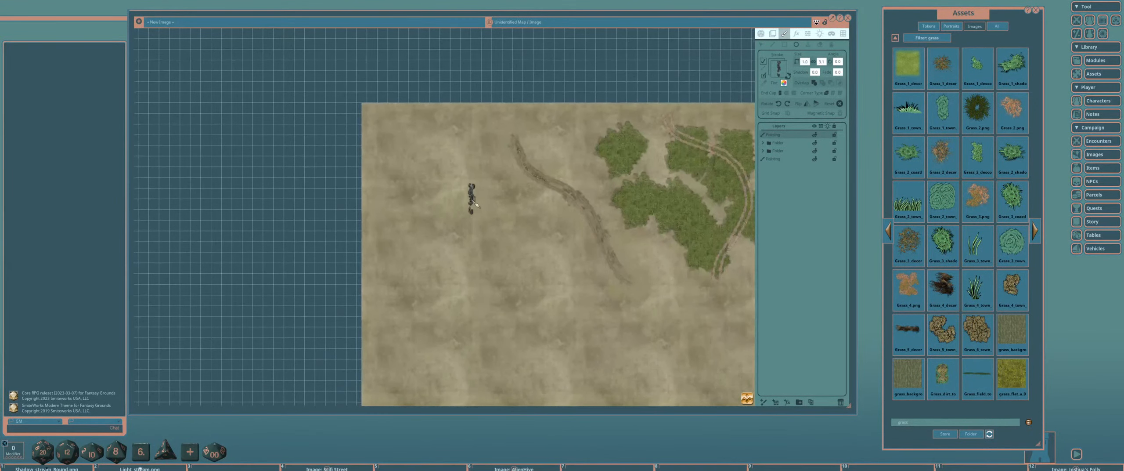
pyautogui.scroll(1, 483, 188)
pyautogui.moveTo(348, 111); pyautogui.dragTo(501, 257)
pyautogui.moveTo(389, 161); pyautogui.dragTo(499, 254)
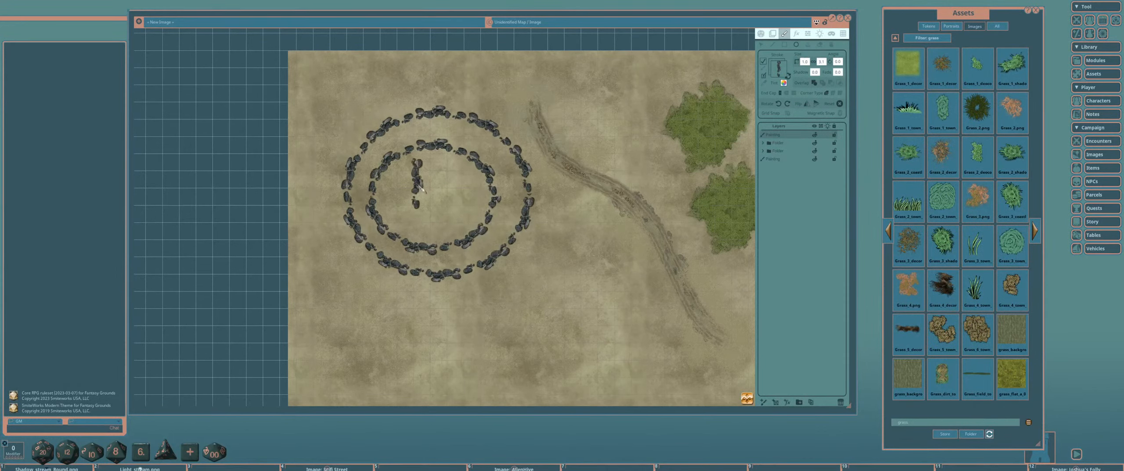
pyautogui.moveTo(419, 183); pyautogui.dragTo(489, 229)
pyautogui.moveTo(391, 163); pyautogui.dragTo(471, 231)
pyautogui.moveTo(425, 180)
pyautogui.mouseDown()
pyautogui.moveTo(382, 110)
pyautogui.moveTo(356, 127)
pyautogui.moveTo(398, 81)
pyautogui.moveTo(505, 180)
pyautogui.moveTo(412, 123)
pyautogui.moveTo(380, 132)
pyautogui.moveTo(430, 237)
pyautogui.moveTo(377, 141)
pyautogui.moveTo(413, 105)
pyautogui.moveTo(382, 167)
pyautogui.moveTo(381, 205)
pyautogui.moveTo(421, 132)
pyautogui.moveTo(505, 184)
pyautogui.moveTo(465, 255)
pyautogui.moveTo(383, 158)
pyautogui.moveTo(474, 185)
pyautogui.moveTo(488, 141)
pyautogui.moveTo(430, 211)
pyautogui.moveTo(370, 96)
pyautogui.moveTo(492, 215)
pyautogui.mouseUp()
pyautogui.scroll(4, 475, 176)
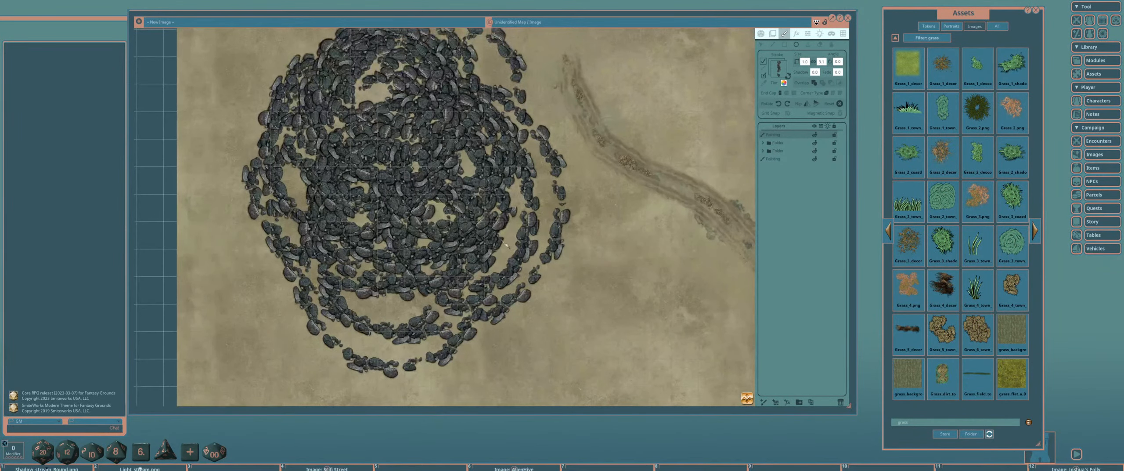
pyautogui.moveTo(366, 92); pyautogui.dragTo(486, 218)
pyautogui.moveTo(306, 171); pyautogui.dragTo(413, 301)
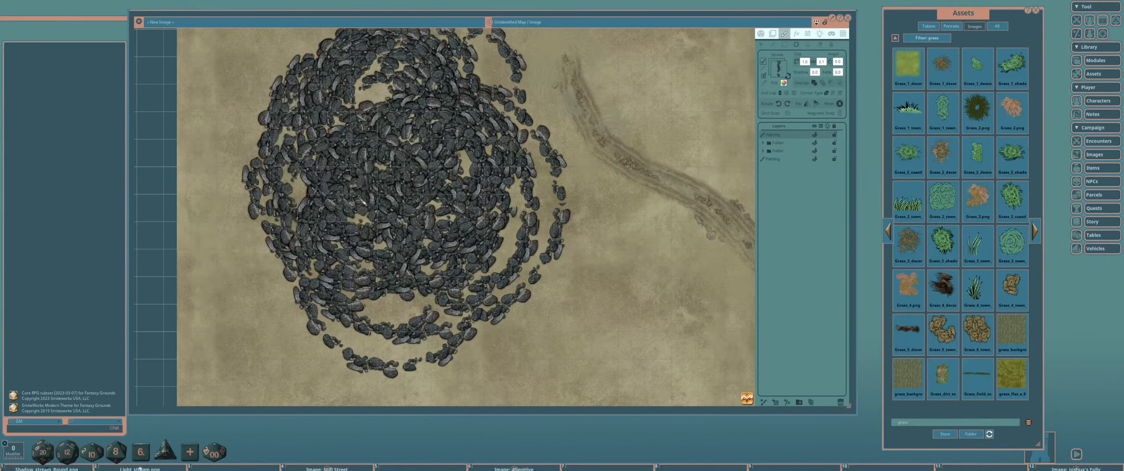
# Select all the points of the rock pile and move it slightly up toward the map's west edge.
pyautogui.scroll(5, 354, 198)
pyautogui.moveTo(193, 149); pyautogui.dragTo(573, 197)
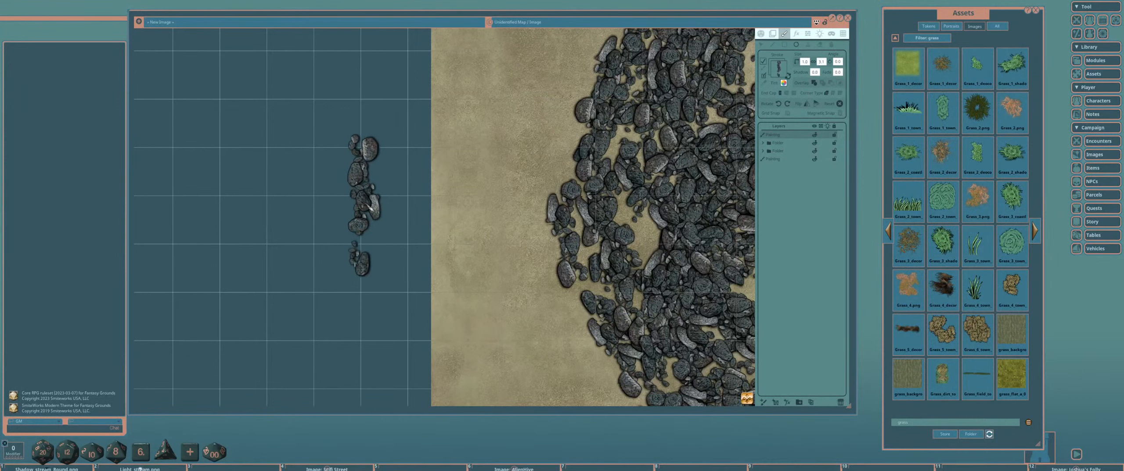
pyautogui.scroll(-5, 359, 208)
pyautogui.moveTo(672, 193); pyautogui.dragTo(478, 163)
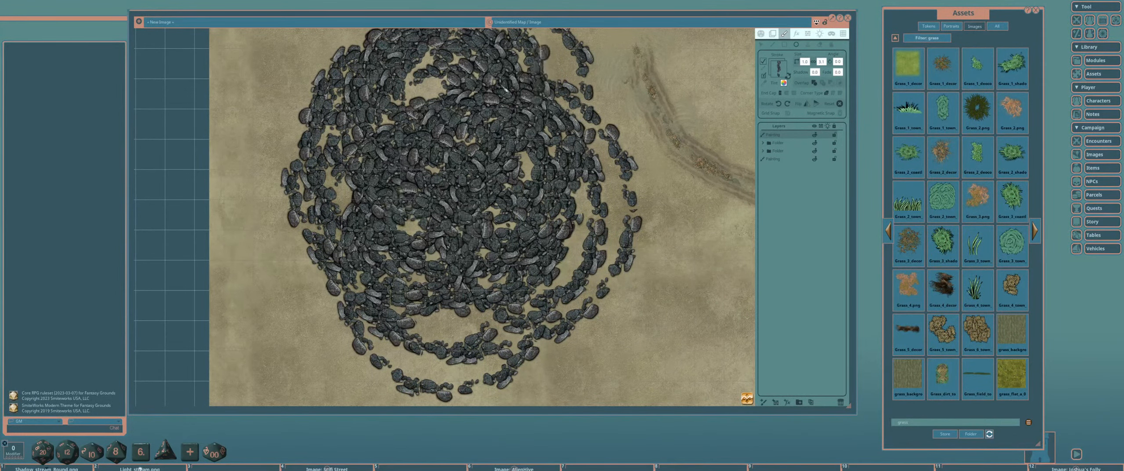
pyautogui.scroll(-3, 609, 176)
pyautogui.moveTo(597, 166); pyautogui.dragTo(536, 143)
pyautogui.click(762, 45)
pyautogui.scroll(-2, 478, 193)
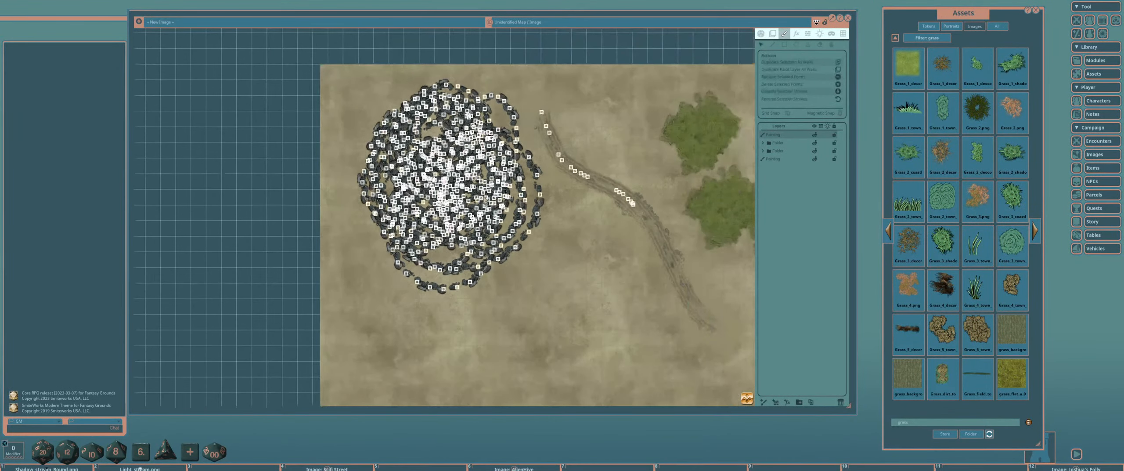
pyautogui.moveTo(351, 91)
pyautogui.mouseDown()
pyautogui.moveTo(422, 243)
pyautogui.moveTo(545, 311)
pyautogui.mouseUp()
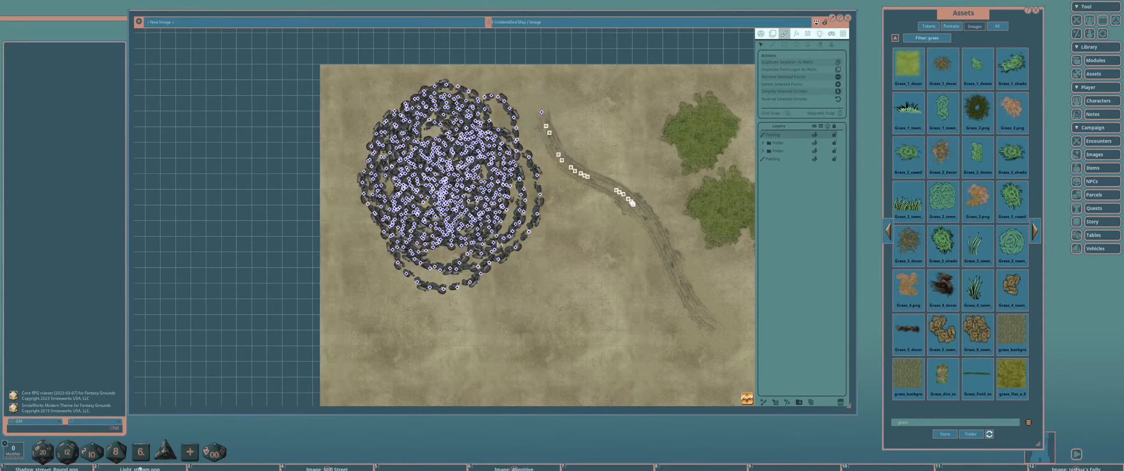
pyautogui.moveTo(461, 184); pyautogui.dragTo(413, 174)
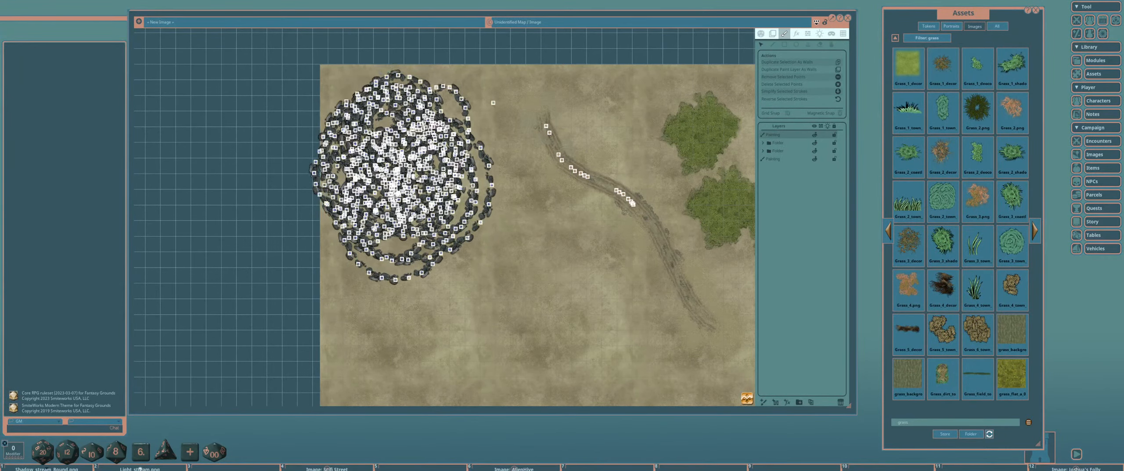
# Examine the moved rock pile and the nearby dirt track up close, with the stamp tool active.
pyautogui.scroll(5, 373, 145)
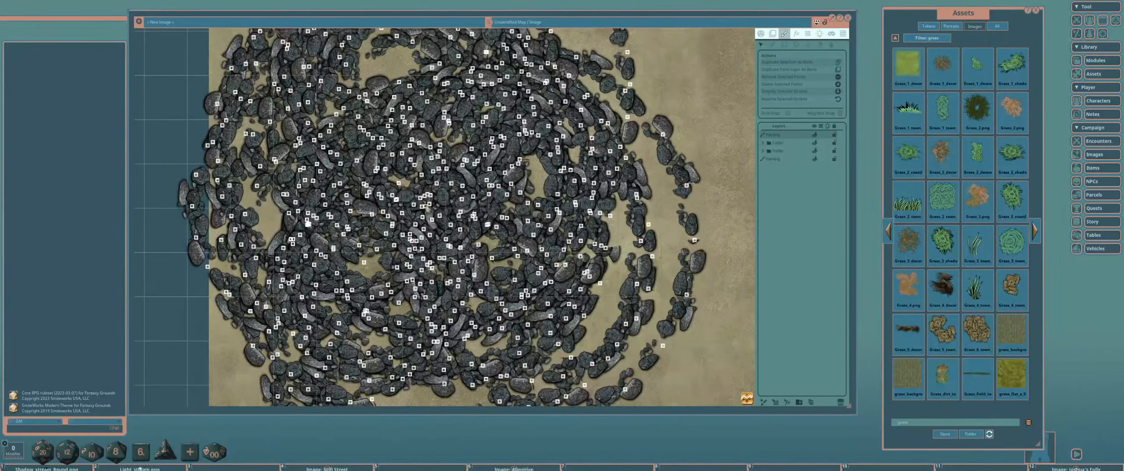
pyautogui.scroll(-2, 428, 210)
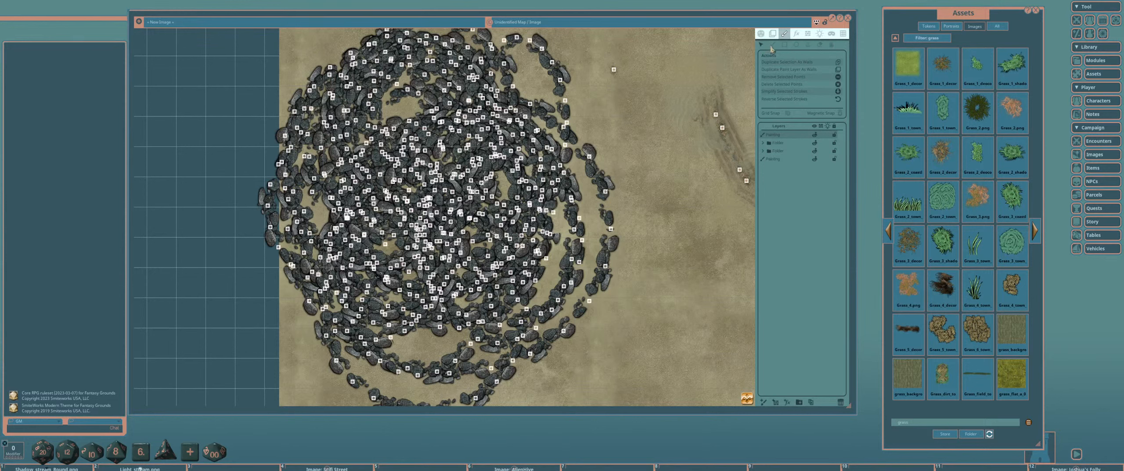
pyautogui.click(811, 49)
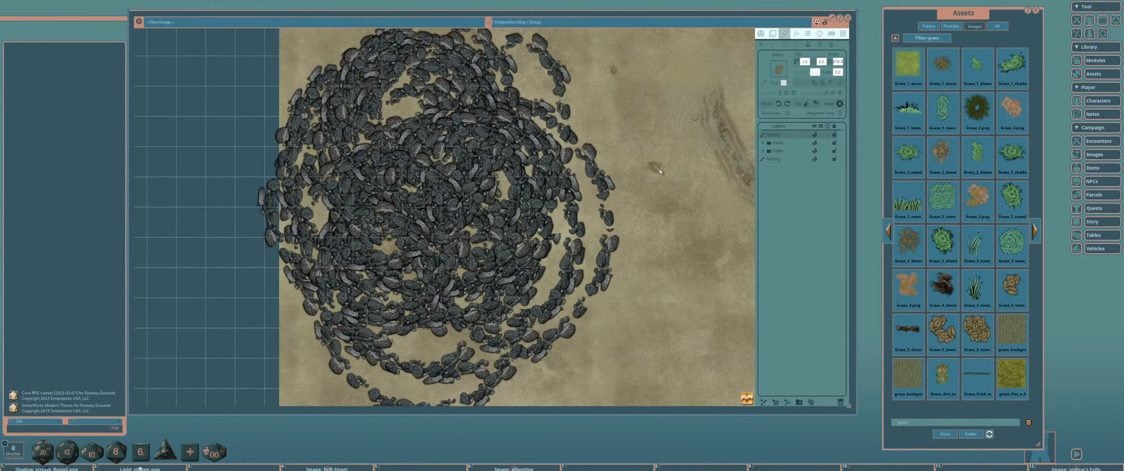
pyautogui.scroll(-2, 658, 168)
pyautogui.moveTo(657, 169); pyautogui.dragTo(460, 122)
pyautogui.scroll(4, 619, 163)
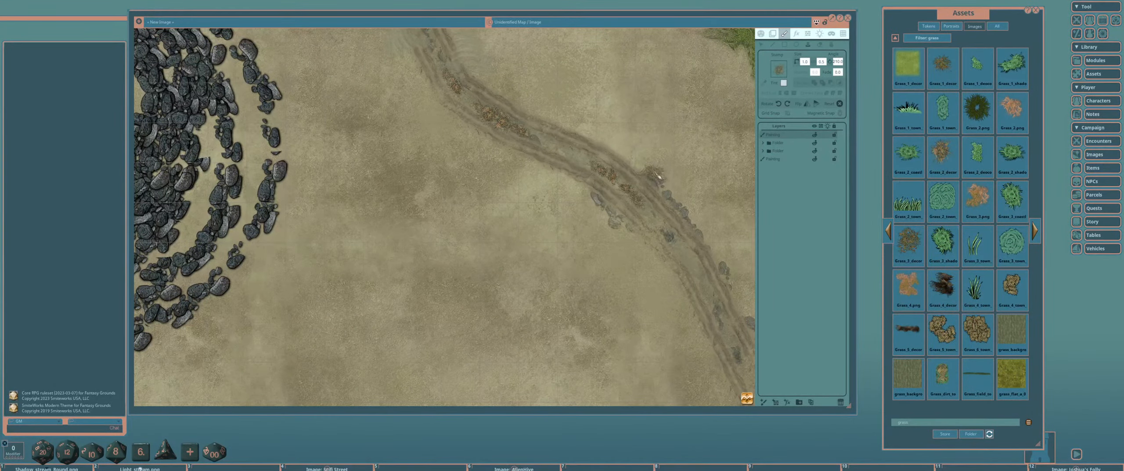
pyautogui.scroll(-3, 659, 176)
pyautogui.moveTo(658, 176); pyautogui.dragTo(533, 148)
pyautogui.moveTo(402, 133); pyautogui.dragTo(526, 176)
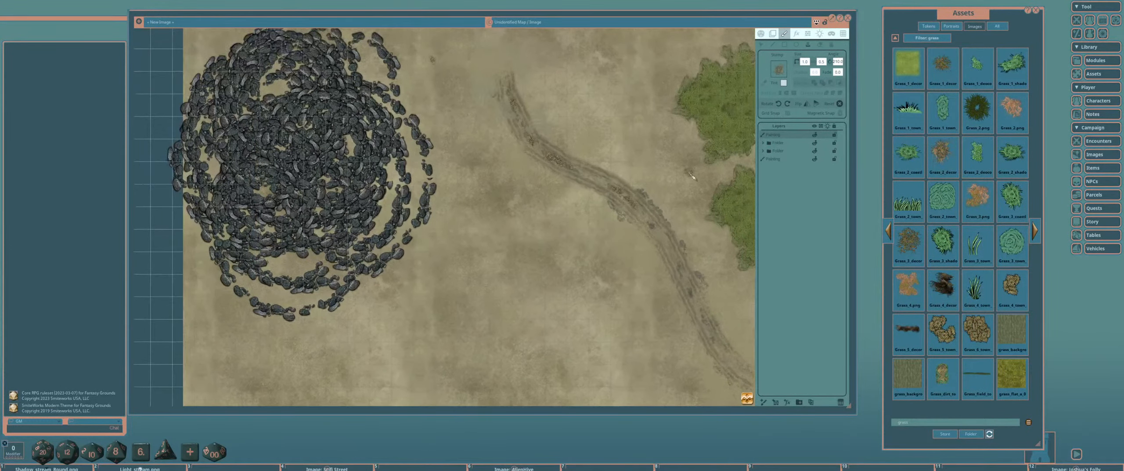
pyautogui.moveTo(693, 176); pyautogui.dragTo(549, 155)
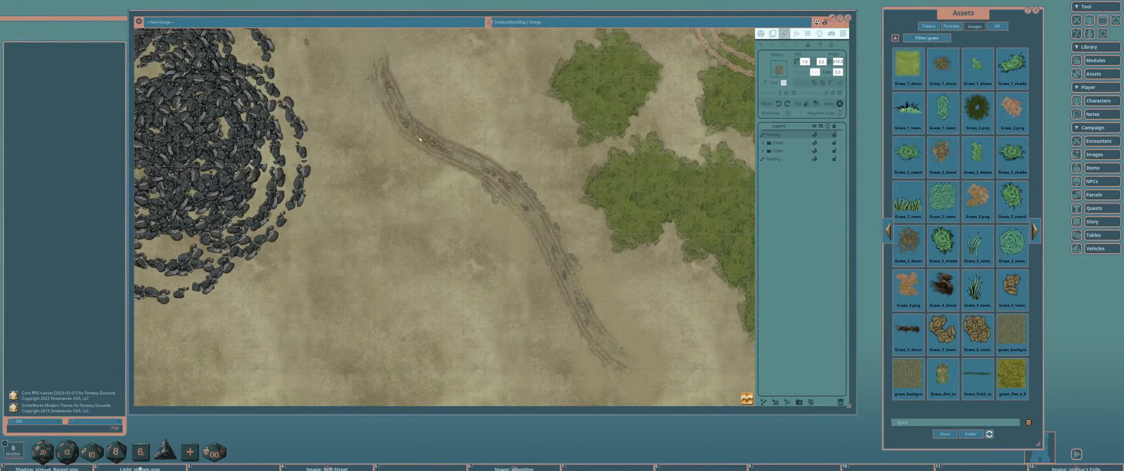
pyautogui.moveTo(351, 169); pyautogui.dragTo(382, 162)
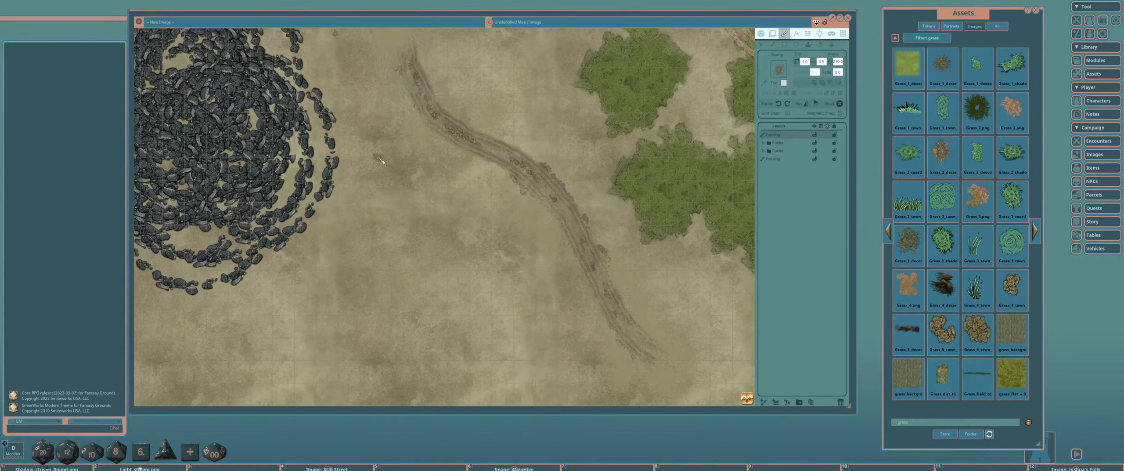
pyautogui.scroll(-2, 382, 162)
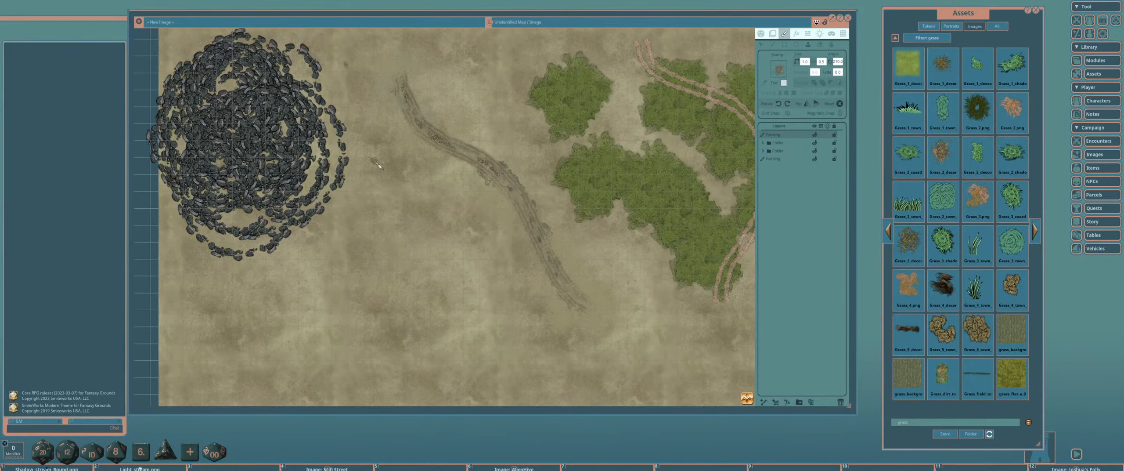
# Add a new painting layer to the map and activate the drawing tool with the stone brush.
pyautogui.click(763, 401)
pyautogui.scroll(2, 357, 243)
pyautogui.scroll(2, 378, 181)
pyautogui.scroll(-3, 413, 228)
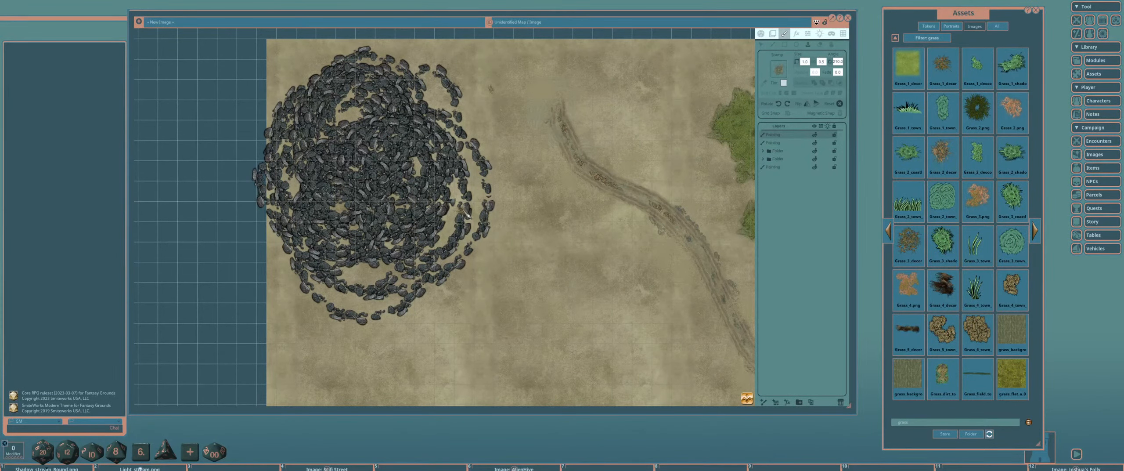
pyautogui.moveTo(524, 237); pyautogui.dragTo(484, 233)
pyautogui.click(796, 44)
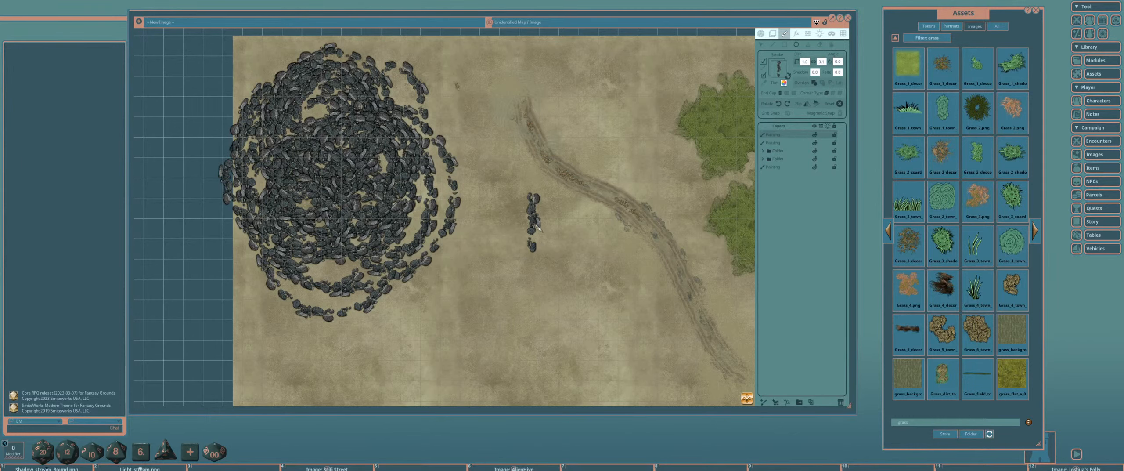
# Clear the grass filter from the image assets to return to the list of asset folders.
pyautogui.scroll(-5, 538, 229)
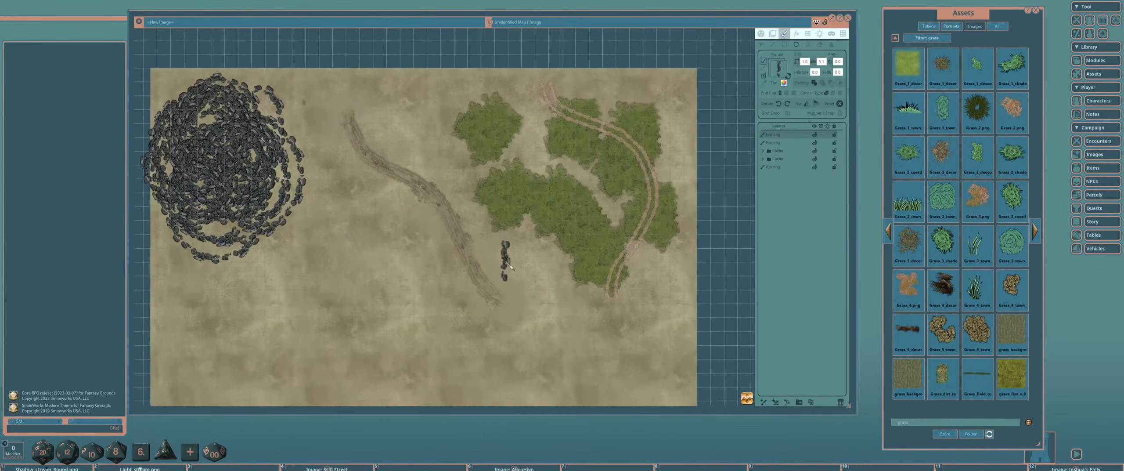
pyautogui.scroll(-3, 509, 264)
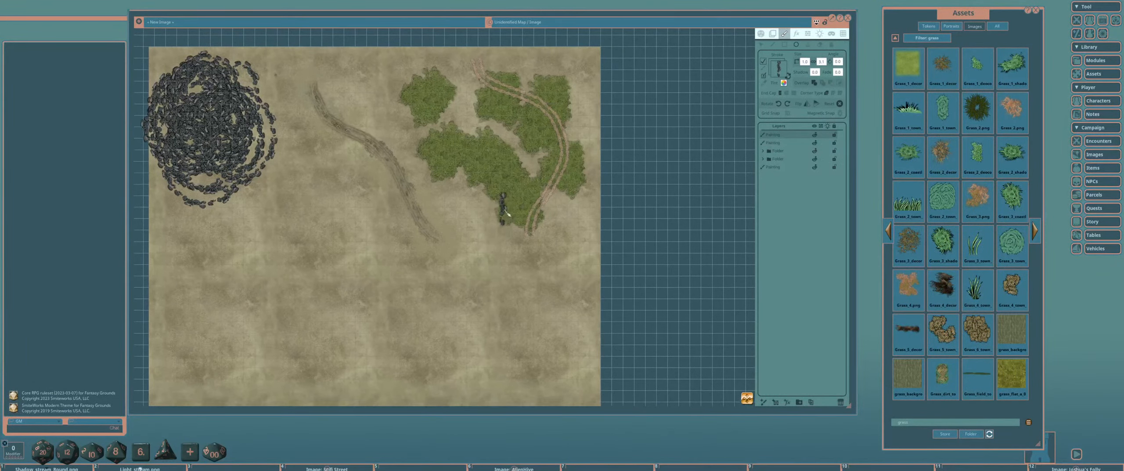
pyautogui.moveTo(506, 204); pyautogui.dragTo(607, 197)
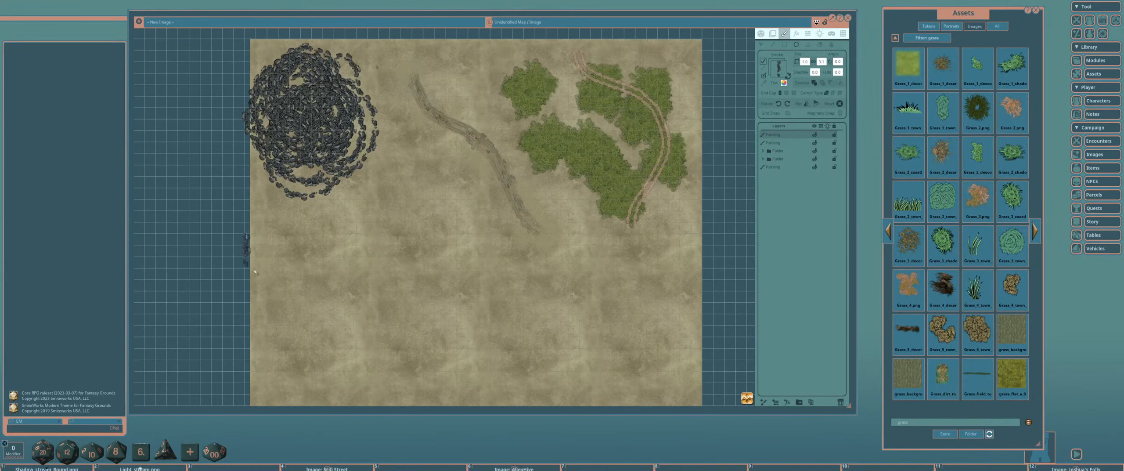
pyautogui.moveTo(575, 325); pyautogui.dragTo(487, 296)
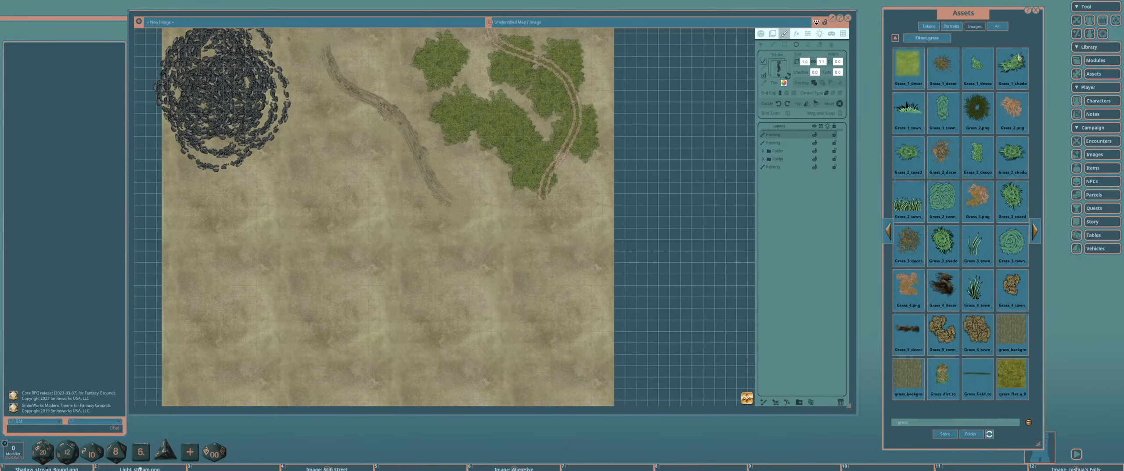
pyautogui.click(897, 38)
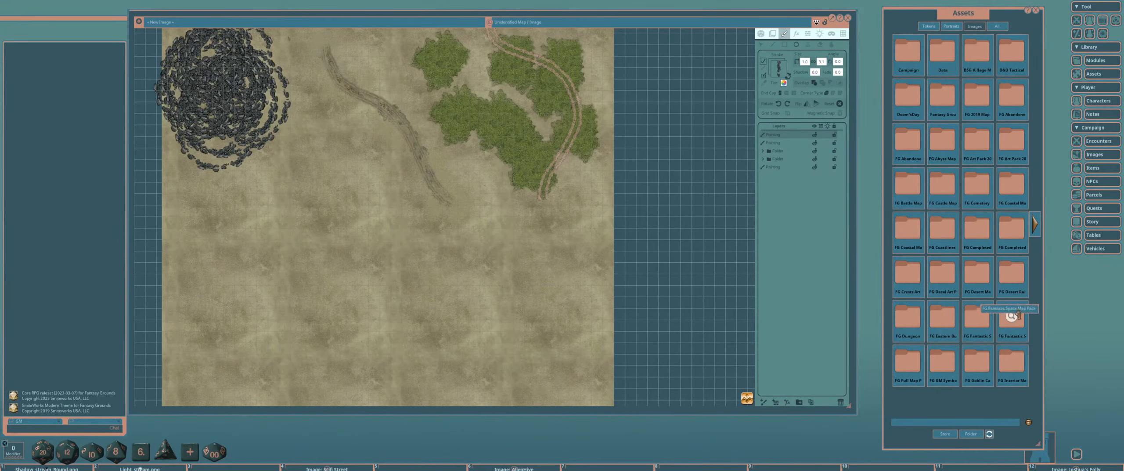
# Place the house basement map from the FG Interior Map Pack backgrounds on the empty grid east of the outdoor map.
pyautogui.click(1013, 362)
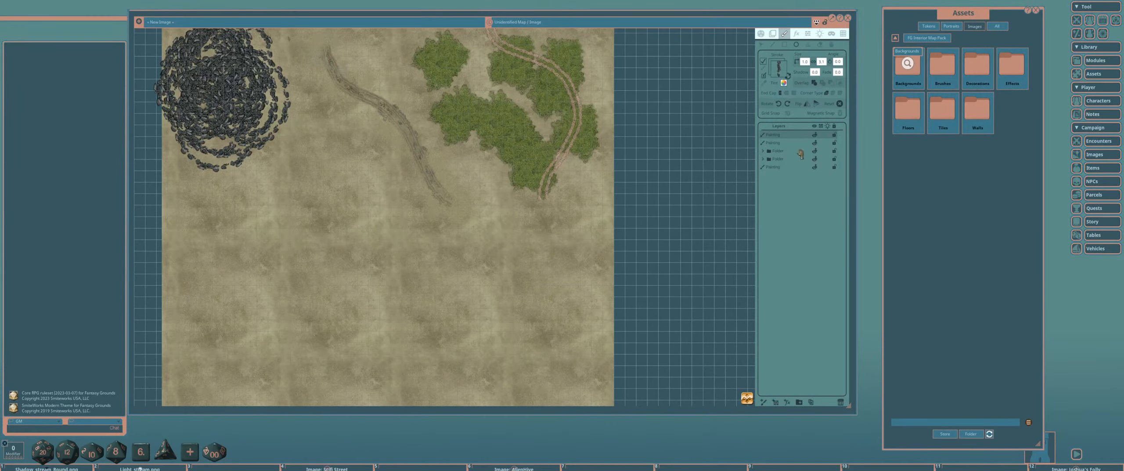
pyautogui.click(907, 66)
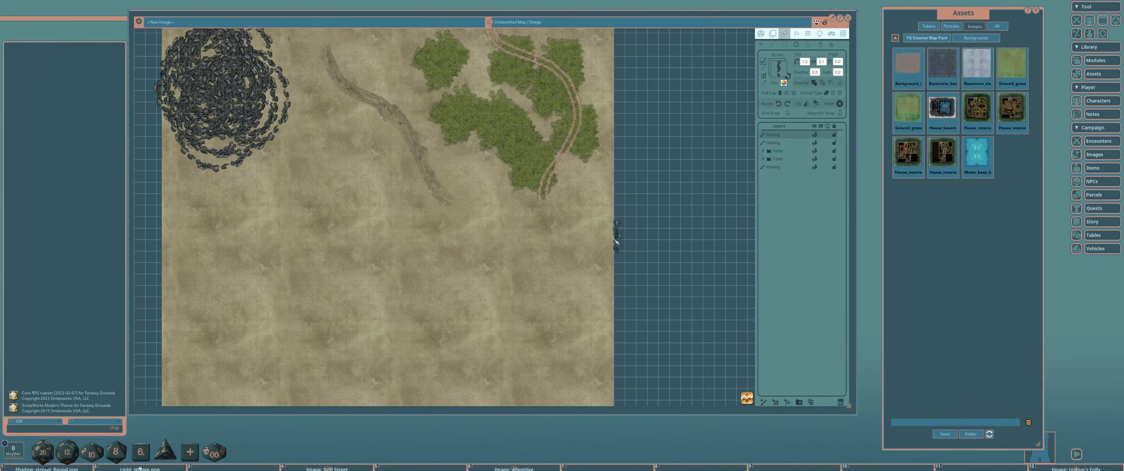
pyautogui.moveTo(657, 237); pyautogui.dragTo(552, 244)
pyautogui.moveTo(638, 244); pyautogui.dragTo(574, 244)
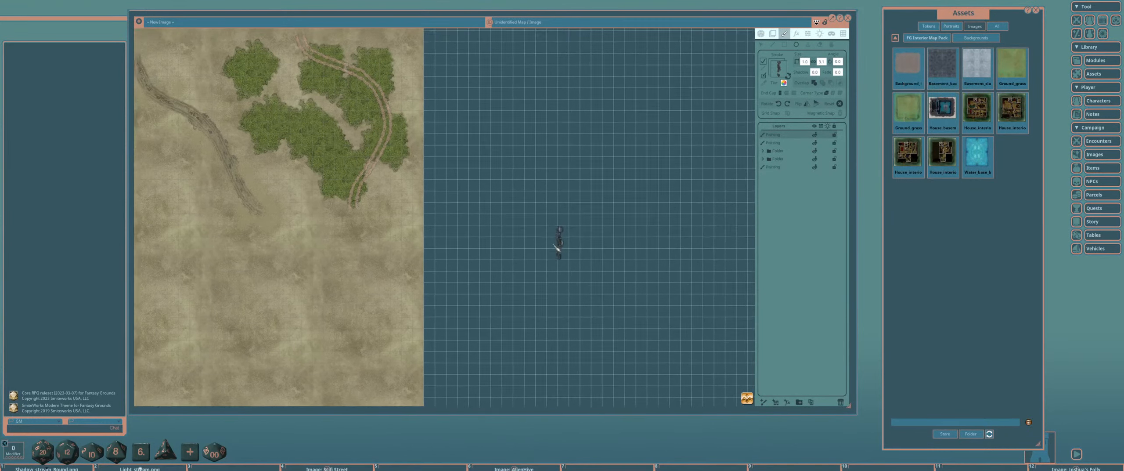
pyautogui.moveTo(943, 107); pyautogui.dragTo(584, 156)
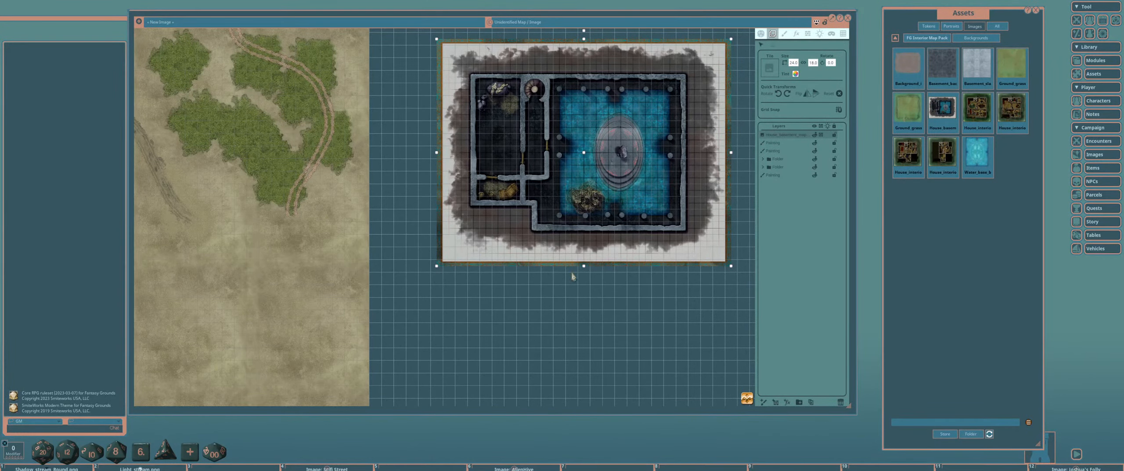
# Examine the placed house basement map up close and delete its layer from the image.
pyautogui.scroll(3, 616, 182)
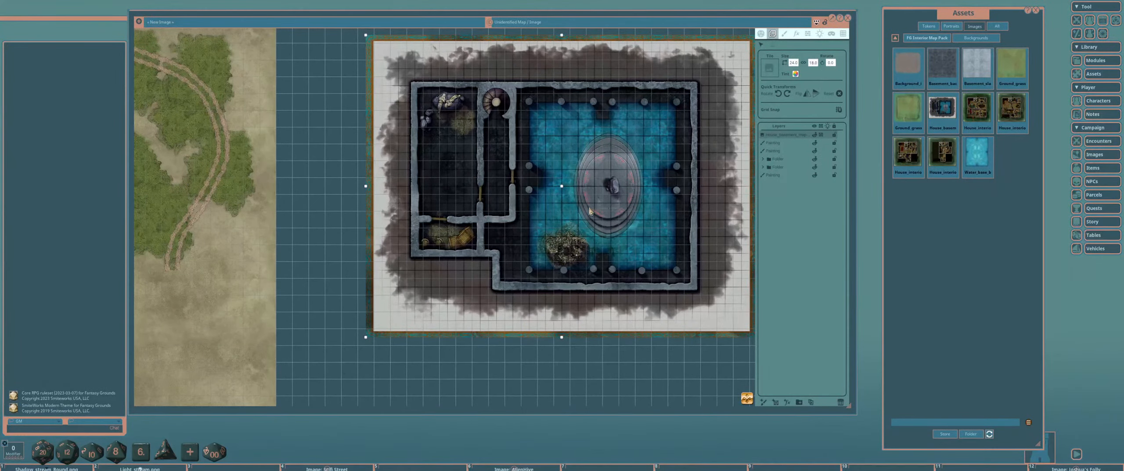
pyautogui.moveTo(590, 211); pyautogui.dragTo(539, 237)
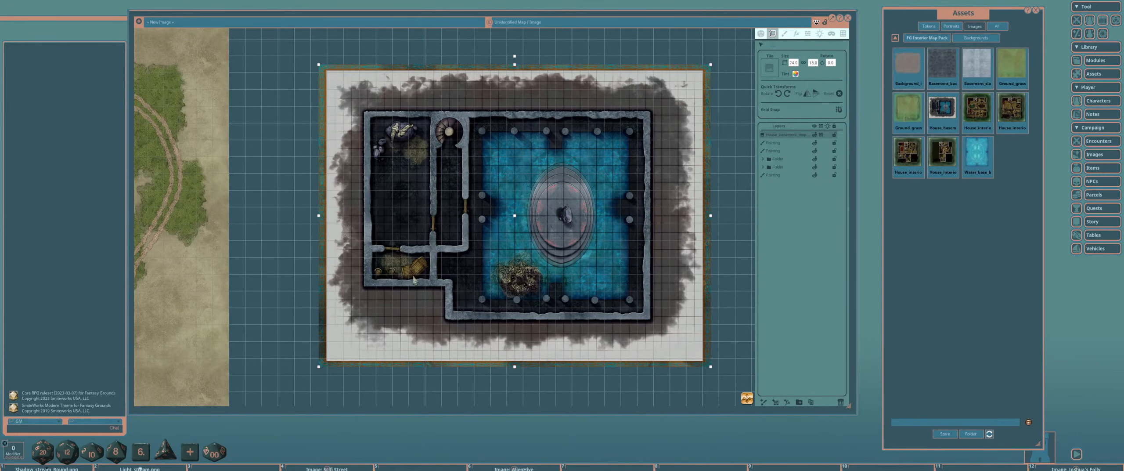
pyautogui.scroll(5, 520, 247)
pyautogui.scroll(-4, 521, 248)
pyautogui.moveTo(520, 247); pyautogui.dragTo(507, 257)
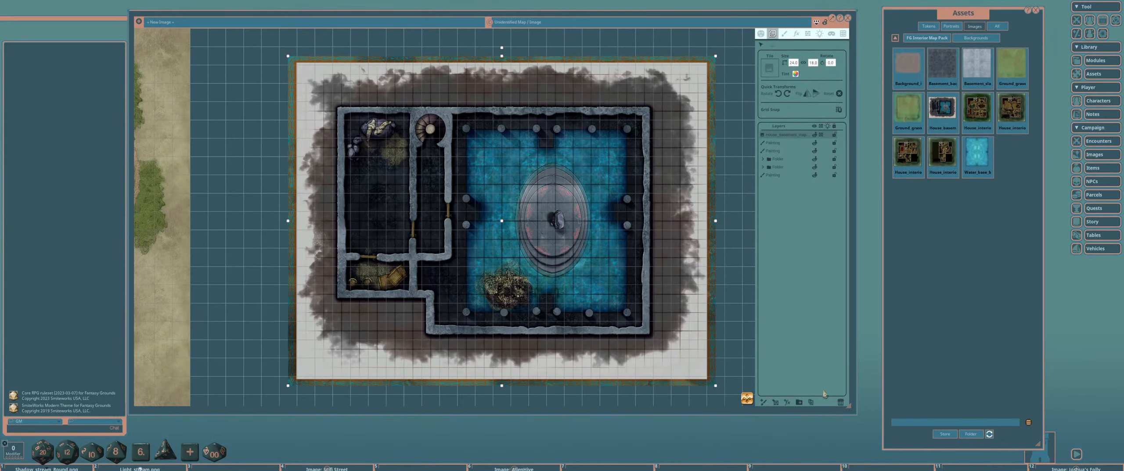
pyautogui.click(840, 402)
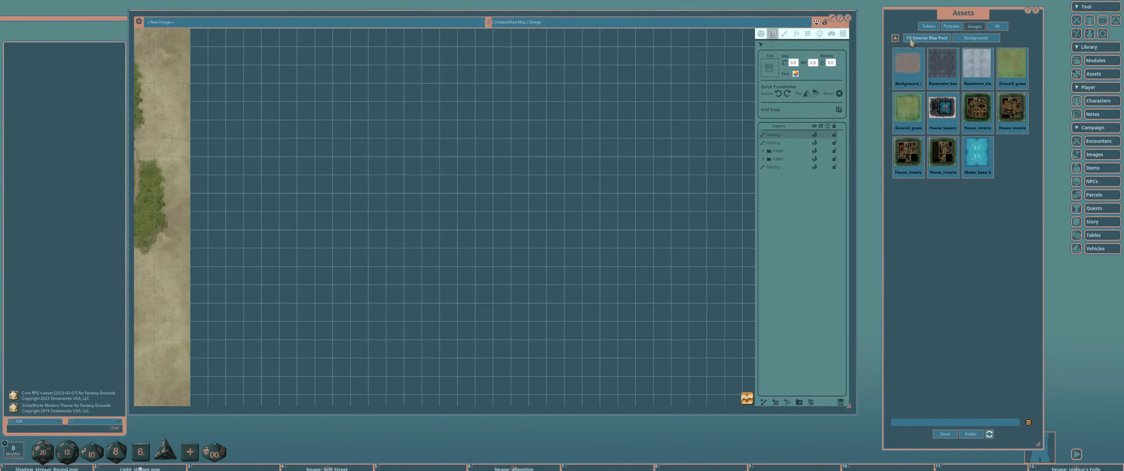
# Open the Dungeon tiles of the FG Art Pack 2019 and browse to the page with the straight and angled hall tiles.
pyautogui.click(895, 38)
pyautogui.click(897, 38)
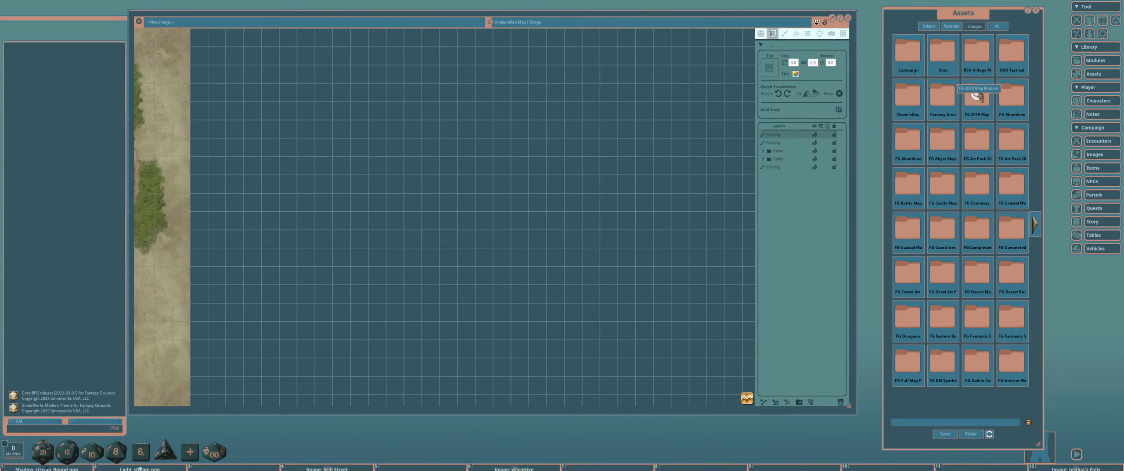
pyautogui.click(979, 145)
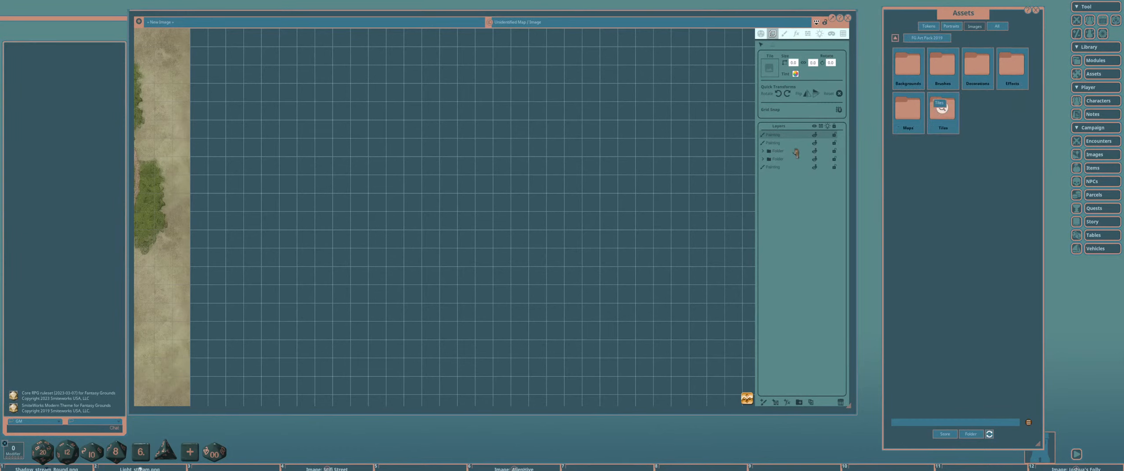
pyautogui.click(942, 107)
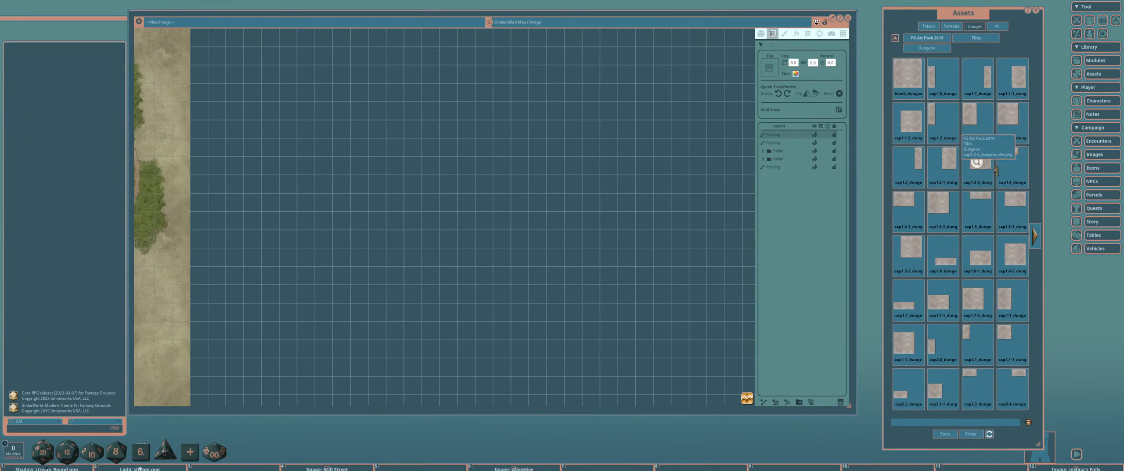
pyautogui.click(1038, 241)
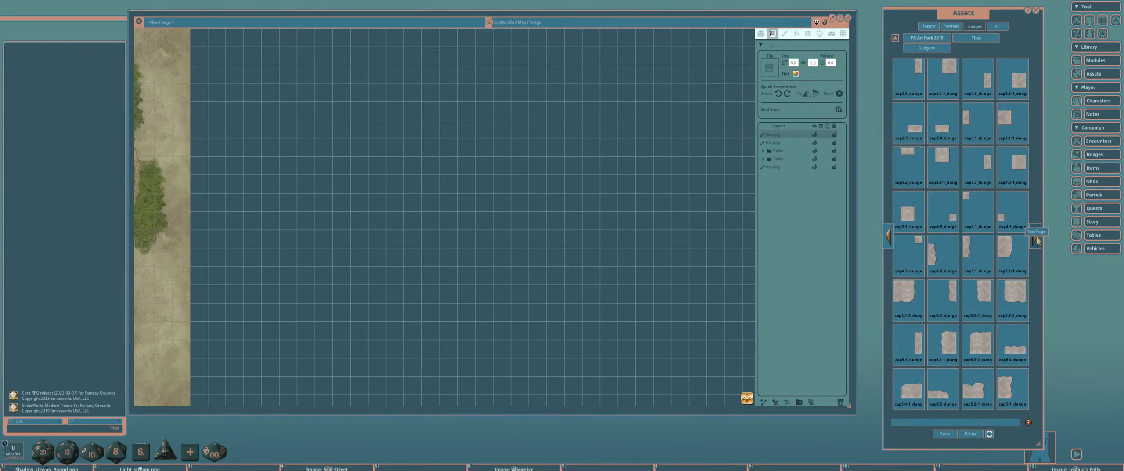
pyautogui.click(1037, 240)
pyautogui.click(1038, 241)
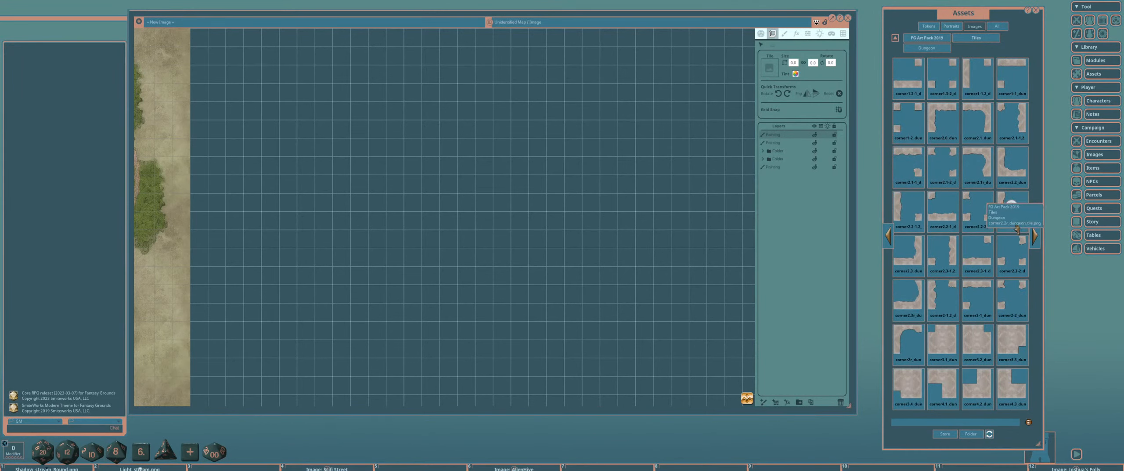
pyautogui.click(1037, 239)
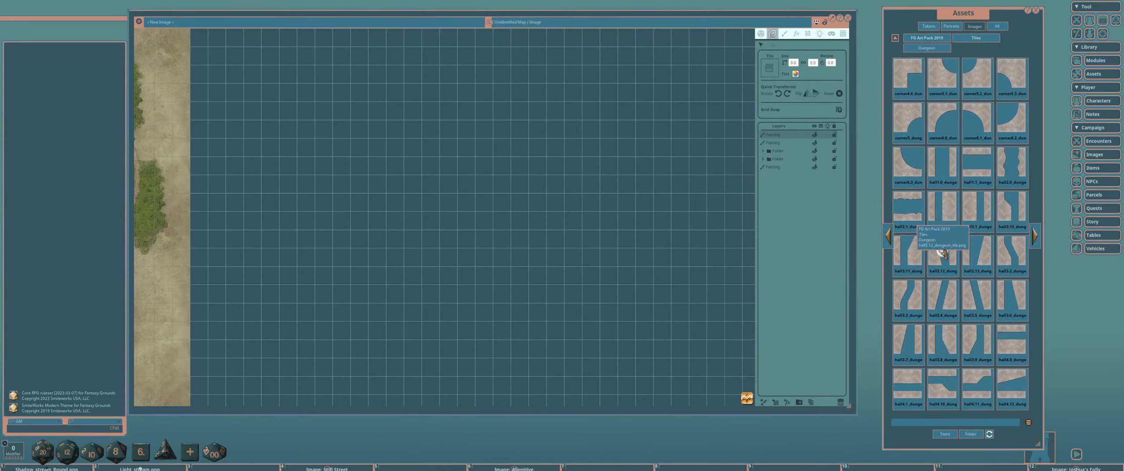
# Place three hall tiles end to end as a north-south corridor on the empty grid east of the outdoor map.
pyautogui.moveTo(942, 254); pyautogui.dragTo(547, 198)
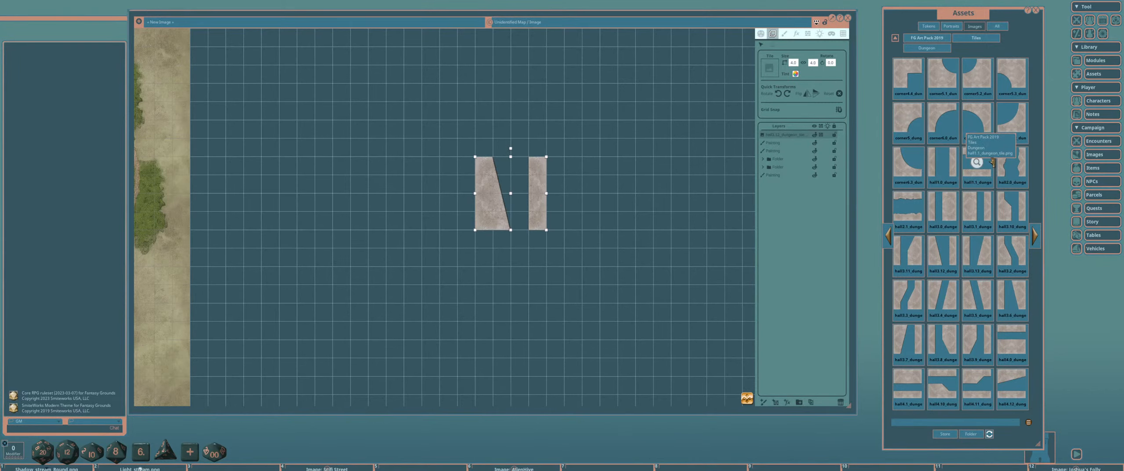
pyautogui.moveTo(944, 341); pyautogui.dragTo(534, 127)
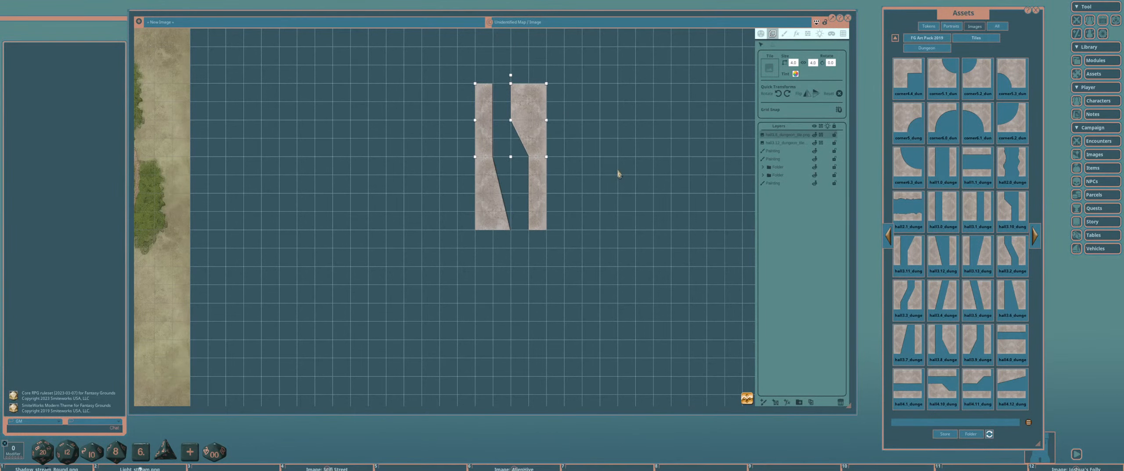
pyautogui.moveTo(619, 173); pyautogui.dragTo(679, 285)
pyautogui.moveTo(937, 207); pyautogui.dragTo(594, 164)
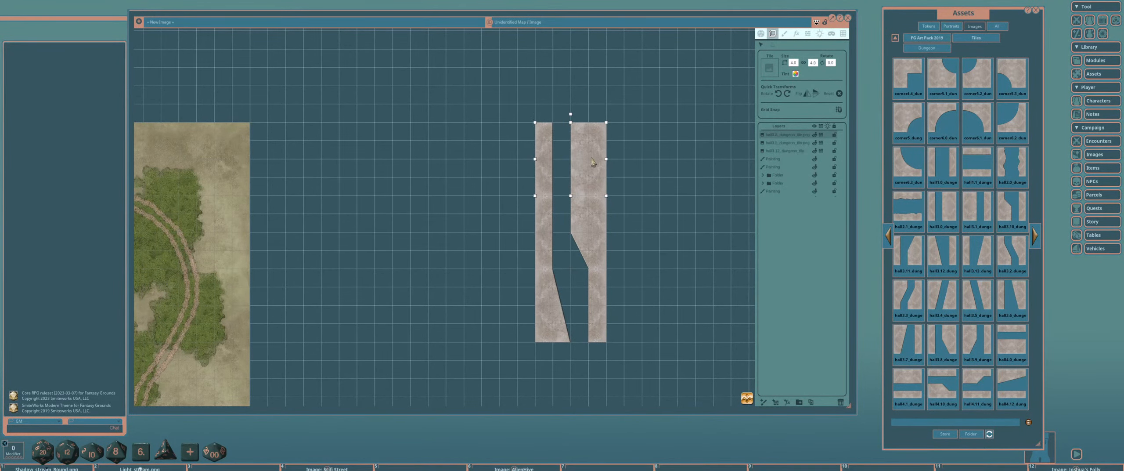
# Add a four-way hall tile at the corridor's north end and a horizontal hall tile extending it eastward.
pyautogui.click(1035, 237)
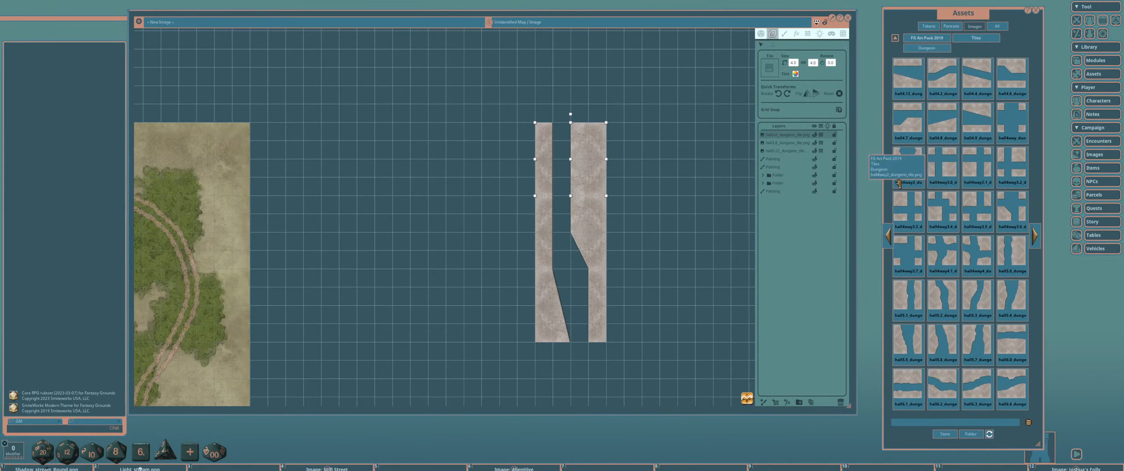
pyautogui.moveTo(942, 166); pyautogui.dragTo(584, 105)
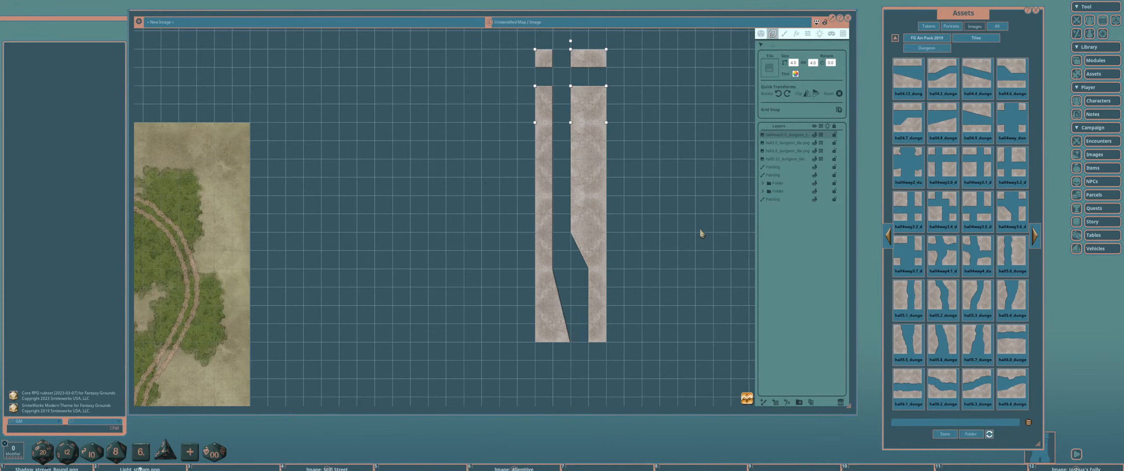
pyautogui.click(595, 165)
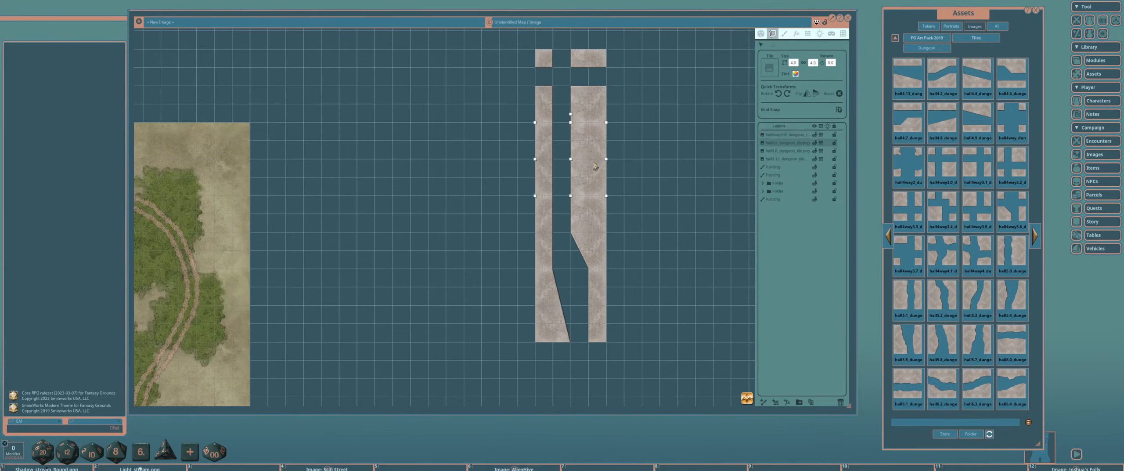
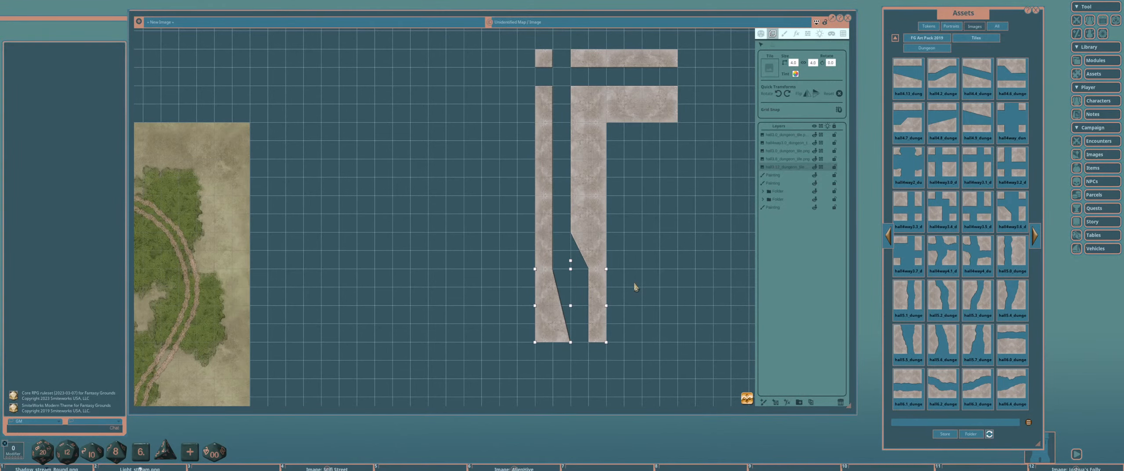
# Examine the line-of-sight walls built into the placed hall tiles and return to tile editing.
pyautogui.click(807, 34)
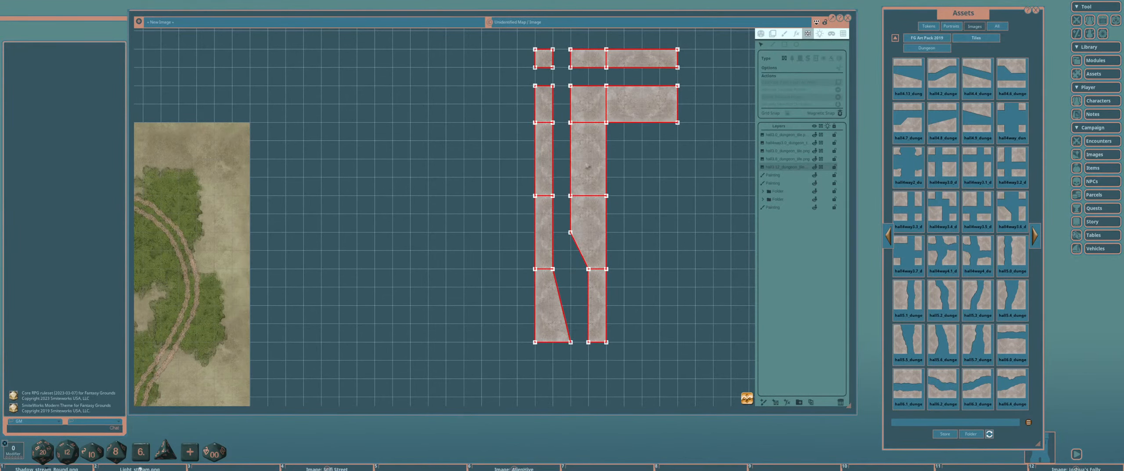
pyautogui.scroll(3, 586, 237)
pyautogui.scroll(1, 587, 237)
pyautogui.scroll(-5, 584, 237)
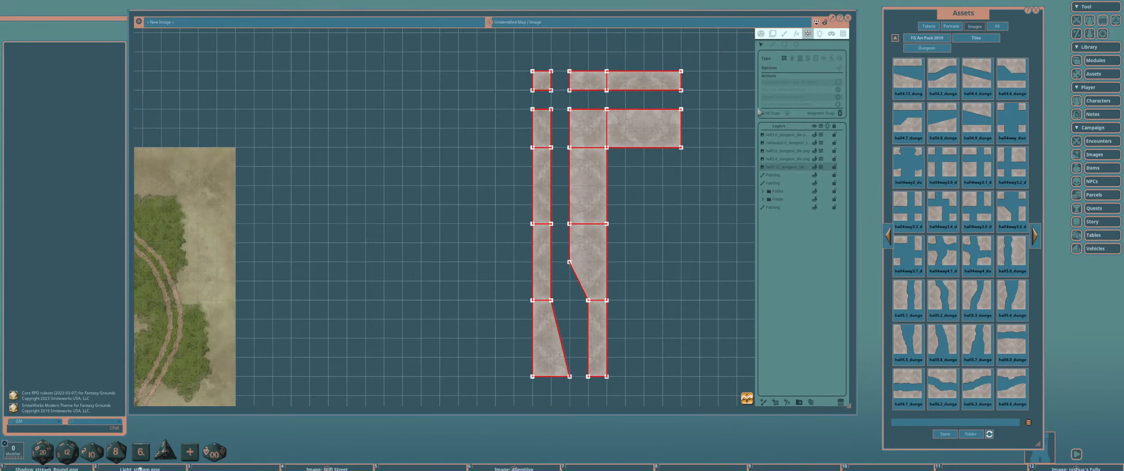
pyautogui.click(772, 33)
pyautogui.moveTo(685, 219); pyautogui.dragTo(614, 224)
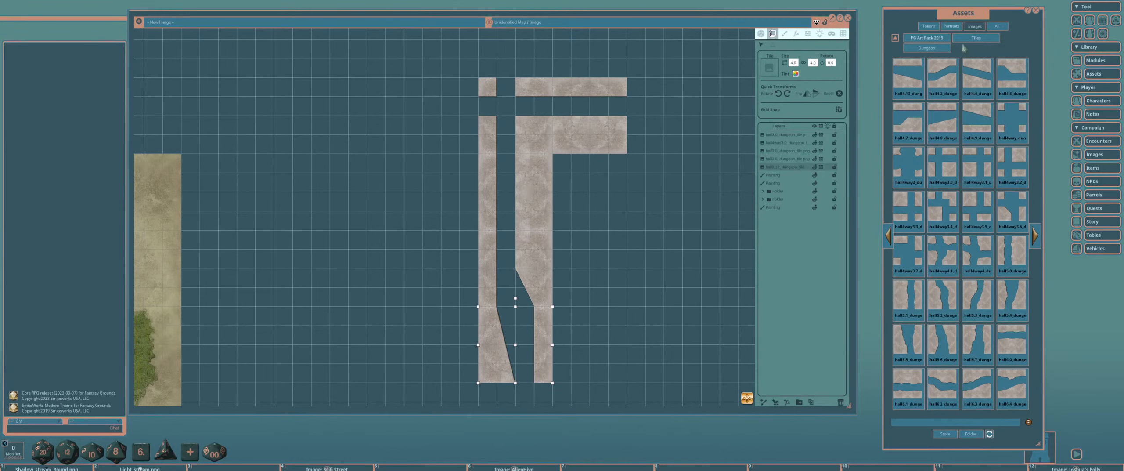
# Open the FG Dungeon Map Pack assets and add a new painting layer above the hall tiles.
pyautogui.click(895, 37)
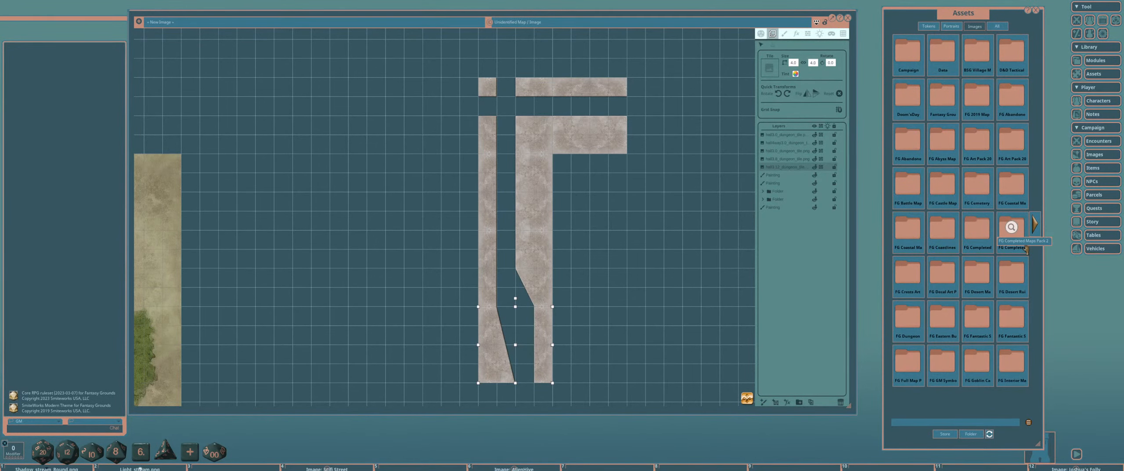
pyautogui.click(907, 317)
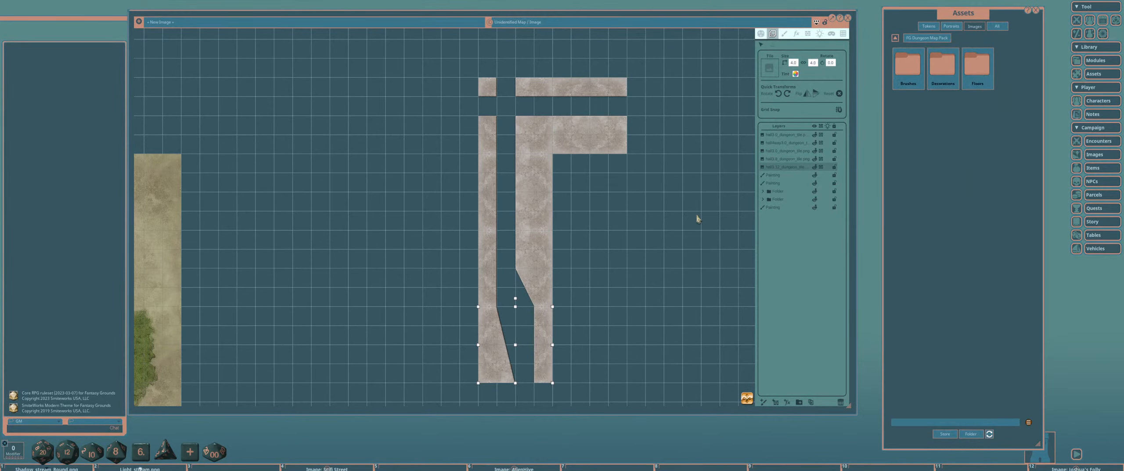
pyautogui.click(765, 403)
pyautogui.scroll(-5, 633, 246)
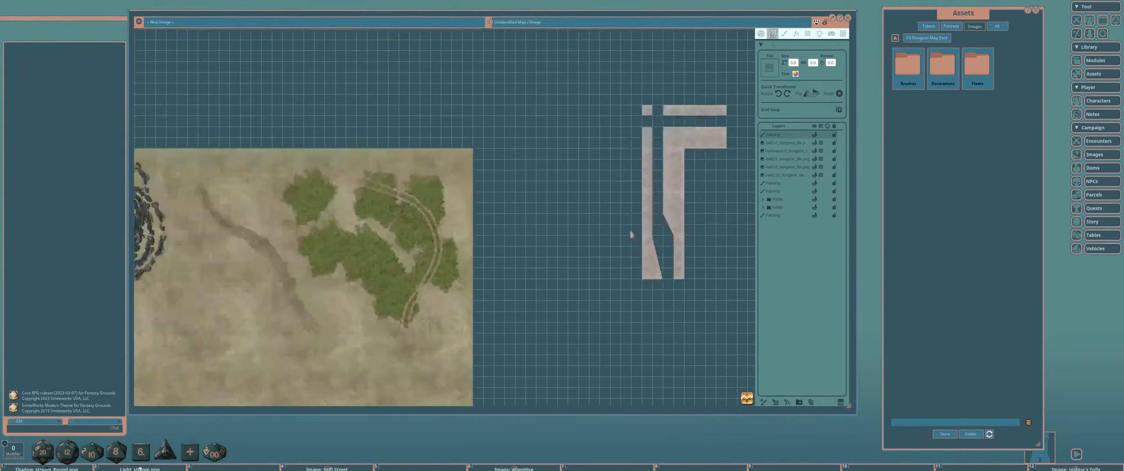
pyautogui.moveTo(615, 271); pyautogui.dragTo(594, 238)
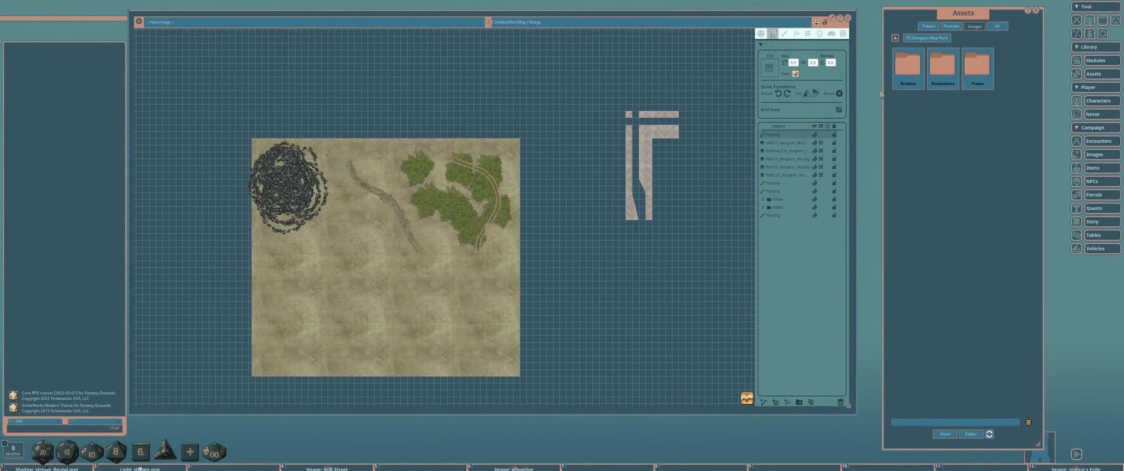
# Activate the drawing tool and choose Wall_stone_brush_2 from the pack's Brushes folder.
pyautogui.click(784, 35)
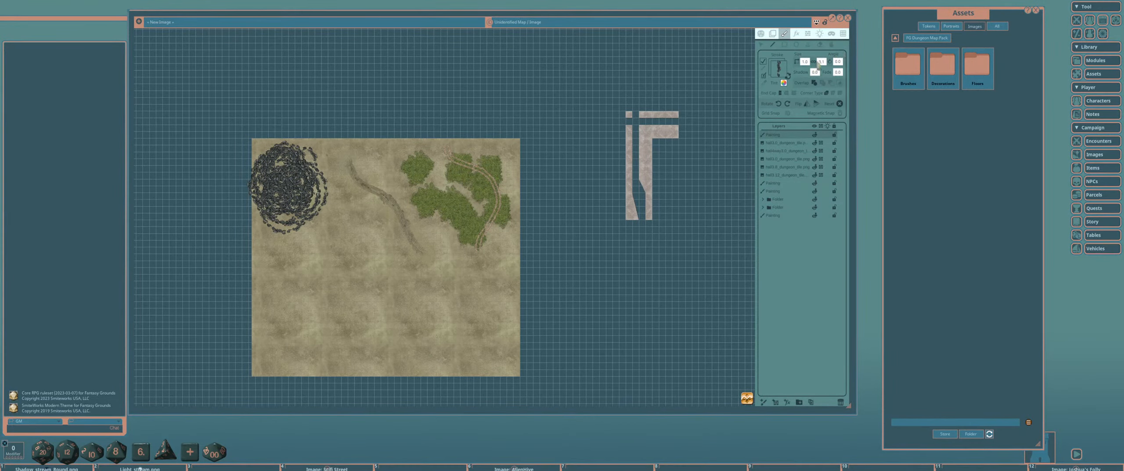
pyautogui.click(908, 66)
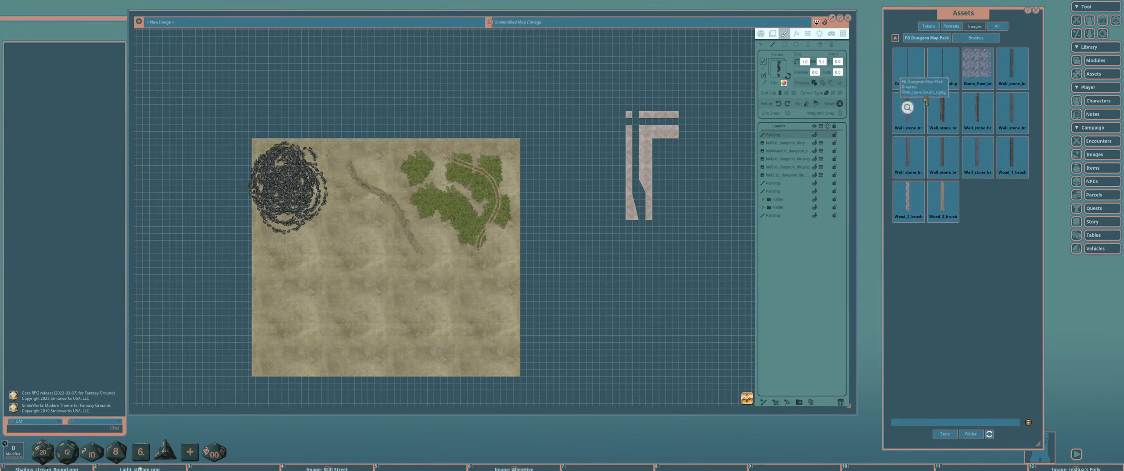
pyautogui.click(907, 107)
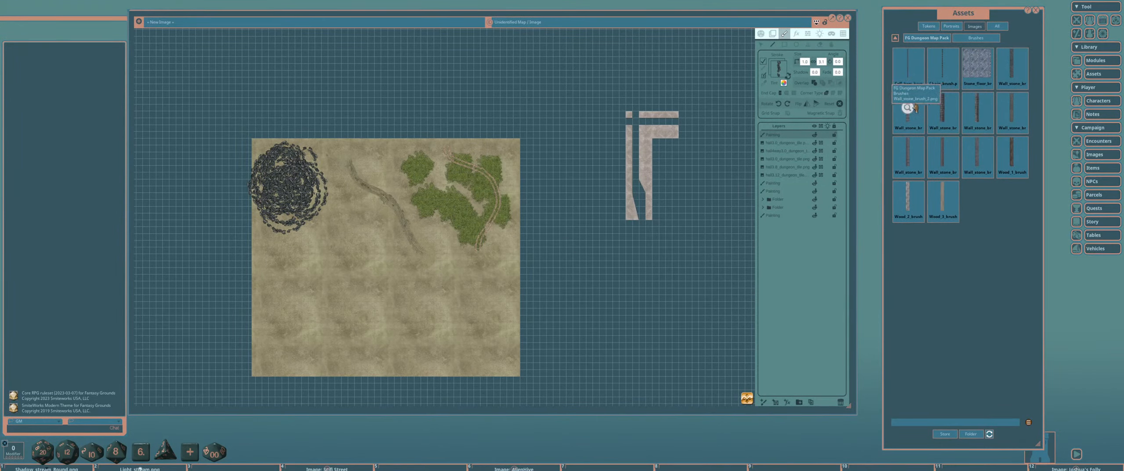
# Clear the wrongly assigned asset and set Stone_floor_1 from the pack's Floors folder as the fill for wall-bordered shapes.
pyautogui.click(788, 77)
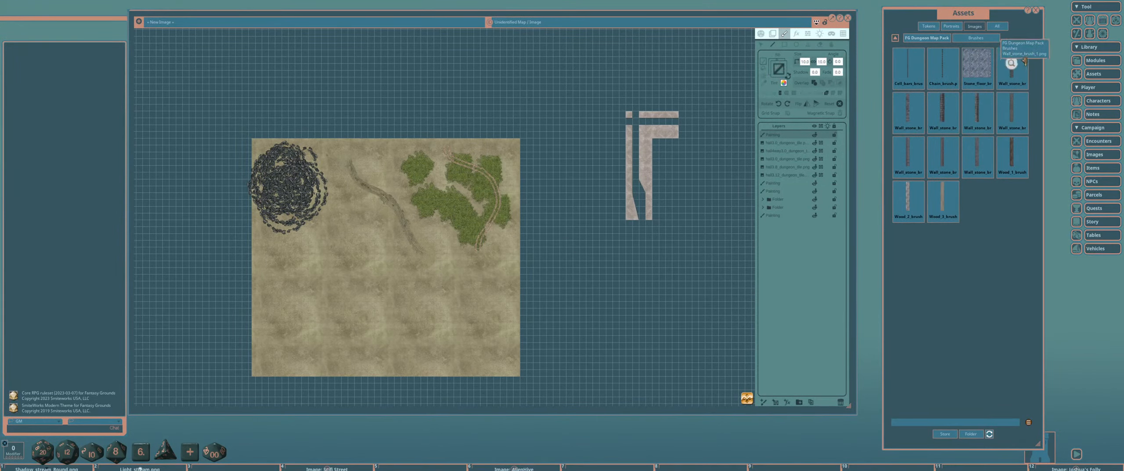
pyautogui.click(926, 38)
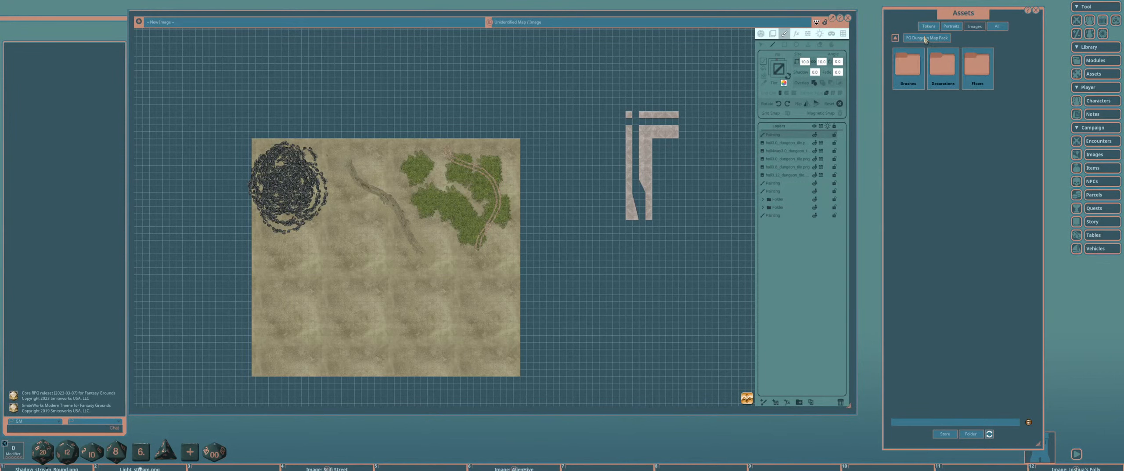
pyautogui.click(974, 60)
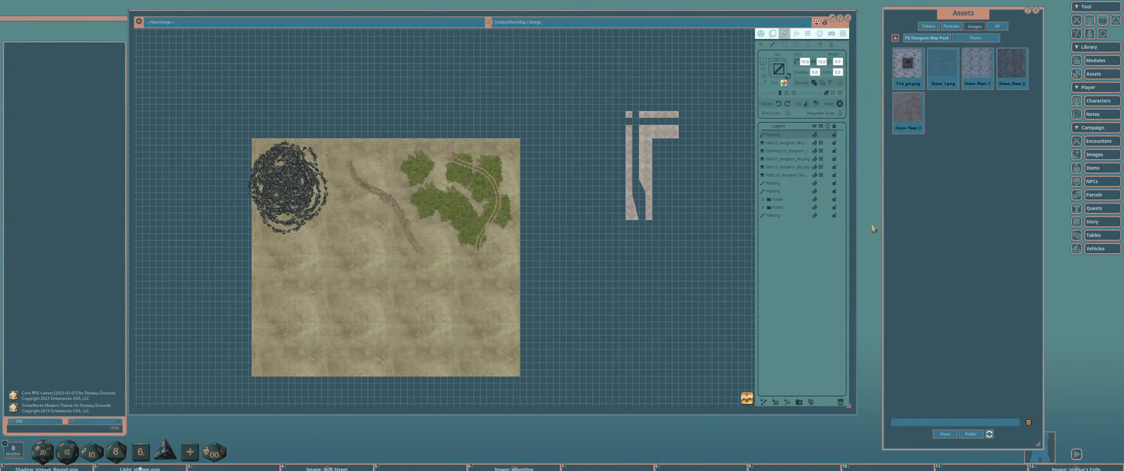
pyautogui.click(908, 110)
pyautogui.click(633, 151)
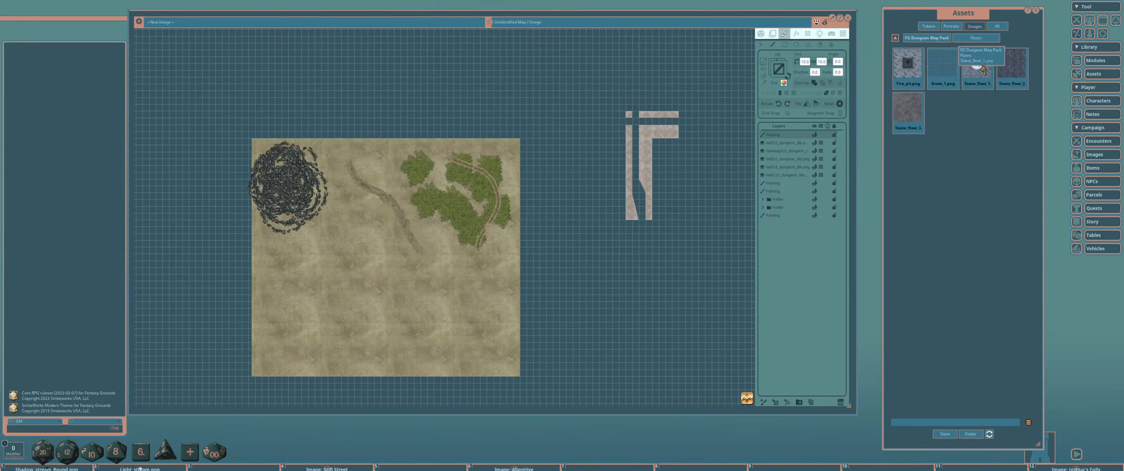
pyautogui.click(977, 65)
pyautogui.click(632, 151)
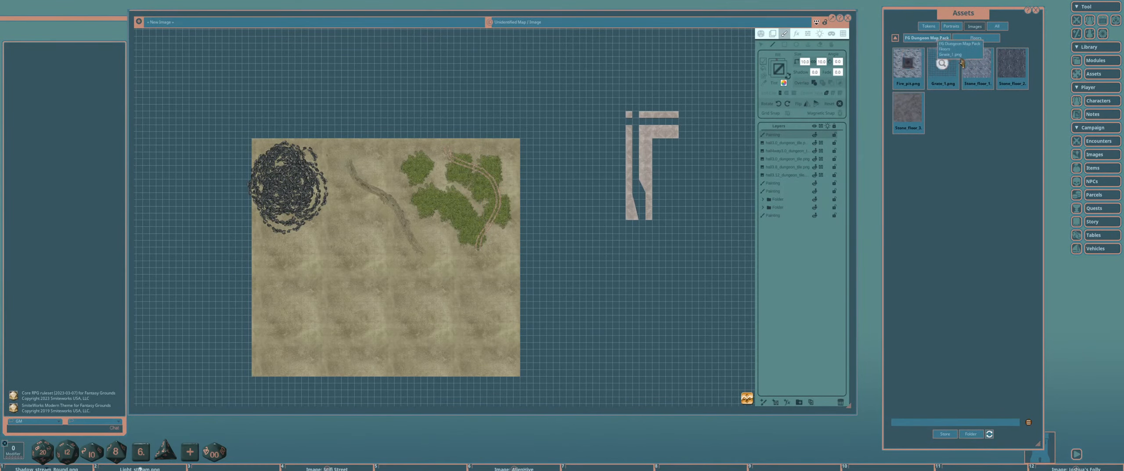
pyautogui.moveTo(976, 64)
pyautogui.mouseDown()
pyautogui.moveTo(843, 77)
pyautogui.moveTo(778, 70)
pyautogui.mouseUp()
pyautogui.moveTo(718, 180); pyautogui.dragTo(533, 169)
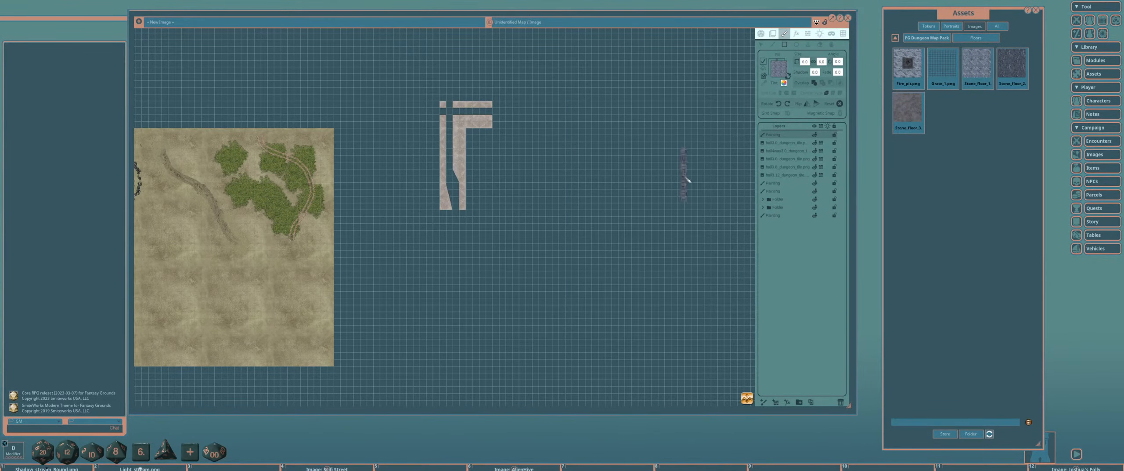
# Delete the old terrain painting layers and folders below the hall tile layers.
pyautogui.scroll(-3, 682, 170)
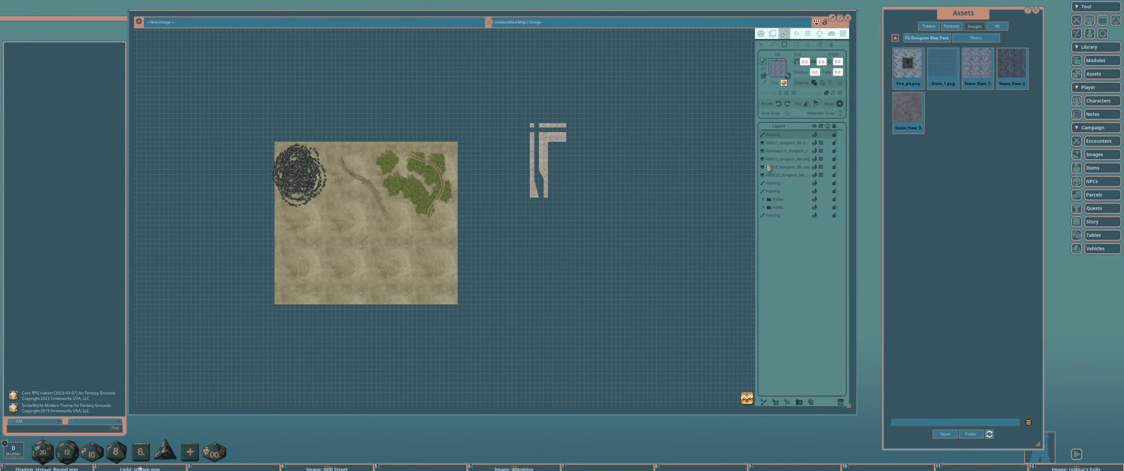
pyautogui.click(780, 143)
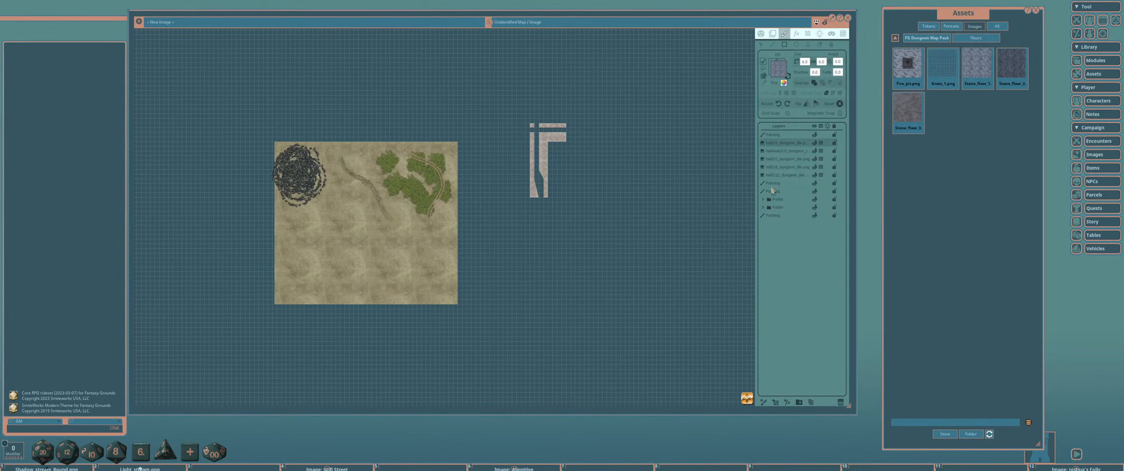
pyautogui.keyDown('shift'); pyautogui.click(776, 218); pyautogui.keyUp('shift')
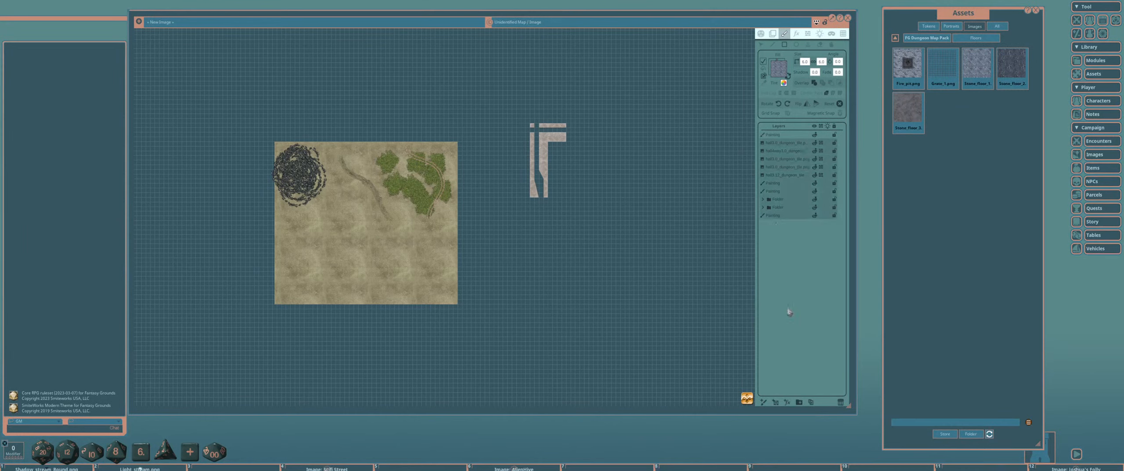
pyautogui.click(779, 183)
pyautogui.keyDown('shift'); pyautogui.click(785, 215); pyautogui.keyUp('shift')
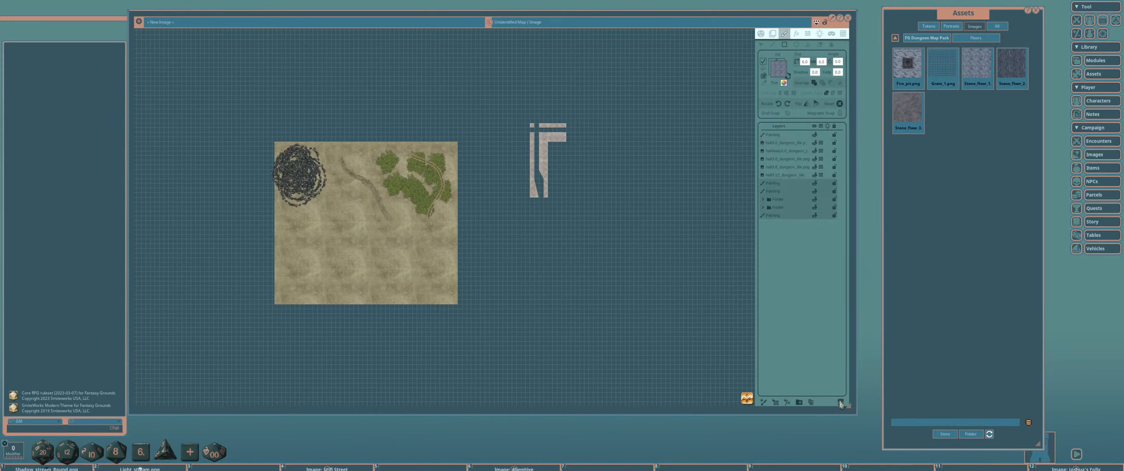
pyautogui.click(840, 403)
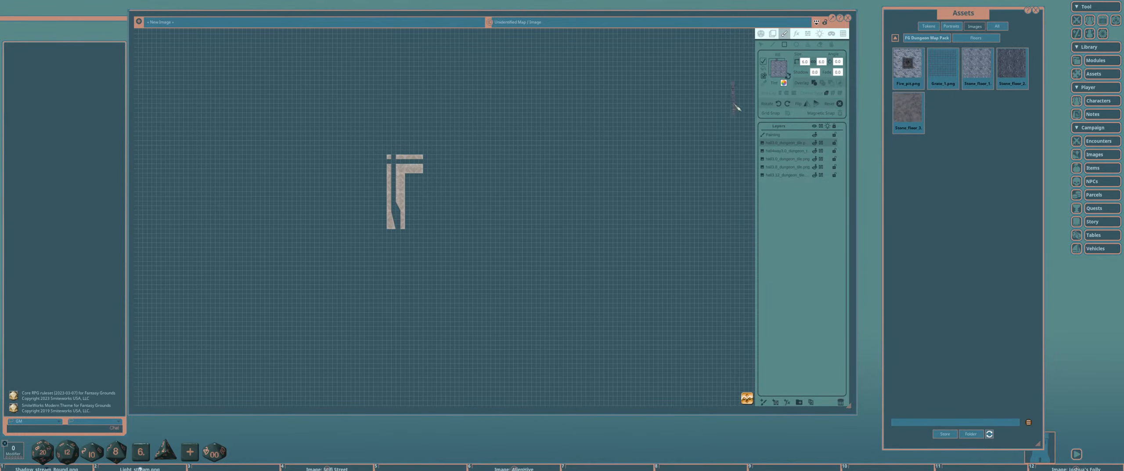
# Set overlapping shapes to merge and draw a rectangular stone-walled room in the empty area east of the hall tiles.
pyautogui.moveTo(519, 271); pyautogui.dragTo(459, 311)
pyautogui.scroll(1, 550, 204)
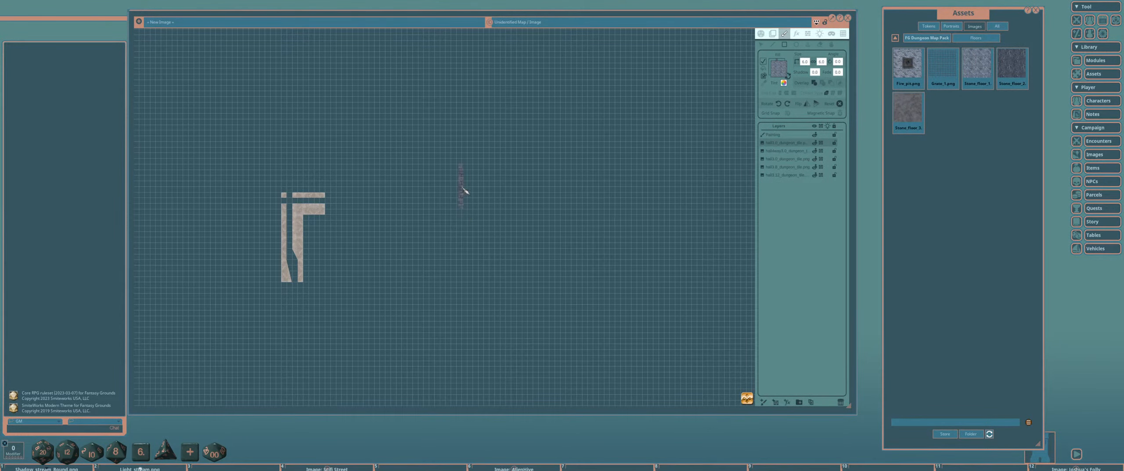
pyautogui.click(823, 84)
pyautogui.moveTo(550, 124); pyautogui.dragTo(507, 132)
pyautogui.scroll(4, 373, 144)
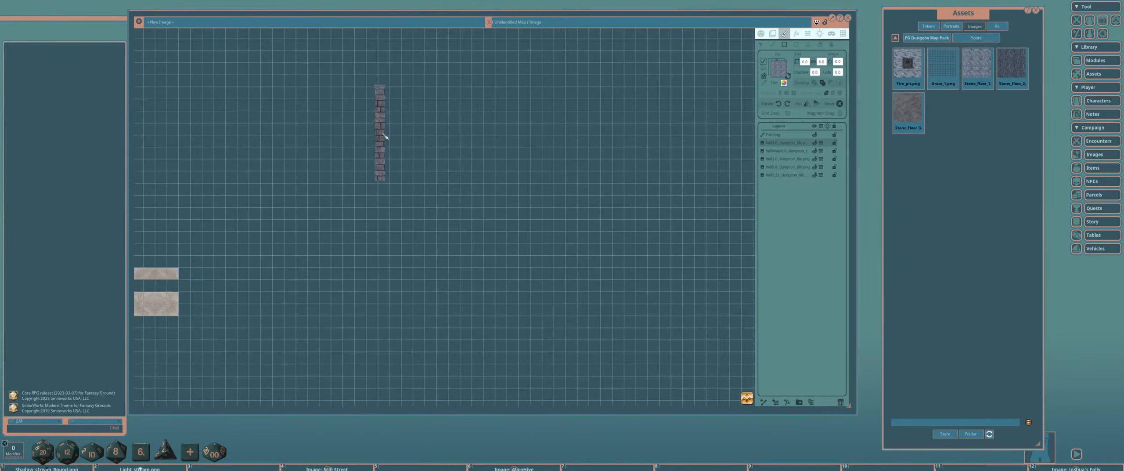
pyautogui.moveTo(367, 100)
pyautogui.mouseDown()
pyautogui.moveTo(450, 181)
pyautogui.moveTo(474, 188)
pyautogui.mouseUp()
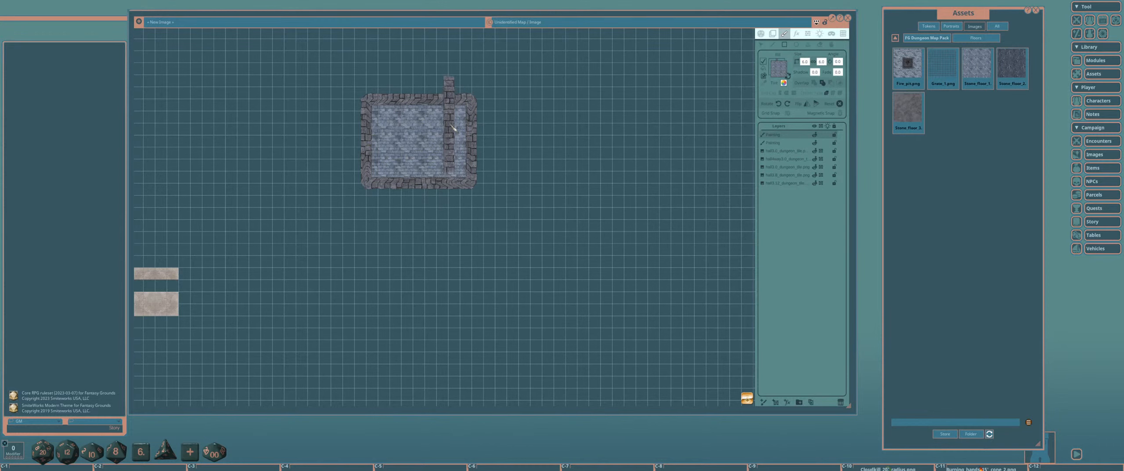
# Extend the first room eastward with a corridor, a tall room and a wide room, adding narrow passages north and south.
pyautogui.moveTo(467, 121); pyautogui.dragTo(574, 170)
pyautogui.moveTo(530, 69); pyautogui.dragTo(613, 220)
pyautogui.moveTo(683, 213); pyautogui.dragTo(566, 208)
pyautogui.moveTo(455, 105)
pyautogui.mouseDown()
pyautogui.moveTo(511, 137)
pyautogui.moveTo(637, 171)
pyautogui.mouseUp()
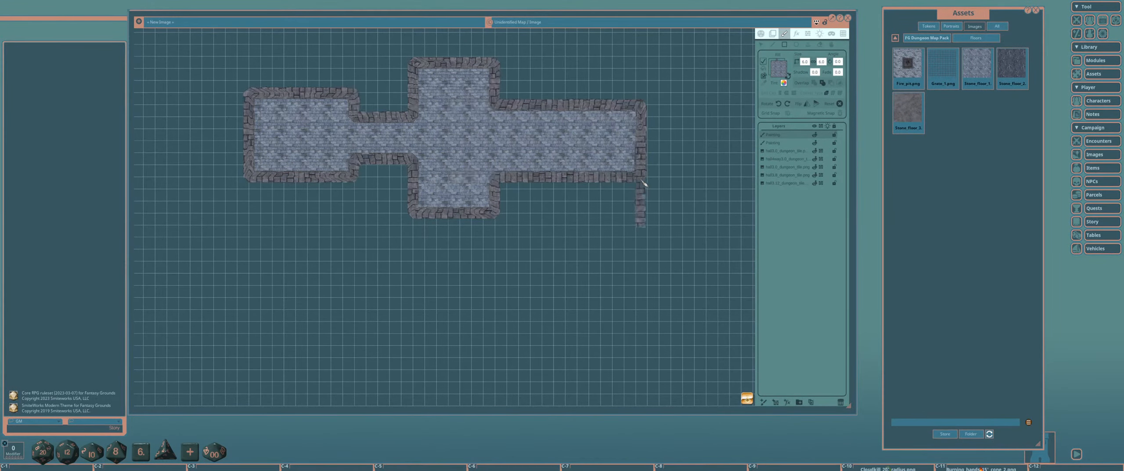
pyautogui.moveTo(542, 57)
pyautogui.mouseDown()
pyautogui.moveTo(539, 107)
pyautogui.moveTo(560, 128)
pyautogui.mouseUp()
pyautogui.moveTo(594, 152); pyautogui.dragTo(620, 343)
# Try a wide room, a tall room and a small rectangle around the south passage, and delete these additions.
pyautogui.moveTo(530, 253); pyautogui.dragTo(687, 295)
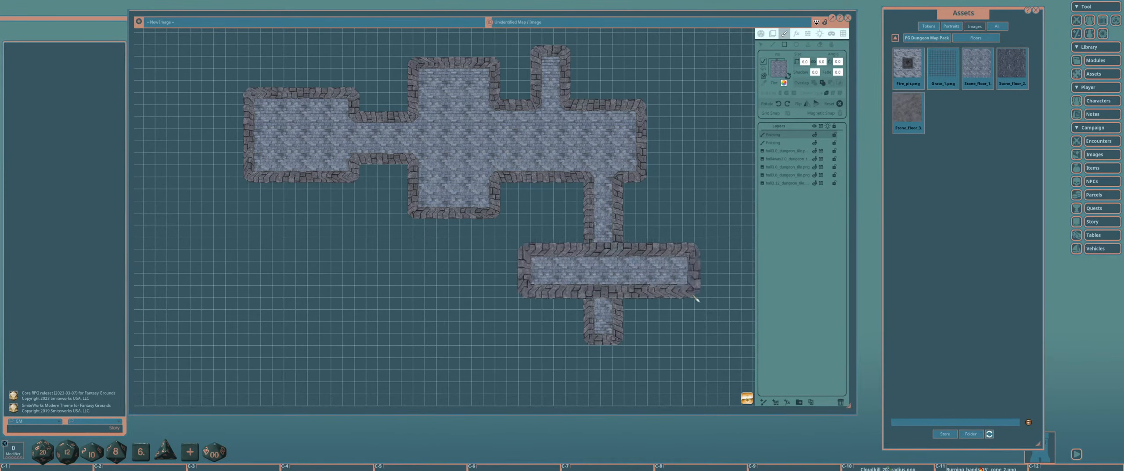
pyautogui.moveTo(657, 202); pyautogui.dragTo(719, 320)
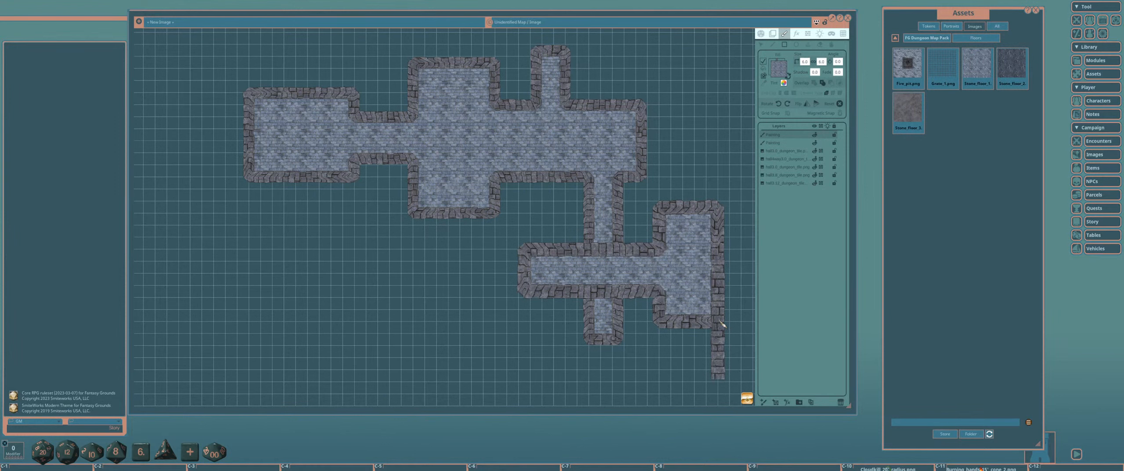
pyautogui.moveTo(590, 224); pyautogui.dragTo(624, 310)
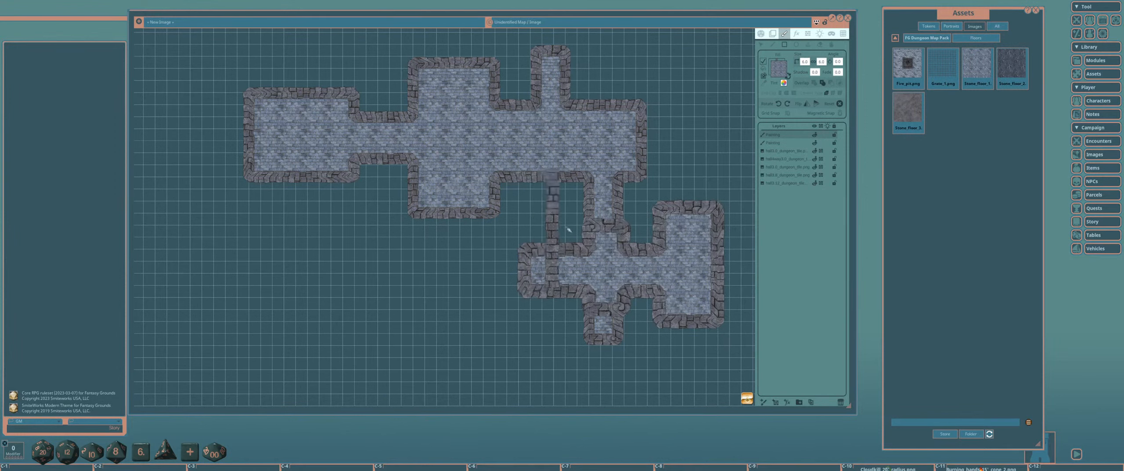
pyautogui.click(761, 44)
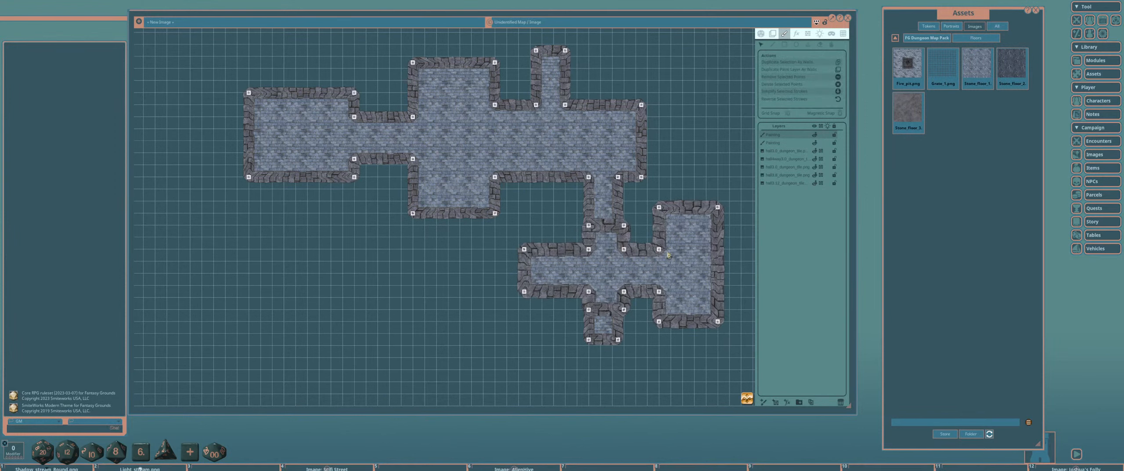
pyautogui.press('Delete')
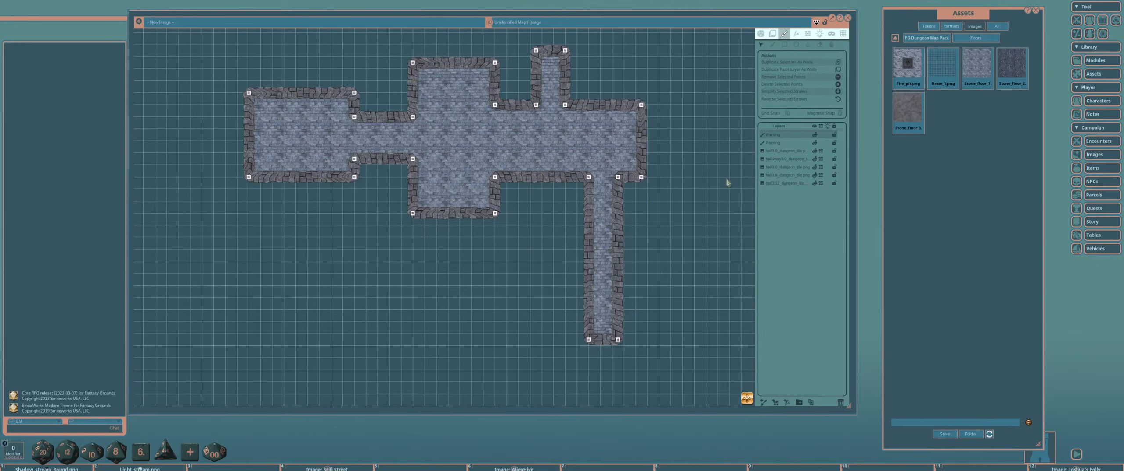
# Try a wide rectangular room crossing the south passage and delete it again.
pyautogui.click(785, 45)
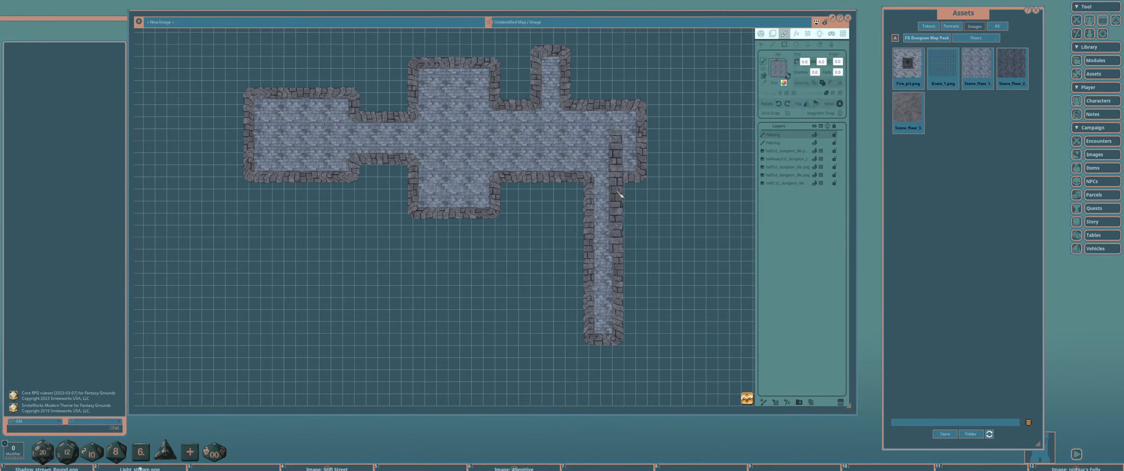
pyautogui.moveTo(549, 239)
pyautogui.mouseDown()
pyautogui.moveTo(699, 285)
pyautogui.moveTo(687, 290)
pyautogui.mouseUp()
pyautogui.click(761, 45)
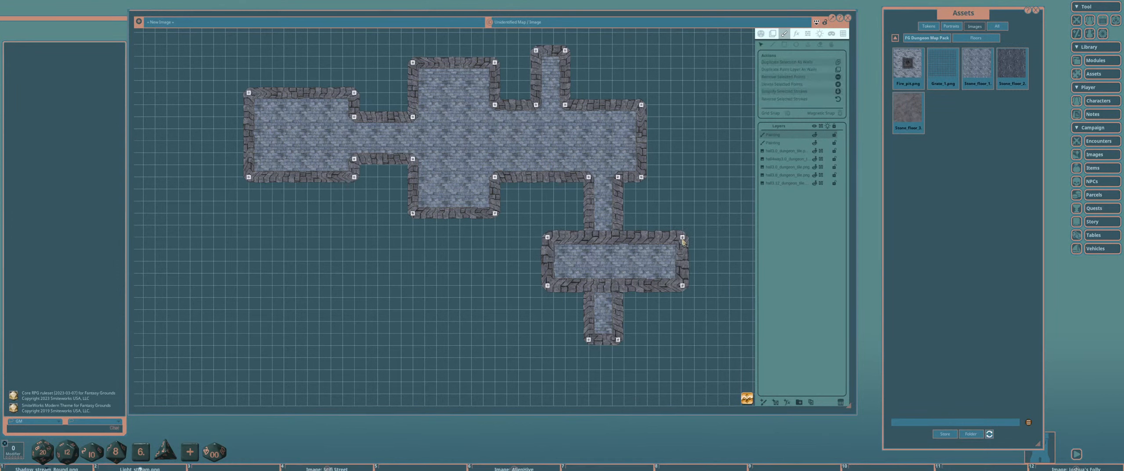
pyautogui.press('Delete')
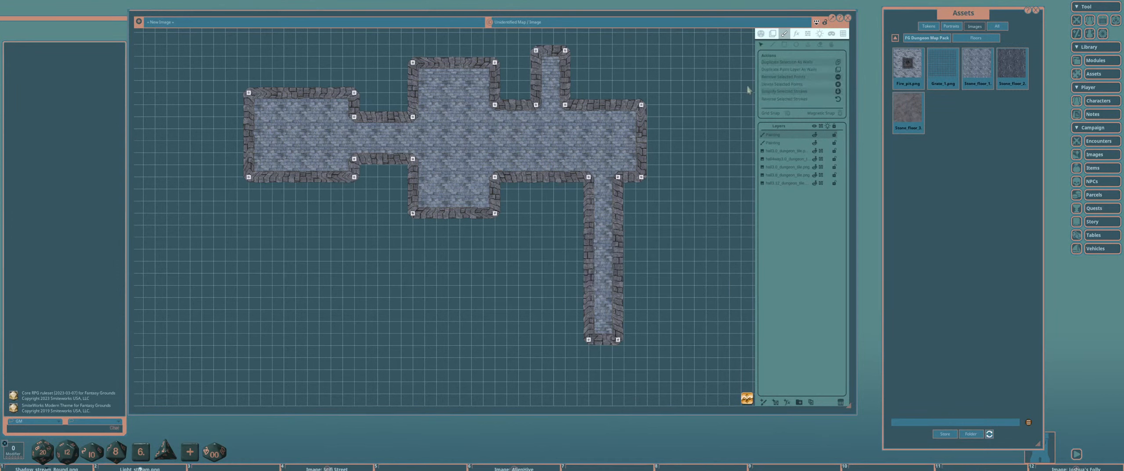
# Try a horizontal corridor overlapping the east end of the wide room and delete it again.
pyautogui.click(784, 45)
pyautogui.moveTo(598, 118)
pyautogui.mouseDown()
pyautogui.moveTo(720, 147)
pyautogui.moveTo(732, 163)
pyautogui.mouseUp()
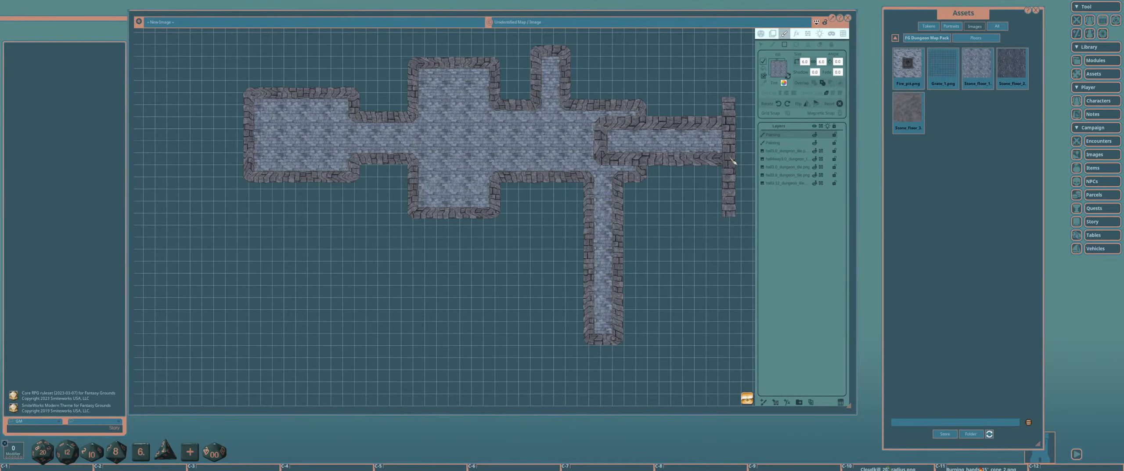
pyautogui.click(761, 45)
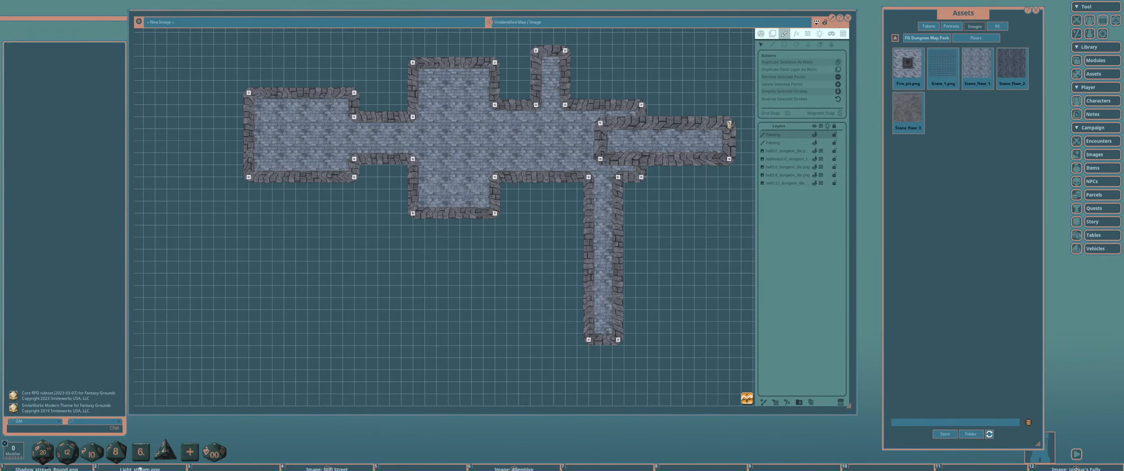
pyautogui.press('Delete')
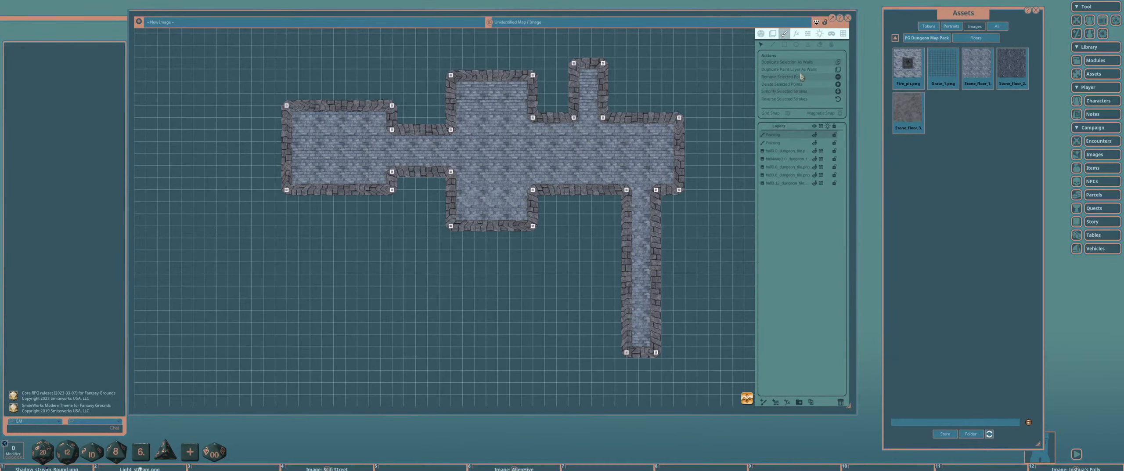
# Draw overlapping rectangular rooms and corridors running north from the west passage, ending in a wide room to the northeast.
pyautogui.click(785, 44)
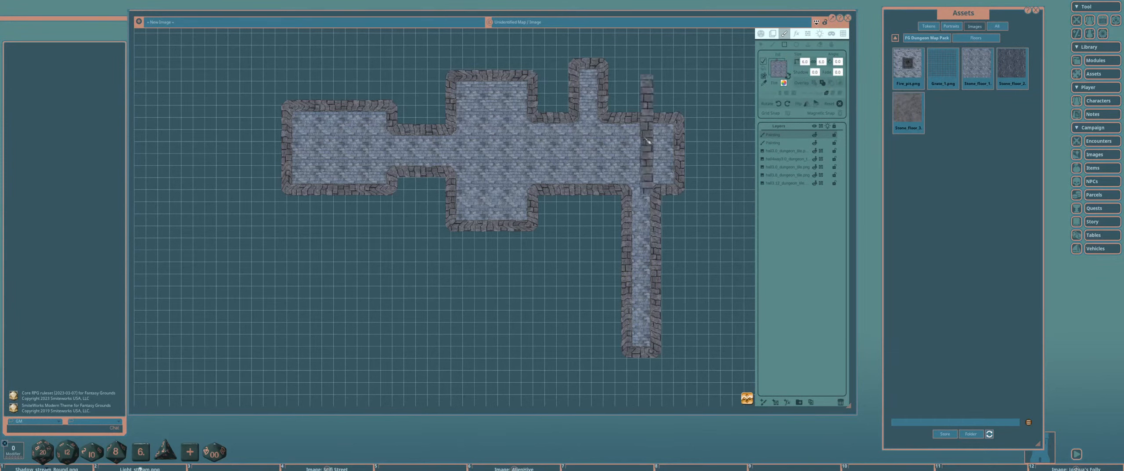
pyautogui.moveTo(374, 76); pyautogui.dragTo(439, 154)
pyautogui.moveTo(381, 38); pyautogui.dragTo(443, 103)
pyautogui.moveTo(513, 140); pyautogui.dragTo(528, 238)
pyautogui.moveTo(419, 84)
pyautogui.mouseDown()
pyautogui.moveTo(439, 132)
pyautogui.moveTo(514, 168)
pyautogui.mouseUp()
pyautogui.moveTo(478, 102); pyautogui.dragTo(647, 140)
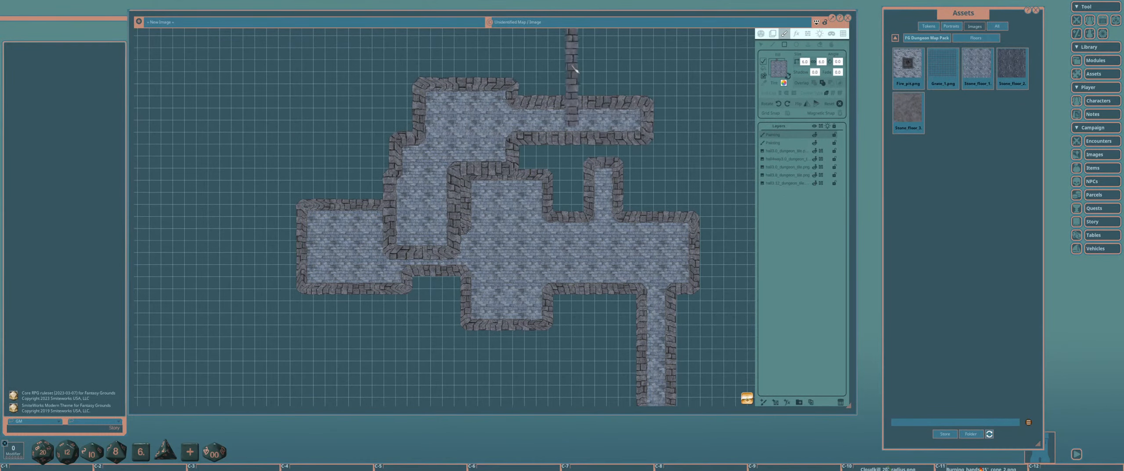
pyautogui.moveTo(572, 65); pyautogui.dragTo(618, 125)
pyautogui.moveTo(566, 35); pyautogui.dragTo(729, 85)
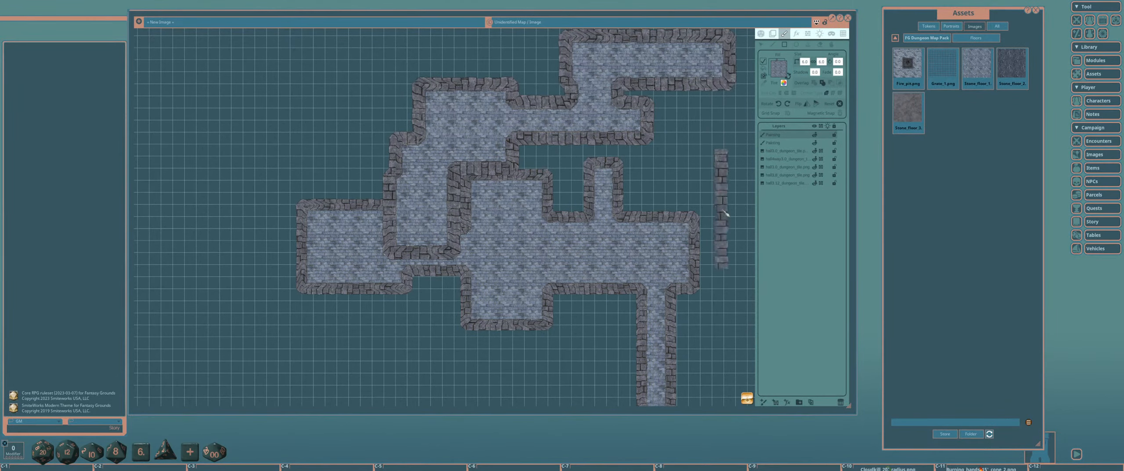
# Continue the dungeon east from the northern room with joined rectangular corridors and rooms, finishing with a tall passage.
pyautogui.moveTo(723, 202); pyautogui.dragTo(559, 223)
pyautogui.moveTo(513, 88); pyautogui.dragTo(571, 206)
pyautogui.moveTo(552, 124); pyautogui.dragTo(766, 189)
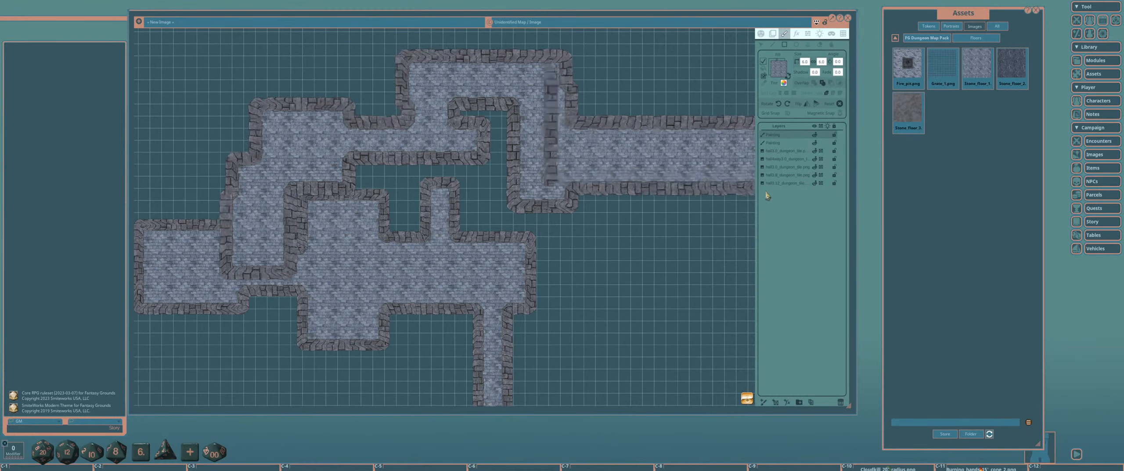
pyautogui.moveTo(698, 254); pyautogui.dragTo(491, 200)
pyautogui.moveTo(455, 44); pyautogui.dragTo(537, 212)
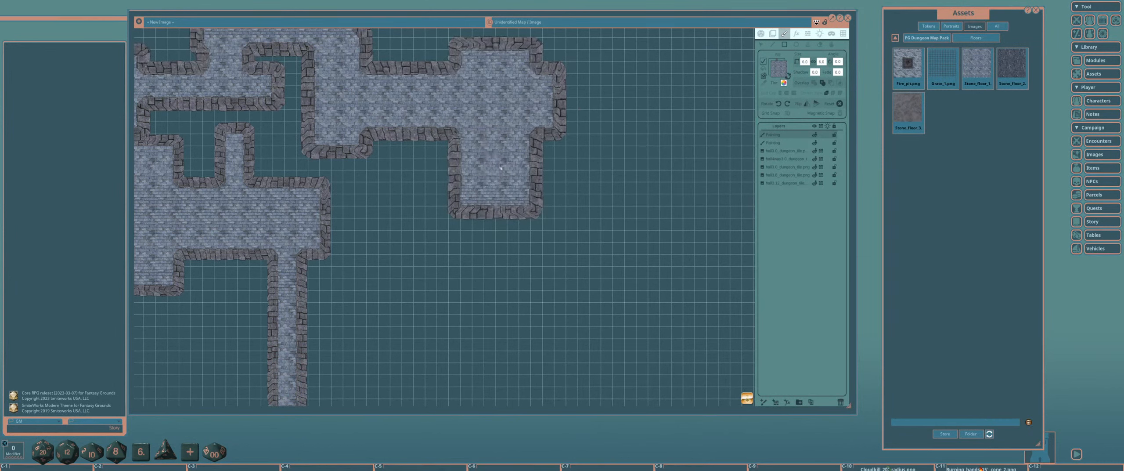
pyautogui.moveTo(488, 158); pyautogui.dragTo(688, 212)
pyautogui.moveTo(619, 74); pyautogui.dragTo(691, 209)
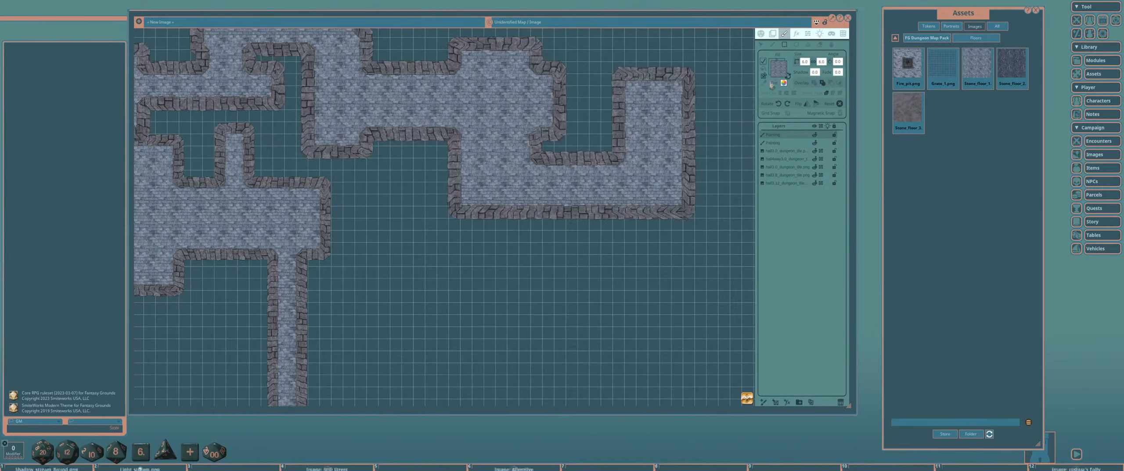
# Draw a large circular room overlapping the south end of the easternmost tall passage.
pyautogui.click(796, 44)
pyautogui.moveTo(585, 171)
pyautogui.mouseDown()
pyautogui.moveTo(745, 275)
pyautogui.moveTo(743, 345)
pyautogui.mouseUp()
pyautogui.moveTo(638, 216); pyautogui.dragTo(563, 208)
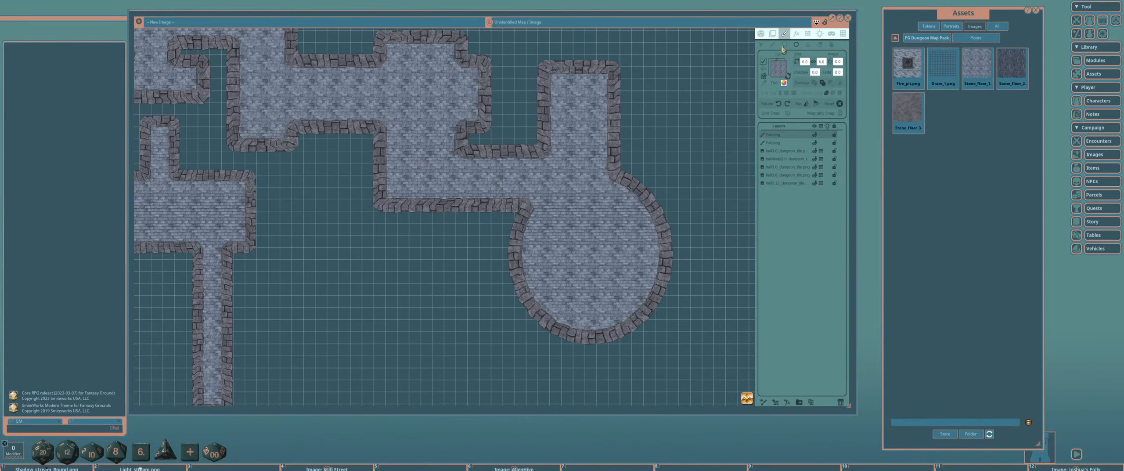
# Add rectangular corridors west and east of the circular room, plus a vertical passage rising from the eastern corridor.
pyautogui.click(785, 45)
pyautogui.moveTo(386, 253); pyautogui.dragTo(589, 308)
pyautogui.scroll(-3, 620, 276)
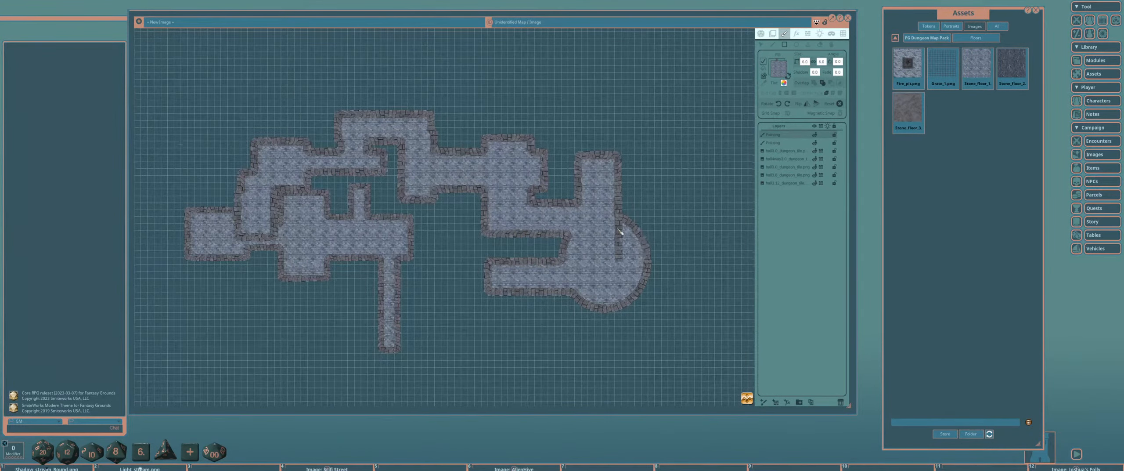
pyautogui.moveTo(629, 242)
pyautogui.mouseDown()
pyautogui.moveTo(547, 228)
pyautogui.moveTo(669, 277)
pyautogui.mouseUp()
pyautogui.moveTo(604, 151); pyautogui.dragTo(646, 260)
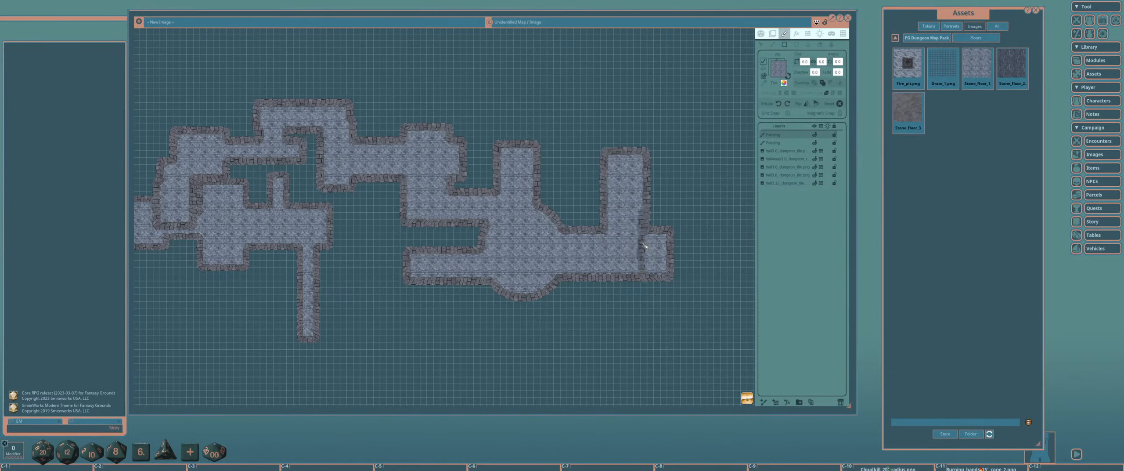
# Draw a large rectangular room over the north end of the easternmost passage, with a narrower vertical corridor extending north from it.
pyautogui.moveTo(547, 100); pyautogui.dragTo(660, 178)
pyautogui.moveTo(561, 38); pyautogui.dragTo(607, 120)
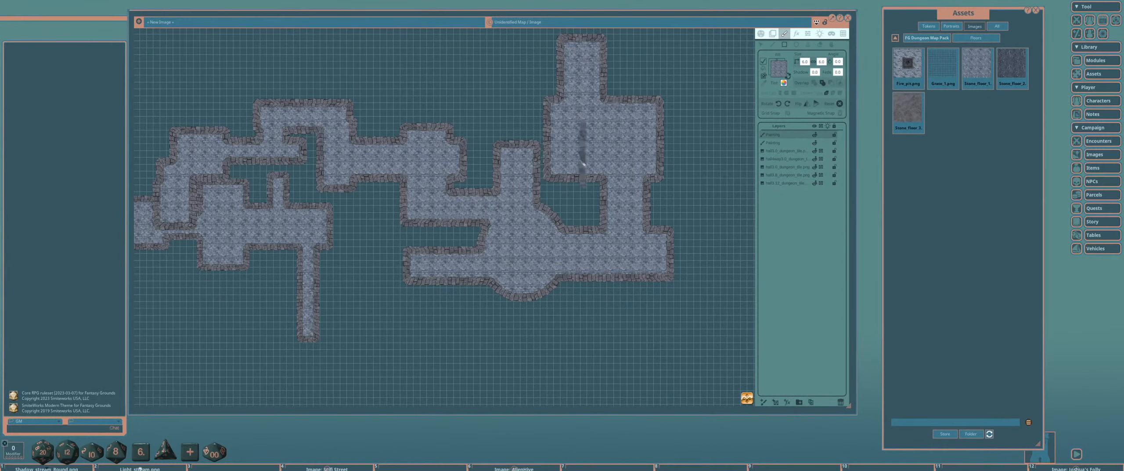
pyautogui.scroll(4, 583, 163)
pyautogui.moveTo(631, 175); pyautogui.dragTo(609, 269)
pyautogui.scroll(3, 608, 270)
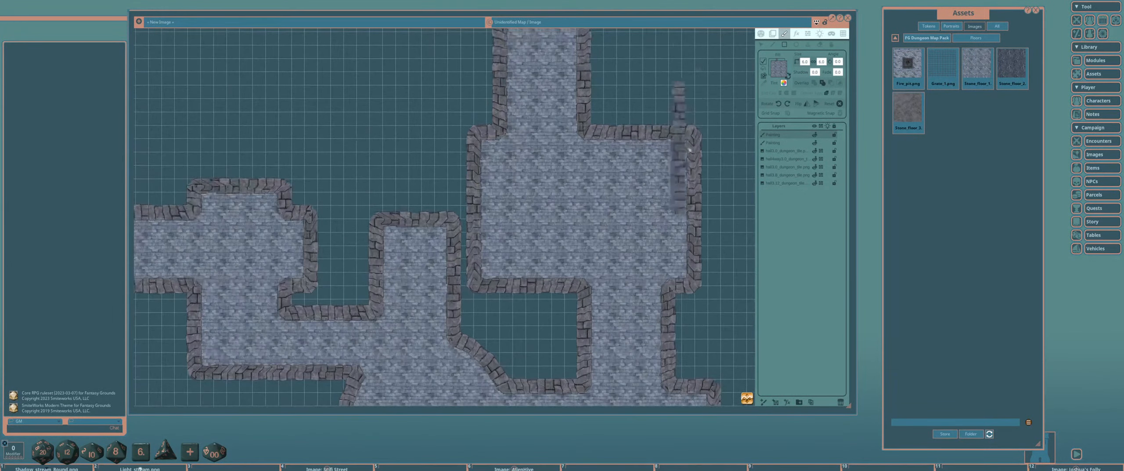
# Clear the brush's floor fill and examine the merged dungeon layout, including the circular room and its connecting corridors.
pyautogui.click(787, 77)
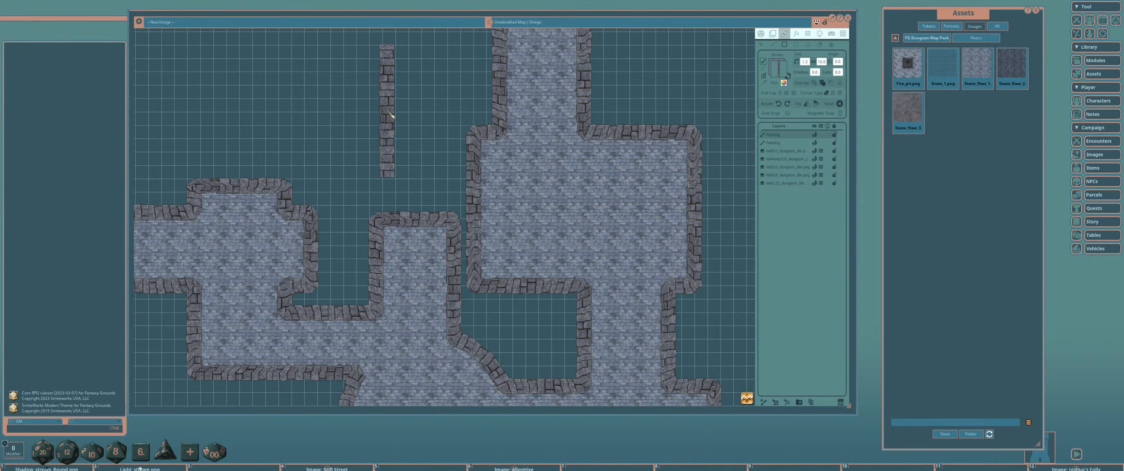
pyautogui.scroll(-4, 330, 129)
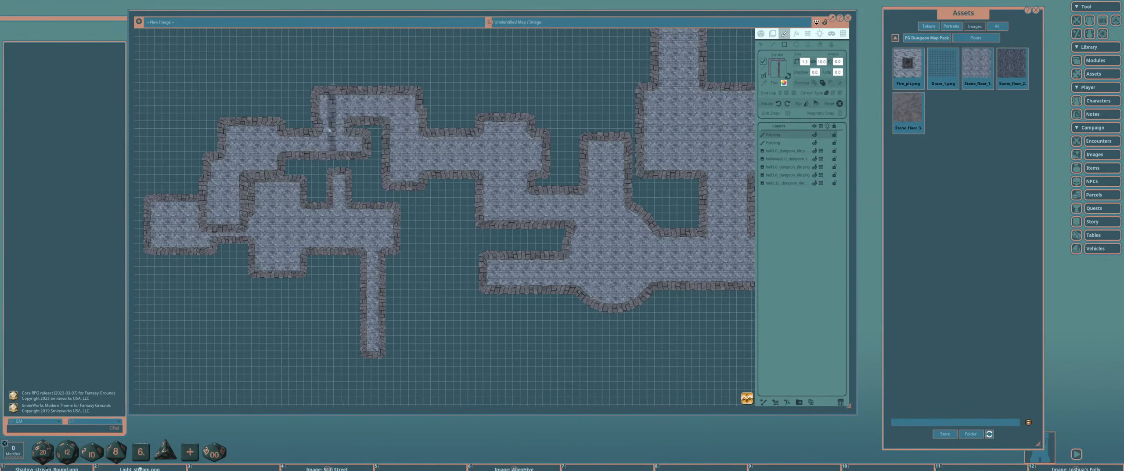
pyautogui.scroll(-5, 329, 130)
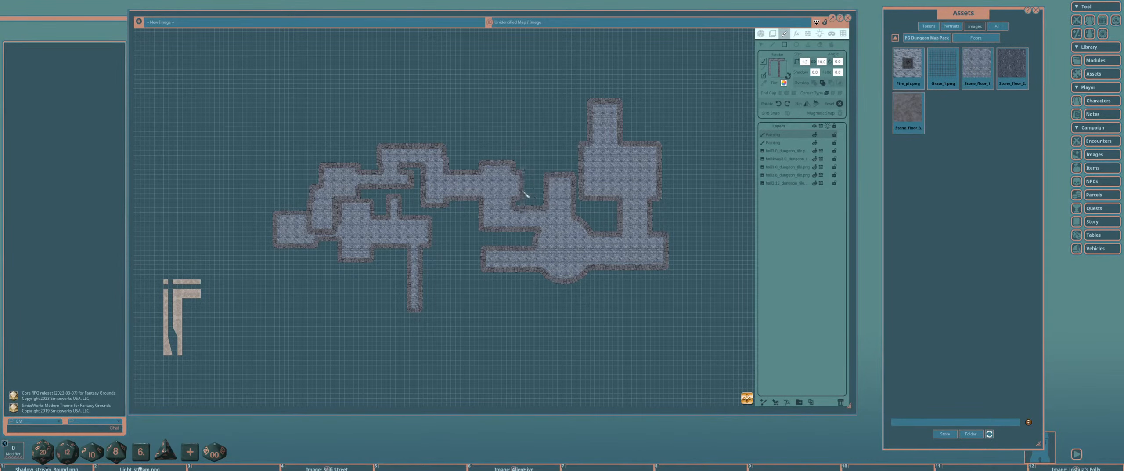
pyautogui.scroll(3, 491, 227)
pyautogui.scroll(5, 490, 225)
pyautogui.scroll(-4, 490, 225)
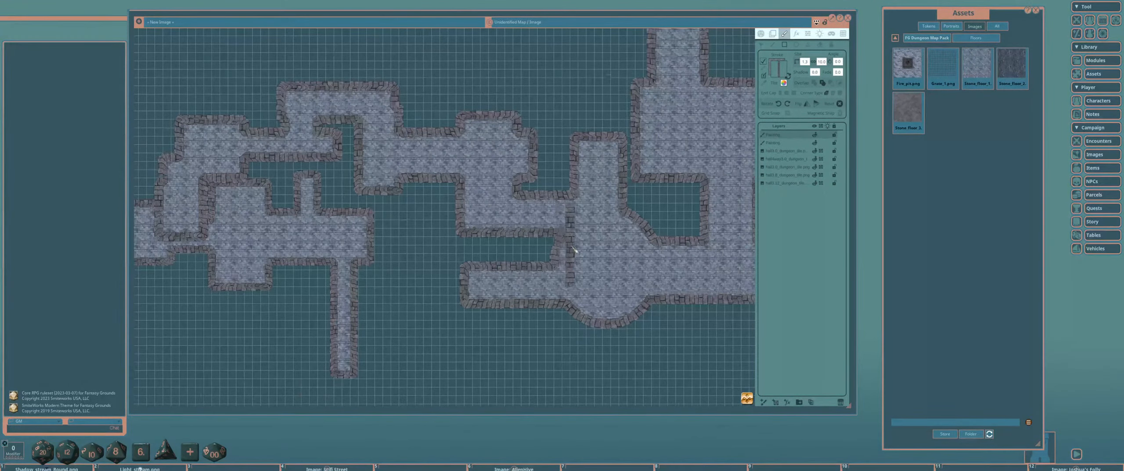
pyautogui.moveTo(606, 252); pyautogui.dragTo(607, 254)
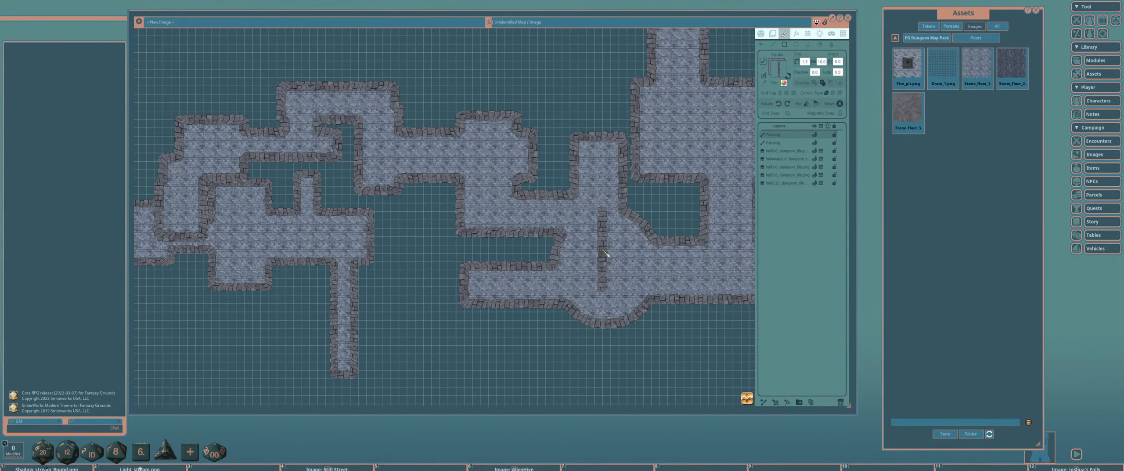
pyautogui.moveTo(606, 254); pyautogui.dragTo(556, 253)
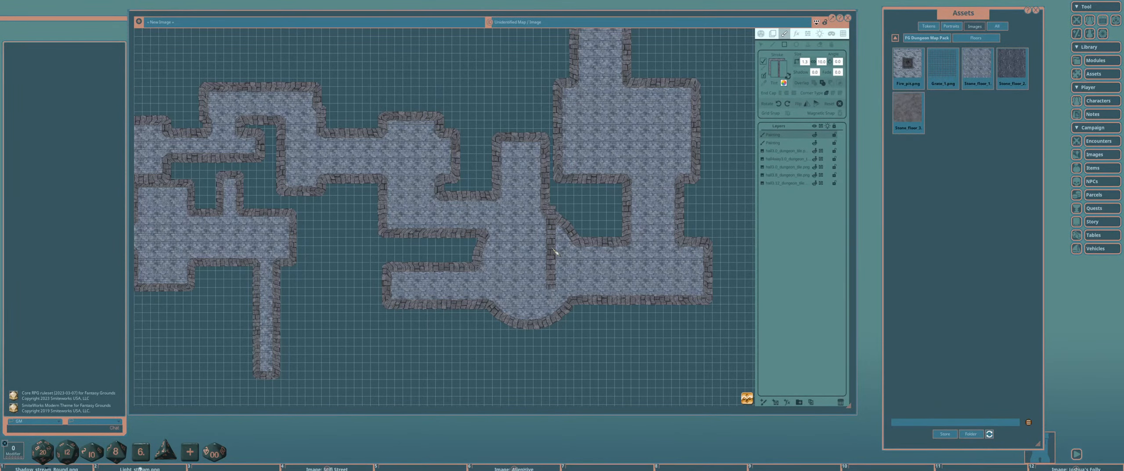
pyautogui.scroll(-2, 564, 220)
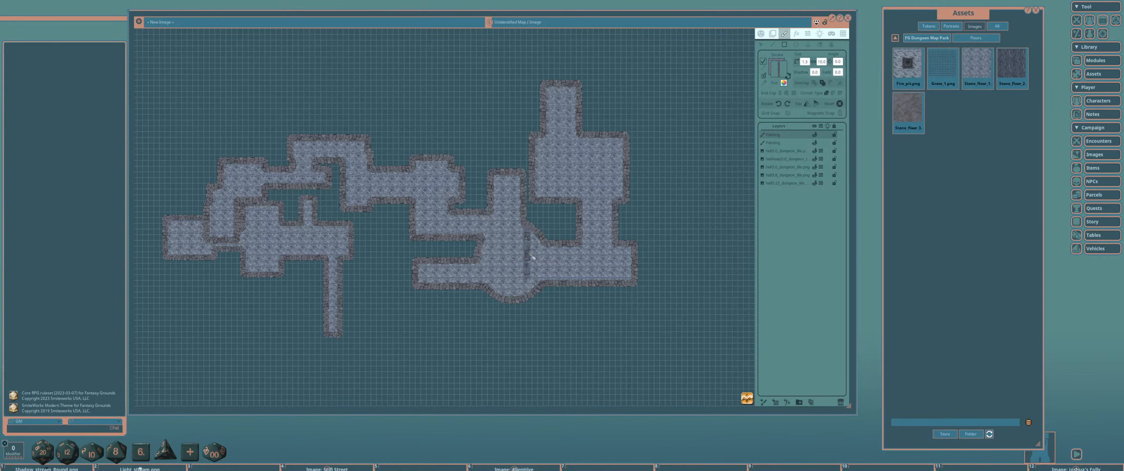
pyautogui.scroll(3, 470, 249)
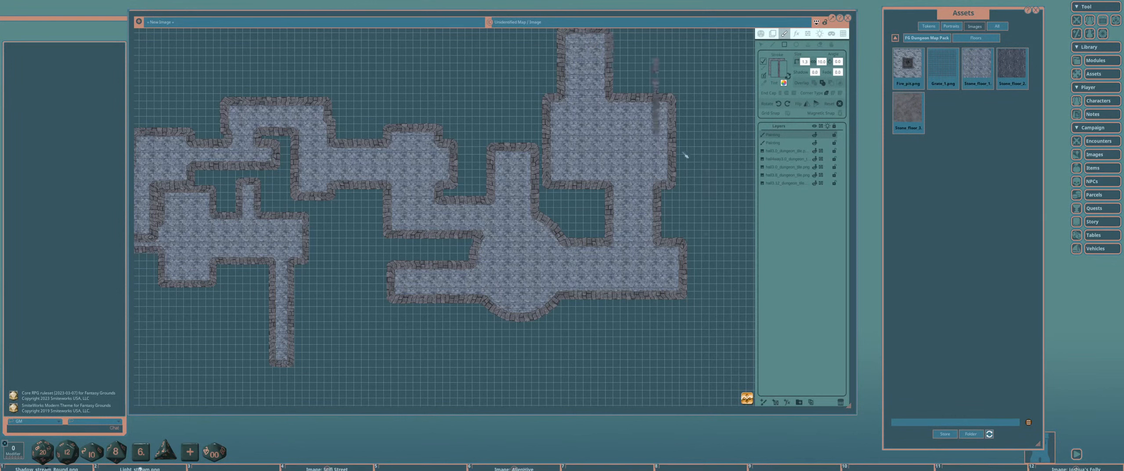
# Add an FX layer of type Adjust colors and slightly lower its brightness to darken the dungeon.
pyautogui.click(788, 401)
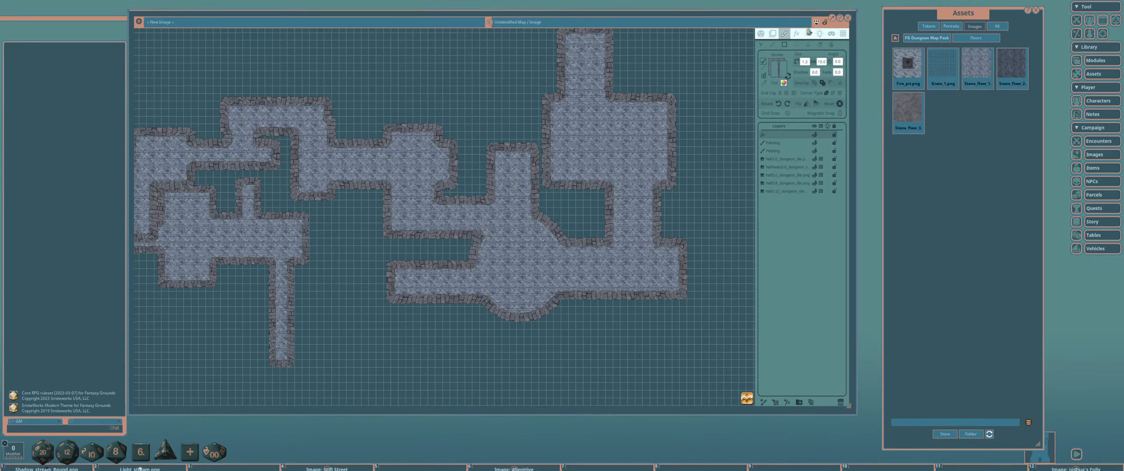
pyautogui.click(796, 34)
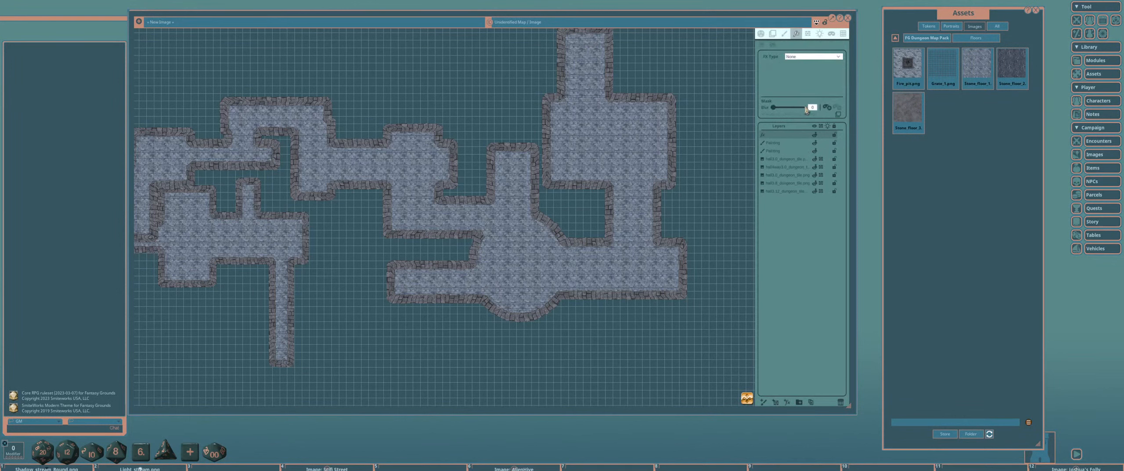
pyautogui.click(811, 57)
pyautogui.click(803, 98)
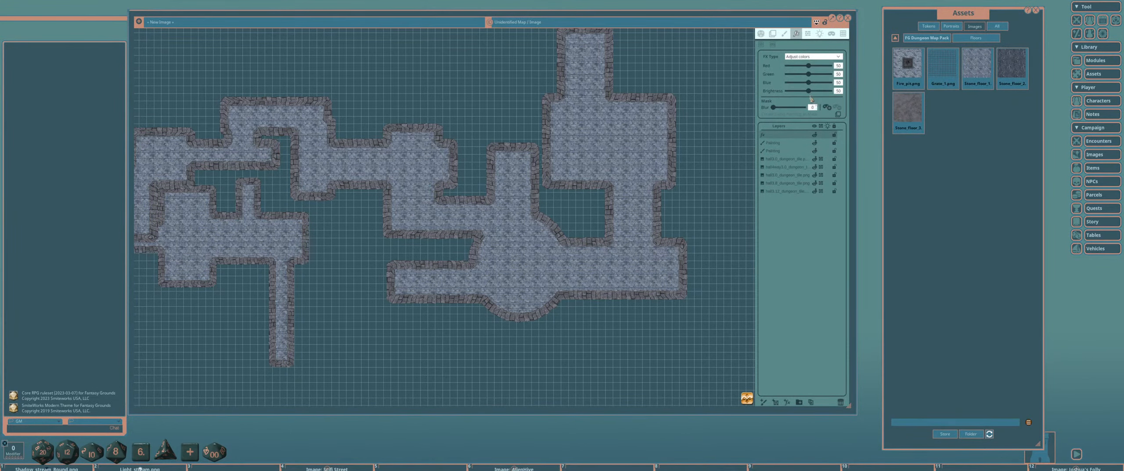
pyautogui.moveTo(808, 90); pyautogui.dragTo(807, 91)
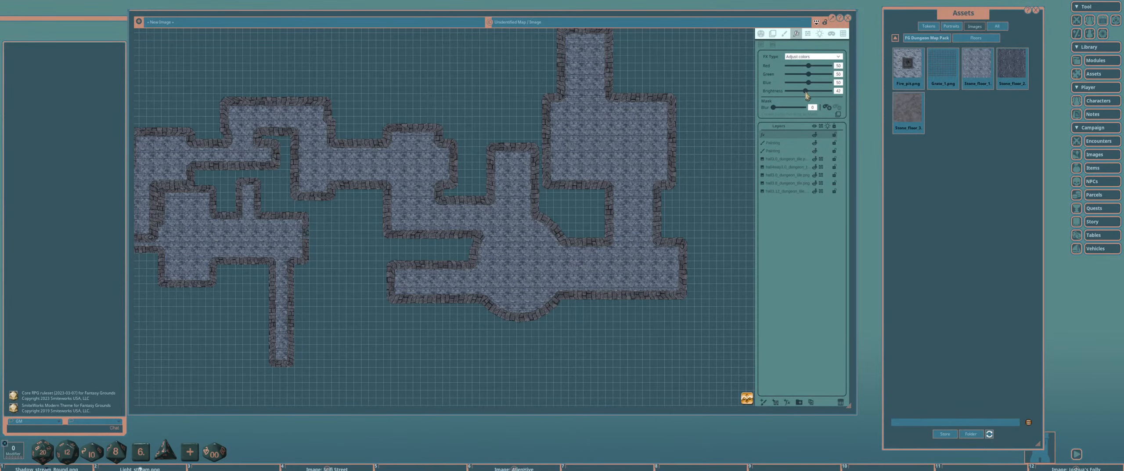
pyautogui.moveTo(567, 147); pyautogui.dragTo(643, 127)
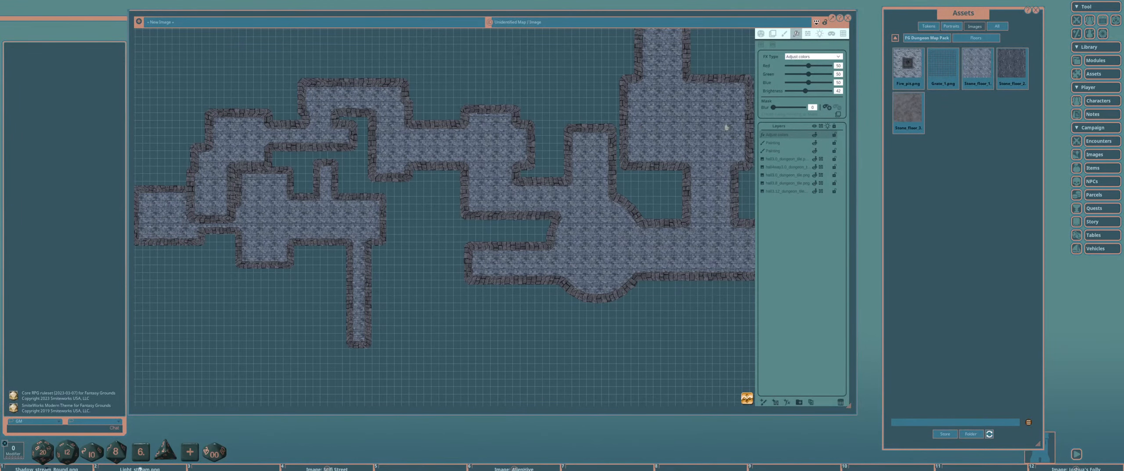
# Delete the Adjust colors FX layer.
pyautogui.click(791, 143)
pyautogui.click(796, 133)
pyautogui.click(840, 402)
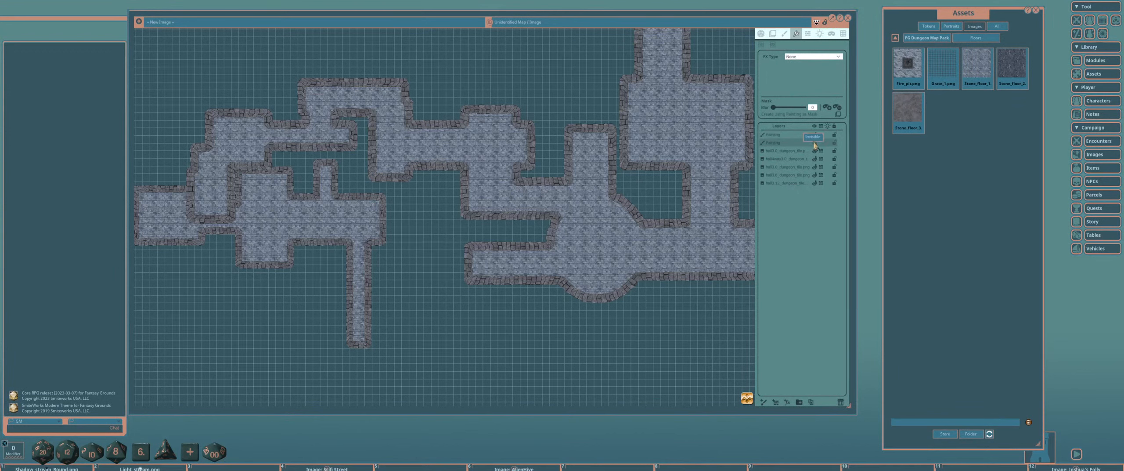
# Select the topmost painting layer and examine the wall points of its drawn outline.
pyautogui.click(791, 136)
pyautogui.click(784, 35)
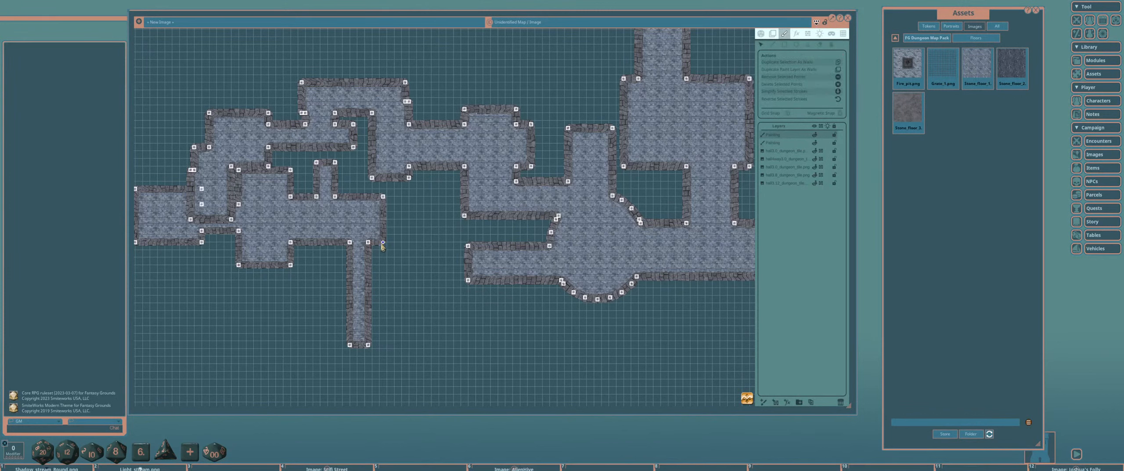
pyautogui.press('Delete')
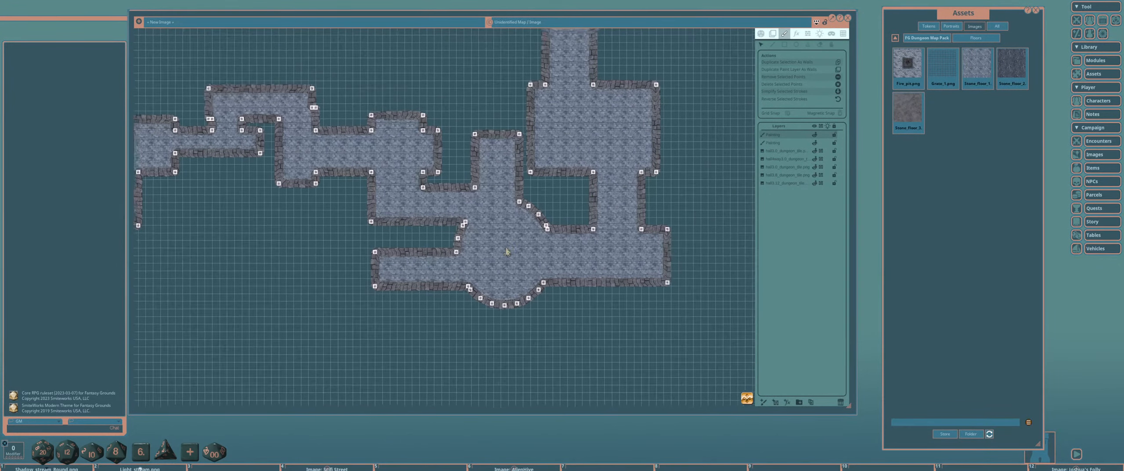
# Create an FX layer using the painting as mask, with the Adjust colors type and reduced brightness.
pyautogui.click(796, 34)
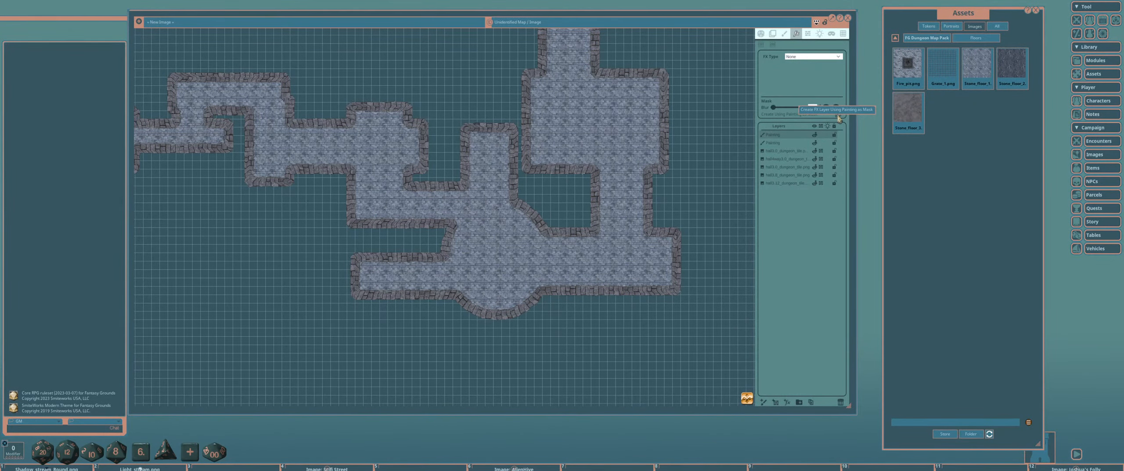
pyautogui.click(838, 114)
pyautogui.click(800, 57)
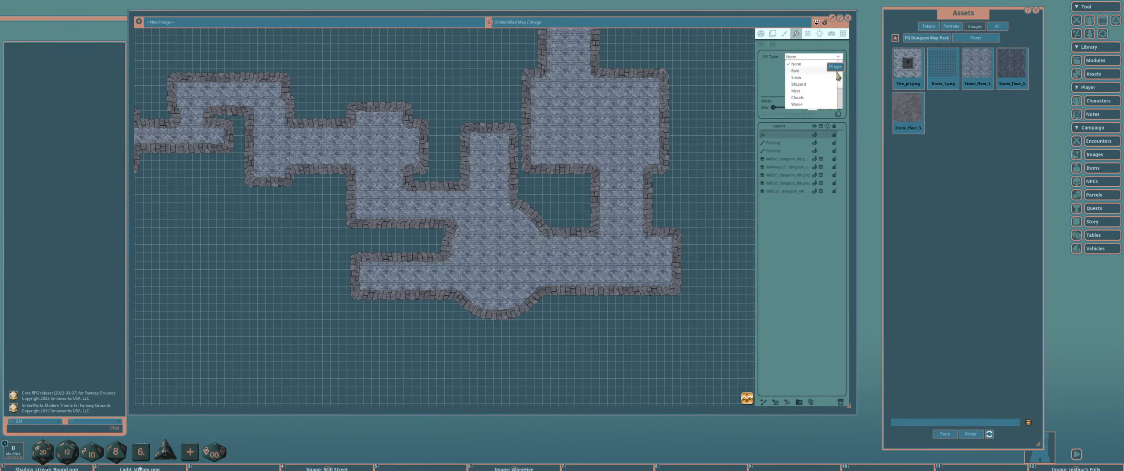
pyautogui.scroll(-1, 812, 84)
pyautogui.click(803, 99)
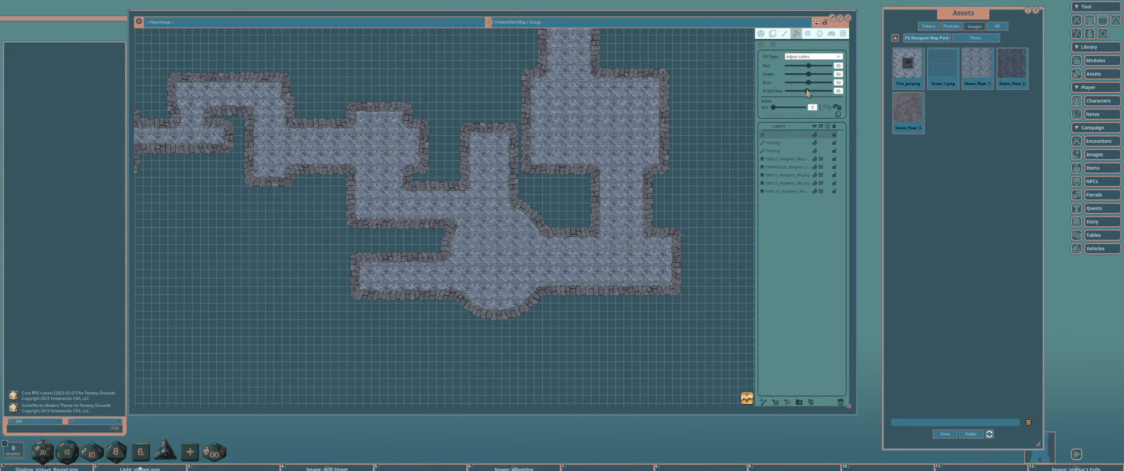
pyautogui.moveTo(809, 91); pyautogui.dragTo(804, 92)
# Reset the FX type to None, then reapply Adjust colors with strongly reduced brightness.
pyautogui.click(823, 58)
pyautogui.click(796, 63)
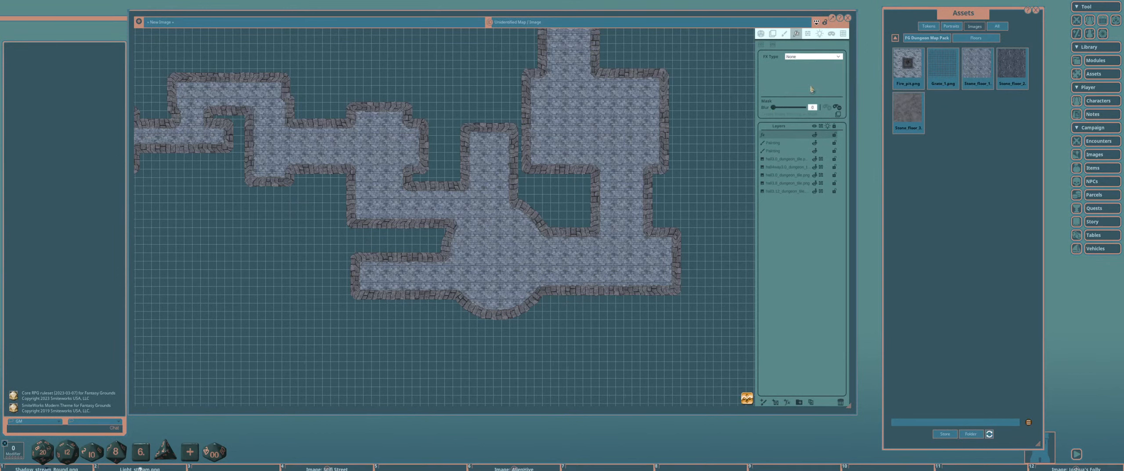
pyautogui.click(825, 56)
pyautogui.scroll(-3, 832, 79)
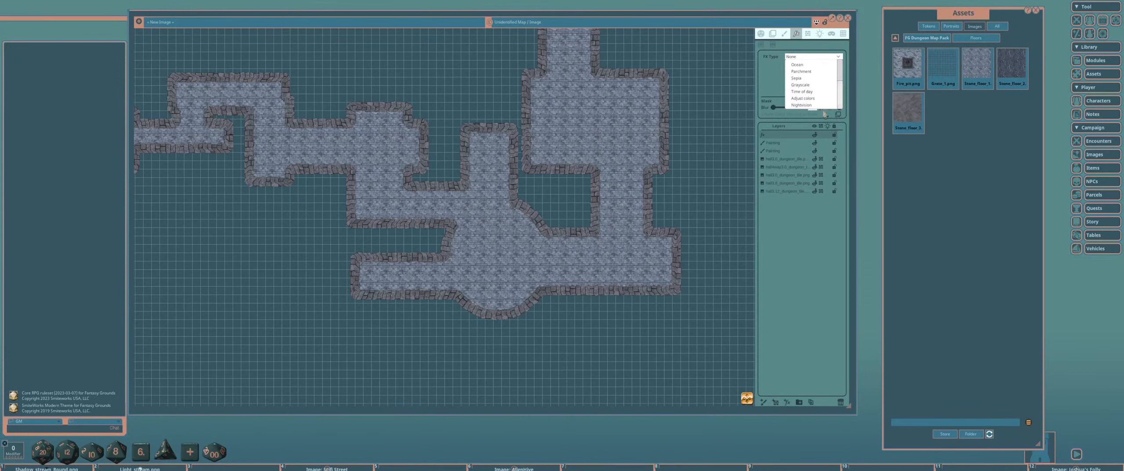
pyautogui.click(797, 104)
pyautogui.moveTo(809, 90); pyautogui.dragTo(795, 91)
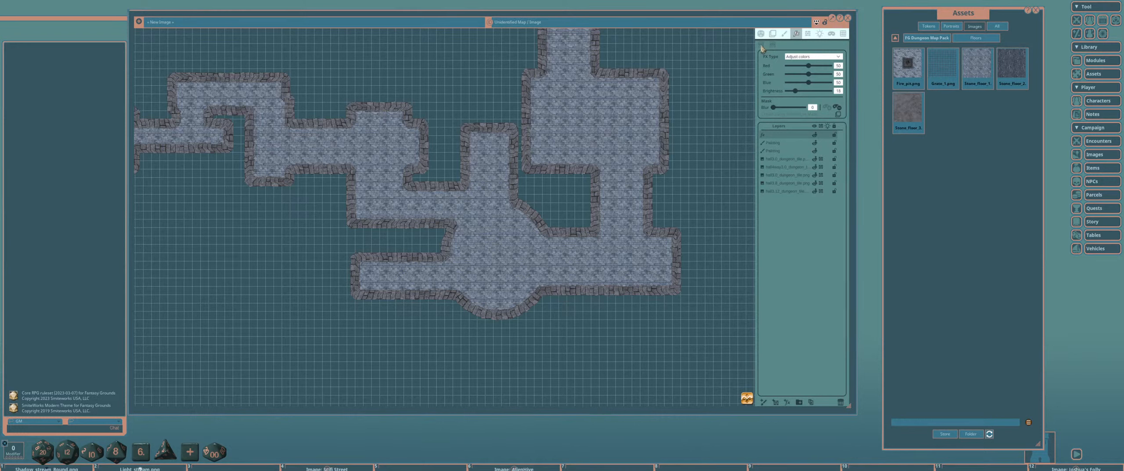
# Try the brightness adjustment on a square area inside the large northeast room, and delete the FX layer.
pyautogui.moveTo(619, 105); pyautogui.dragTo(653, 151)
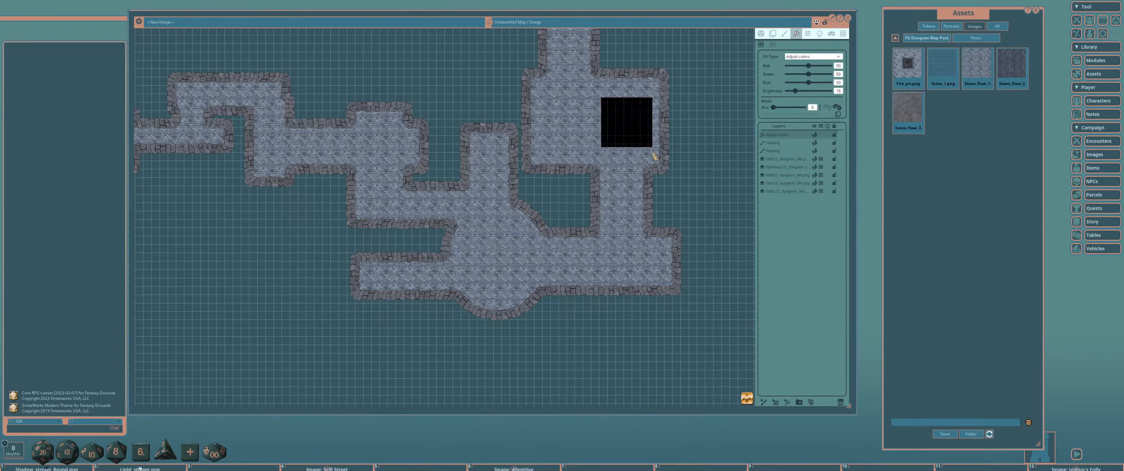
pyautogui.moveTo(794, 90); pyautogui.dragTo(809, 97)
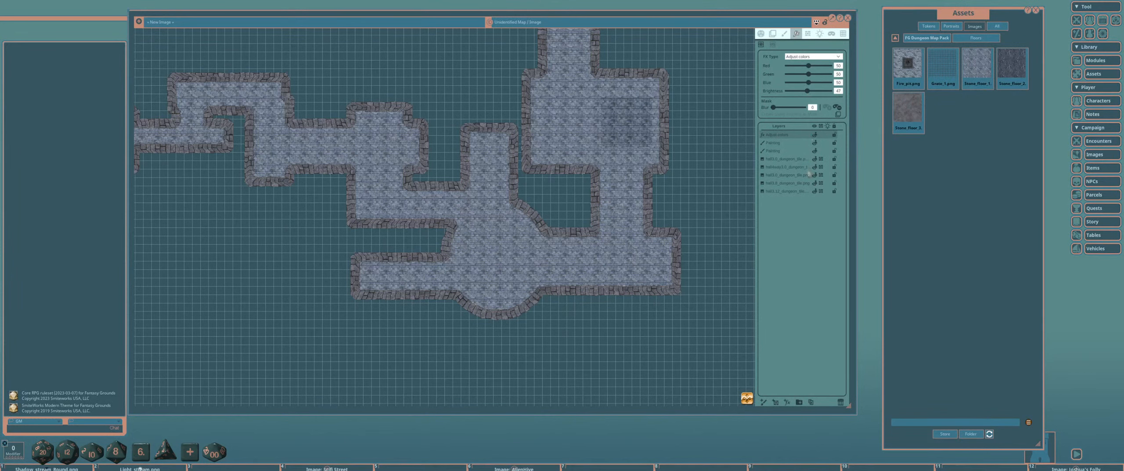
pyautogui.click(840, 402)
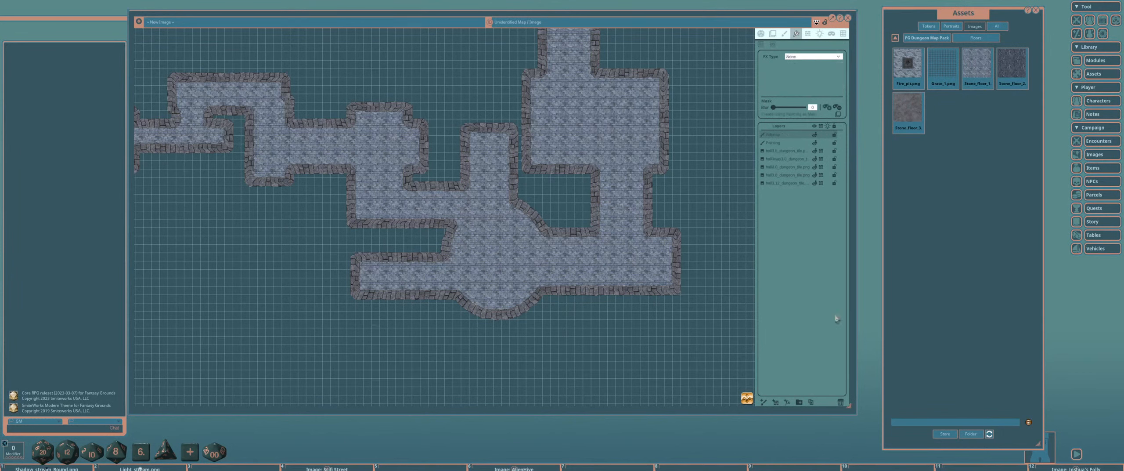
# Create another FX layer using the painting as mask, and set it to Adjust colors with reduced brightness.
pyautogui.click(815, 135)
pyautogui.click(815, 136)
pyautogui.click(838, 115)
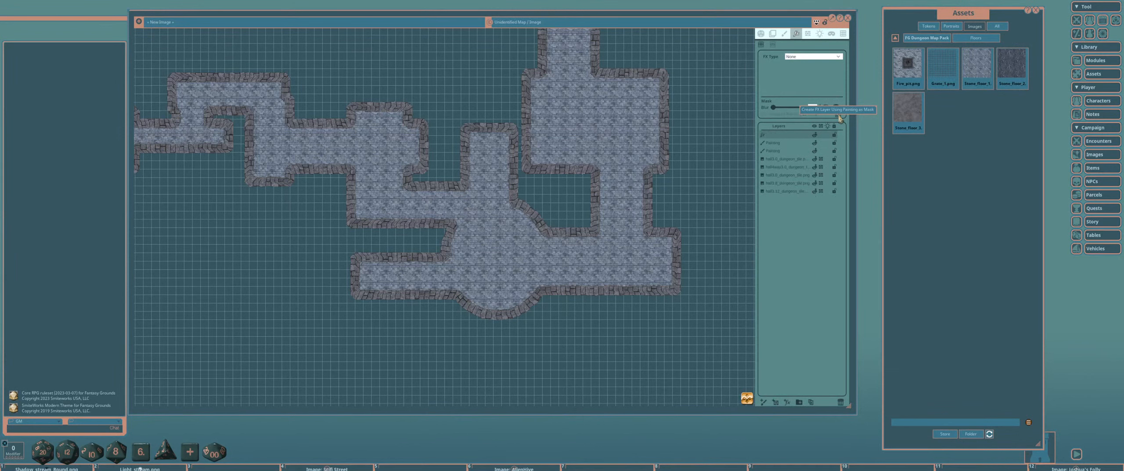
pyautogui.click(828, 57)
pyautogui.scroll(-2, 816, 88)
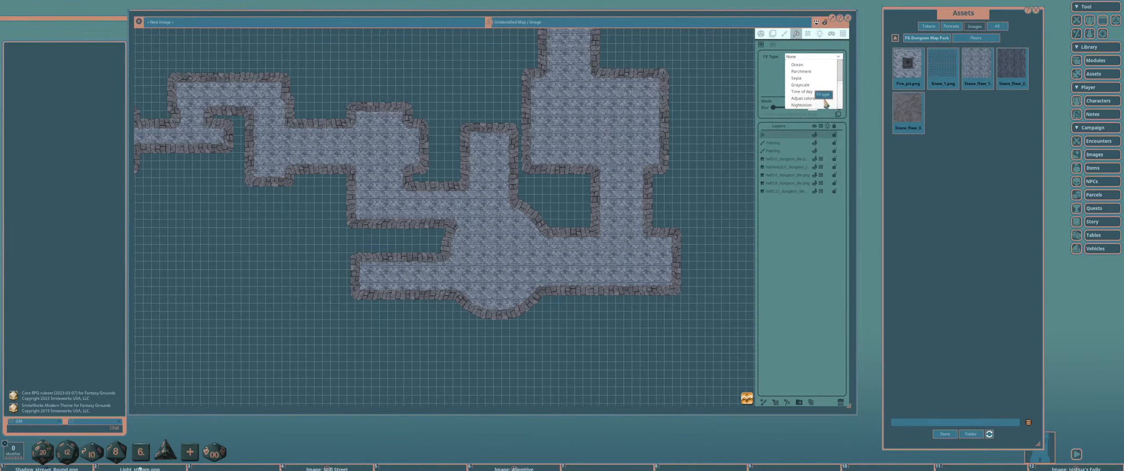
pyautogui.click(826, 104)
pyautogui.moveTo(814, 94); pyautogui.dragTo(801, 93)
pyautogui.moveTo(614, 221)
pyautogui.mouseDown()
pyautogui.moveTo(642, 225)
pyautogui.moveTo(616, 234)
pyautogui.mouseUp()
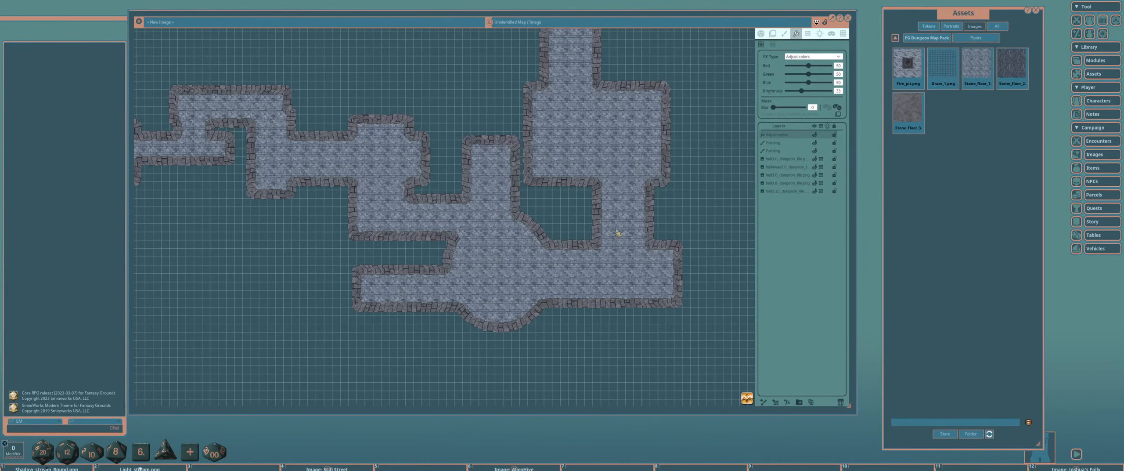
# Extend the FX mask over the whole map and raise the effect's brightness so the darkening is subtler.
pyautogui.click(837, 109)
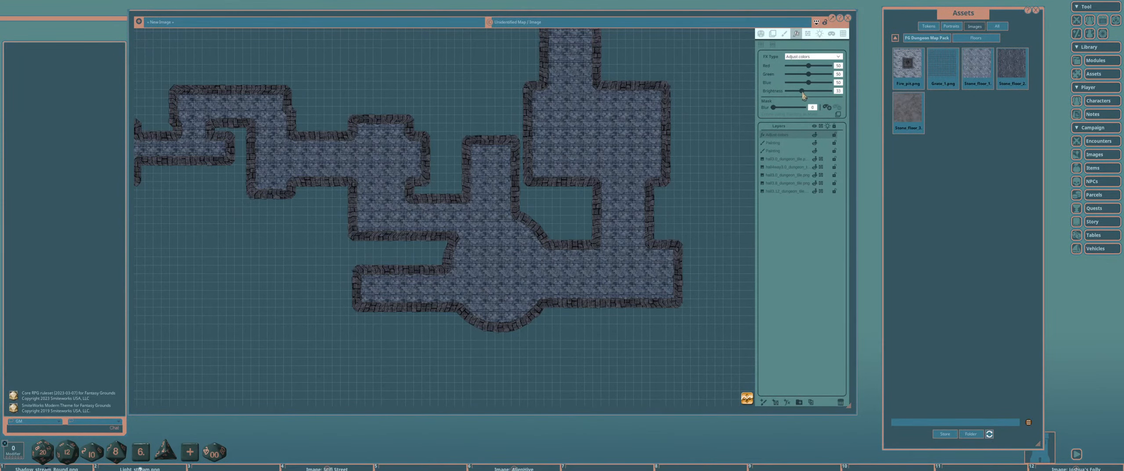
pyautogui.moveTo(801, 91); pyautogui.dragTo(807, 92)
pyautogui.moveTo(654, 158); pyautogui.dragTo(685, 176)
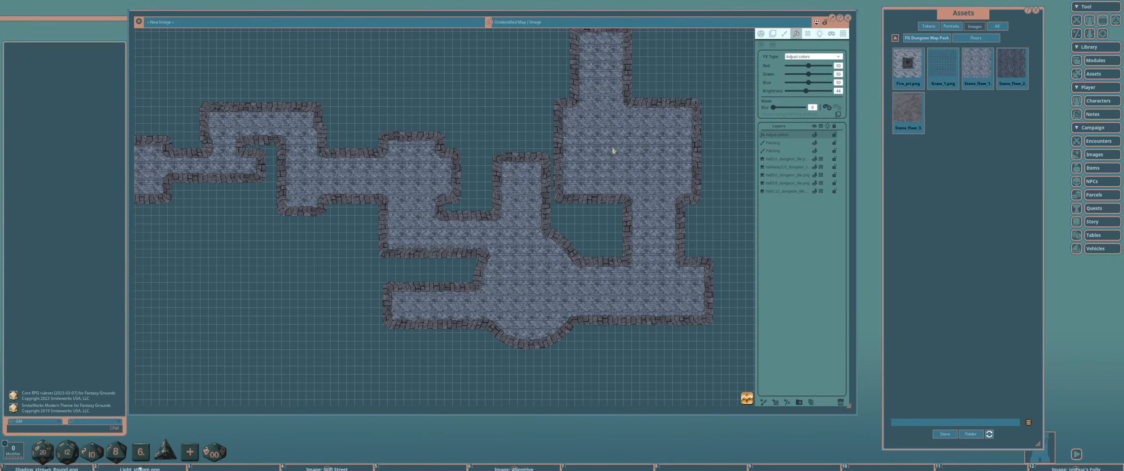
pyautogui.moveTo(277, 158); pyautogui.dragTo(253, 168)
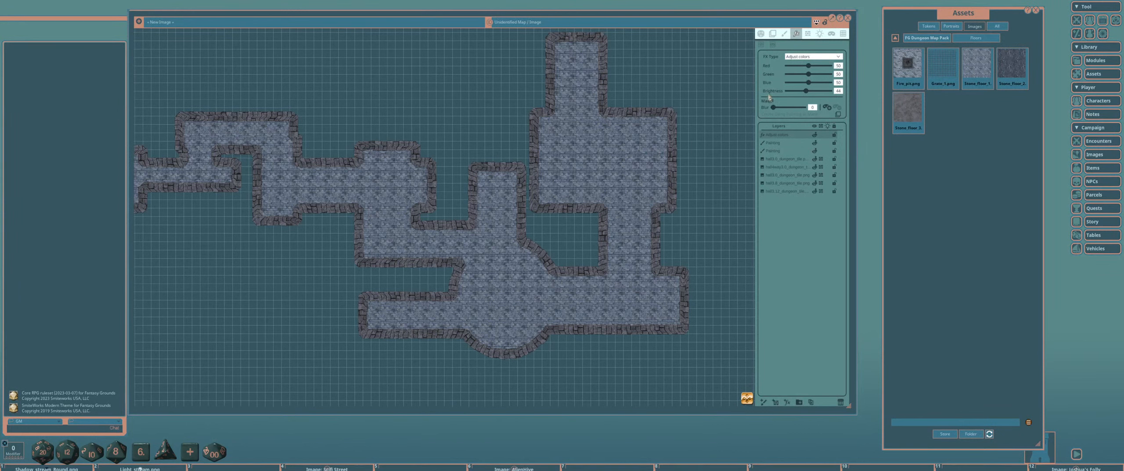
# Try to draw rectangular mask areas over the northernmost corridor, and clear the FX layer's mask.
pyautogui.click(761, 34)
pyautogui.moveTo(563, 51); pyautogui.dragTo(594, 118)
pyautogui.moveTo(565, 49); pyautogui.dragTo(593, 129)
pyautogui.moveTo(564, 46); pyautogui.dragTo(586, 121)
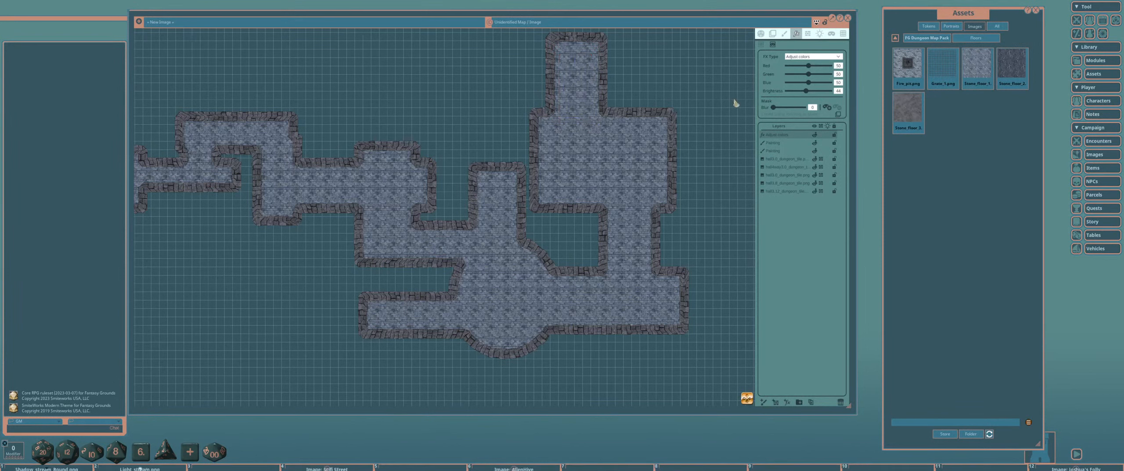
pyautogui.click(827, 110)
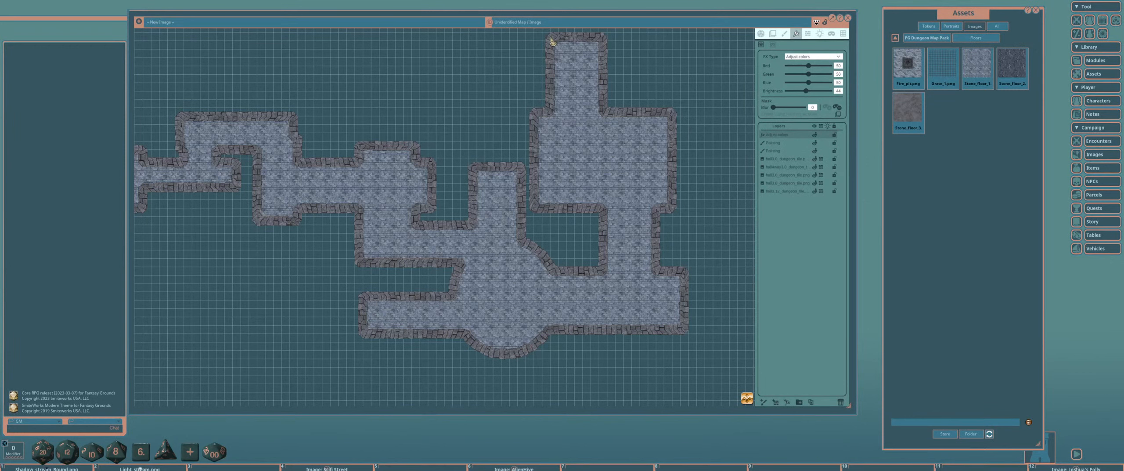
# Mask the northernmost corridor, the large northeast room and the corridor south of it, and clear their interiors from the mask to leave darkened edges.
pyautogui.moveTo(552, 38); pyautogui.dragTo(666, 209)
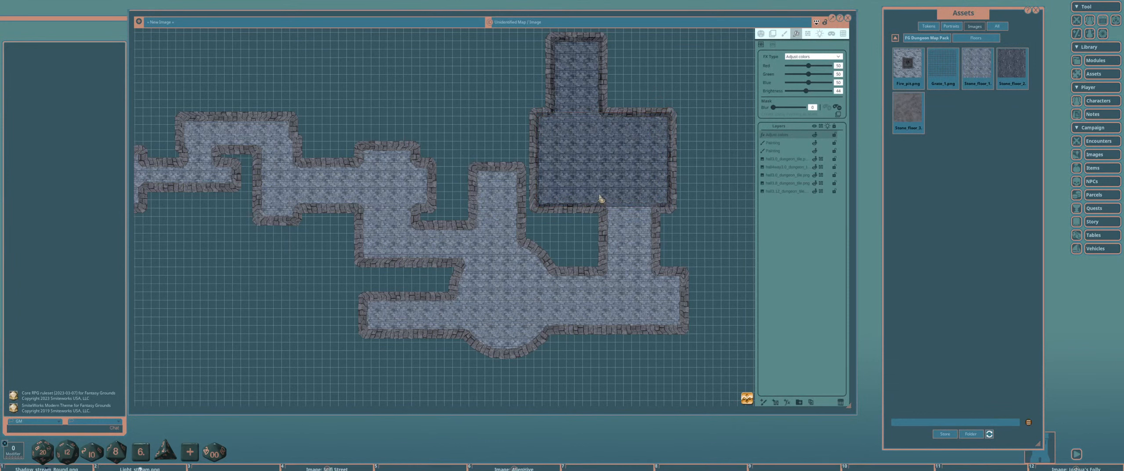
pyautogui.moveTo(601, 199); pyautogui.dragTo(656, 290)
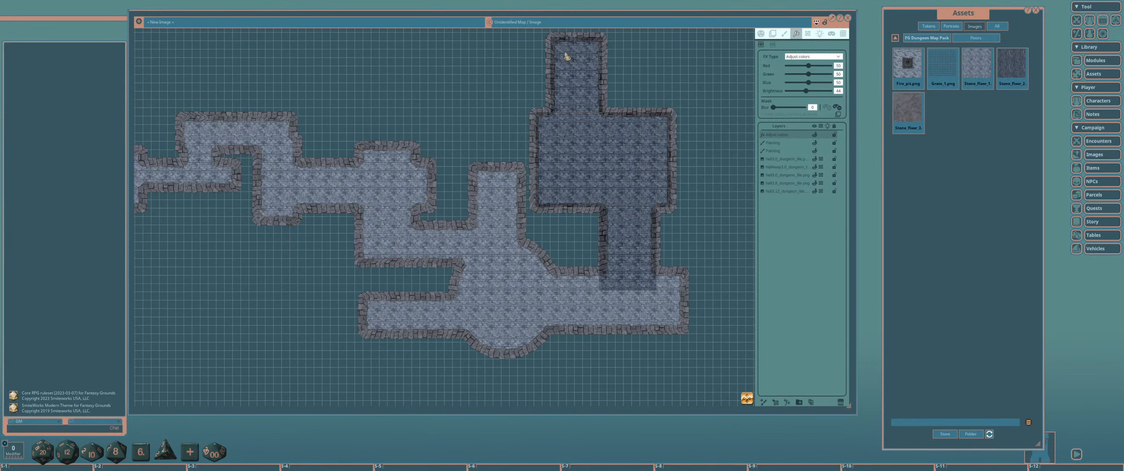
pyautogui.moveTo(563, 51); pyautogui.dragTo(639, 292)
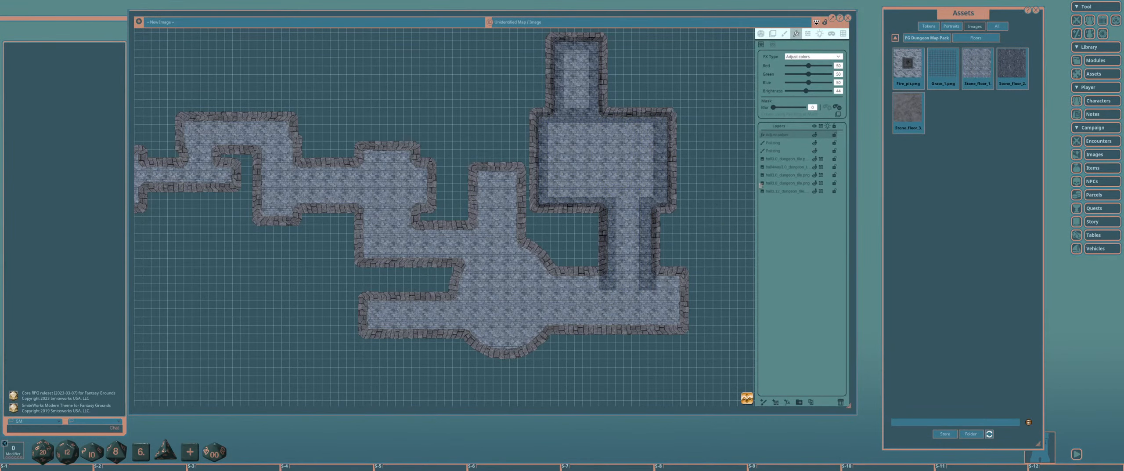
# Increase the FX mask's blur to soften the darkened edges into gradual shadows.
pyautogui.moveTo(774, 107); pyautogui.dragTo(790, 114)
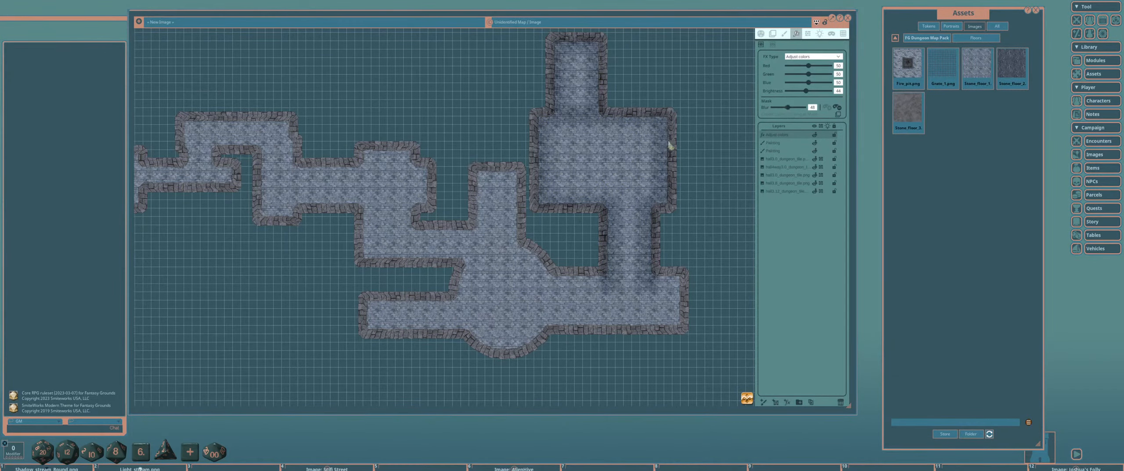
pyautogui.moveTo(632, 191); pyautogui.dragTo(610, 198)
pyautogui.moveTo(789, 109); pyautogui.dragTo(800, 109)
# Examine the softened shading along the northeast room and its corridors, both close up and across the whole map.
pyautogui.scroll(2, 598, 192)
pyautogui.scroll(-2, 599, 192)
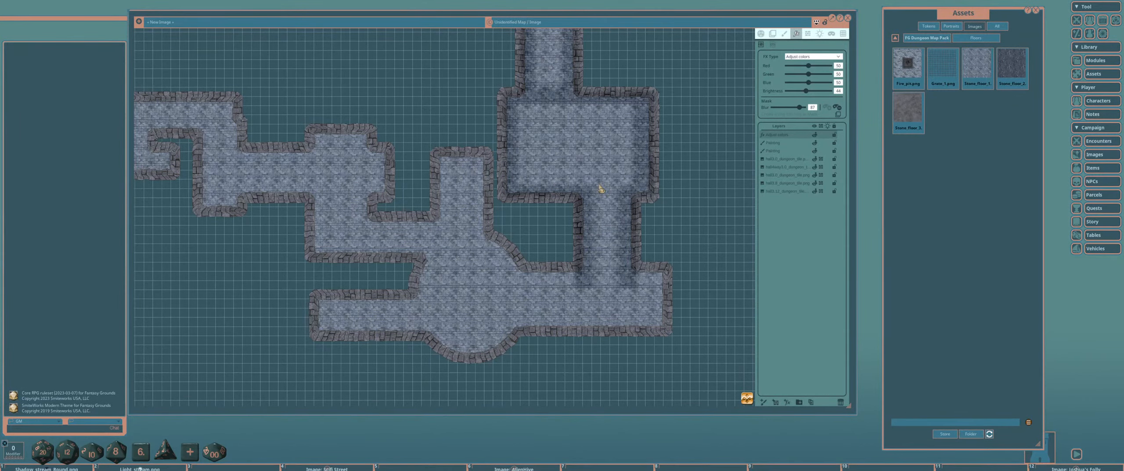
pyautogui.scroll(-5, 559, 215)
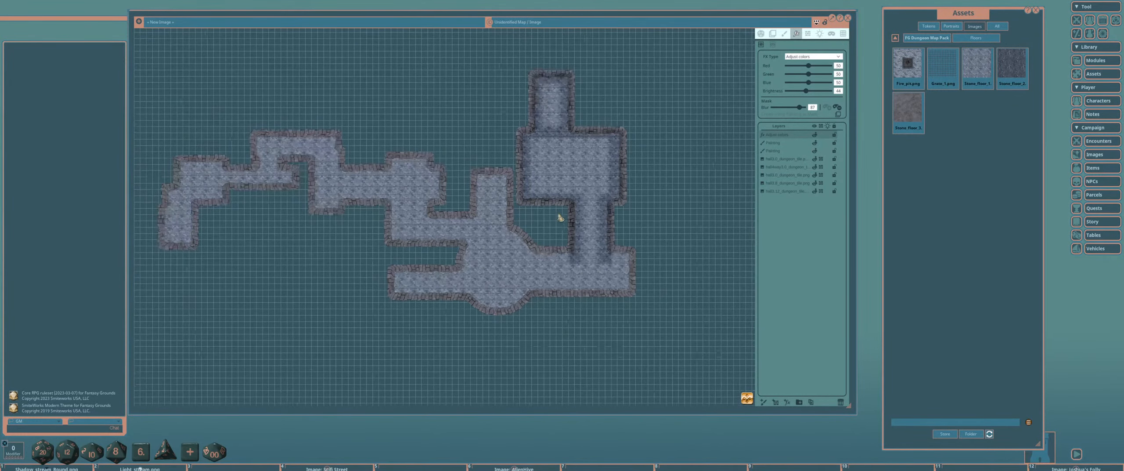
pyautogui.moveTo(634, 238); pyautogui.dragTo(498, 235)
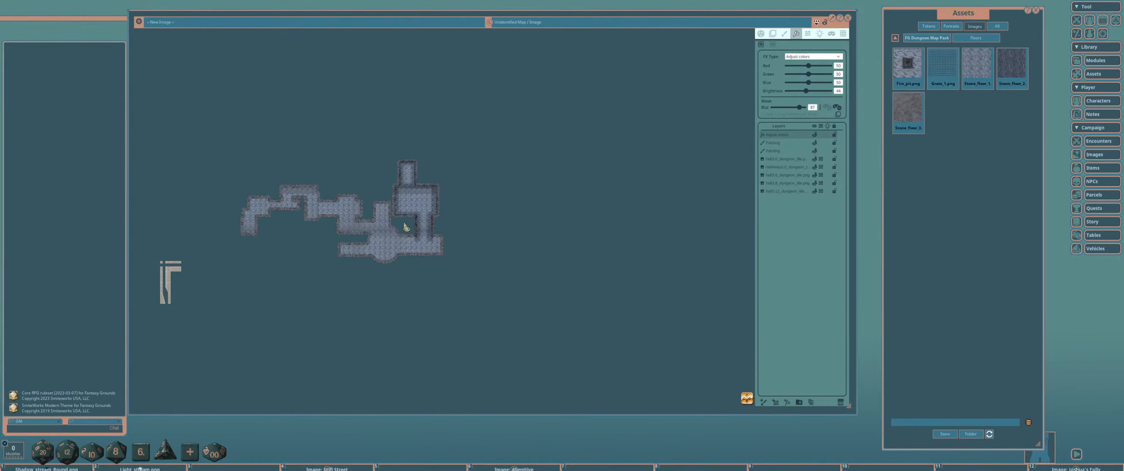
pyautogui.scroll(2, 409, 232)
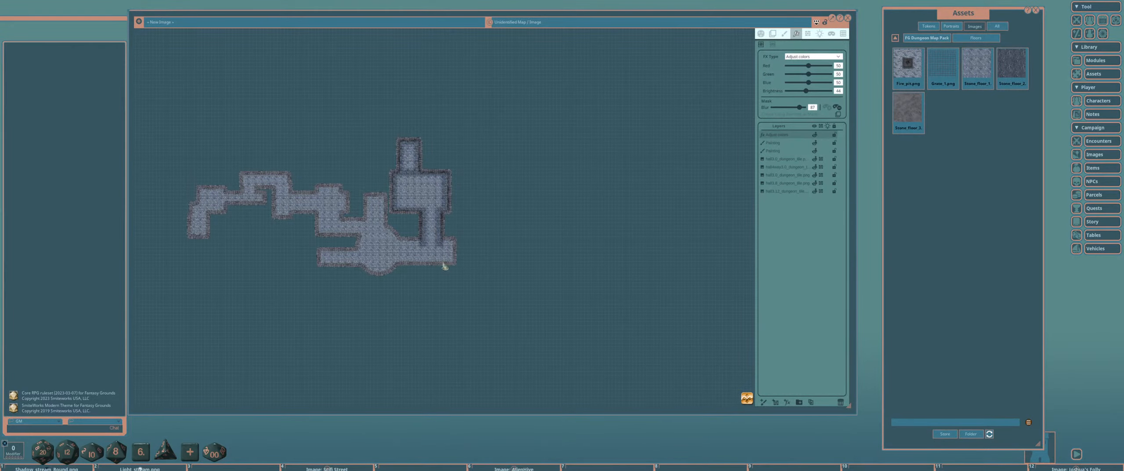
pyautogui.moveTo(499, 261); pyautogui.dragTo(419, 261)
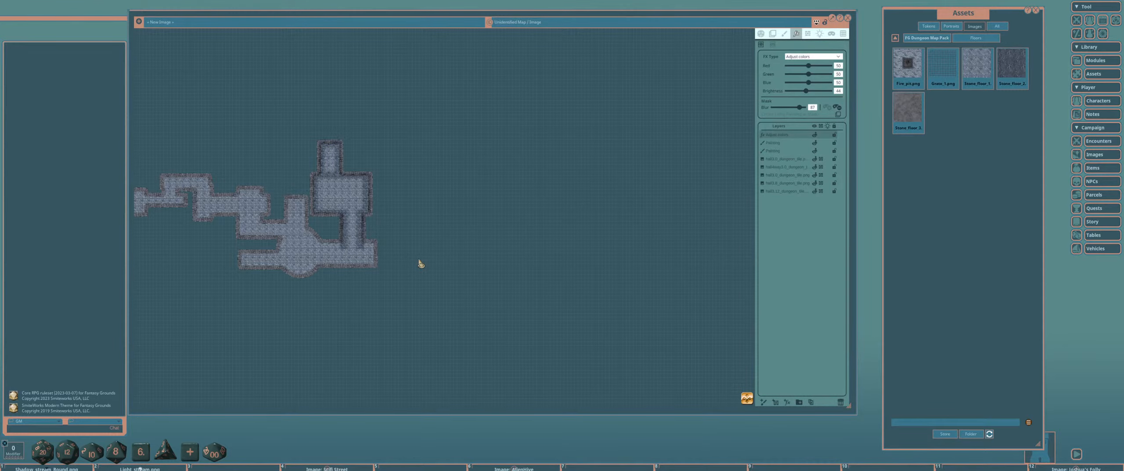
pyautogui.scroll(3, 330, 223)
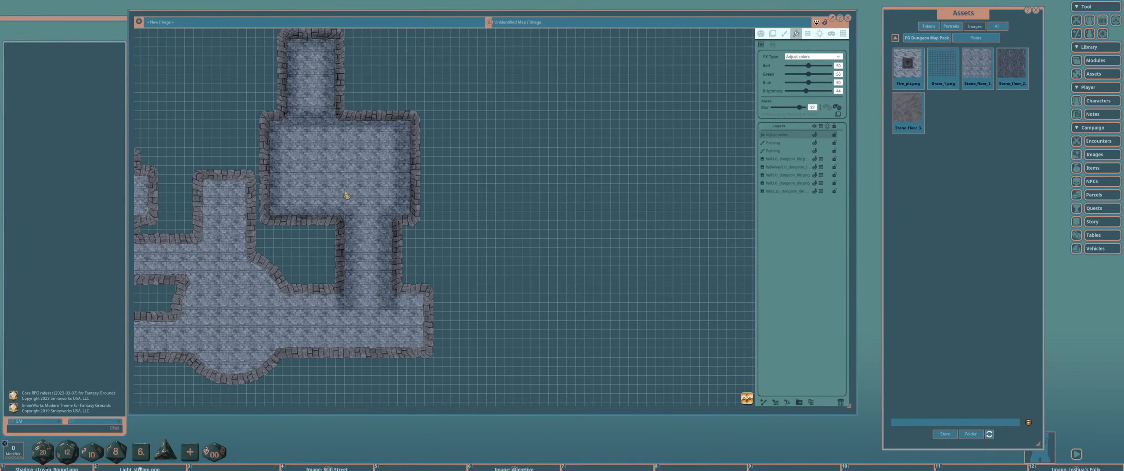
pyautogui.moveTo(347, 195); pyautogui.dragTo(472, 198)
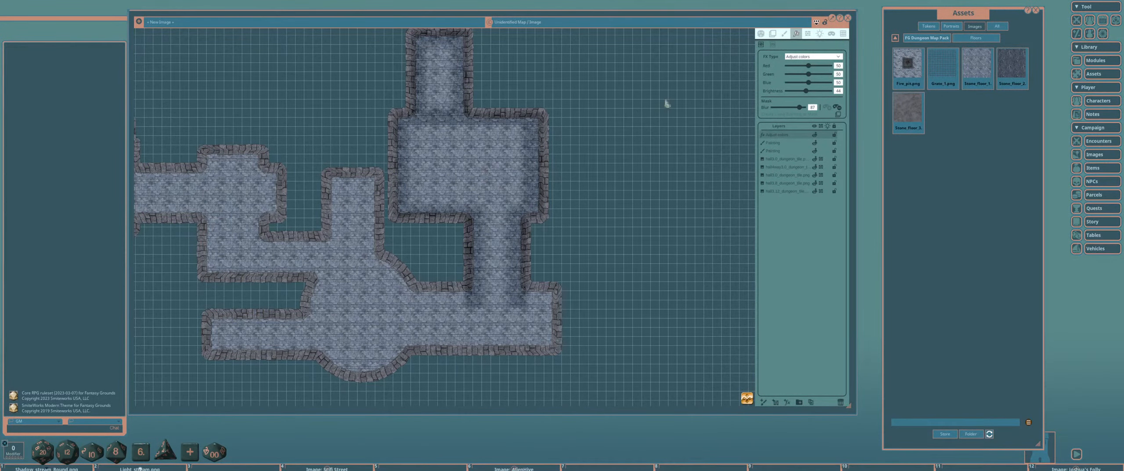
# Generate line-of-sight walls around the dungeon from the upper Painting layer.
pyautogui.click(775, 143)
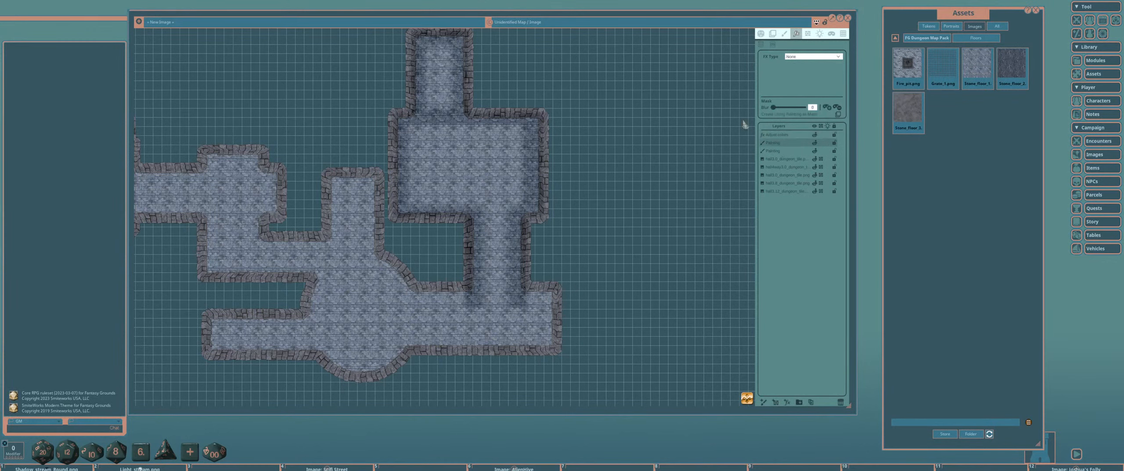
pyautogui.click(807, 34)
pyautogui.click(838, 82)
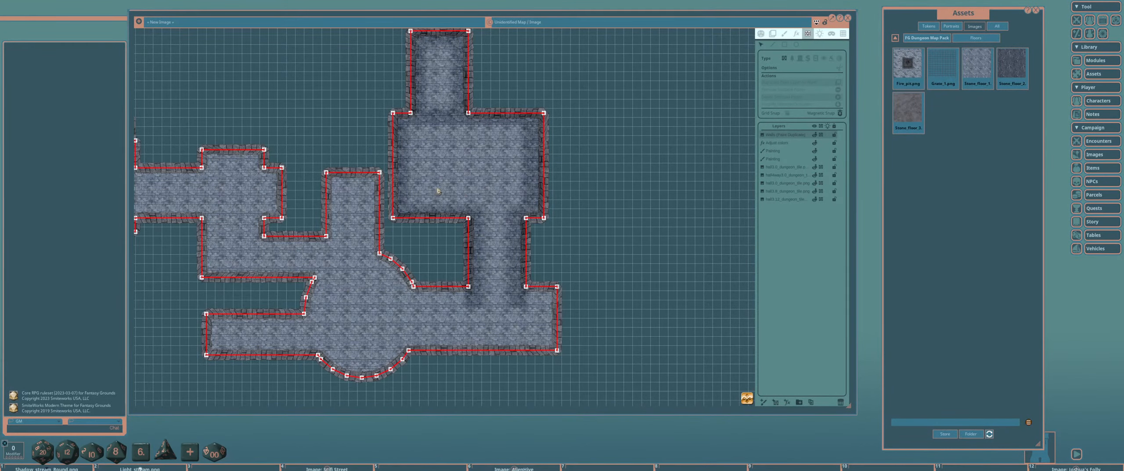
# Examine the line-of-sight outline around all rooms and corridors of the dungeon.
pyautogui.moveTo(439, 193); pyautogui.dragTo(602, 164)
pyautogui.scroll(-3, 359, 193)
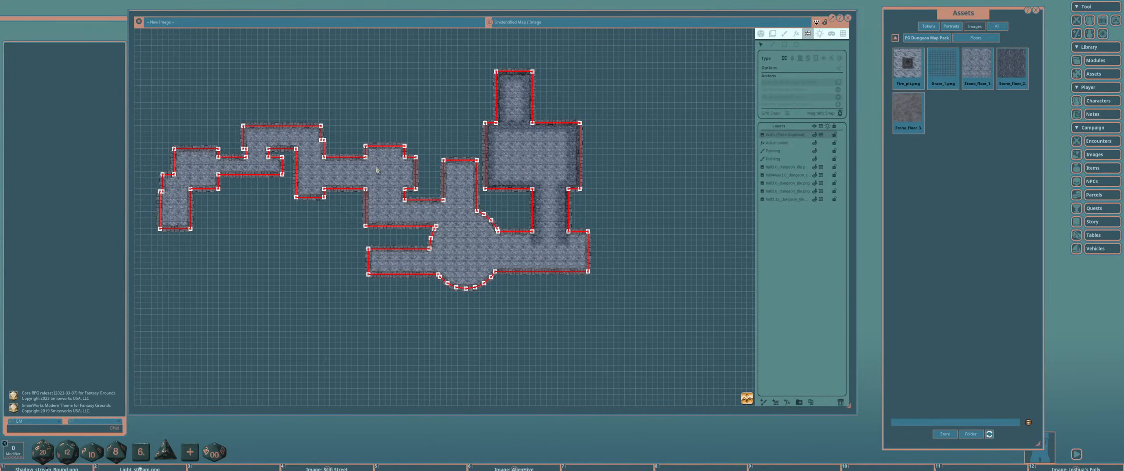
pyautogui.scroll(2, 435, 191)
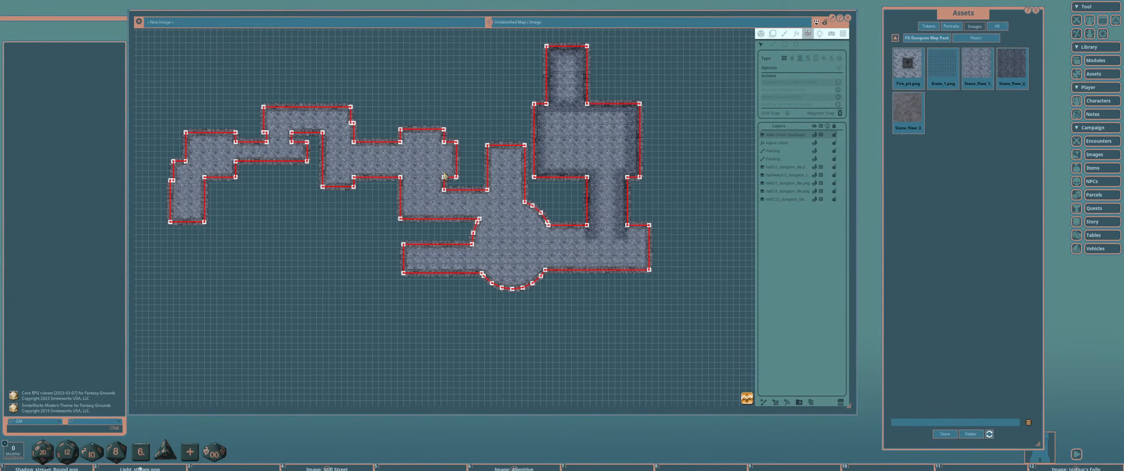
pyautogui.scroll(3, 444, 175)
pyautogui.scroll(-2, 444, 174)
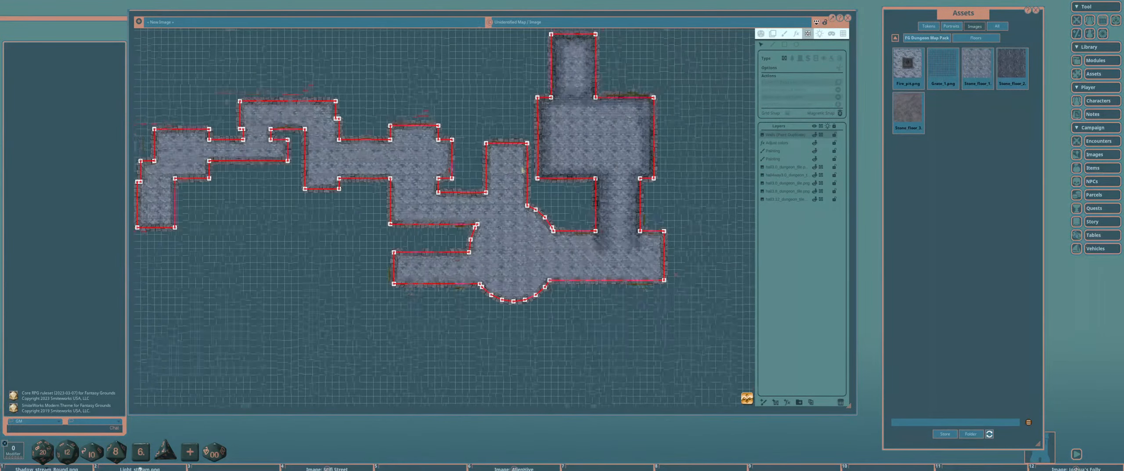
pyautogui.scroll(1, 445, 175)
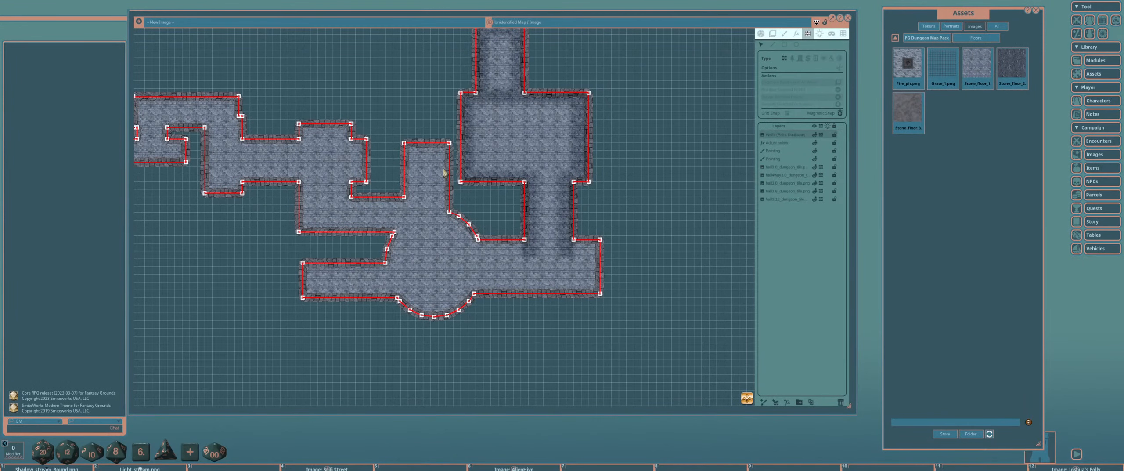
pyautogui.scroll(-2, 445, 173)
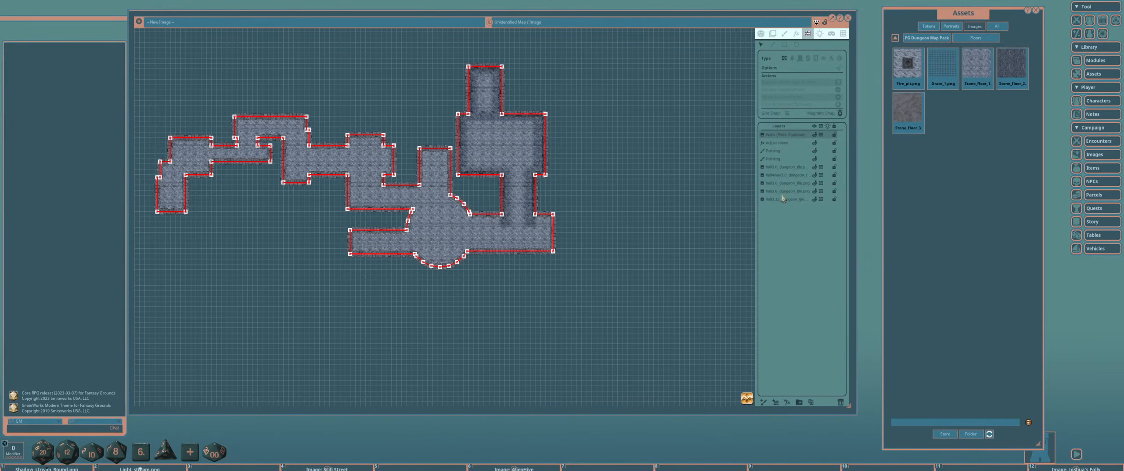
pyautogui.moveTo(546, 175); pyautogui.dragTo(613, 163)
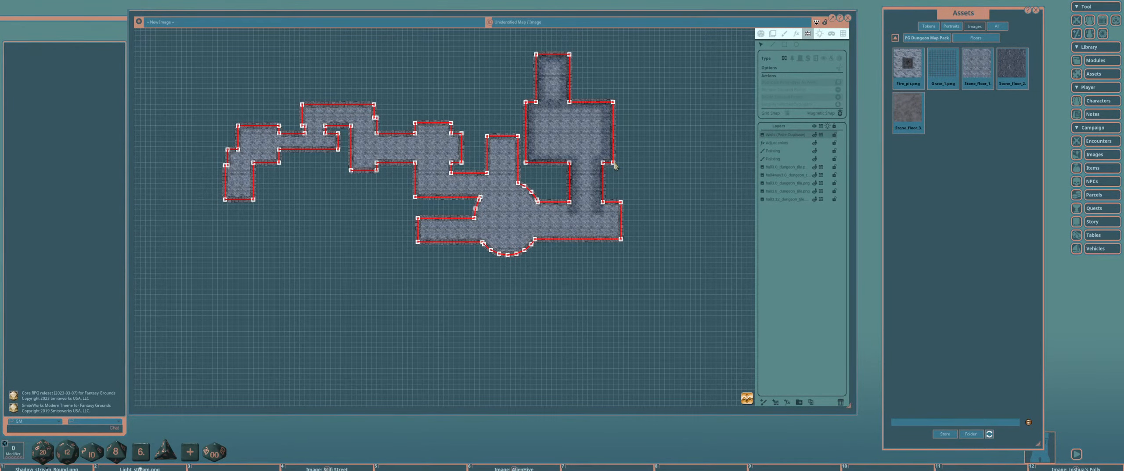
pyautogui.moveTo(544, 160); pyautogui.dragTo(511, 158)
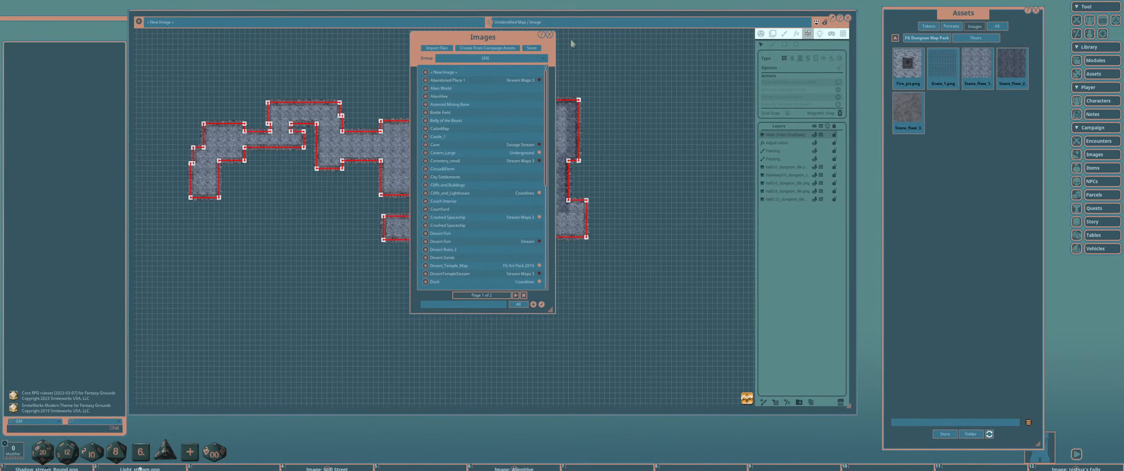
# Close the dungeon map and look through the campaign's Images list, continuing to its second page.
pyautogui.moveTo(518, 37); pyautogui.dragTo(736, 46)
pyautogui.click(847, 17)
pyautogui.scroll(-2, 707, 140)
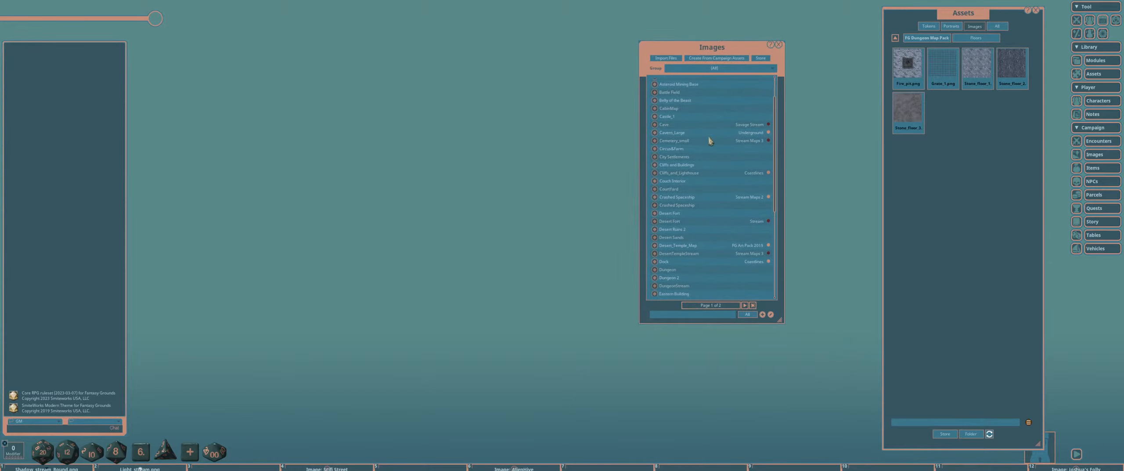
pyautogui.scroll(-1, 712, 151)
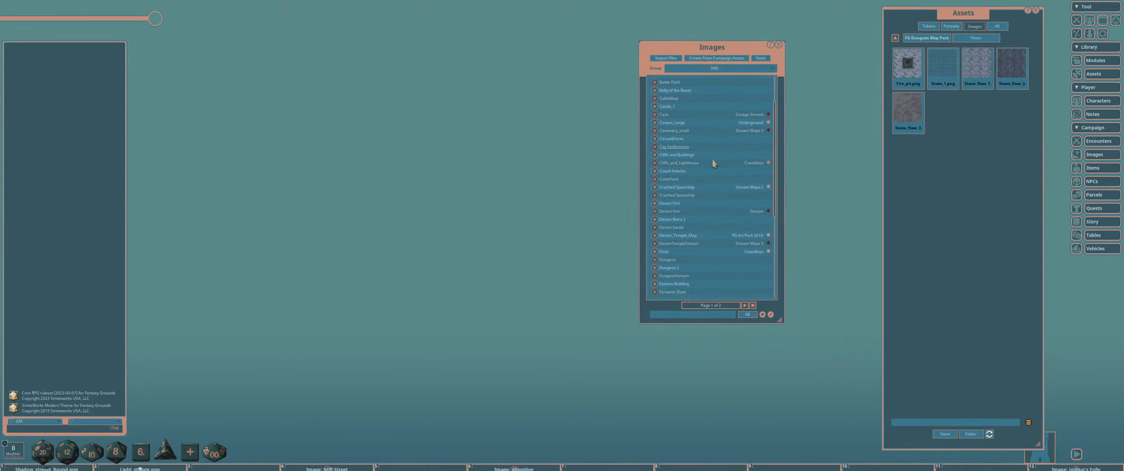
pyautogui.scroll(-1, 714, 164)
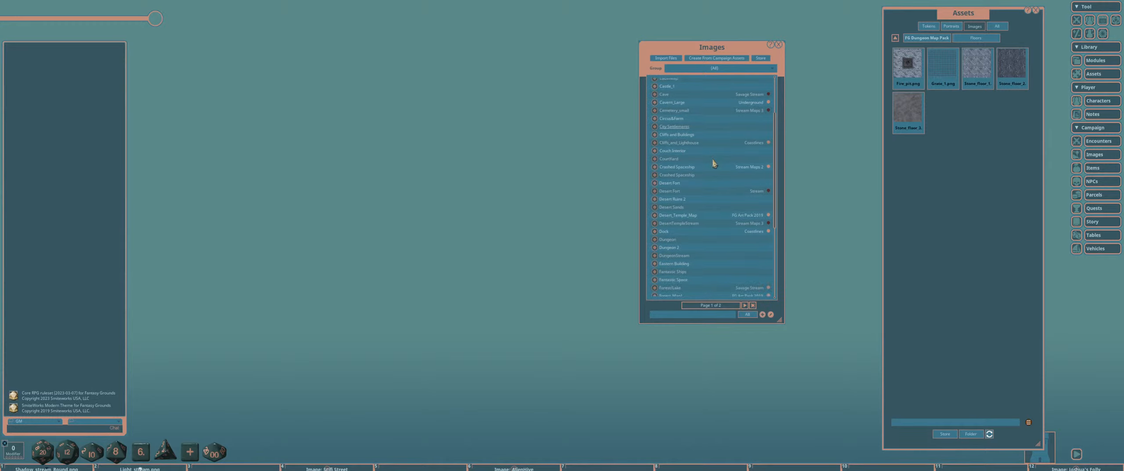
pyautogui.scroll(-1, 714, 164)
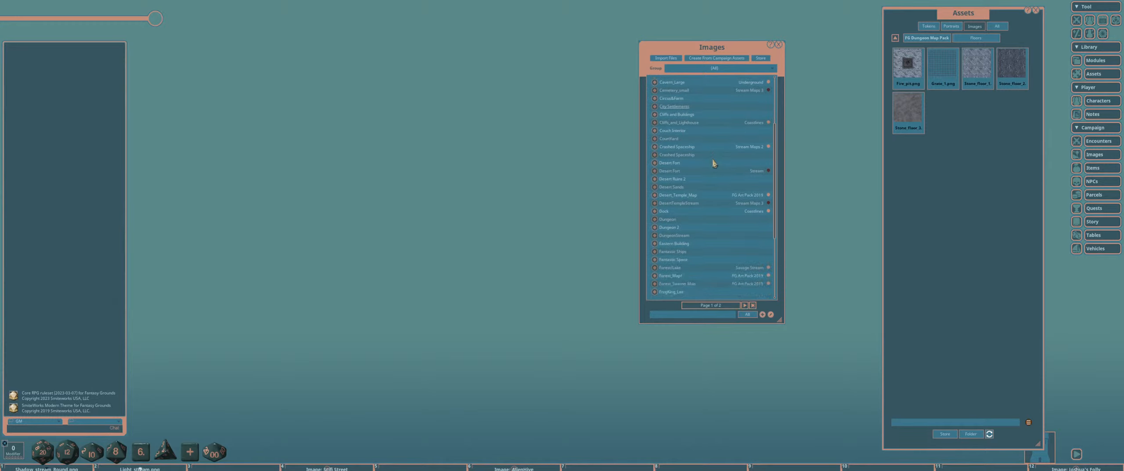
pyautogui.scroll(-2, 714, 163)
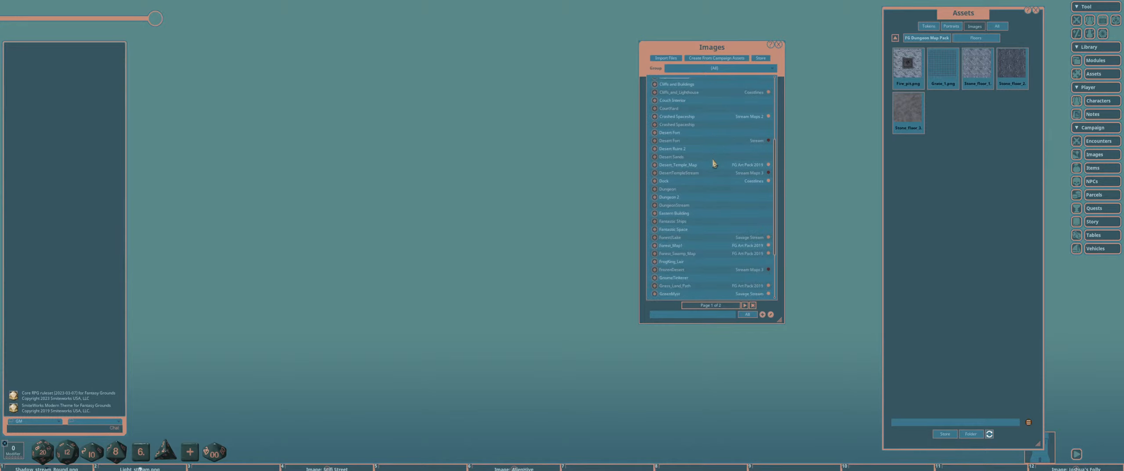
pyautogui.scroll(-2, 714, 164)
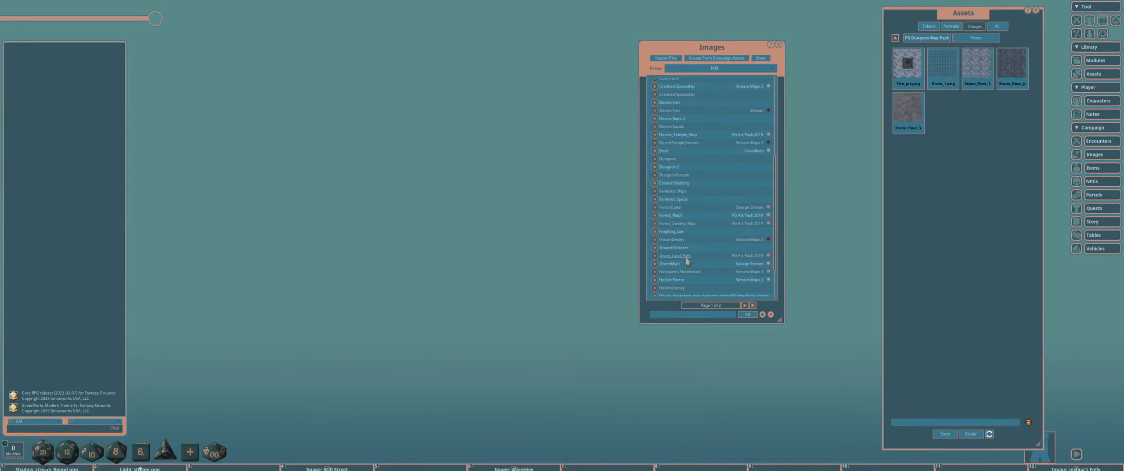
pyautogui.scroll(-2, 688, 261)
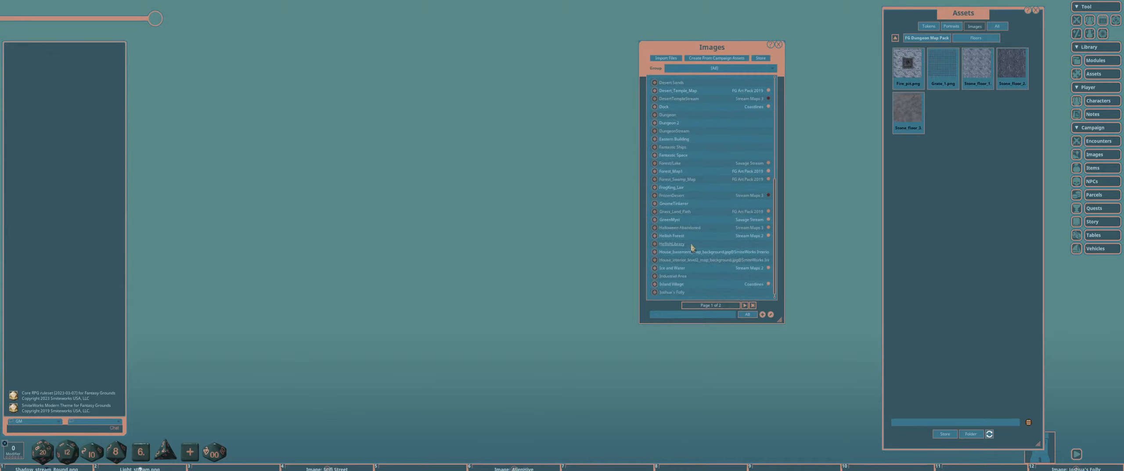
pyautogui.scroll(4, 693, 247)
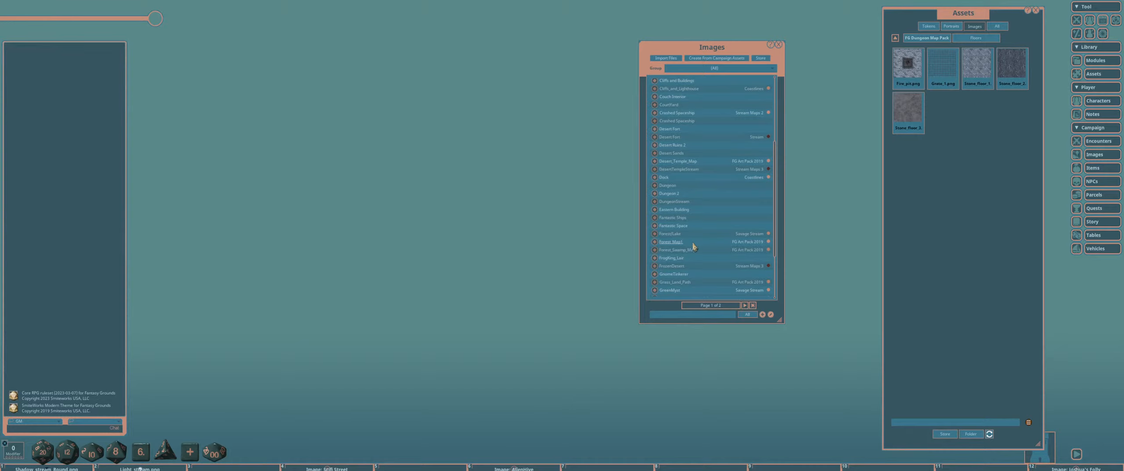
pyautogui.scroll(-4, 693, 248)
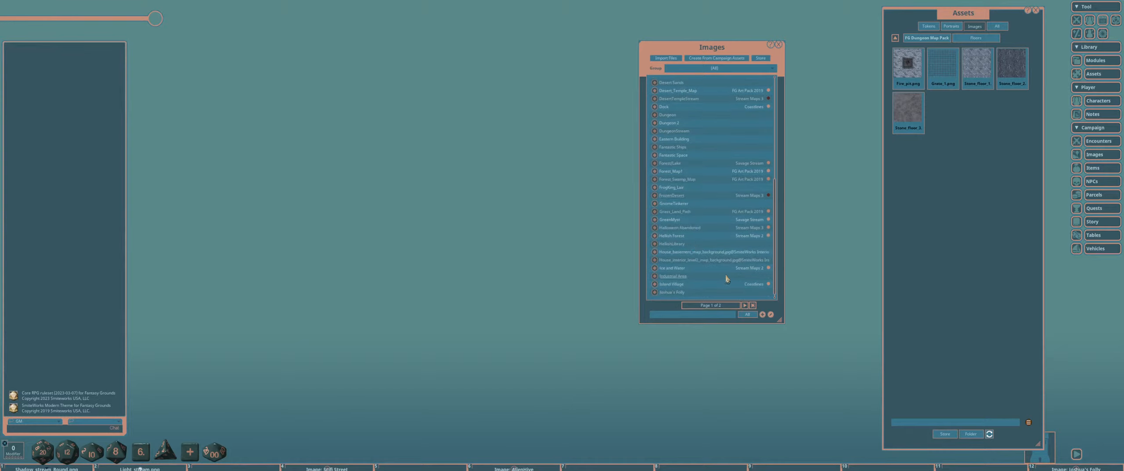
pyautogui.click(745, 305)
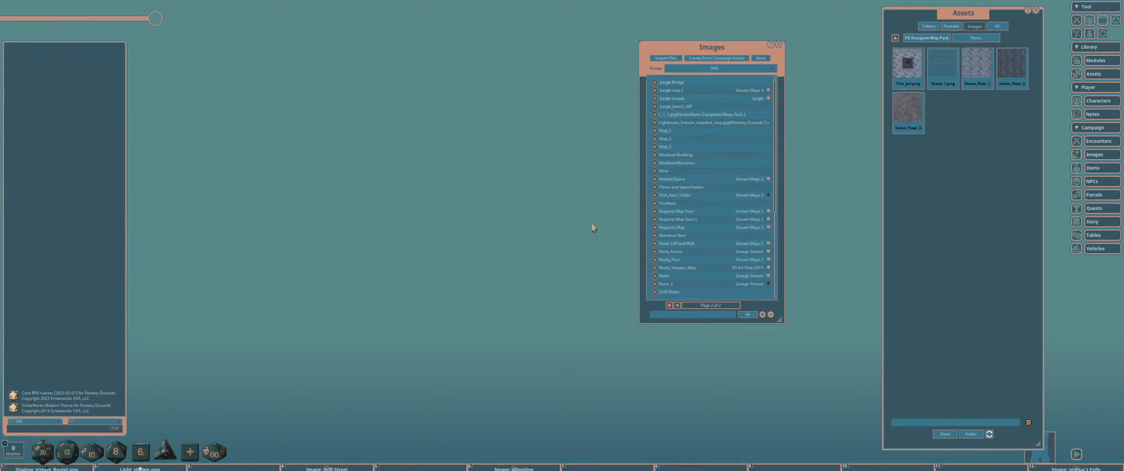
# Open the jungle_beach_cliff map and examine its beach, cliff edge, jungle and cave areas from overview to close-up.
pyautogui.scroll(5, 584, 223)
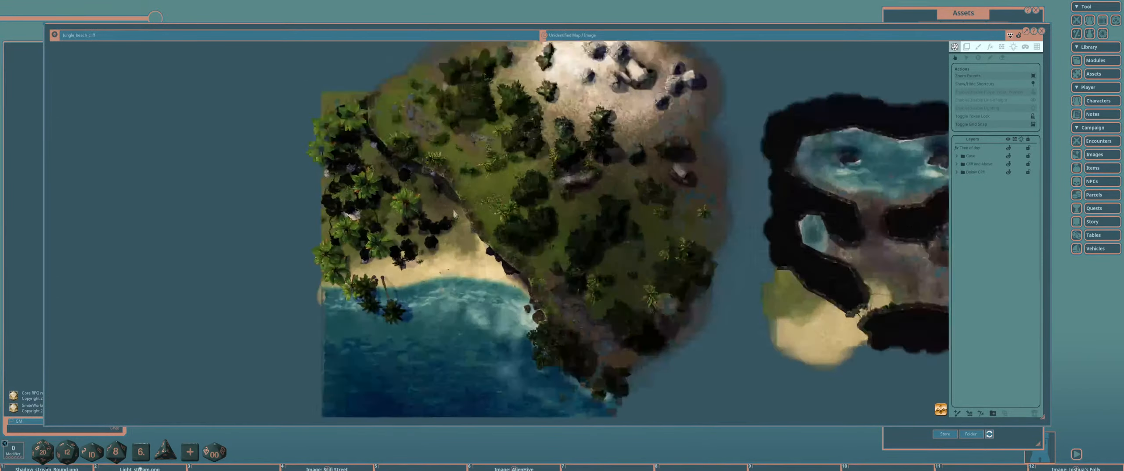
pyautogui.scroll(-2, 541, 218)
pyautogui.scroll(-3, 541, 218)
pyautogui.scroll(4, 519, 218)
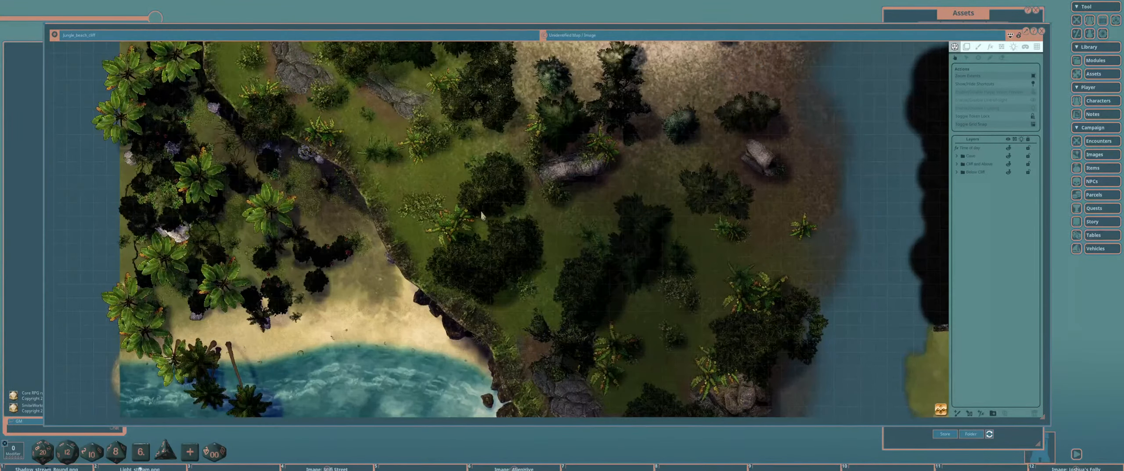
pyautogui.scroll(-4, 501, 217)
pyautogui.scroll(1, 479, 205)
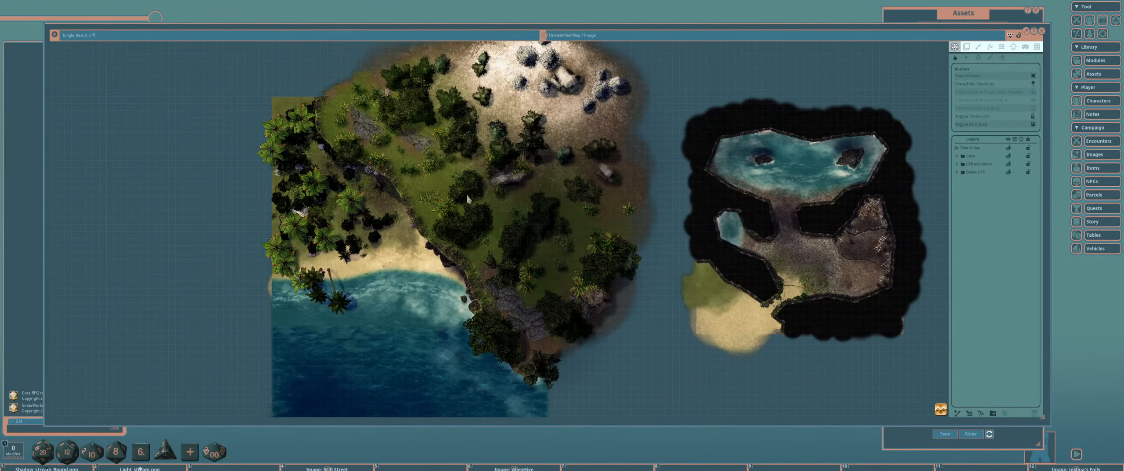
pyautogui.scroll(3, 479, 206)
pyautogui.scroll(4, 549, 245)
pyautogui.moveTo(549, 245); pyautogui.dragTo(465, 208)
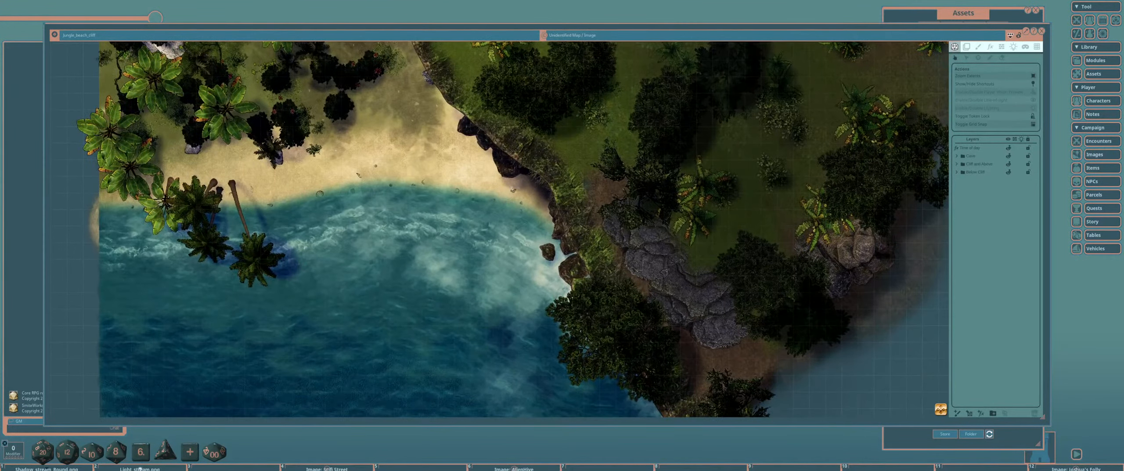
pyautogui.scroll(-3, 502, 209)
pyautogui.moveTo(587, 136); pyautogui.dragTo(525, 207)
pyautogui.moveTo(532, 140); pyautogui.dragTo(534, 213)
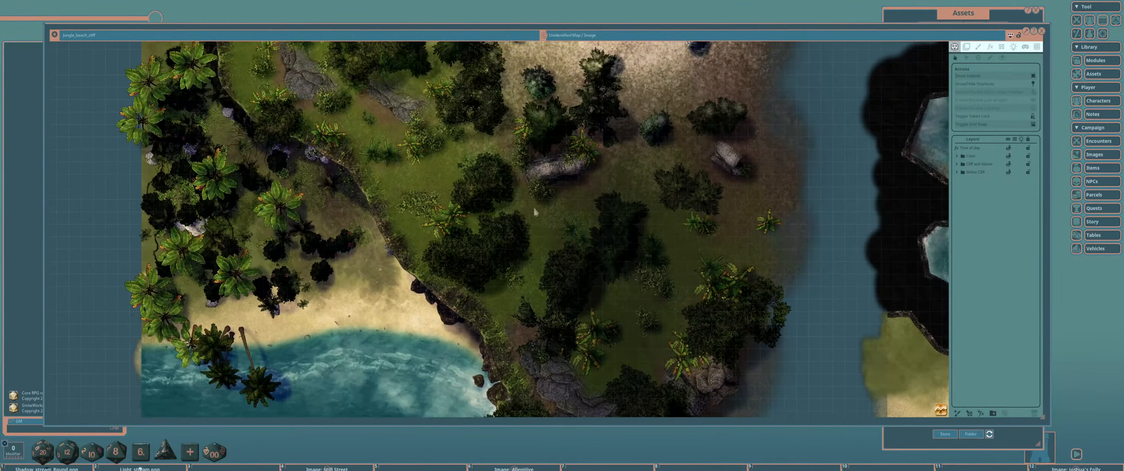
# Examine the beach, the deep water and the palm jungle beside the cliff, from overview to close-up.
pyautogui.moveTo(483, 160)
pyautogui.mouseDown()
pyautogui.moveTo(479, 224)
pyautogui.moveTo(490, 190)
pyautogui.mouseUp()
pyautogui.scroll(-2, 465, 207)
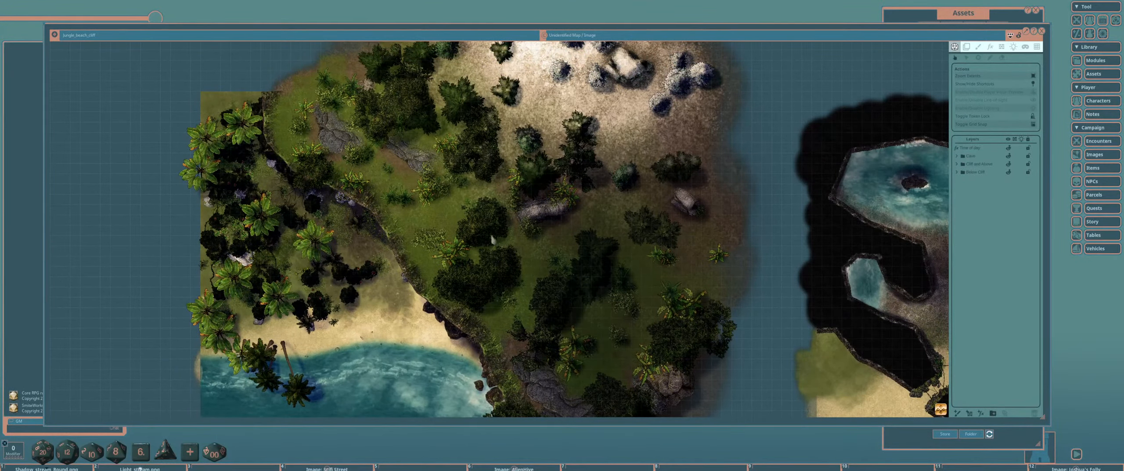
pyautogui.moveTo(483, 266); pyautogui.dragTo(517, 167)
pyautogui.moveTo(496, 281); pyautogui.dragTo(495, 158)
pyautogui.scroll(3, 431, 211)
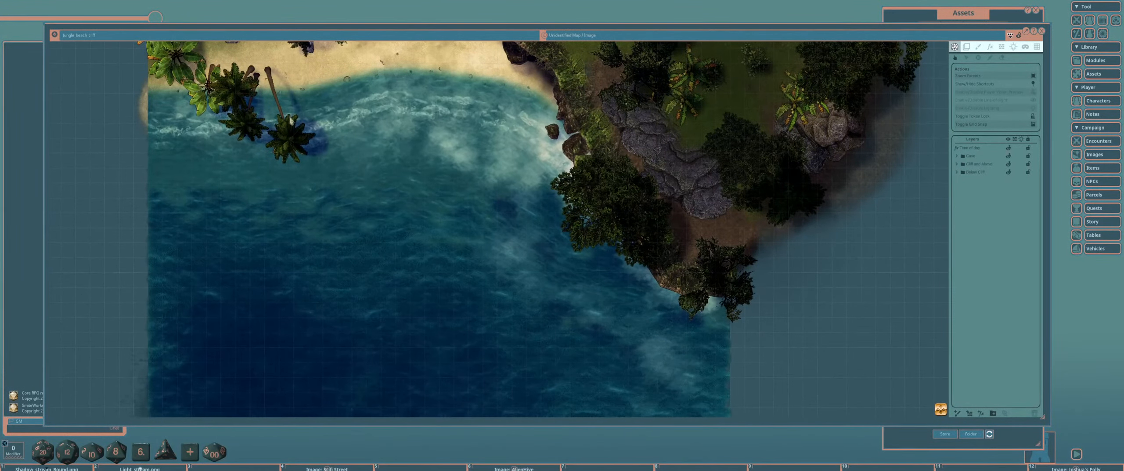
pyautogui.scroll(1, 431, 211)
pyautogui.moveTo(484, 85)
pyautogui.mouseDown()
pyautogui.moveTo(468, 232)
pyautogui.moveTo(486, 337)
pyautogui.mouseUp()
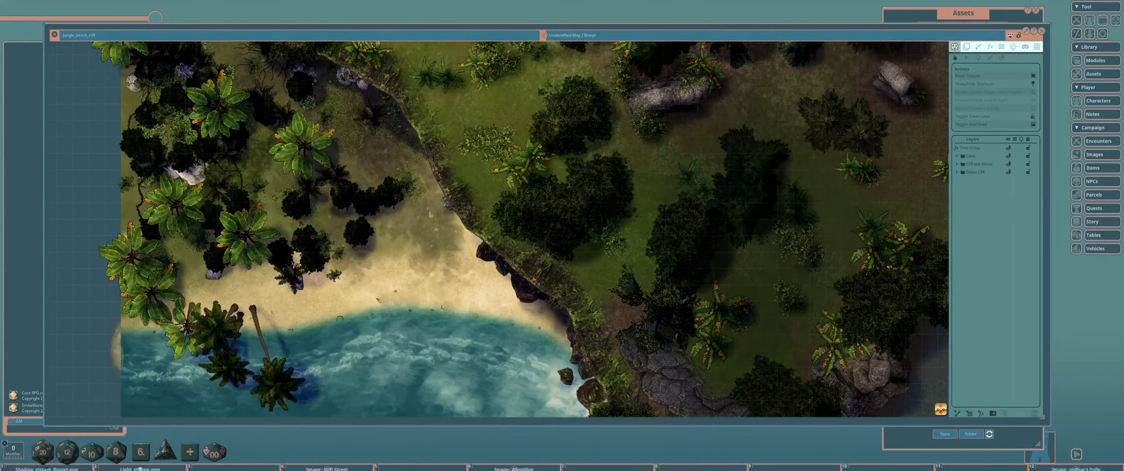
pyautogui.moveTo(298, 113); pyautogui.dragTo(364, 213)
pyautogui.scroll(5, 283, 224)
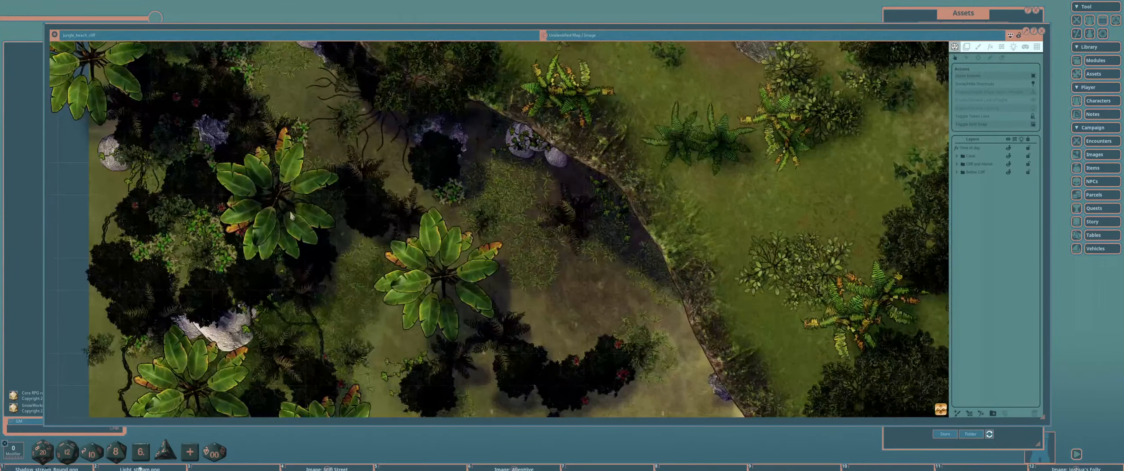
pyautogui.scroll(-5, 283, 224)
pyautogui.scroll(2, 361, 229)
pyautogui.scroll(-3, 397, 231)
# Examine the clifftop vegetation, fallen log and rock outcrops above the beach up close.
pyautogui.moveTo(623, 220); pyautogui.dragTo(485, 195)
pyautogui.scroll(6, 479, 194)
pyautogui.scroll(2, 479, 193)
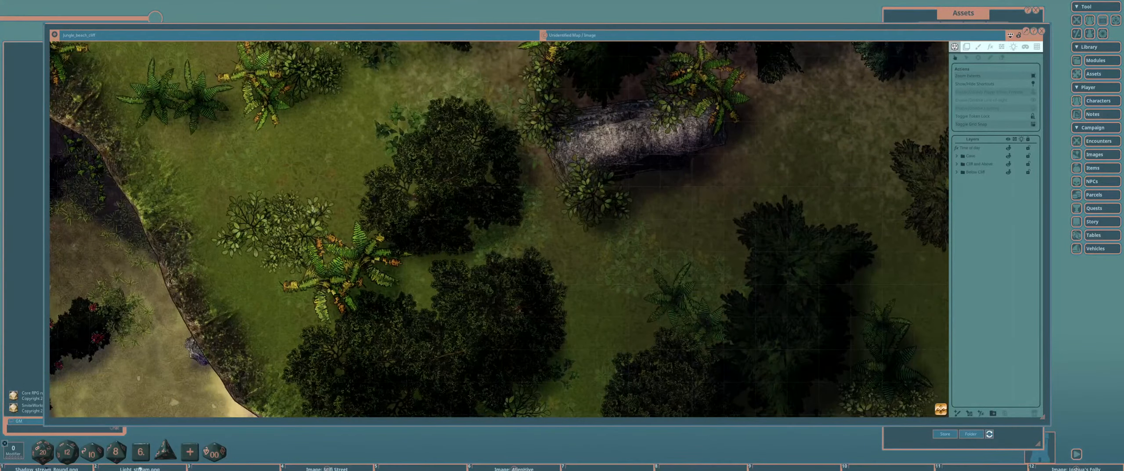
pyautogui.scroll(-2, 284, 222)
pyautogui.moveTo(307, 161); pyautogui.dragTo(363, 262)
pyautogui.scroll(-2, 364, 262)
pyautogui.moveTo(252, 171); pyautogui.dragTo(393, 211)
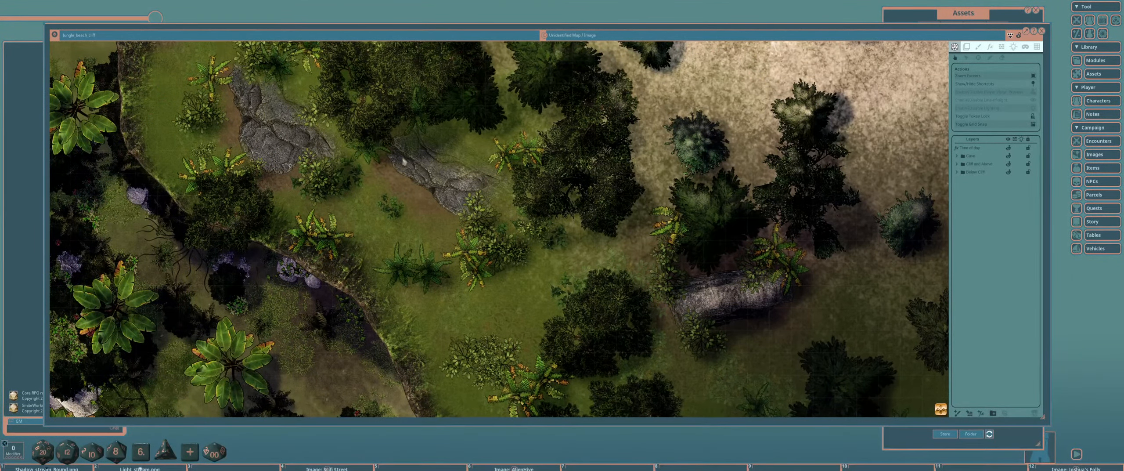
pyautogui.moveTo(405, 162); pyautogui.dragTo(394, 206)
pyautogui.scroll(-1, 352, 214)
pyautogui.scroll(-4, 391, 206)
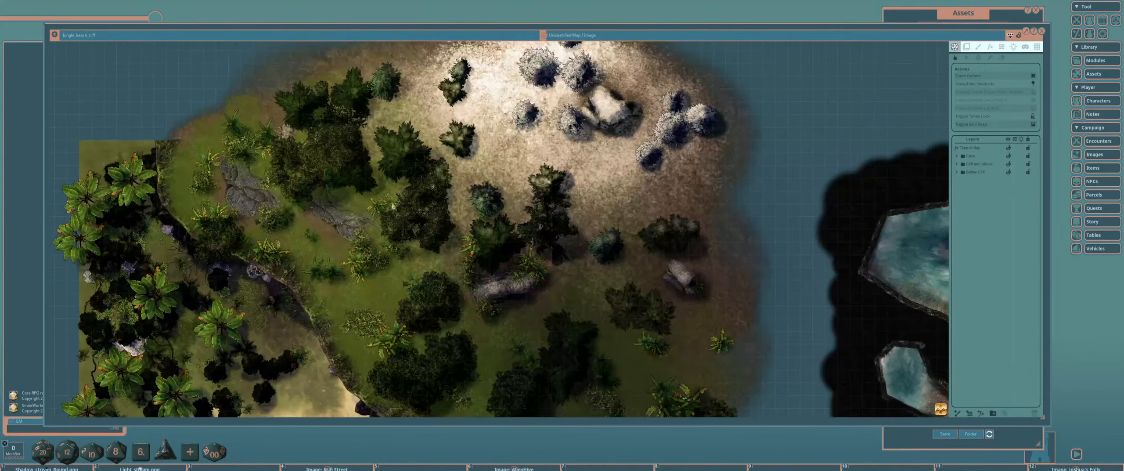
# Inspect the sandy shoreline and shaded cliff base up close, and compare them with the whole jungle area.
pyautogui.moveTo(330, 315); pyautogui.dragTo(543, 93)
pyautogui.scroll(7, 508, 211)
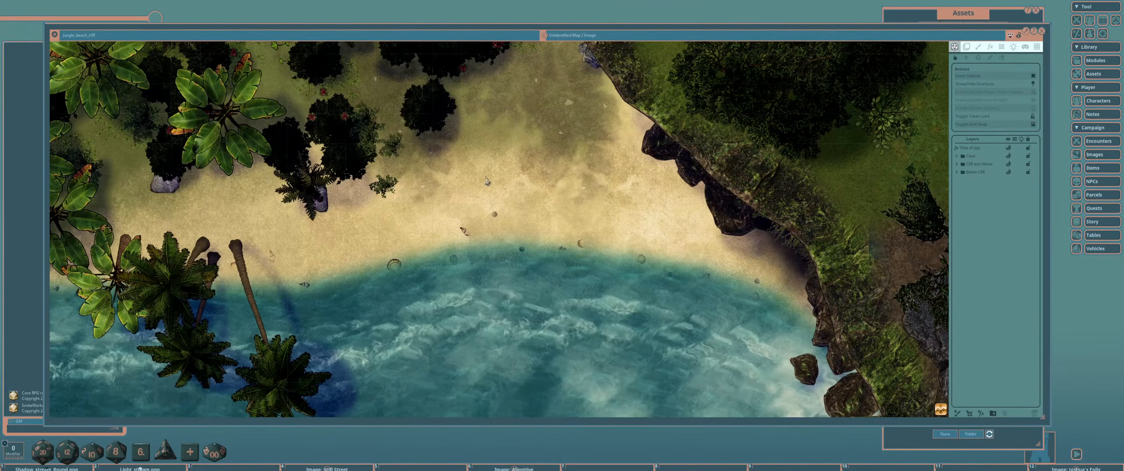
pyautogui.scroll(-3, 487, 182)
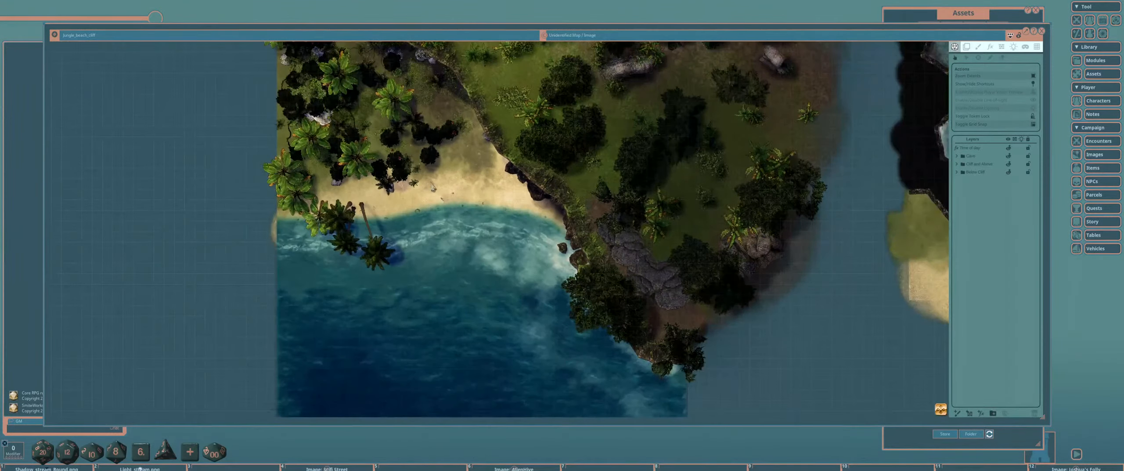
pyautogui.scroll(-2, 433, 187)
pyautogui.scroll(-1, 408, 248)
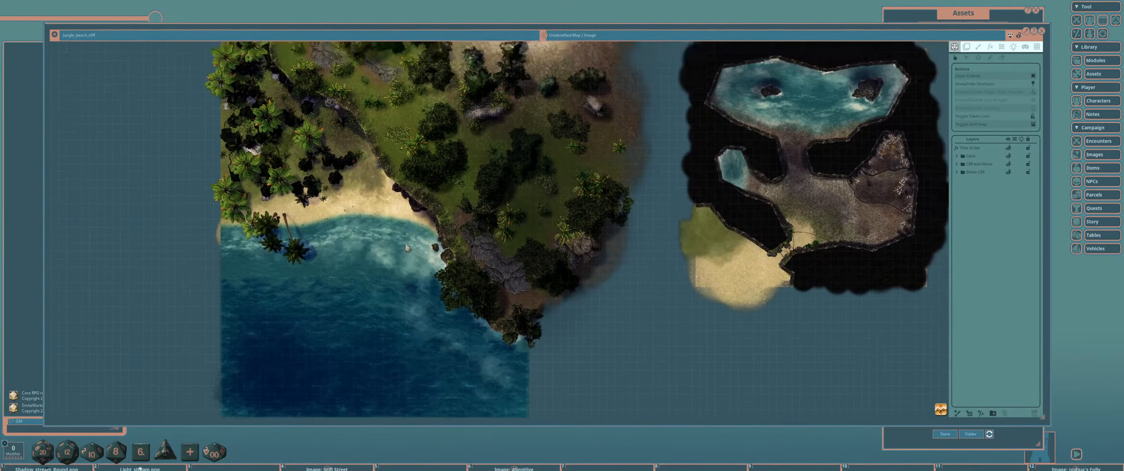
pyautogui.scroll(2, 487, 154)
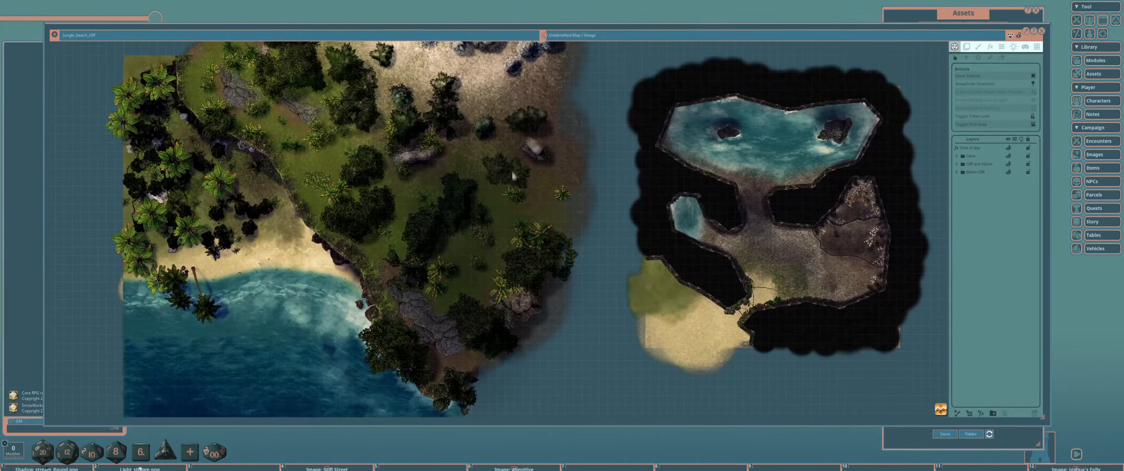
pyautogui.moveTo(436, 197); pyautogui.dragTo(584, 245)
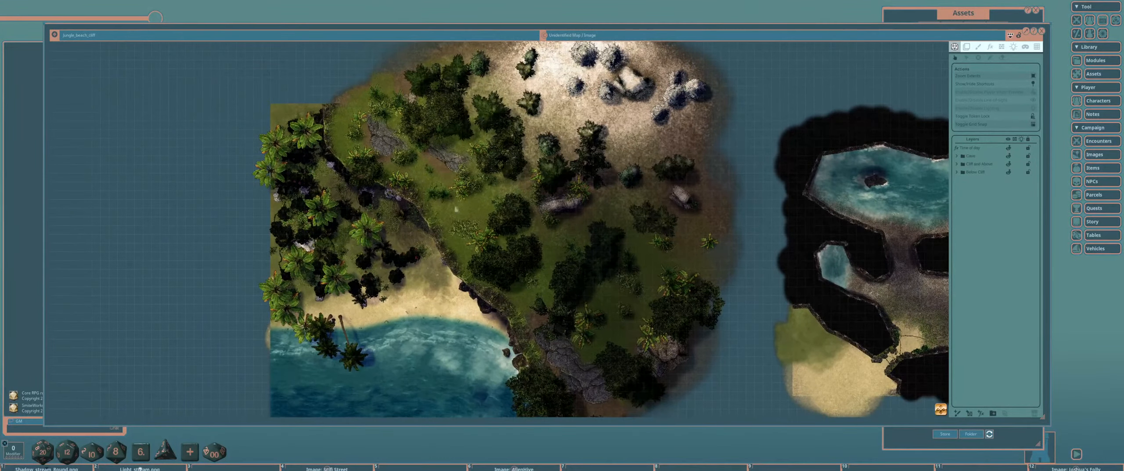
pyautogui.scroll(1, 456, 209)
pyautogui.scroll(-1, 453, 210)
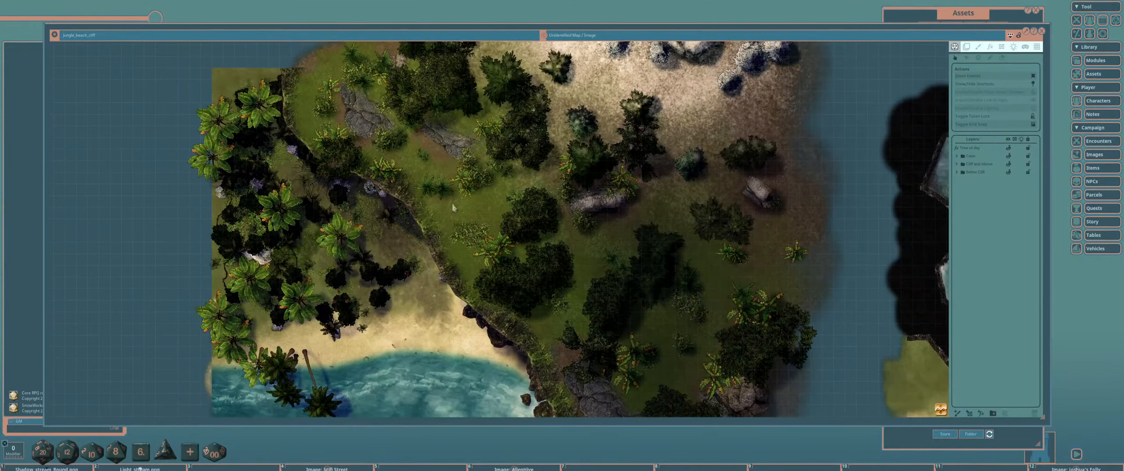
pyautogui.scroll(-2, 454, 208)
# Examine the cave area beside the jungle map, including its water pools, passages and beach entrance.
pyautogui.moveTo(574, 203); pyautogui.dragTo(499, 200)
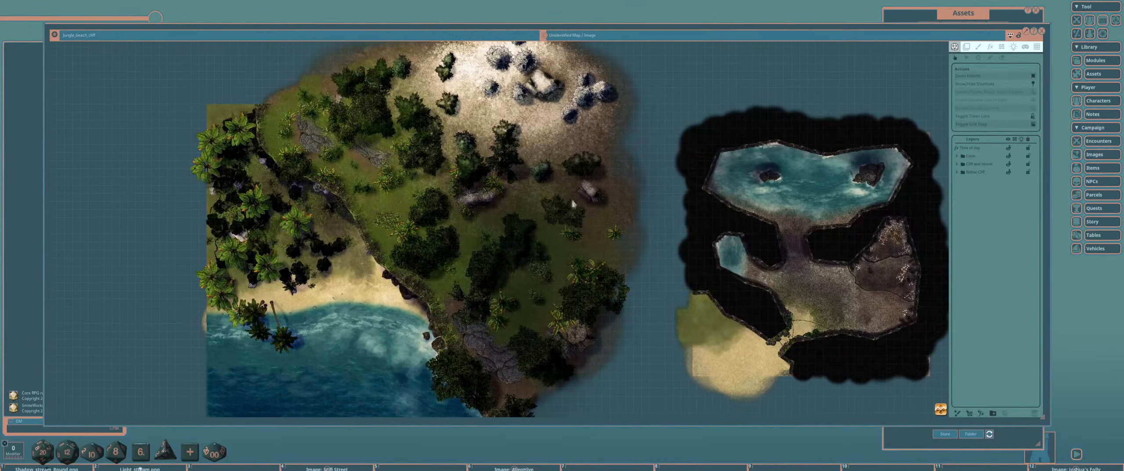
pyautogui.moveTo(618, 210); pyautogui.dragTo(491, 191)
pyautogui.moveTo(692, 211); pyautogui.dragTo(544, 198)
pyautogui.scroll(3, 554, 227)
pyautogui.scroll(-3, 580, 203)
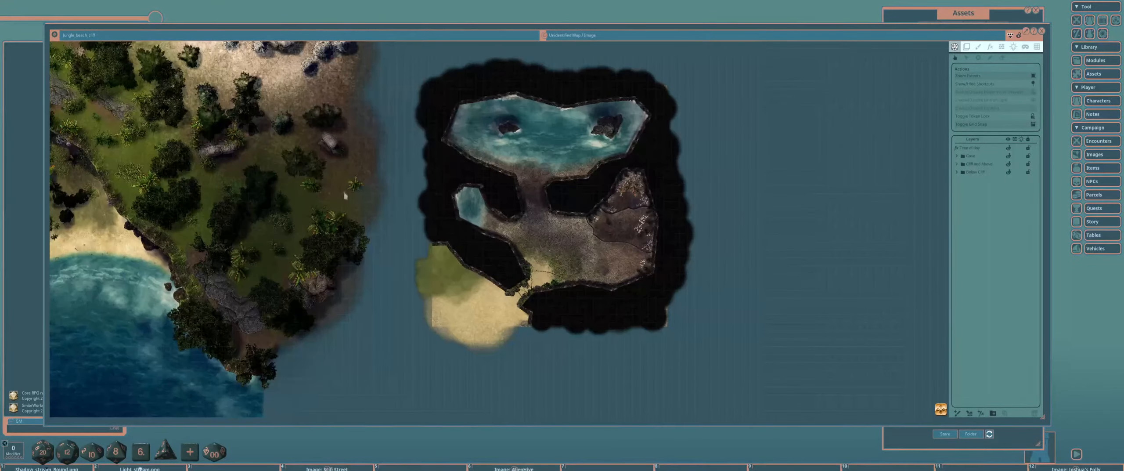
pyautogui.moveTo(205, 280); pyautogui.dragTo(429, 241)
pyautogui.scroll(3, 429, 240)
pyautogui.scroll(-2, 549, 206)
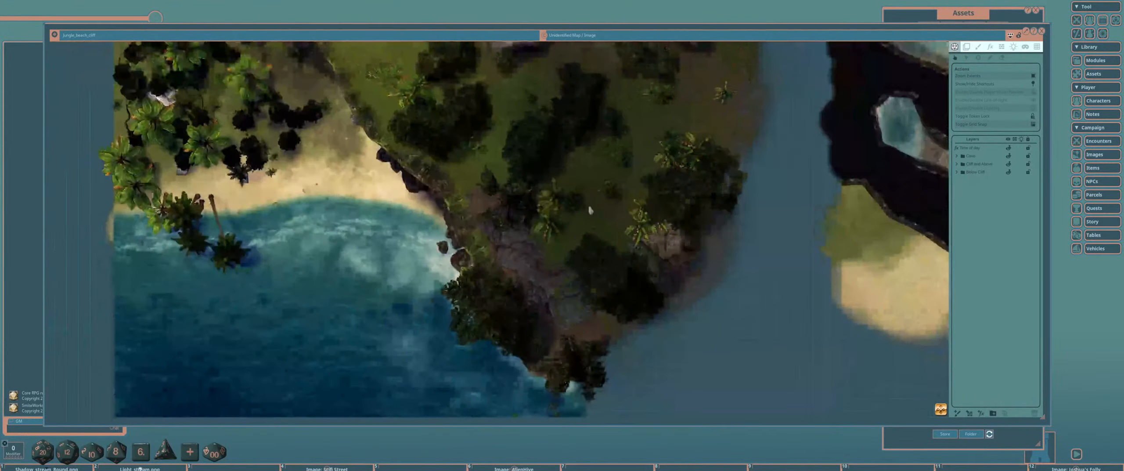
pyautogui.moveTo(720, 220); pyautogui.dragTo(271, 276)
pyautogui.moveTo(555, 132); pyautogui.dragTo(553, 180)
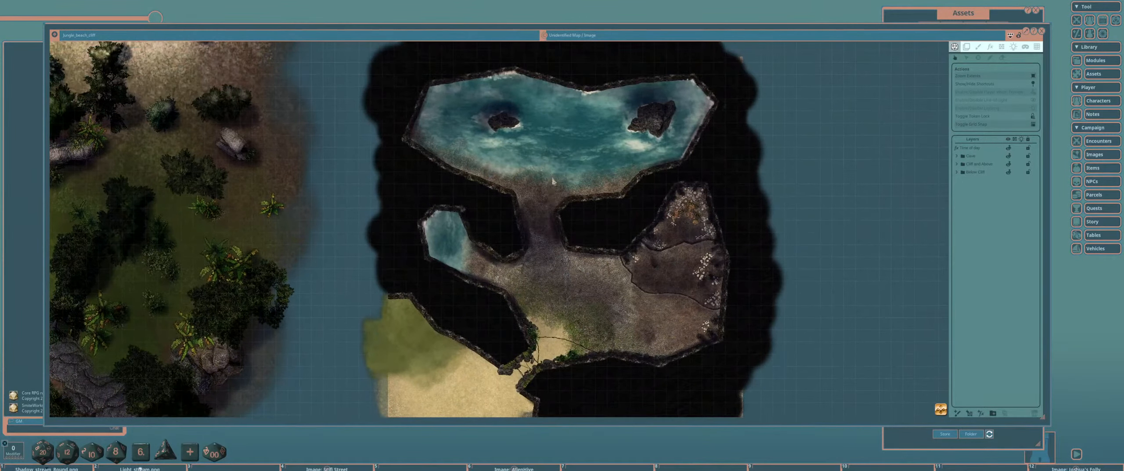
pyautogui.scroll(2, 554, 179)
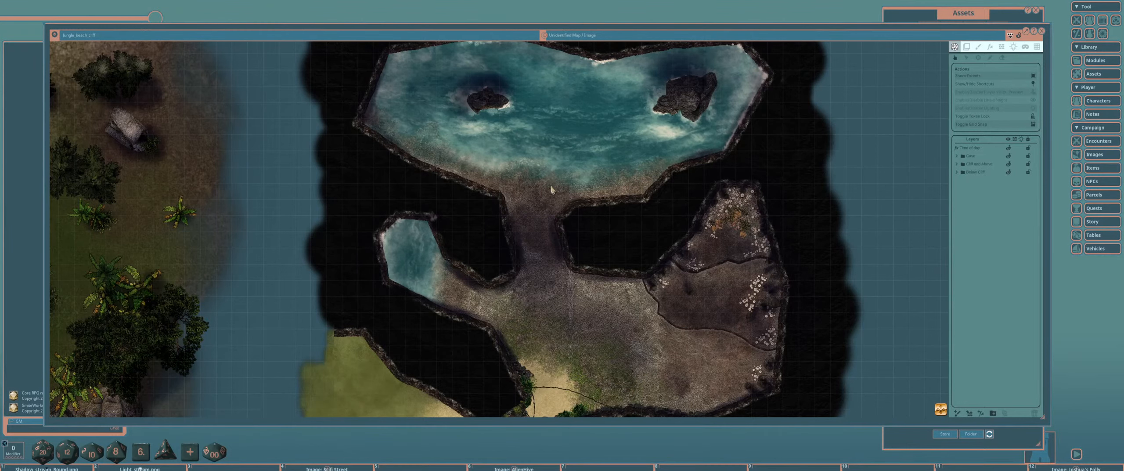
pyautogui.scroll(-2, 552, 189)
# Review the jungle cliff area again and view it together with the cave area.
pyautogui.moveTo(404, 183); pyautogui.dragTo(643, 168)
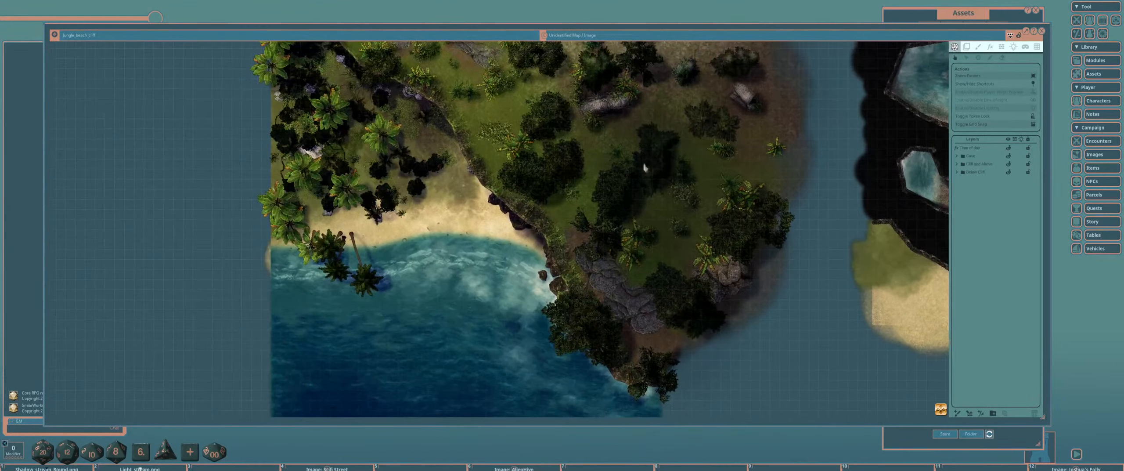
pyautogui.moveTo(464, 170); pyautogui.dragTo(571, 176)
pyautogui.scroll(-3, 644, 171)
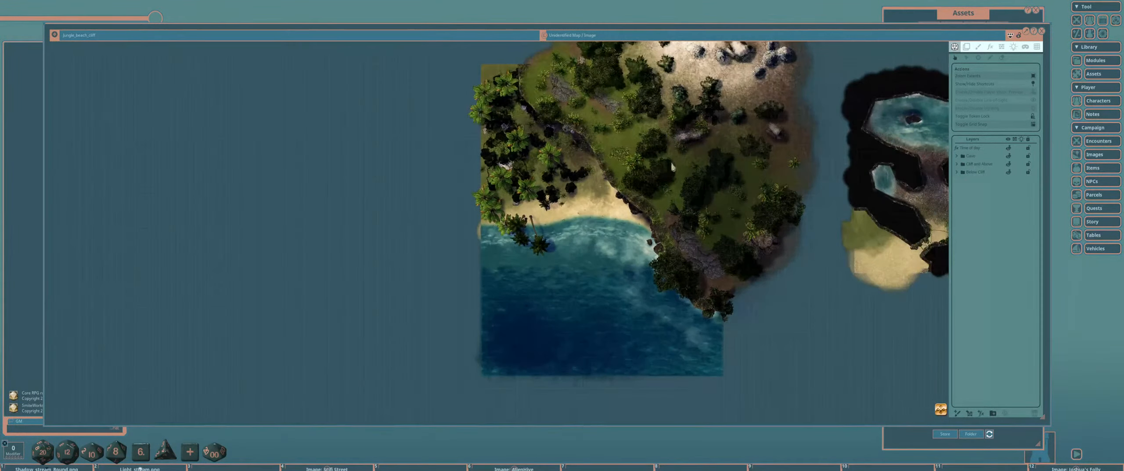
pyautogui.moveTo(674, 146); pyautogui.dragTo(516, 179)
pyautogui.scroll(3, 453, 162)
pyautogui.scroll(-2, 602, 181)
pyautogui.scroll(4, 533, 193)
pyautogui.scroll(-4, 575, 216)
pyautogui.moveTo(549, 234); pyautogui.dragTo(514, 215)
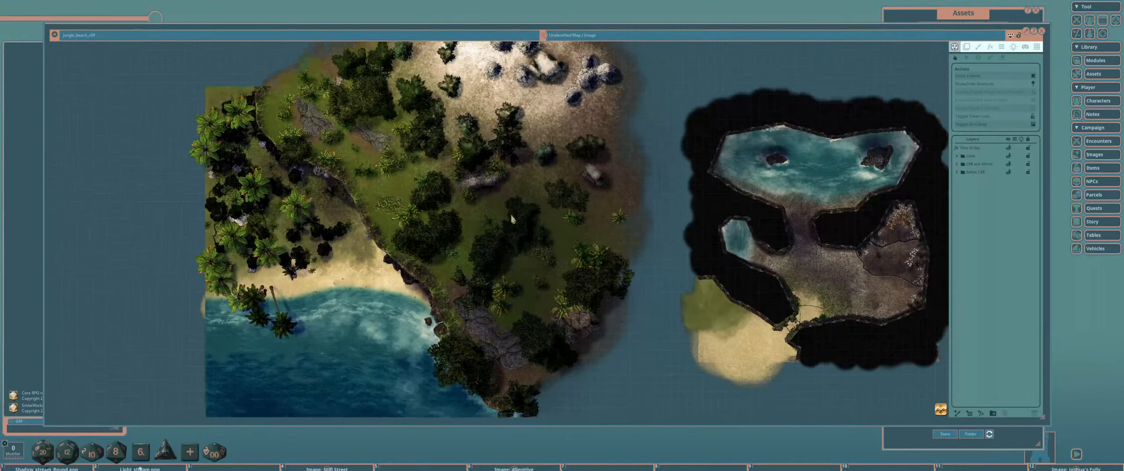
pyautogui.scroll(1, 511, 214)
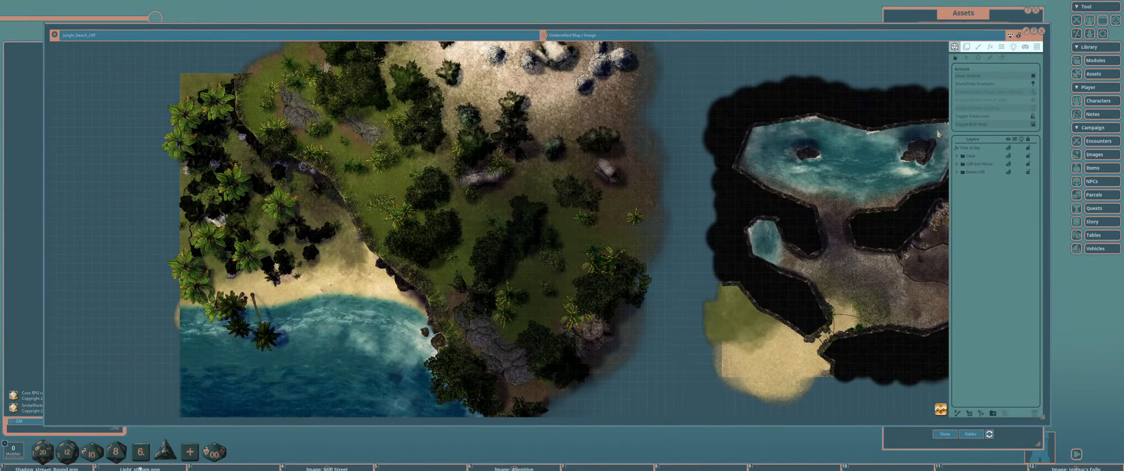
# Close the jungle_beach_cliff map, look through the rest of the Images list and make its window taller.
pyautogui.click(1042, 31)
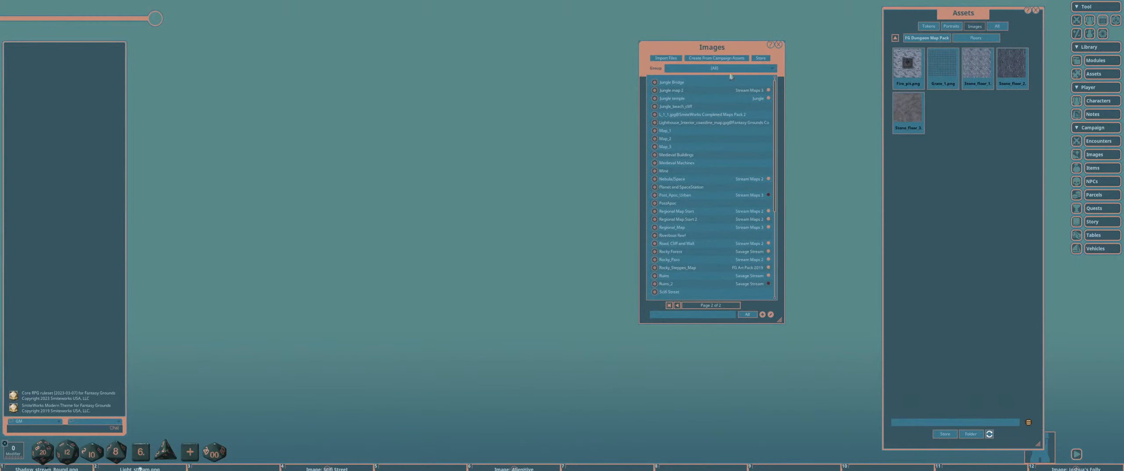
pyautogui.scroll(1, 718, 187)
pyautogui.scroll(-8, 718, 187)
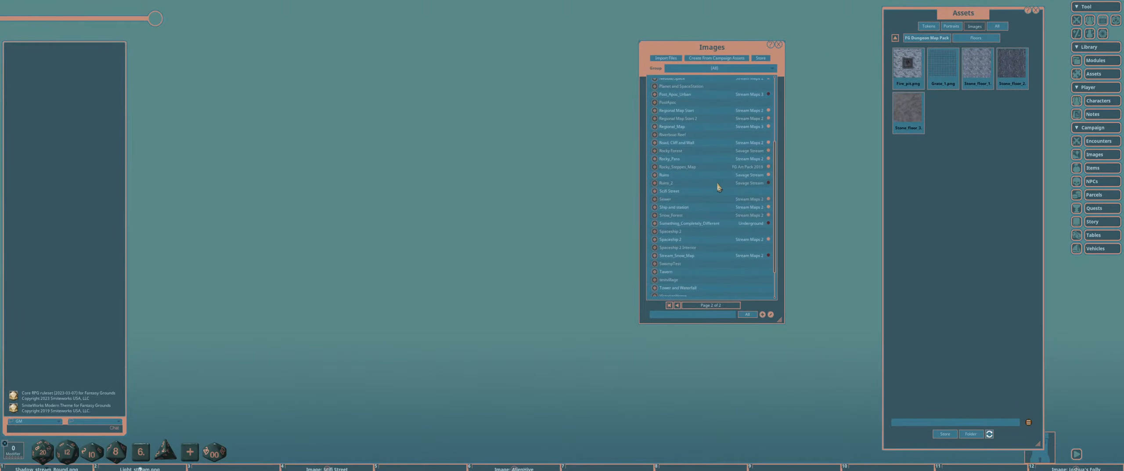
pyautogui.scroll(-9, 717, 188)
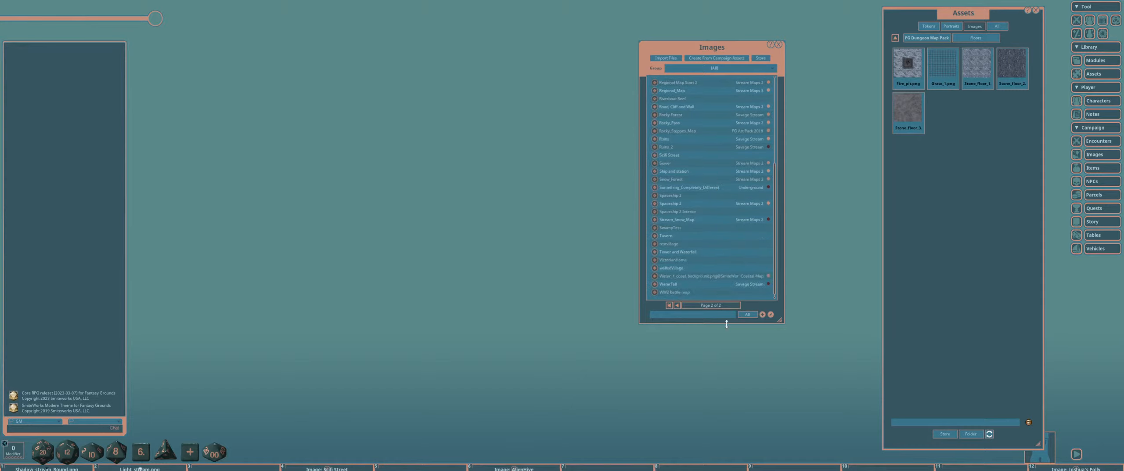
pyautogui.moveTo(727, 324); pyautogui.dragTo(725, 377)
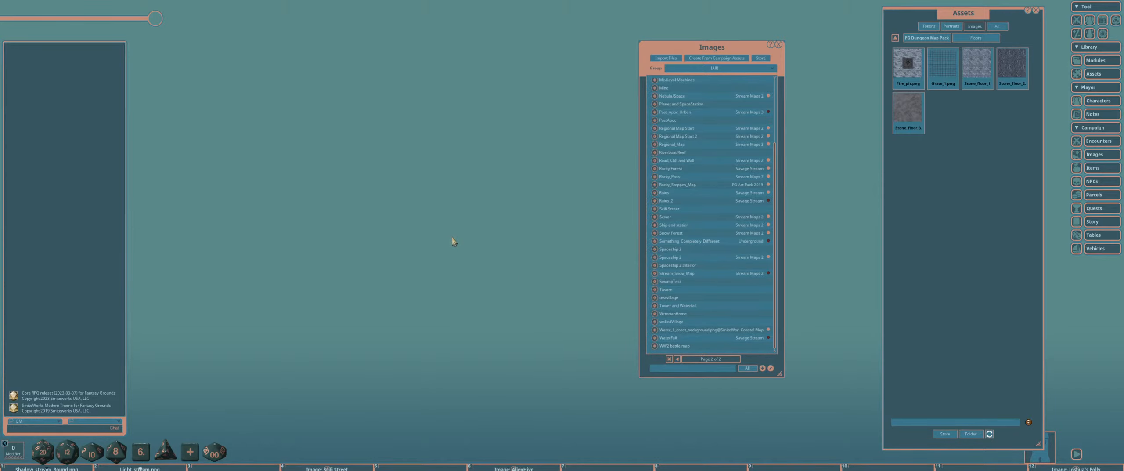
# Open the Tower and Waterfall map and examine the river landscape and each of the round tower floors.
pyautogui.scroll(5, 363, 237)
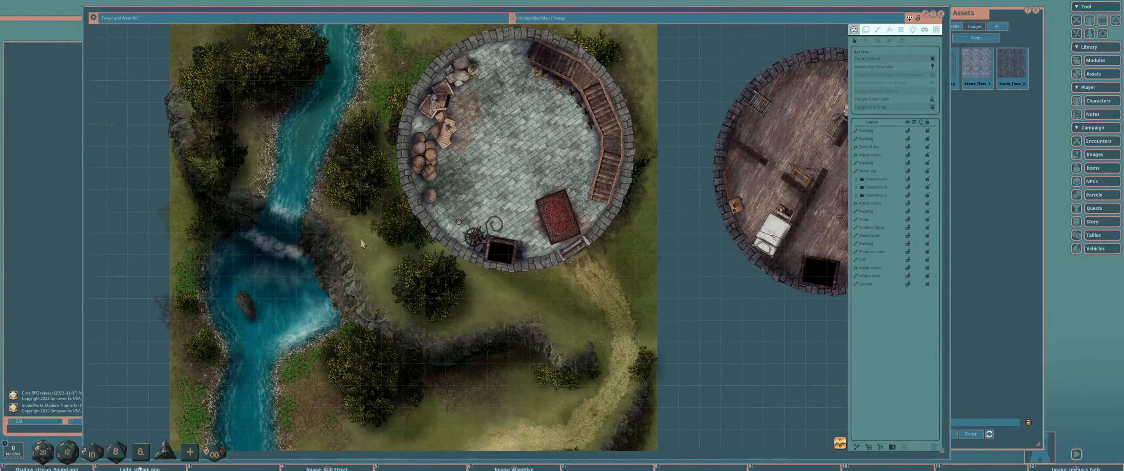
pyautogui.scroll(-1, 357, 240)
pyautogui.scroll(1, 501, 183)
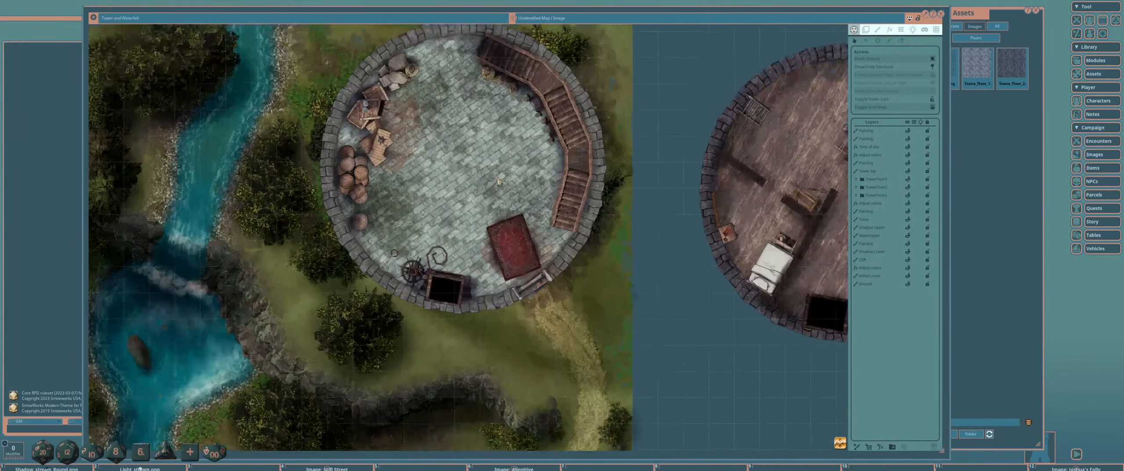
pyautogui.scroll(-1, 501, 182)
pyautogui.moveTo(585, 251); pyautogui.dragTo(326, 229)
pyautogui.moveTo(540, 216); pyautogui.dragTo(363, 215)
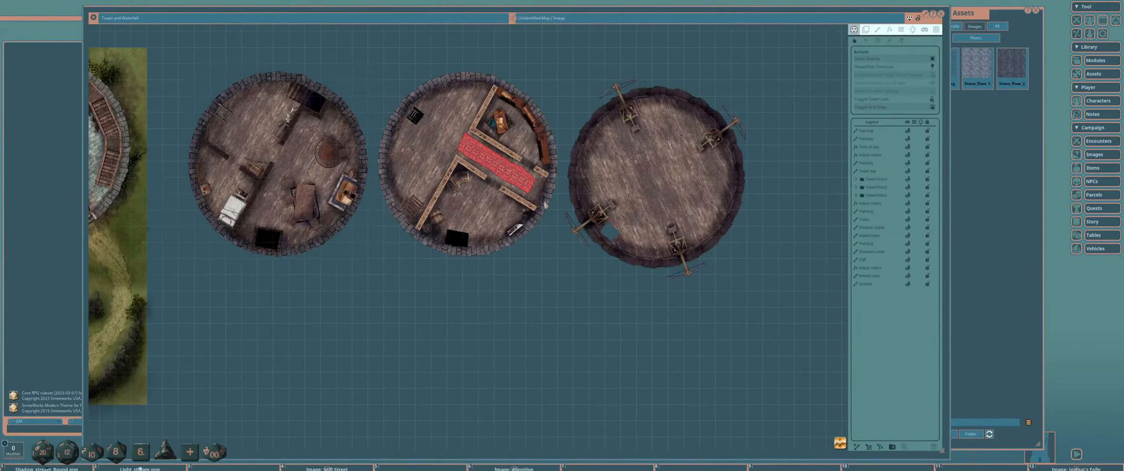
pyautogui.scroll(1, 371, 196)
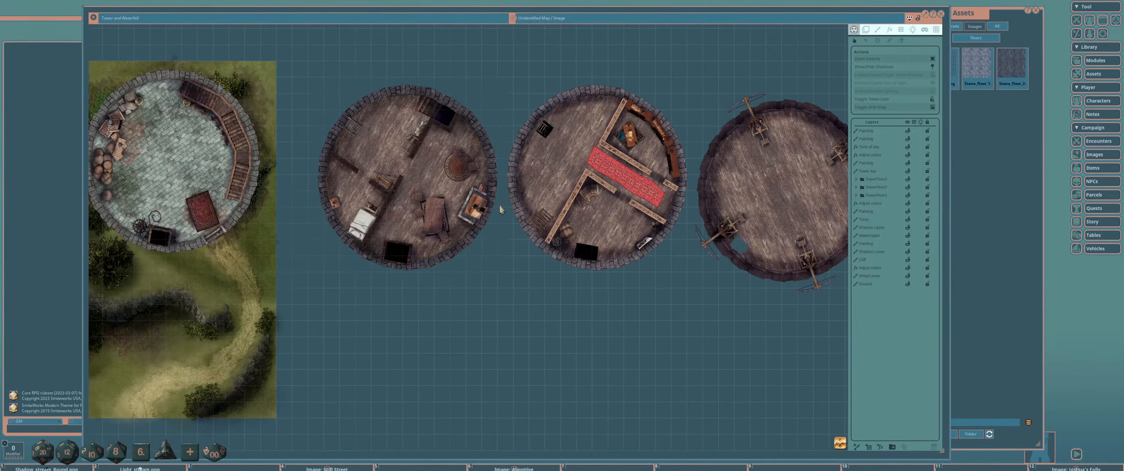
pyautogui.scroll(1, 387, 193)
pyautogui.scroll(-2, 387, 192)
pyautogui.moveTo(387, 192); pyautogui.dragTo(510, 194)
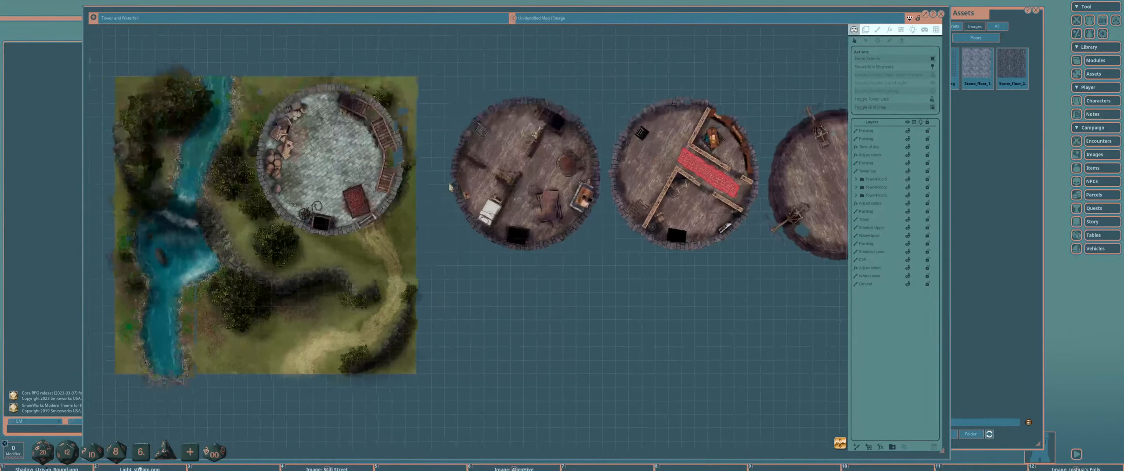
# Expand the three tower floor groups in the layer list and view the ground map with all tower floors.
pyautogui.click(856, 178)
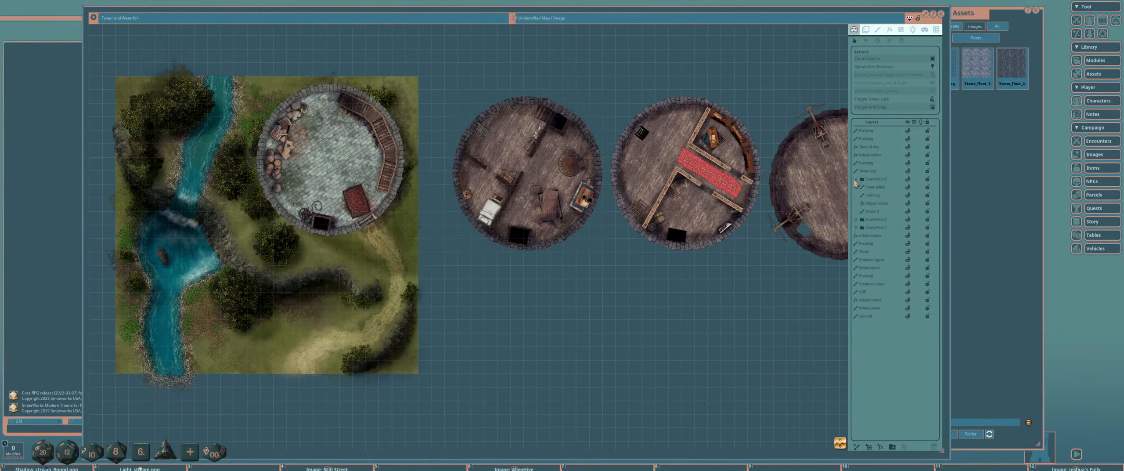
pyautogui.click(856, 219)
pyautogui.click(859, 277)
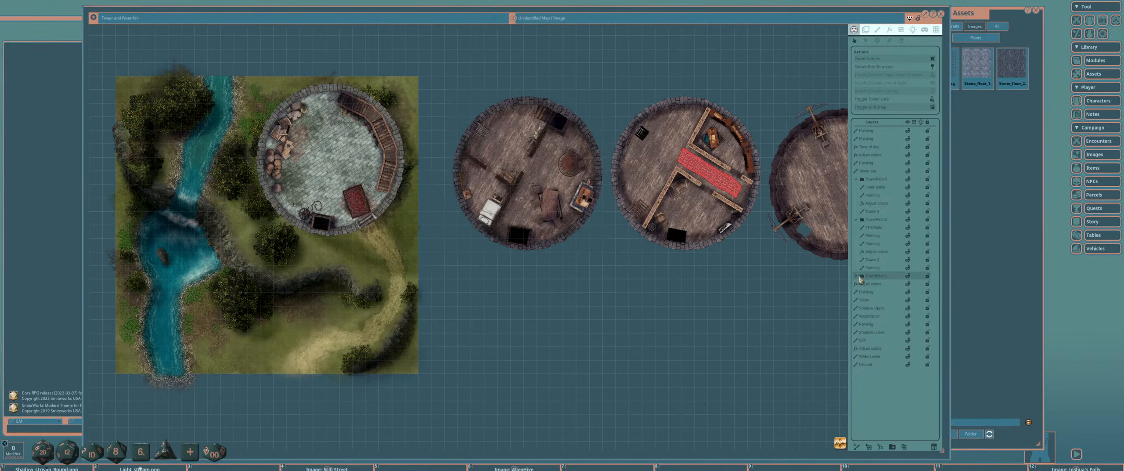
pyautogui.click(856, 276)
pyautogui.scroll(-3, 738, 217)
pyautogui.moveTo(708, 212); pyautogui.dragTo(562, 196)
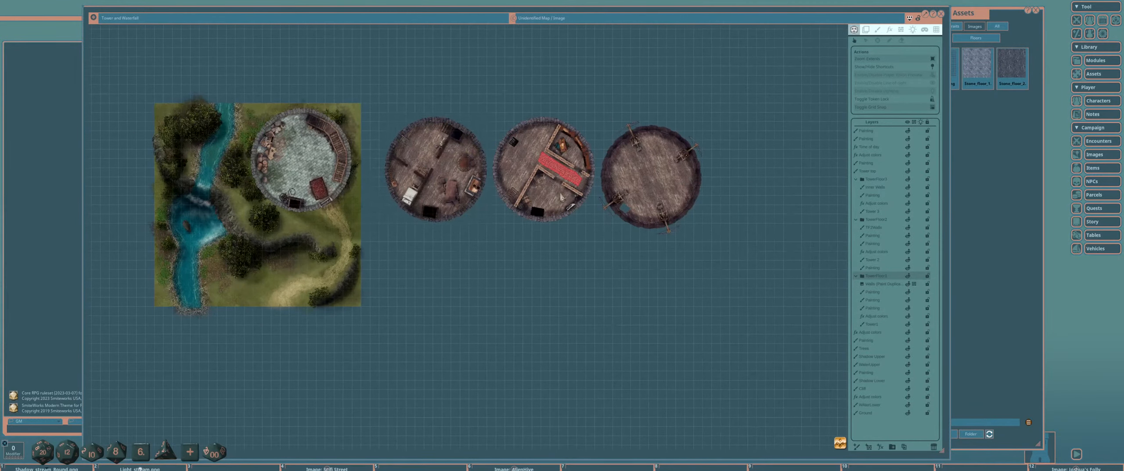
pyautogui.moveTo(391, 183); pyautogui.dragTo(521, 193)
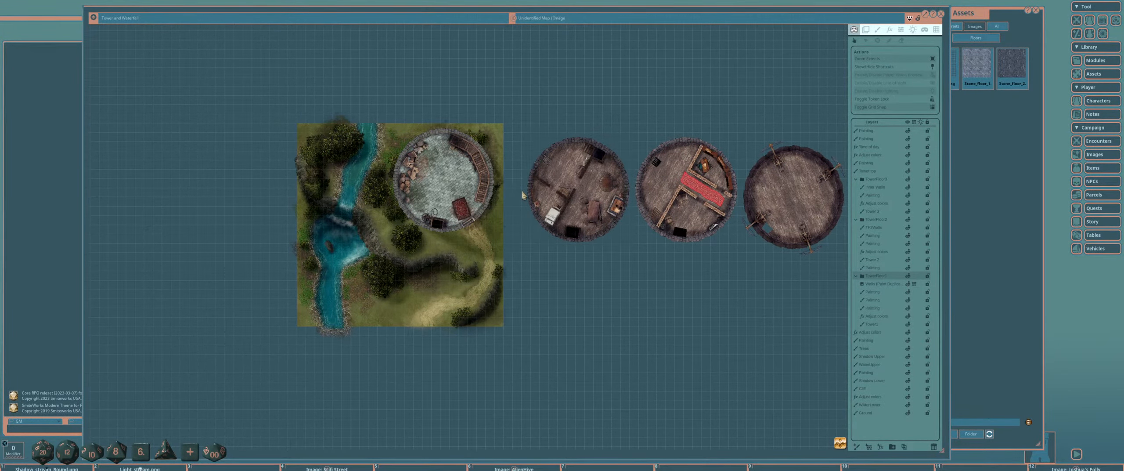
# Examine the river, the waterfall and the nearest round tower floors up close and close the Tower and Waterfall map.
pyautogui.scroll(3, 440, 189)
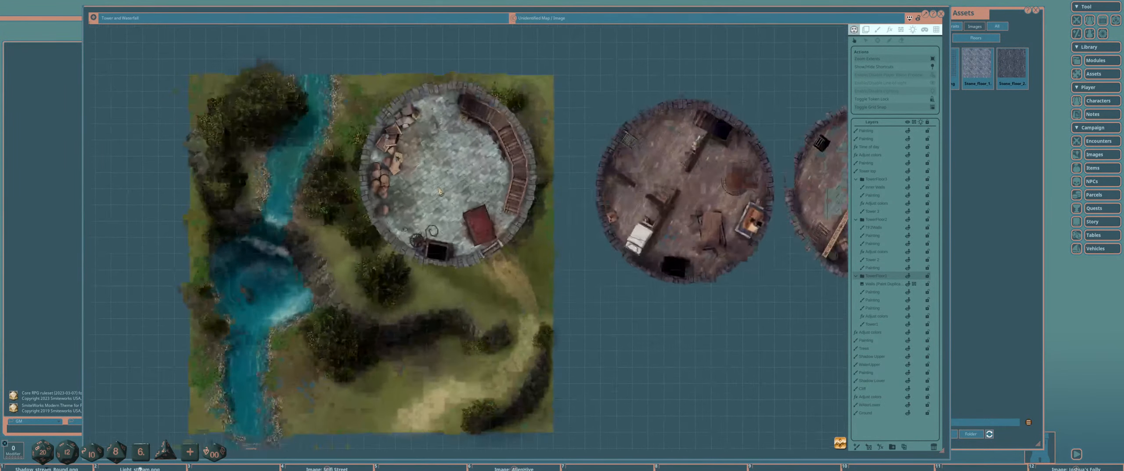
pyautogui.scroll(3, 292, 142)
pyautogui.scroll(-3, 292, 141)
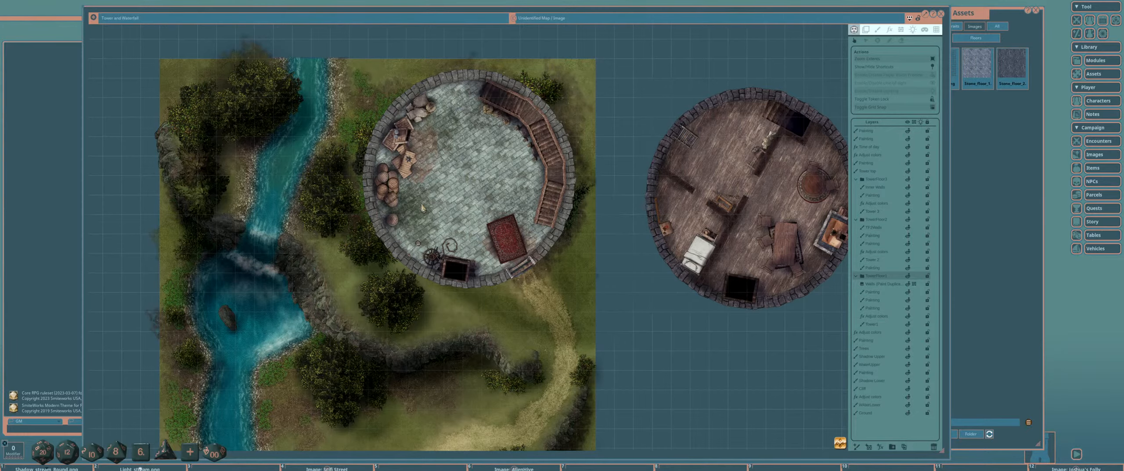
pyautogui.scroll(-3, 423, 208)
pyautogui.scroll(2, 444, 200)
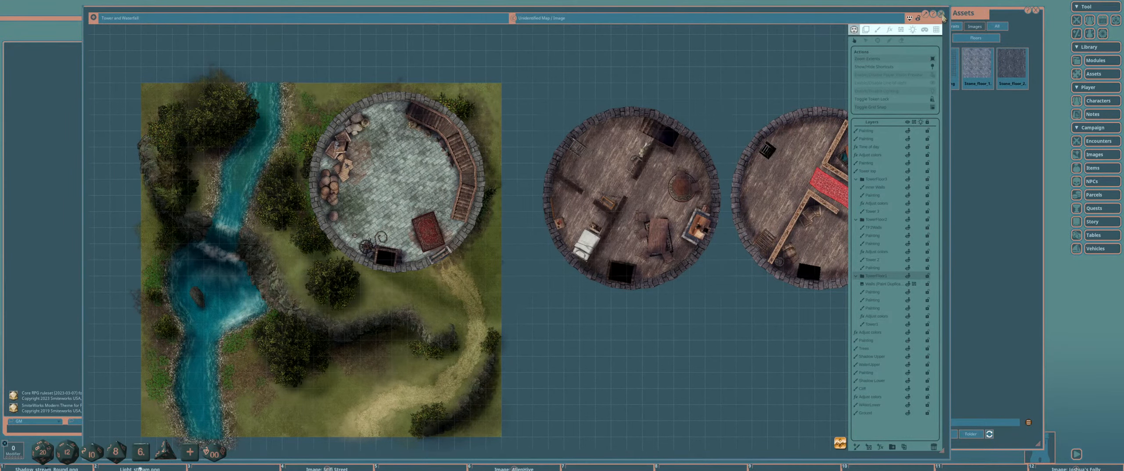
pyautogui.click(942, 15)
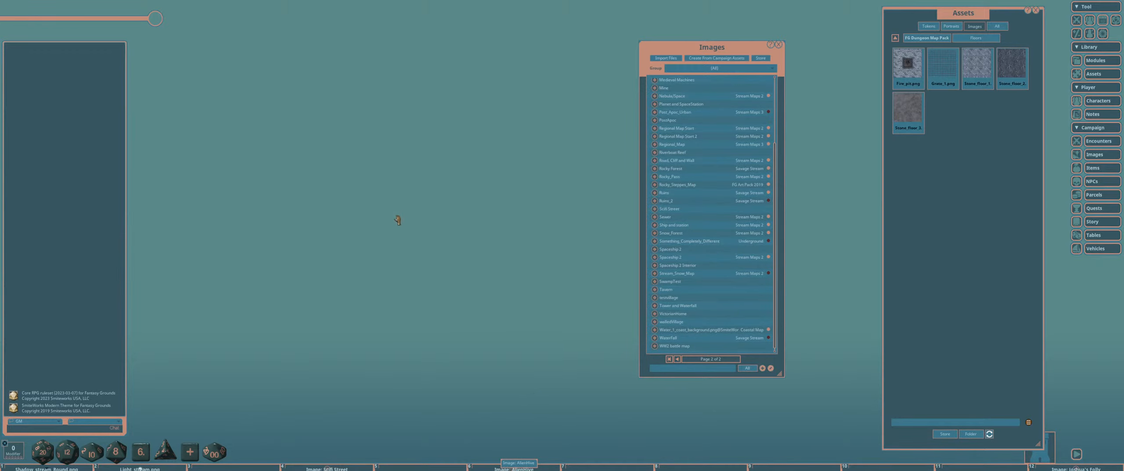
# View the AlienHive map, close it and look through the Images list for further example maps.
pyautogui.scroll(3, 410, 210)
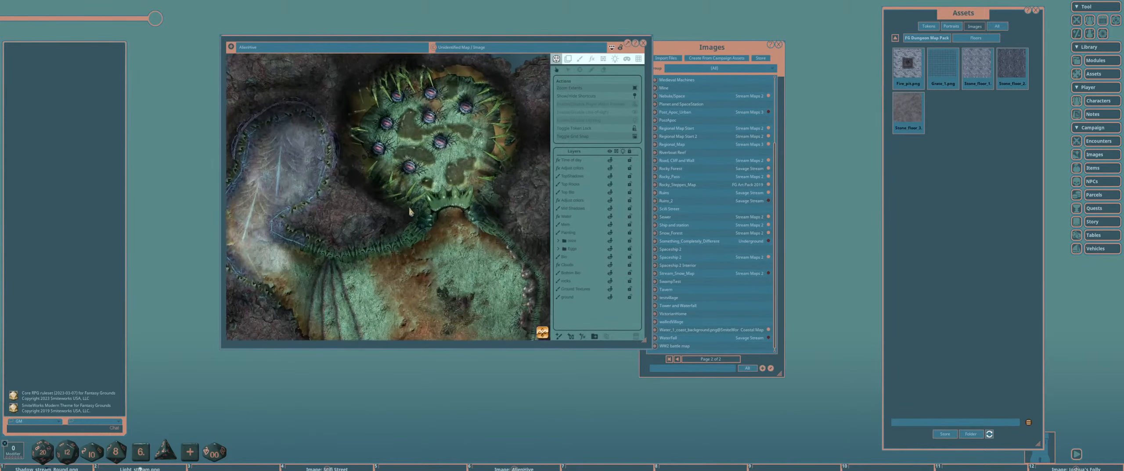
pyautogui.click(643, 43)
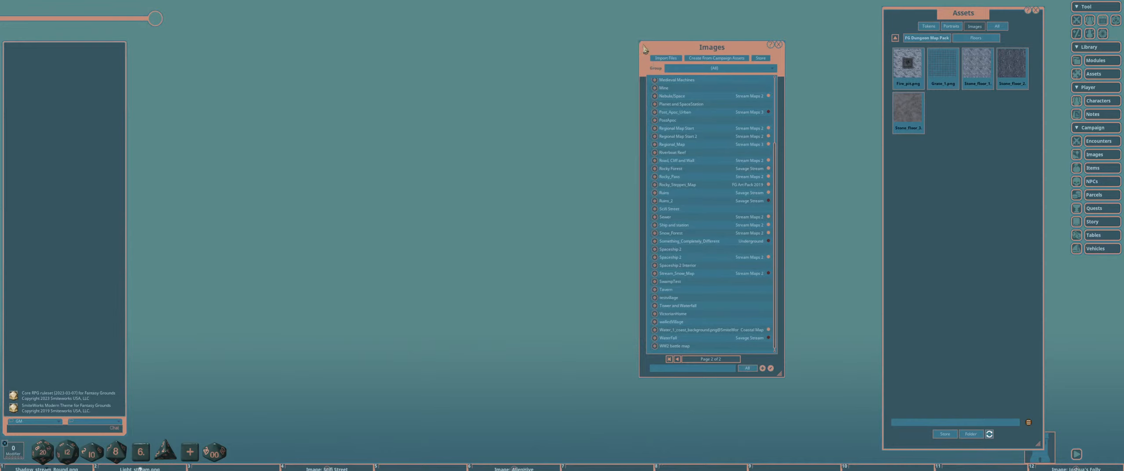
pyautogui.scroll(2, 699, 158)
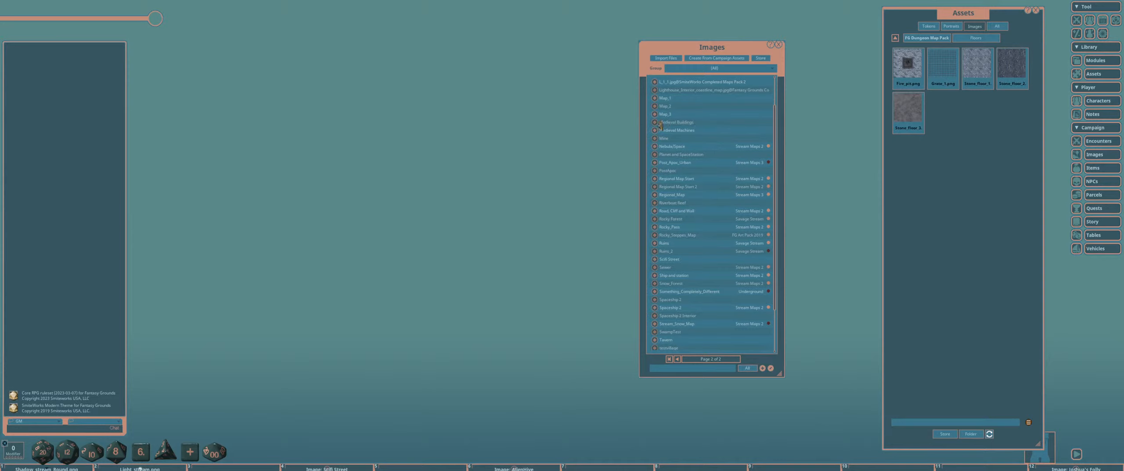
pyautogui.scroll(-1, 663, 125)
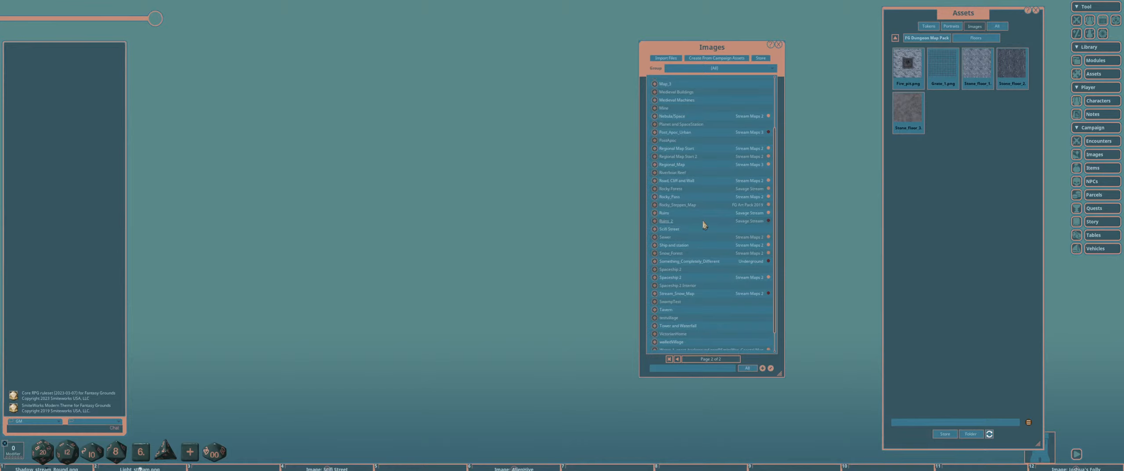
# Open the PostApoc and Post_Apoc_Urban maps one after the other, view each layout and close both.
pyautogui.click(655, 142)
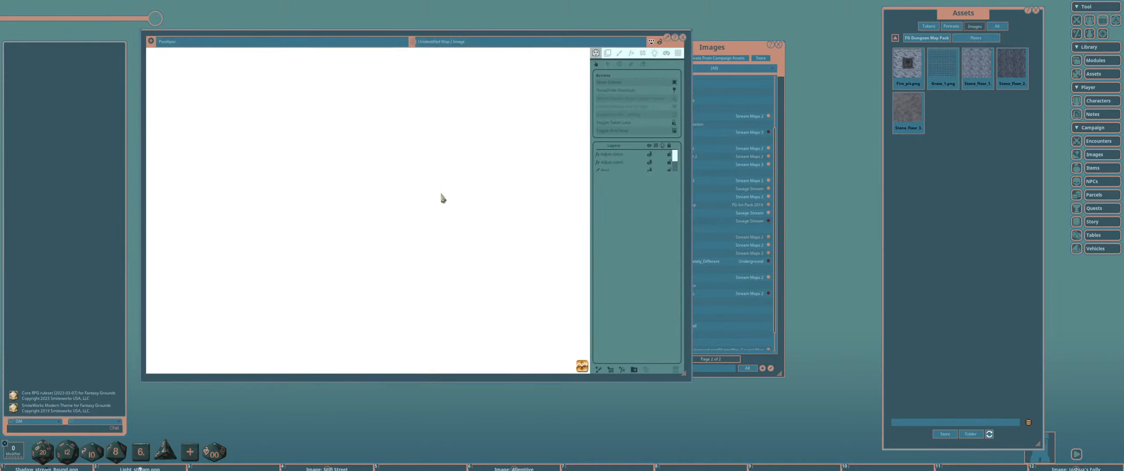
pyautogui.scroll(3, 392, 257)
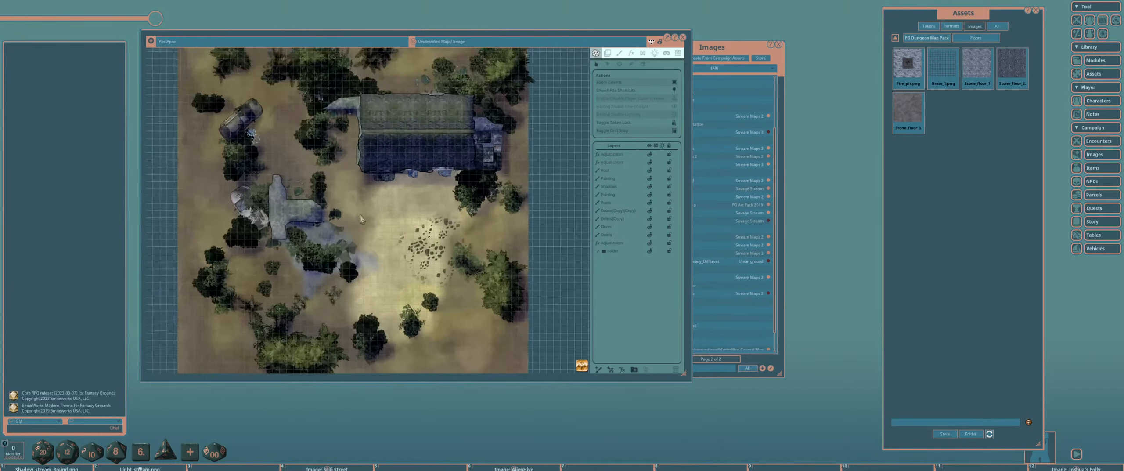
pyautogui.click(682, 38)
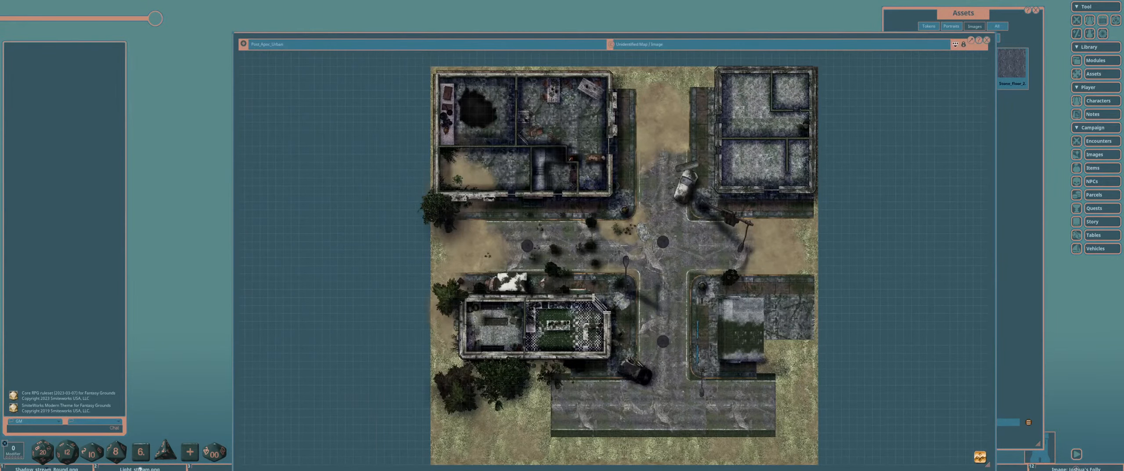
pyautogui.moveTo(635, 244); pyautogui.dragTo(595, 242)
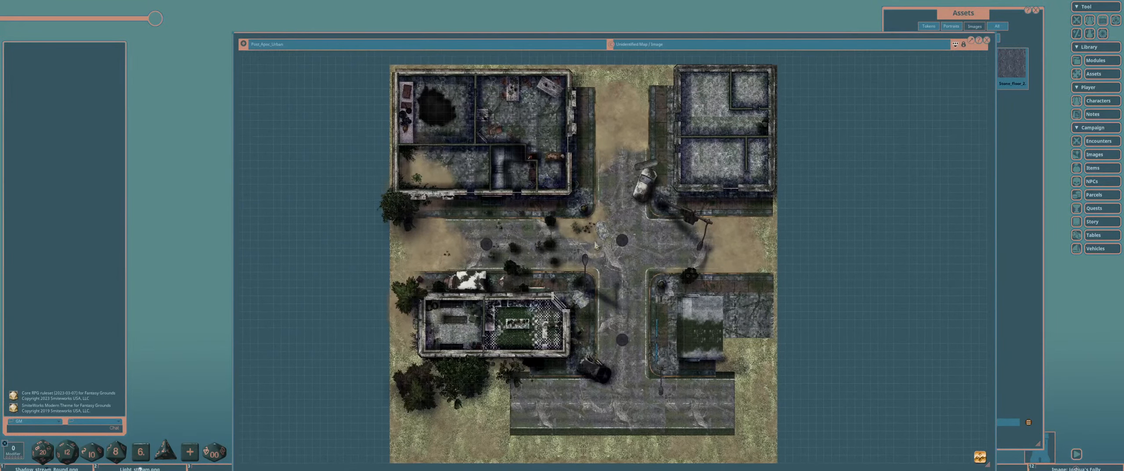
pyautogui.click(987, 40)
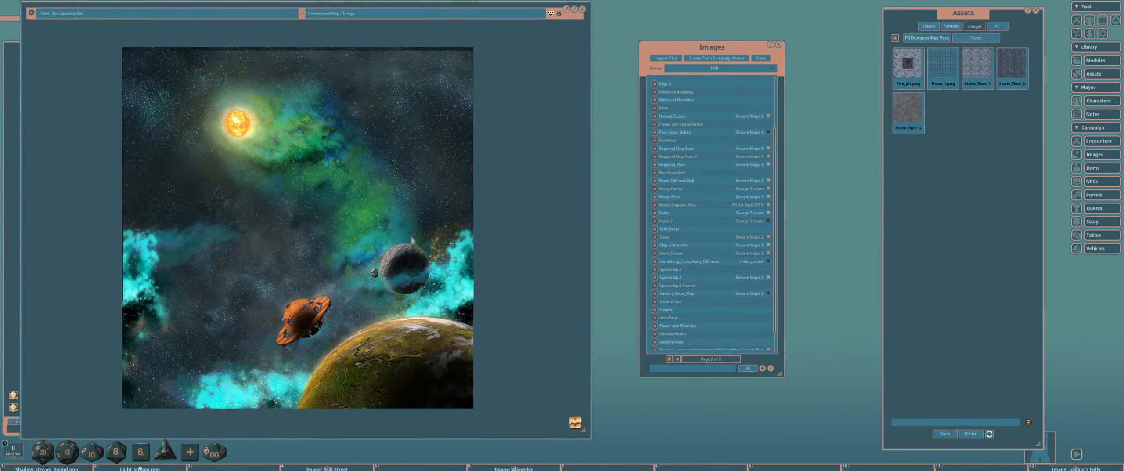
# Examine the moon and the ringed planet in the Planet and SpaceStation map up close and close it.
pyautogui.moveTo(354, 243); pyautogui.dragTo(413, 236)
pyautogui.scroll(8, 413, 238)
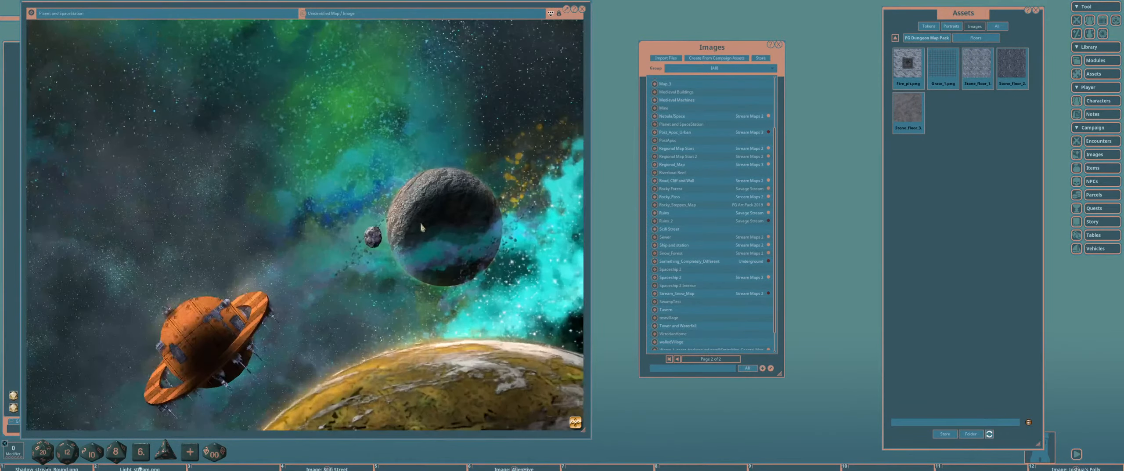
pyautogui.scroll(-10, 422, 227)
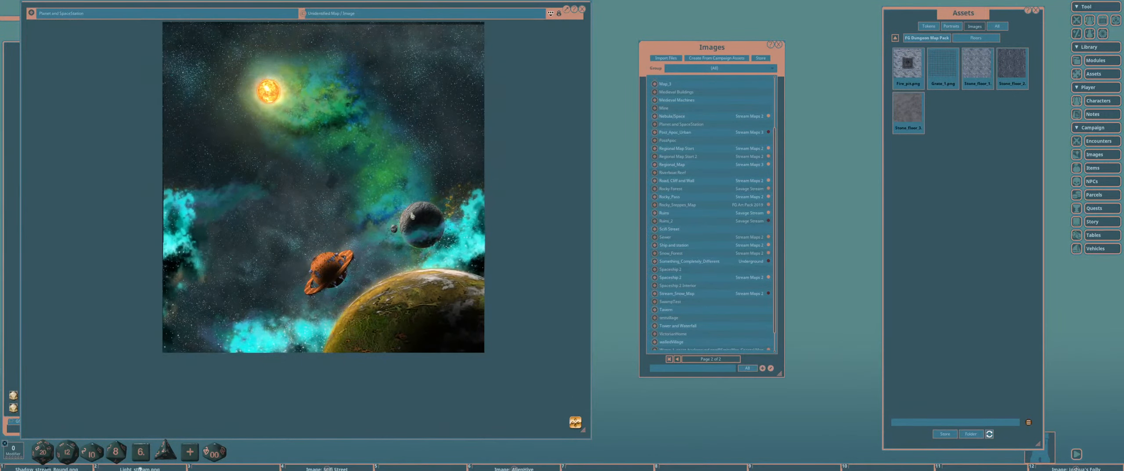
pyautogui.click(582, 9)
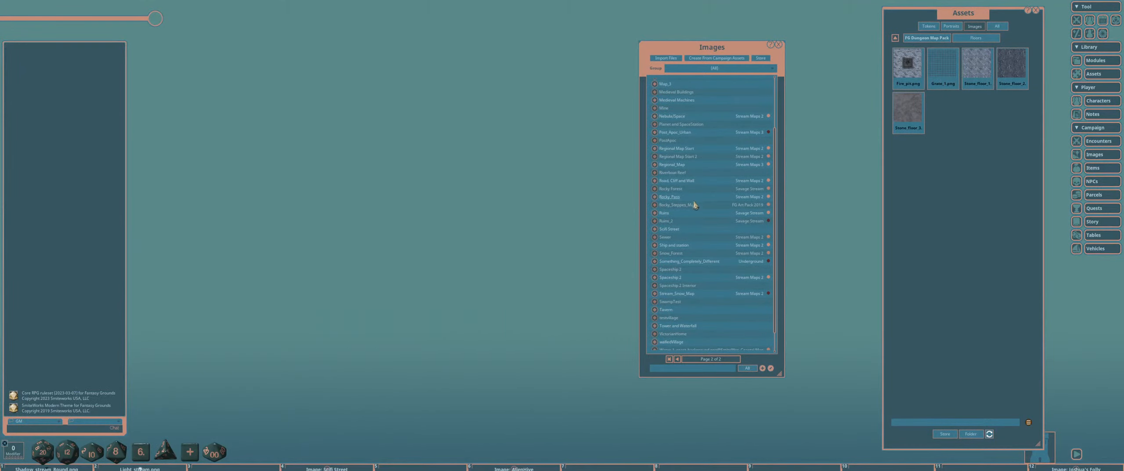
# Look through the Images list for the Jungle Bridge map, view it and close it.
pyautogui.scroll(2, 697, 209)
pyautogui.scroll(1, 698, 207)
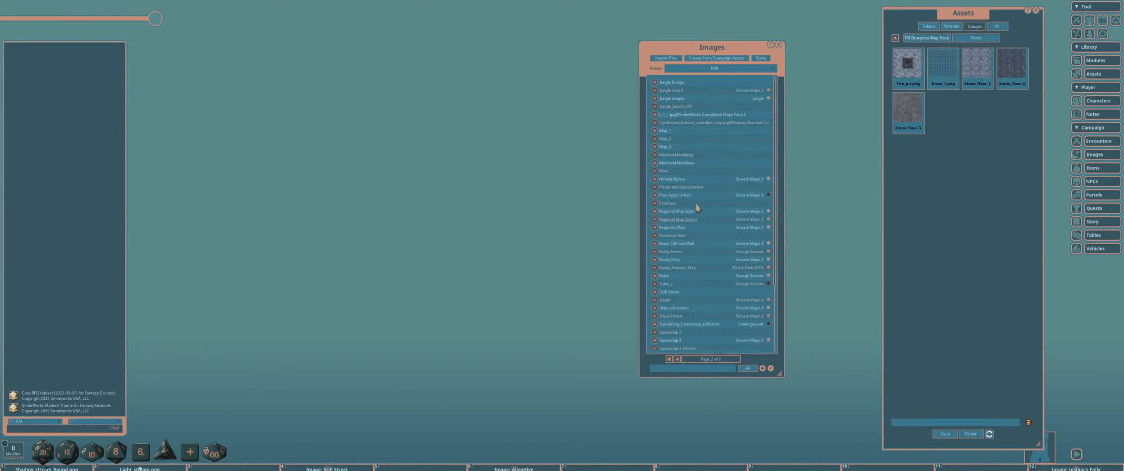
pyautogui.scroll(-2, 697, 208)
pyautogui.scroll(2, 693, 211)
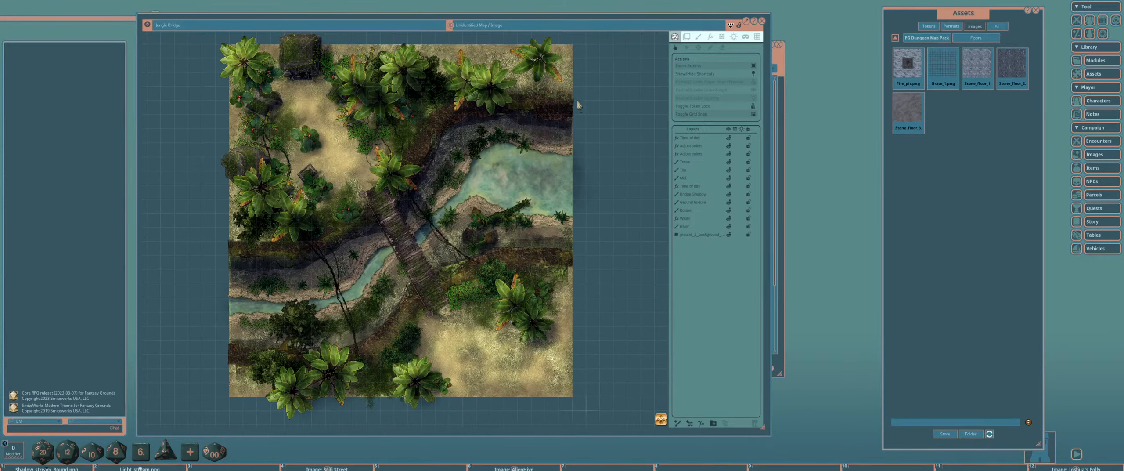
pyautogui.click(762, 20)
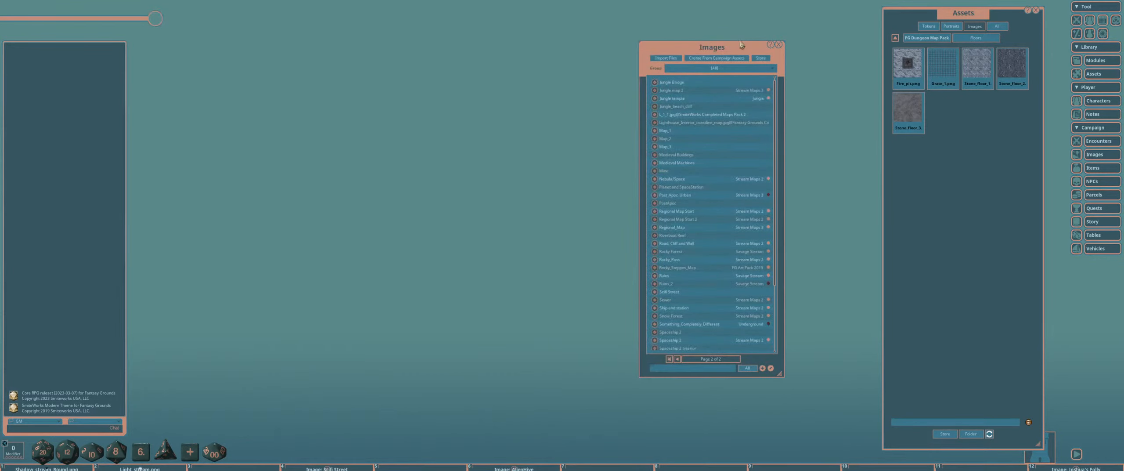
# Move the Images window higher, look through the rest of the list and go back to its first page.
pyautogui.moveTo(742, 45); pyautogui.dragTo(740, 13)
pyautogui.scroll(-3, 704, 173)
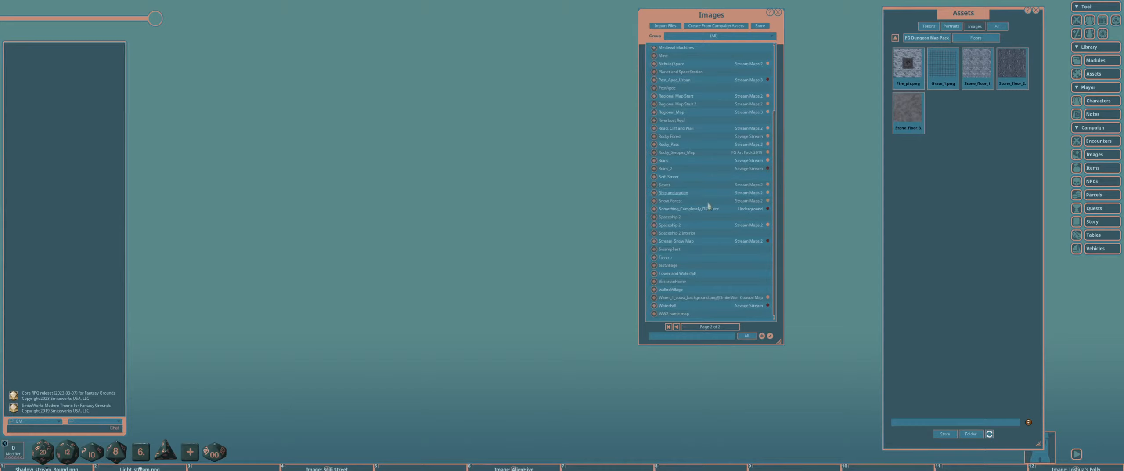
pyautogui.click(679, 329)
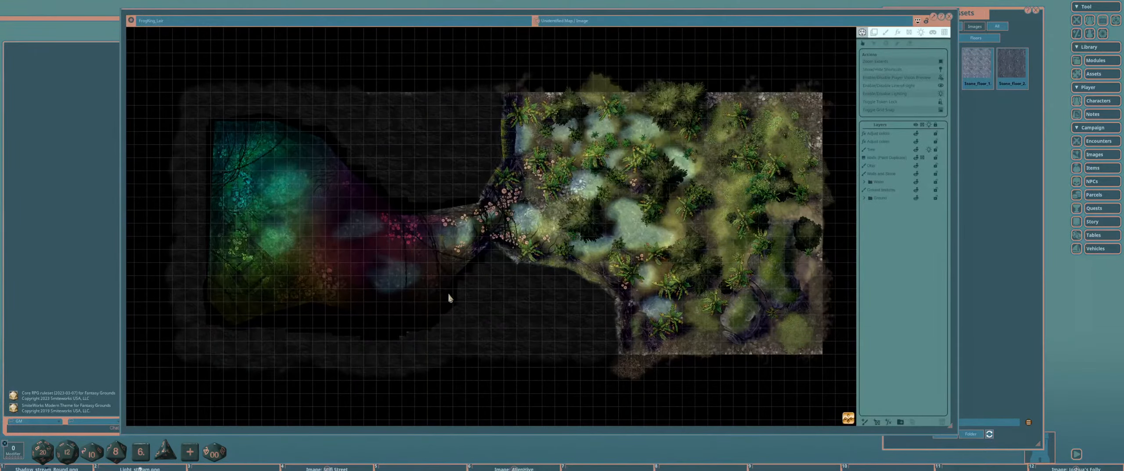
# Examine the coloured cave lighting and the swamp area of the frogling map and close it.
pyautogui.moveTo(523, 301); pyautogui.dragTo(472, 301)
pyautogui.scroll(4, 466, 271)
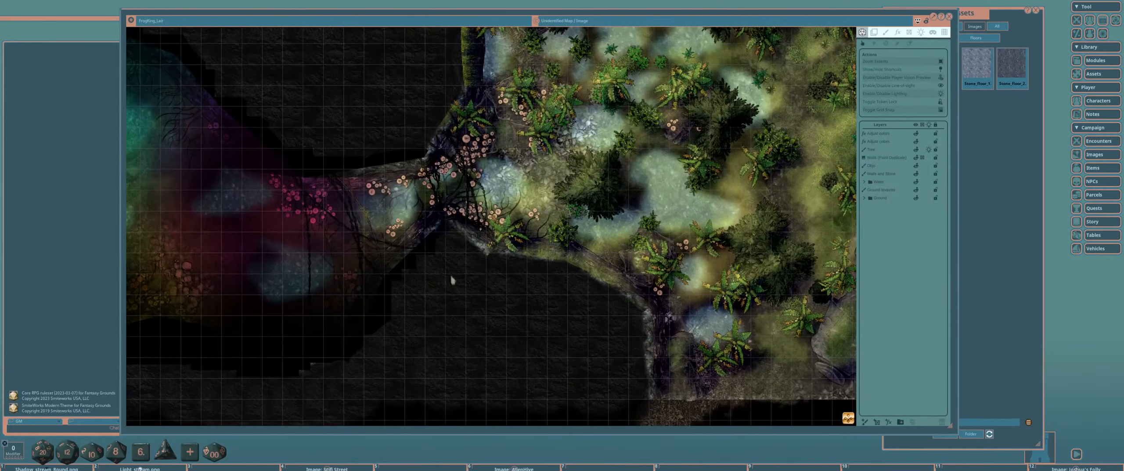
pyautogui.scroll(-5, 453, 279)
pyautogui.scroll(5, 456, 277)
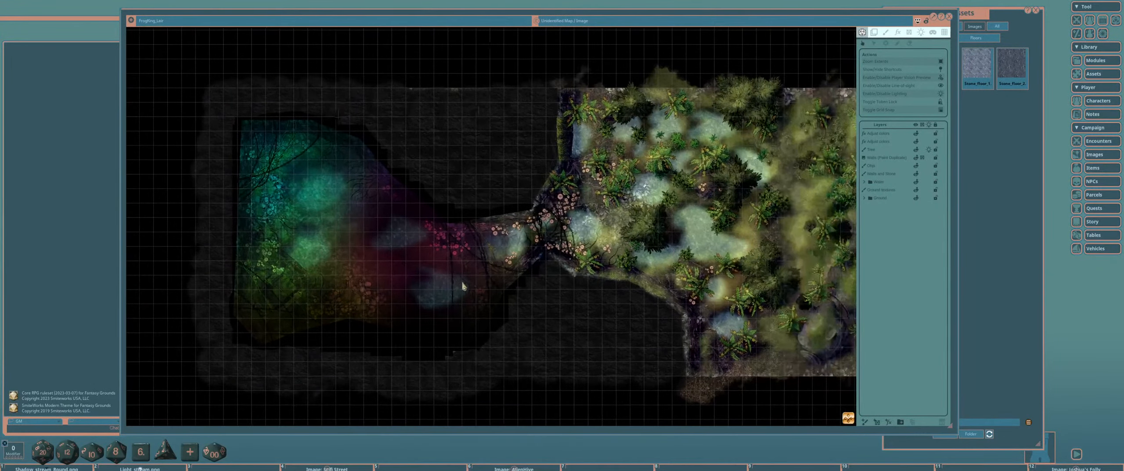
pyautogui.scroll(-3, 456, 271)
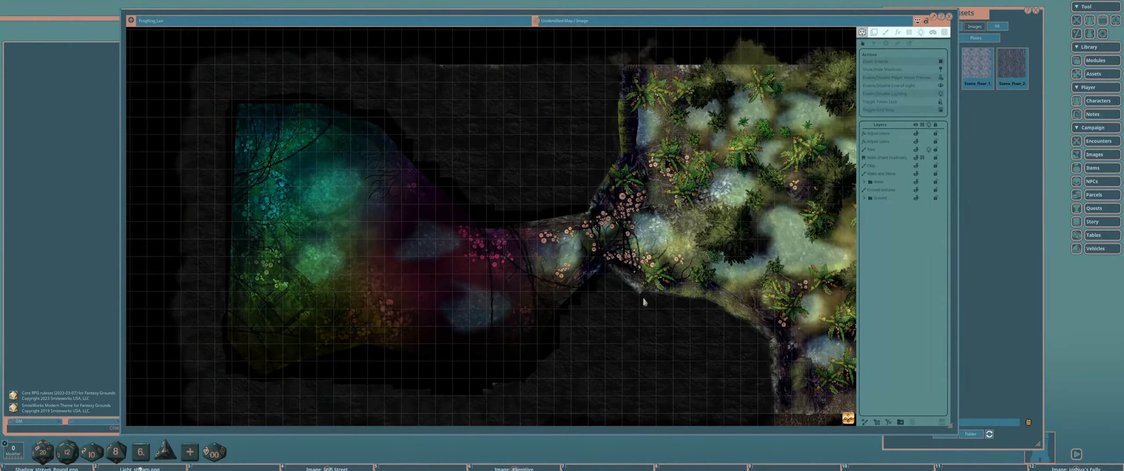
pyautogui.scroll(4, 535, 298)
pyautogui.scroll(-2, 585, 286)
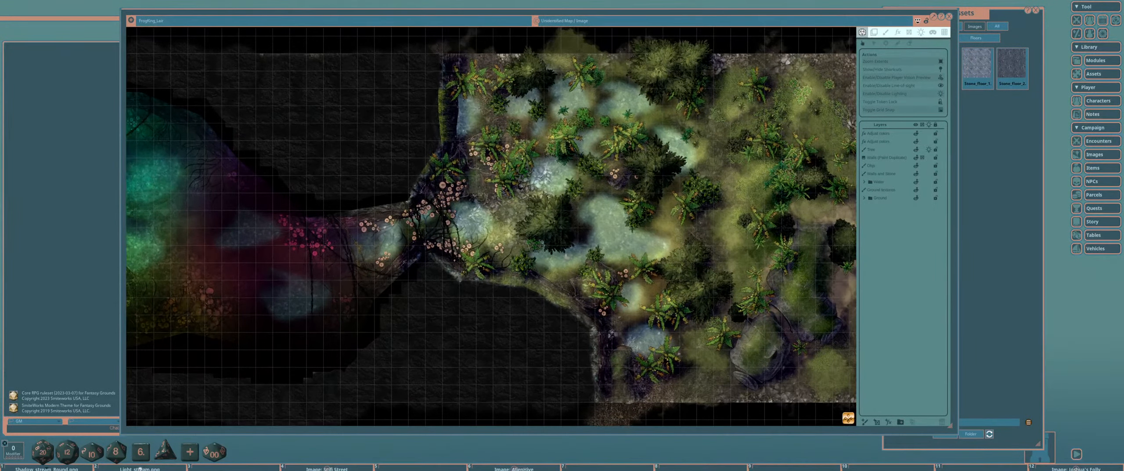
pyautogui.click(949, 16)
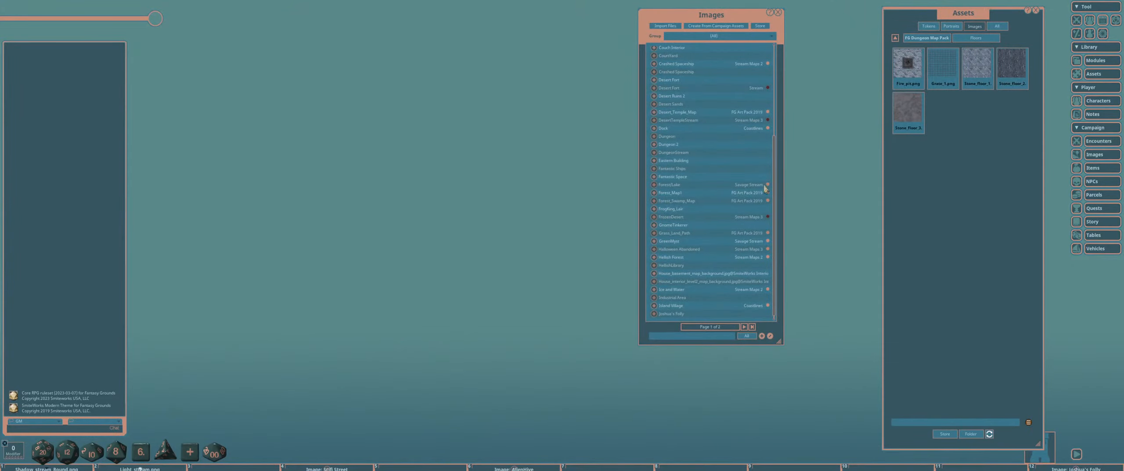
# Examine the Alien World map's plants and coastline, close it, and view and close the Battle Field map.
pyautogui.scroll(5, 722, 228)
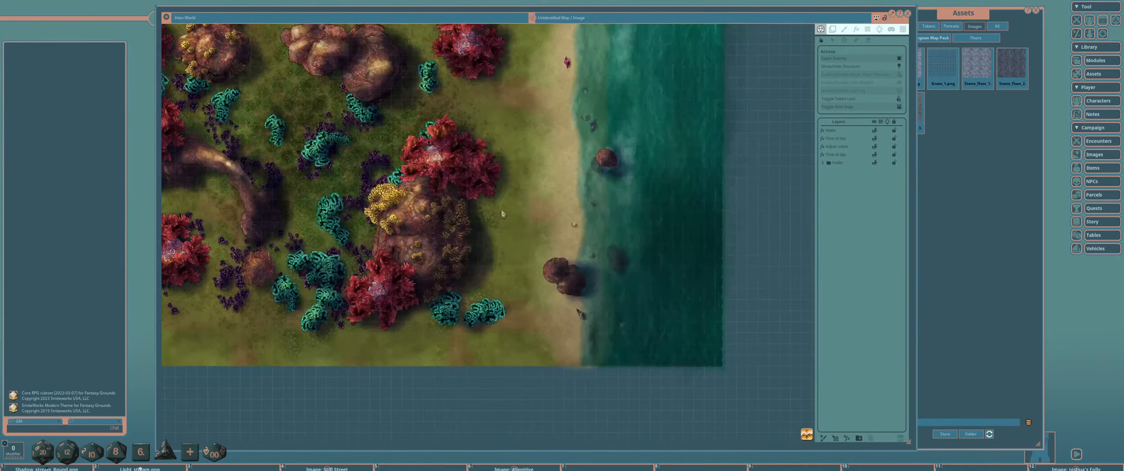
pyautogui.scroll(1, 454, 214)
pyautogui.moveTo(444, 204); pyautogui.dragTo(514, 235)
pyautogui.scroll(-4, 562, 246)
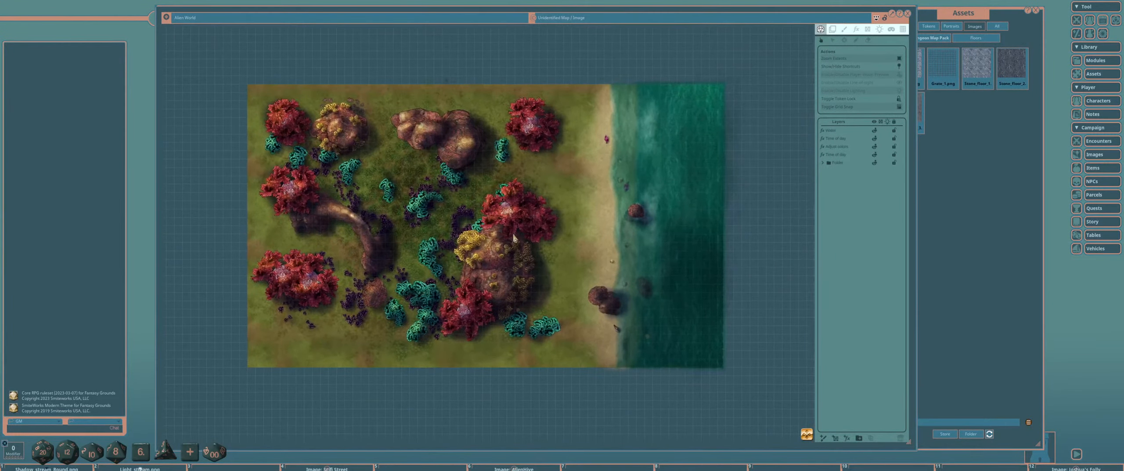
pyautogui.click(908, 13)
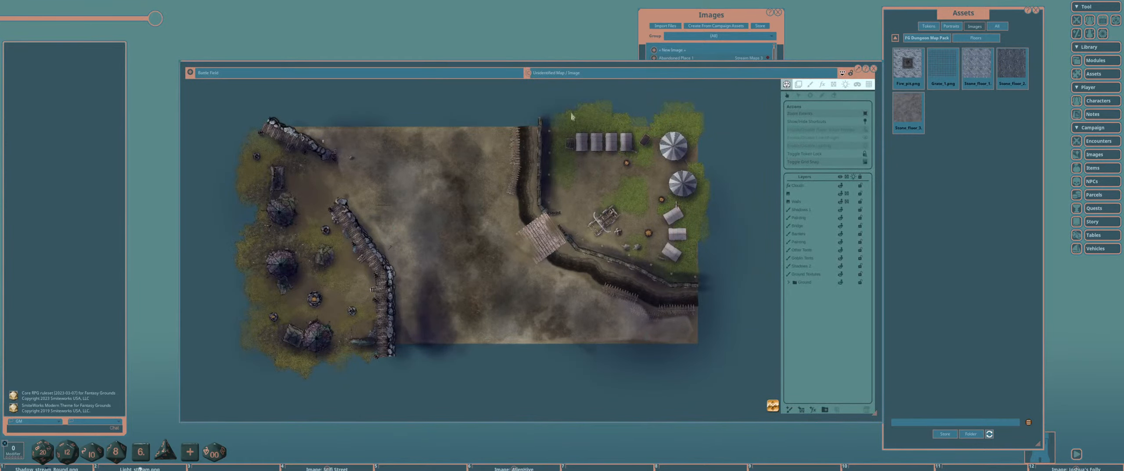
pyautogui.click(874, 69)
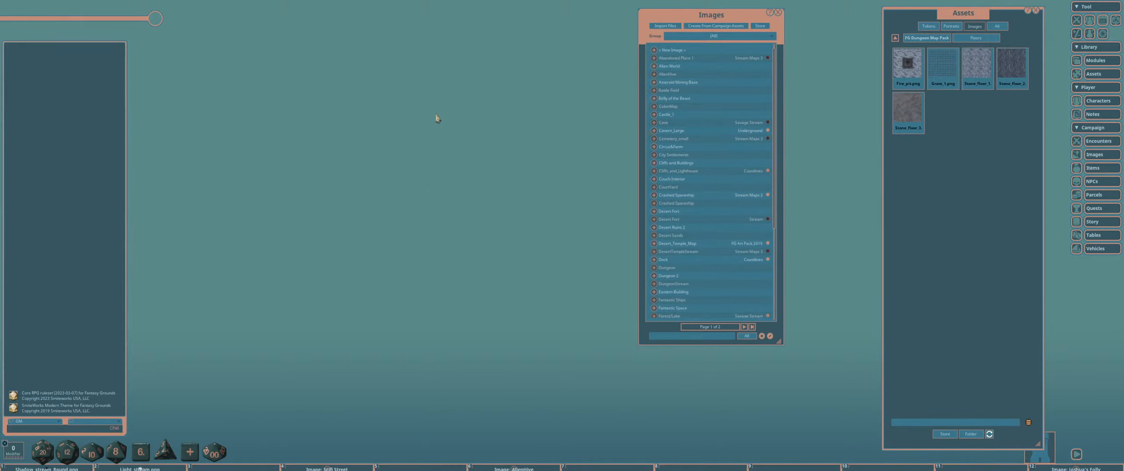
# Examine the tents, farm buildings and pier of the circus and farm map, close it and look further down the Images list.
pyautogui.scroll(5, 426, 180)
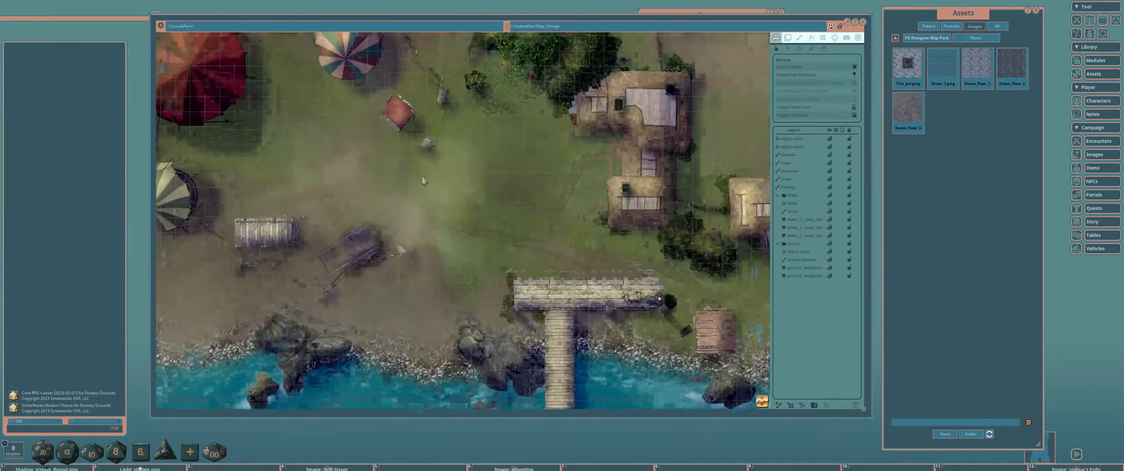
pyautogui.scroll(3, 485, 189)
pyautogui.scroll(-5, 484, 190)
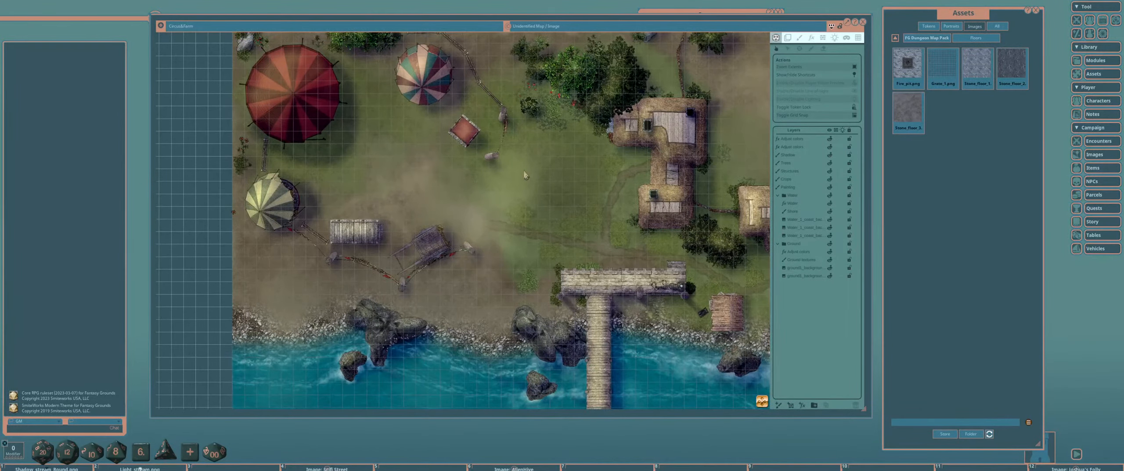
pyautogui.moveTo(584, 147); pyautogui.dragTo(431, 152)
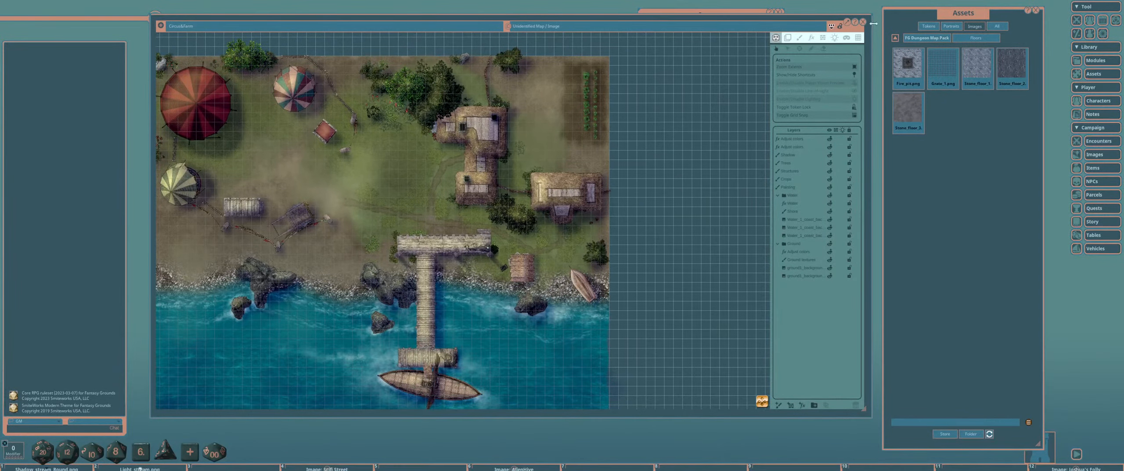
pyautogui.click(864, 21)
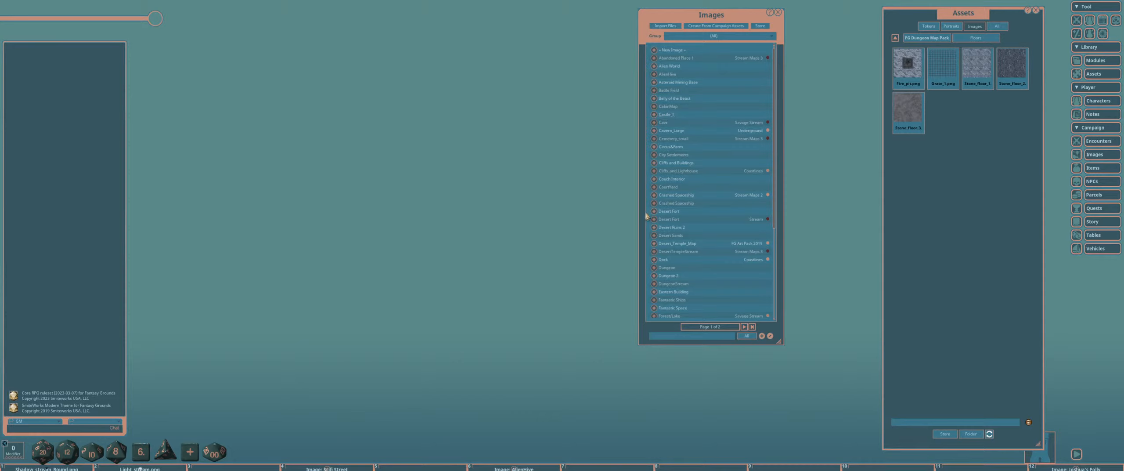
pyautogui.scroll(-1, 678, 251)
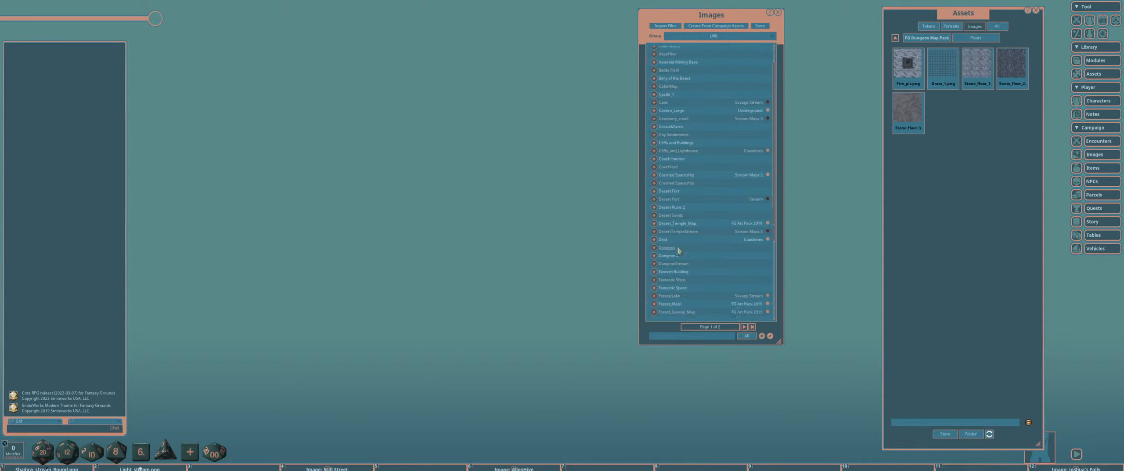
# Look further down the Images list, view the rooms of the Dungeon map and close it.
pyautogui.scroll(-1, 697, 254)
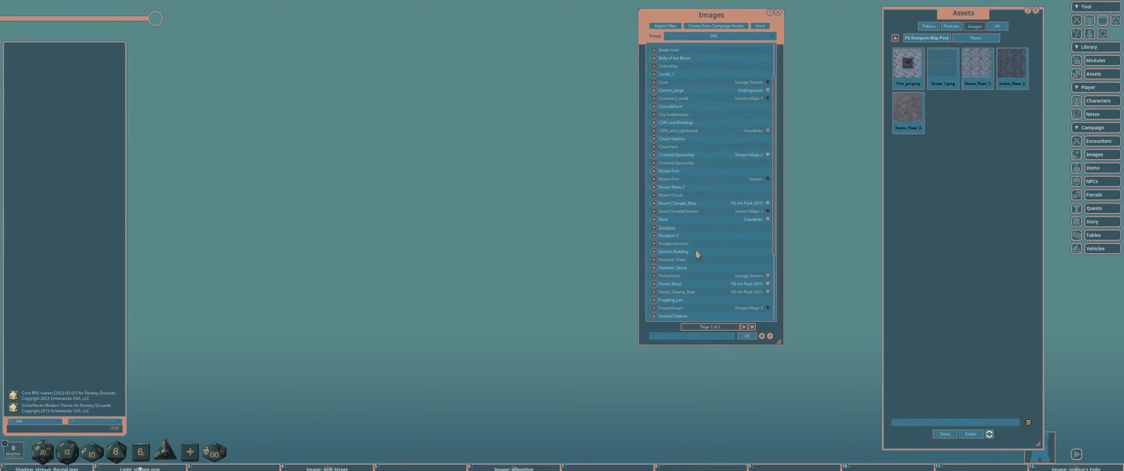
pyautogui.scroll(-1, 697, 254)
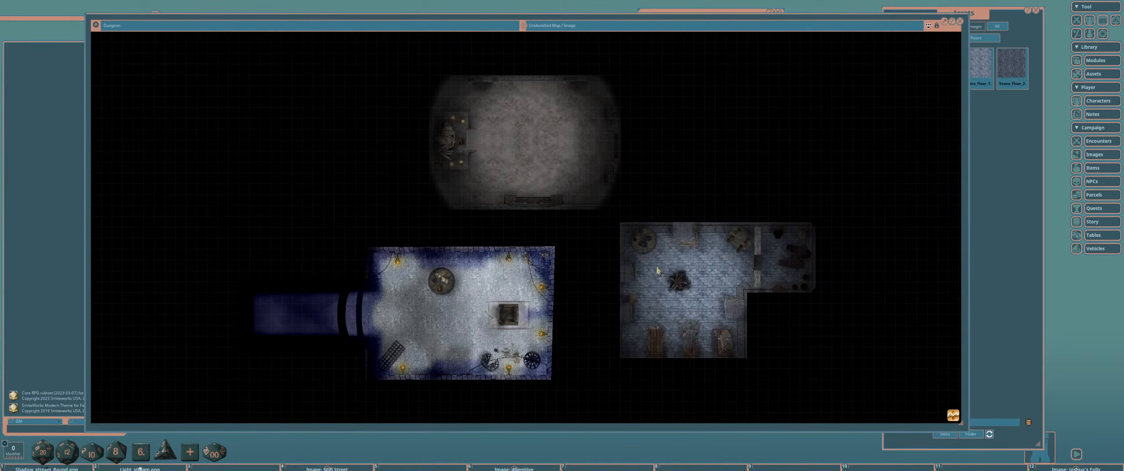
pyautogui.click(960, 21)
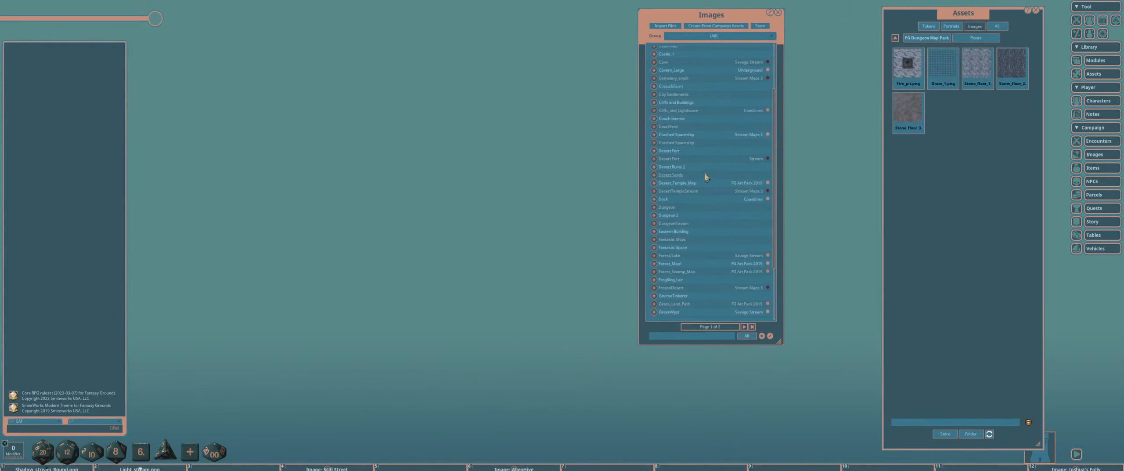
# Open the Dungeon 2 map and examine its torch-lit rooms and corridor from several distances.
pyautogui.click(655, 215)
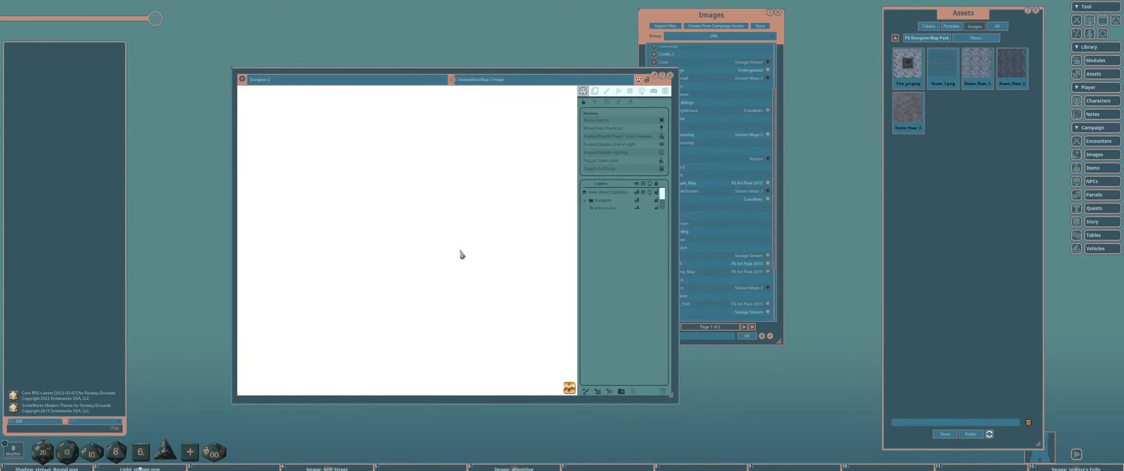
pyautogui.scroll(-3, 480, 255)
pyautogui.moveTo(309, 190); pyautogui.dragTo(405, 223)
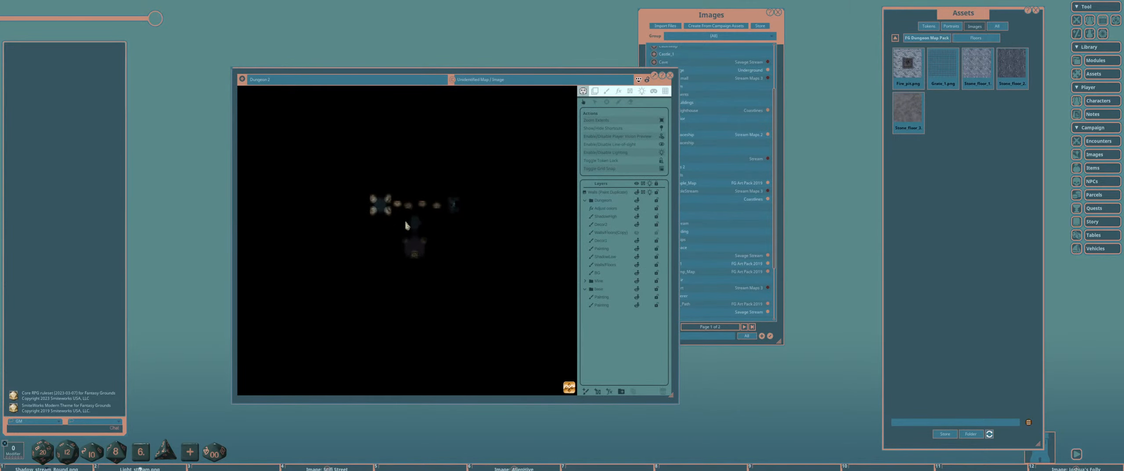
pyautogui.scroll(8, 405, 222)
pyautogui.scroll(-2, 442, 217)
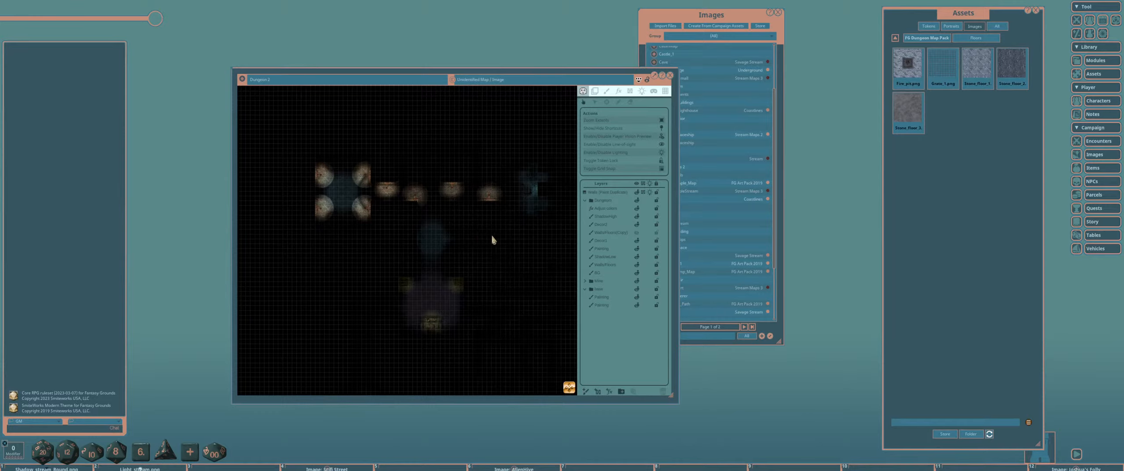
pyautogui.scroll(10, 483, 232)
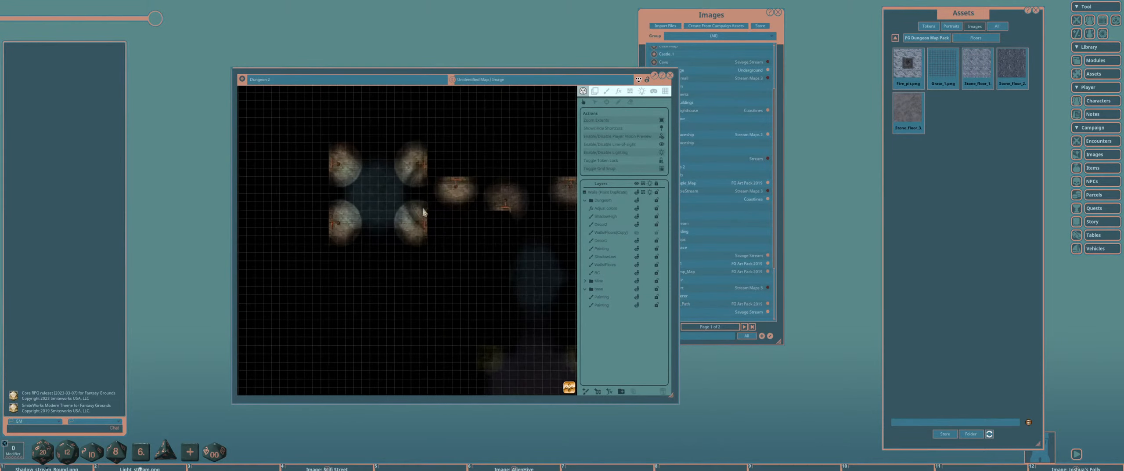
pyautogui.scroll(-6, 425, 217)
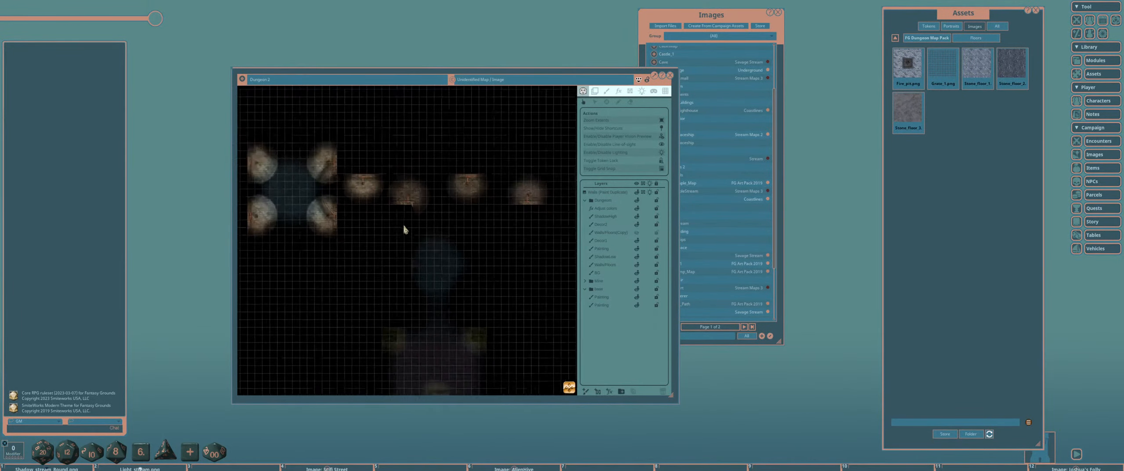
pyautogui.moveTo(485, 258)
pyautogui.mouseDown()
pyautogui.moveTo(414, 217)
pyautogui.moveTo(484, 269)
pyautogui.mouseUp()
# Turn off the player vision preview on the Dungeon 2 map and examine the full layout of rooms and corridors.
pyautogui.click(662, 153)
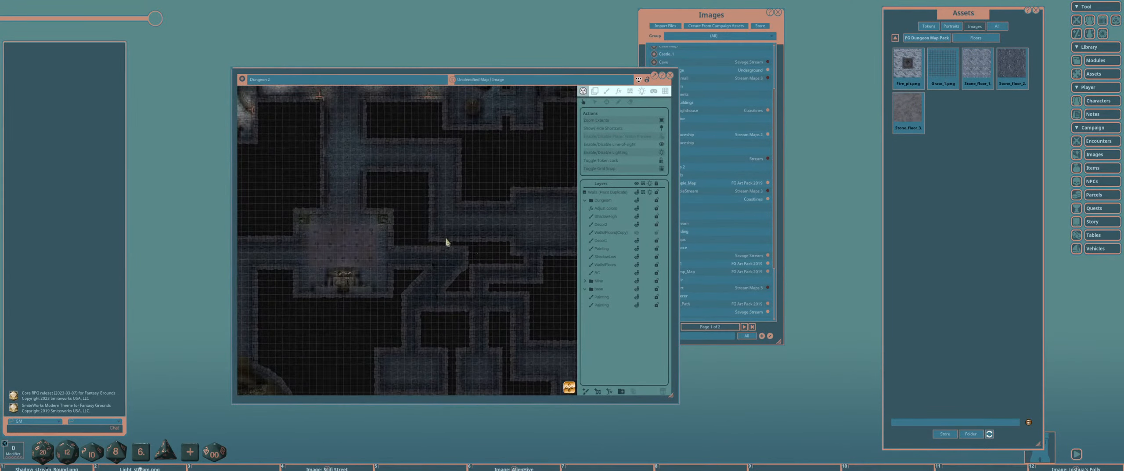
pyautogui.scroll(2, 446, 243)
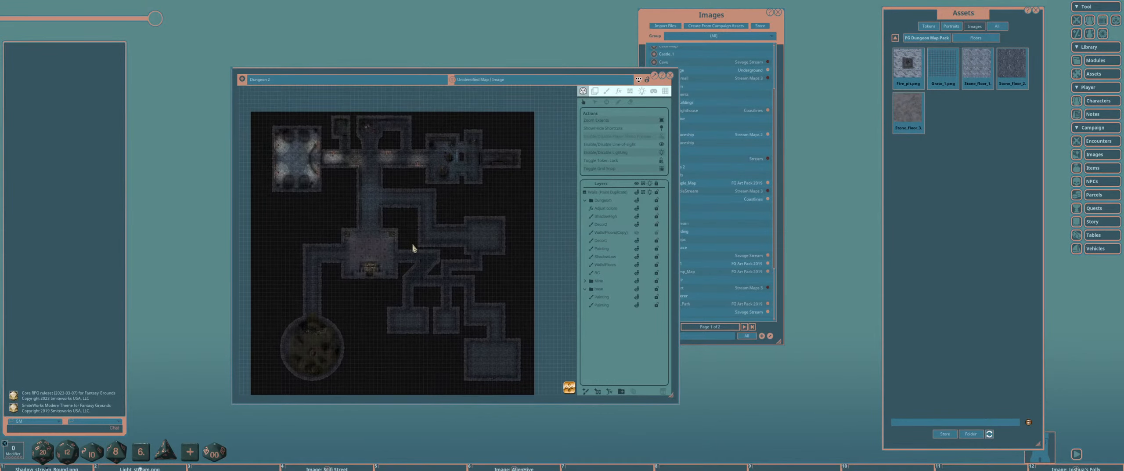
pyautogui.scroll(4, 318, 157)
pyautogui.scroll(-3, 355, 203)
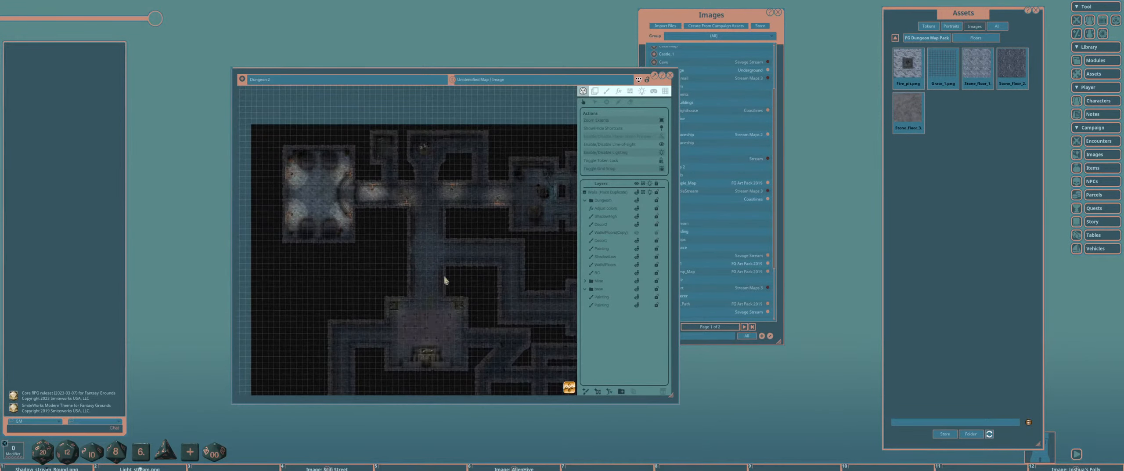
# Collapse the expanded layer folders, hide the Dungeon folder and examine the cave version of the same tunnels.
pyautogui.click(586, 200)
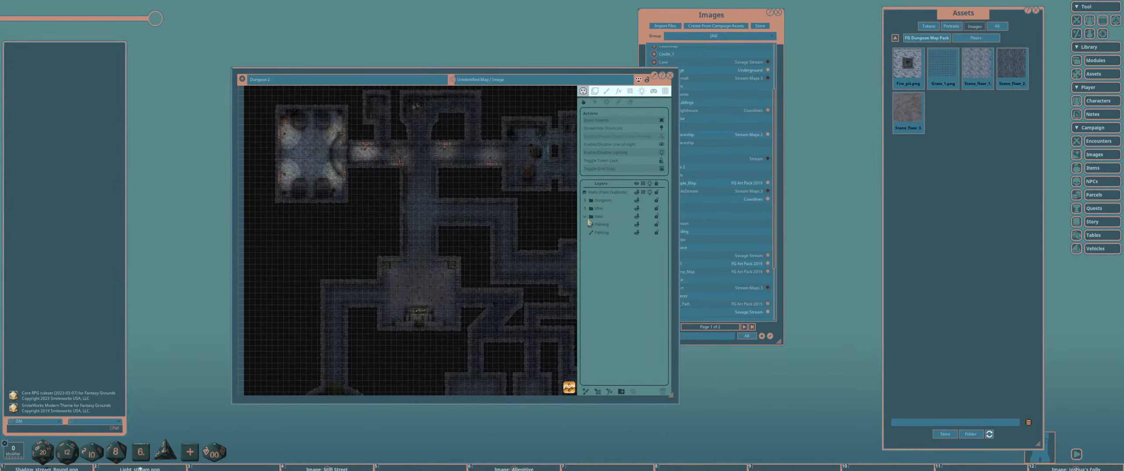
pyautogui.click(586, 217)
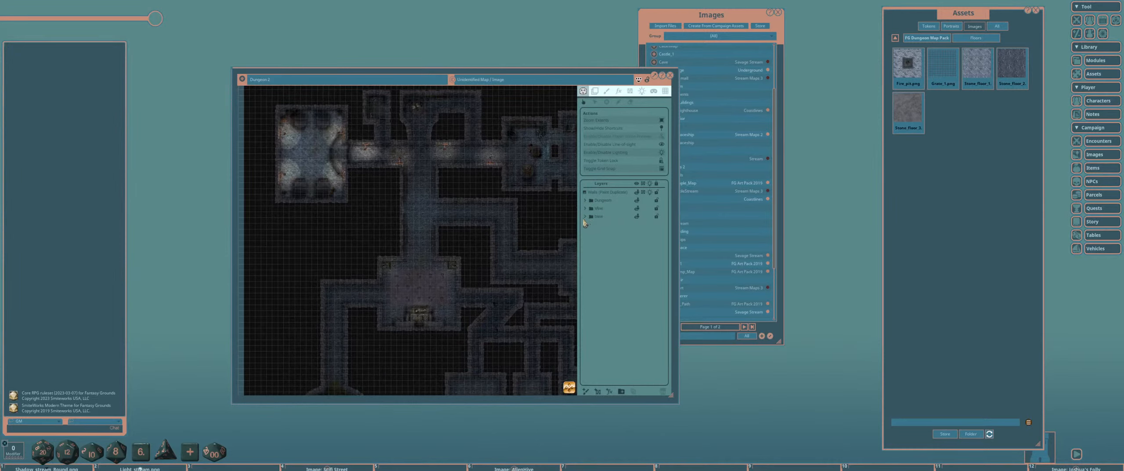
pyautogui.click(636, 200)
pyautogui.scroll(-3, 467, 215)
pyautogui.scroll(4, 461, 226)
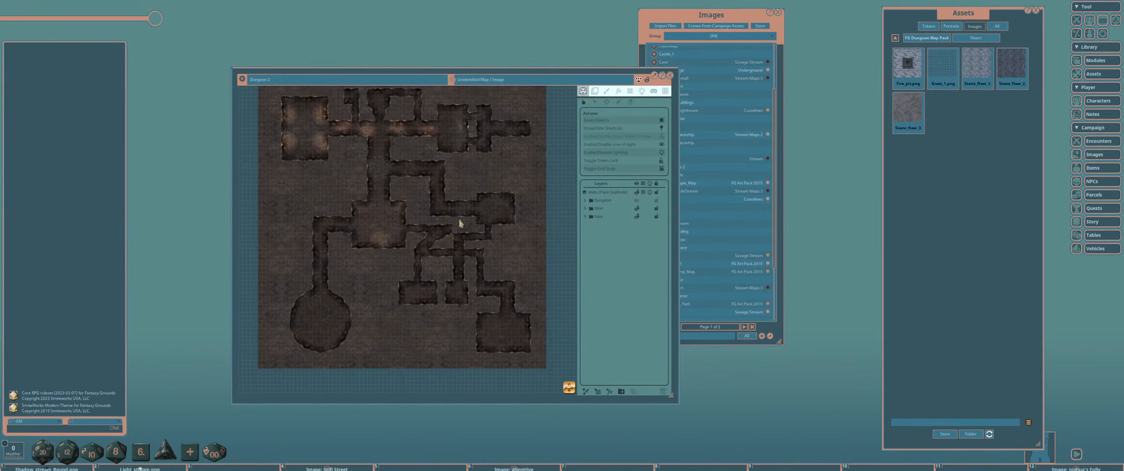
pyautogui.scroll(5, 461, 224)
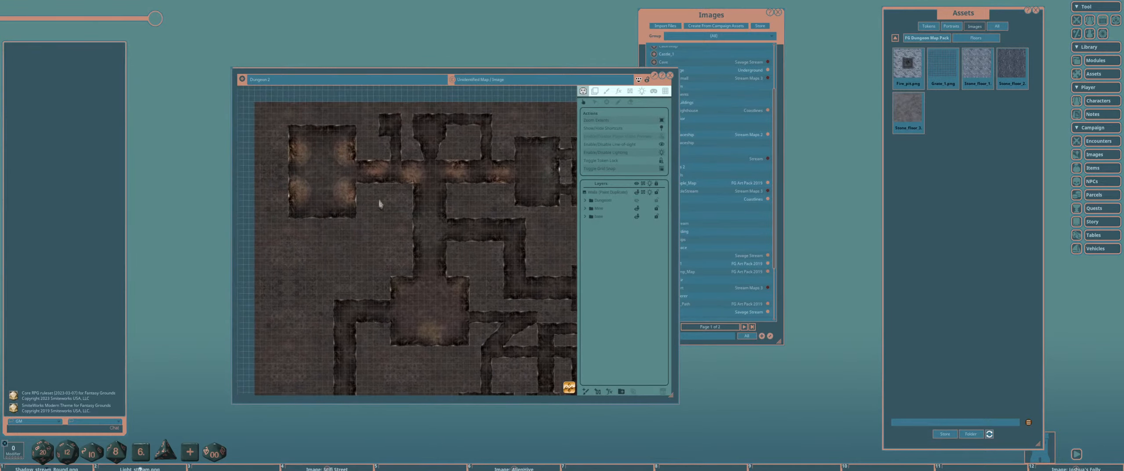
pyautogui.scroll(-3, 338, 183)
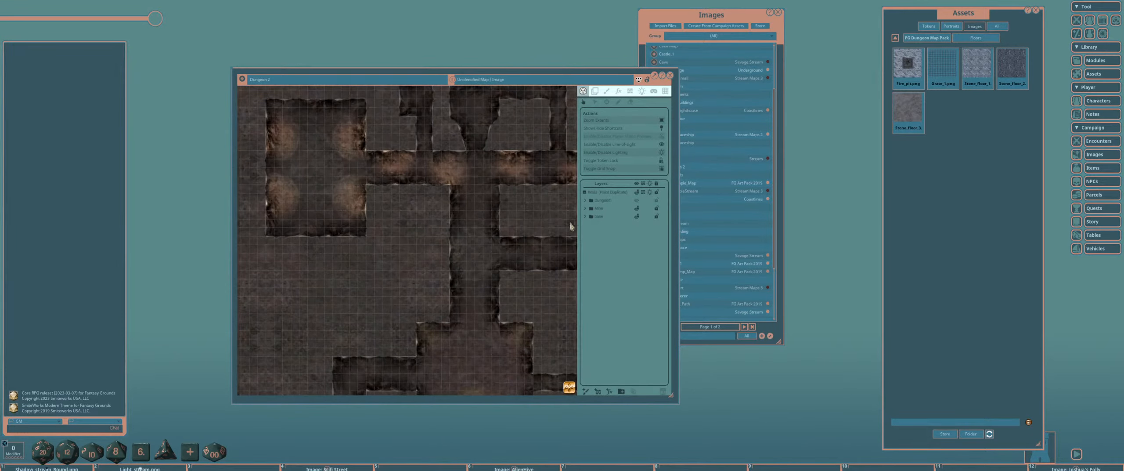
# Hide the layer folder holding the cave version and switch off the map's lighting.
pyautogui.click(636, 208)
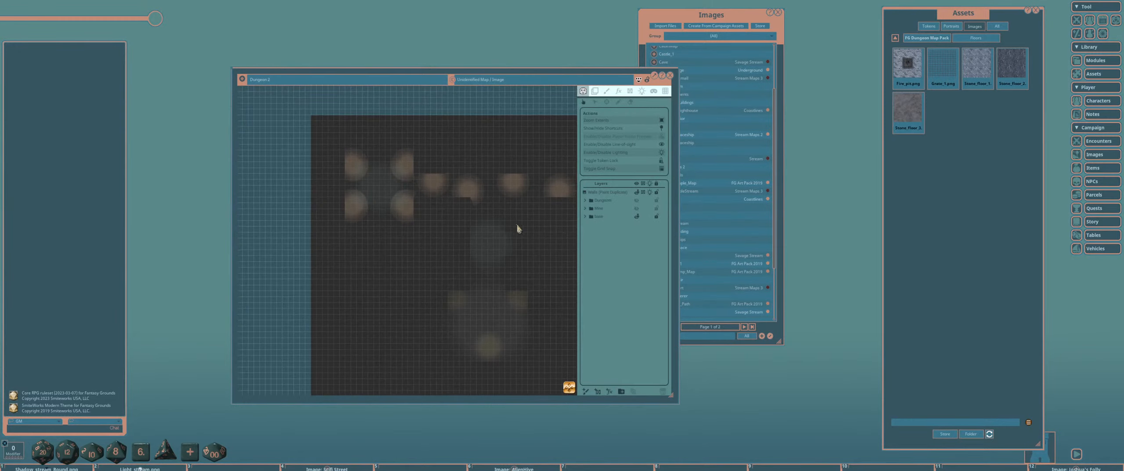
pyautogui.click(662, 154)
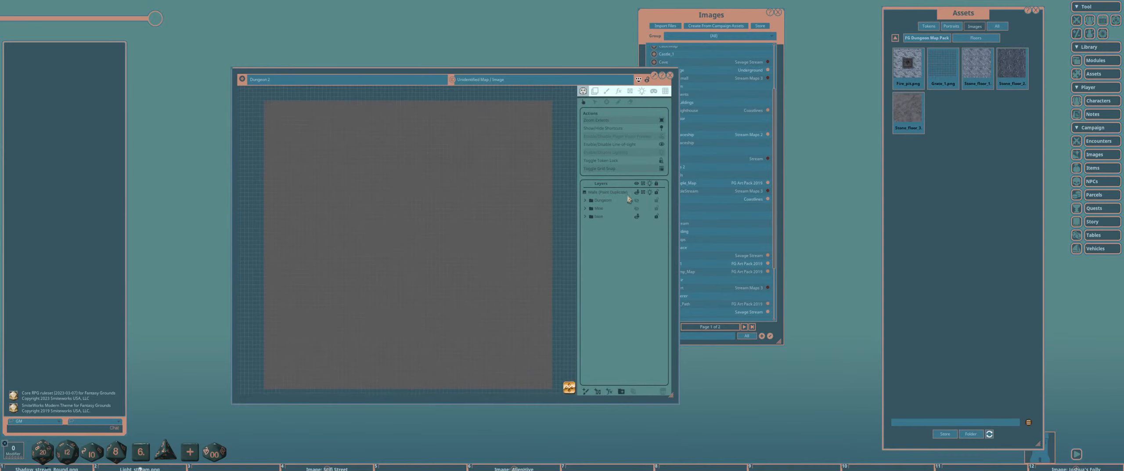
pyautogui.click(662, 137)
pyautogui.click(661, 152)
pyautogui.click(662, 153)
# Check the contents of the cave layer folder and restore the visibility of the hidden folders.
pyautogui.click(585, 208)
pyautogui.click(585, 208)
pyautogui.click(637, 209)
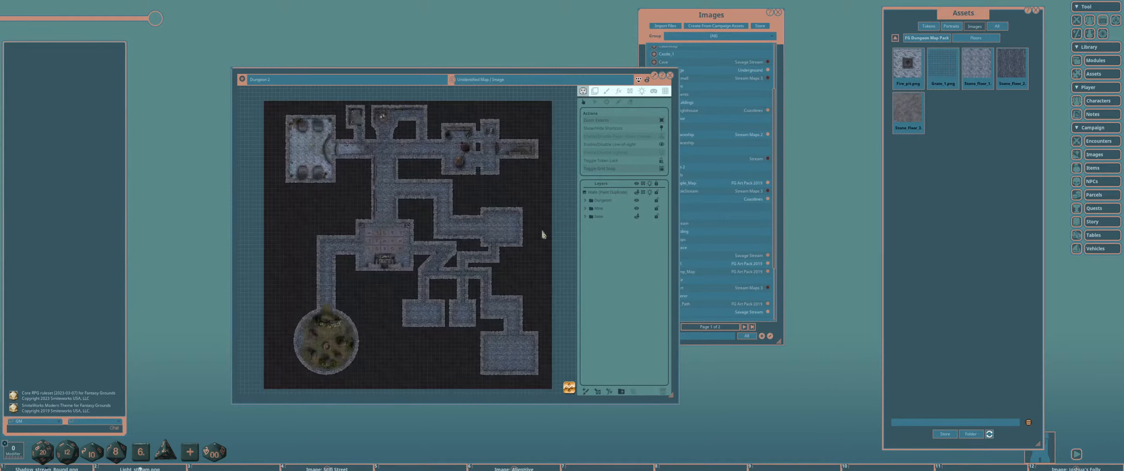
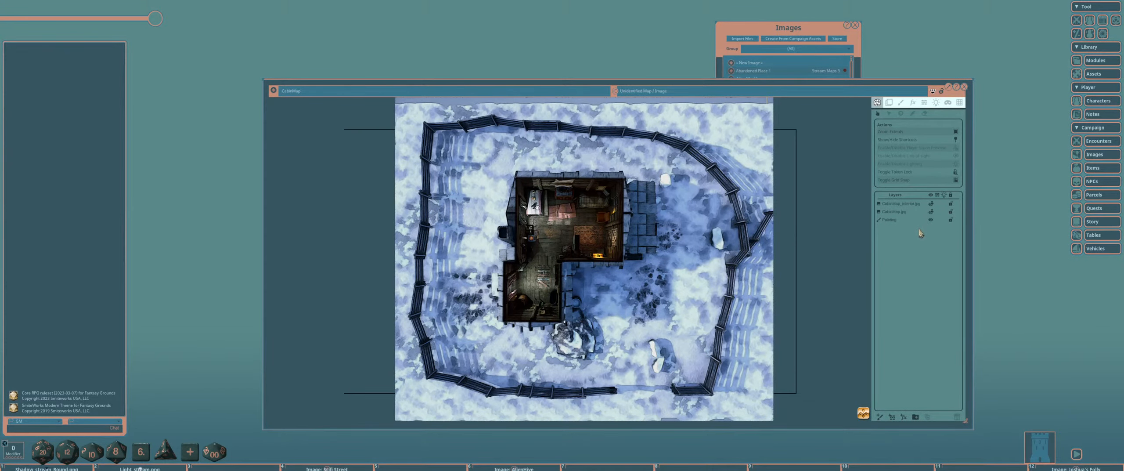
# Delete the Painting layer from the CabinMap image and close the map.
pyautogui.click(889, 220)
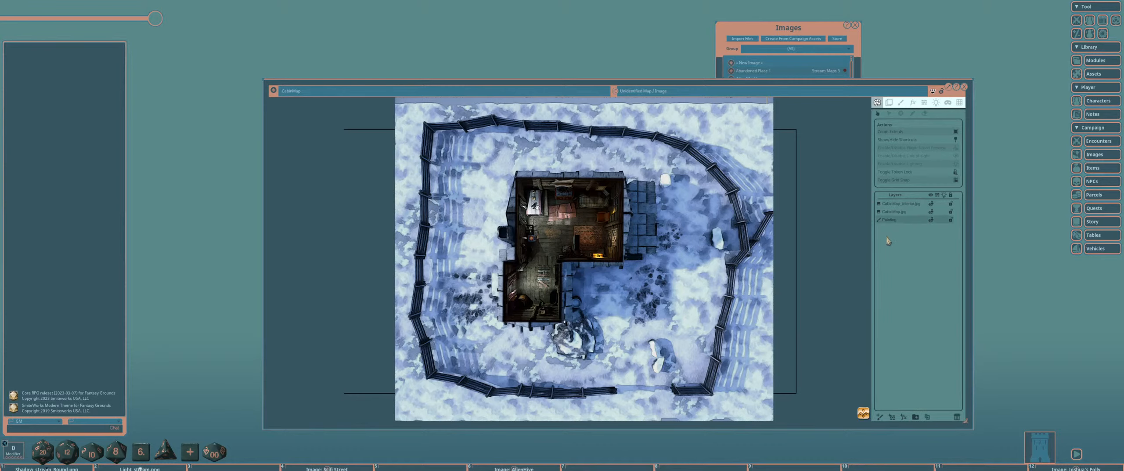
pyautogui.click(958, 418)
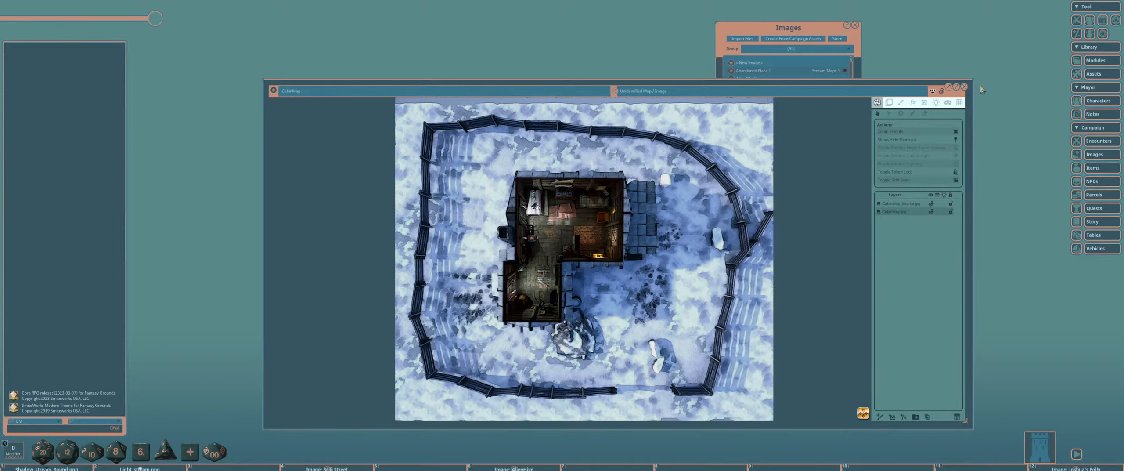
pyautogui.click(965, 88)
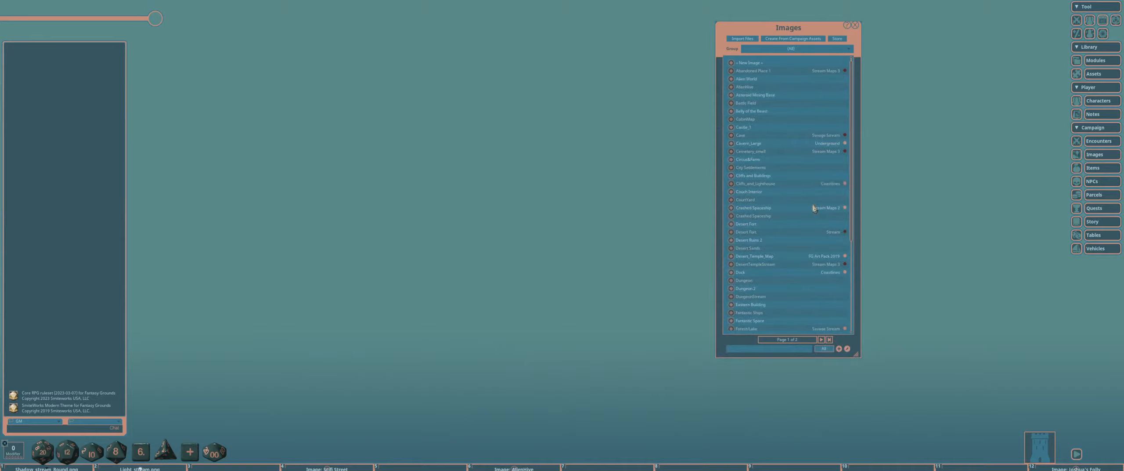
# Examine the island town, walled castle and harbour of the City Settlements map and close it.
pyautogui.scroll(-1, 815, 209)
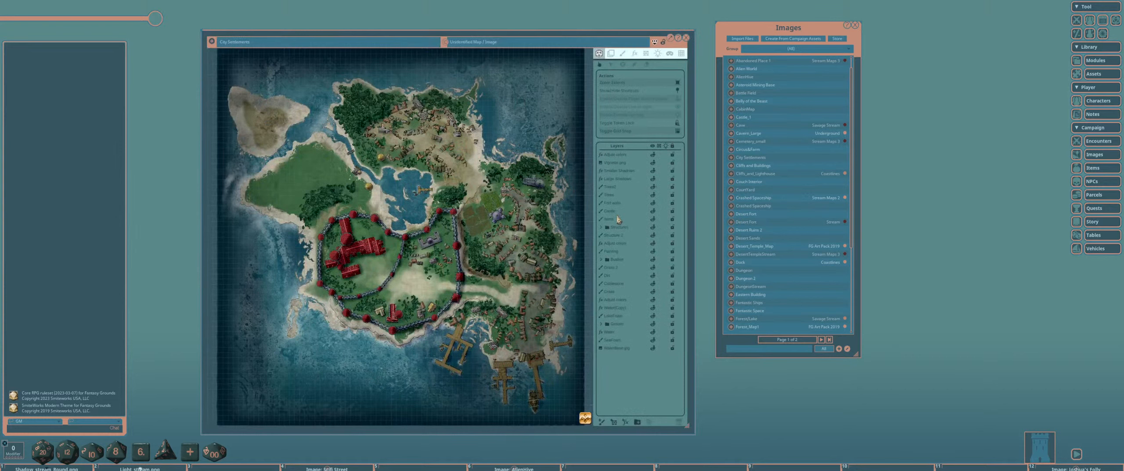
pyautogui.scroll(5, 538, 222)
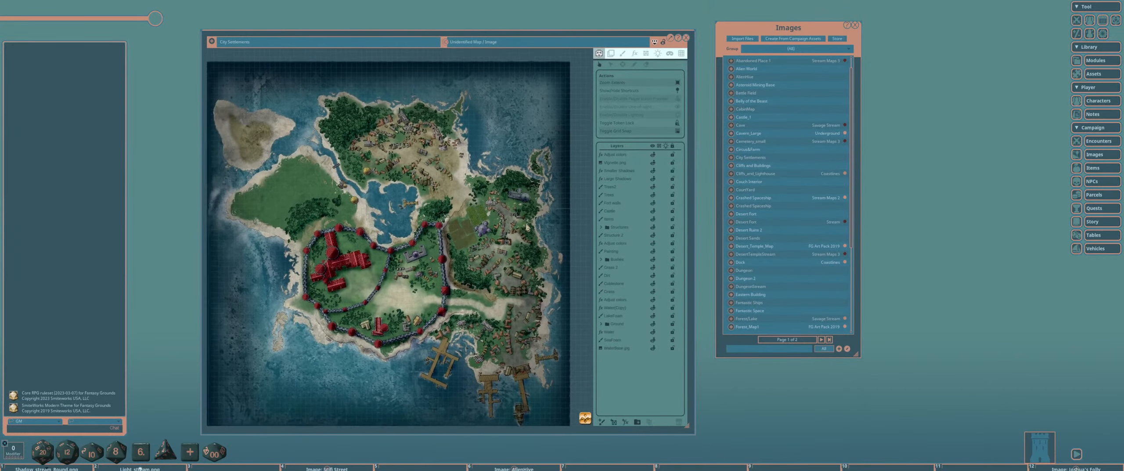
pyautogui.scroll(3, 527, 226)
pyautogui.scroll(-8, 526, 226)
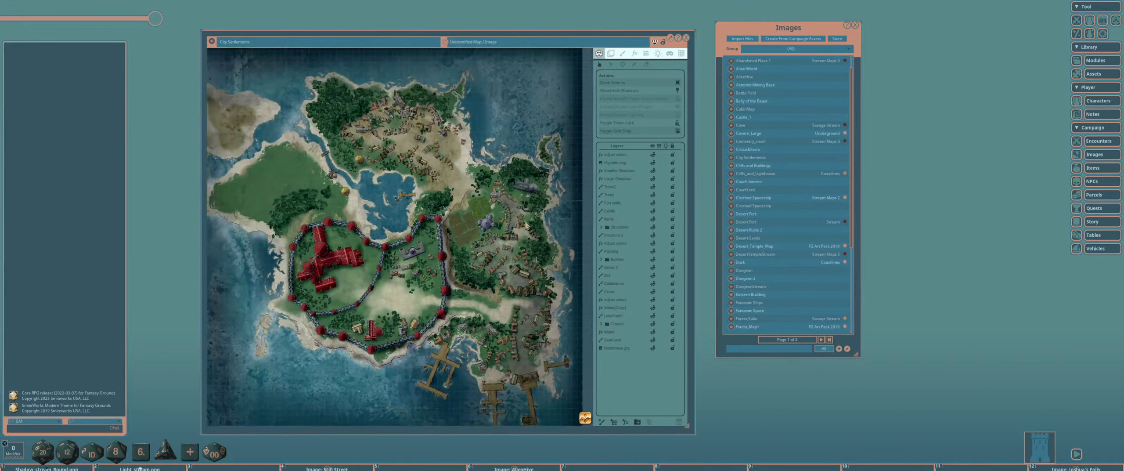
pyautogui.click(686, 38)
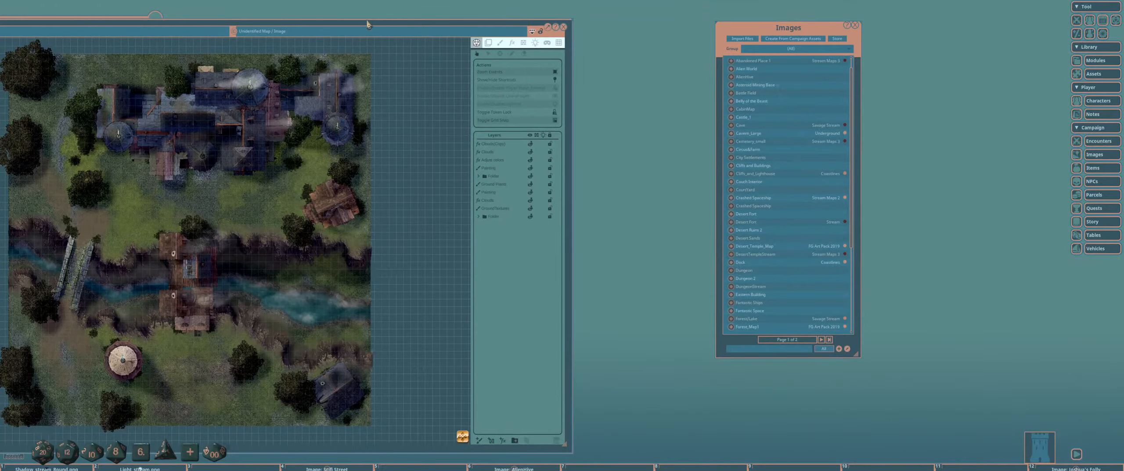
# Move the Cliffs and Buildings map fully into view and examine its manor, river gorge, bridges and surrounding buildings.
pyautogui.moveTo(371, 24); pyautogui.dragTo(633, 22)
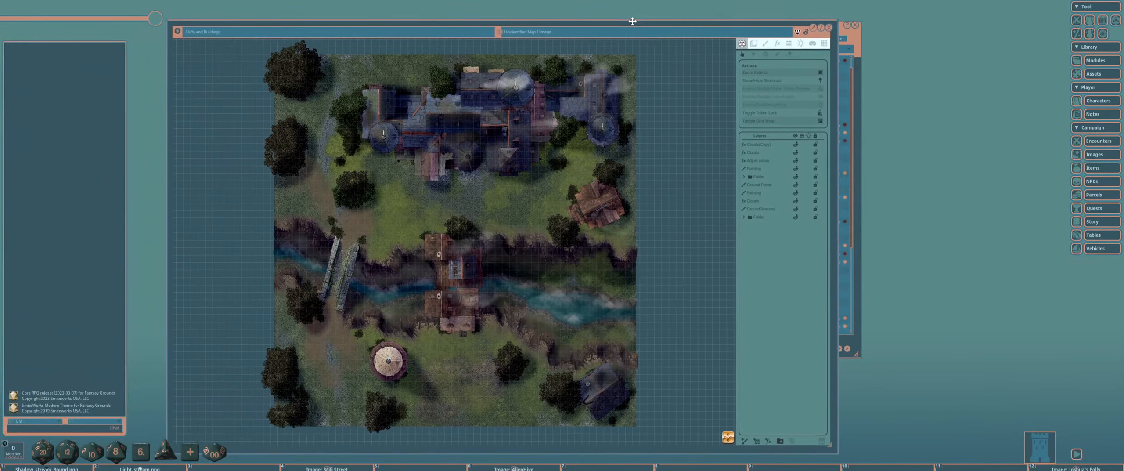
pyautogui.scroll(3, 483, 167)
pyautogui.scroll(-3, 484, 169)
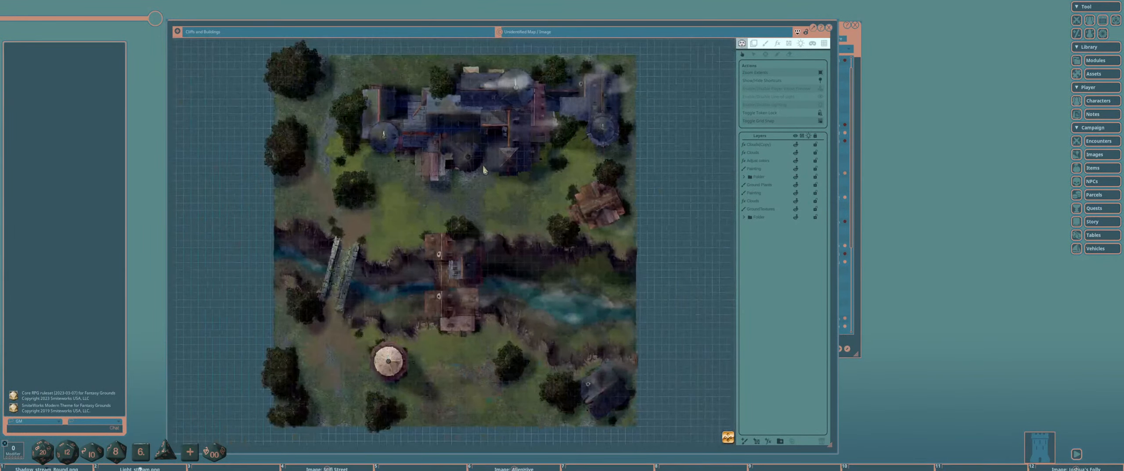
pyautogui.scroll(3, 483, 169)
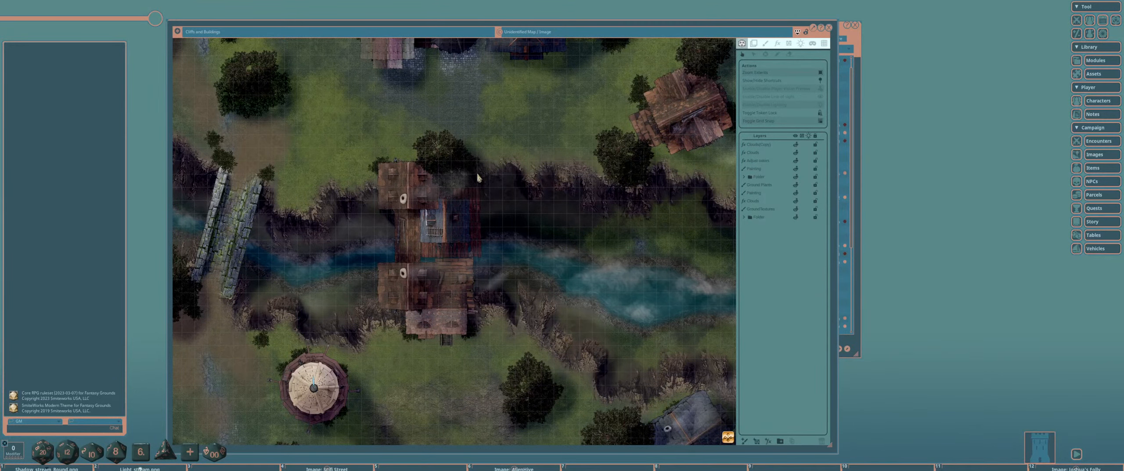
pyautogui.moveTo(367, 164); pyautogui.dragTo(482, 168)
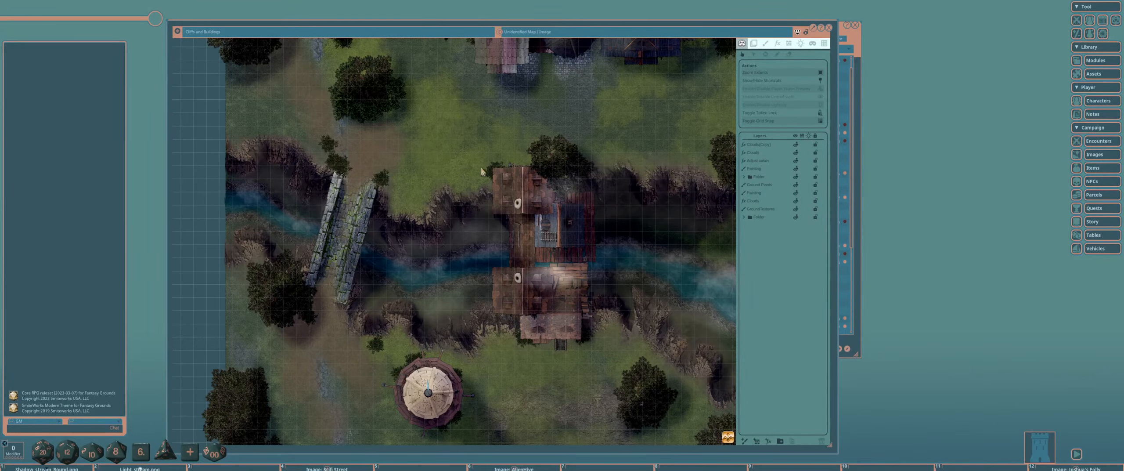
pyautogui.scroll(-2, 482, 170)
pyautogui.moveTo(614, 181); pyautogui.dragTo(465, 173)
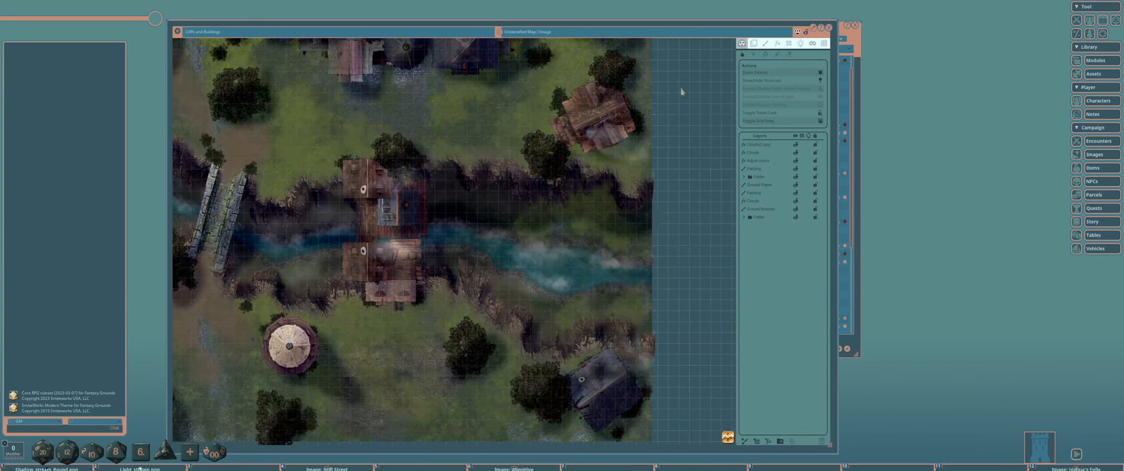
# Close the Cliffs and Buildings map and move the Images window beside the sidebar.
pyautogui.click(766, 44)
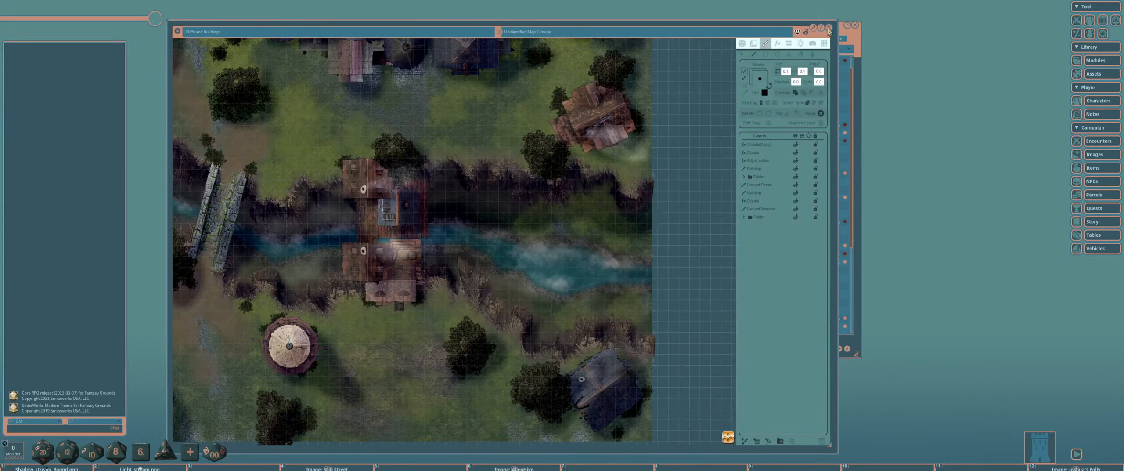
pyautogui.click(829, 28)
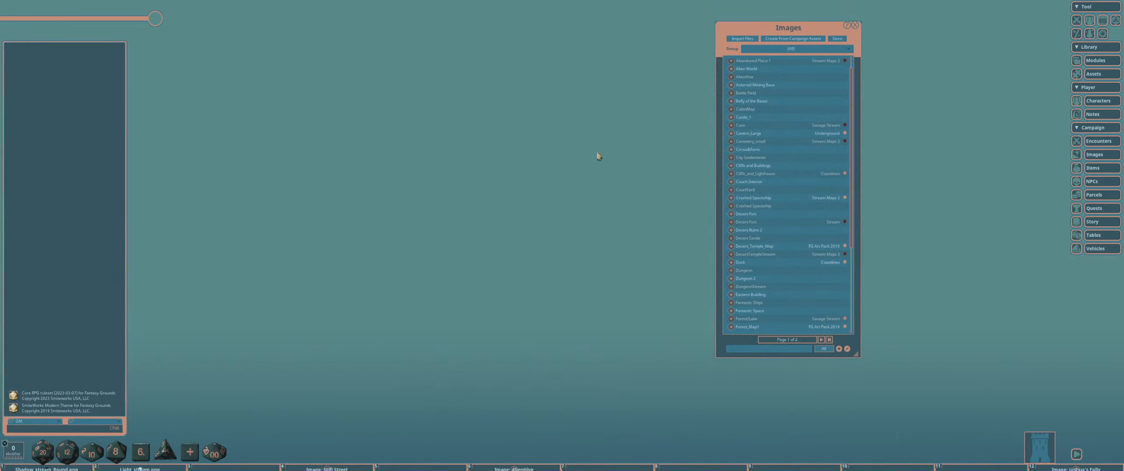
pyautogui.moveTo(745, 31); pyautogui.dragTo(943, 36)
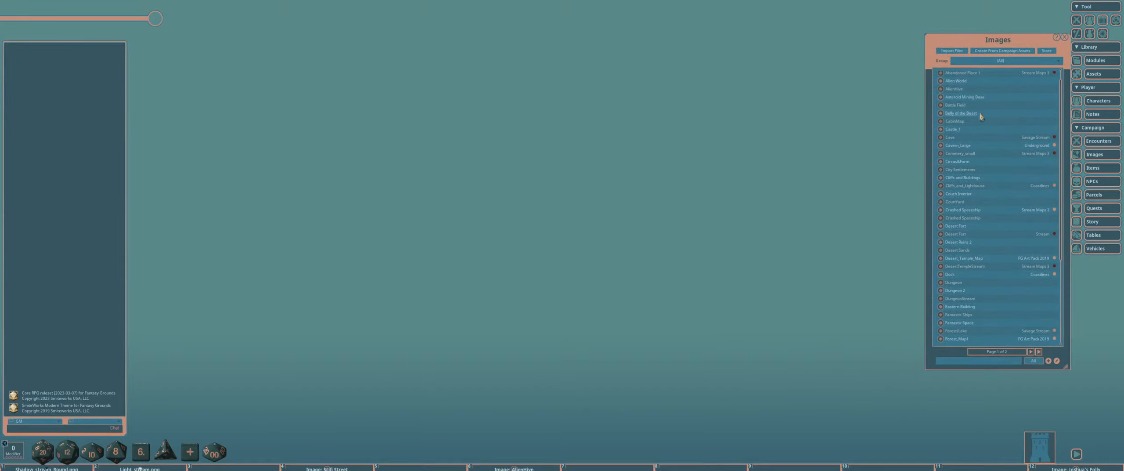
# Open the <New Image> map from the Images list and delete all of its layers.
pyautogui.rightClick(1016, 108)
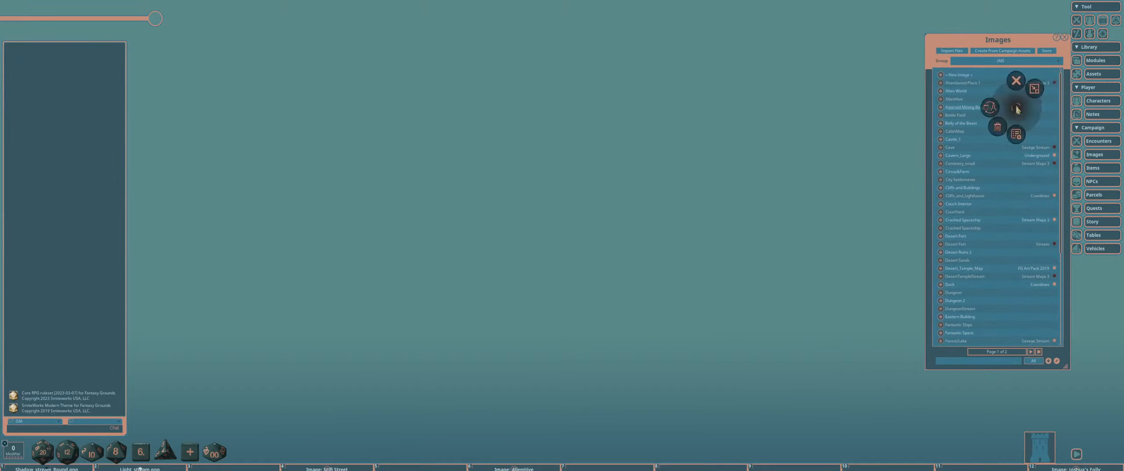
pyautogui.click(940, 75)
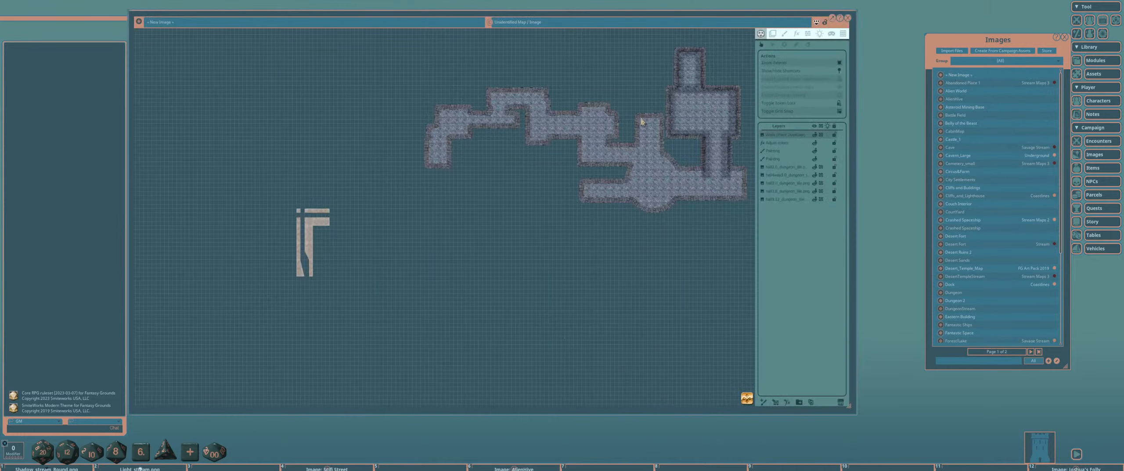
pyautogui.moveTo(633, 125); pyautogui.dragTo(523, 153)
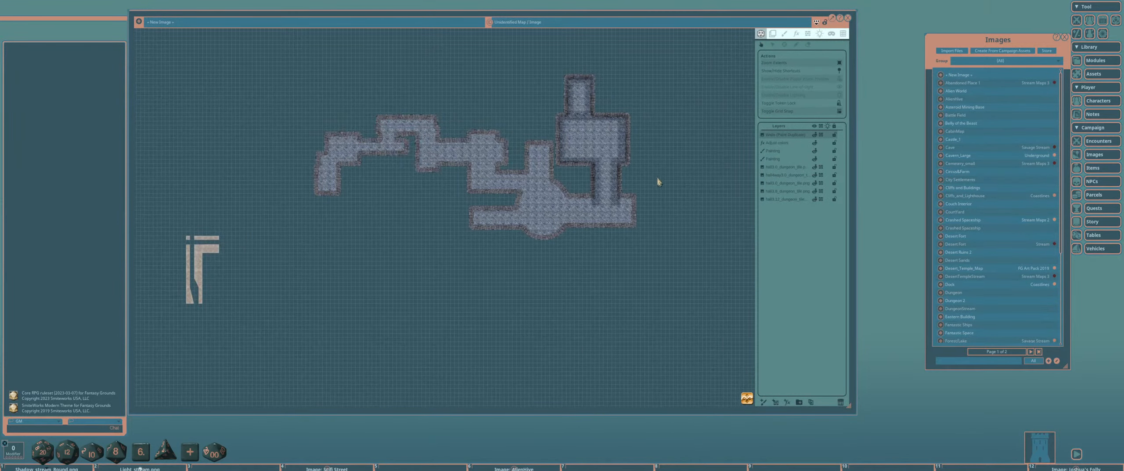
pyautogui.keyDown('shift'); pyautogui.click(789, 199); pyautogui.keyUp('shift')
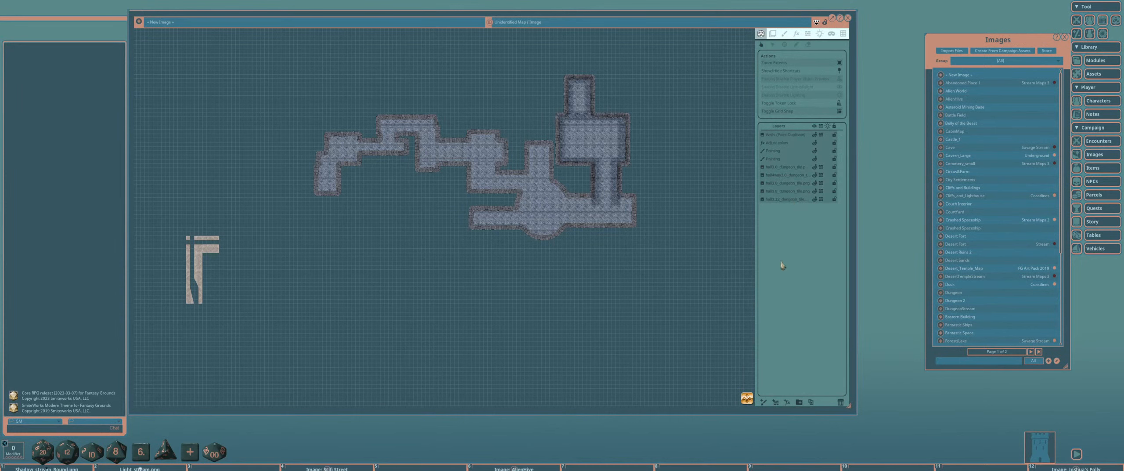
pyautogui.click(840, 403)
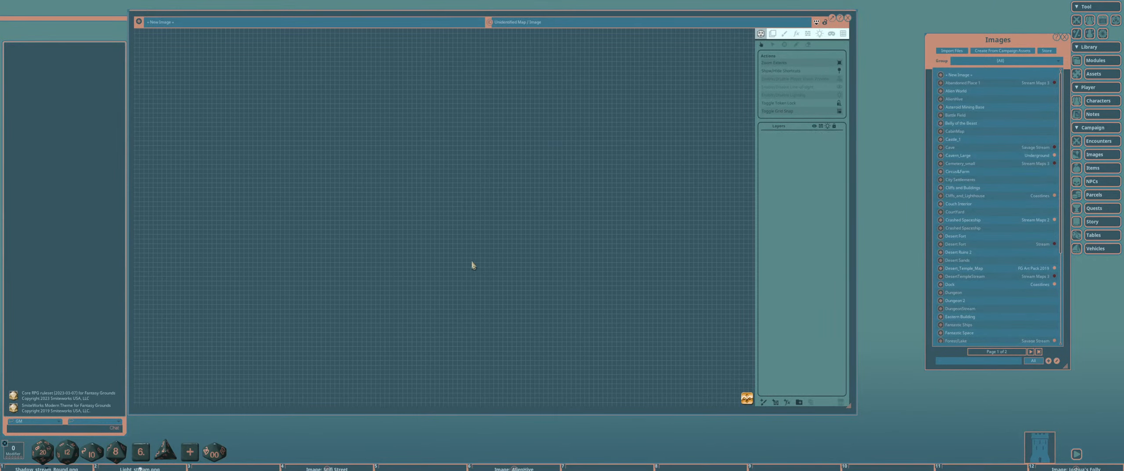
# Set up painting on the blank map with a black outline and white fill, using the ellipse shape.
pyautogui.scroll(3, 522, 225)
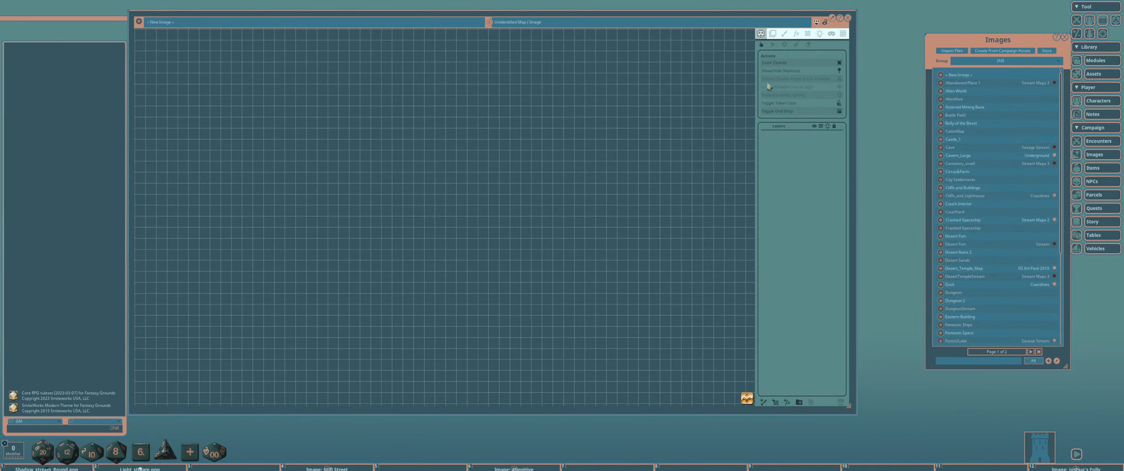
pyautogui.click(784, 33)
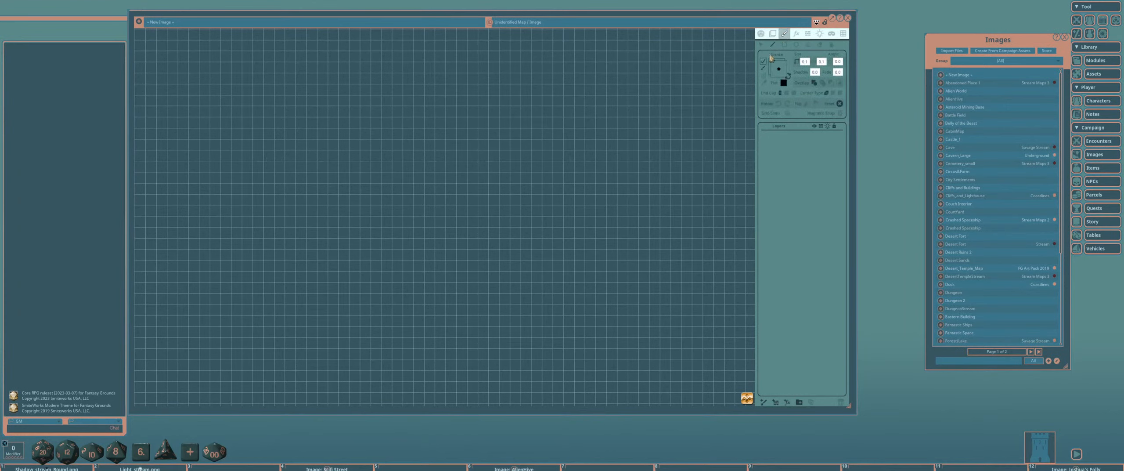
pyautogui.click(788, 76)
pyautogui.click(789, 76)
pyautogui.click(789, 77)
pyautogui.click(765, 70)
pyautogui.click(796, 44)
# Draw a large circle about 22 grid squares across near the middle of the empty map.
pyautogui.scroll(1, 440, 143)
pyautogui.click(440, 143)
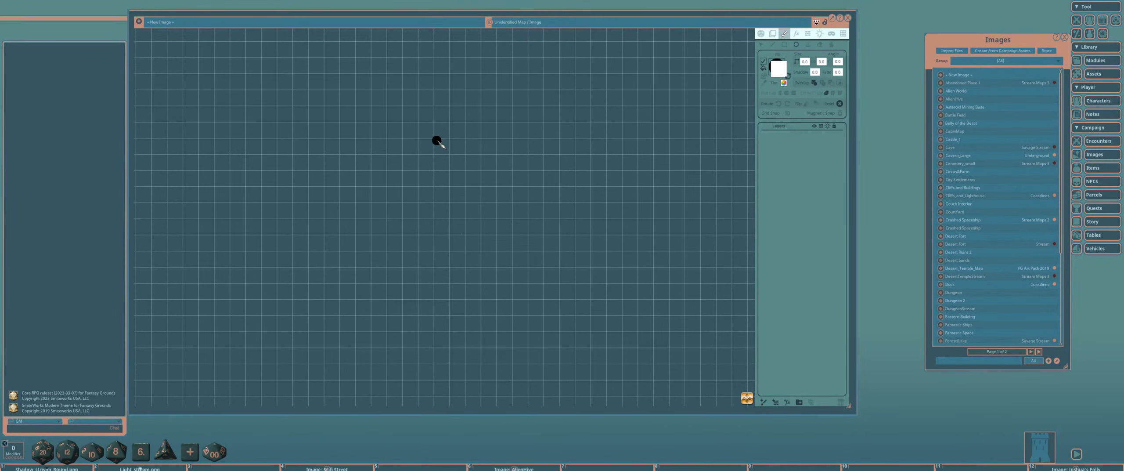
pyautogui.moveTo(440, 144)
pyautogui.mouseDown()
pyautogui.moveTo(540, 170)
pyautogui.moveTo(501, 160)
pyautogui.mouseUp()
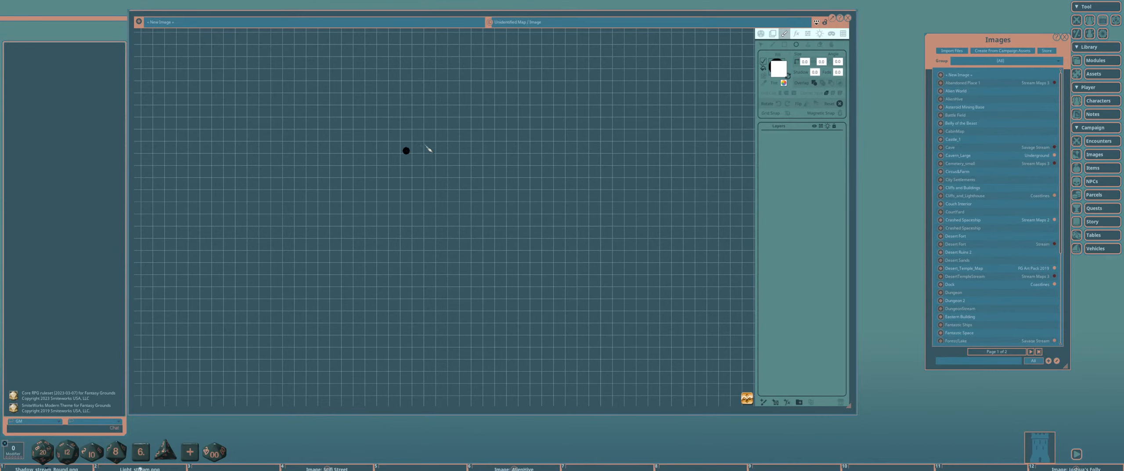
pyautogui.keyDown('ctrl'); pyautogui.click(421, 141); pyautogui.keyUp('ctrl')
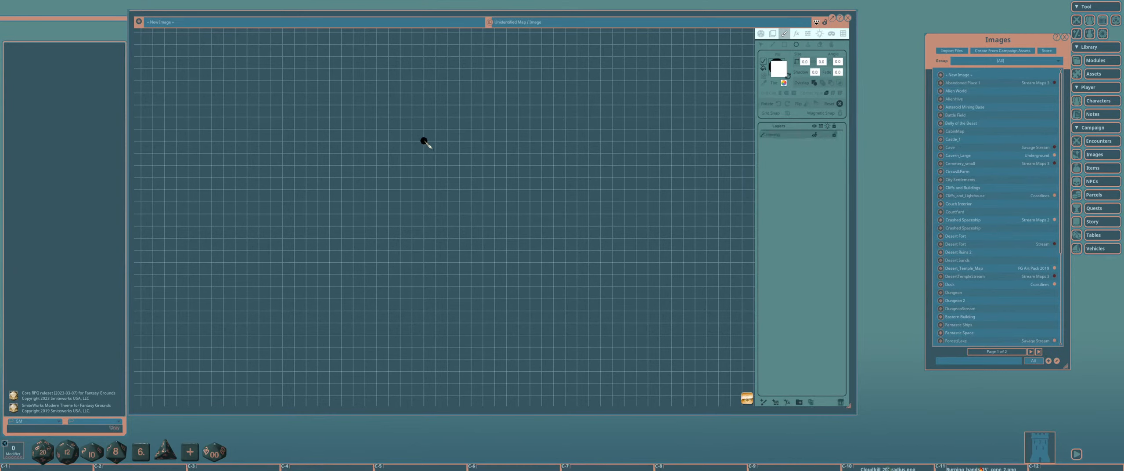
pyautogui.moveTo(424, 140)
pyautogui.mouseDown()
pyautogui.moveTo(449, 175)
pyautogui.moveTo(522, 218)
pyautogui.moveTo(477, 201)
pyautogui.moveTo(507, 228)
pyautogui.moveTo(468, 212)
pyautogui.moveTo(629, 276)
pyautogui.moveTo(435, 160)
pyautogui.moveTo(677, 265)
pyautogui.moveTo(595, 211)
pyautogui.moveTo(459, 156)
pyautogui.moveTo(672, 259)
pyautogui.moveTo(549, 193)
pyautogui.moveTo(557, 198)
pyautogui.moveTo(444, 159)
pyautogui.moveTo(572, 230)
pyautogui.moveTo(459, 183)
pyautogui.moveTo(472, 198)
pyautogui.mouseUp()
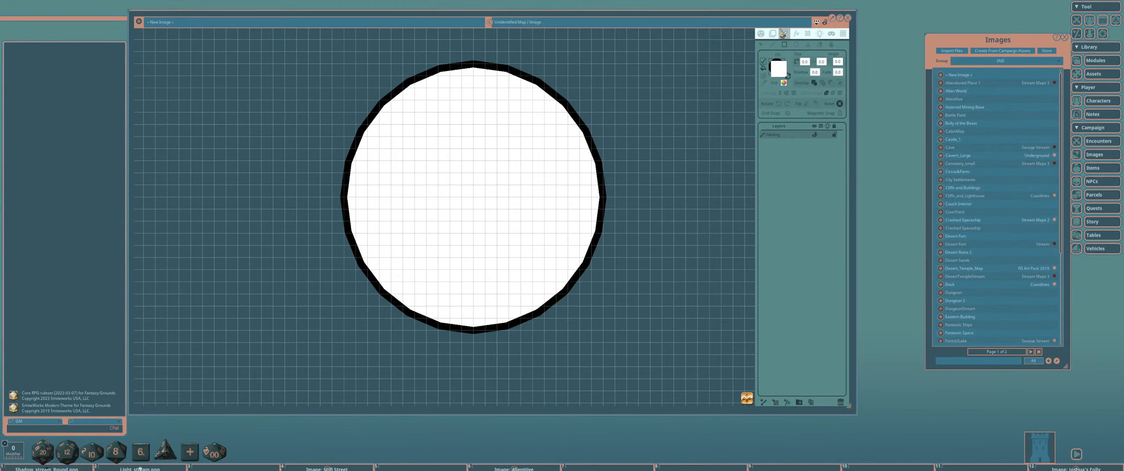
# Scale the large circle down to about 3.3 grid squares across.
pyautogui.click(774, 34)
pyautogui.scroll(-3, 551, 164)
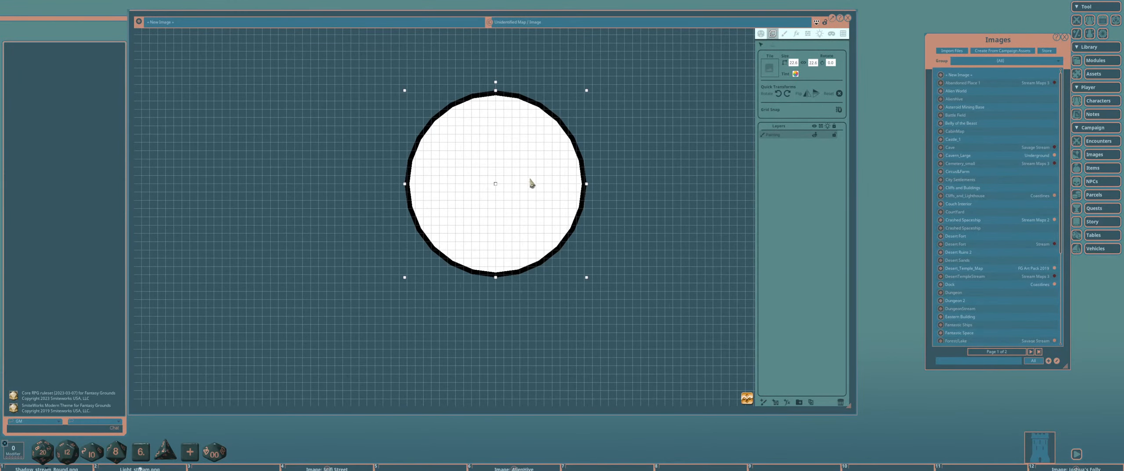
pyautogui.scroll(2, 548, 174)
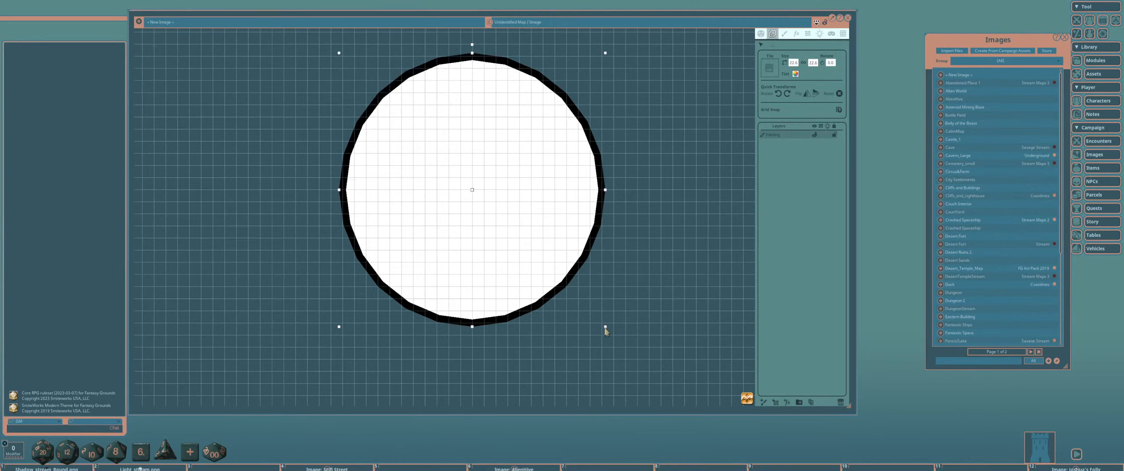
pyautogui.moveTo(606, 328); pyautogui.dragTo(501, 207)
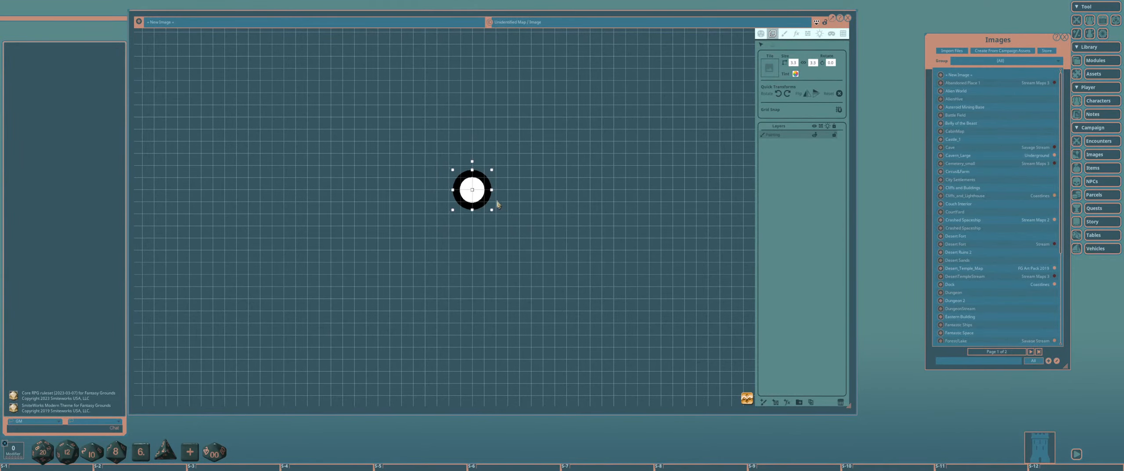
pyautogui.scroll(5, 491, 214)
pyautogui.scroll(-5, 491, 214)
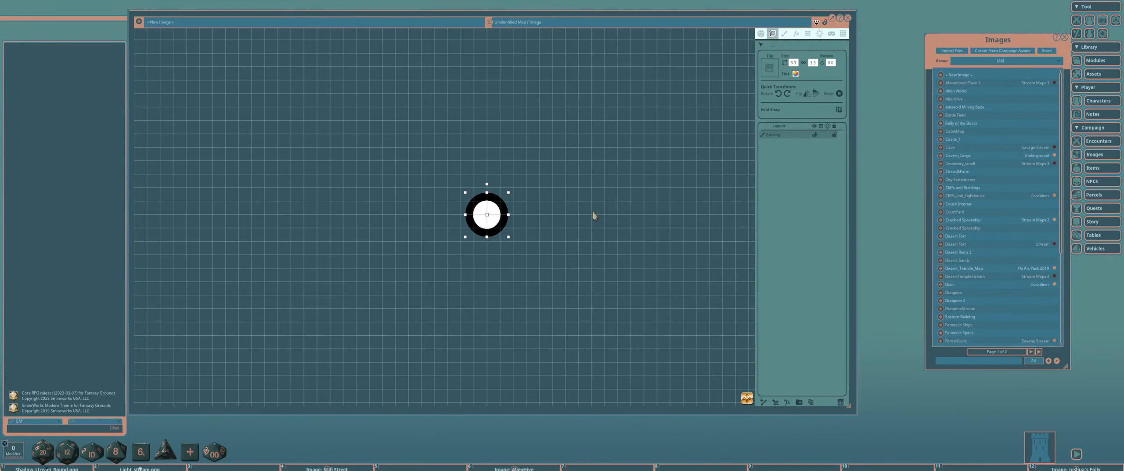
pyautogui.moveTo(567, 220); pyautogui.dragTo(503, 210)
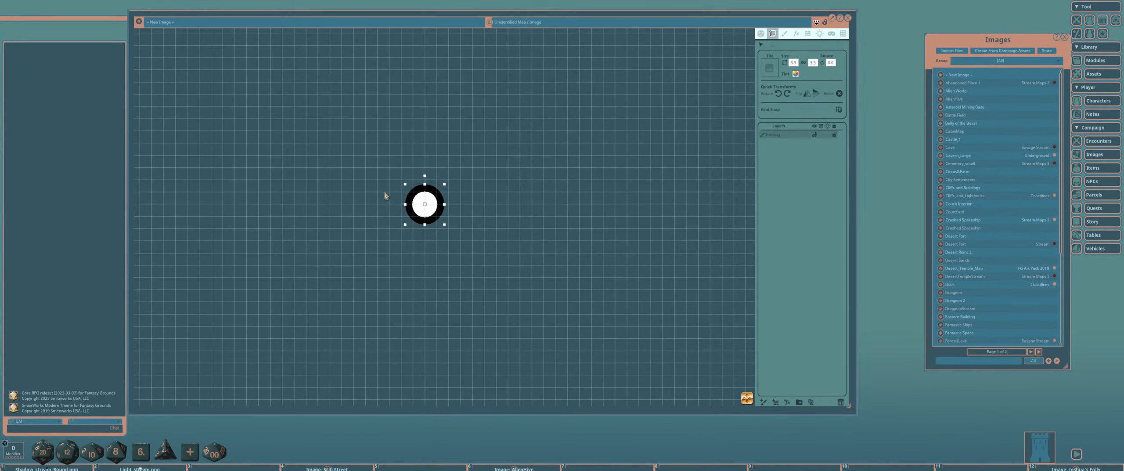
pyautogui.scroll(3, 404, 179)
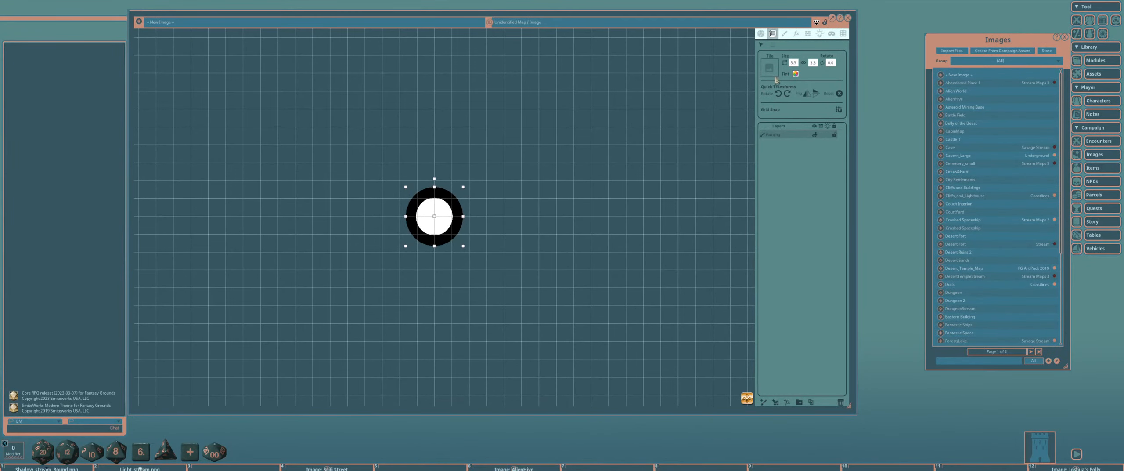
# Show the scaled circle's points, and draw a second circle about 3.5 grid squares across to its right.
pyautogui.click(785, 34)
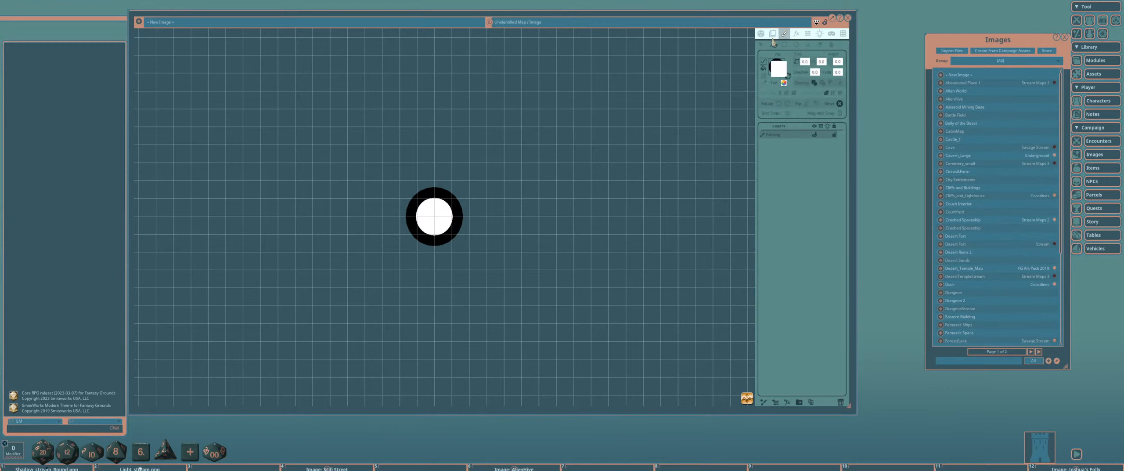
pyautogui.scroll(3, 439, 160)
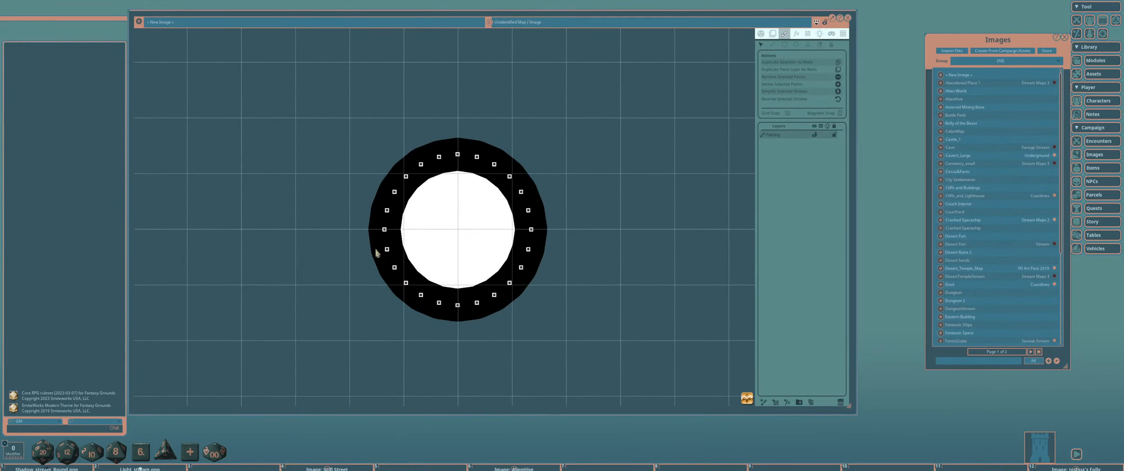
pyautogui.click(797, 45)
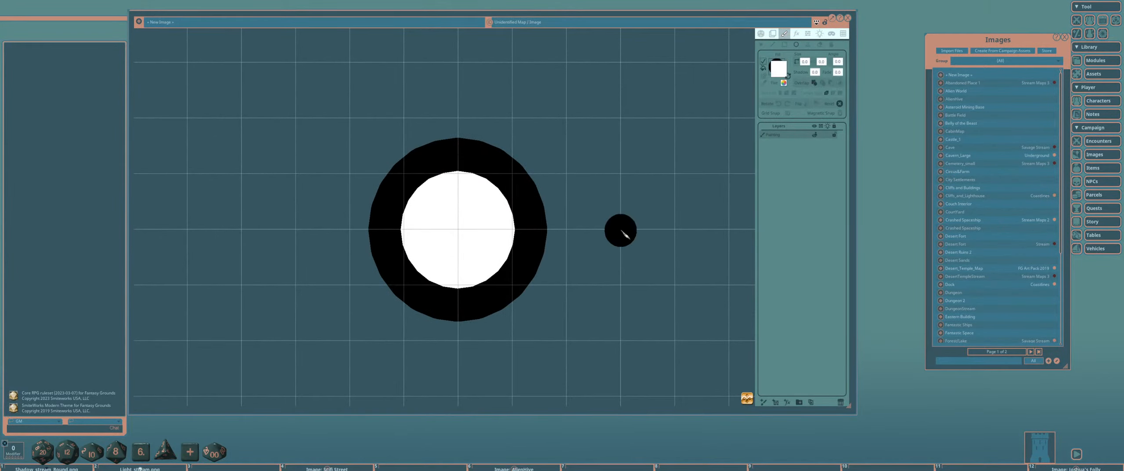
pyautogui.moveTo(644, 229); pyautogui.dragTo(447, 208)
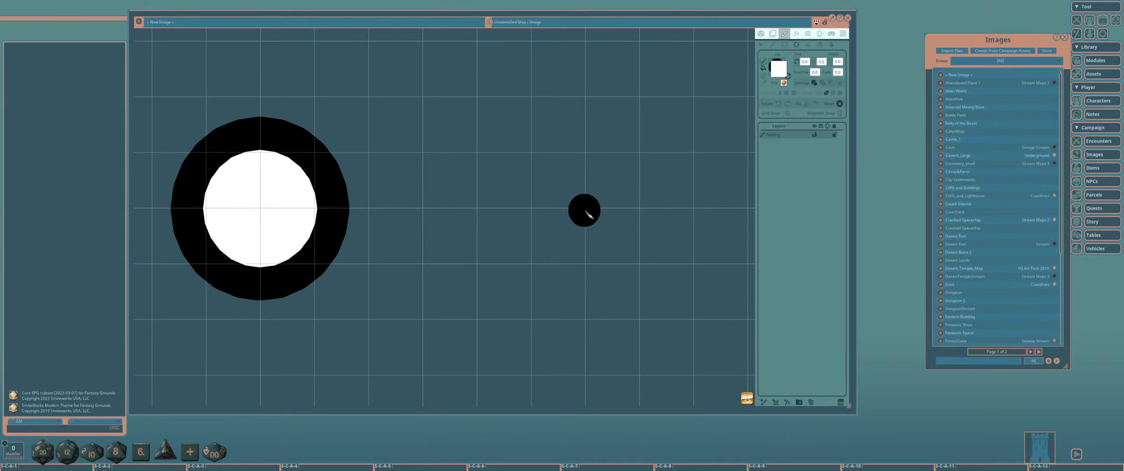
pyautogui.moveTo(584, 209); pyautogui.dragTo(672, 294)
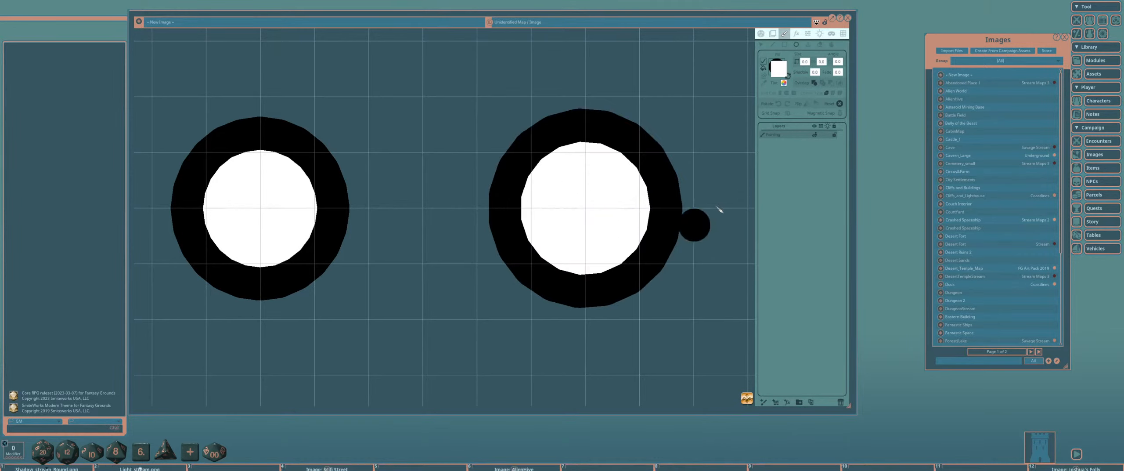
# Compare the outline points of the scaled-down circle with those of the circle drawn at small size.
pyautogui.click(763, 45)
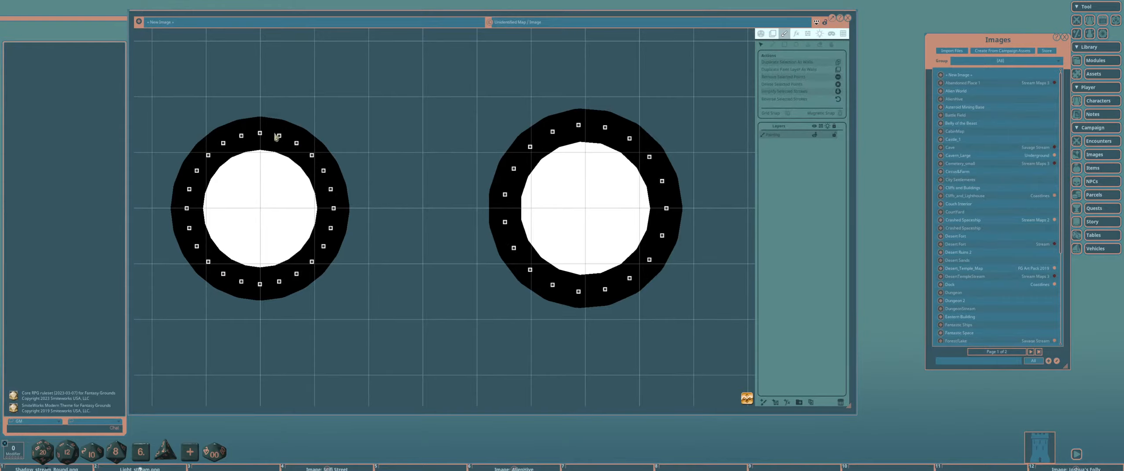
pyautogui.scroll(-3, 582, 234)
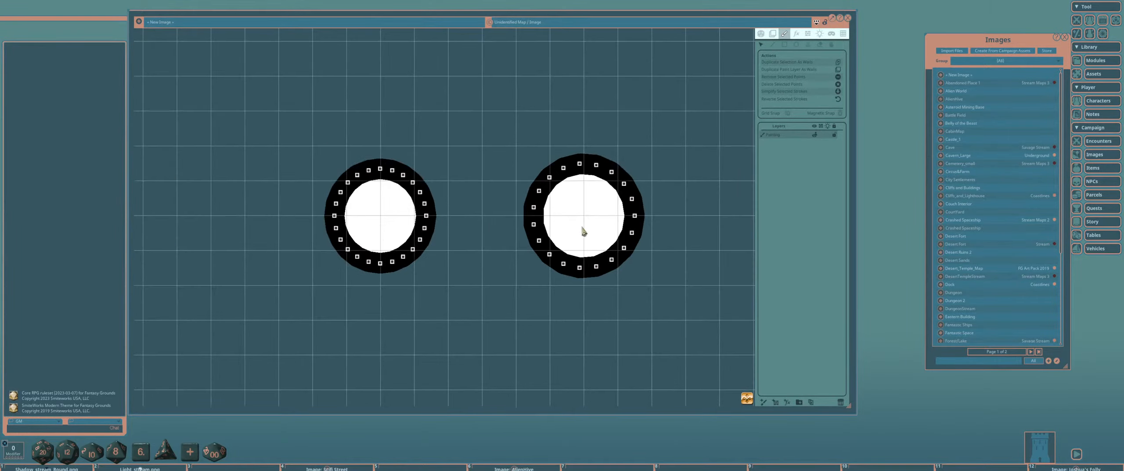
pyautogui.scroll(3, 442, 208)
pyautogui.scroll(-4, 657, 235)
pyautogui.scroll(-2, 569, 226)
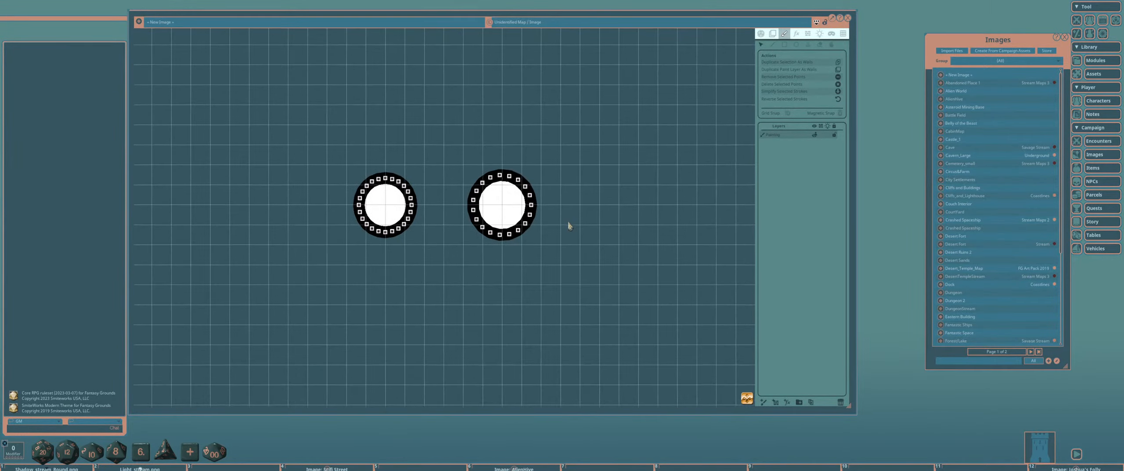
pyautogui.scroll(-3, 589, 222)
pyautogui.scroll(2, 602, 227)
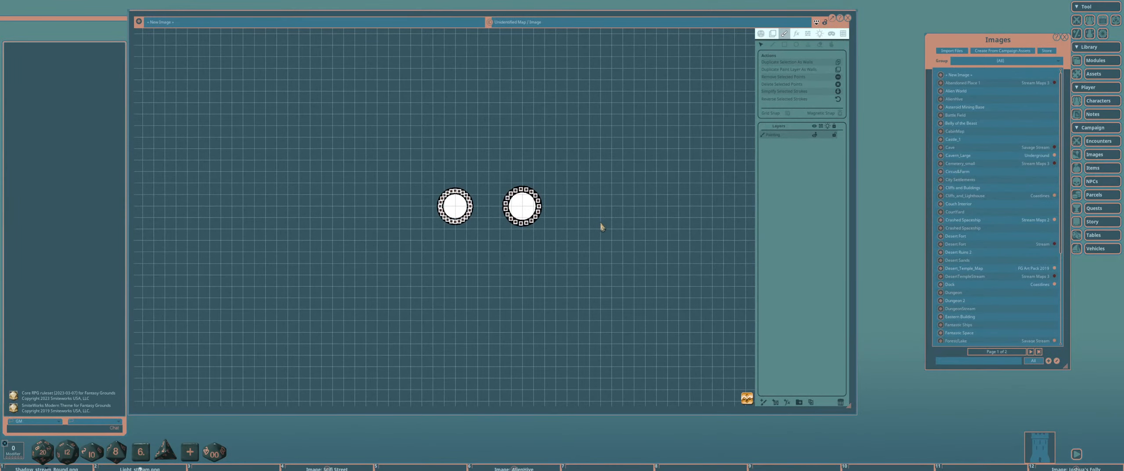
pyautogui.moveTo(633, 222); pyautogui.dragTo(445, 201)
pyautogui.scroll(-3, 521, 203)
pyautogui.scroll(6, 440, 194)
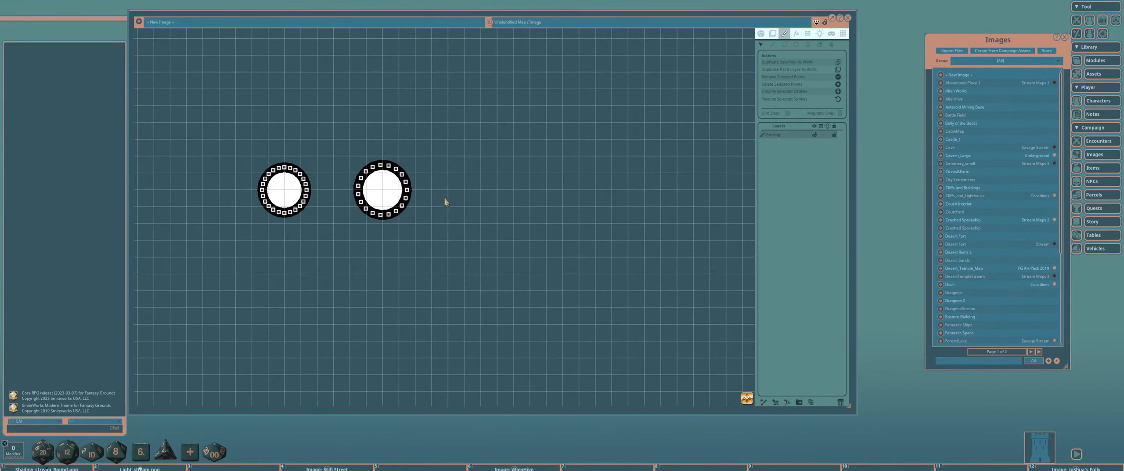
# Draw a third circle about 50 grid squares across to the right of the small ones and show its points.
pyautogui.click(796, 45)
pyautogui.scroll(-3, 469, 193)
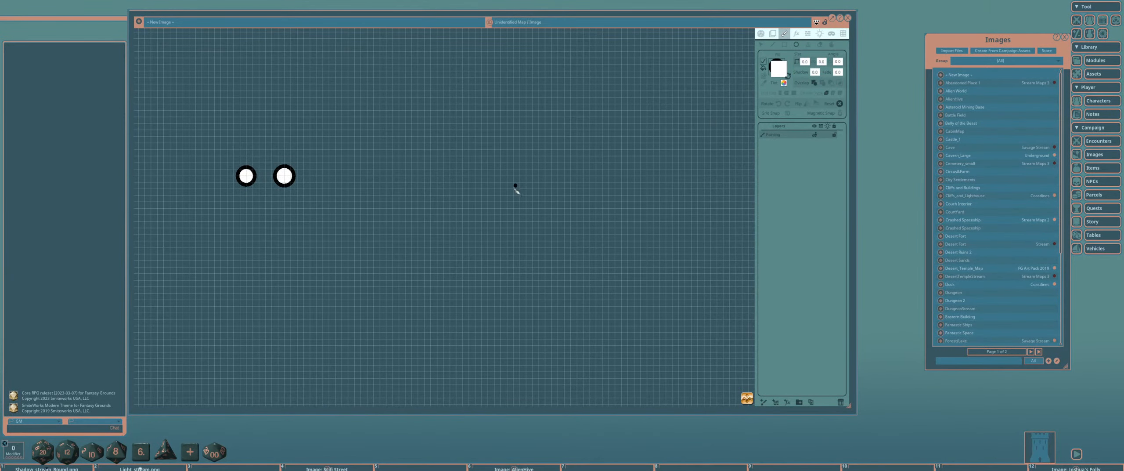
pyautogui.hotkey('ctrl', 'alt')
pyautogui.moveTo(494, 189); pyautogui.dragTo(668, 327)
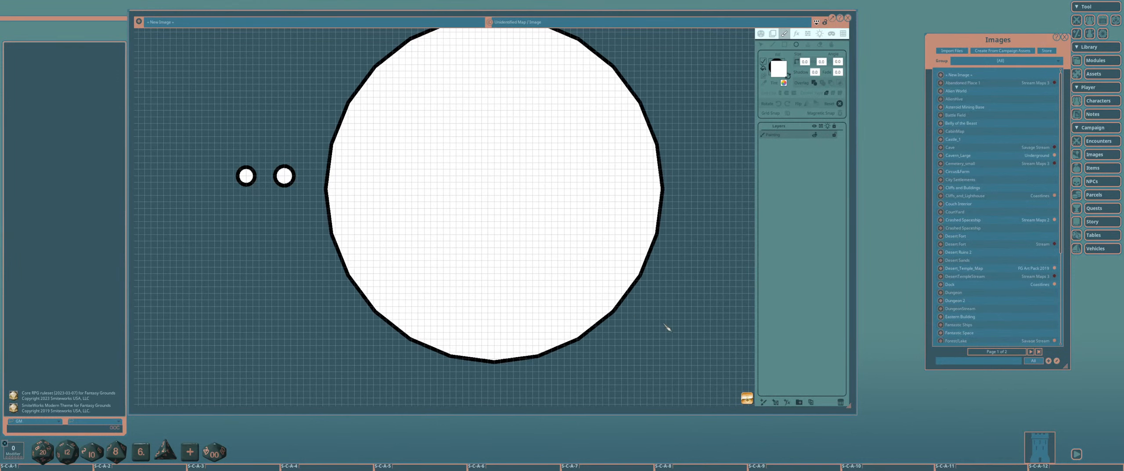
pyautogui.scroll(-1, 596, 235)
pyautogui.moveTo(542, 189)
pyautogui.mouseDown()
pyautogui.moveTo(596, 235)
pyautogui.moveTo(617, 209)
pyautogui.mouseUp()
pyautogui.click(761, 45)
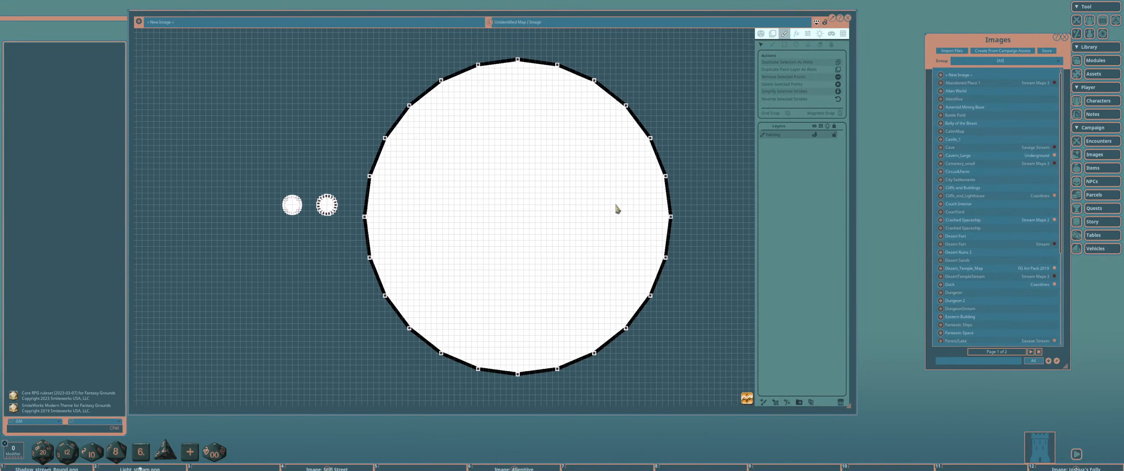
# Scale all three circles down together and examine their outline points.
pyautogui.click(773, 33)
pyautogui.scroll(-2, 620, 196)
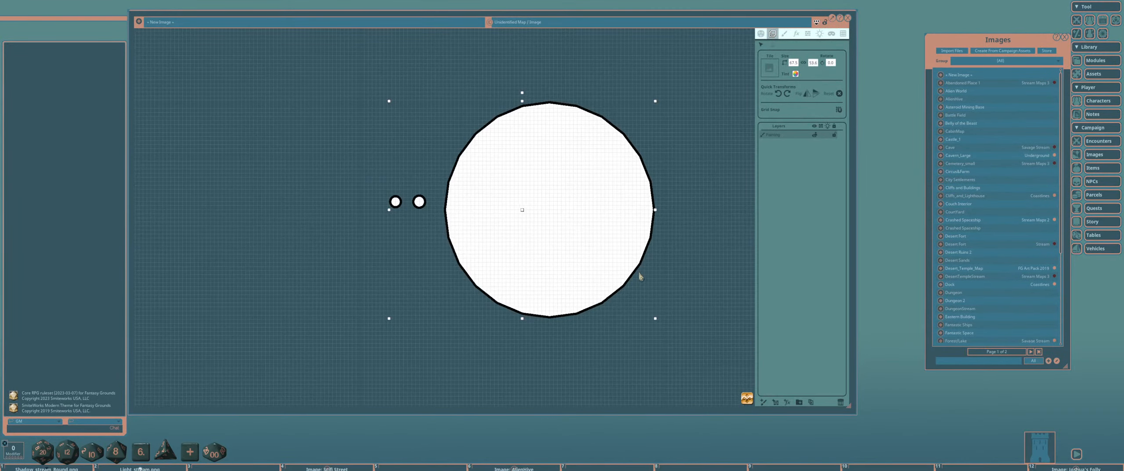
pyautogui.moveTo(655, 319); pyautogui.dragTo(560, 255)
pyautogui.scroll(10, 498, 207)
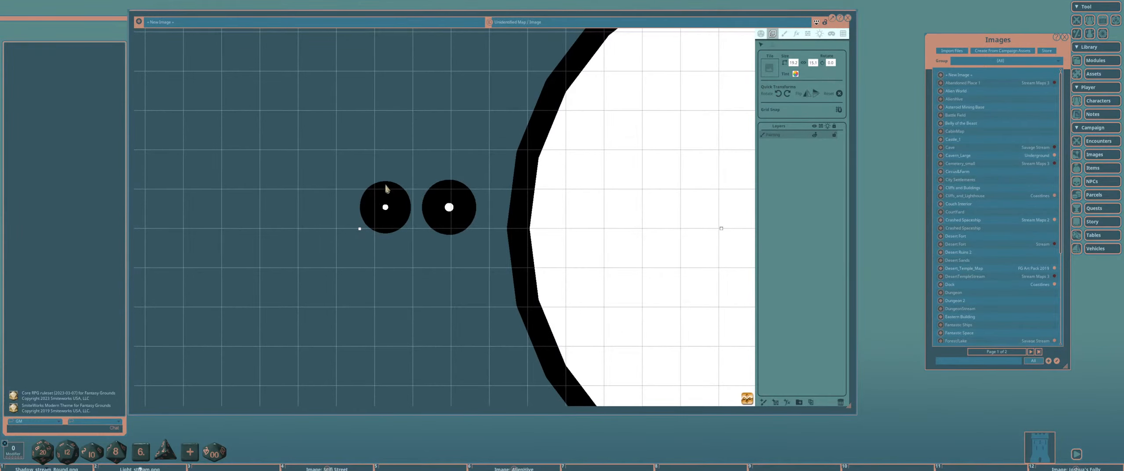
pyautogui.scroll(-3, 412, 253)
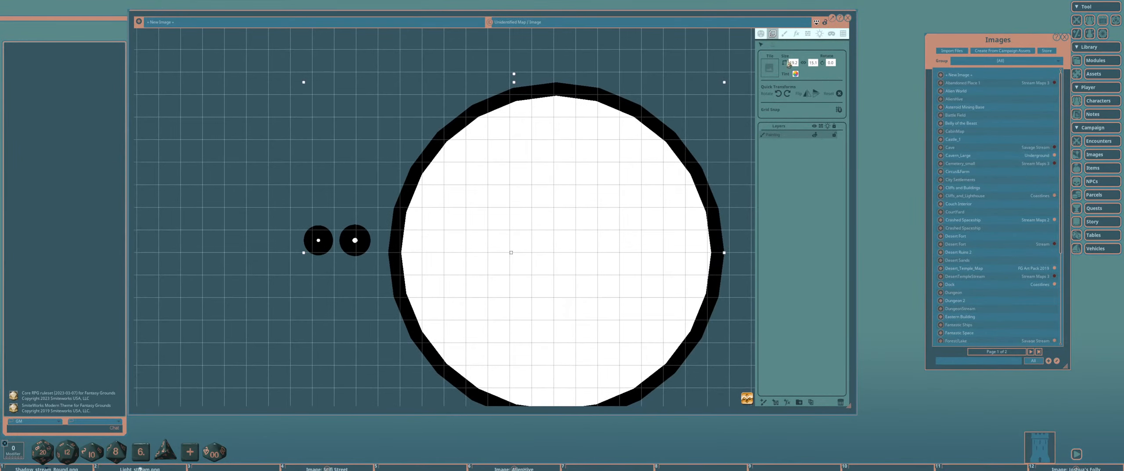
pyautogui.click(785, 35)
pyautogui.scroll(3, 341, 241)
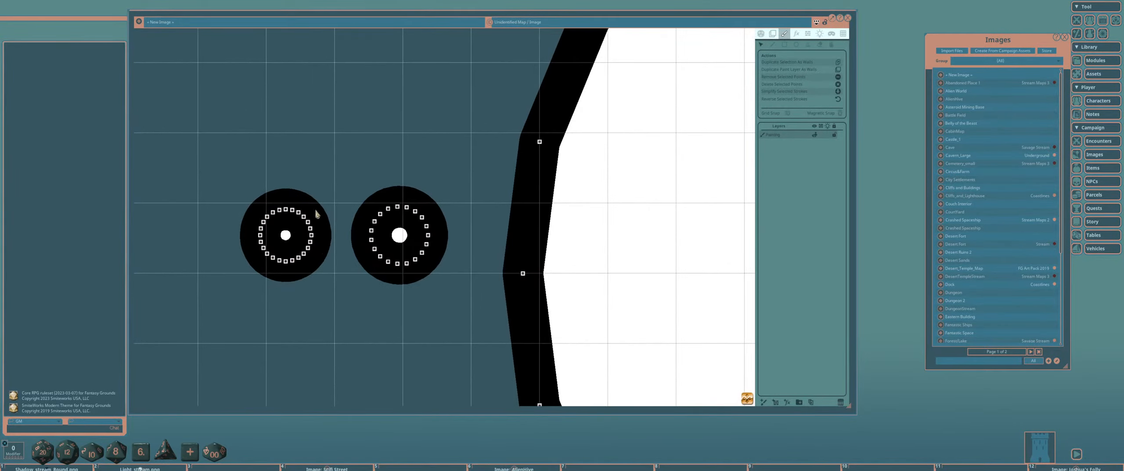
pyautogui.scroll(-5, 402, 235)
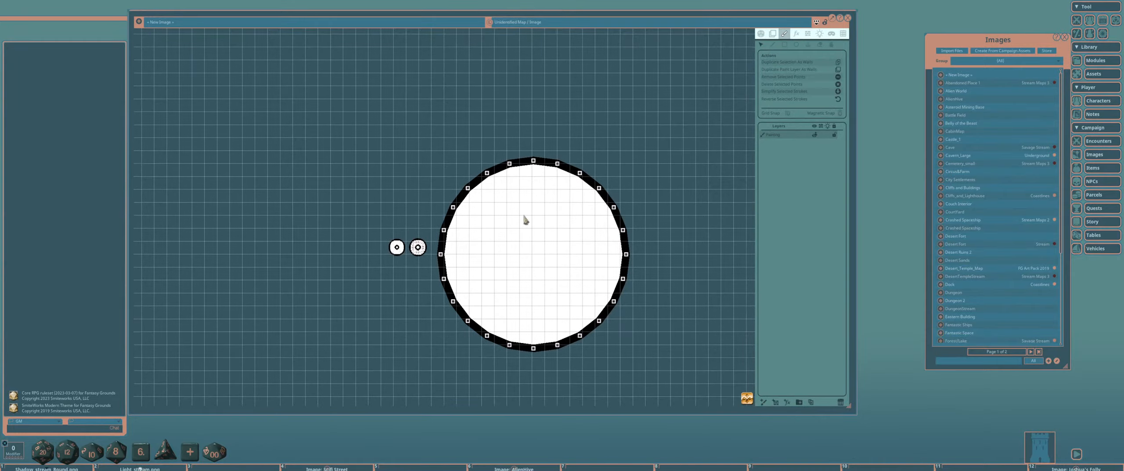
# Delete all three circles from the map, after a close look at the small circles' points.
pyautogui.scroll(5, 419, 229)
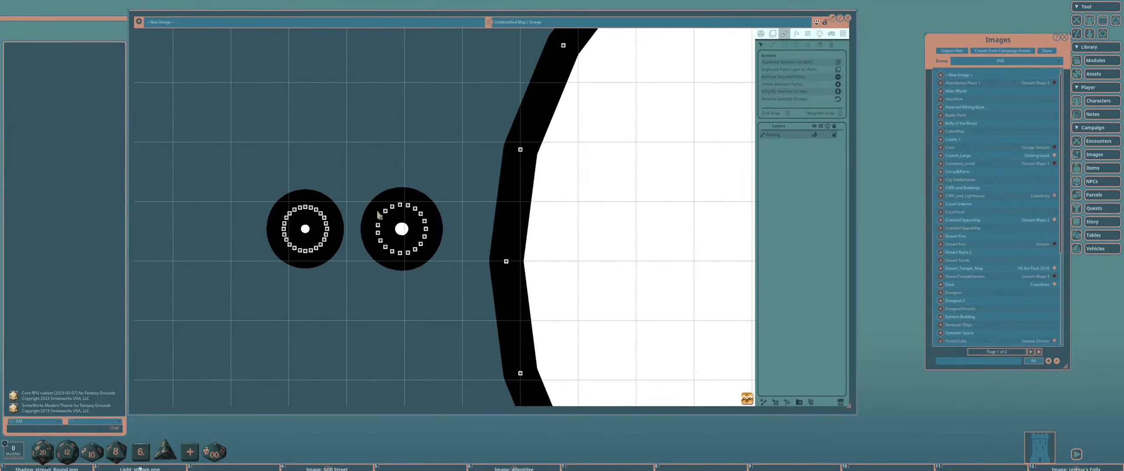
pyautogui.scroll(-5, 337, 249)
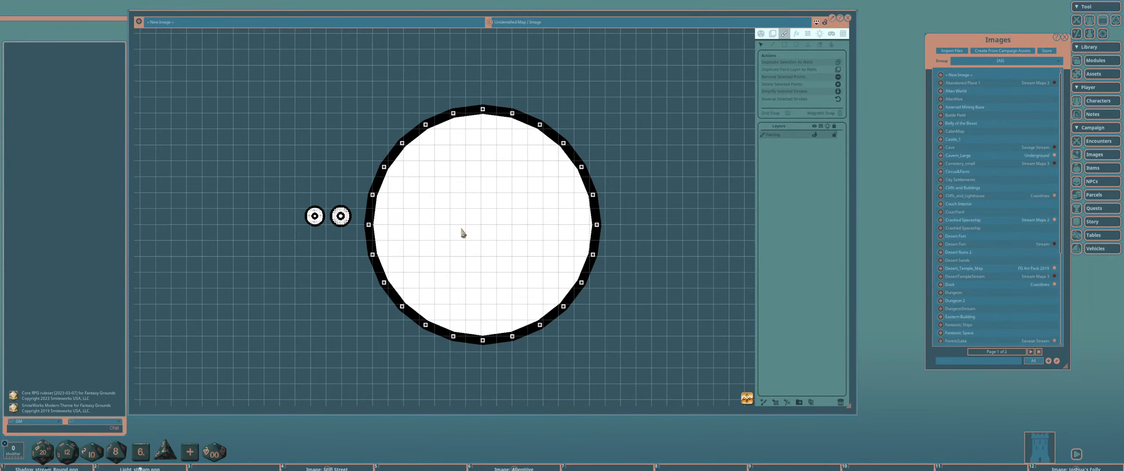
pyautogui.scroll(-3, 464, 233)
pyautogui.moveTo(619, 330); pyautogui.dragTo(621, 331)
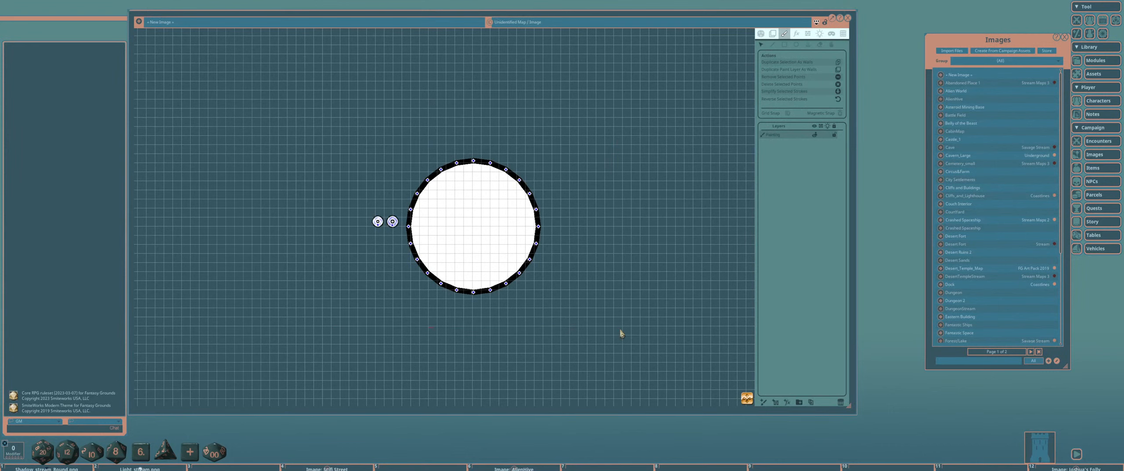
pyautogui.press('Delete')
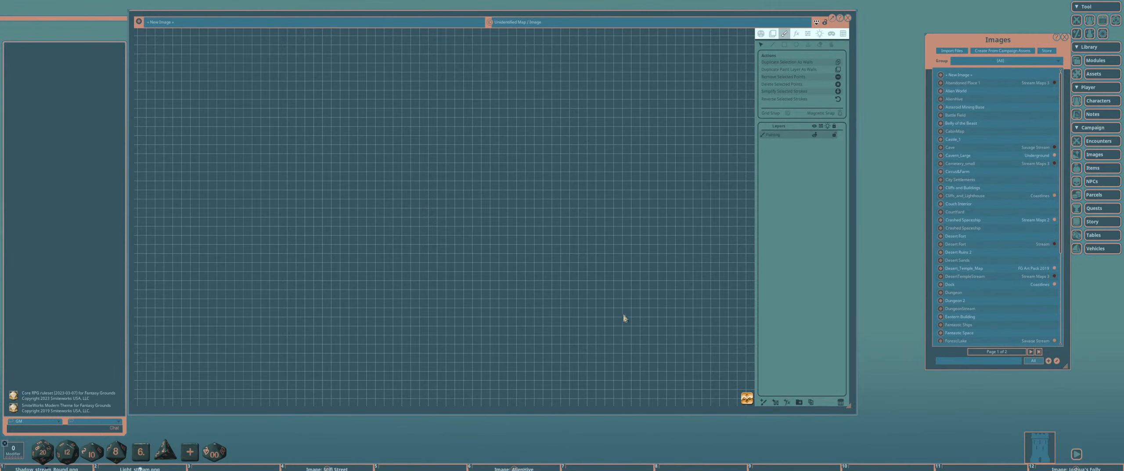
# Set the stroke size to 1 and draw a white circular room with a black outline, about 18 grid squares across.
pyautogui.click(797, 46)
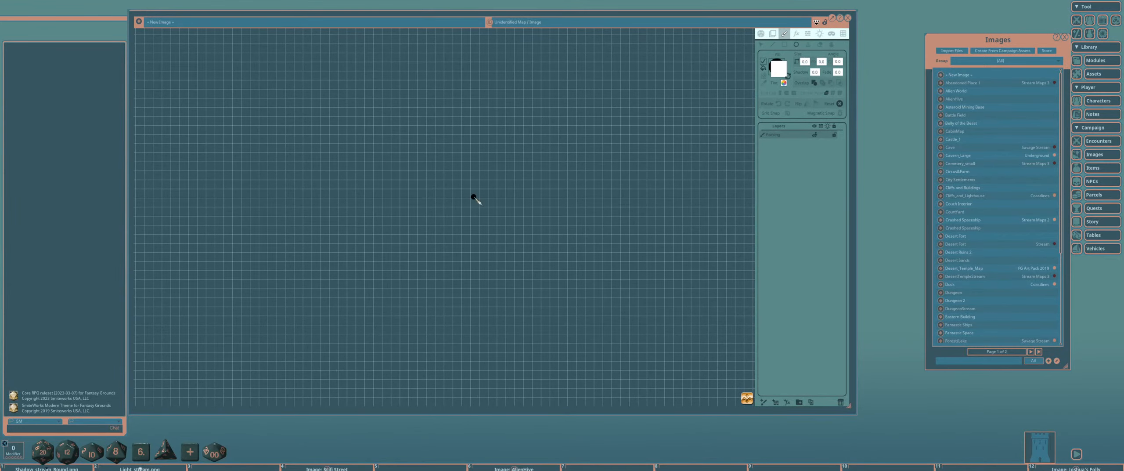
pyautogui.moveTo(487, 197); pyautogui.dragTo(475, 212)
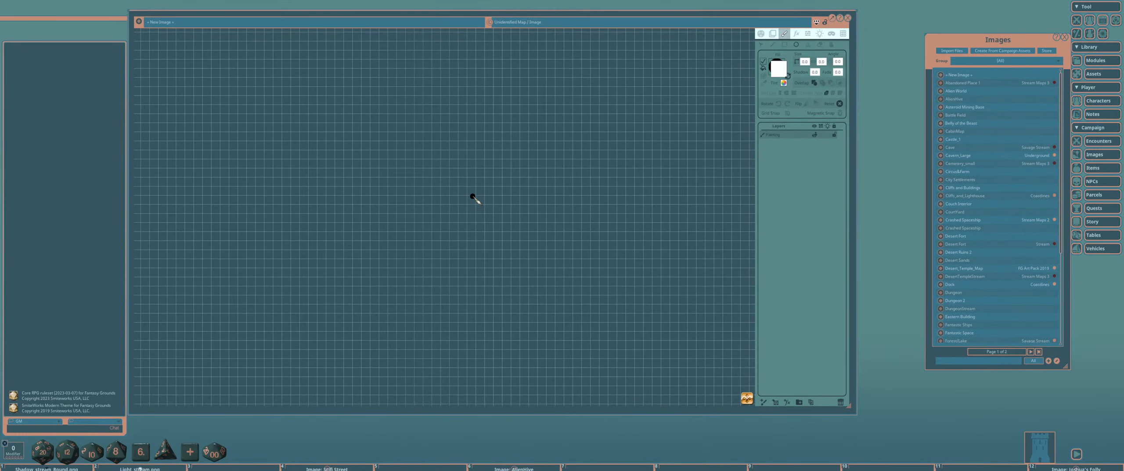
pyautogui.click(789, 77)
pyautogui.moveTo(449, 182); pyautogui.dragTo(443, 188)
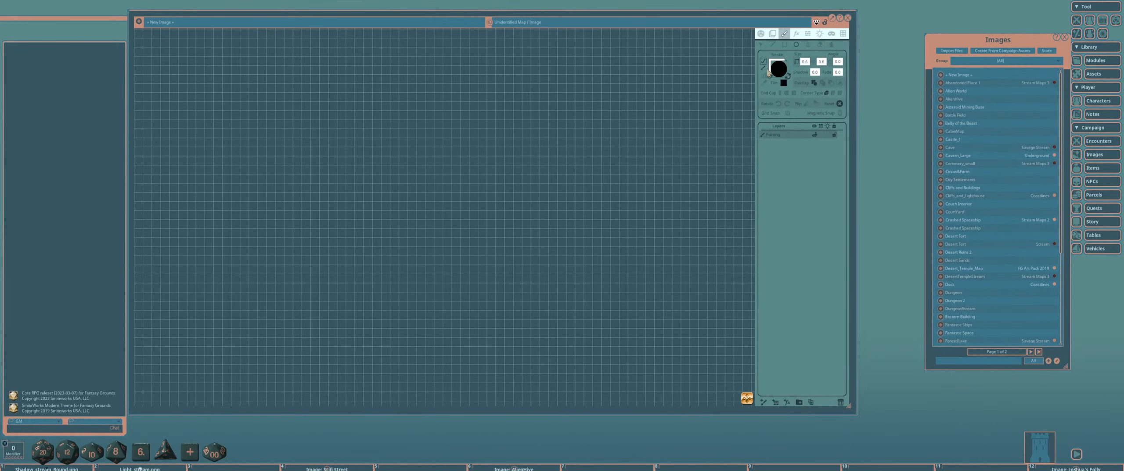
pyautogui.press('ctrl')
pyautogui.write('1')
pyautogui.press('Return')
pyautogui.scroll(4, 371, 179)
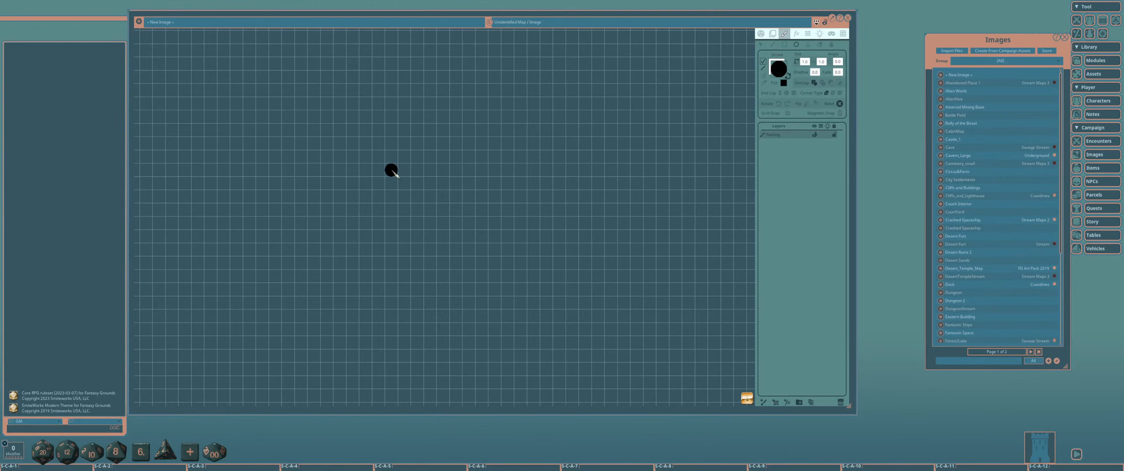
pyautogui.moveTo(394, 175); pyautogui.dragTo(513, 252)
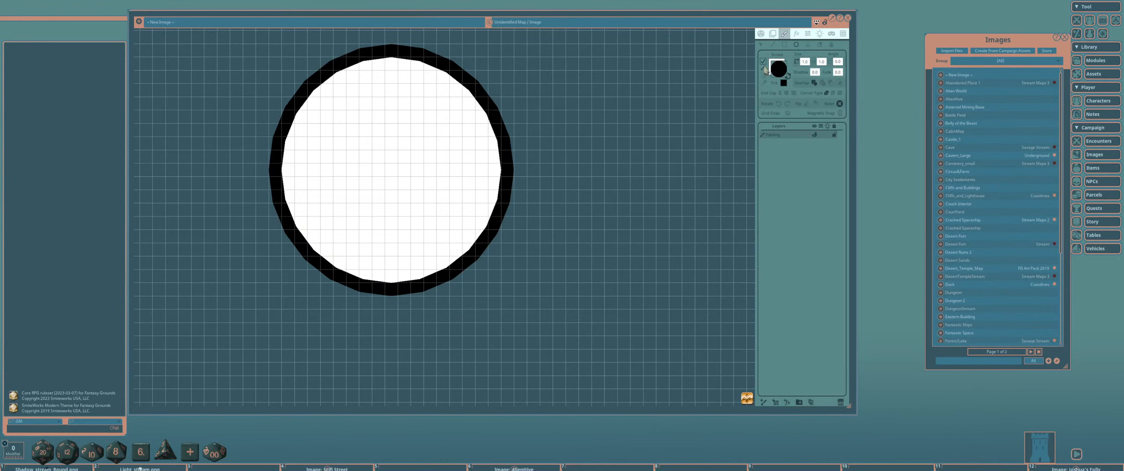
# Draw a roughly square room to the right of the circle and join the two with a merged corridor.
pyautogui.moveTo(591, 190); pyautogui.dragTo(423, 211)
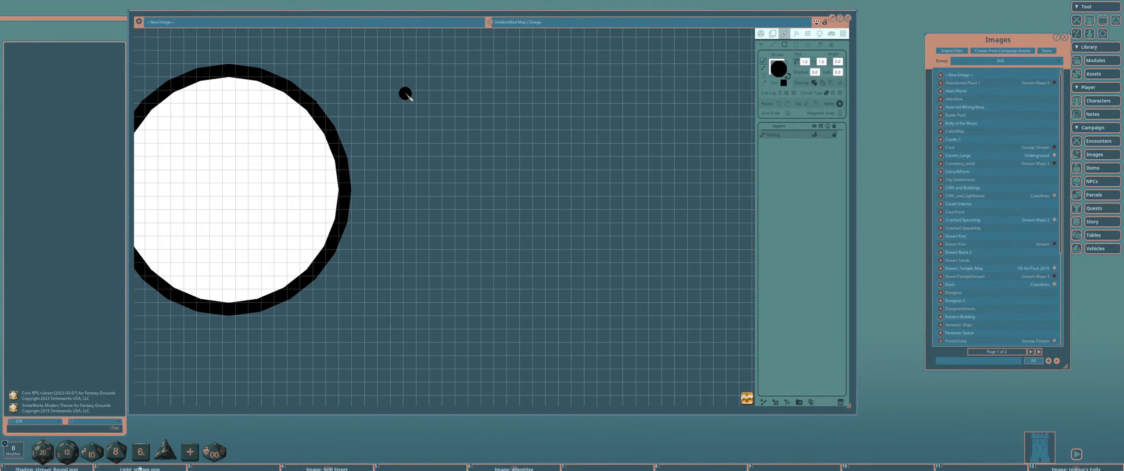
pyautogui.press('ctrl')
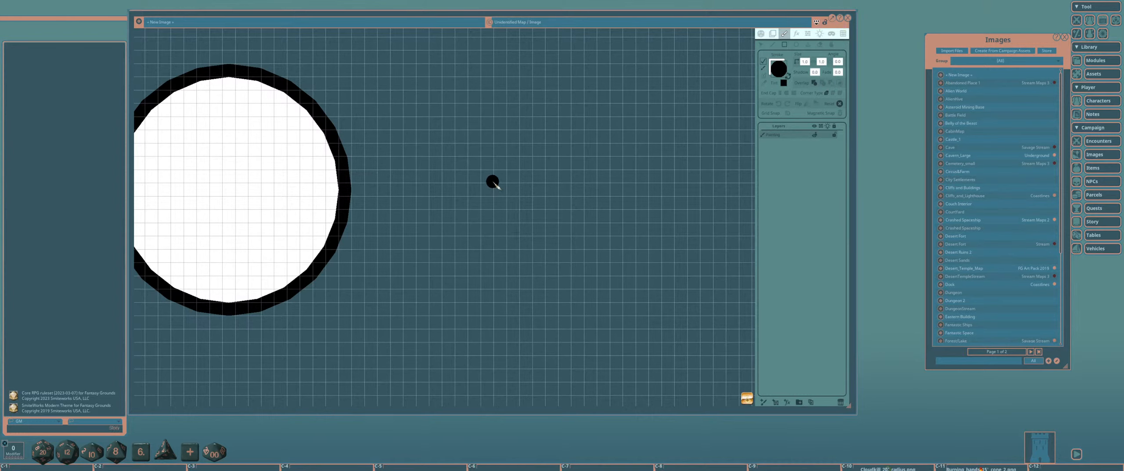
pyautogui.moveTo(493, 181)
pyautogui.mouseDown()
pyautogui.moveTo(557, 256)
pyautogui.moveTo(664, 313)
pyautogui.moveTo(652, 320)
pyautogui.moveTo(514, 225)
pyautogui.moveTo(648, 310)
pyautogui.moveTo(594, 263)
pyautogui.moveTo(668, 329)
pyautogui.moveTo(612, 283)
pyautogui.mouseUp()
pyautogui.scroll(-5, 480, 198)
pyautogui.moveTo(487, 195); pyautogui.dragTo(573, 197)
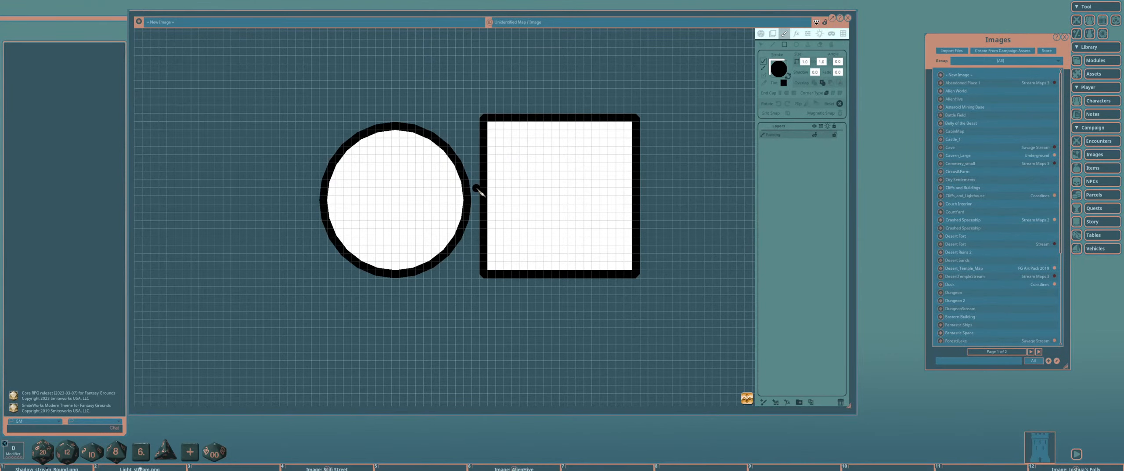
pyautogui.moveTo(406, 166); pyautogui.dragTo(557, 239)
pyautogui.scroll(3, 519, 188)
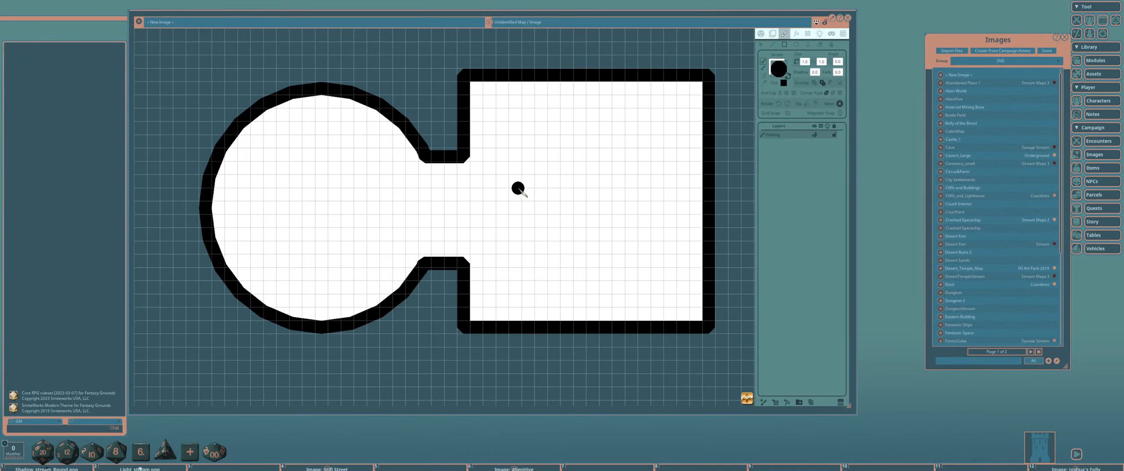
# Squash the whole two-room drawing vertically to about a third of its height.
pyautogui.click(772, 33)
pyautogui.scroll(-3, 502, 188)
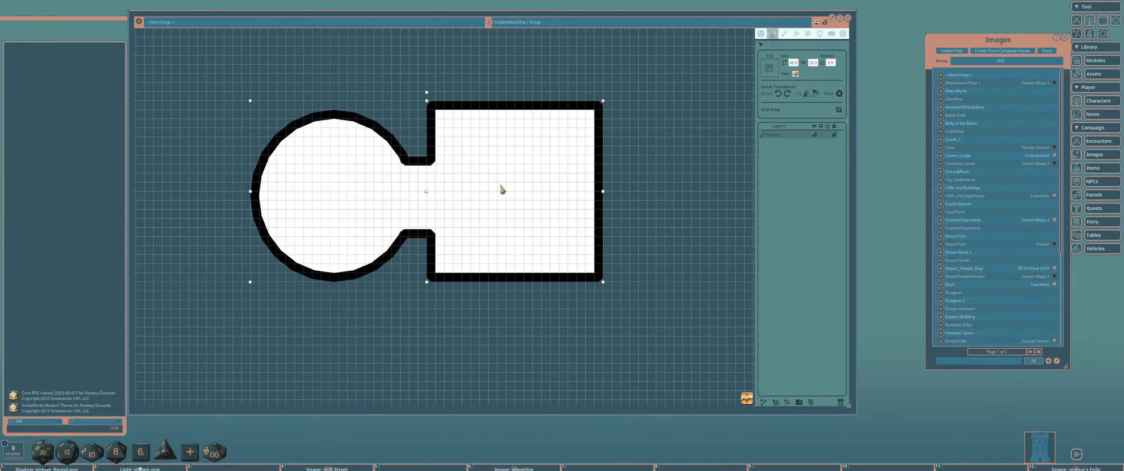
pyautogui.moveTo(442, 193); pyautogui.dragTo(472, 196)
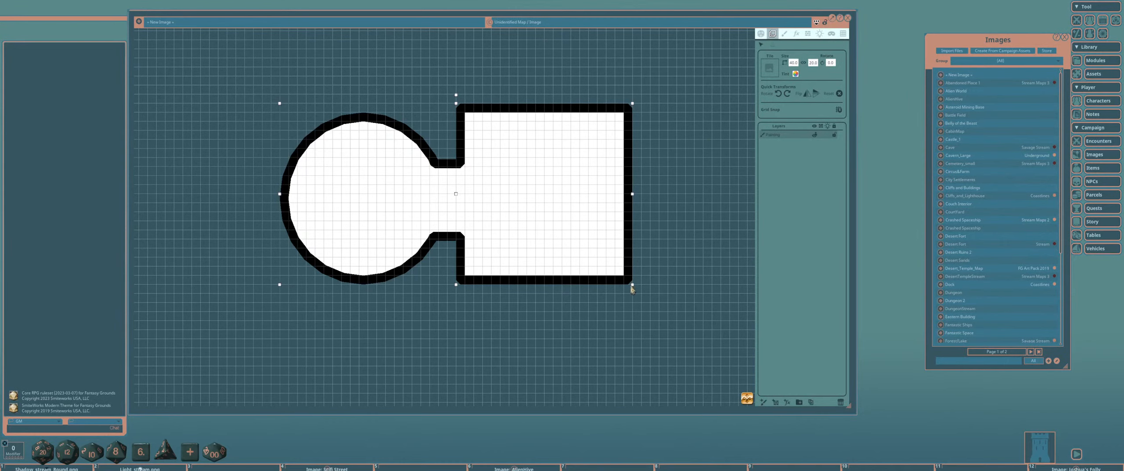
pyautogui.moveTo(633, 287)
pyautogui.mouseDown()
pyautogui.moveTo(621, 217)
pyautogui.moveTo(617, 239)
pyautogui.moveTo(673, 231)
pyautogui.moveTo(652, 245)
pyautogui.moveTo(677, 203)
pyautogui.moveTo(382, 211)
pyautogui.moveTo(626, 206)
pyautogui.moveTo(468, 213)
pyautogui.moveTo(532, 246)
pyautogui.moveTo(653, 201)
pyautogui.moveTo(690, 241)
pyautogui.moveTo(718, 229)
pyautogui.moveTo(685, 228)
pyautogui.moveTo(679, 262)
pyautogui.moveTo(700, 307)
pyautogui.moveTo(553, 254)
pyautogui.moveTo(699, 317)
pyautogui.moveTo(588, 263)
pyautogui.moveTo(635, 270)
pyautogui.mouseUp()
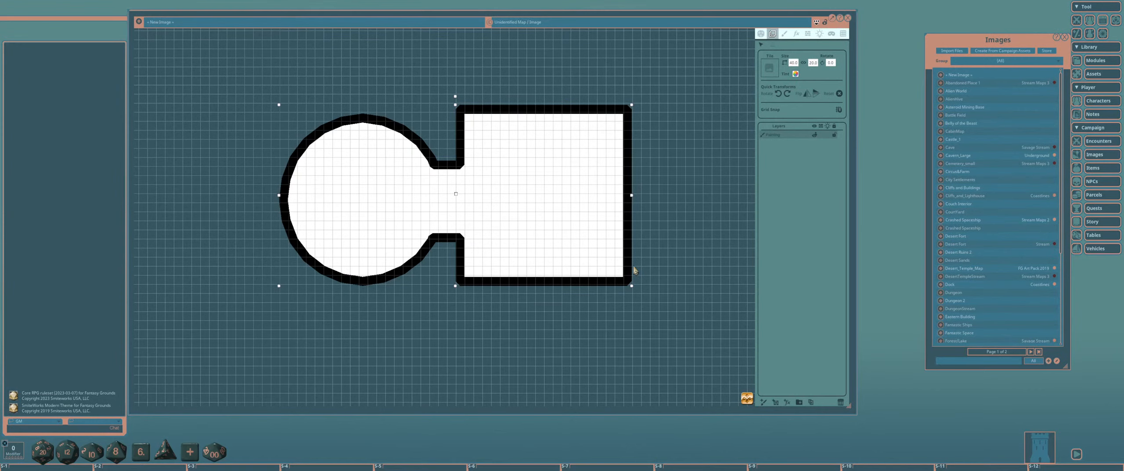
pyautogui.moveTo(634, 267); pyautogui.dragTo(638, 228)
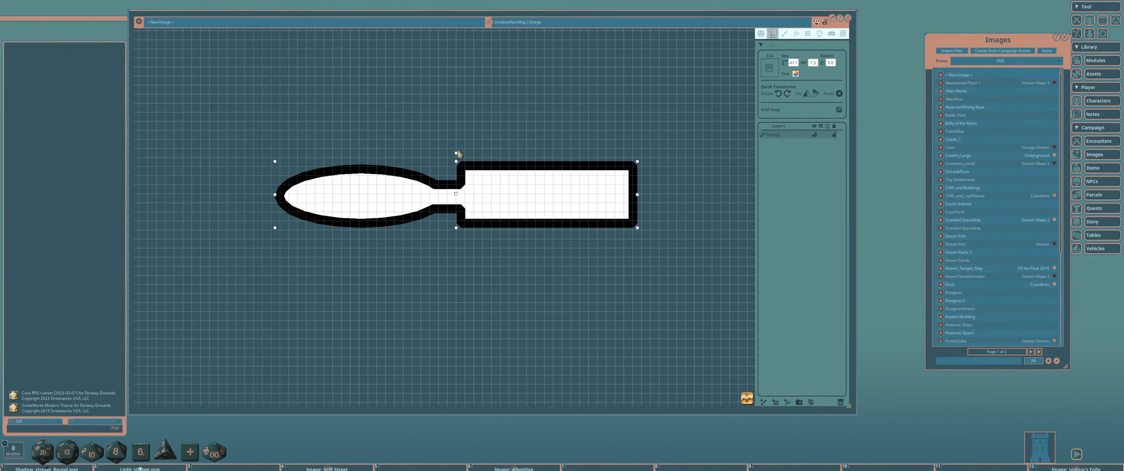
# Rotate the flattened drawing slightly clockwise, then squash it vertically to about half its height and inspect the perspective effect.
pyautogui.press('ctrl')
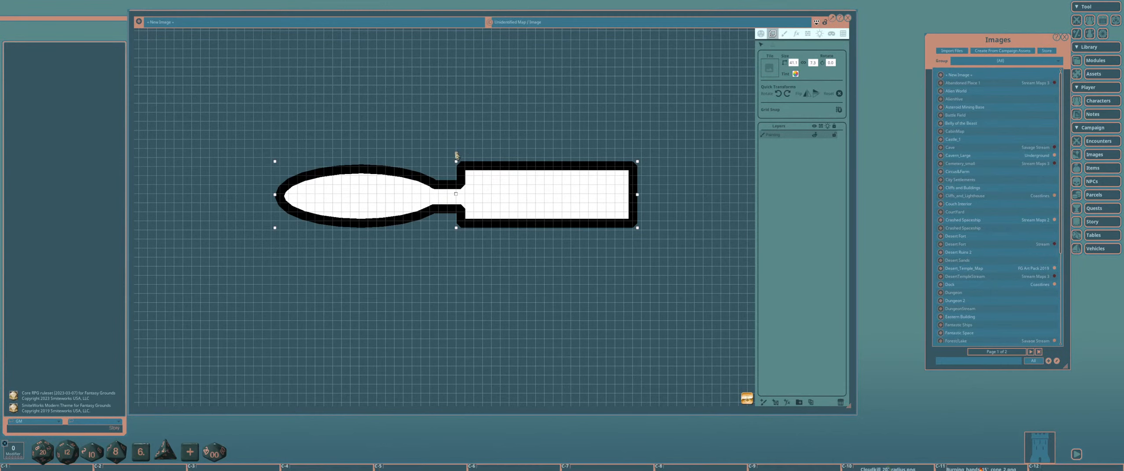
pyautogui.moveTo(457, 154); pyautogui.dragTo(480, 161)
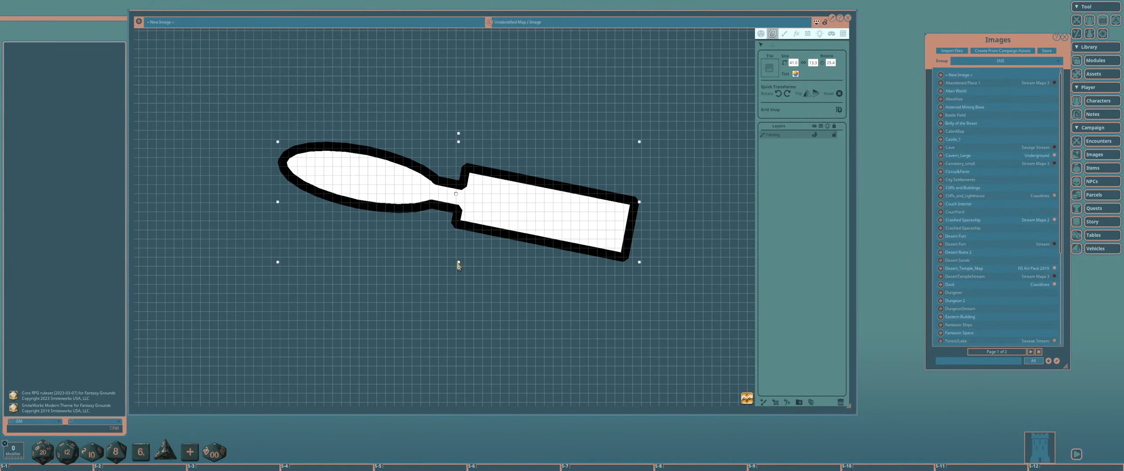
pyautogui.moveTo(459, 261); pyautogui.dragTo(599, 224)
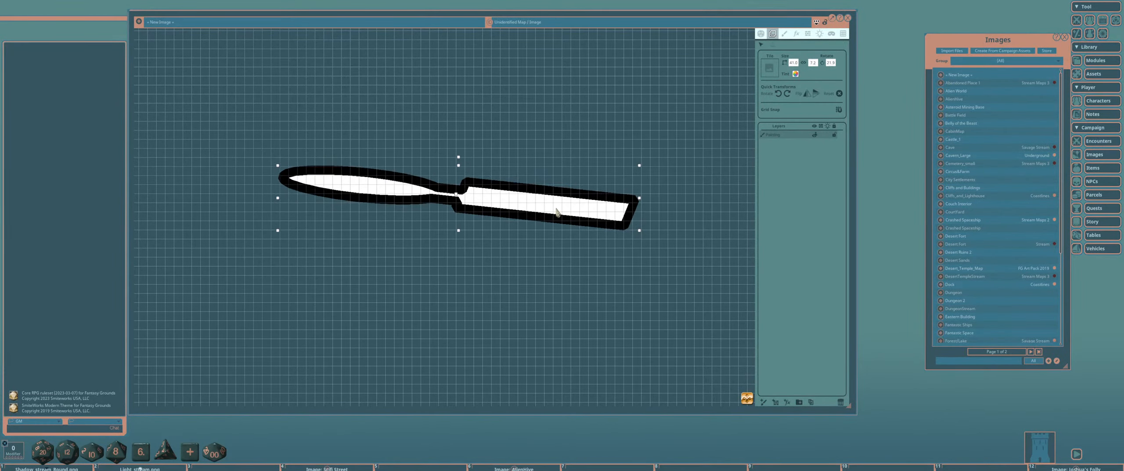
pyautogui.scroll(-2, 555, 212)
pyautogui.scroll(3, 459, 219)
pyautogui.scroll(-3, 394, 198)
pyautogui.scroll(3, 527, 216)
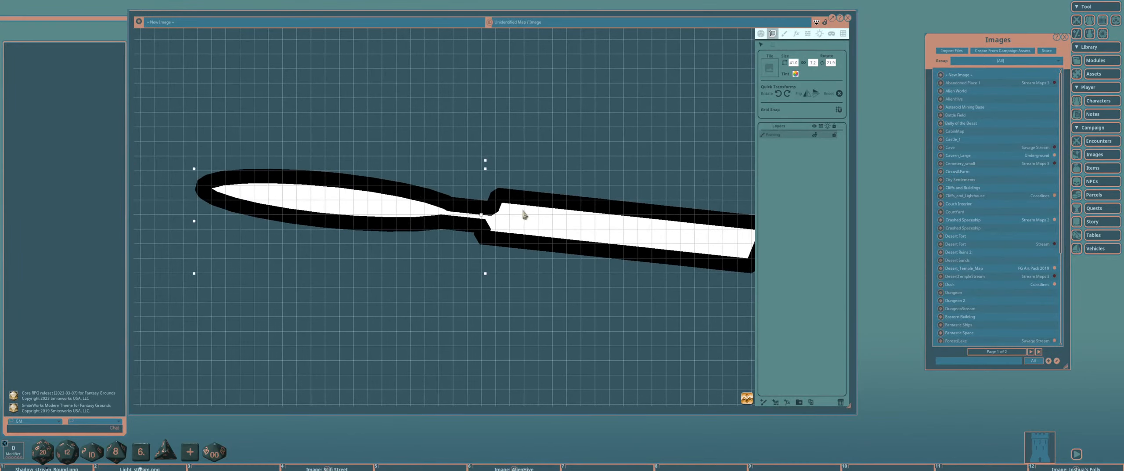
pyautogui.scroll(-3, 525, 215)
pyautogui.scroll(-2, 467, 220)
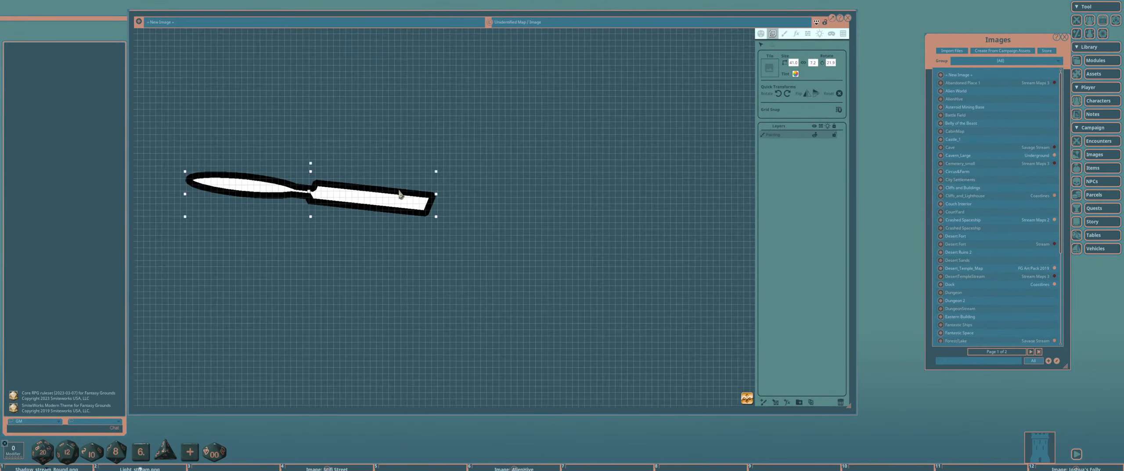
pyautogui.scroll(-1, 401, 194)
# Select all points of the skewed drawing and delete it.
pyautogui.click(784, 34)
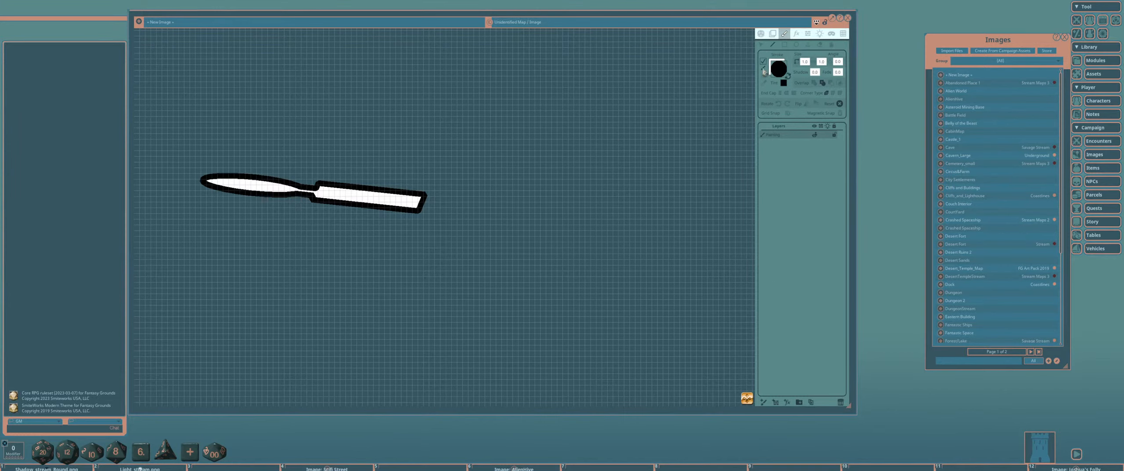
pyautogui.click(762, 46)
pyautogui.moveTo(183, 133); pyautogui.dragTo(624, 306)
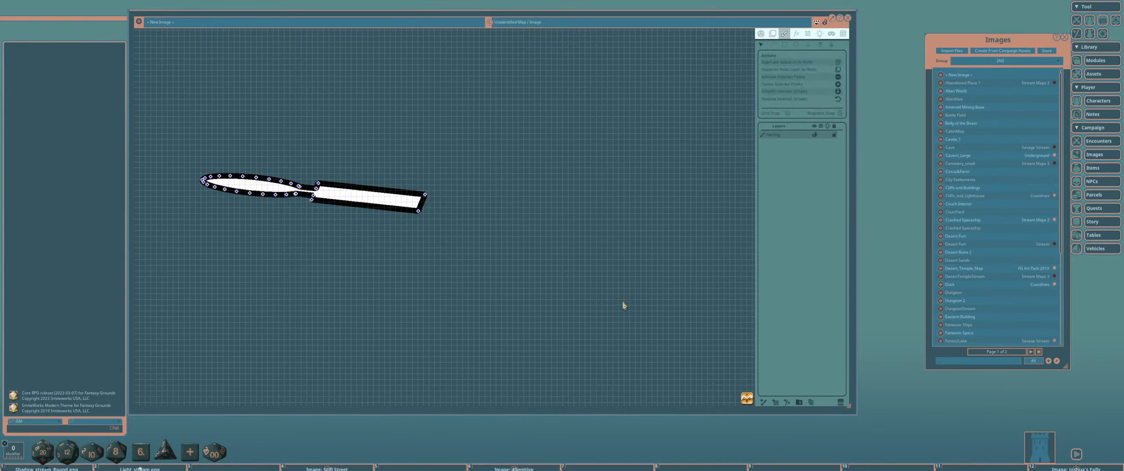
pyautogui.press('Delete')
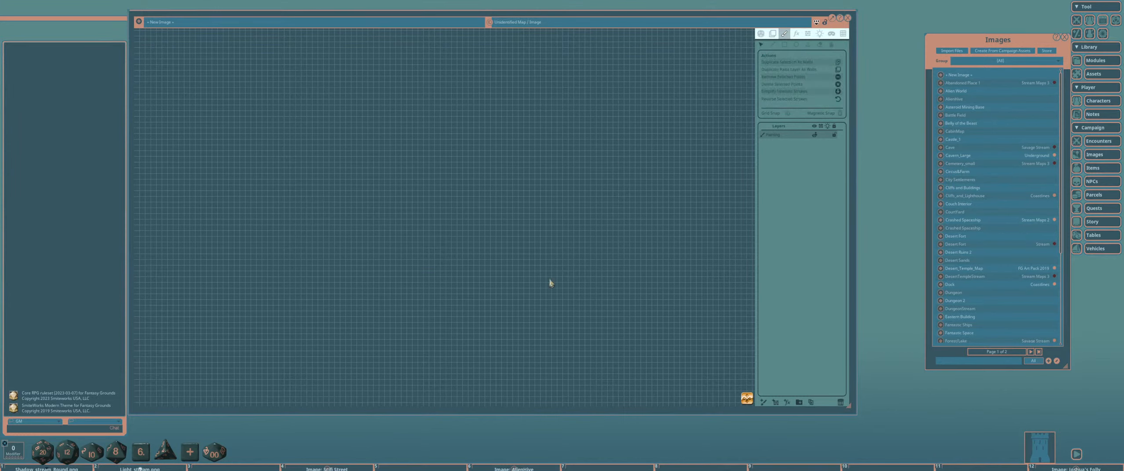
# Draw a rectangular room, a corridor running right from it, and a larger room at the corridor's end.
pyautogui.click(785, 45)
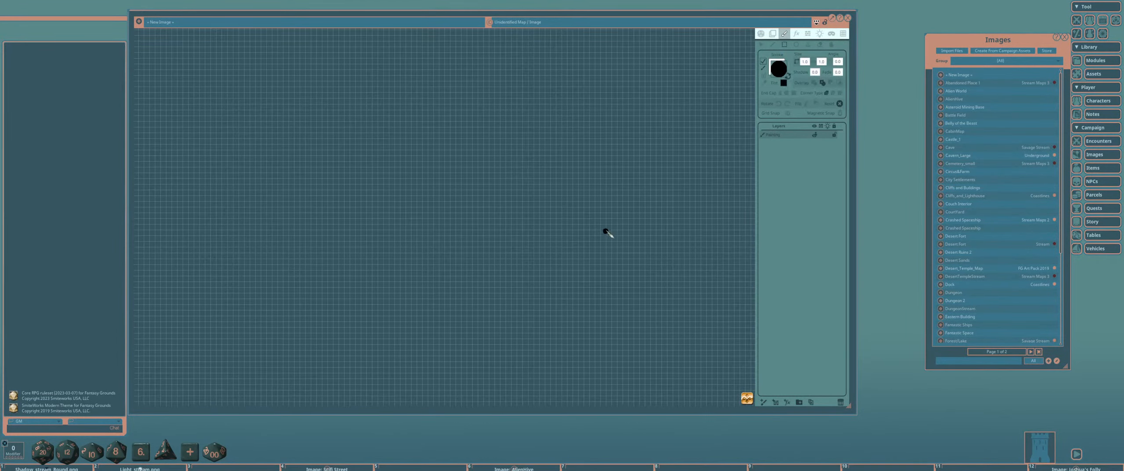
pyautogui.press('ctrl')
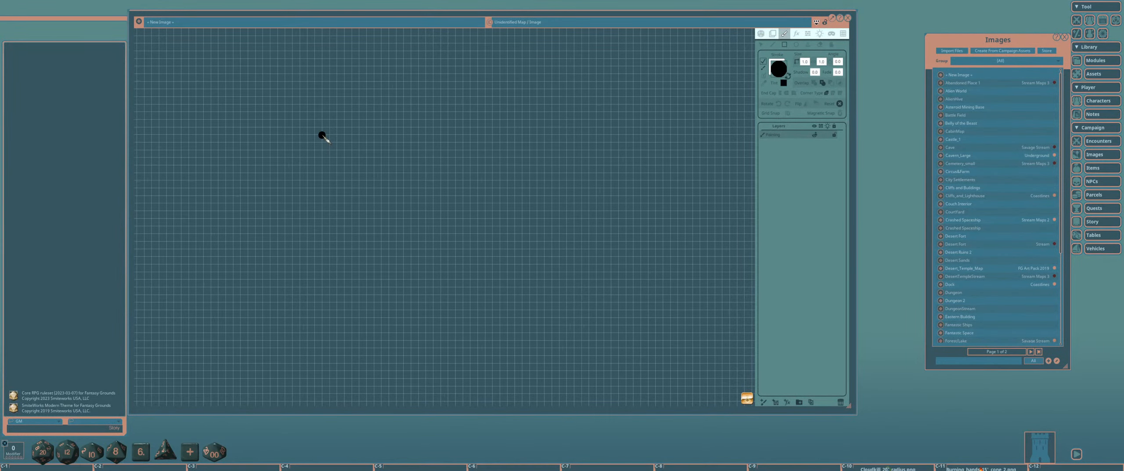
pyautogui.moveTo(322, 134)
pyautogui.mouseDown()
pyautogui.moveTo(420, 218)
pyautogui.moveTo(420, 204)
pyautogui.mouseUp()
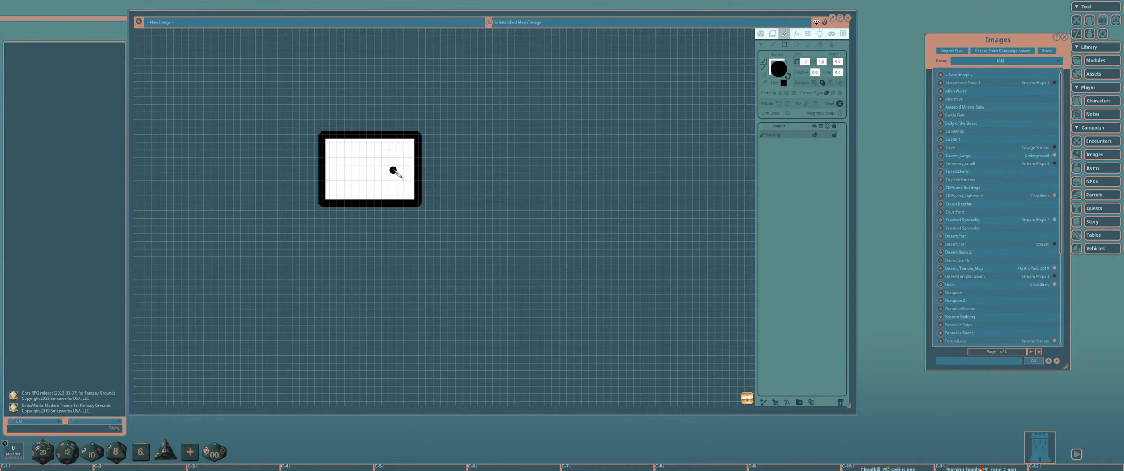
pyautogui.moveTo(382, 162); pyautogui.dragTo(556, 194)
pyautogui.moveTo(511, 131); pyautogui.dragTo(633, 245)
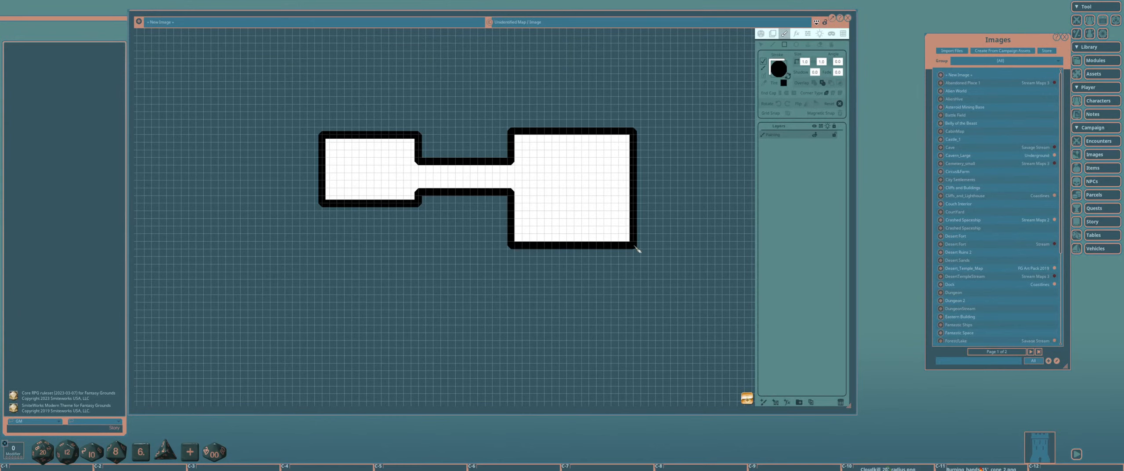
# Extend the dungeon with halls off the large room and a passage down from the first room to a new lower-left room.
pyautogui.moveTo(554, 62); pyautogui.dragTo(716, 210)
pyautogui.moveTo(544, 194); pyautogui.dragTo(627, 337)
pyautogui.moveTo(452, 261); pyautogui.dragTo(549, 303)
pyautogui.moveTo(364, 162); pyautogui.dragTo(407, 318)
pyautogui.moveTo(317, 270); pyautogui.dragTo(387, 301)
pyautogui.moveTo(270, 275); pyautogui.dragTo(402, 270)
pyautogui.moveTo(347, 222); pyautogui.dragTo(465, 328)
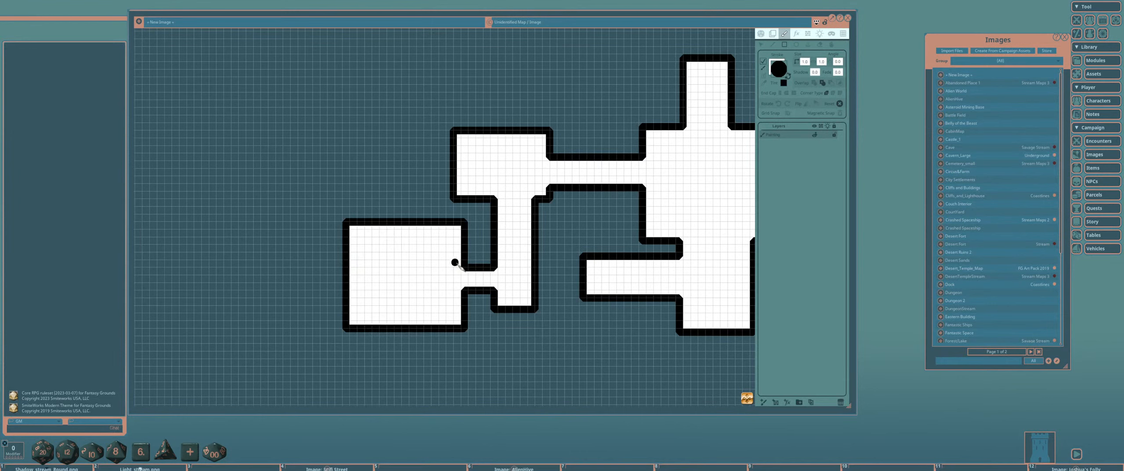
# Add narrow crossing corridors east of the large room, leading to a tall room at the dungeon's far right end.
pyautogui.moveTo(459, 265); pyautogui.dragTo(233, 241)
pyautogui.moveTo(582, 98); pyautogui.dragTo(608, 236)
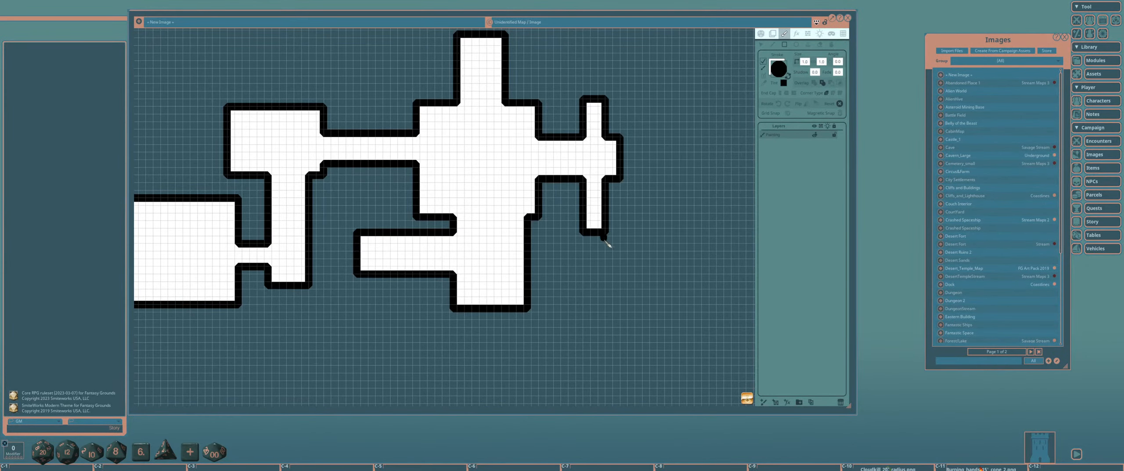
pyautogui.moveTo(557, 190); pyautogui.dragTo(708, 219)
pyautogui.moveTo(677, 157); pyautogui.dragTo(751, 281)
pyautogui.scroll(-4, 592, 288)
pyautogui.scroll(3, 532, 245)
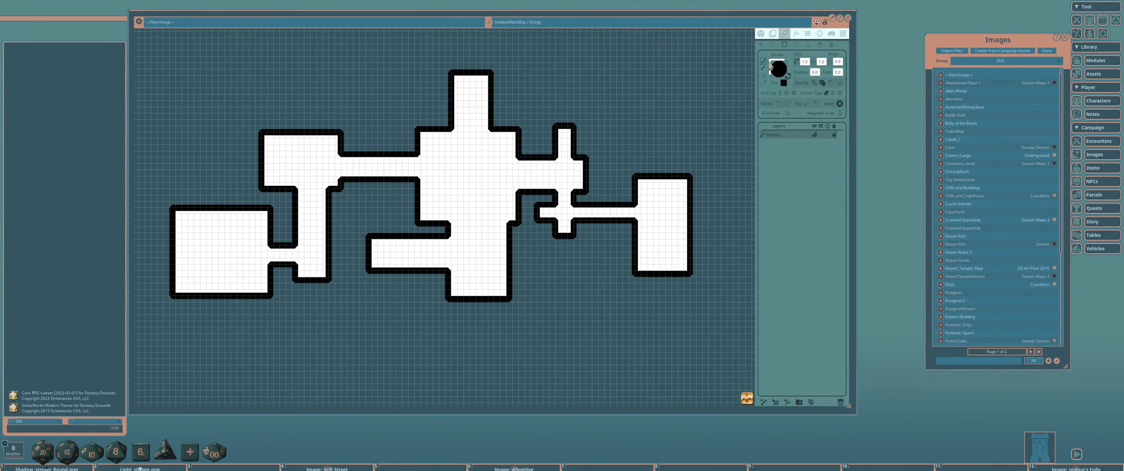
# Rotate the whole dungeon layer about 14 degrees clockwise and flatten it vertically to about a third of its height.
pyautogui.click(773, 34)
pyautogui.moveTo(553, 227); pyautogui.dragTo(554, 235)
pyautogui.moveTo(478, 164); pyautogui.dragTo(506, 190)
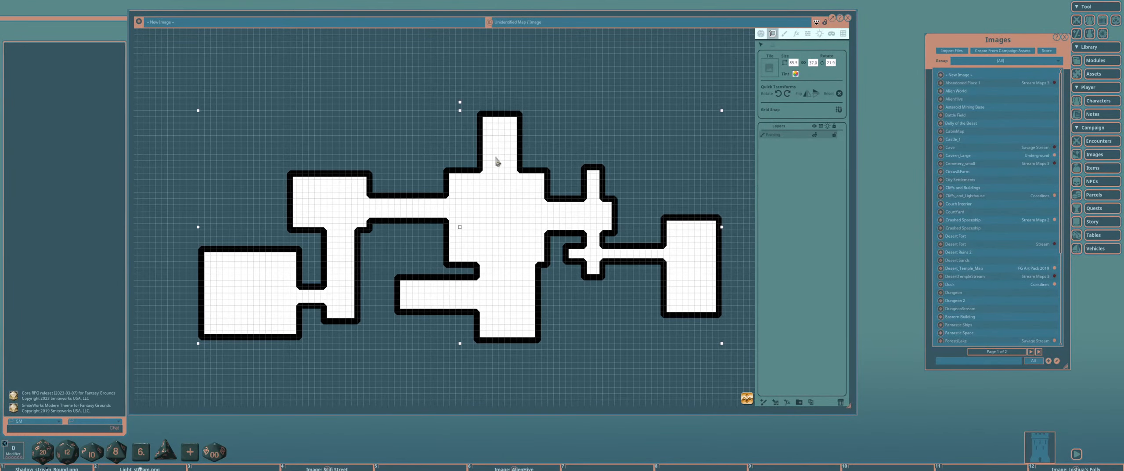
pyautogui.moveTo(462, 107); pyautogui.dragTo(492, 110)
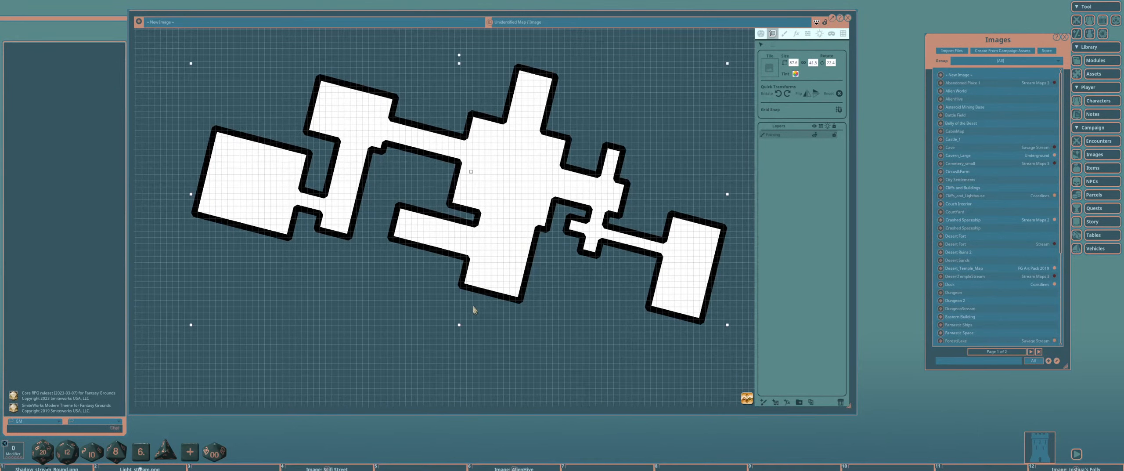
pyautogui.moveTo(459, 325); pyautogui.dragTo(459, 237)
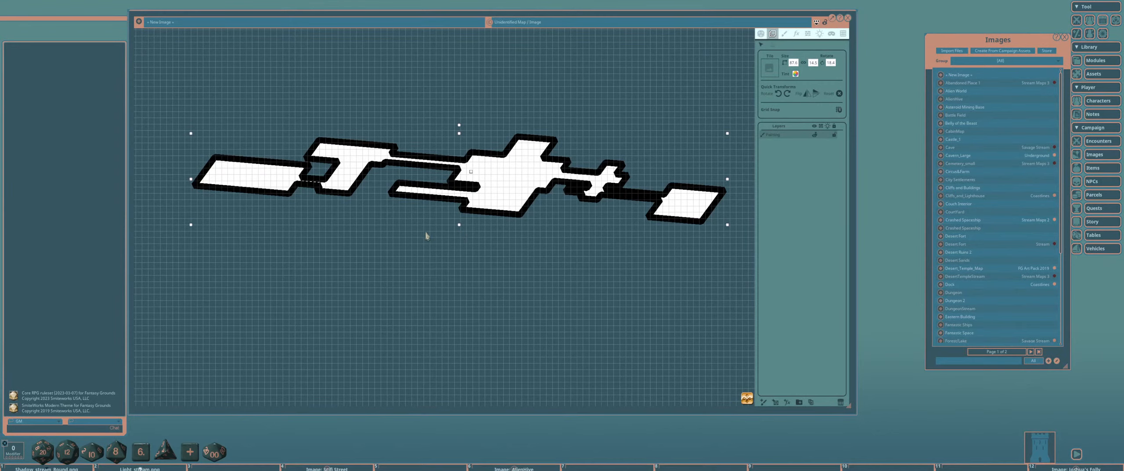
# Stretch the flattened dungeon layer vertically until it is roughly one and a half times as tall.
pyautogui.moveTo(366, 232); pyautogui.dragTo(441, 241)
pyautogui.moveTo(534, 136); pyautogui.dragTo(527, 105)
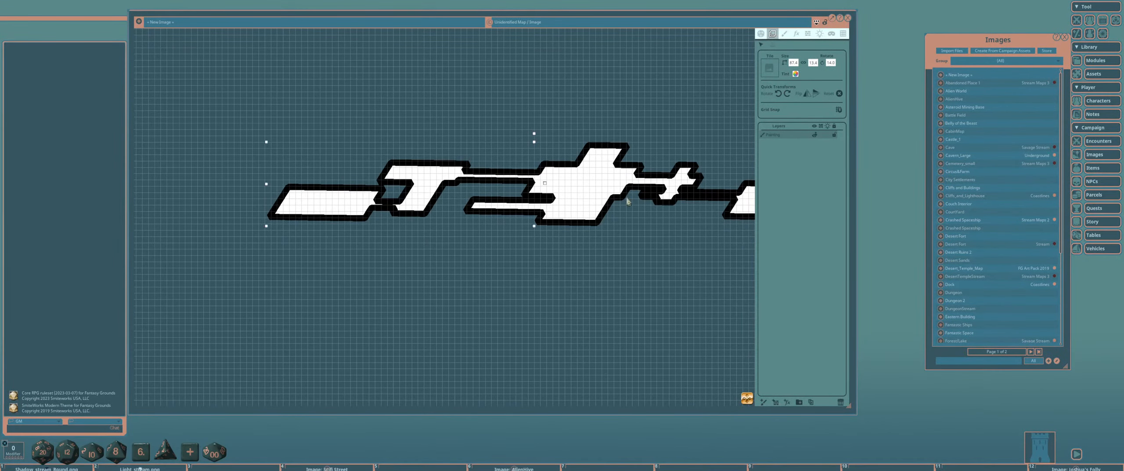
pyautogui.moveTo(627, 201); pyautogui.dragTo(559, 221)
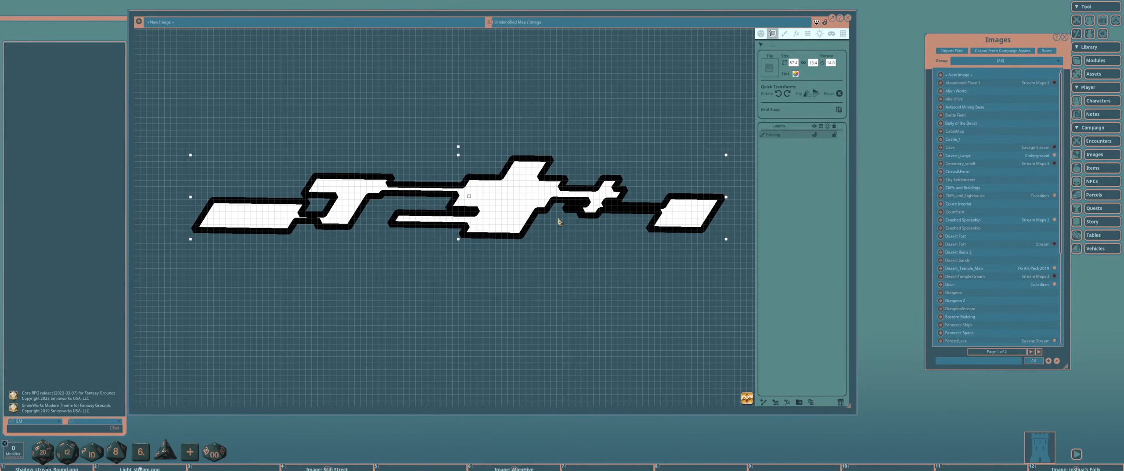
pyautogui.moveTo(458, 240); pyautogui.dragTo(455, 275)
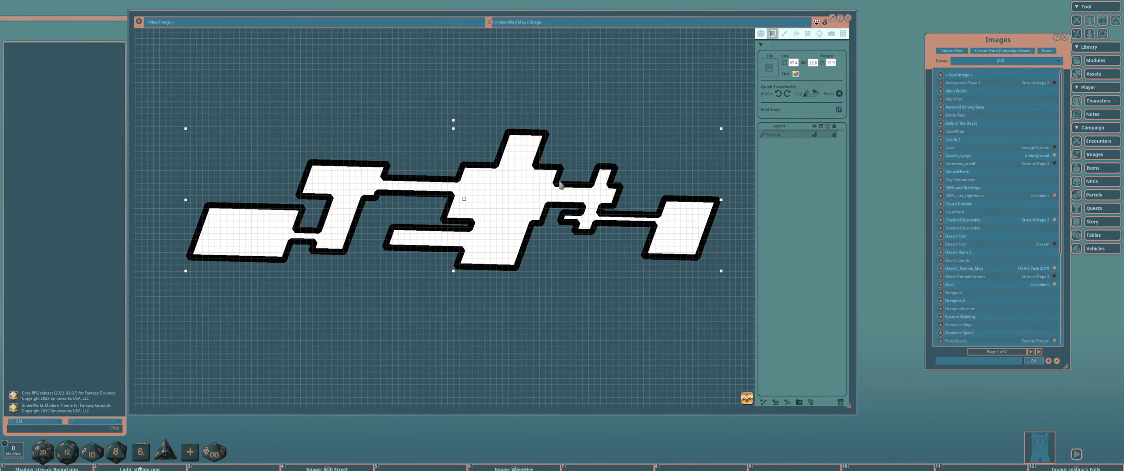
pyautogui.moveTo(556, 215); pyautogui.dragTo(569, 210)
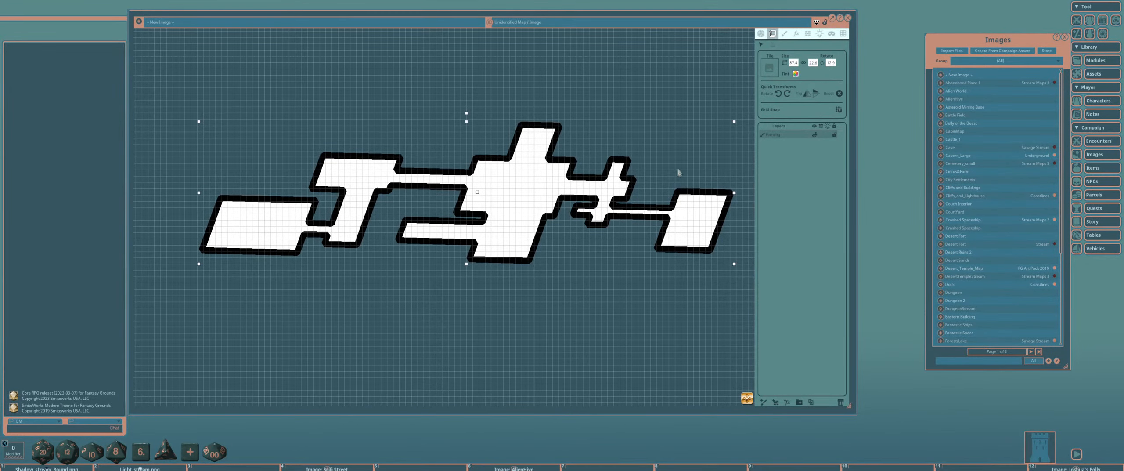
# Try the isometric grid type with its diamond cells on the map, and return the grid to square.
pyautogui.click(843, 34)
pyautogui.click(781, 65)
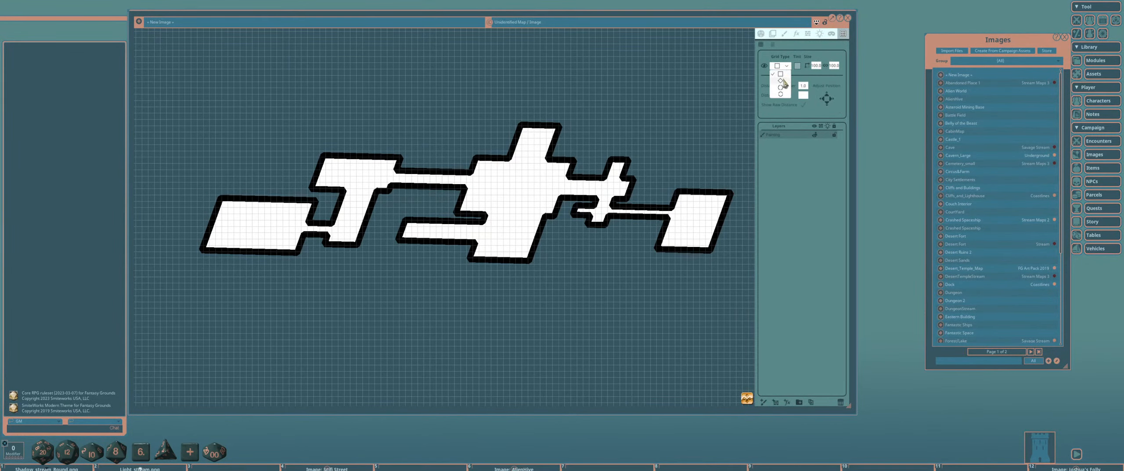
pyautogui.click(785, 84)
pyautogui.scroll(3, 587, 181)
pyautogui.moveTo(567, 195); pyautogui.dragTo(580, 183)
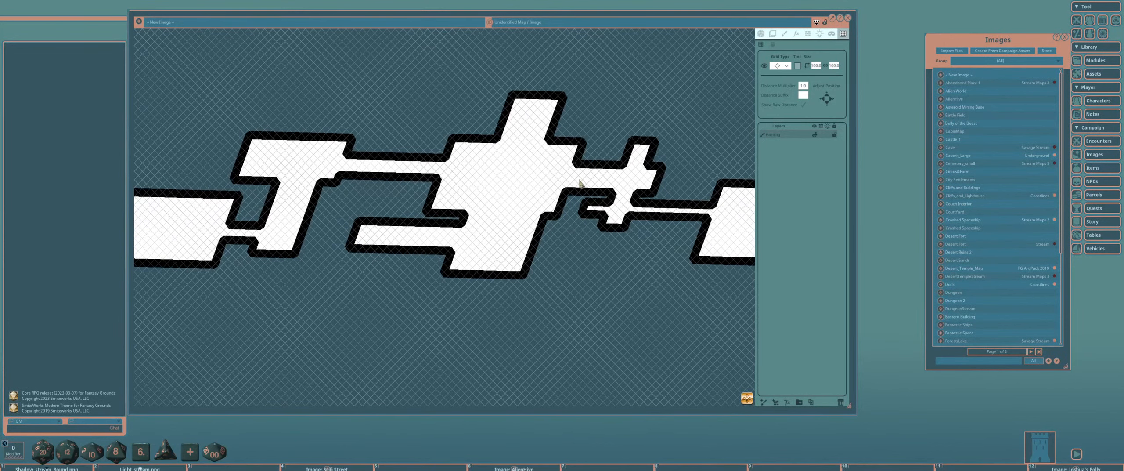
pyautogui.scroll(-5, 580, 183)
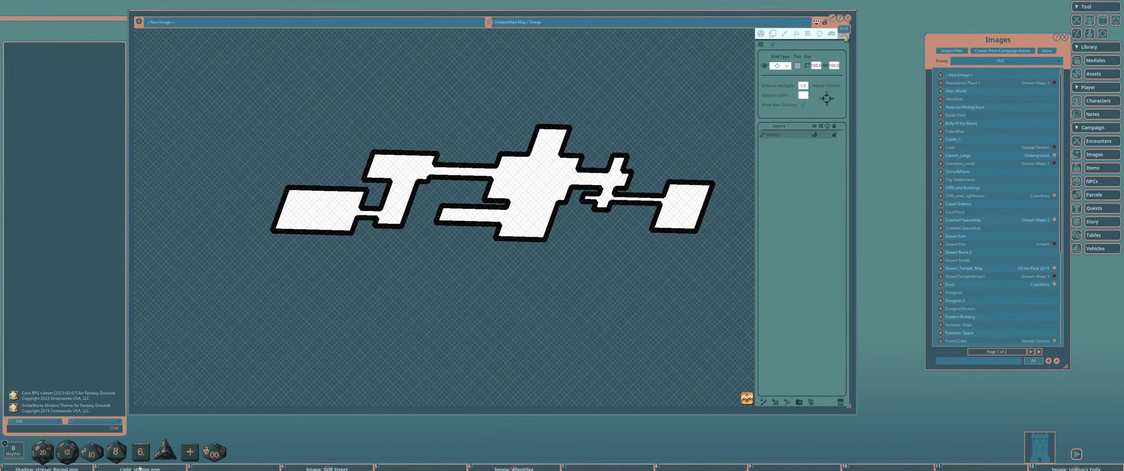
pyautogui.click(786, 66)
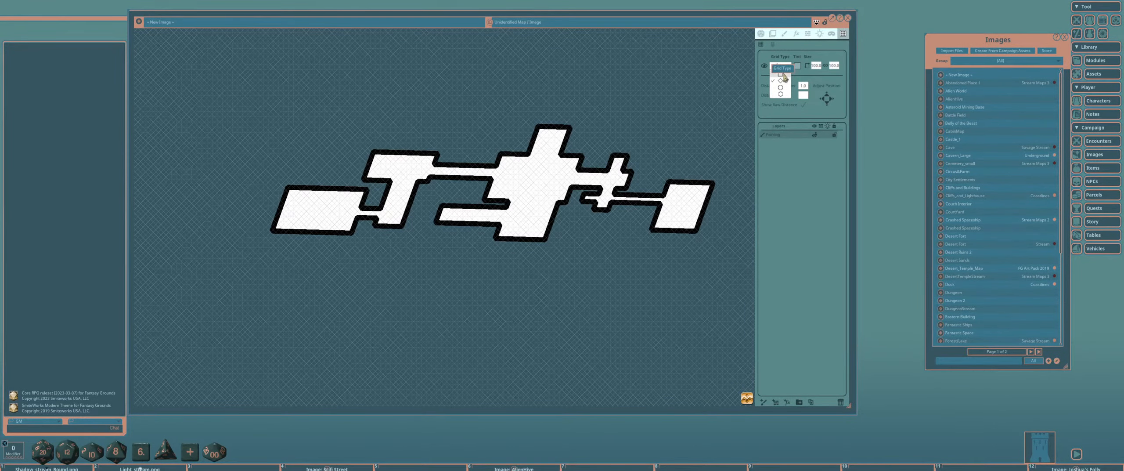
pyautogui.click(781, 74)
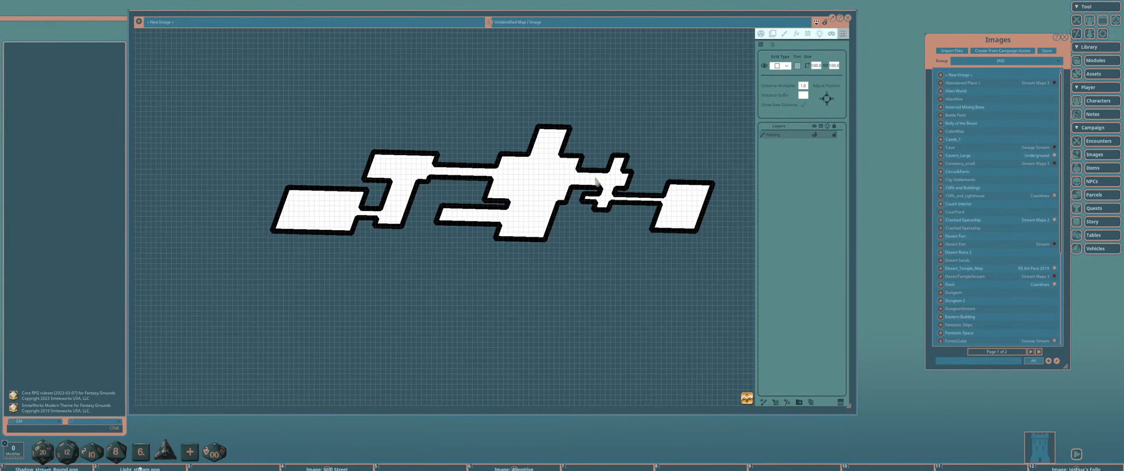
# Delete every point of the dungeon drawing and move the Images list slightly closer to the map window.
pyautogui.click(784, 33)
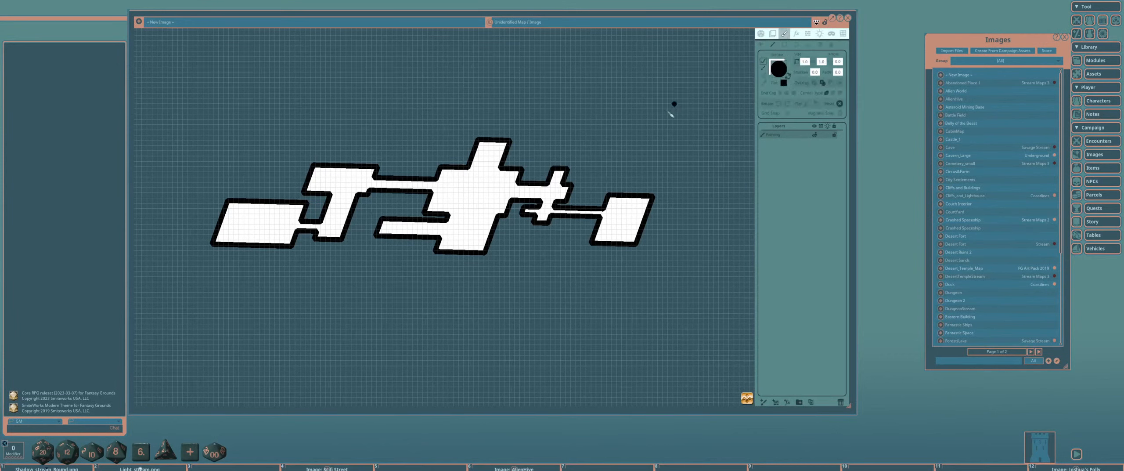
pyautogui.click(761, 44)
pyautogui.moveTo(184, 139)
pyautogui.mouseDown()
pyautogui.moveTo(418, 237)
pyautogui.moveTo(686, 286)
pyautogui.mouseUp()
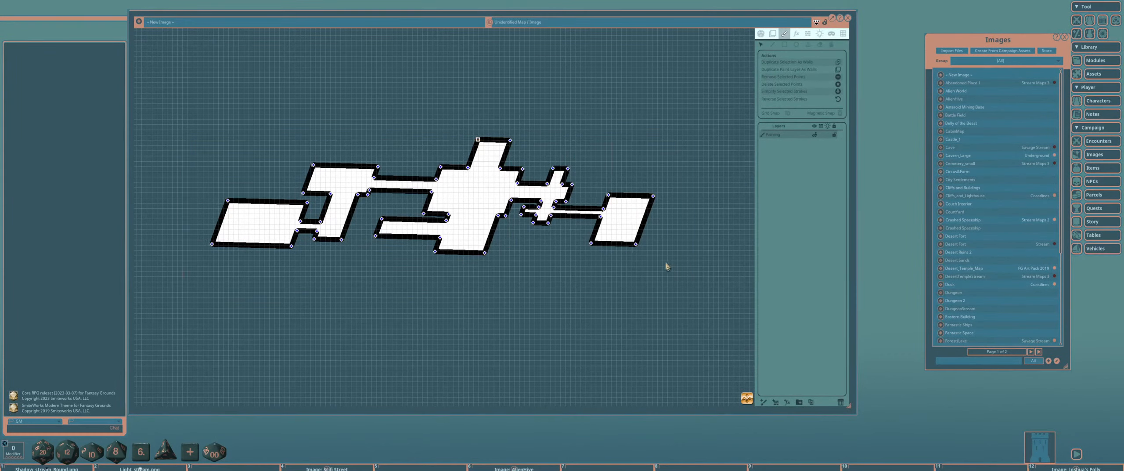
pyautogui.press('Delete')
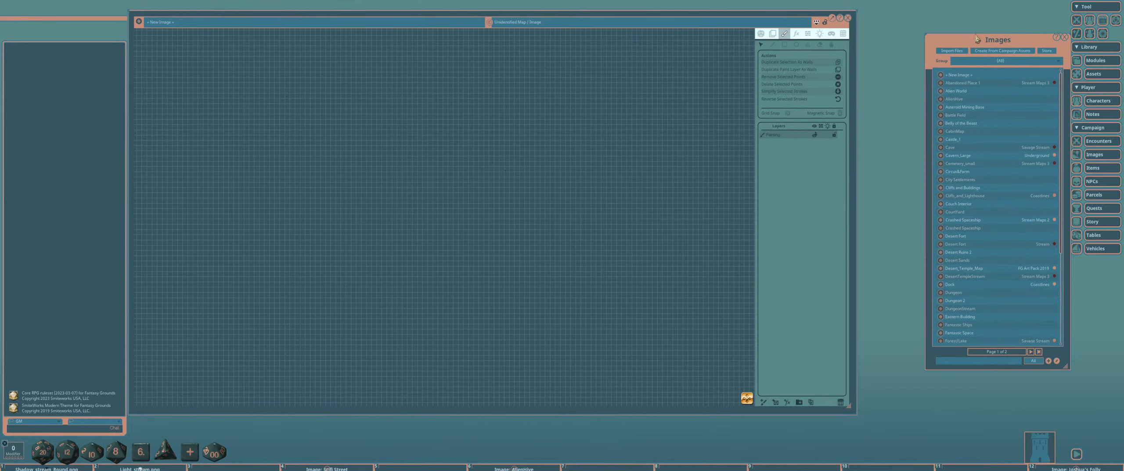
pyautogui.moveTo(974, 38); pyautogui.dragTo(948, 31)
# Draw a filled rectangle and, to its left, a tall filled ellipse on the empty drawing layer.
pyautogui.click(797, 45)
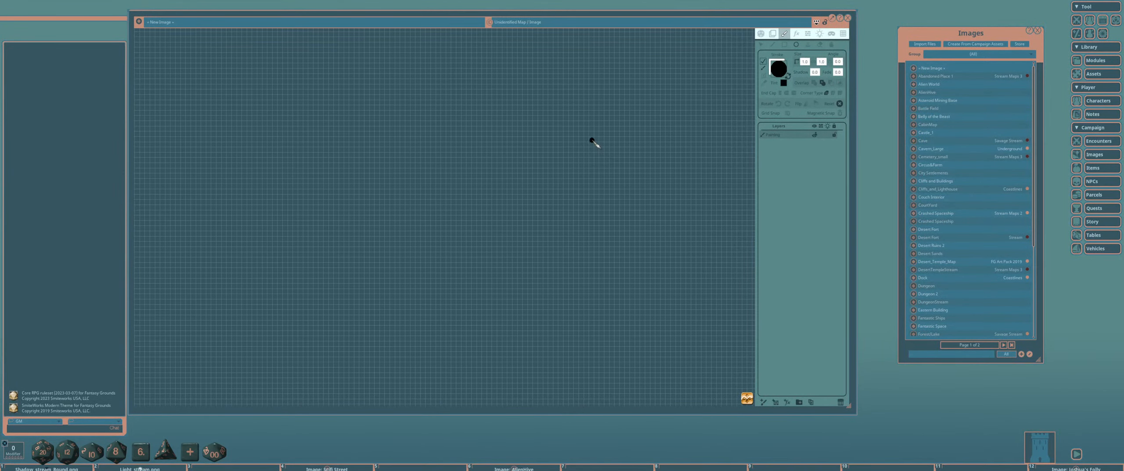
pyautogui.click(772, 35)
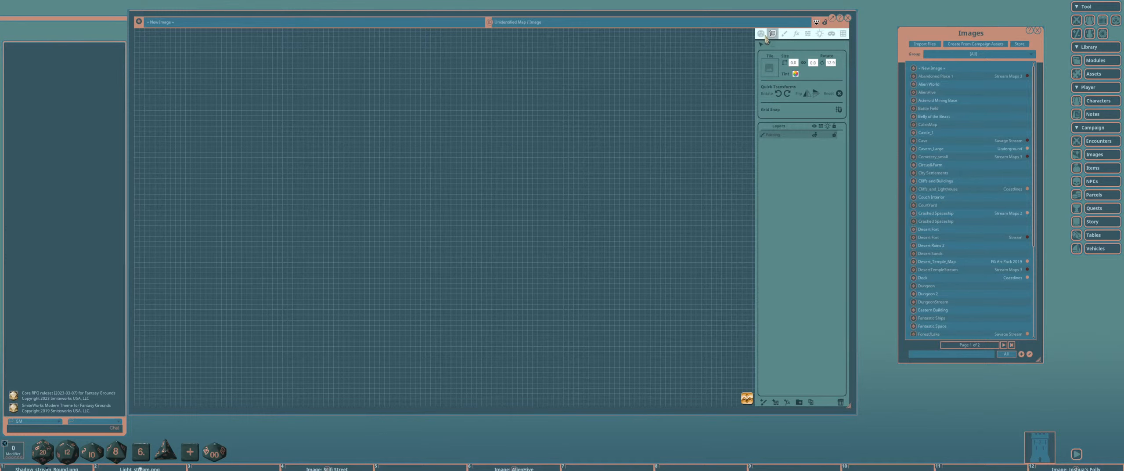
pyautogui.click(784, 34)
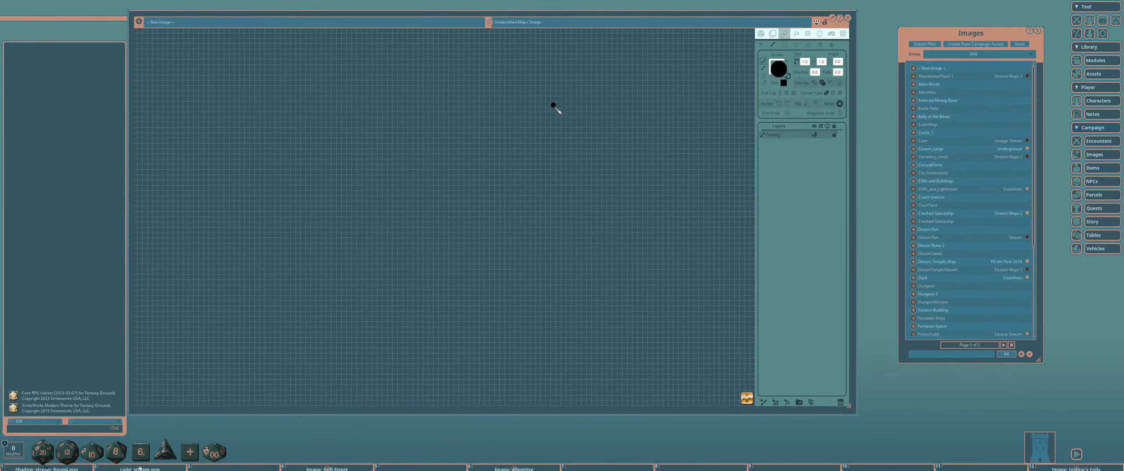
pyautogui.click(784, 44)
pyautogui.moveTo(535, 96); pyautogui.dragTo(658, 201)
pyautogui.click(796, 44)
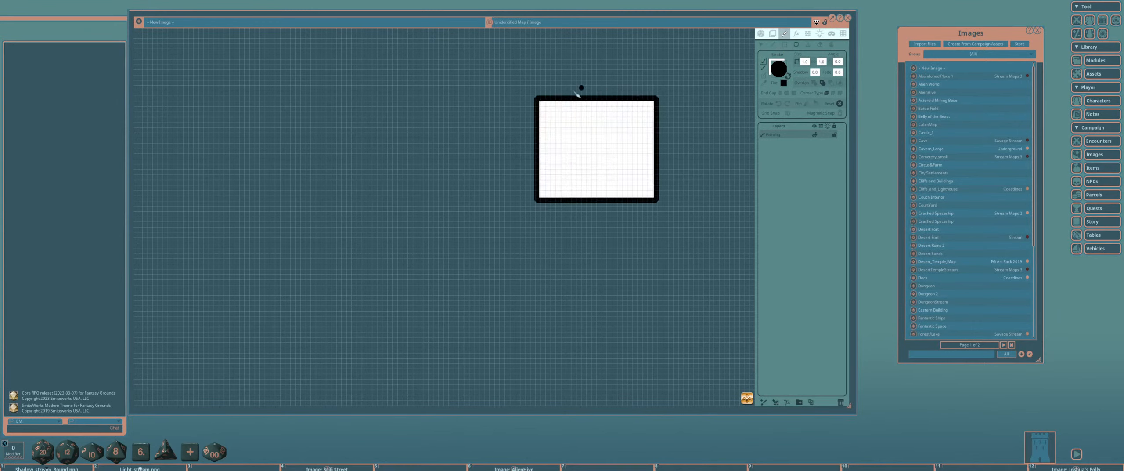
pyautogui.moveTo(345, 86); pyautogui.dragTo(451, 212)
# Squash the layer with the ellipse and rectangle vertically and widen it horizontally to distort both shapes.
pyautogui.click(775, 35)
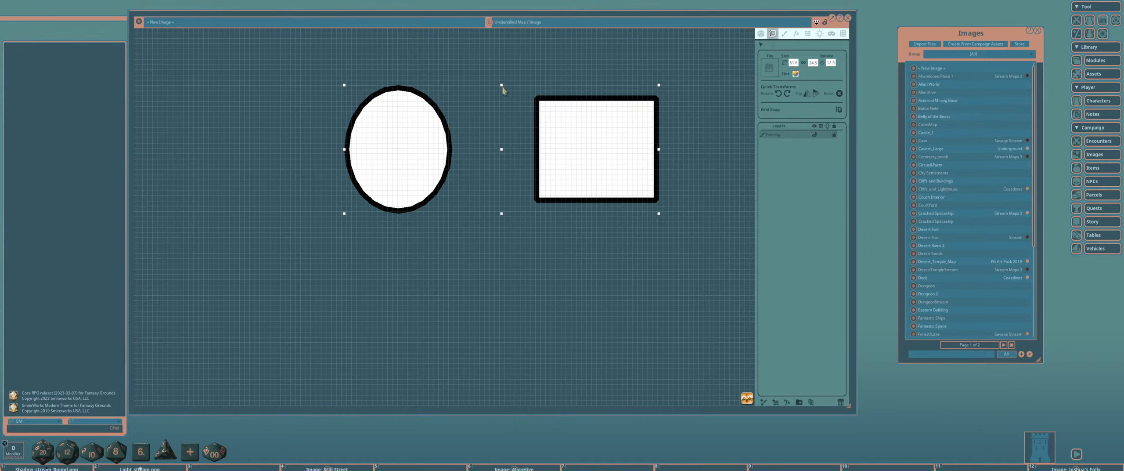
pyautogui.moveTo(501, 84); pyautogui.dragTo(502, 103)
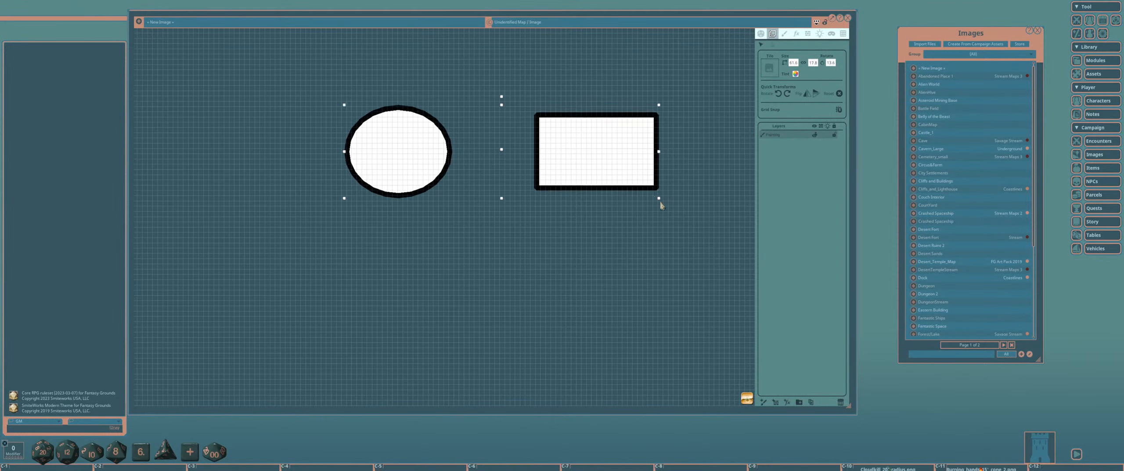
pyautogui.moveTo(659, 199)
pyautogui.mouseDown()
pyautogui.moveTo(467, 171)
pyautogui.moveTo(643, 194)
pyautogui.mouseUp()
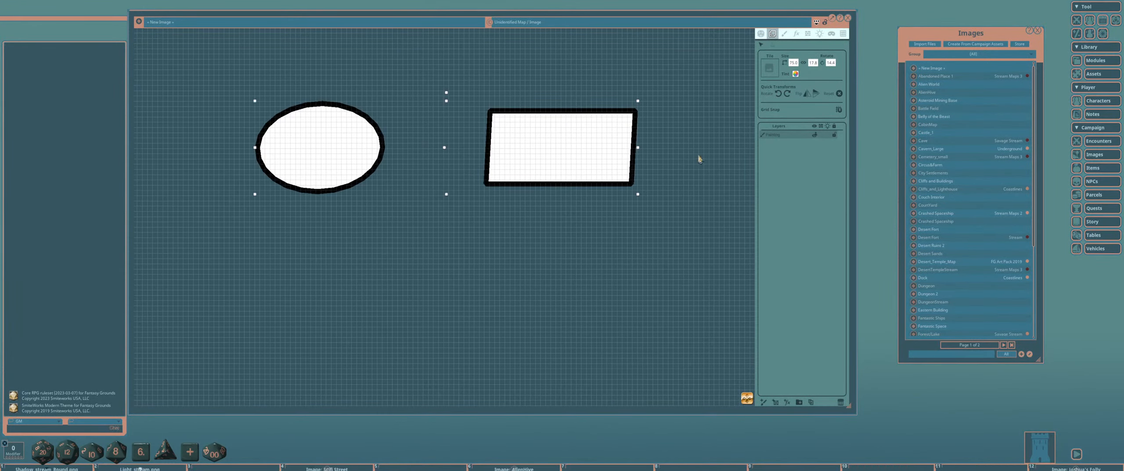
# Undo the layer's scaling changes and the drawing of both the ellipse and the rectangle.
pyautogui.hotkey('ctrl', 'z')
pyautogui.hotkey('ctrl', 'z')
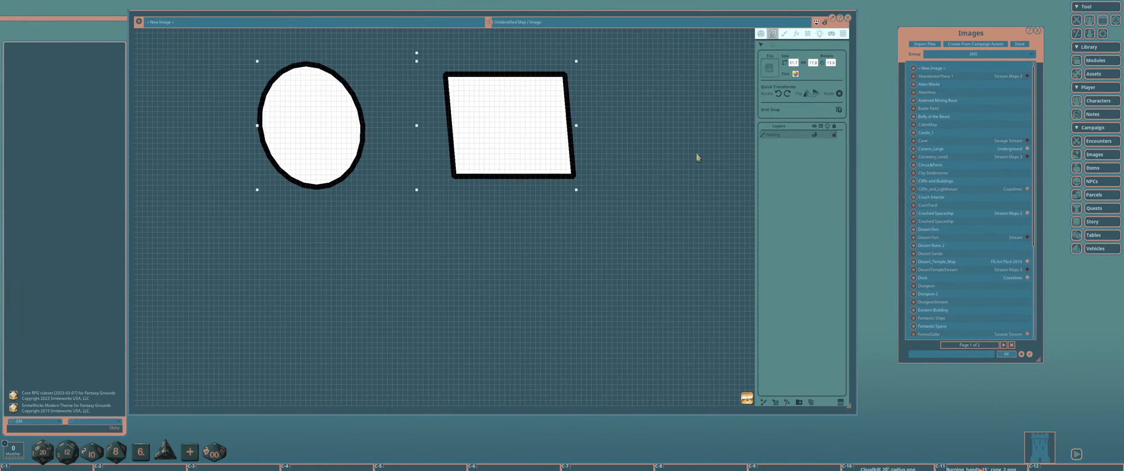
pyautogui.hotkey('ctrl', 'z')
pyautogui.hotkey('ctrl', 'z')
pyautogui.hotkey('ctrl', 'z')
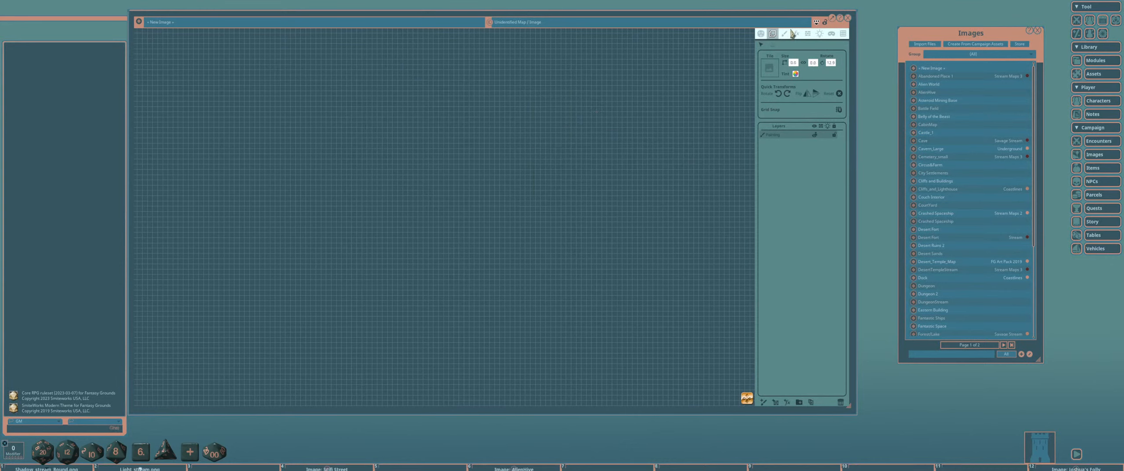
# Draw a tall filled rectangle and a larger, wide filled ellipse to its right on the drawing layer.
pyautogui.click(784, 36)
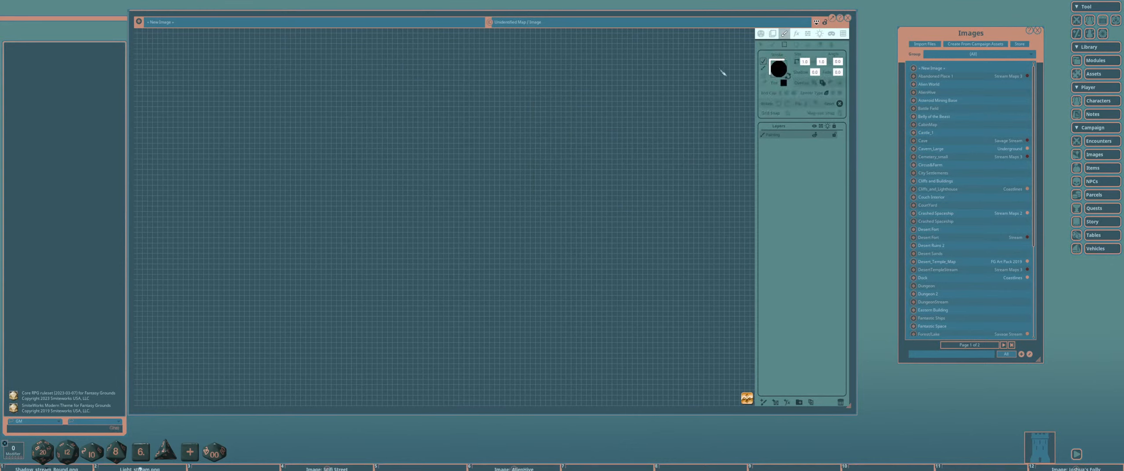
pyautogui.moveTo(291, 94); pyautogui.dragTo(389, 222)
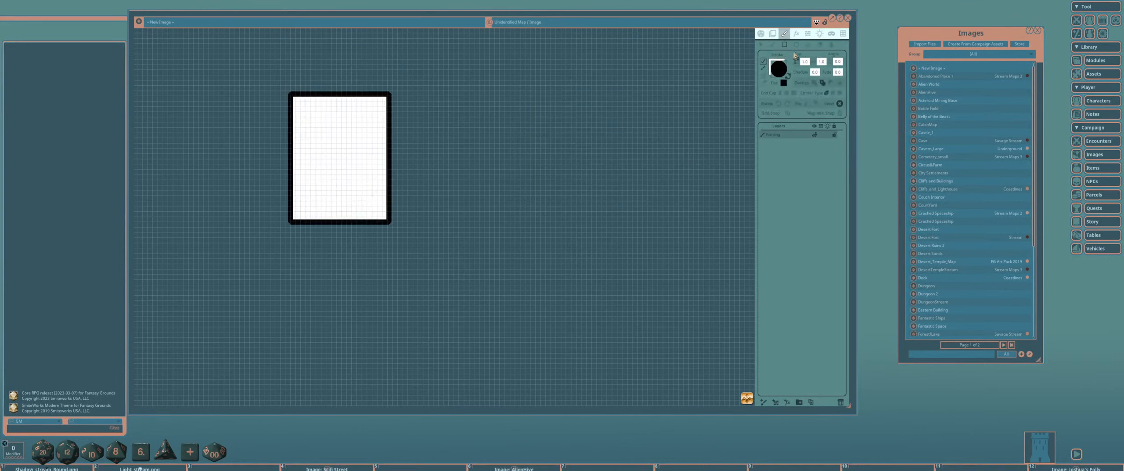
pyautogui.click(795, 45)
pyautogui.moveTo(456, 90); pyautogui.dragTo(650, 235)
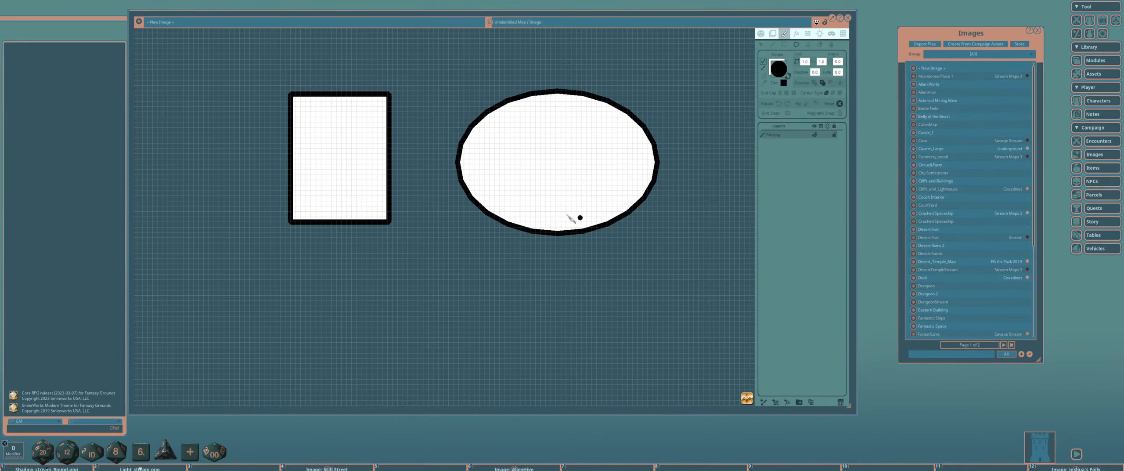
pyautogui.moveTo(412, 210); pyautogui.dragTo(424, 243)
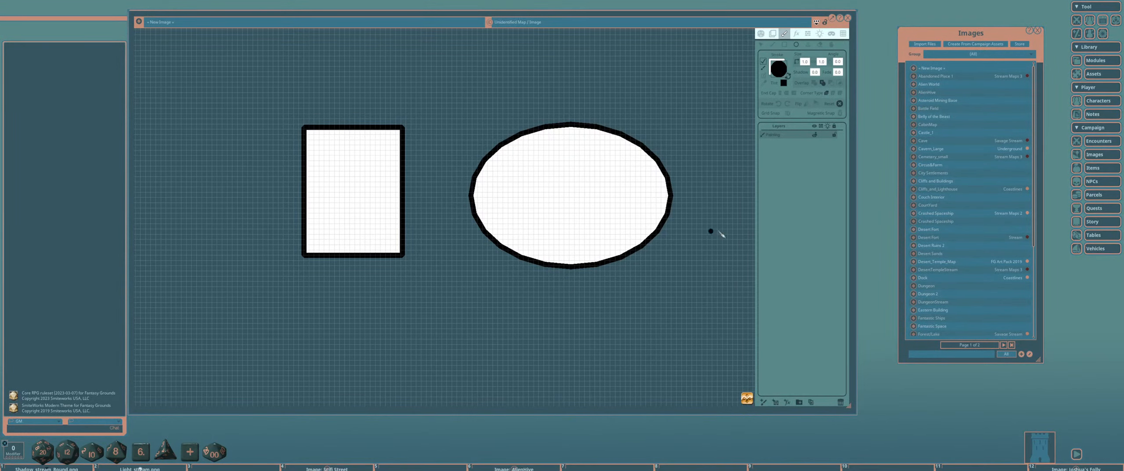
pyautogui.moveTo(680, 241); pyautogui.dragTo(637, 251)
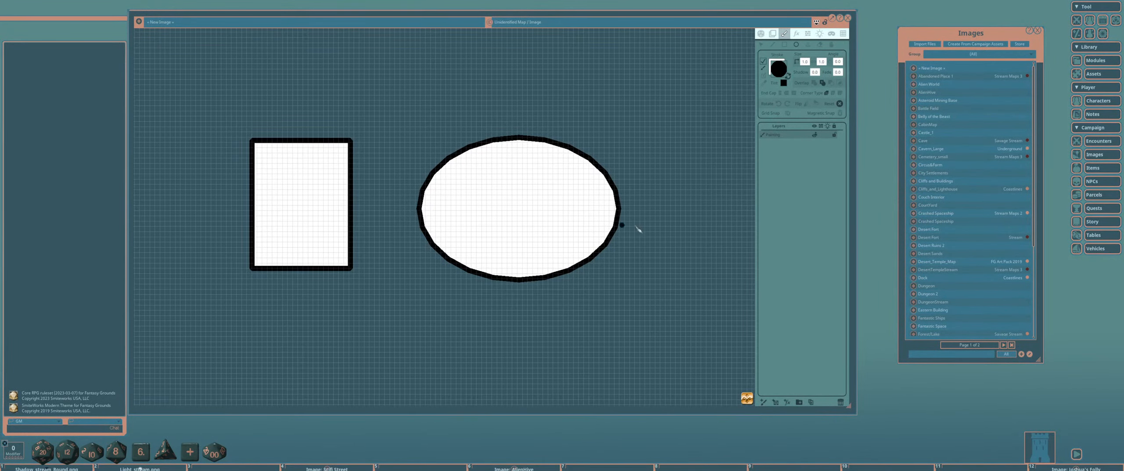
# Duplicate the drawing layer, then delete the ellipse from the copy and the rectangle from the original layer.
pyautogui.click(811, 402)
pyautogui.click(761, 44)
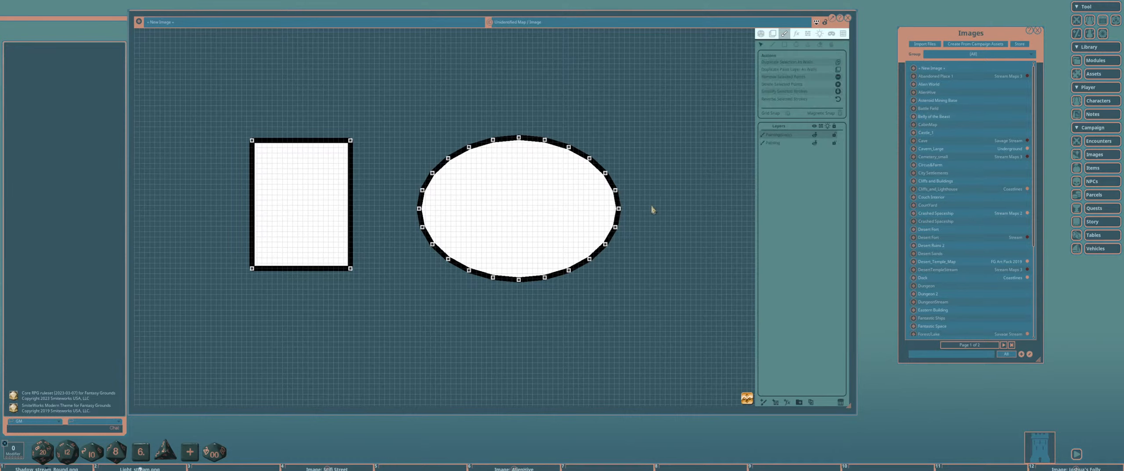
pyautogui.moveTo(393, 98); pyautogui.dragTo(429, 187)
pyautogui.click(773, 142)
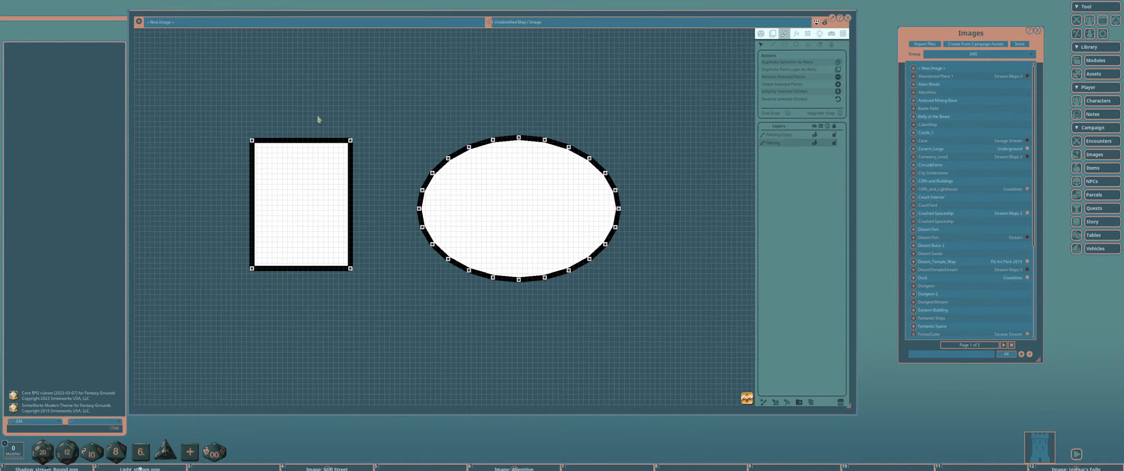
pyautogui.moveTo(365, 95); pyautogui.dragTo(286, 301)
pyautogui.click(793, 135)
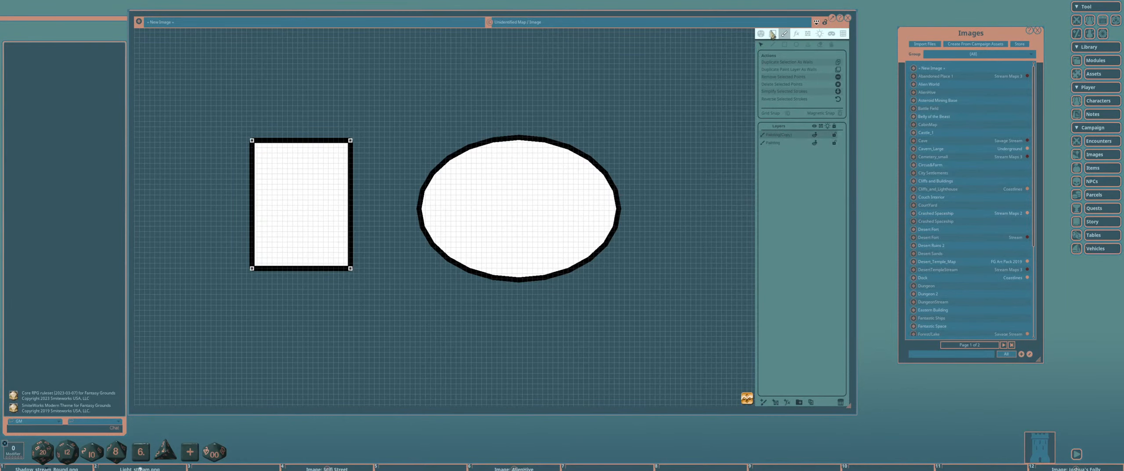
# Move the rectangle's copied layer to the left, farther away from the ellipse.
pyautogui.click(773, 34)
pyautogui.scroll(-2, 576, 209)
pyautogui.moveTo(397, 183); pyautogui.dragTo(327, 182)
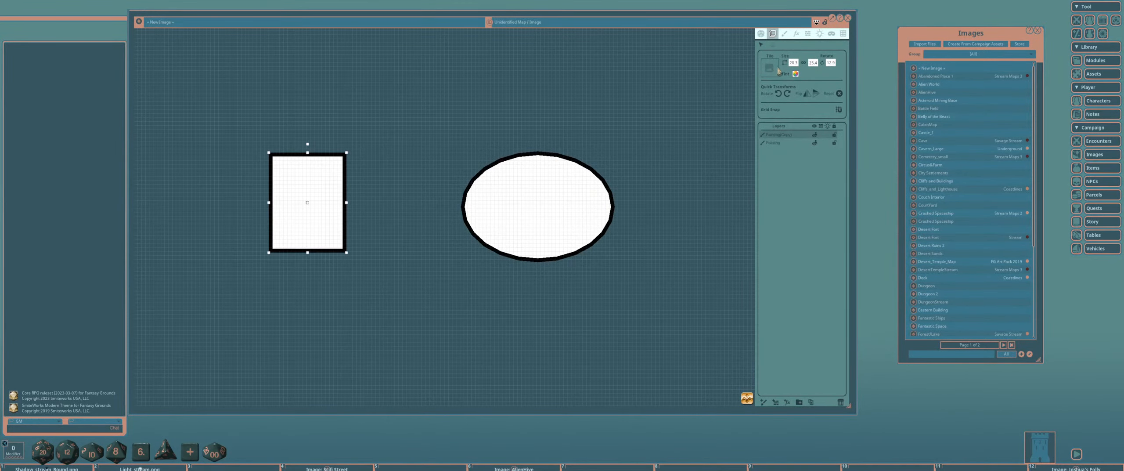
# Narrow the ellipse's layer horizontally into a near circle and move it closer to the rectangle.
pyautogui.click(800, 143)
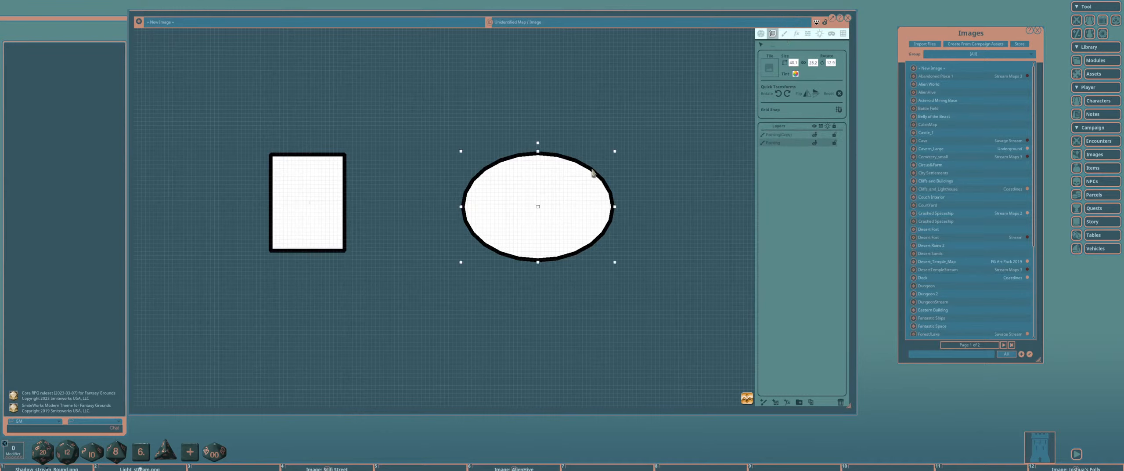
pyautogui.moveTo(557, 215)
pyautogui.mouseDown()
pyautogui.moveTo(496, 174)
pyautogui.moveTo(506, 203)
pyautogui.moveTo(555, 204)
pyautogui.moveTo(534, 206)
pyautogui.mouseUp()
pyautogui.scroll(3, 444, 216)
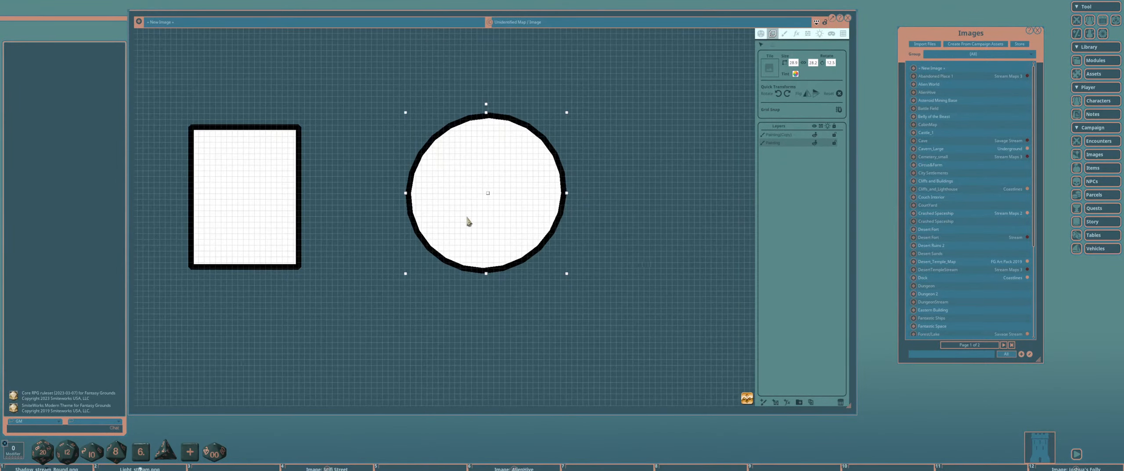
# Select both drawing layers together and delete them from the map.
pyautogui.moveTo(453, 220); pyautogui.dragTo(515, 220)
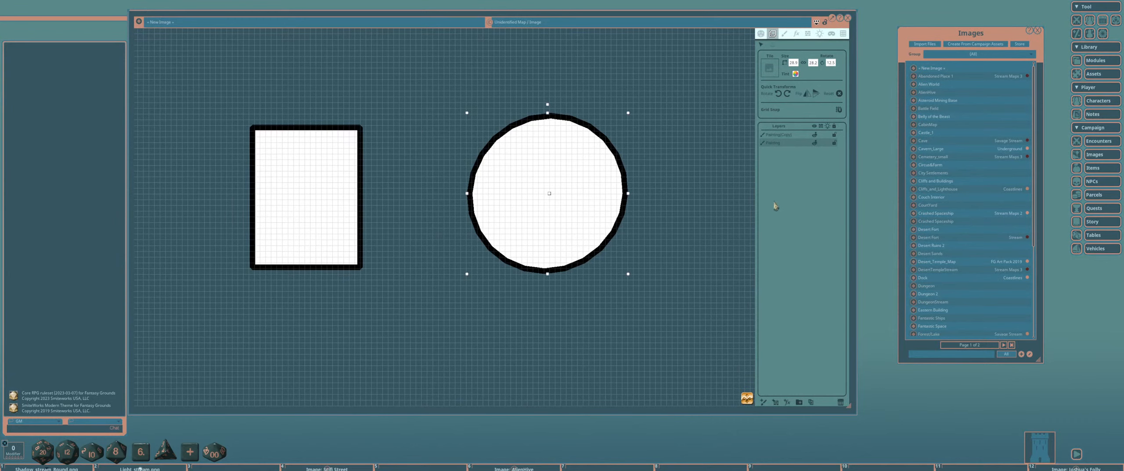
pyautogui.keyDown('shift'); pyautogui.click(789, 135); pyautogui.keyUp('shift')
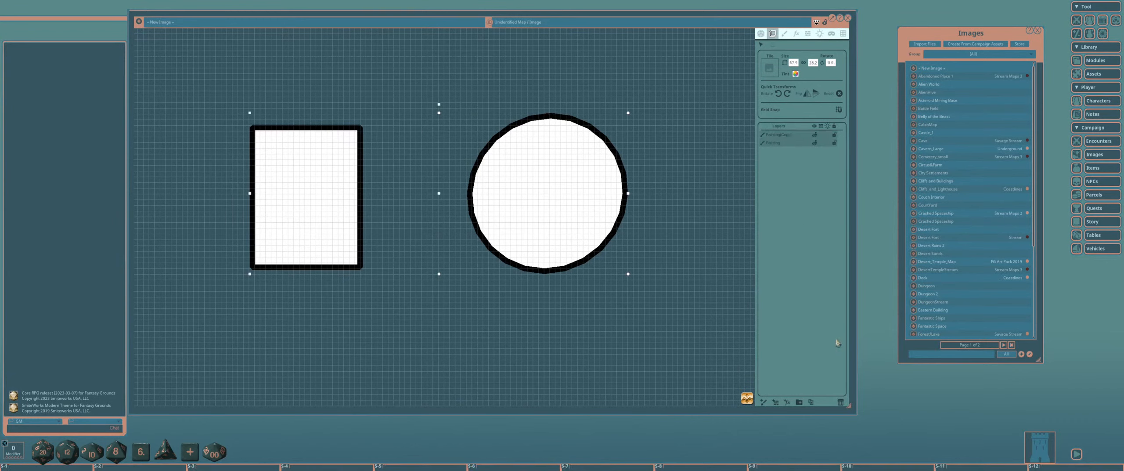
pyautogui.click(840, 402)
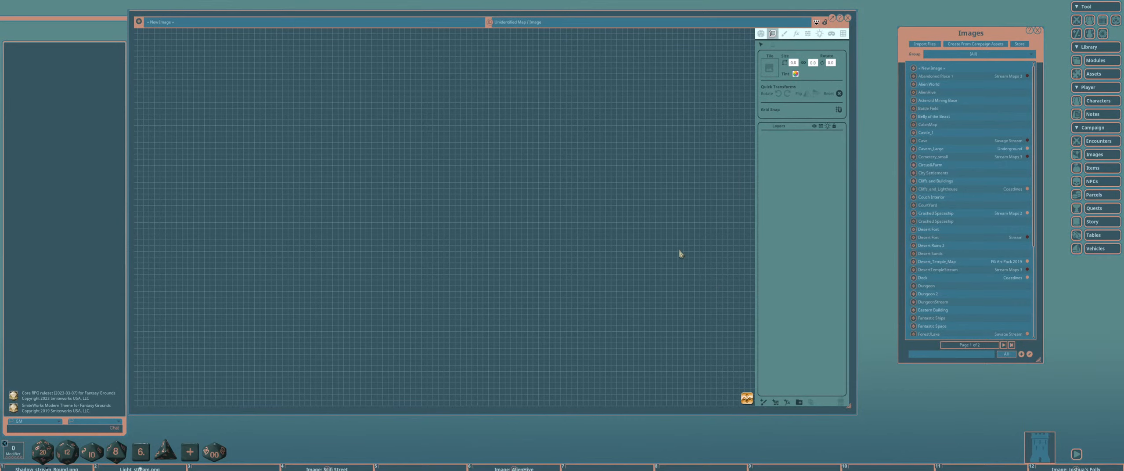